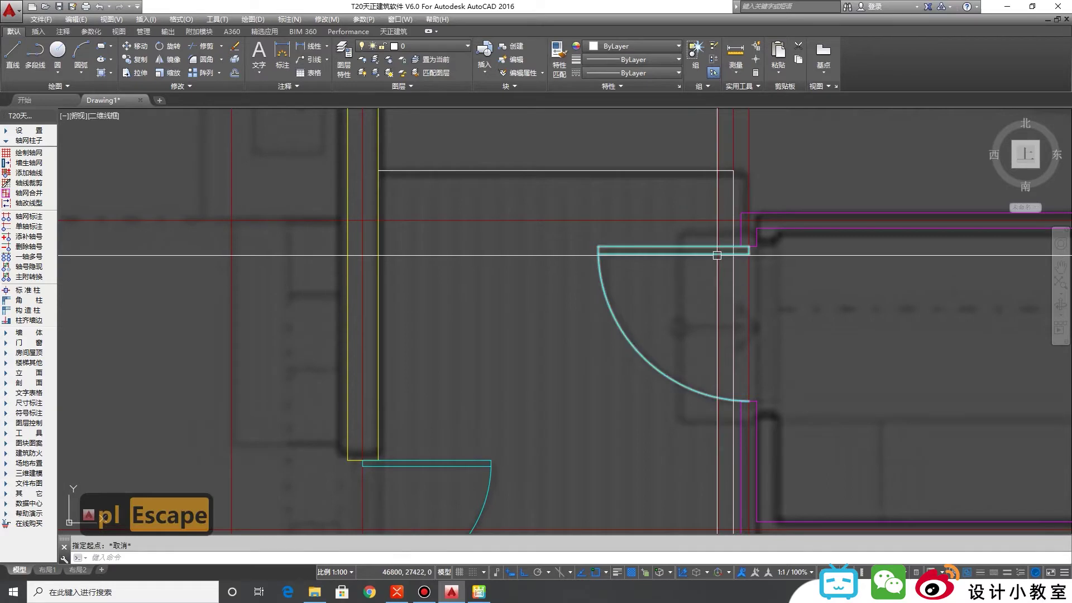
Step: Draw a down-and-across jamb line from the door edge to the wall at the opening
key(l)
key(Return)
scroll(720, 253, up, 4)
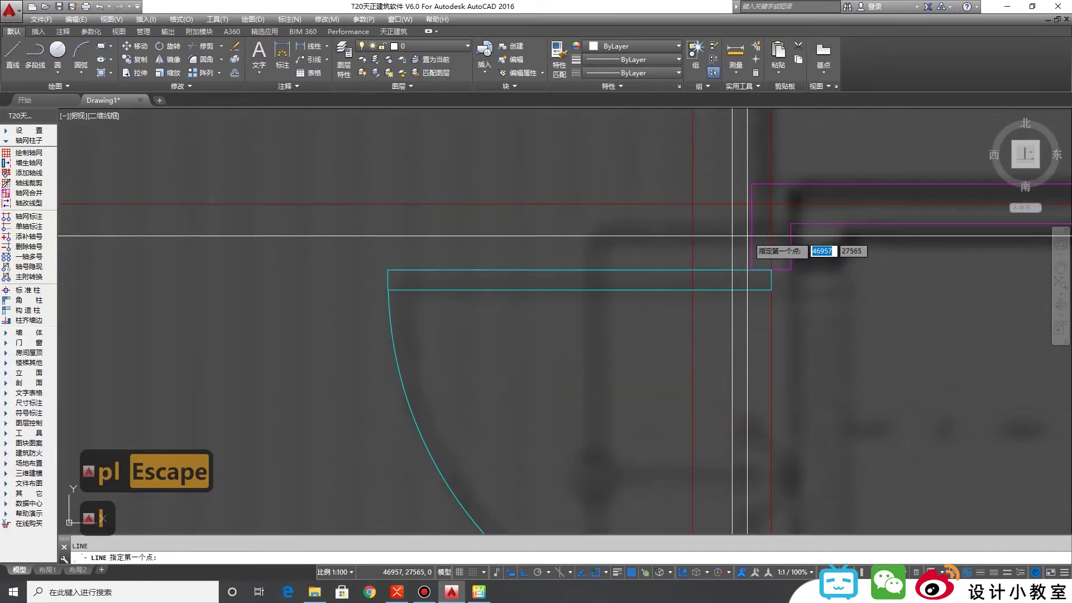
click(751, 234)
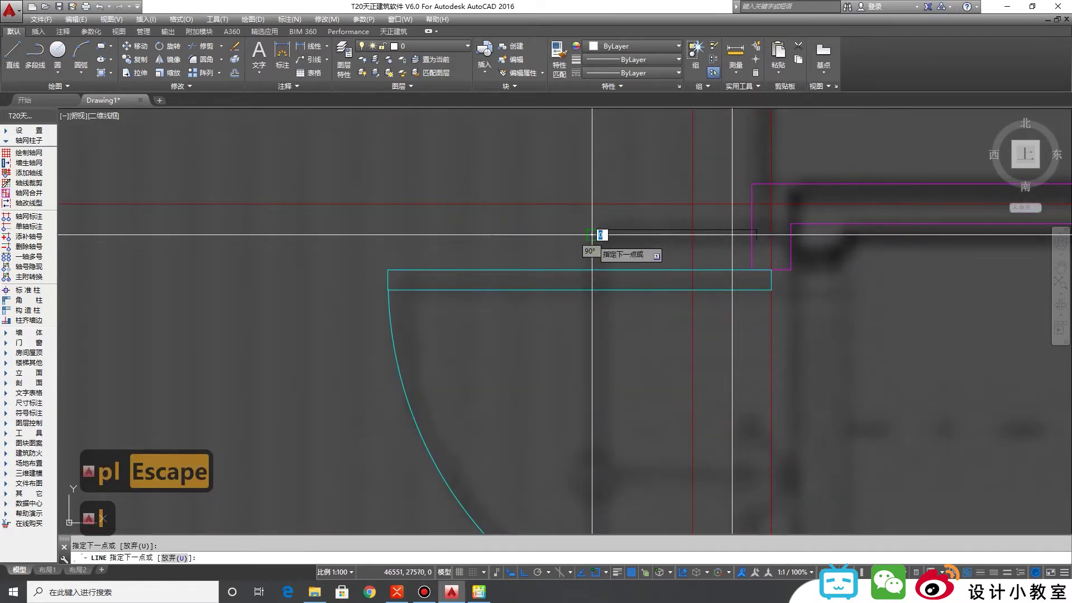
scroll(621, 235, down, 4)
scroll(610, 313, up, 4)
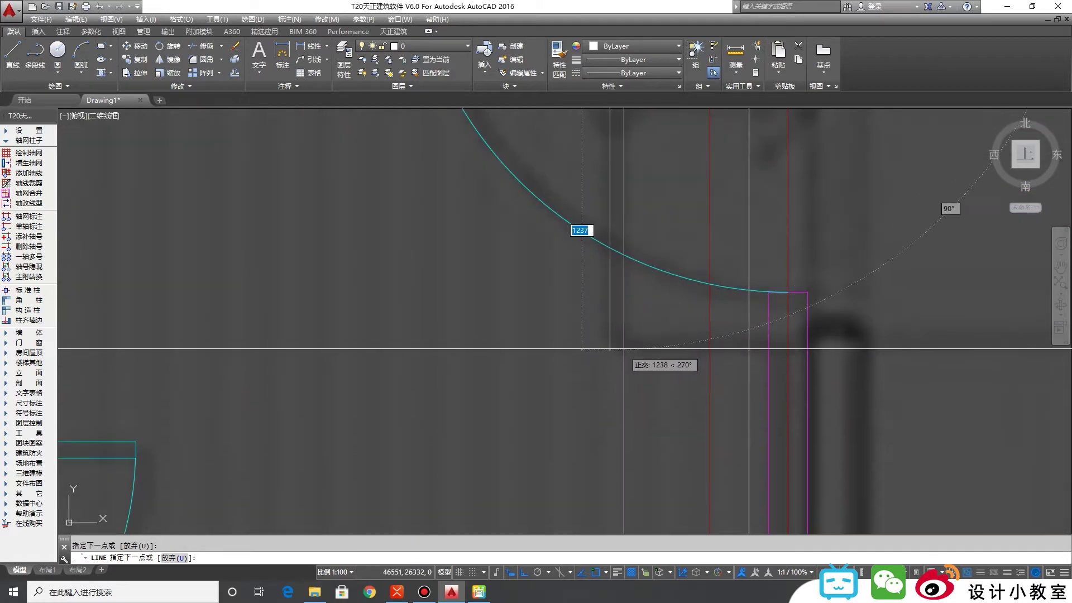
click(610, 346)
click(768, 347)
key(Return)
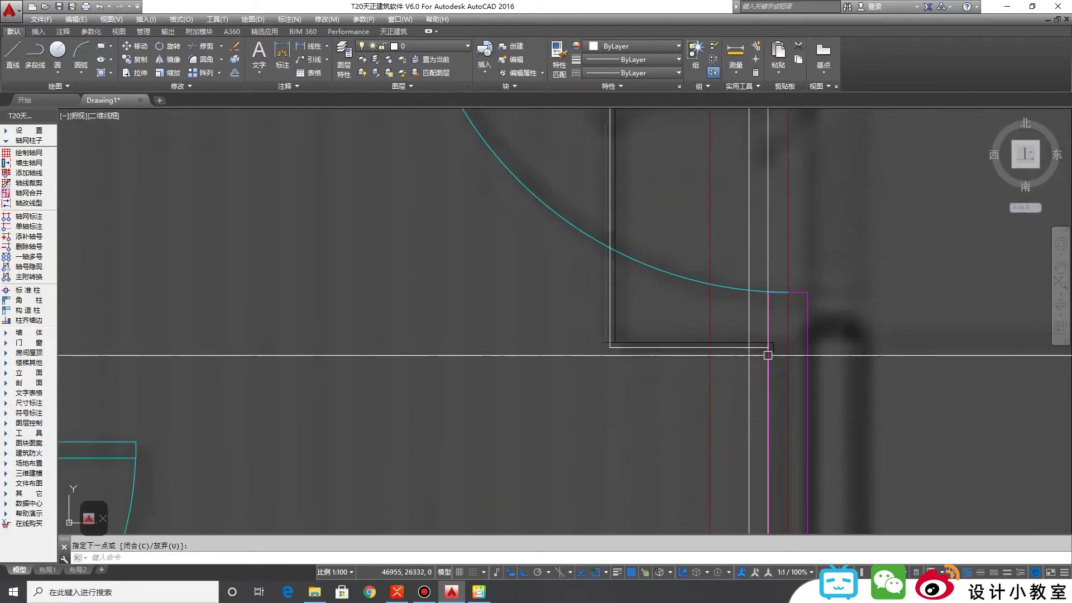
click(743, 347)
scroll(737, 370, down, 6)
scroll(722, 249, up, 4)
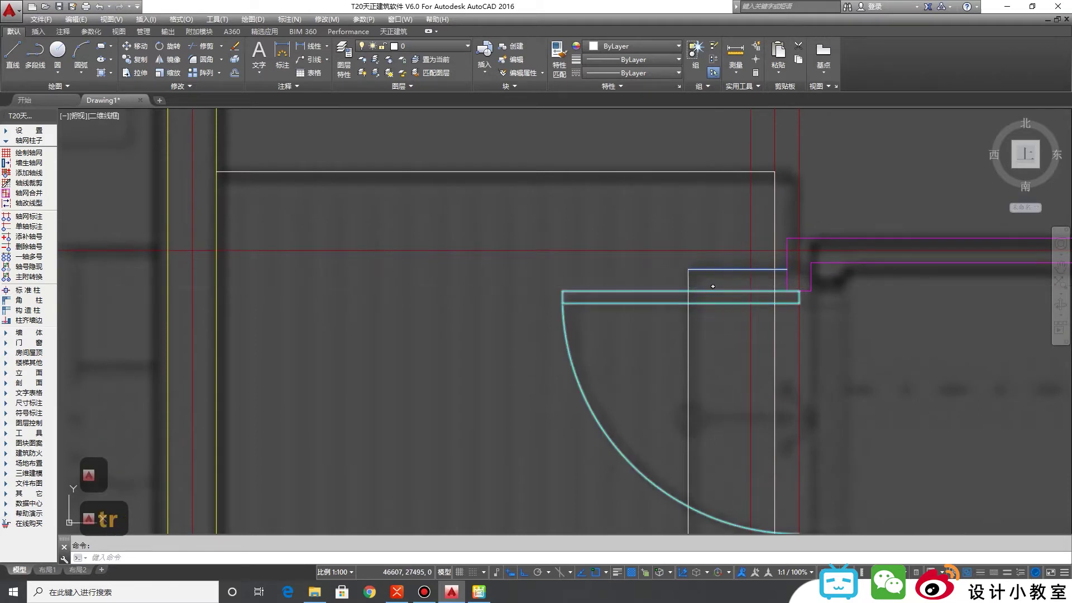
Step: Try trimming the lines around the door, then cancel and clear the selection
text(tr)
key(Return)
scroll(714, 283, down, 2)
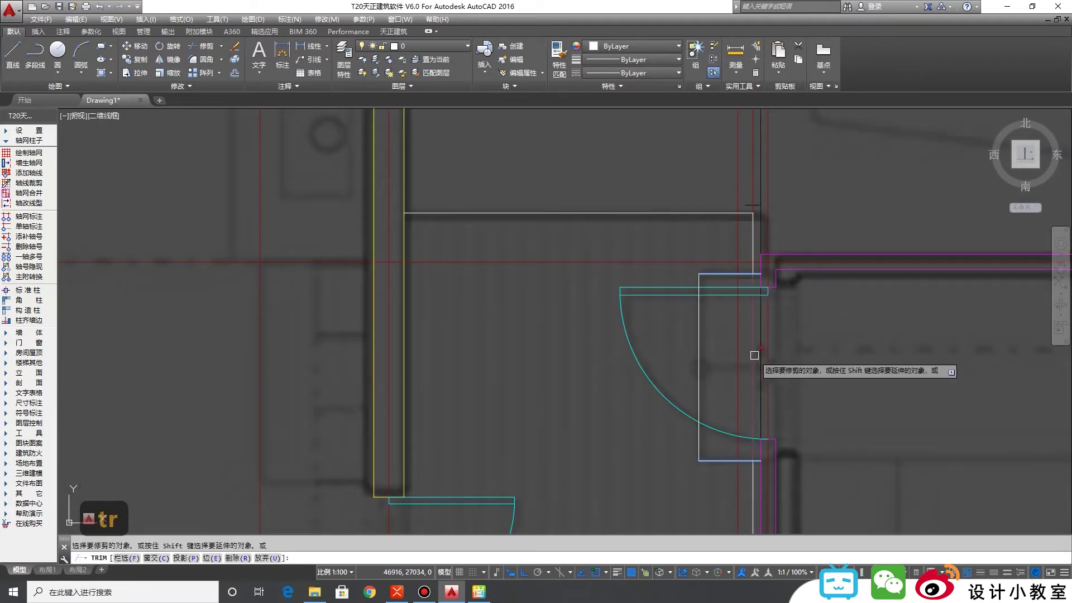
key(Escape)
scroll(772, 266, down, 2)
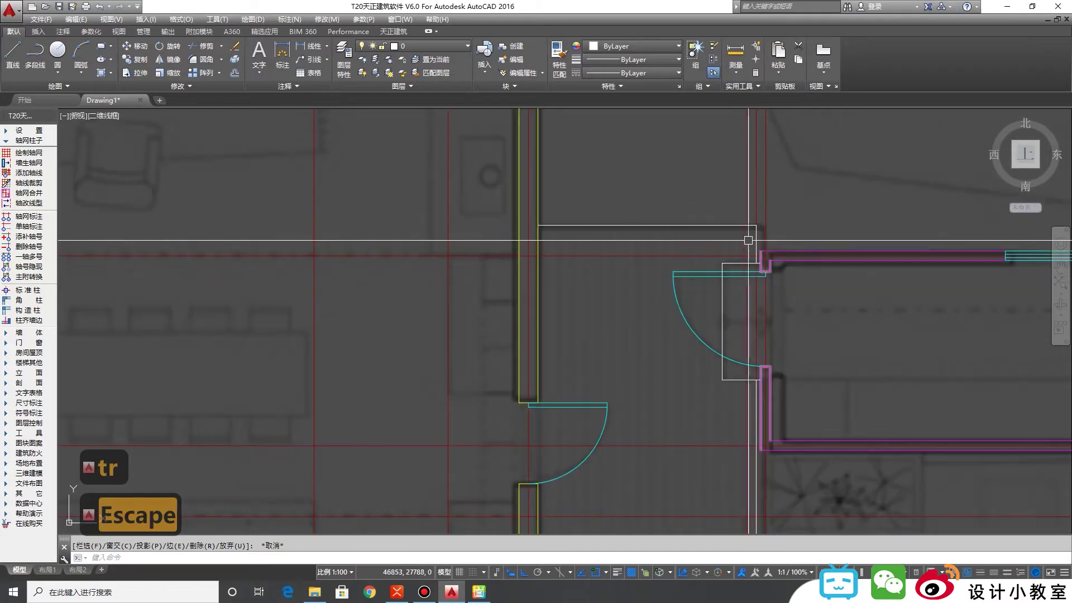
scroll(751, 240, up, 2)
click(707, 354)
key(Escape)
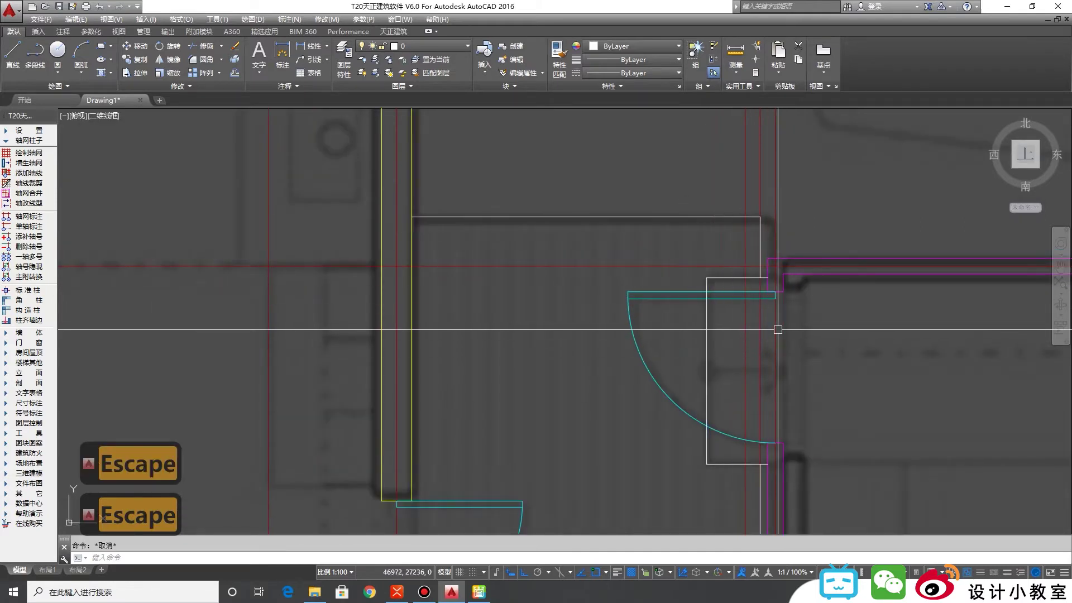
Step: Hide the layer of the red axis lines with TOffLayer
scroll(783, 330, down, 4)
click(822, 426)
key(1)
scroll(821, 423, up, 2)
scroll(781, 310, up, 2)
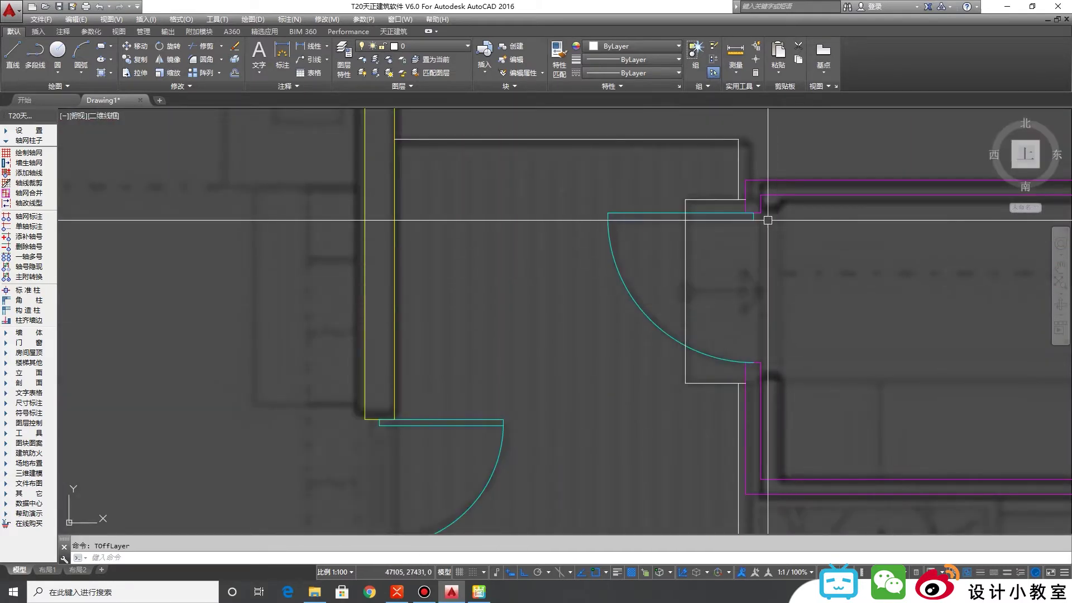
Step: Draw a vertical door line starting at the door and wall corner
text(l)
key(Return)
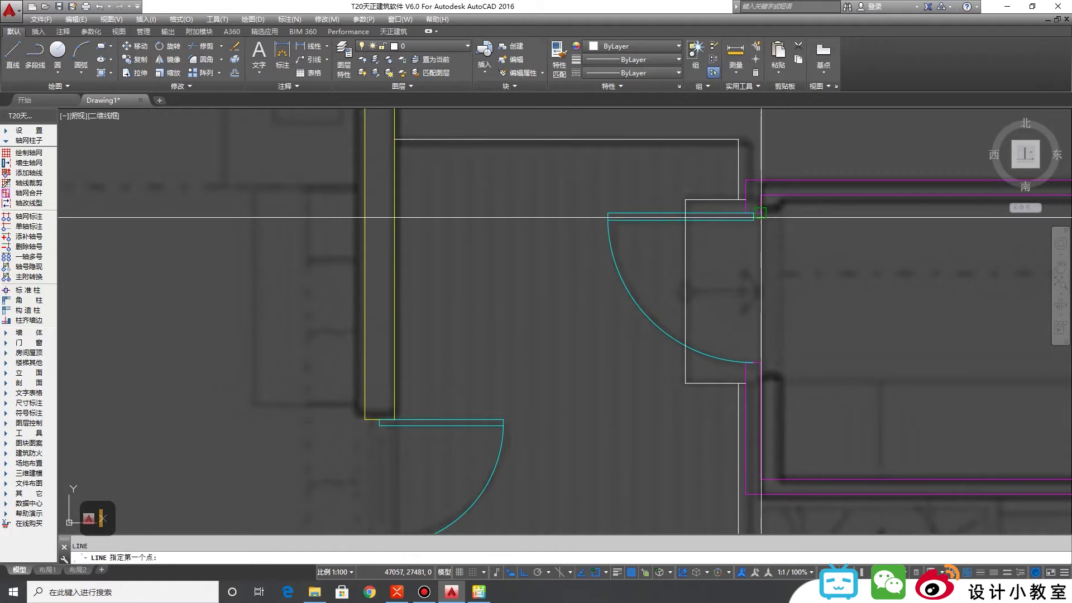
click(760, 213)
key(space)
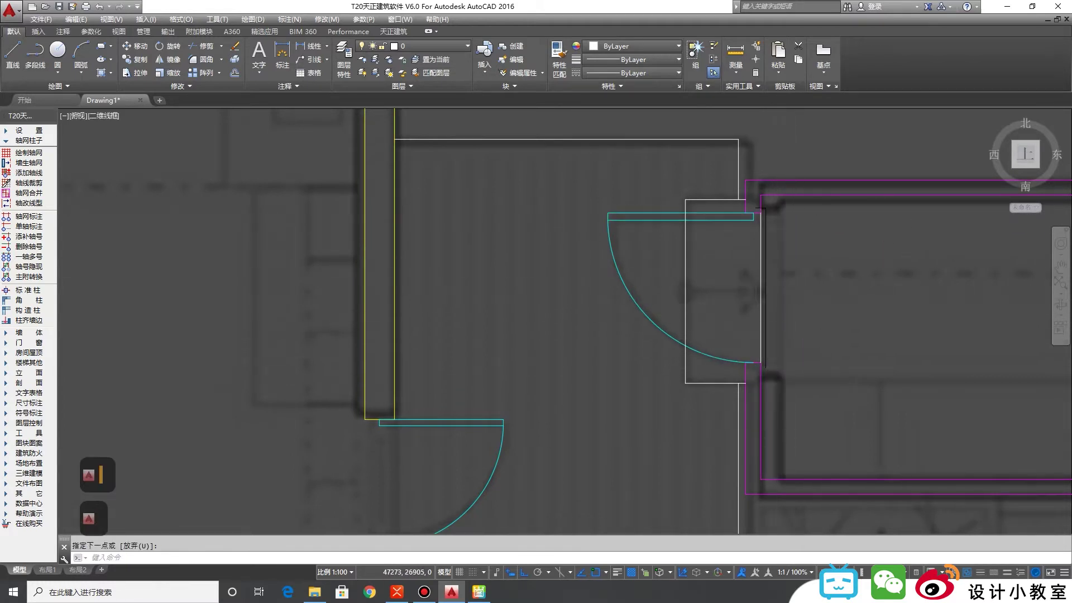
scroll(800, 331, down, 4)
middle_drag(801, 331, 772, 343)
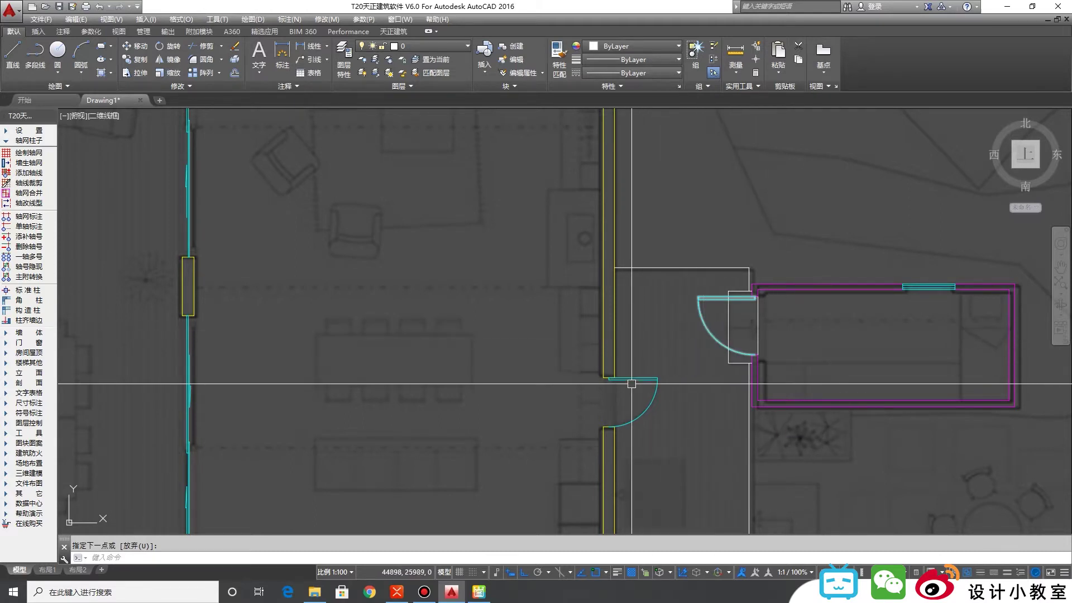
Step: Pan the plan left and abandon a started polyline
scroll(632, 386, down, 5)
scroll(567, 330, up, 2)
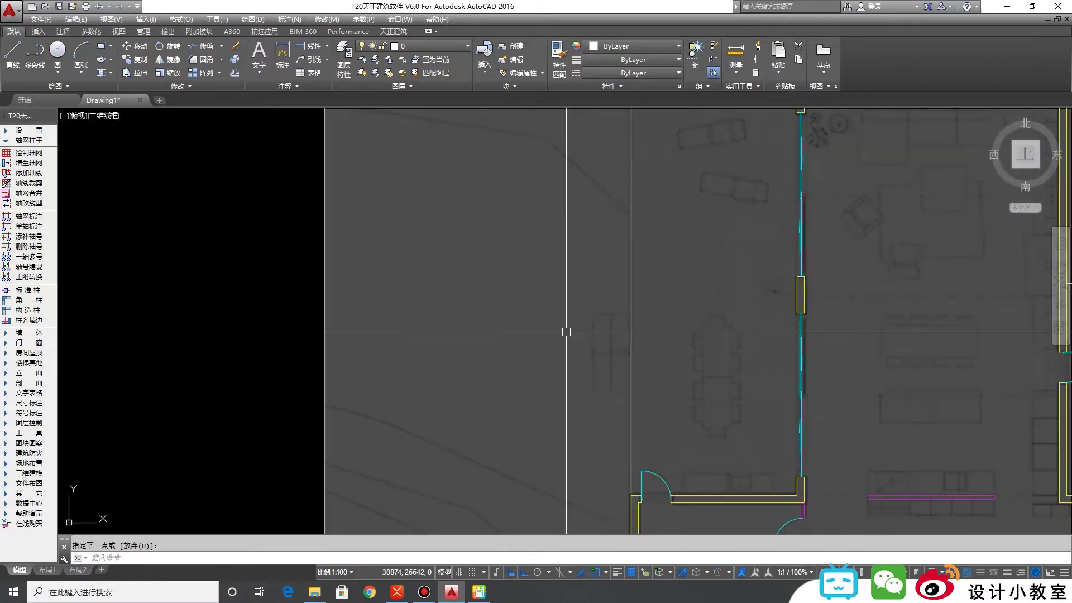
scroll(569, 334, down, 2)
middle_drag(811, 396, 675, 376)
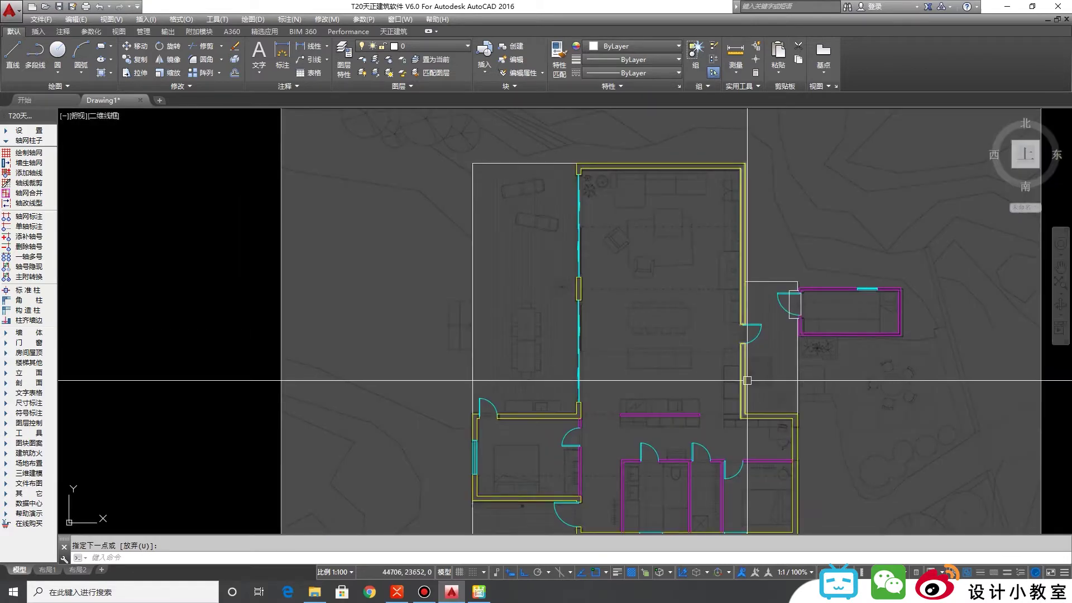
scroll(593, 335, up, 4)
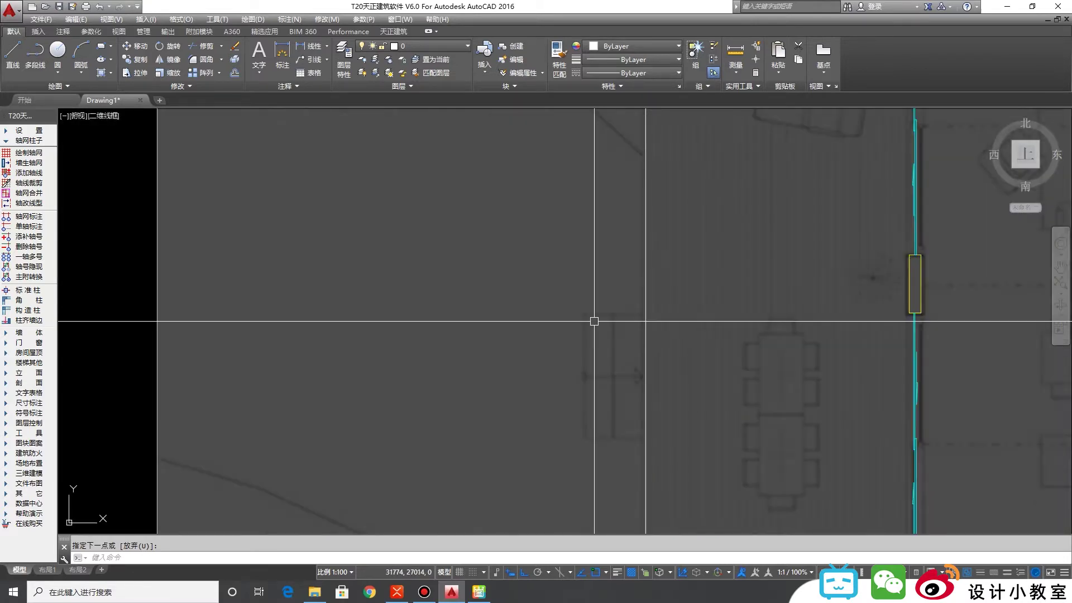
text(pl)
key(Return)
scroll(594, 321, up, 3)
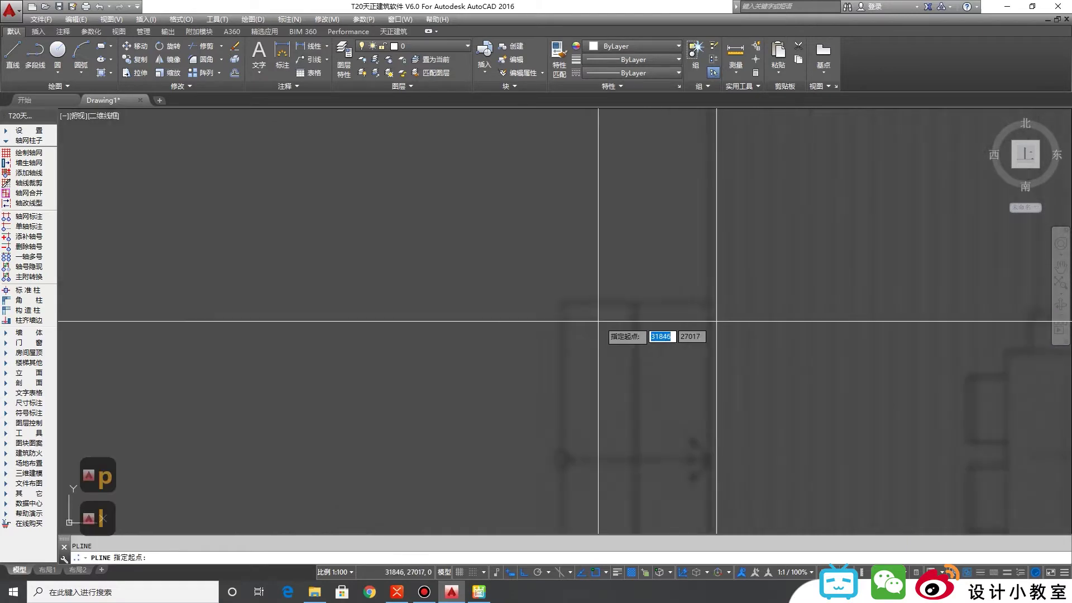
key(Escape)
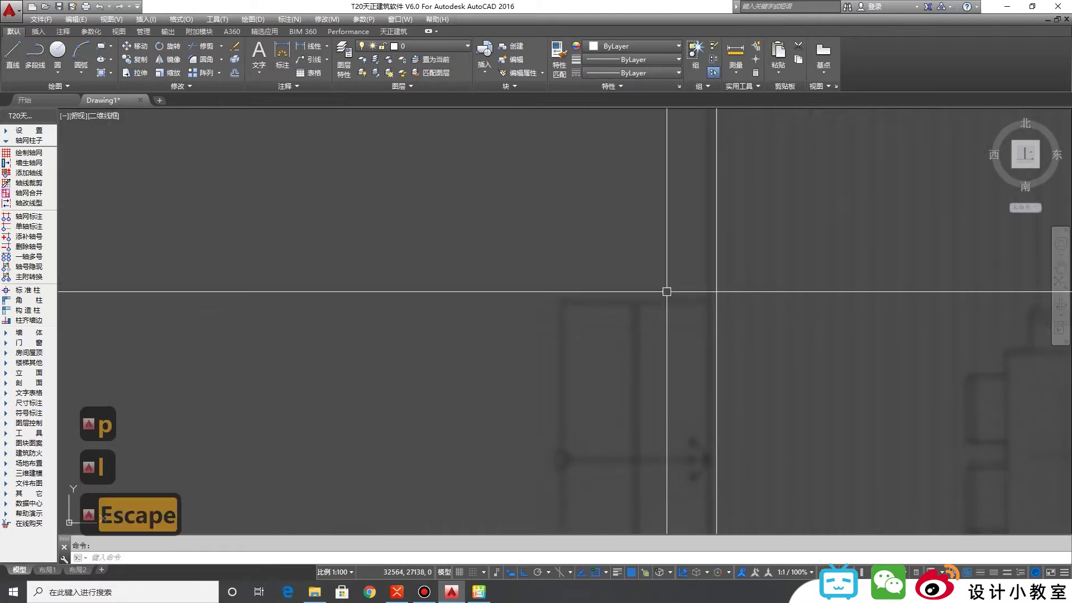
Step: Offset the vertical boundary line near the sofa 400 to the left
scroll(715, 313, down, 3)
scroll(684, 384, up, 4)
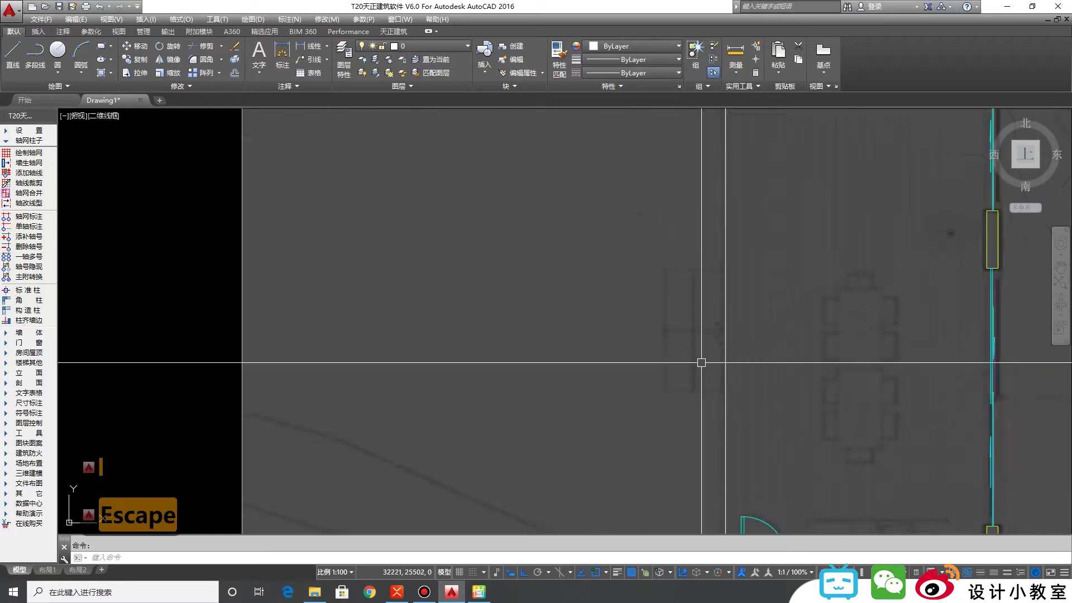
click(738, 350)
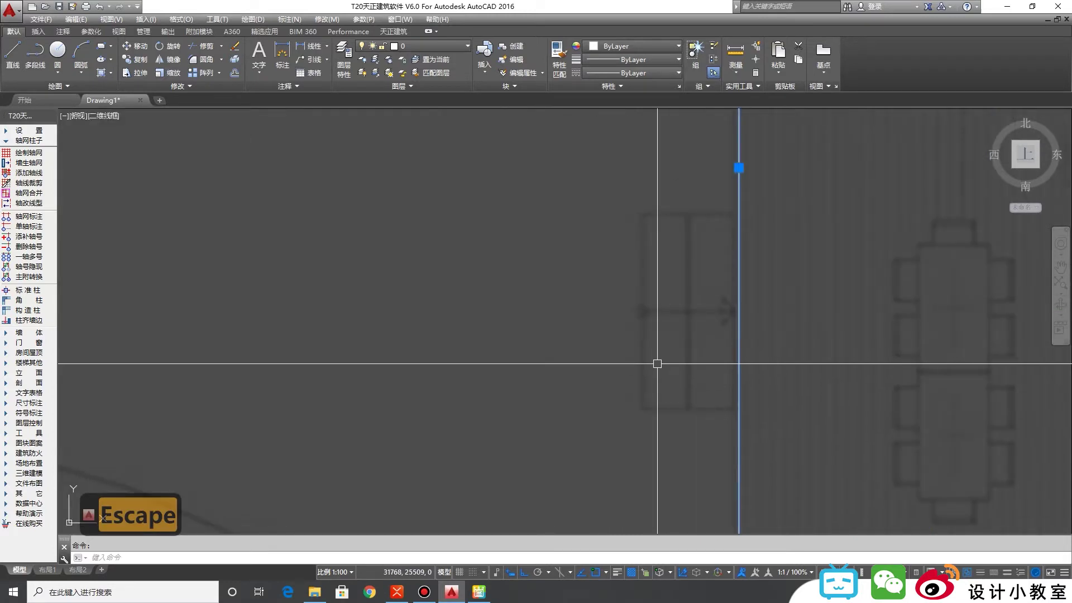
text(o)
key(space)
key(space)
key(Escape)
text(o)
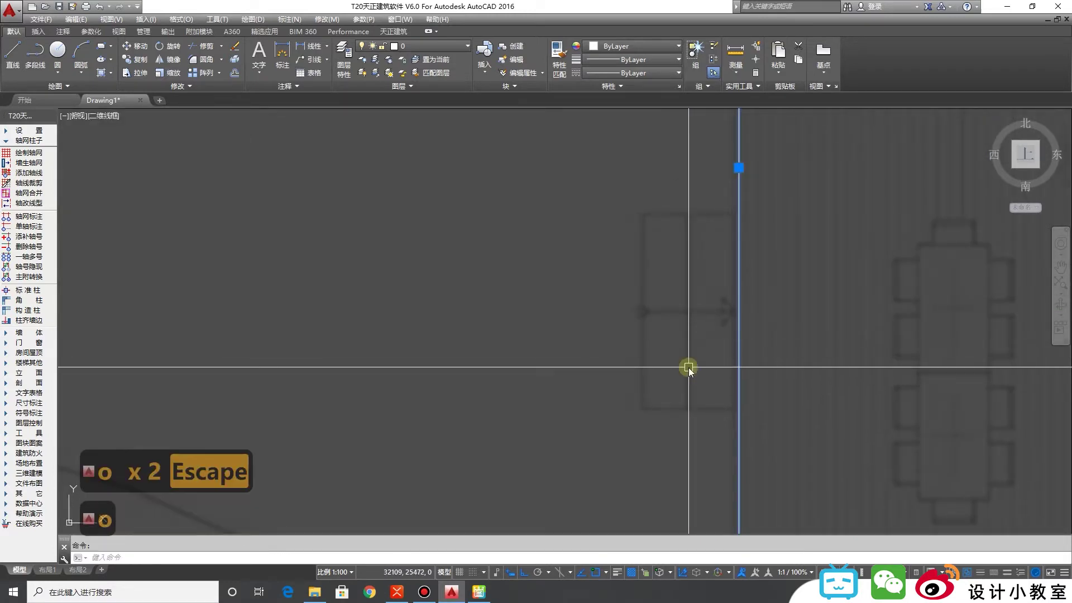
key(Return)
text(400)
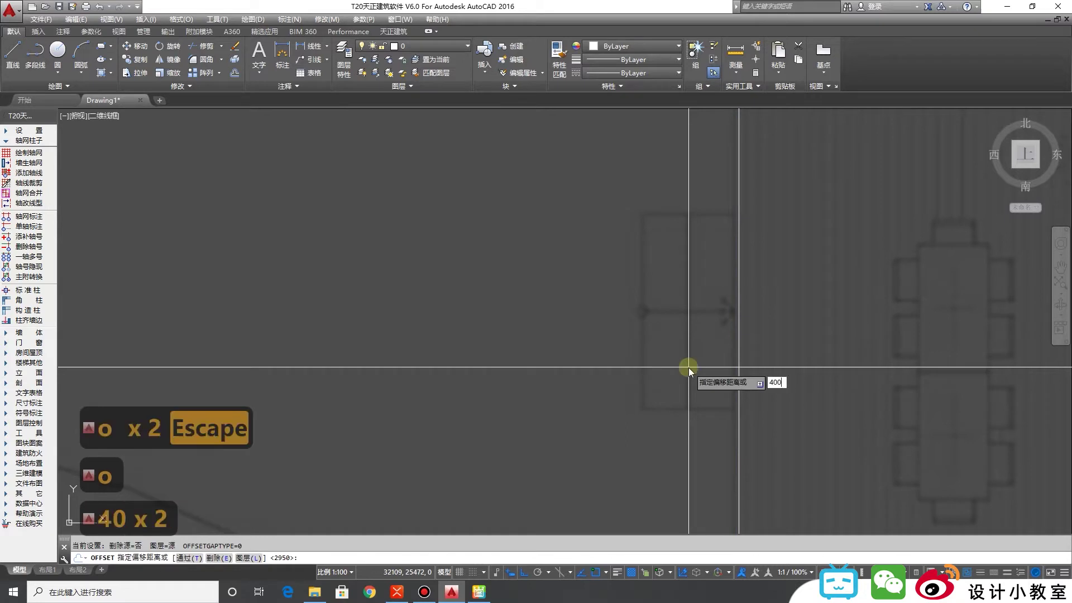
key(space)
click(688, 368)
key(Escape)
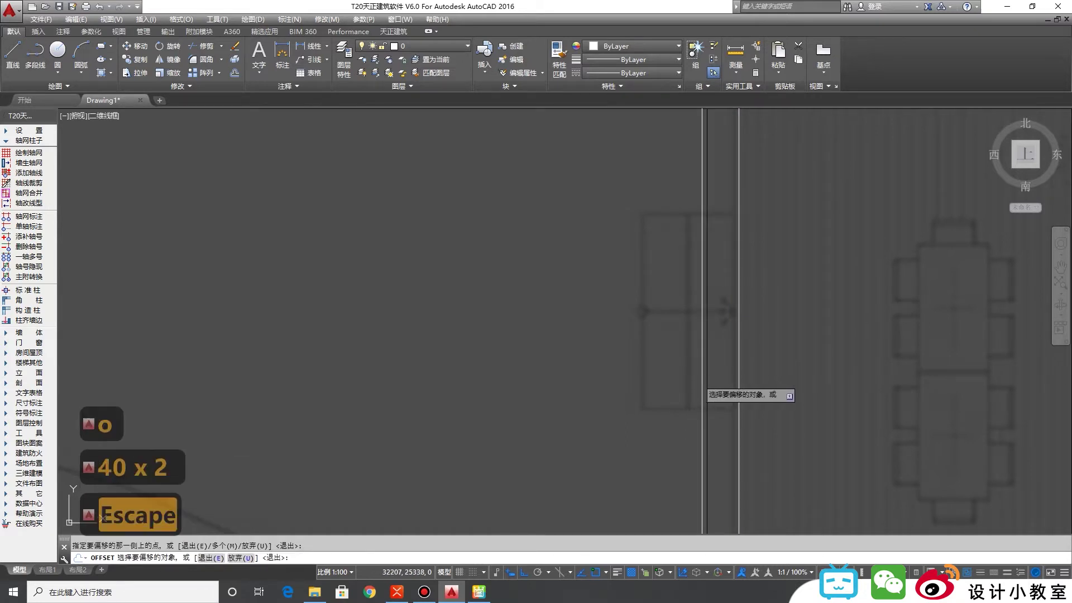
Step: Delete the unwanted vertical line after a cancelled distance check
text(di)
key(Return)
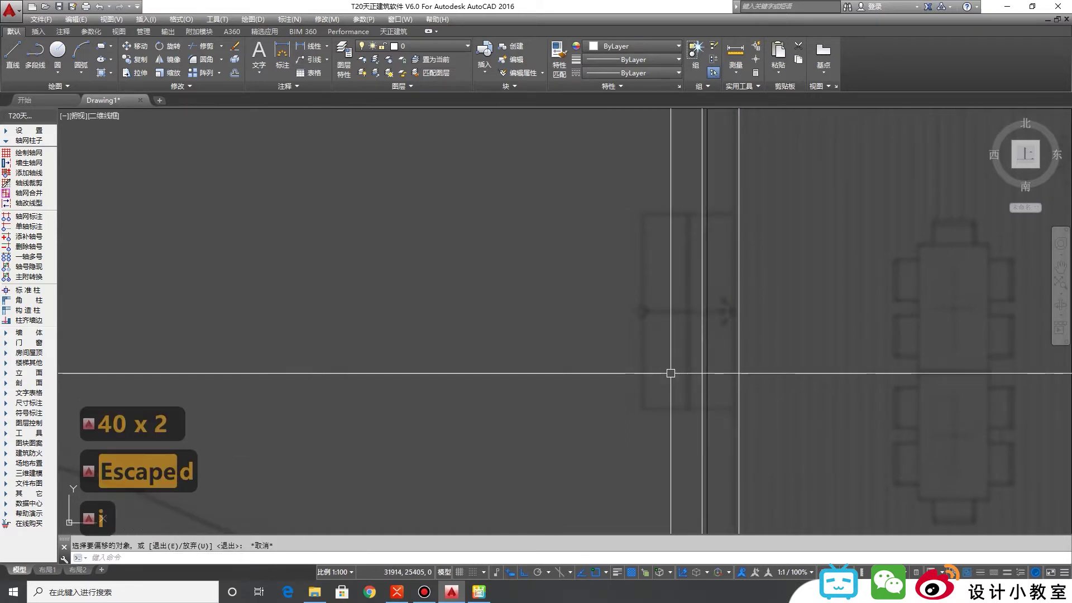
scroll(670, 370, up, 5)
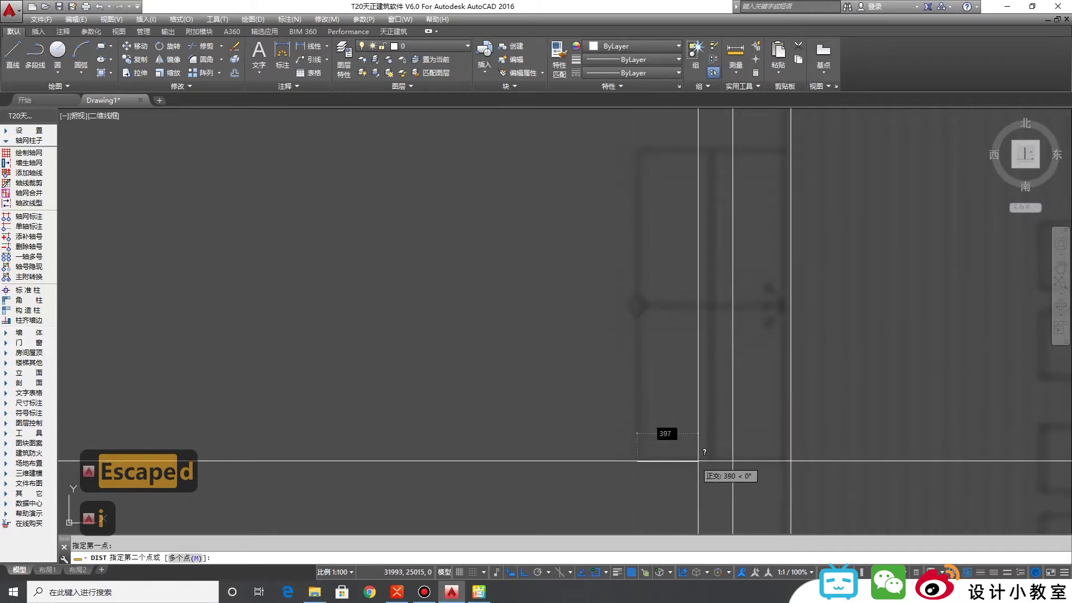
key(Escape)
click(732, 437)
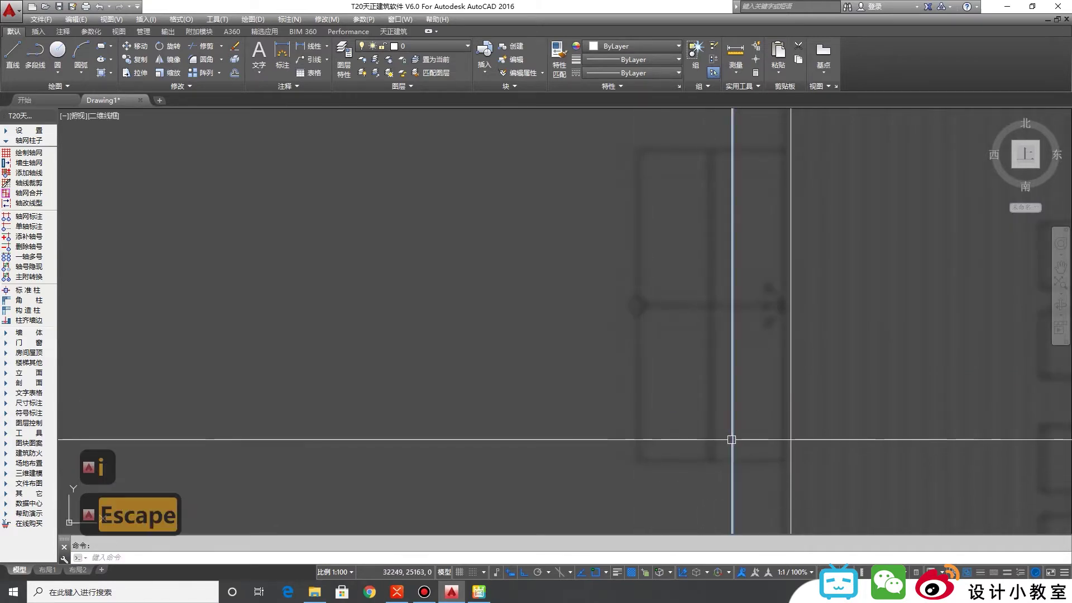
key(Delete)
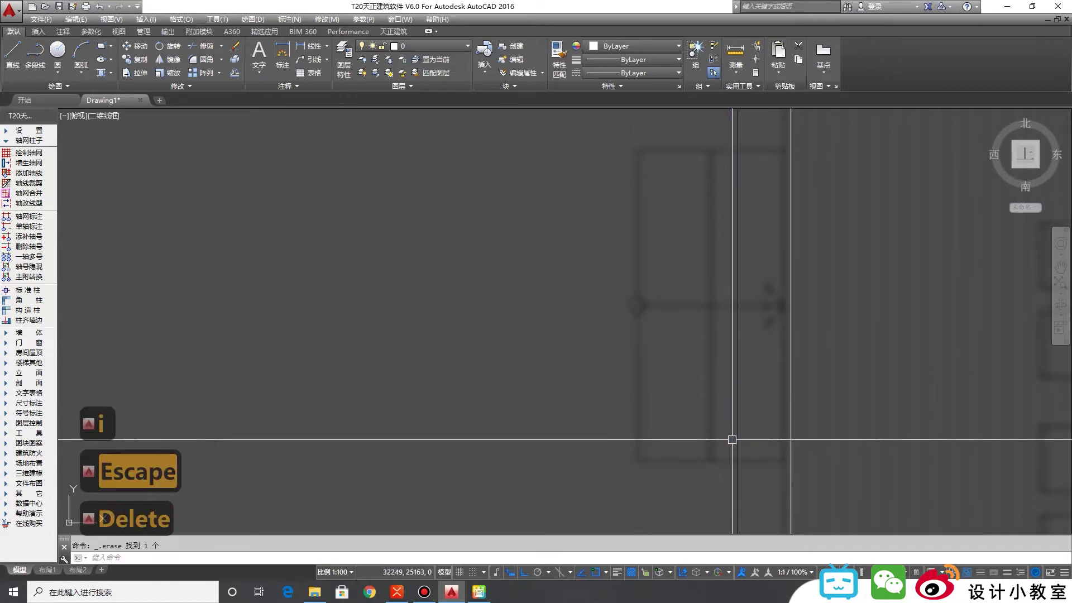
Step: Offset two vertical lines 50 to the left
text(o)
key(space)
text(50)
key(Return)
click(790, 427)
click(682, 426)
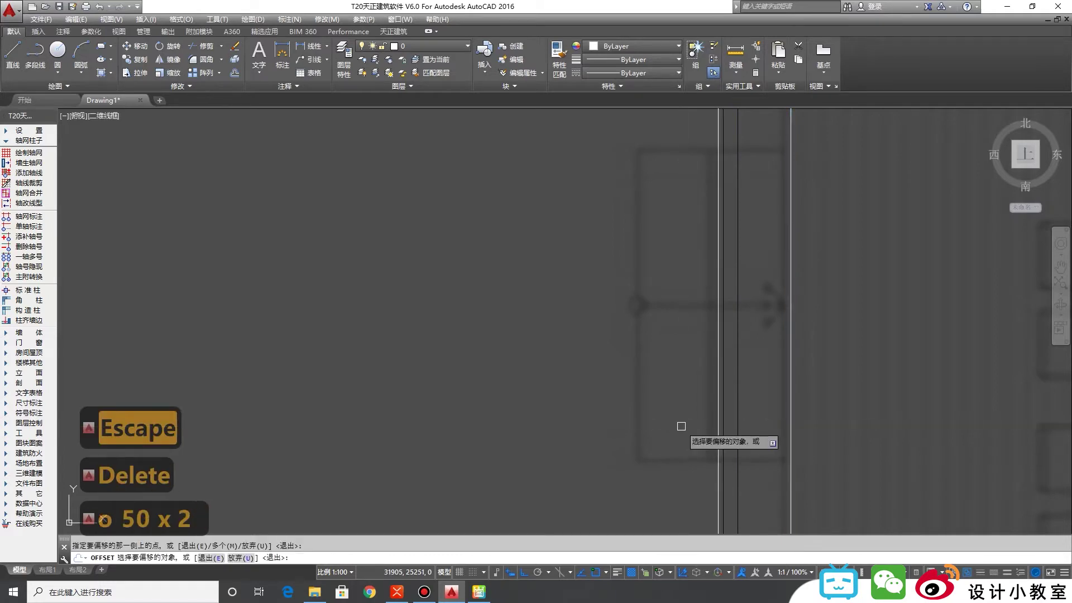
click(718, 412)
click(654, 427)
scroll(690, 426, down, 2)
key(Escape)
scroll(689, 327, up, 3)
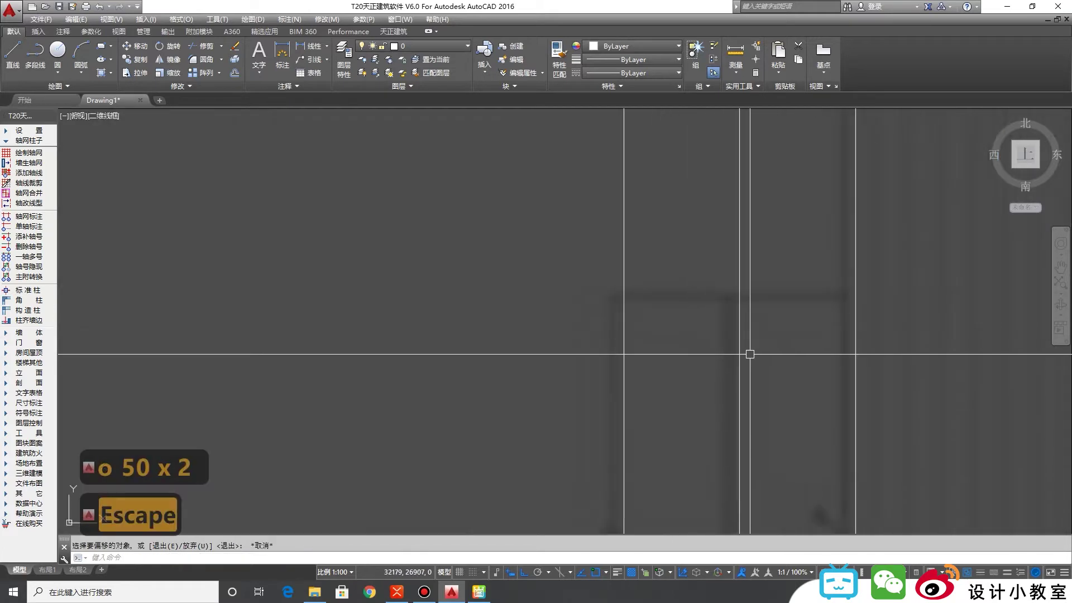
Step: Draw top and bottom horizontal lines between the vertical grid lines
key(l)
key(space)
click(855, 300)
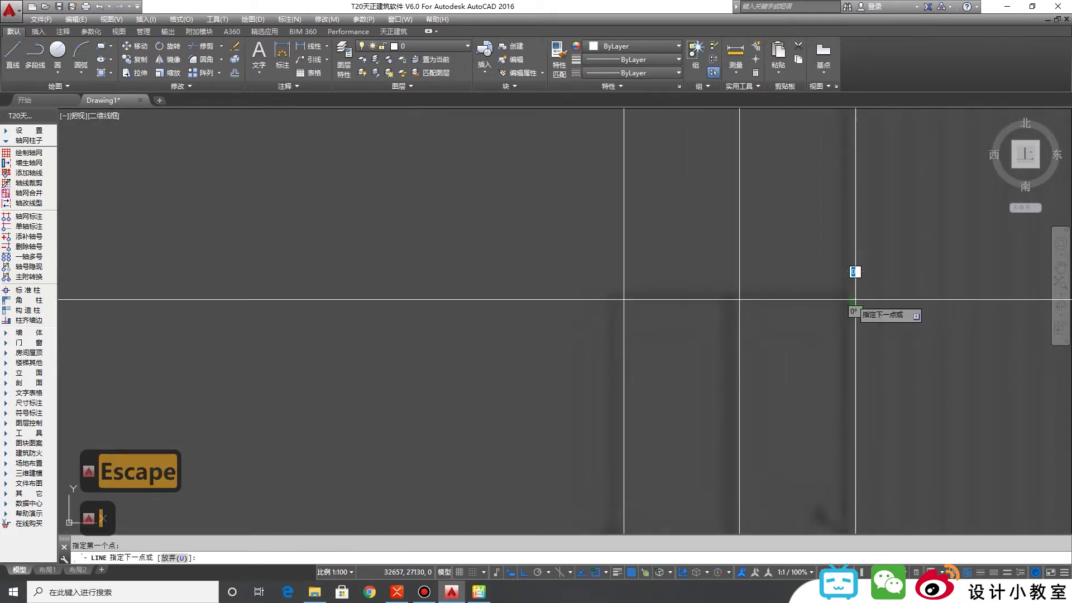
click(623, 300)
key(space)
scroll(698, 292, down, 4)
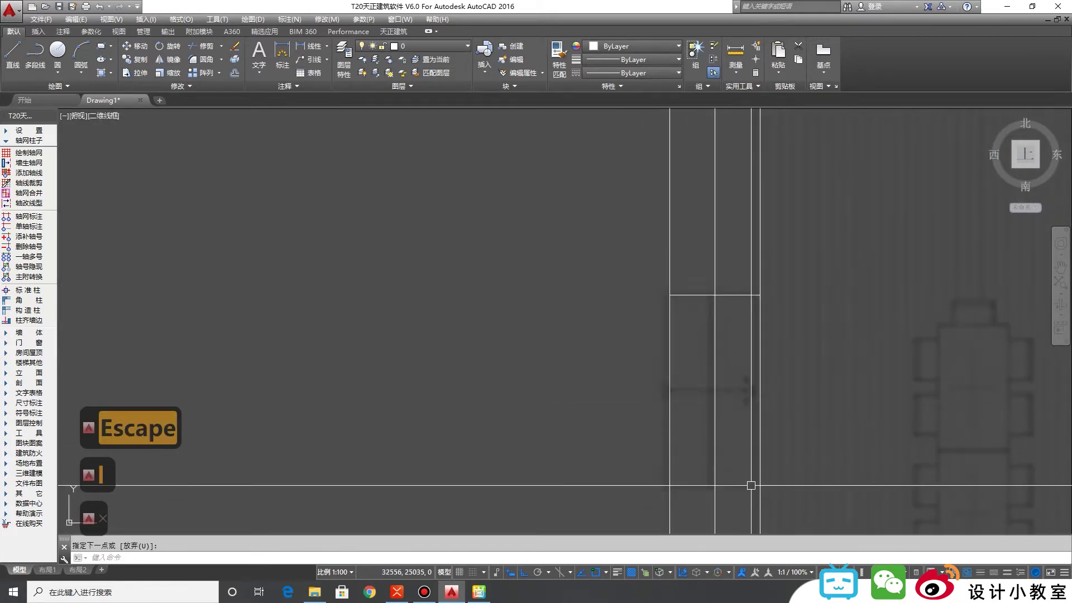
key(space)
click(760, 489)
click(669, 489)
key(space)
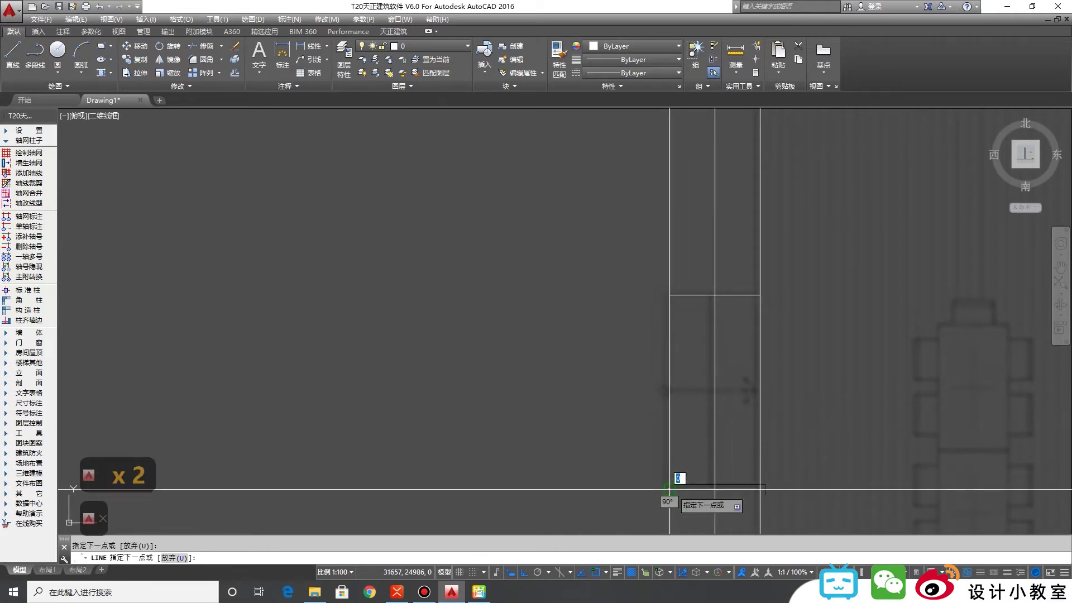
click(670, 489)
key(Escape)
Step: Select the top and bottom lines for trimming, then cancel the trim
click(690, 489)
click(698, 294)
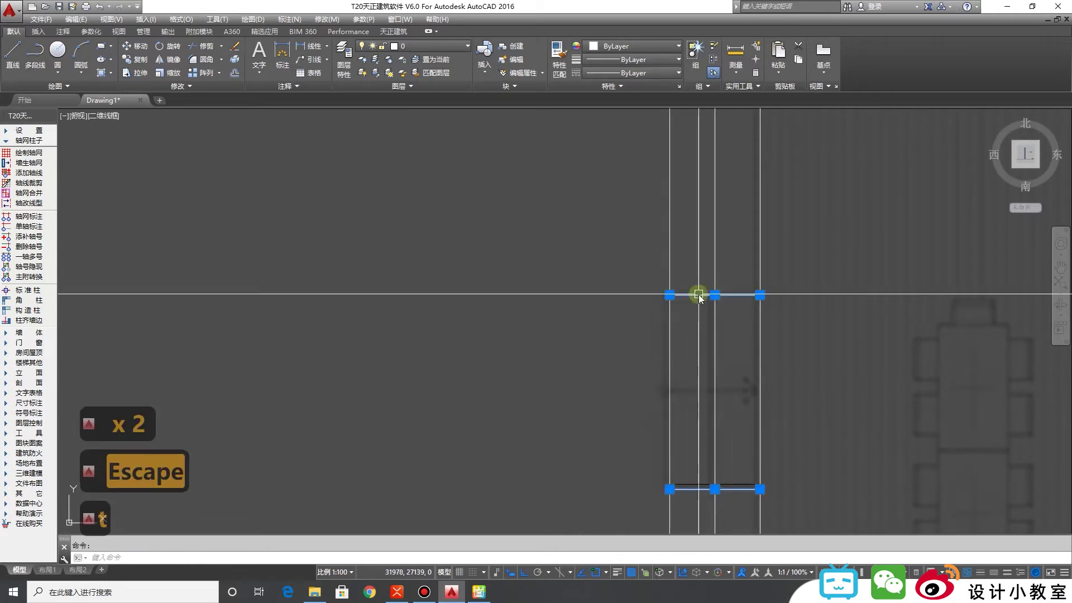
text(tr)
key(space)
scroll(717, 276, down, 4)
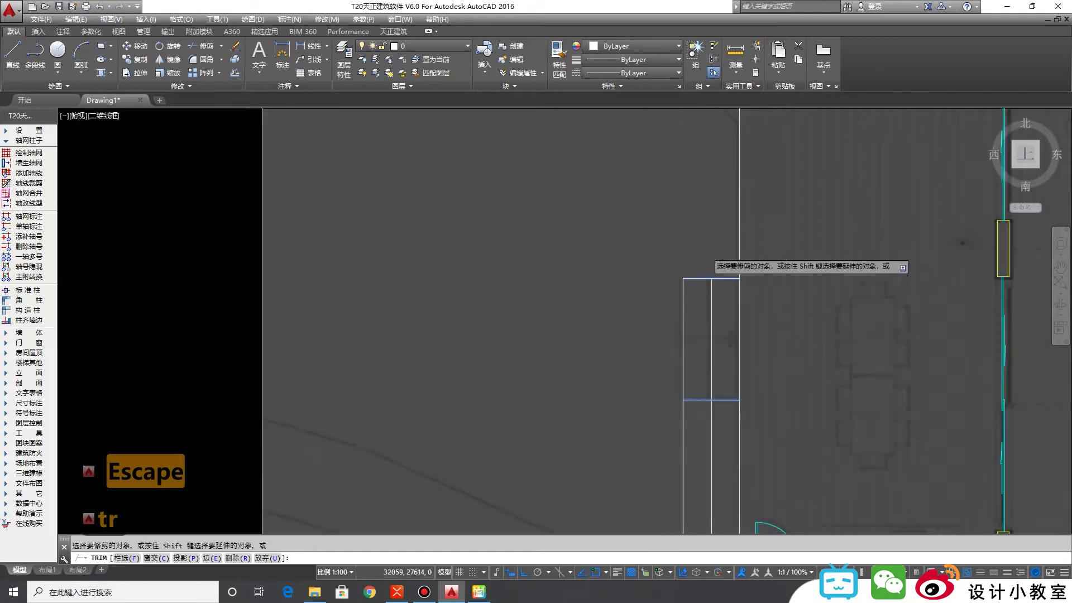
scroll(688, 393, up, 5)
key(Escape)
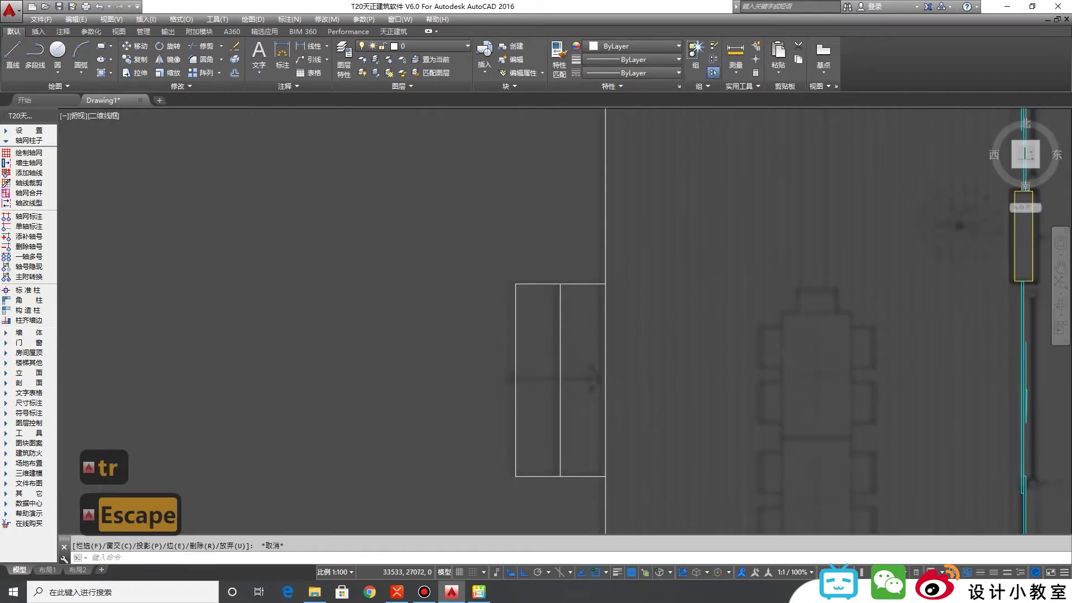
scroll(684, 290, down, 5)
Step: Bring the lower-left porch into view and select its horizontal wall line
middle_drag(711, 464, 715, 246)
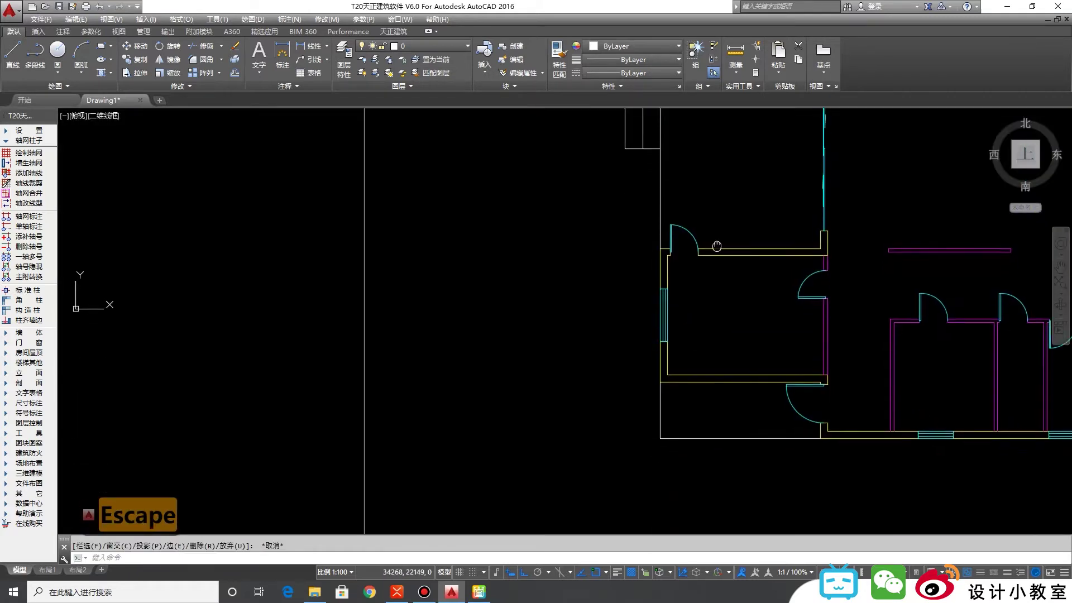
scroll(772, 466, up, 5)
scroll(810, 478, up, 2)
middle_drag(847, 444, 771, 437)
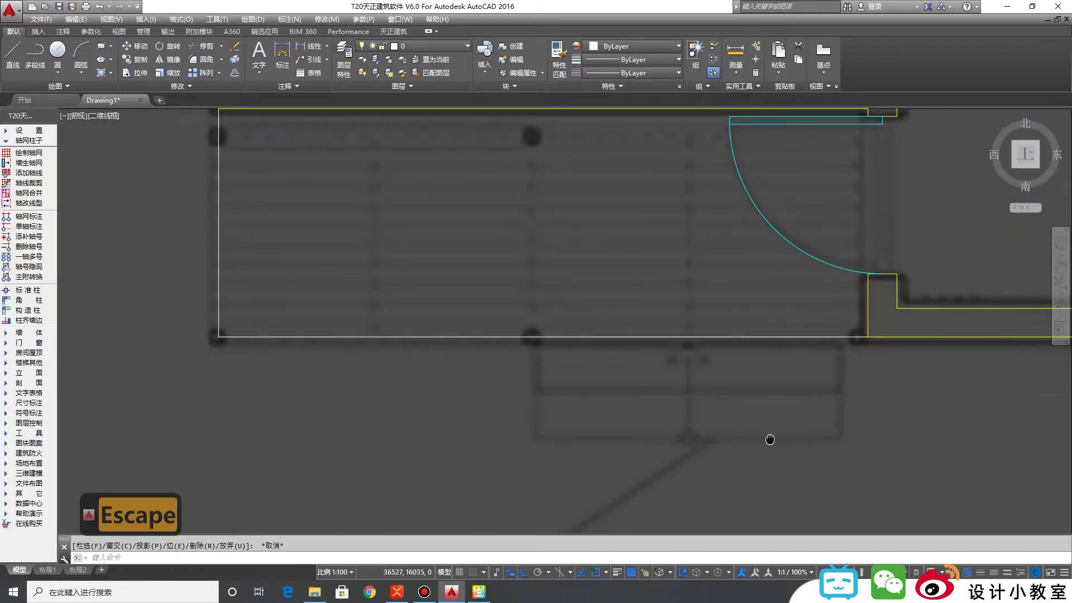
text(di)
key(Return)
click(840, 393)
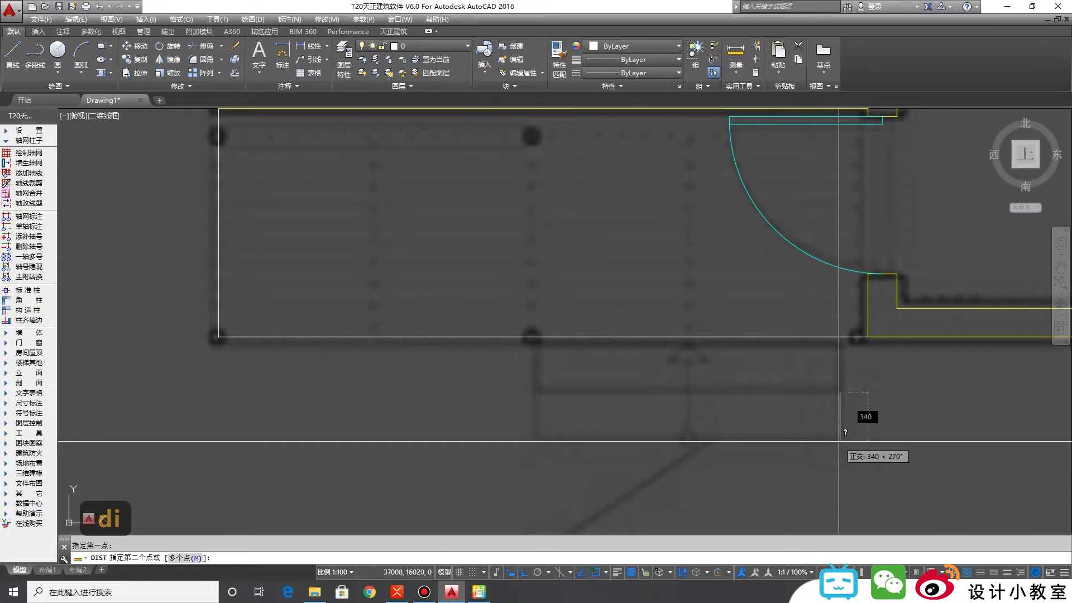
key(Escape)
click(762, 336)
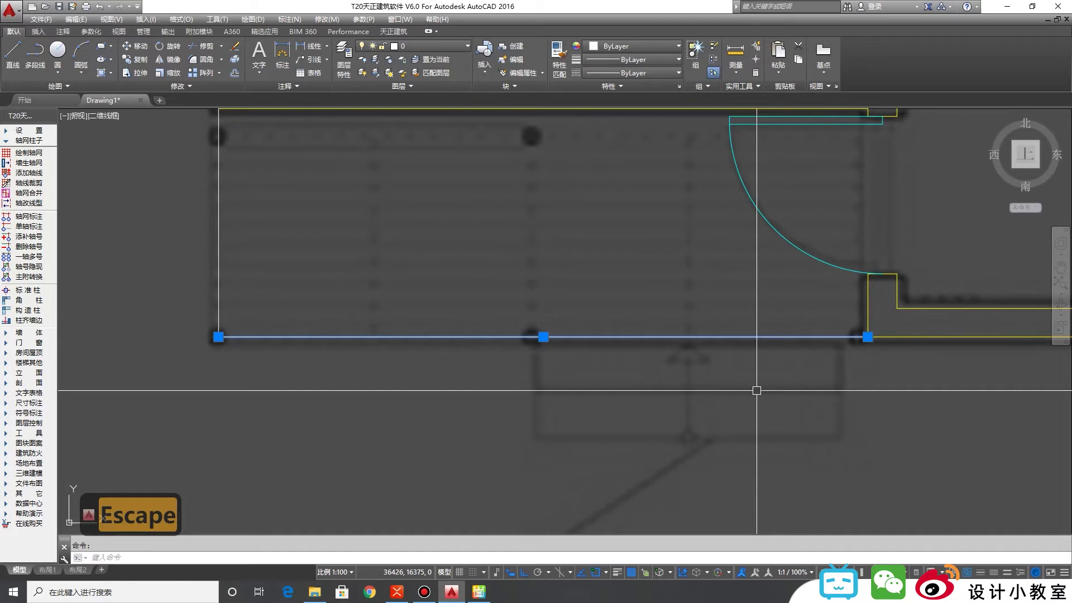
text(i)
key(Escape)
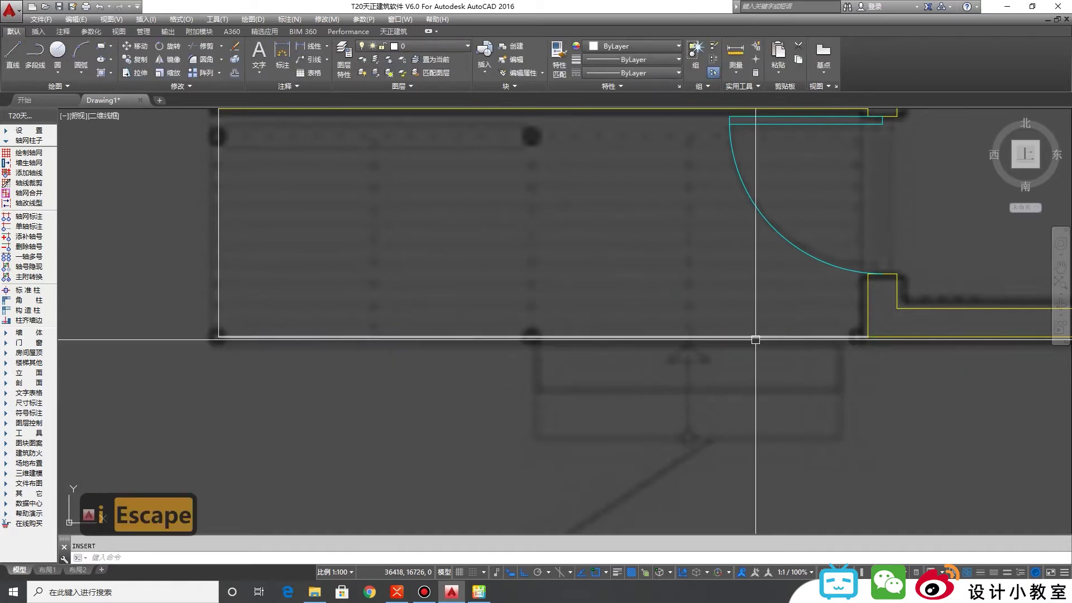
Step: Offset the wall line 350 downward for the step edge
text(o)
key(space)
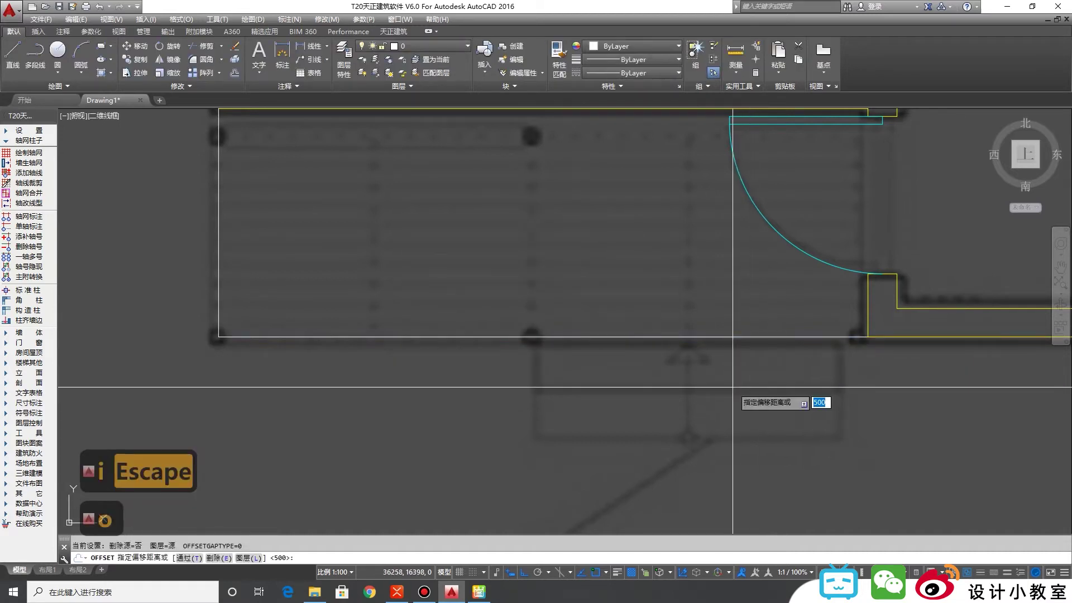
key(space)
click(733, 387)
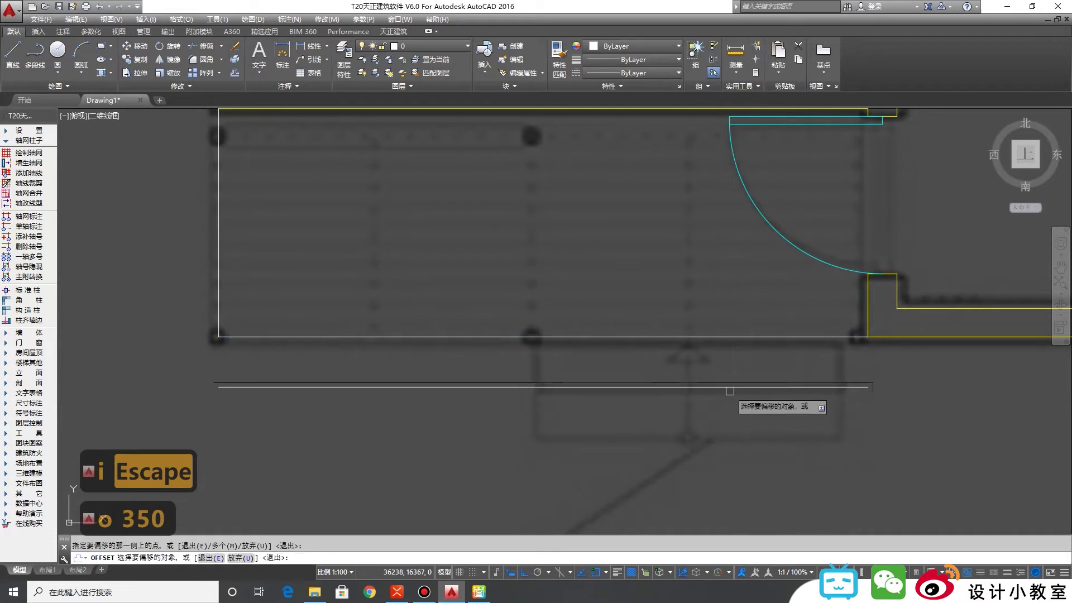
click(730, 424)
key(Escape)
Step: Trim the middle step line back to the vertical step edge lines
middle_drag(629, 411, 691, 413)
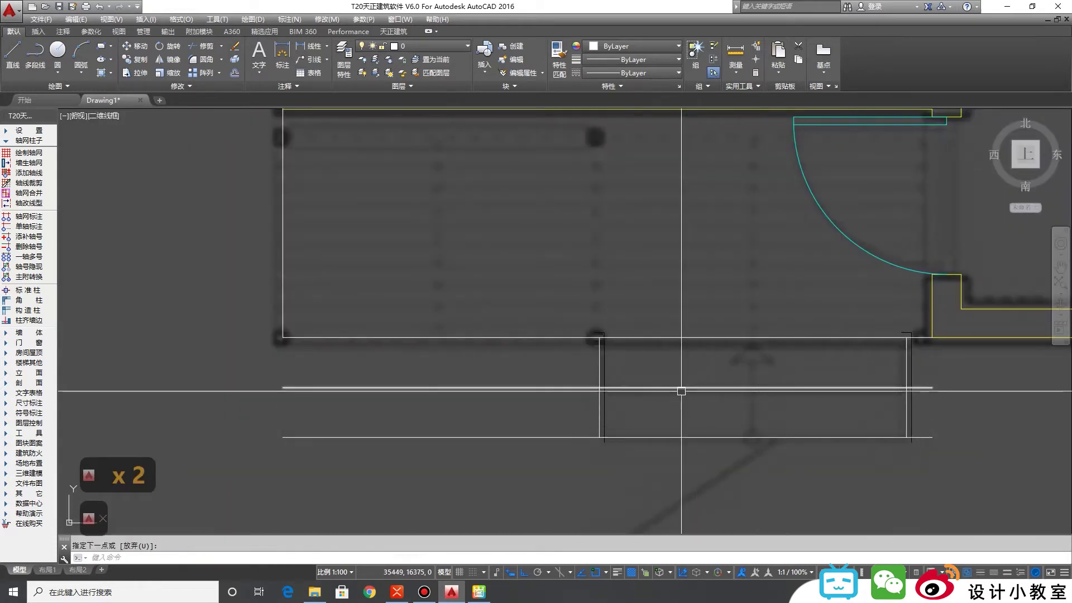
click(600, 402)
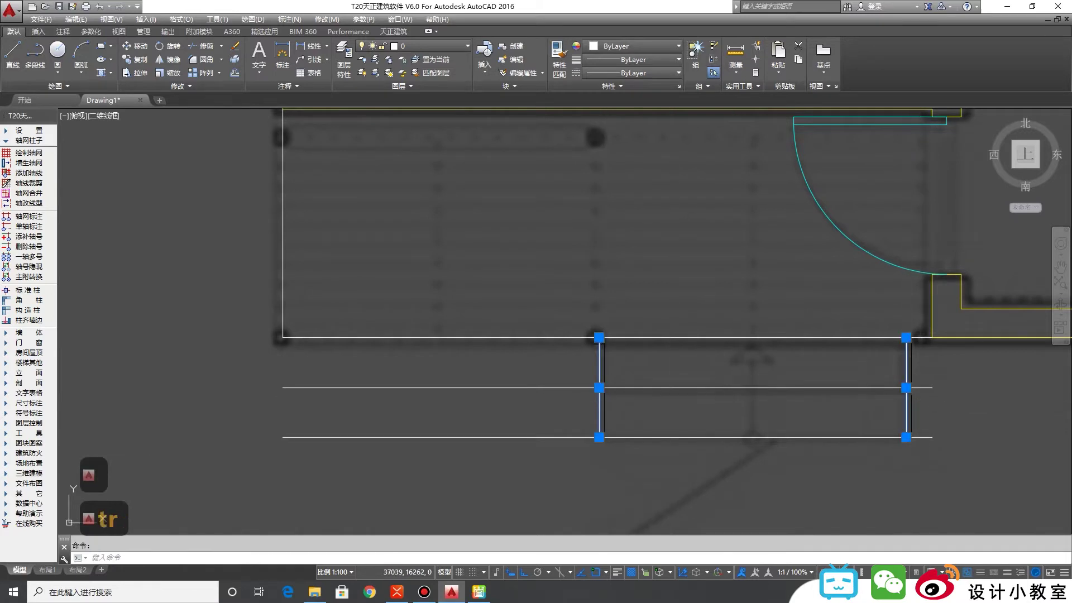
text(tr)
key(Return)
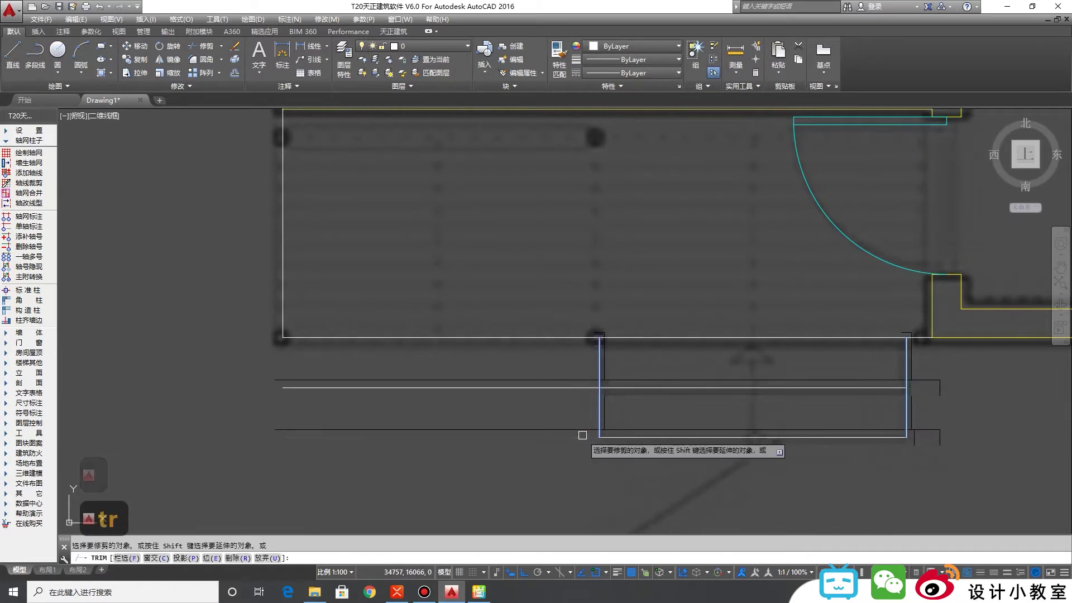
click(575, 387)
scroll(628, 401, down, 2)
key(Escape)
middle_drag(771, 407, 696, 438)
middle_drag(536, 420, 600, 423)
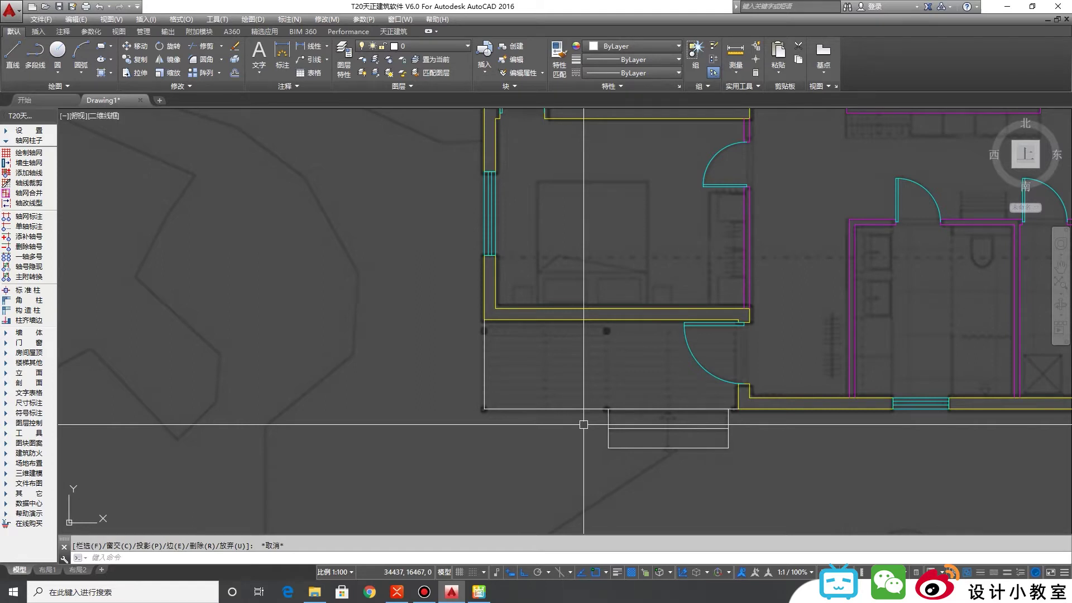
scroll(583, 424, down, 5)
scroll(781, 349, up, 3)
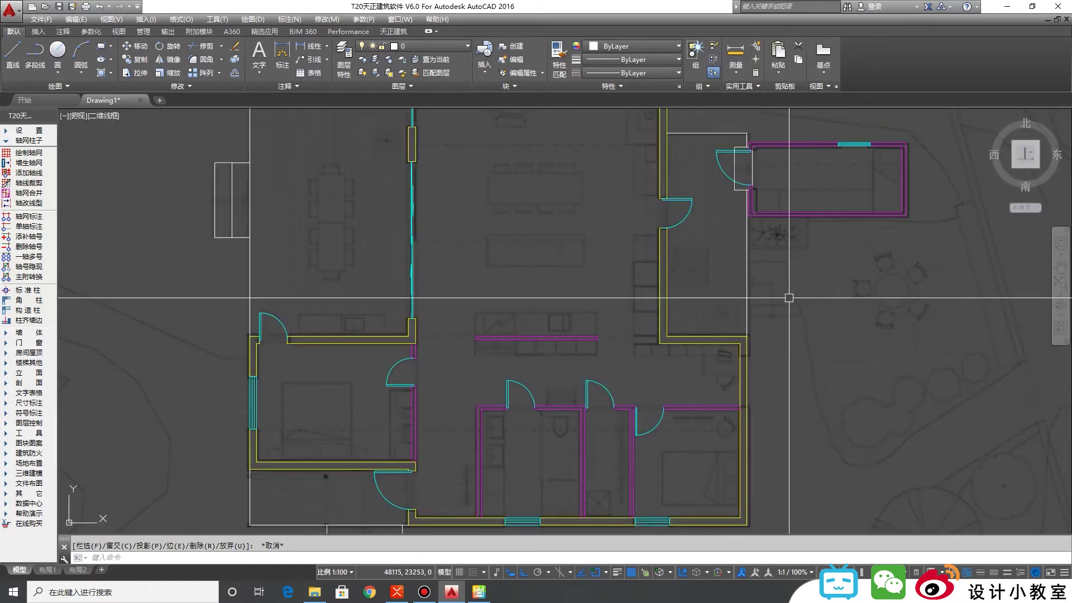
Step: Draw a REC rectangle below the corridor door over the furniture in the background image
scroll(698, 263, up, 5)
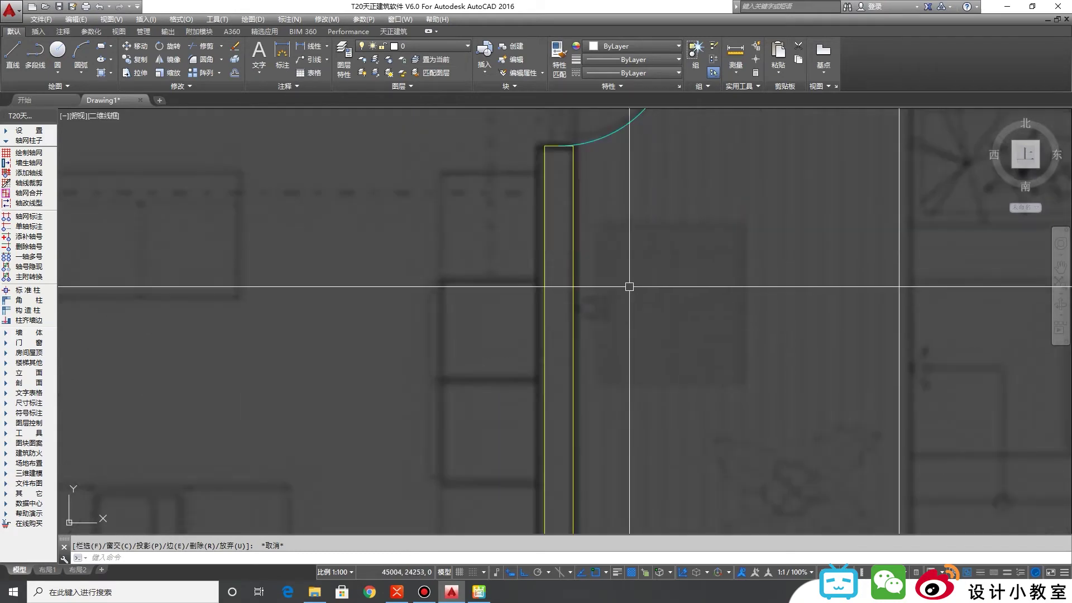
scroll(713, 257, down, 4)
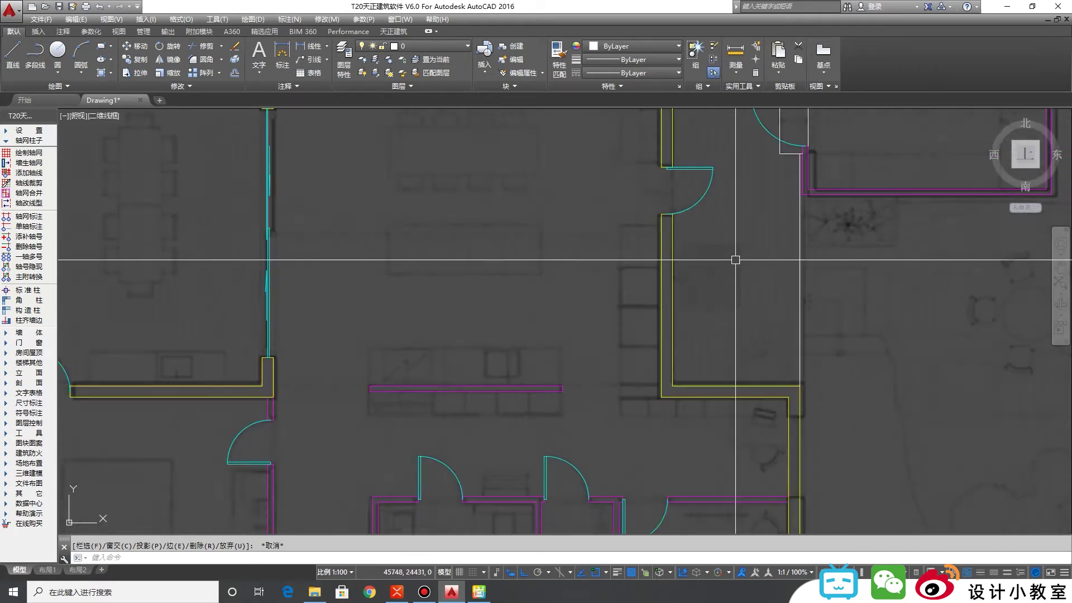
scroll(679, 345, up, 2)
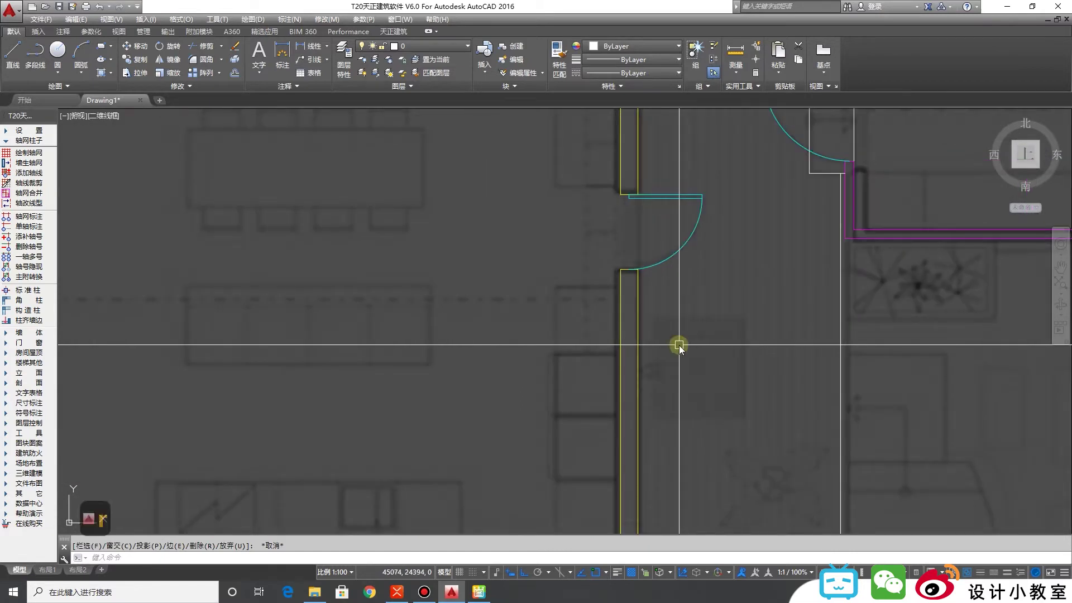
text(rec)
key(space)
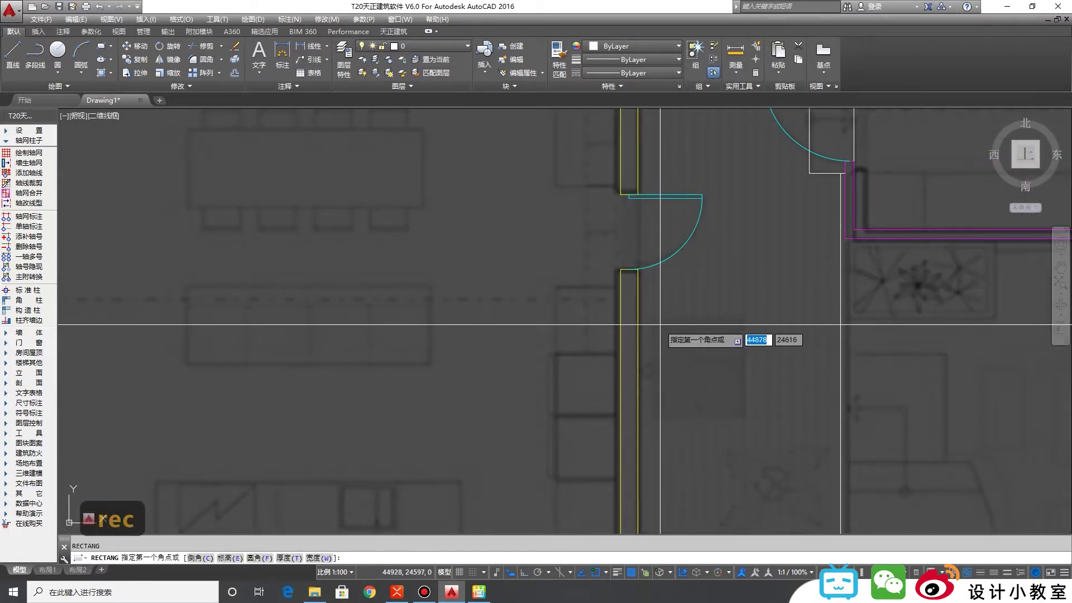
click(653, 320)
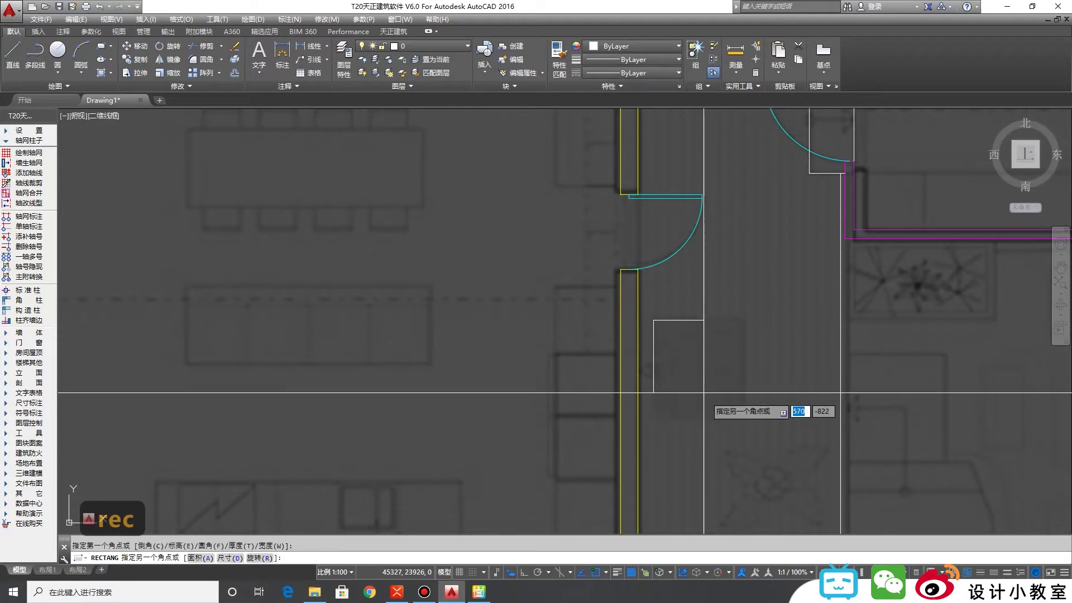
click(744, 418)
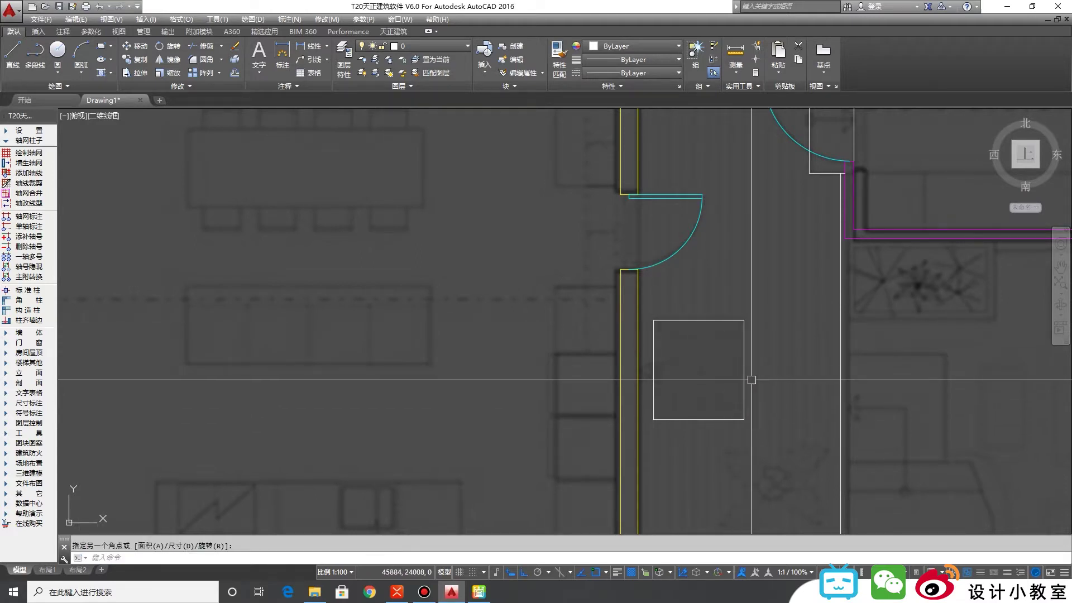
key(Escape)
middle_drag(849, 402, 754, 389)
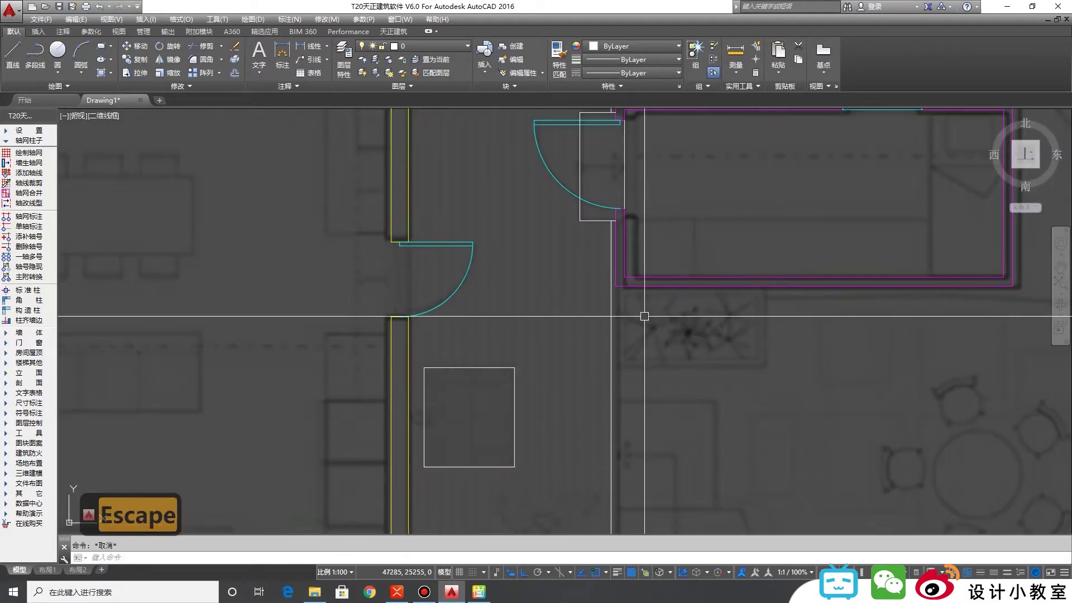
scroll(611, 280, up, 2)
Step: Draw a rectangle over the traced furniture below the purple wall
text(rec)
key(space)
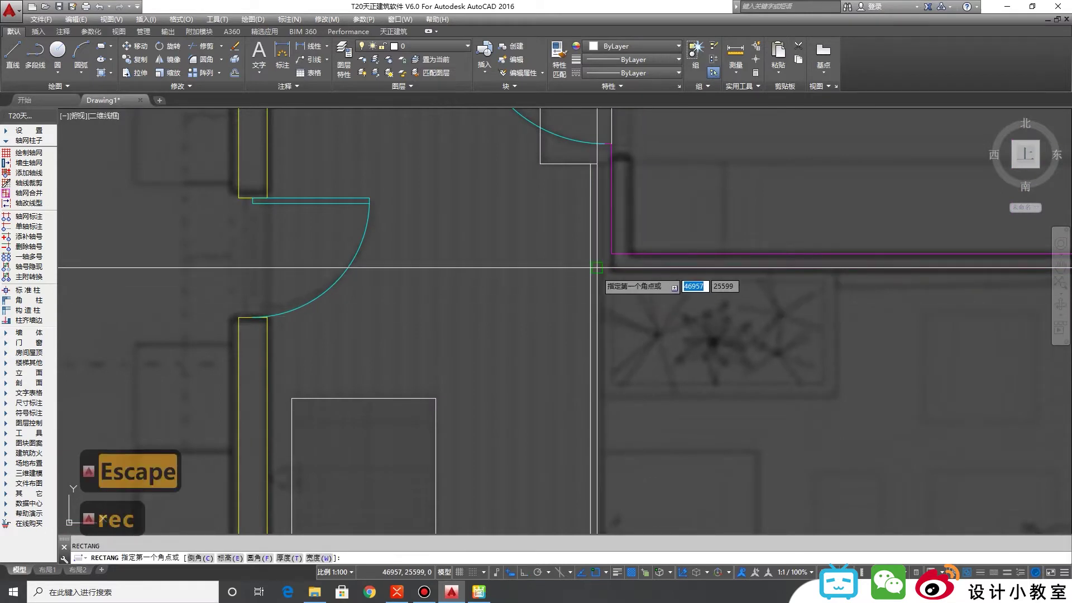
click(597, 268)
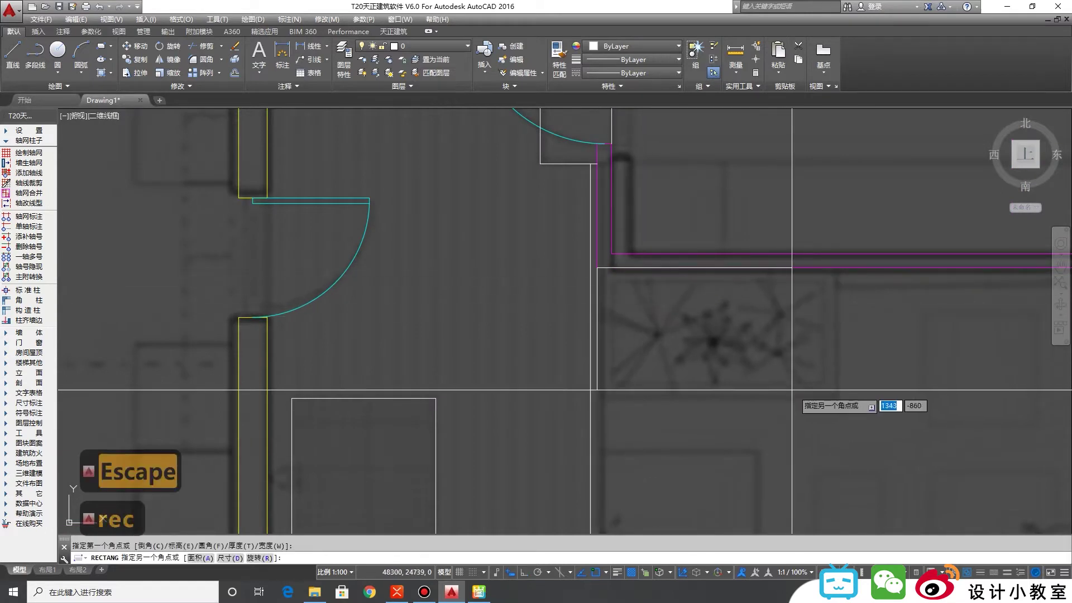
click(835, 397)
key(Escape)
text(o)
key(space)
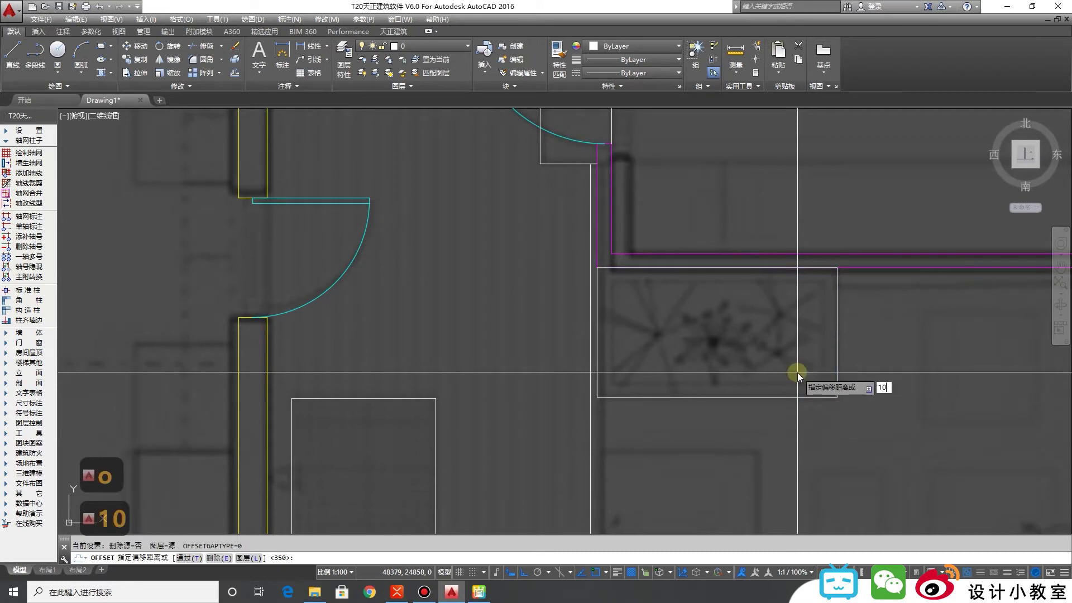
text(0)
key(space)
key(Escape)
Step: Offset the rectangle 50 units inward to create a second outline
click(837, 349)
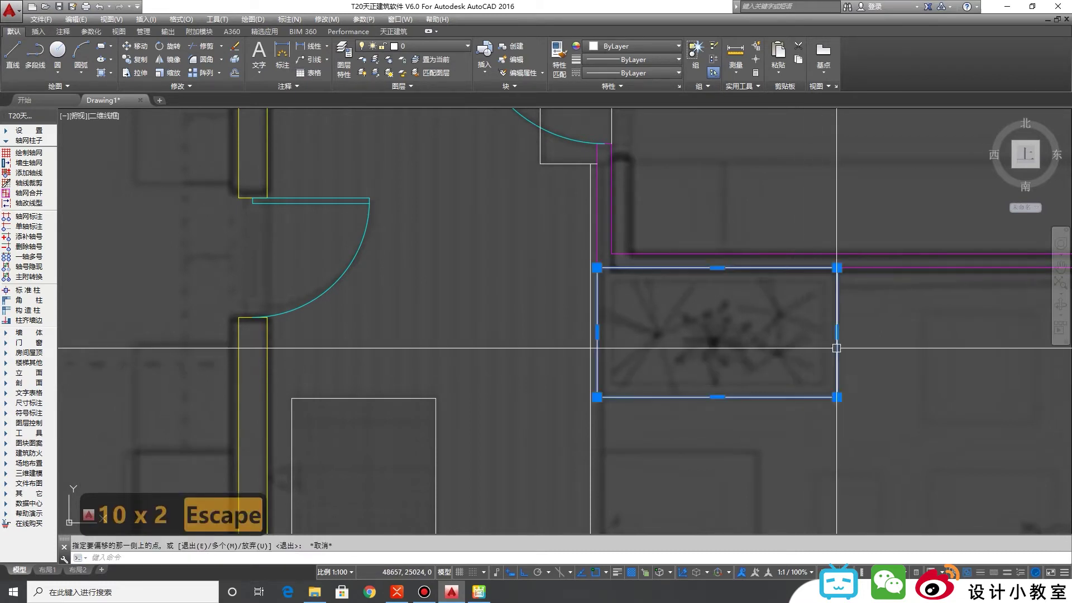
text(o)
key(space)
text(5)
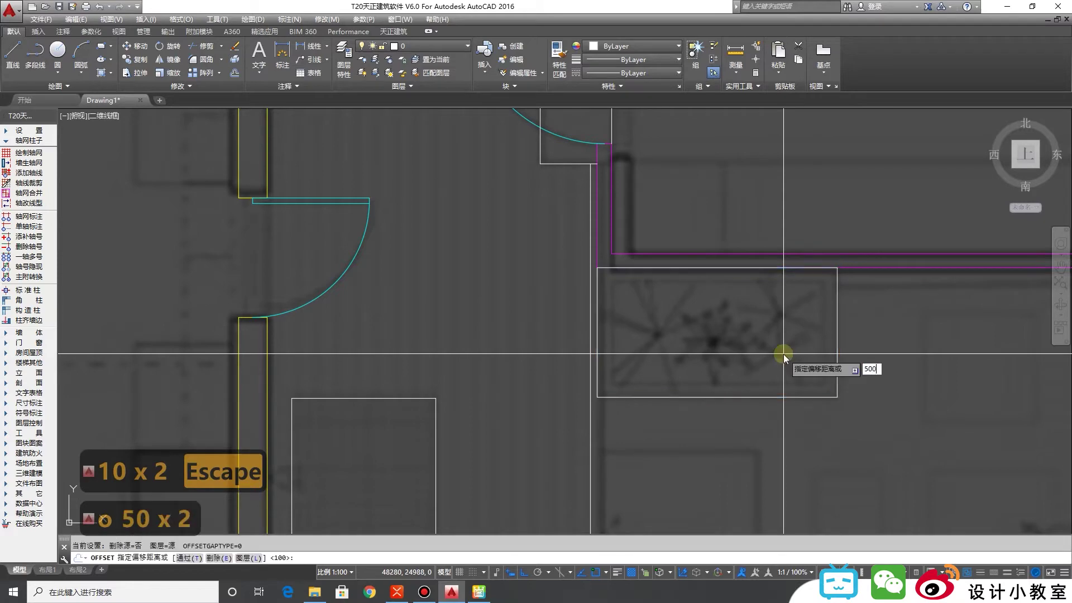
text(00)
key(BackSpace)
key(space)
click(783, 396)
click(783, 354)
key(Escape)
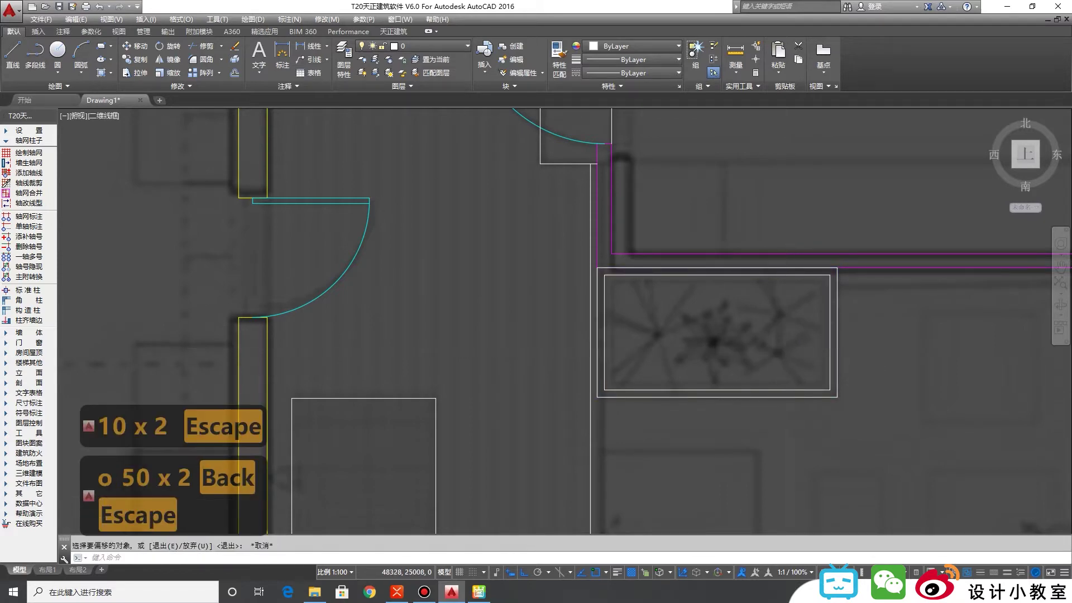
Step: Pan and zoom across the whole house plan, then switch to the reference photo viewer
scroll(783, 353, down, 4)
middle_drag(866, 394, 781, 394)
scroll(856, 377, down, 2)
middle_drag(891, 448, 792, 374)
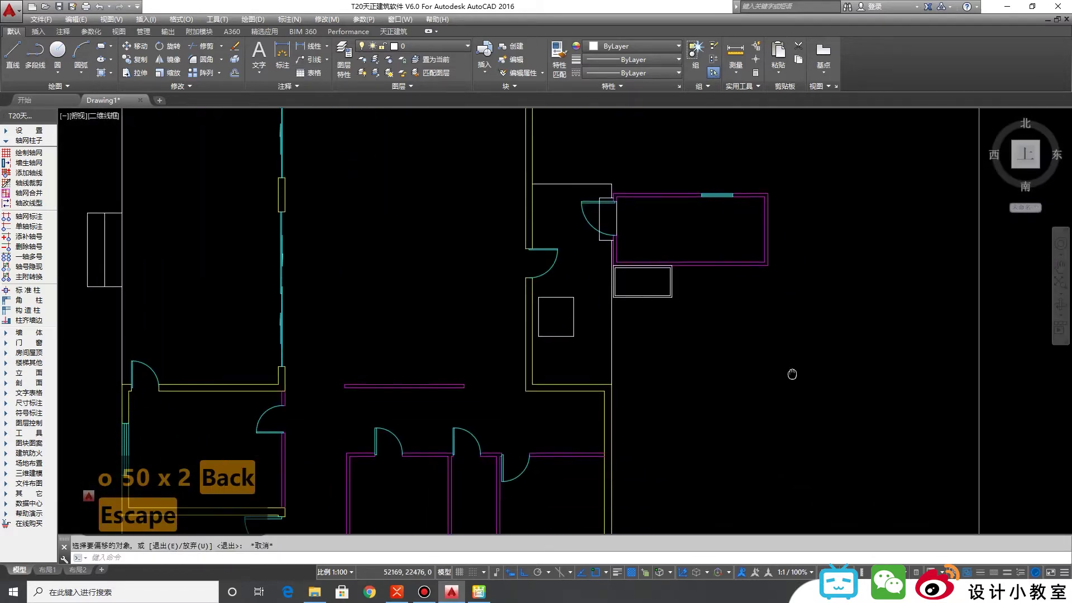
scroll(617, 364, up, 2)
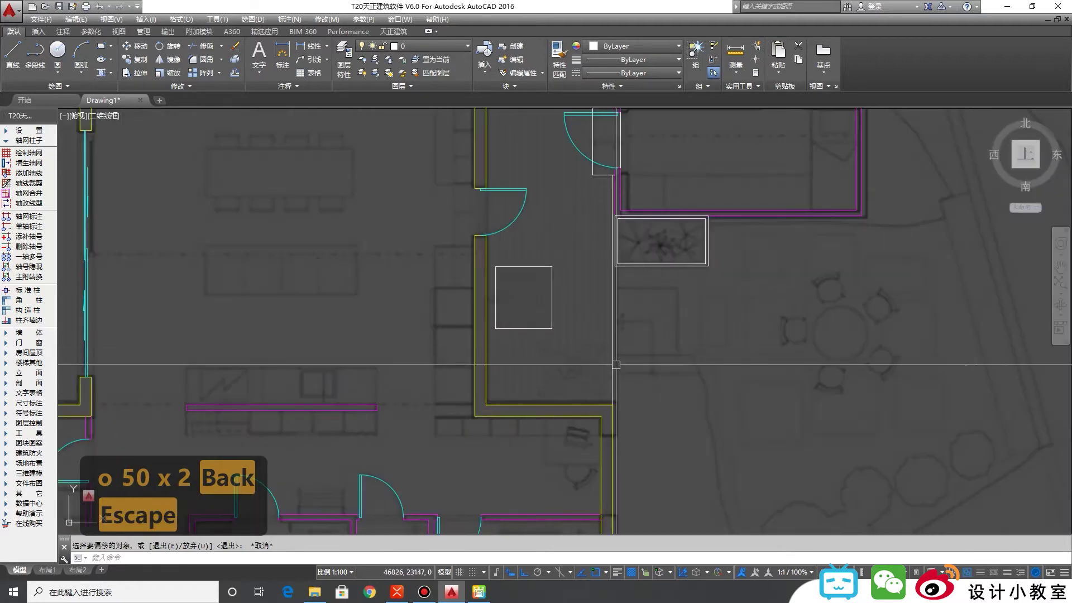
scroll(829, 370, down, 2)
scroll(720, 378, down, 2)
middle_drag(672, 385, 892, 373)
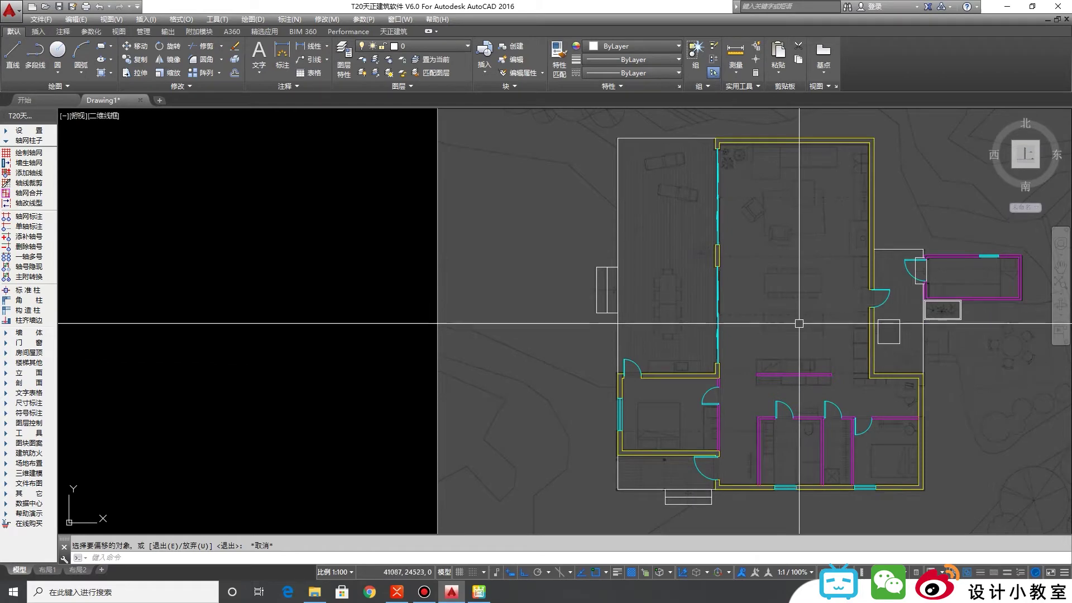
scroll(614, 484, up, 2)
scroll(620, 458, down, 1)
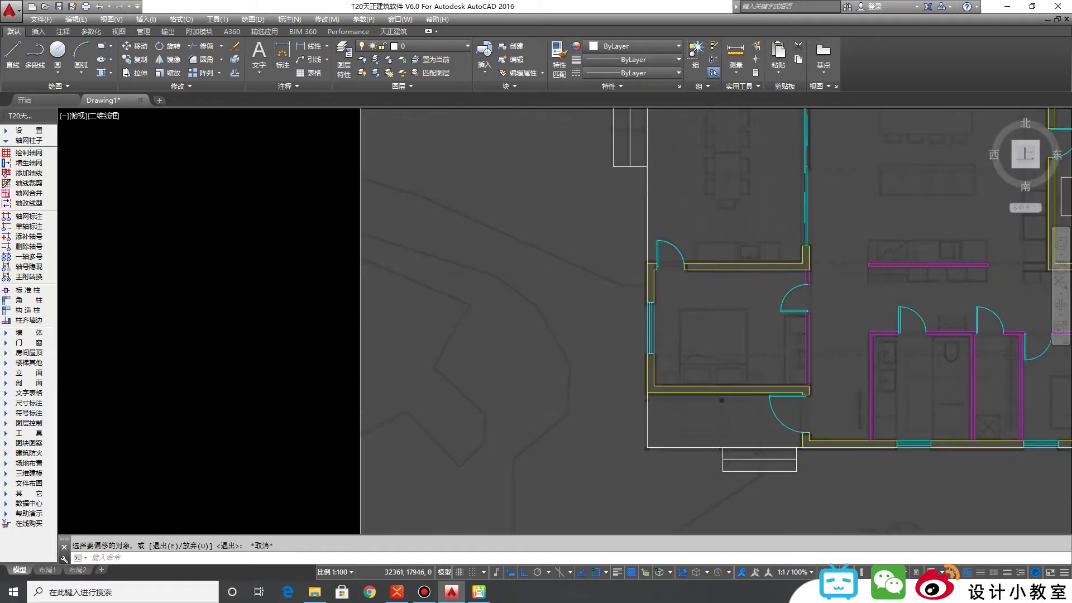
scroll(653, 408, up, 3)
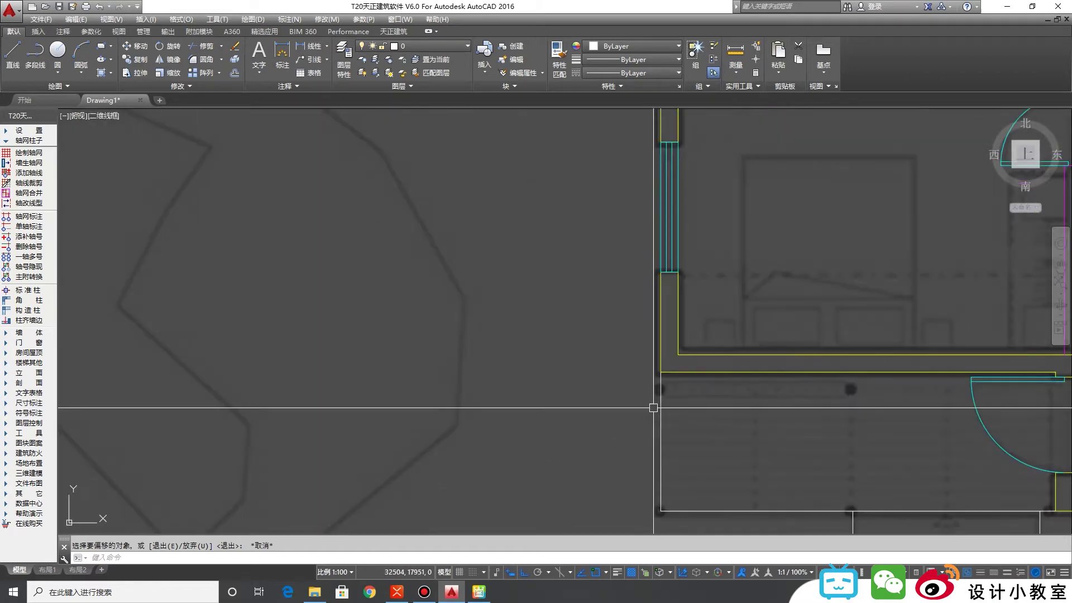
click(479, 592)
scroll(634, 356, down, 10)
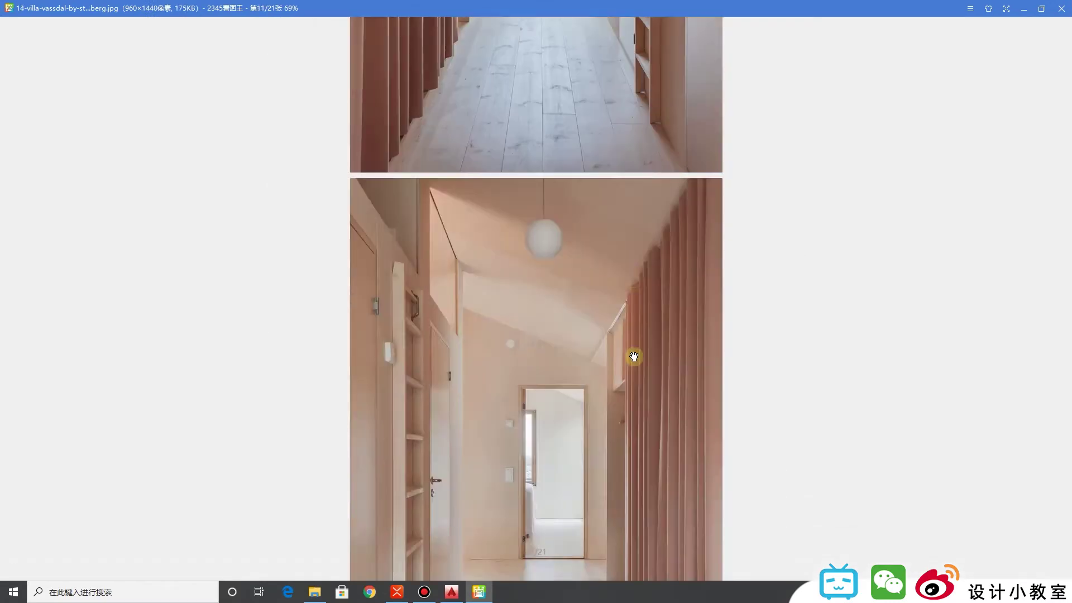
scroll(633, 356, up, 5)
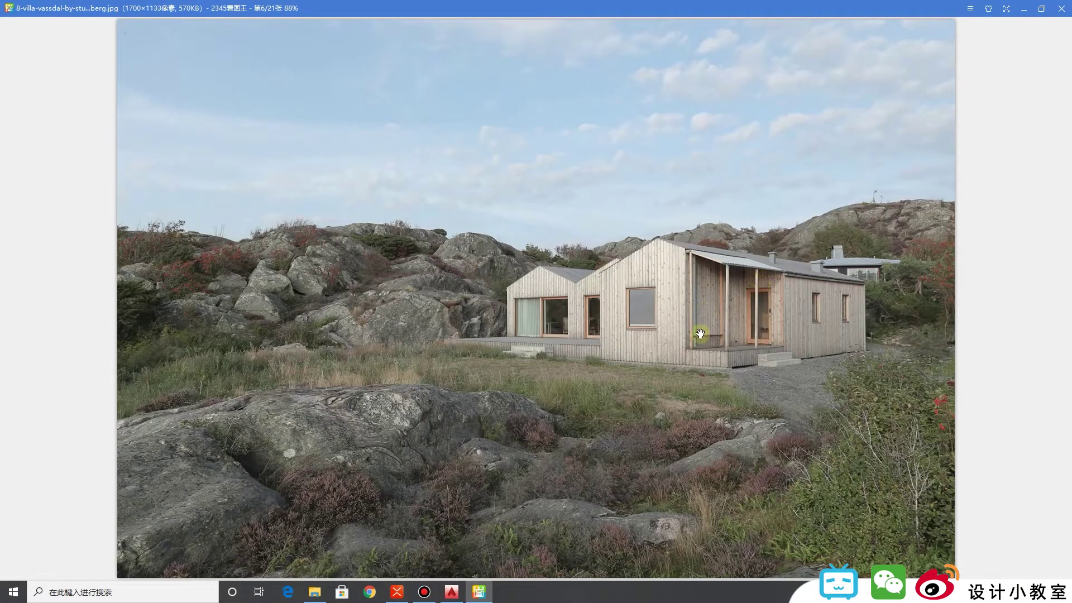
mouse_move(463, 539)
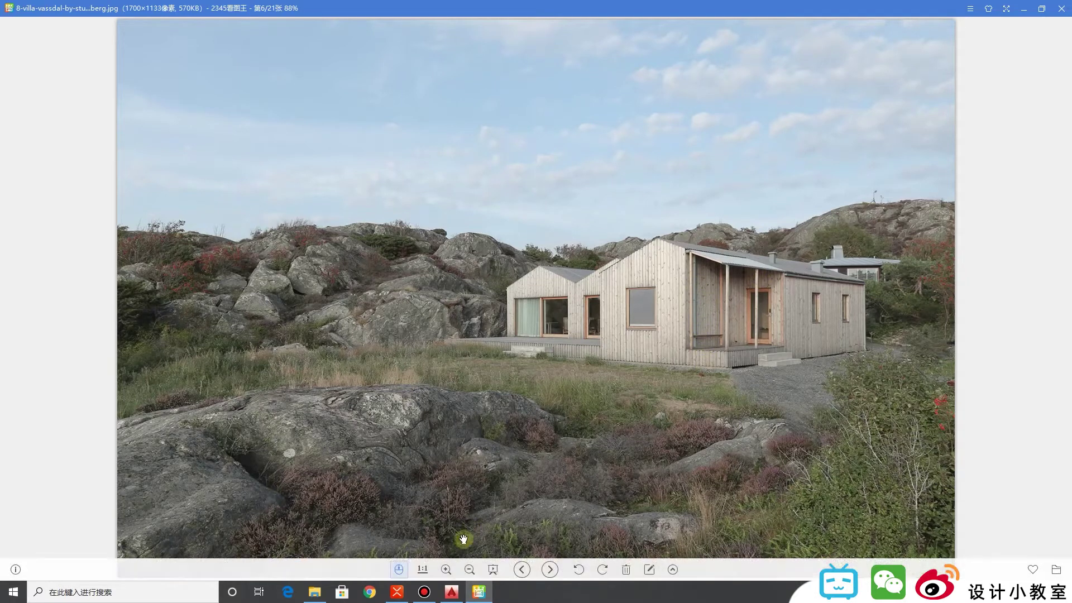
click(452, 592)
scroll(681, 410, up, 3)
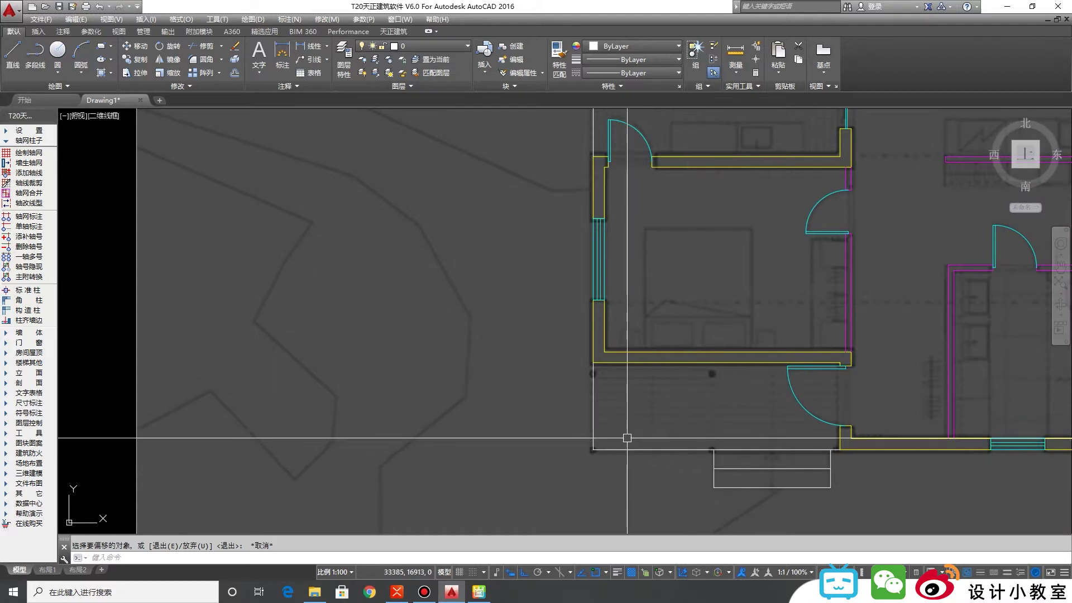
Step: Zoom in on the horizontal line below the bedroom's lower wall and inspect it
scroll(604, 390, up, 3)
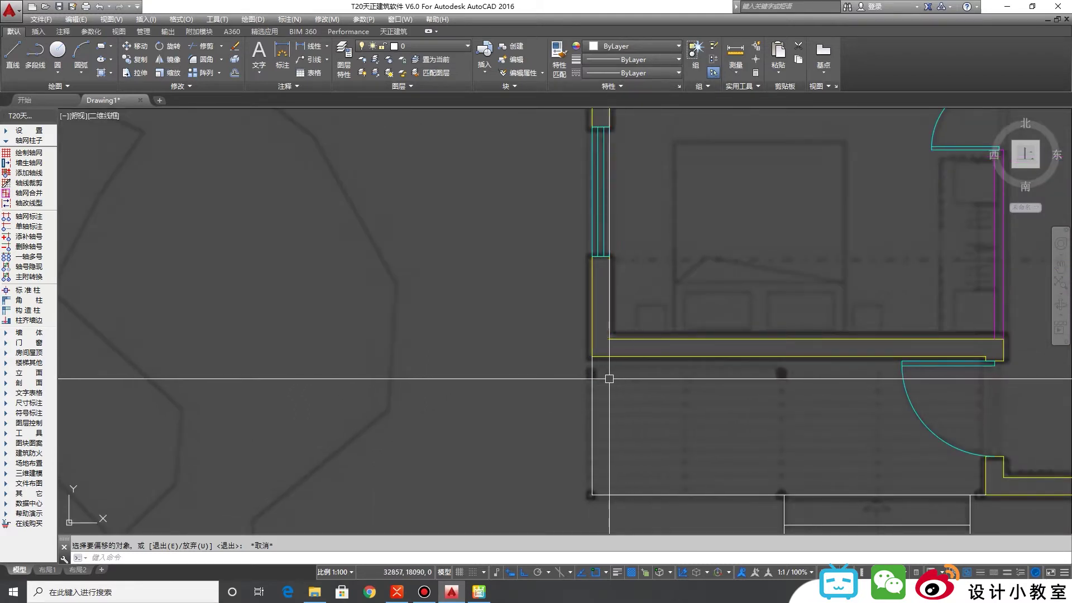
scroll(609, 379, down, 2)
scroll(605, 447, up, 2)
scroll(697, 449, down, 4)
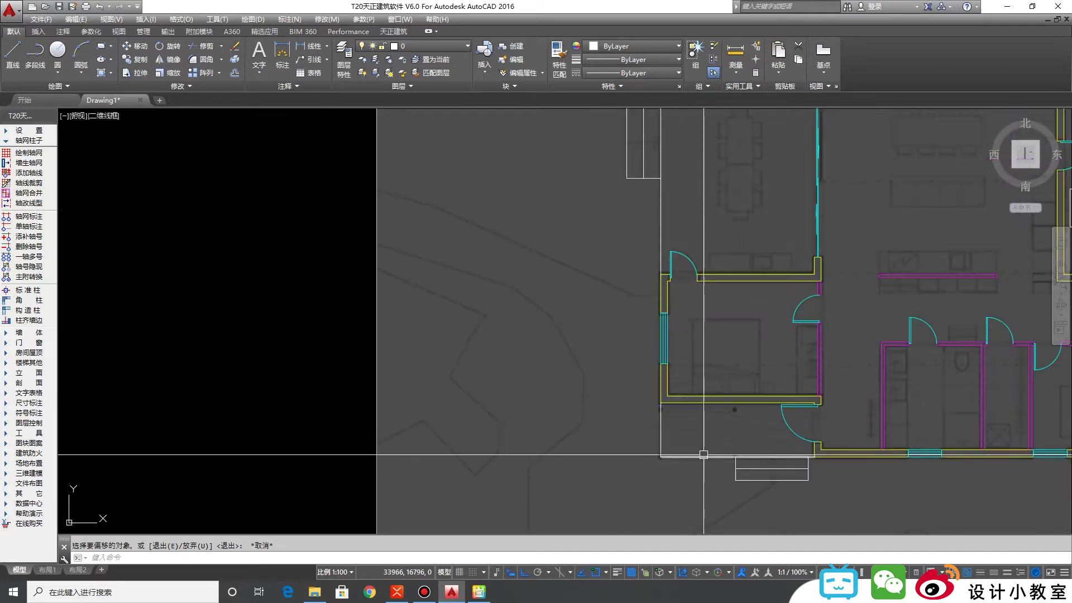
click(699, 457)
key(Escape)
Step: Measure the 138 distance with DI and regenerate so the red axis lines show
scroll(758, 419, up, 5)
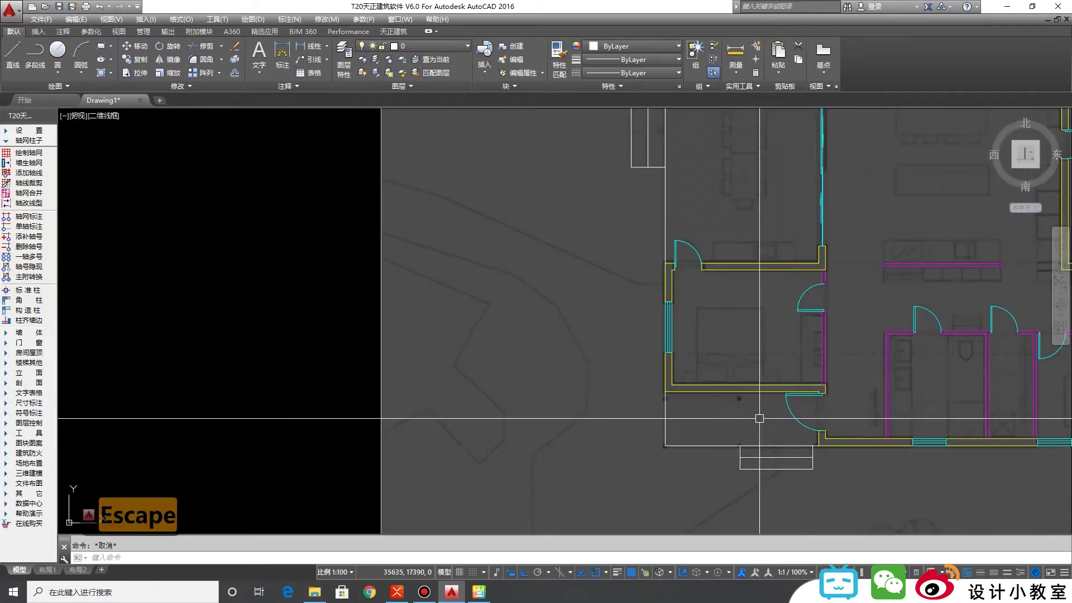
scroll(703, 382, up, 4)
text(dio)
key(BackSpace)
key(space)
click(707, 383)
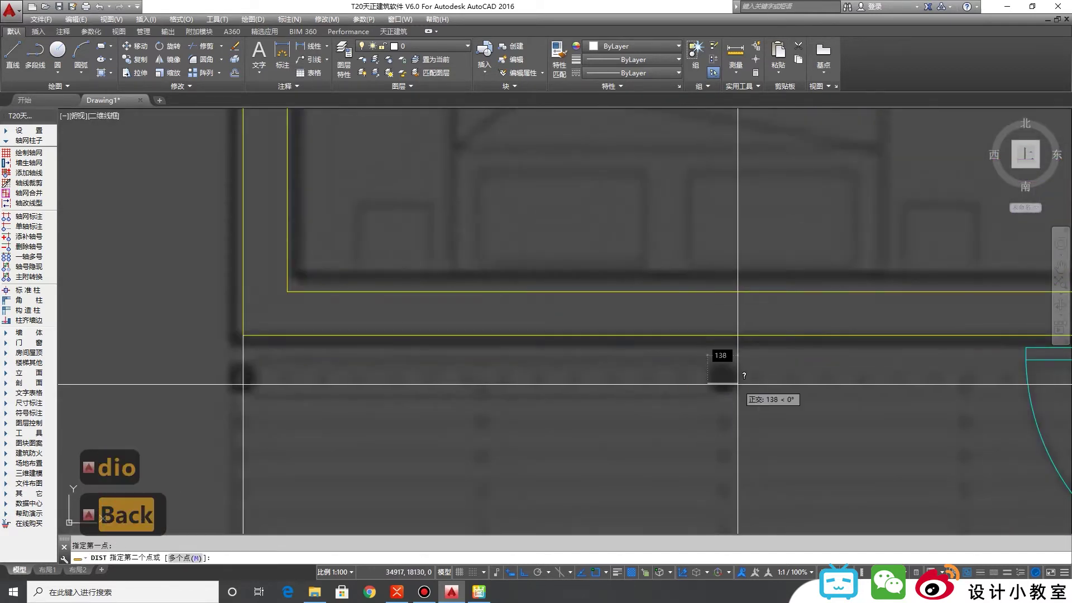
key(0)
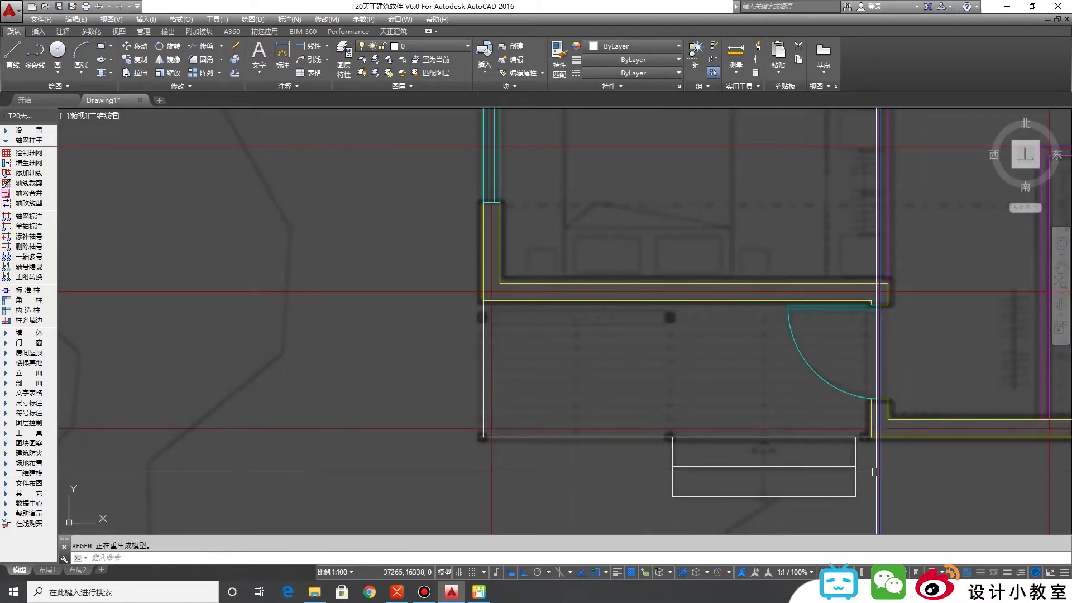
Step: Finish the pending offset line through a point below the bedroom
key(Return)
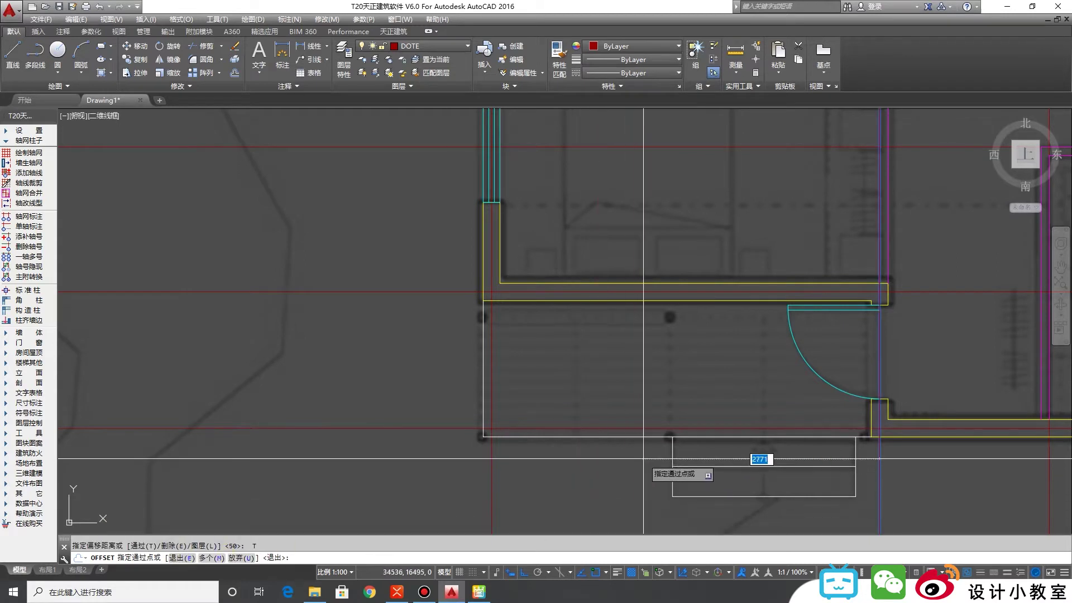
scroll(648, 452, up, 4)
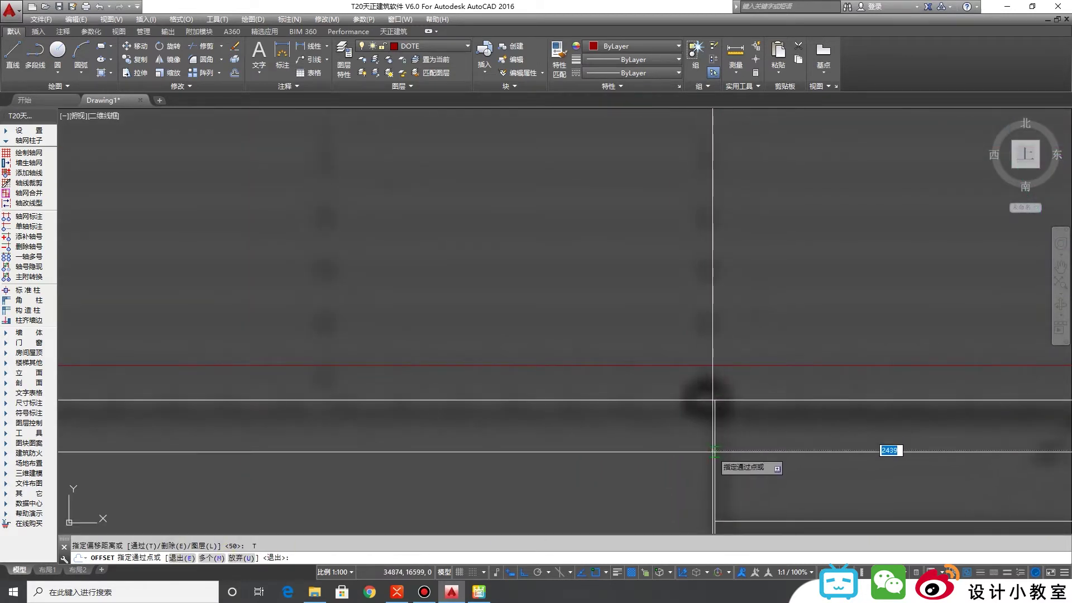
click(710, 436)
key(Escape)
Step: Offset the red vertical axis line 100 to the left and delete the original
click(715, 378)
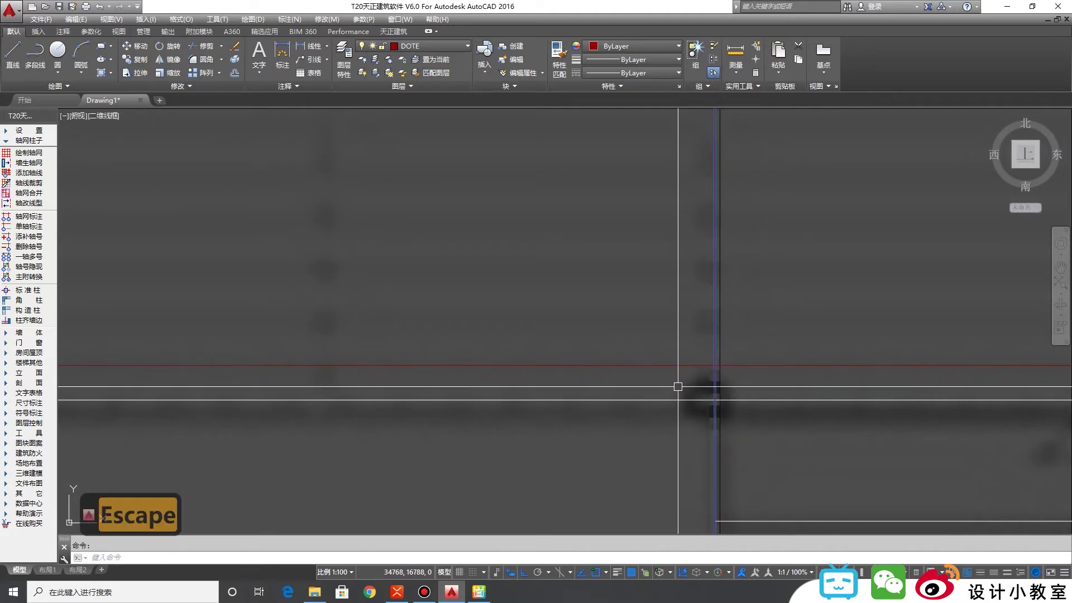
key(o)
key(space)
text(100)
key(space)
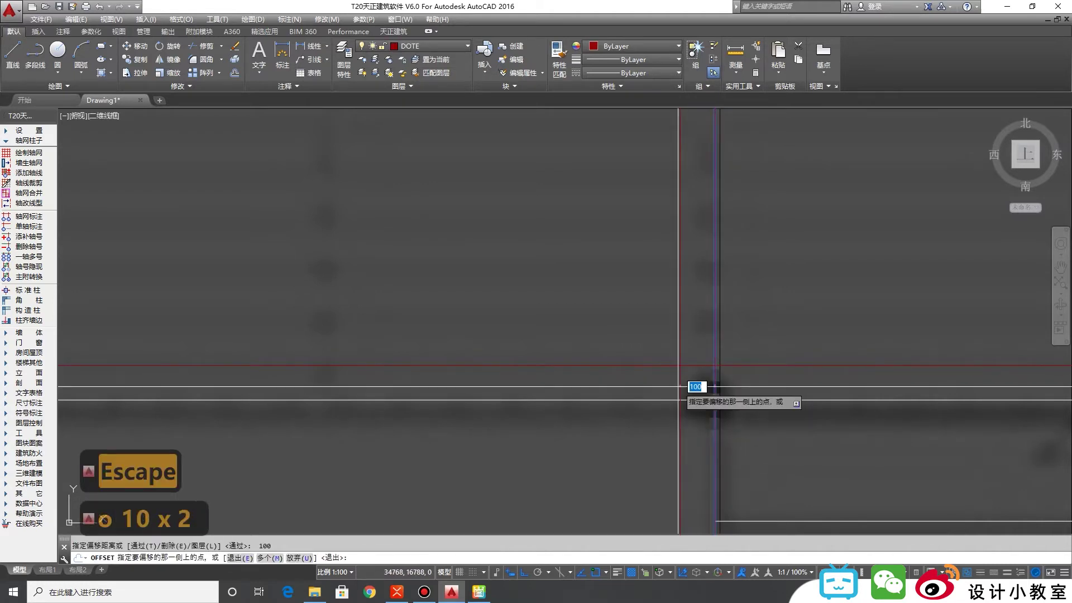
click(679, 386)
key(Escape)
click(716, 383)
click(698, 376)
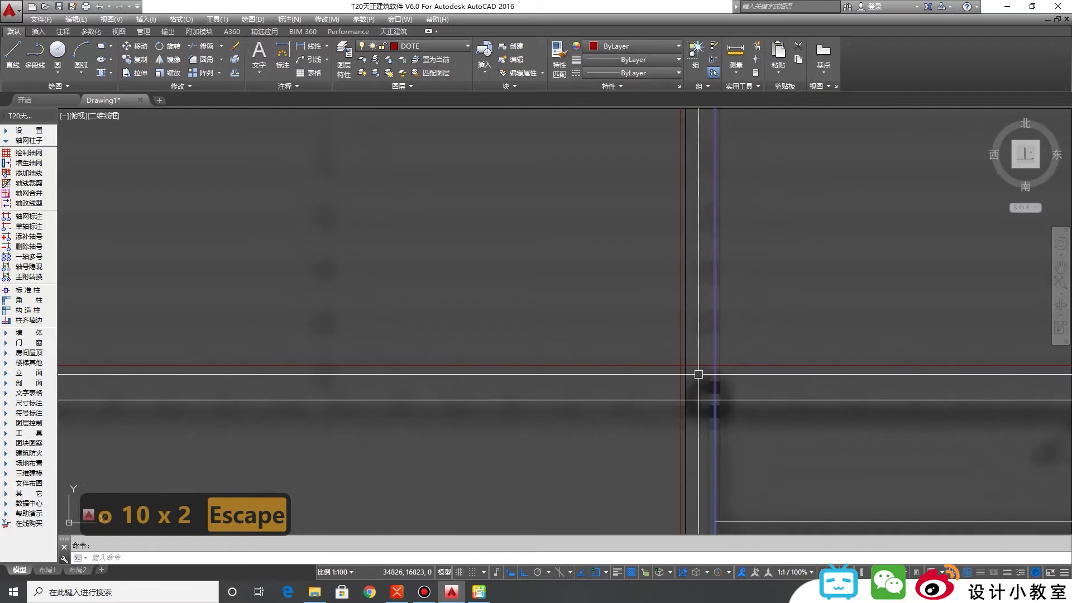
key(Delete)
Step: Select the vertical axis line beside the door
scroll(767, 461, down, 5)
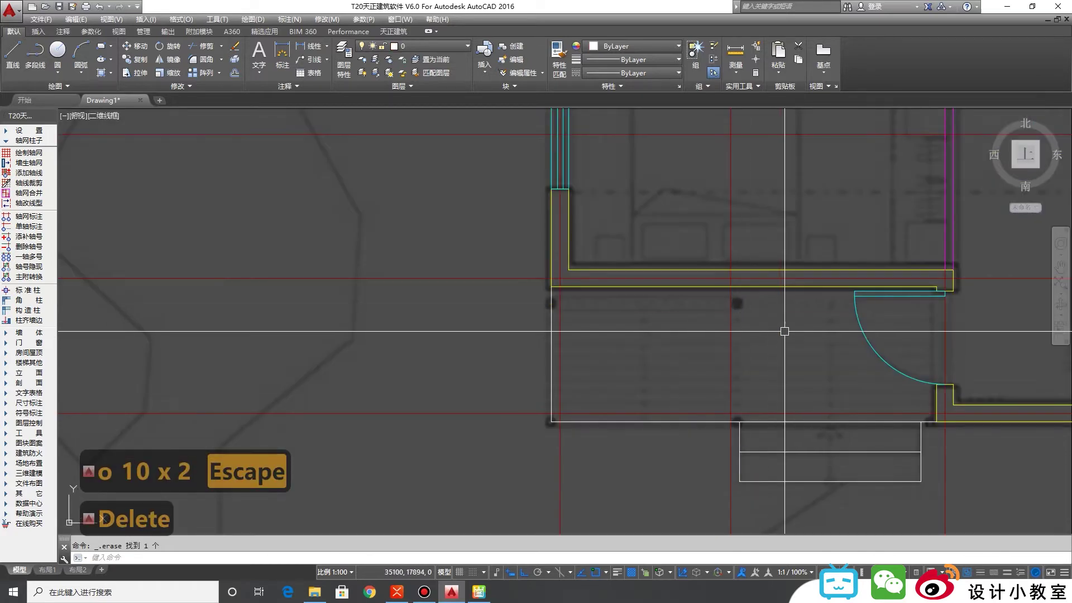
scroll(950, 438, up, 4)
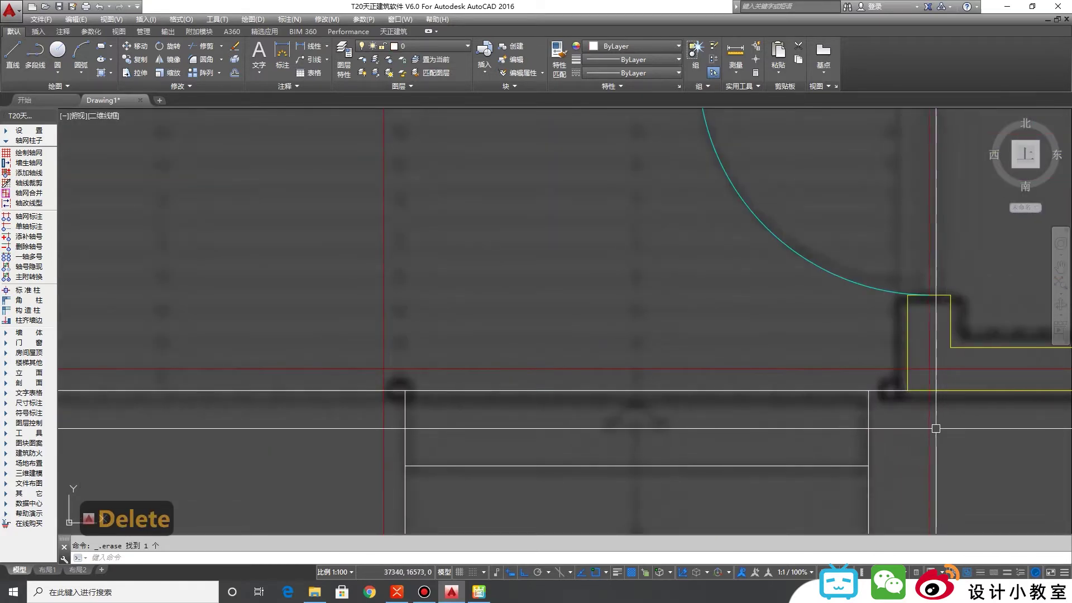
click(935, 429)
click(921, 423)
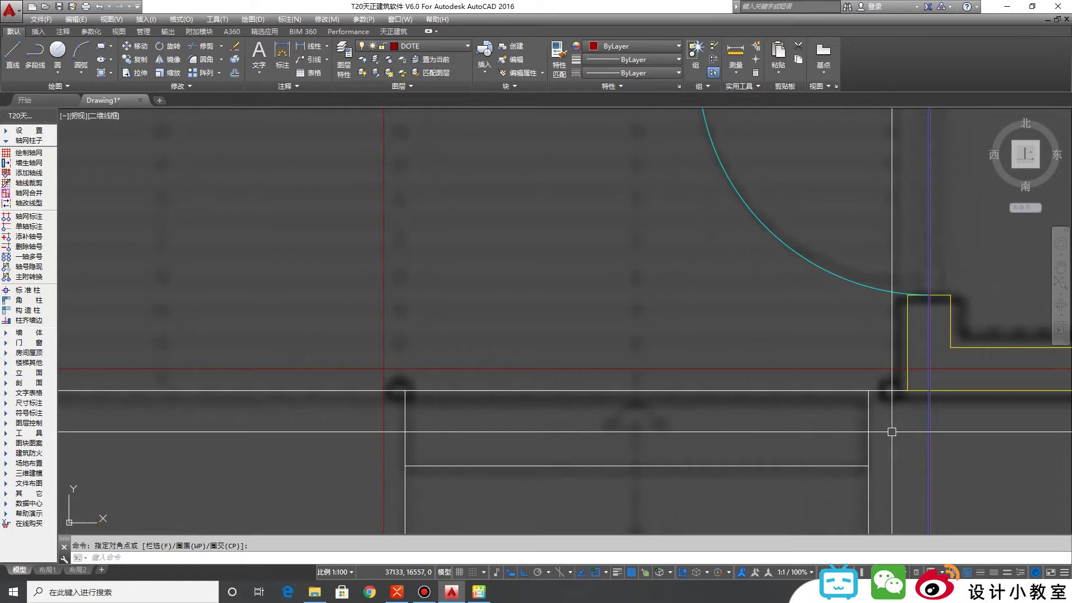
text(o)
key(space)
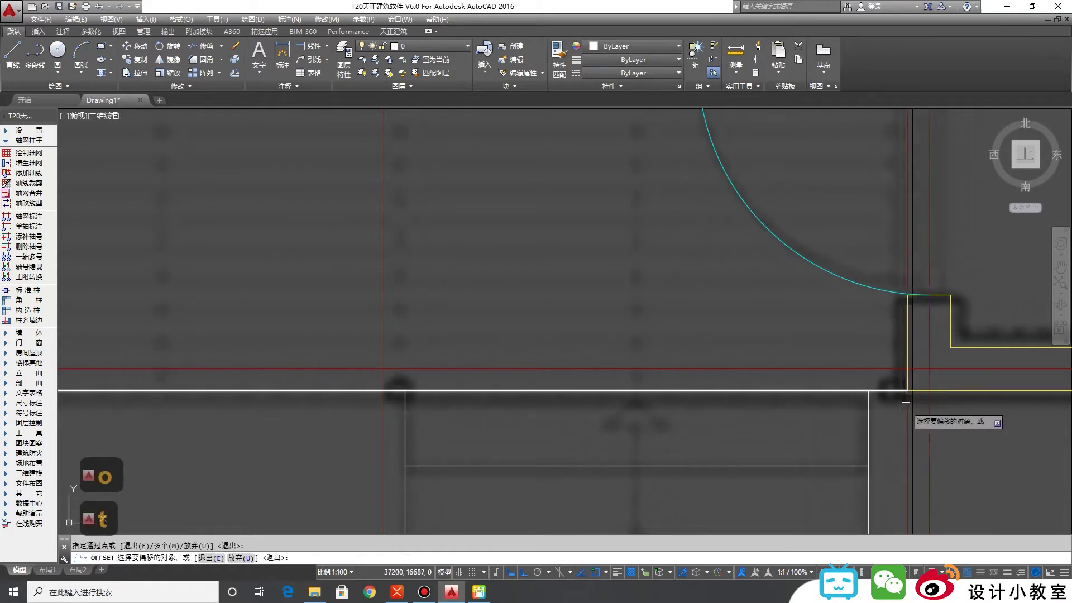
key(Escape)
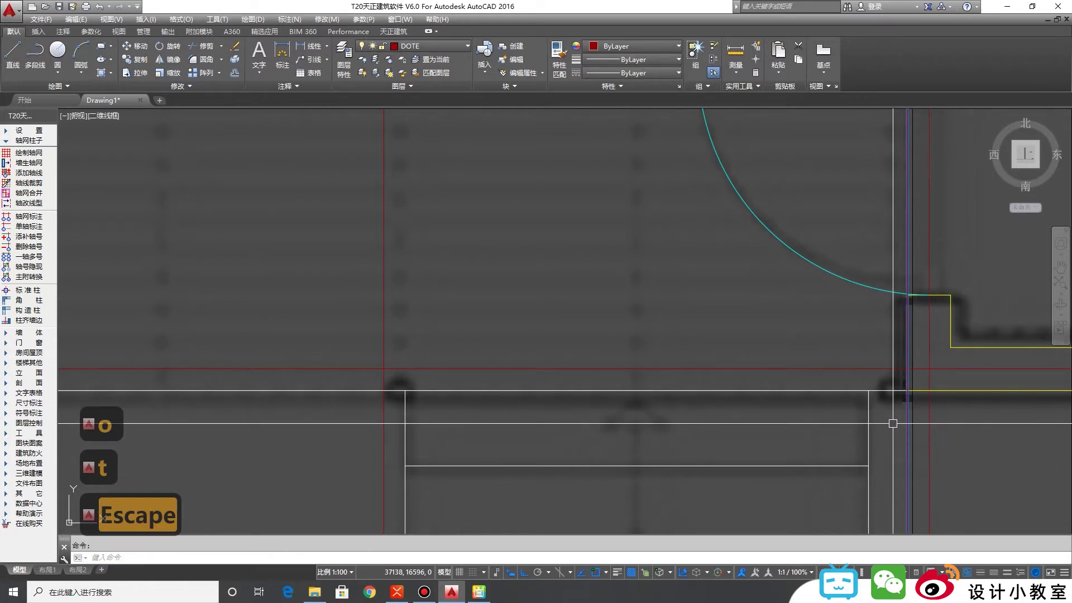
Step: Offset the door-side axis line 100 to the left and delete the original
text(o)
key(space)
text(1)
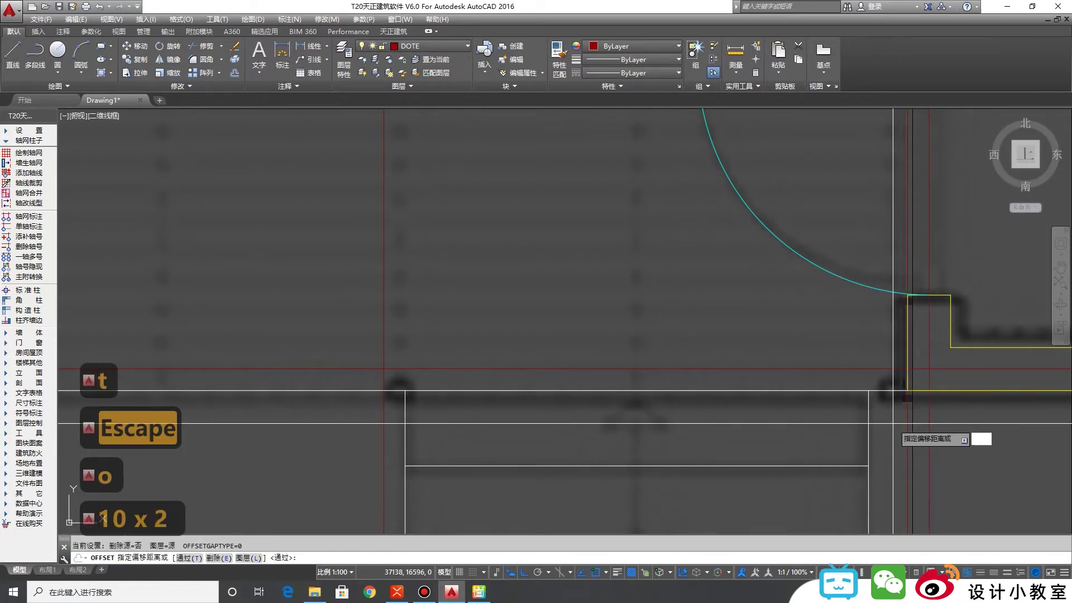
text(00)
key(space)
click(907, 423)
click(894, 423)
key(Escape)
click(906, 417)
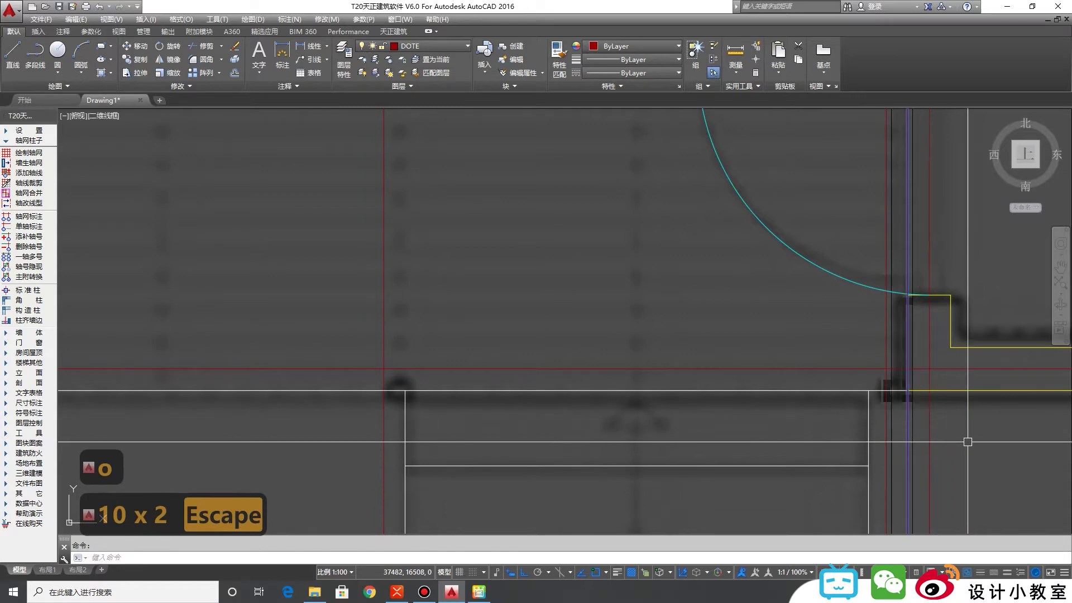
key(Delete)
Step: Select the horizontal axis line between the walls and set offset distance 100
scroll(956, 457, down, 3)
middle_drag(861, 411, 826, 427)
scroll(753, 392, up, 1)
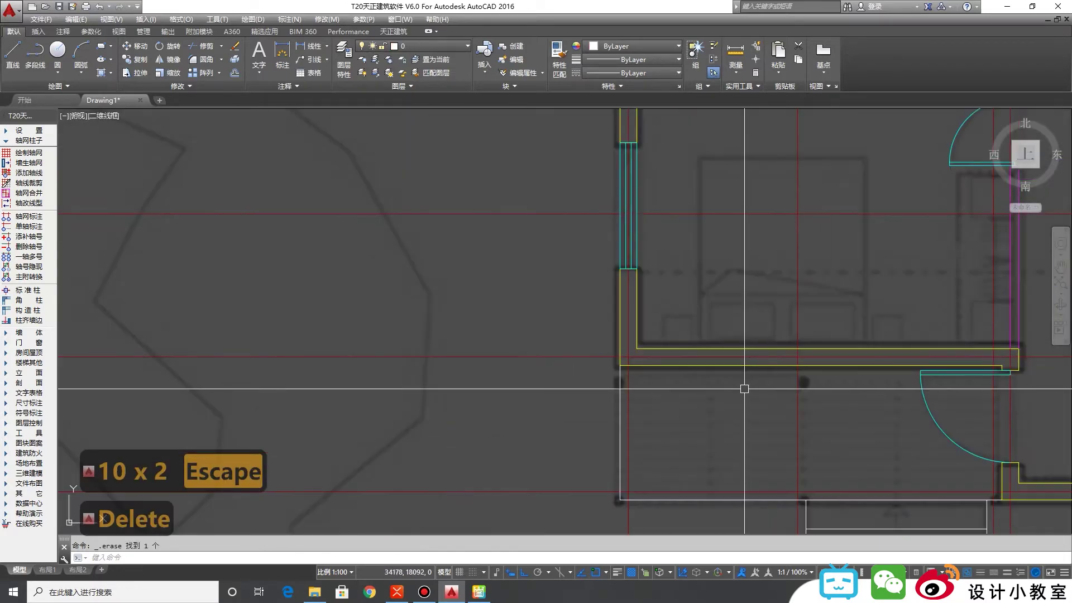
scroll(570, 385, up, 2)
click(613, 342)
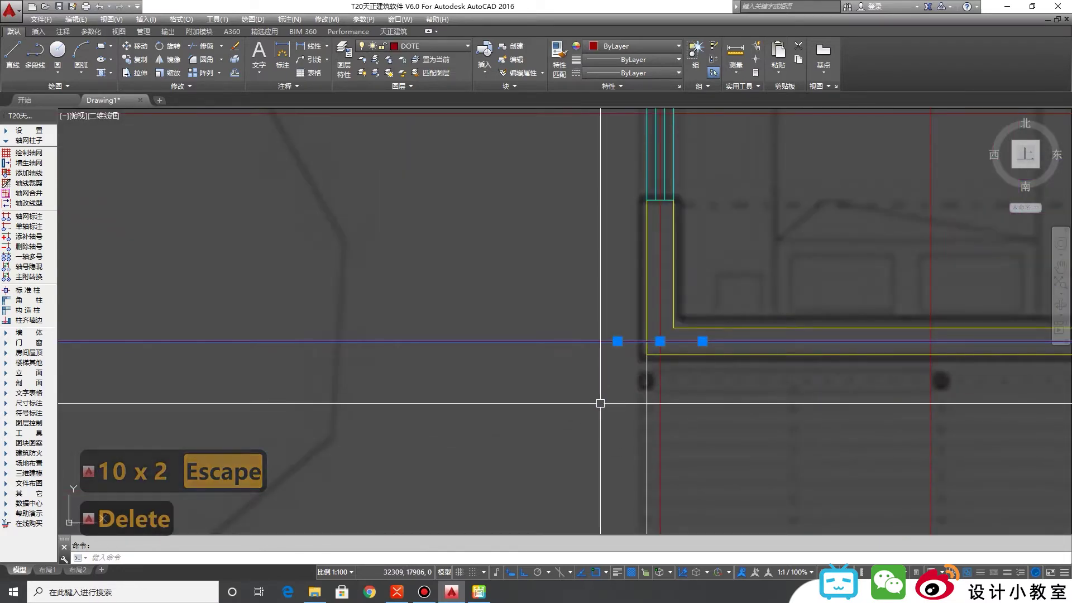
text(o)
key(space)
scroll(620, 427, down, 3)
text(10)
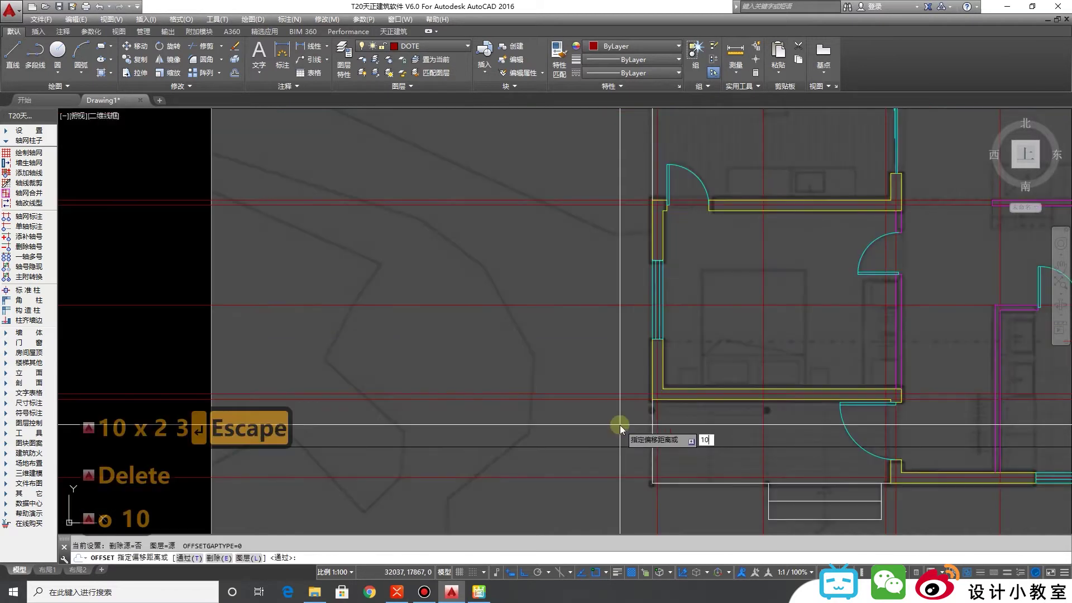
text(0)
key(space)
Step: Place the axis copy 100 lower and delete the original horizontal line
click(619, 400)
click(620, 424)
key(Escape)
scroll(624, 397, up, 4)
click(623, 401)
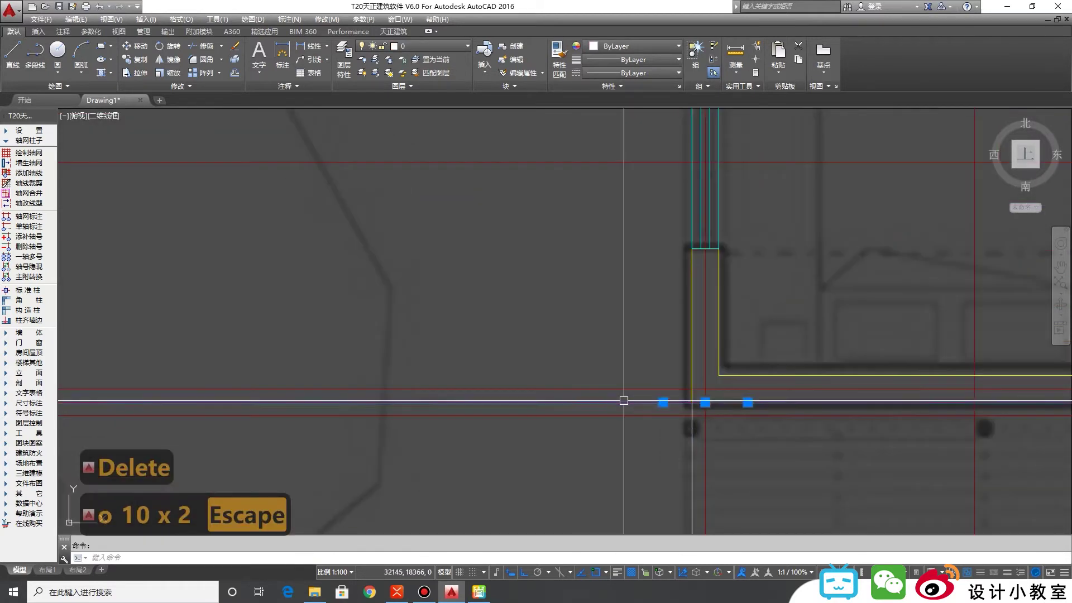
key(Delete)
Step: Open the 标准柱 standard column settings from the 轴网柱子 tools
scroll(682, 424, down, 2)
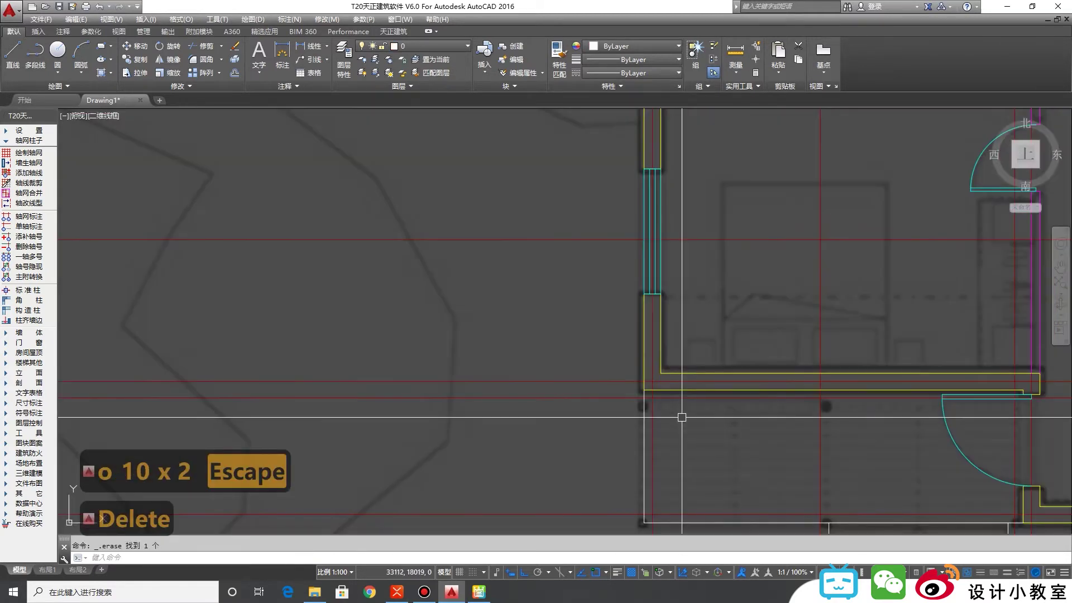
click(31, 140)
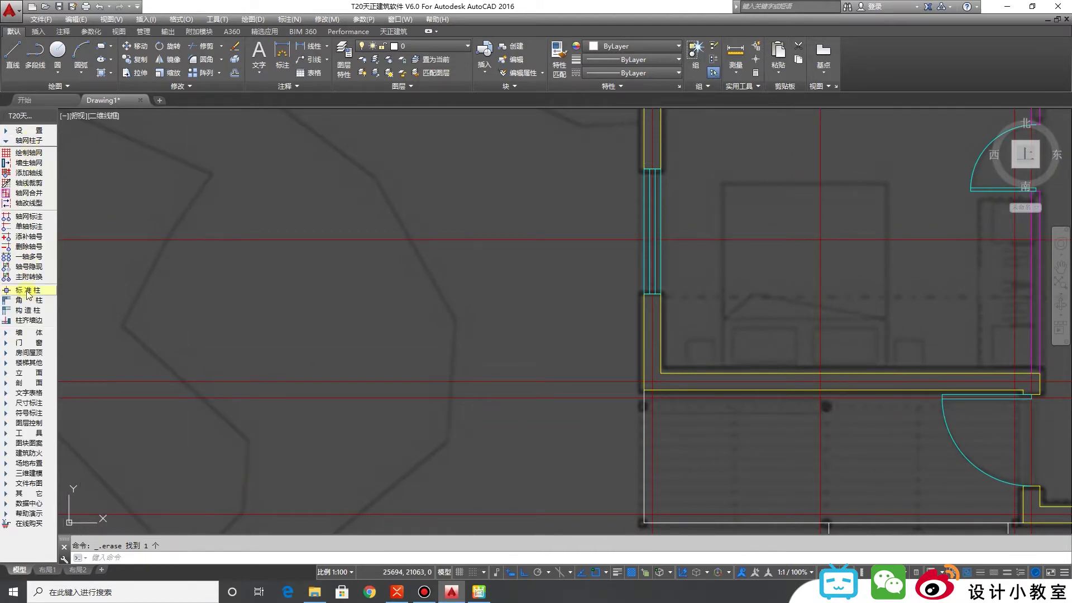
click(27, 291)
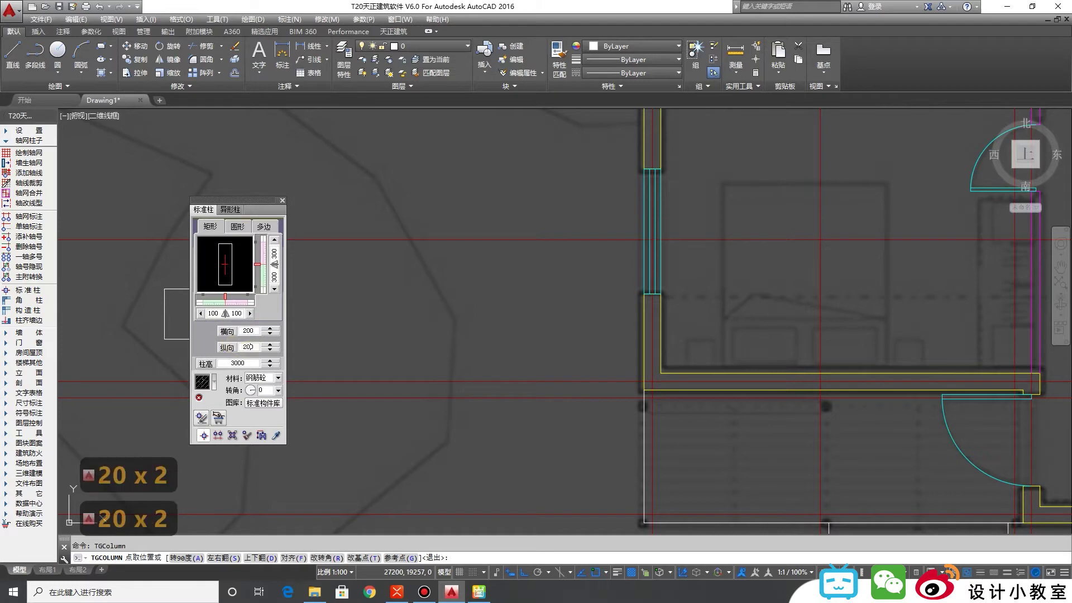
Step: Pan and zoom to frame the wall corners below the left bedroom for the 200×200 columns
scroll(669, 416, down, 3)
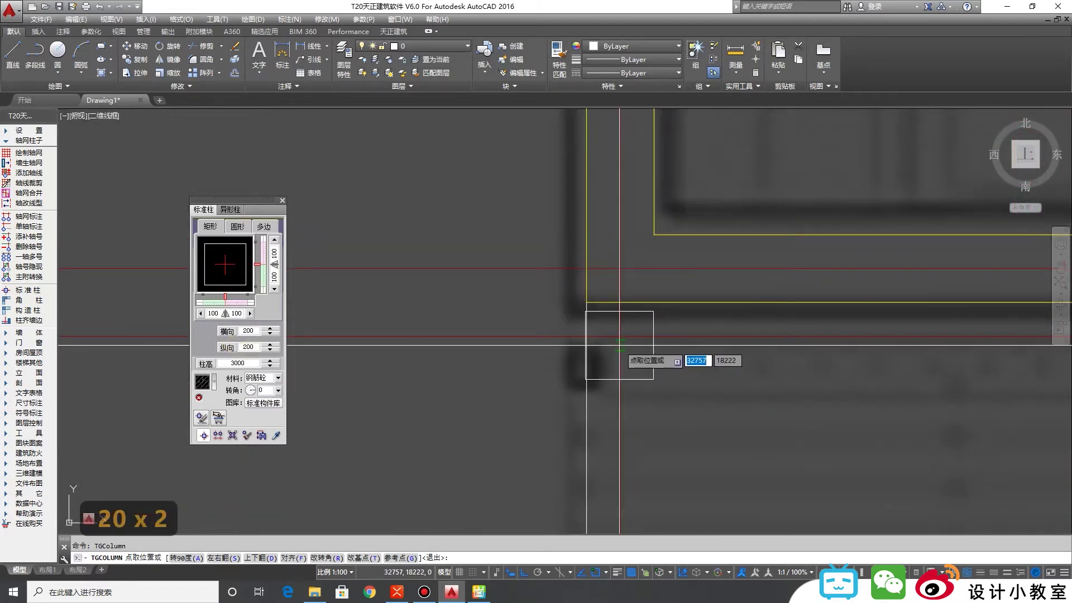
middle_drag(615, 335, 776, 424)
scroll(614, 413, up, 5)
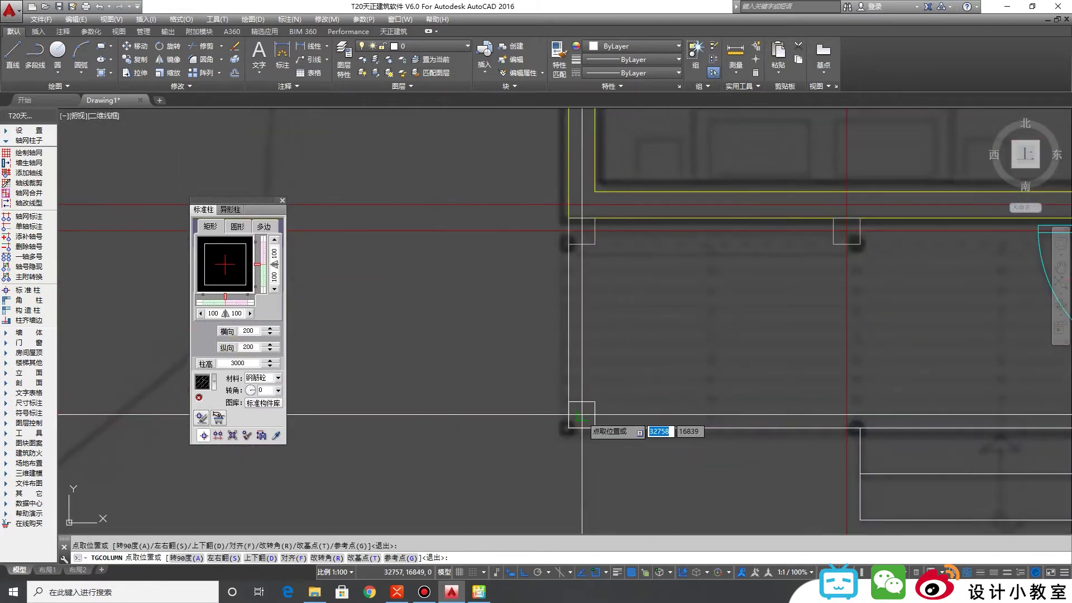
scroll(781, 427, down, 3)
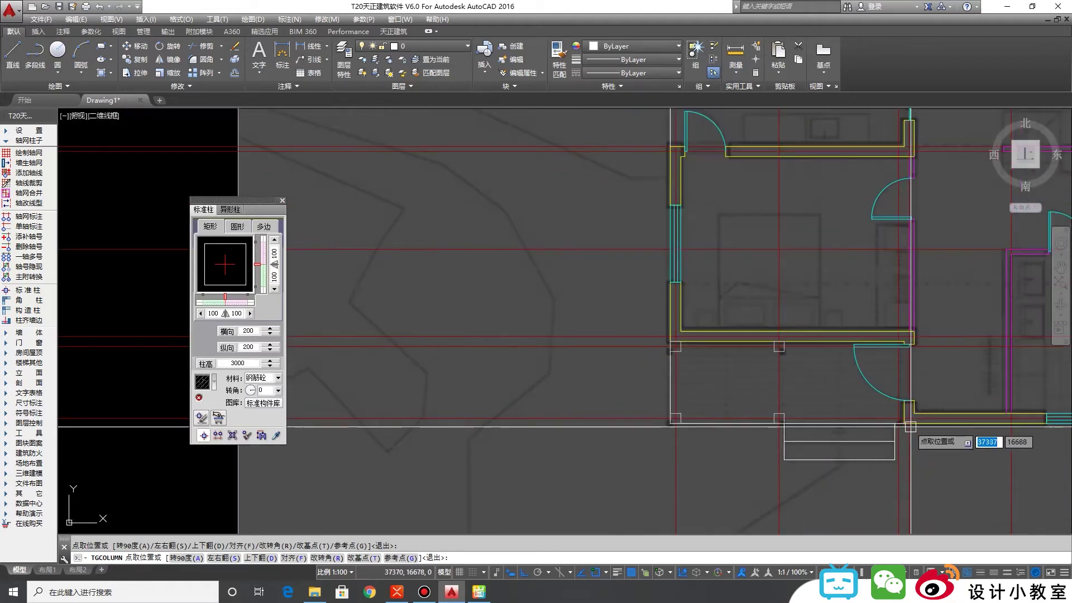
scroll(910, 426, up, 5)
scroll(872, 404, down, 6)
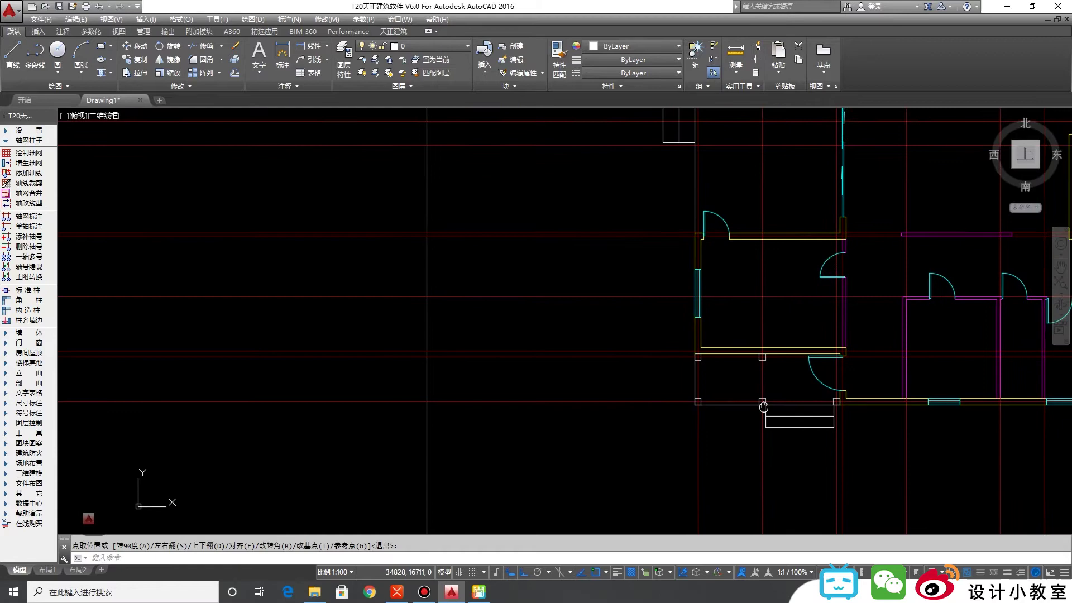
middle_drag(763, 407, 751, 412)
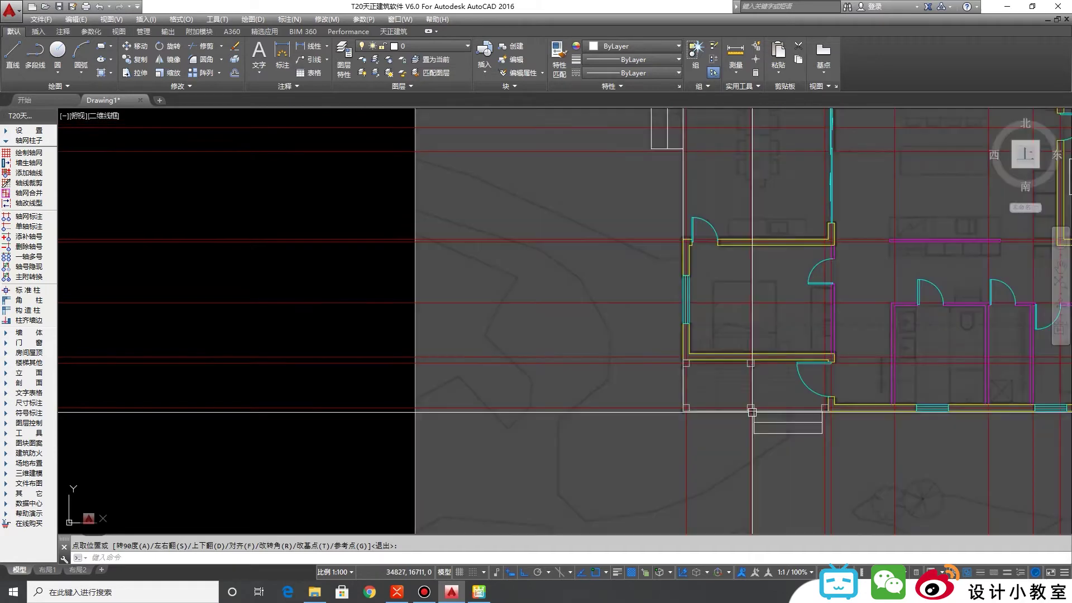
scroll(774, 377, up, 2)
scroll(744, 408, down, 2)
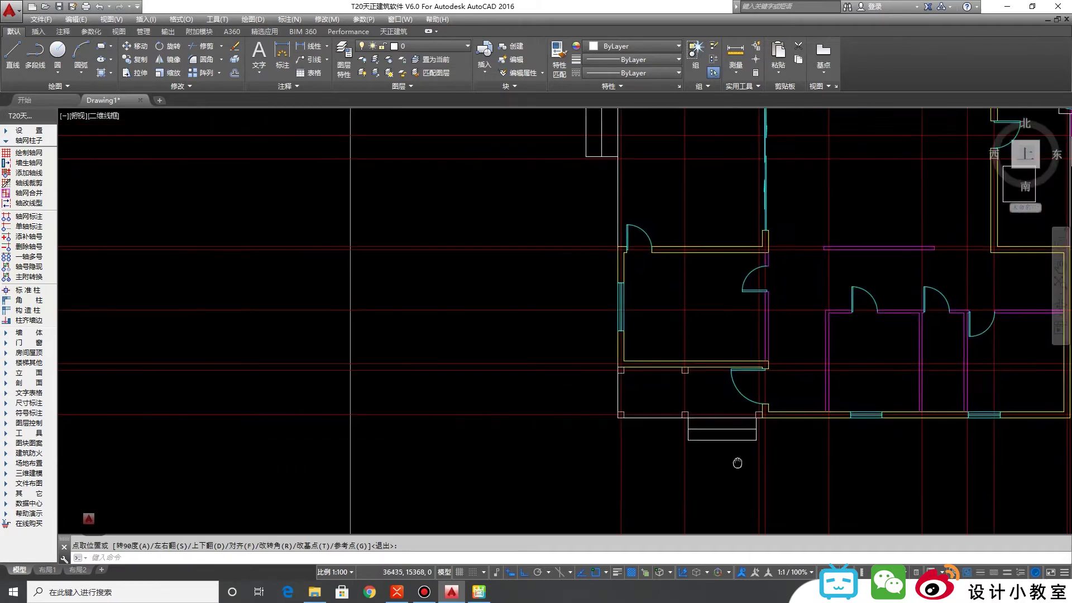
scroll(723, 413, up, 6)
scroll(719, 450, down, 4)
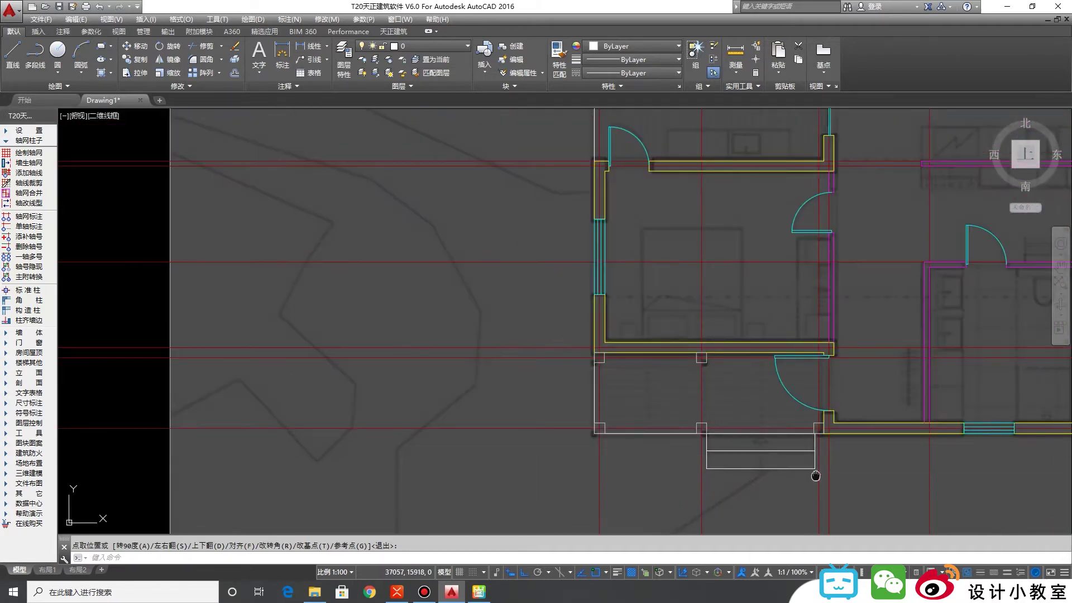
middle_drag(813, 474, 630, 466)
scroll(719, 454, down, 2)
middle_drag(735, 460, 711, 461)
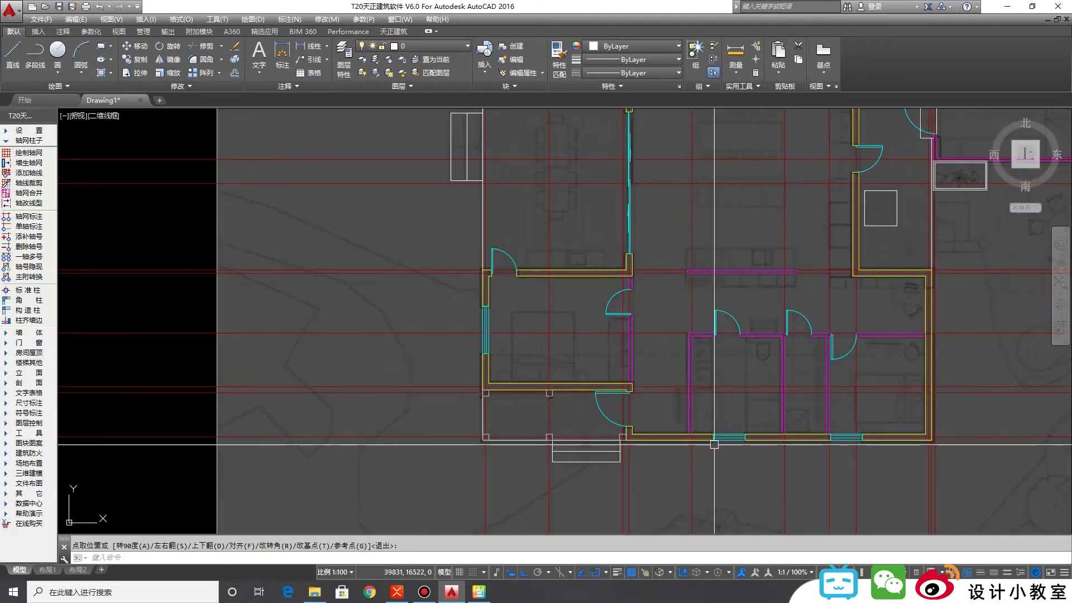
middle_drag(753, 396, 659, 489)
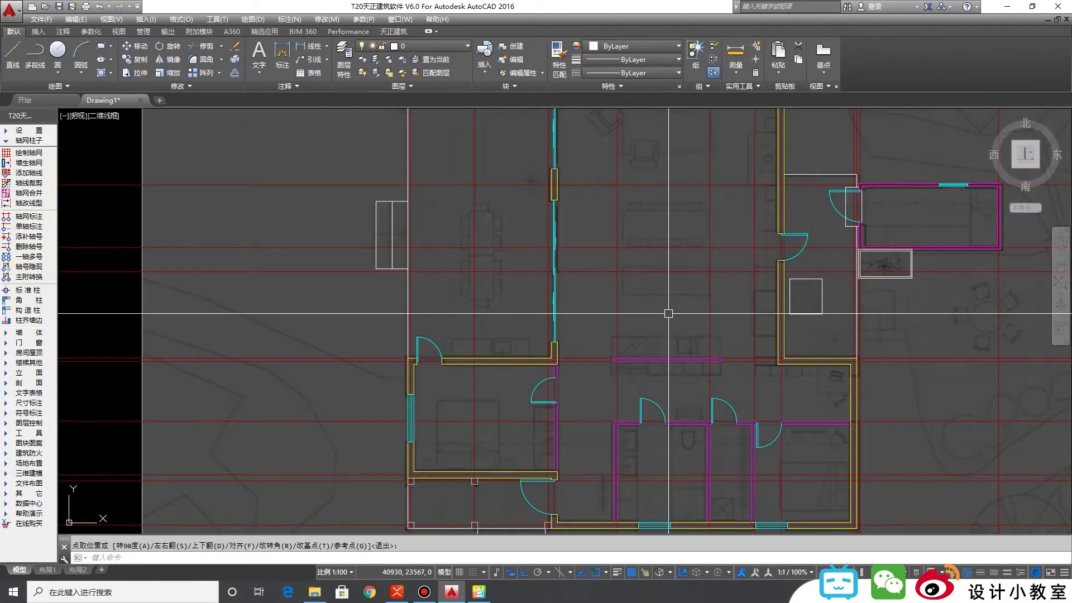
middle_drag(504, 423, 619, 356)
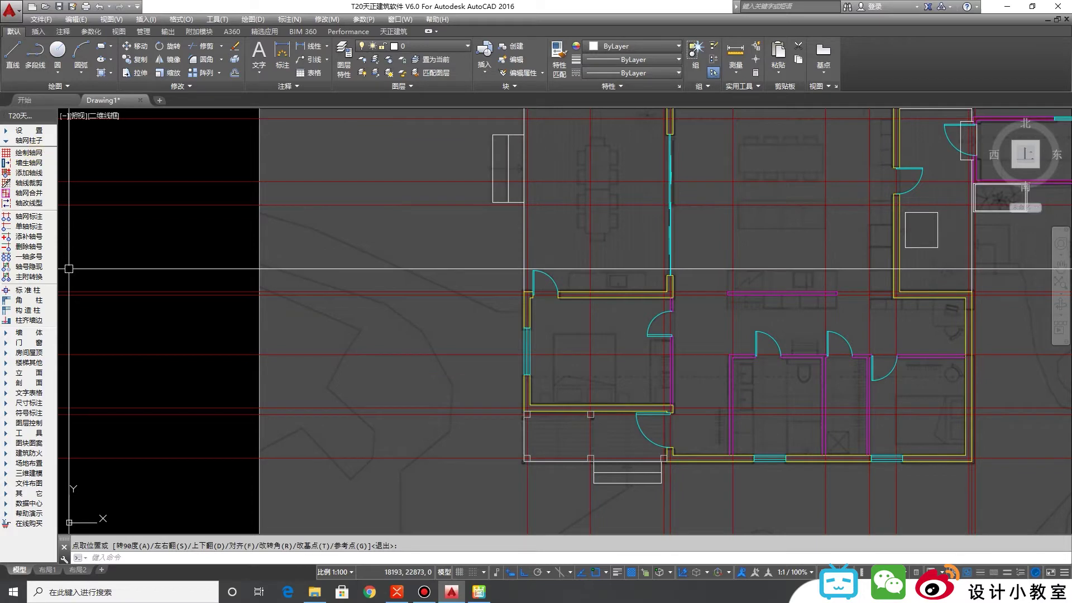
Step: Choose a 2000×1500 double bed from 平面家具 > 床具 > 双人床 in the 图块图案 library
click(21, 141)
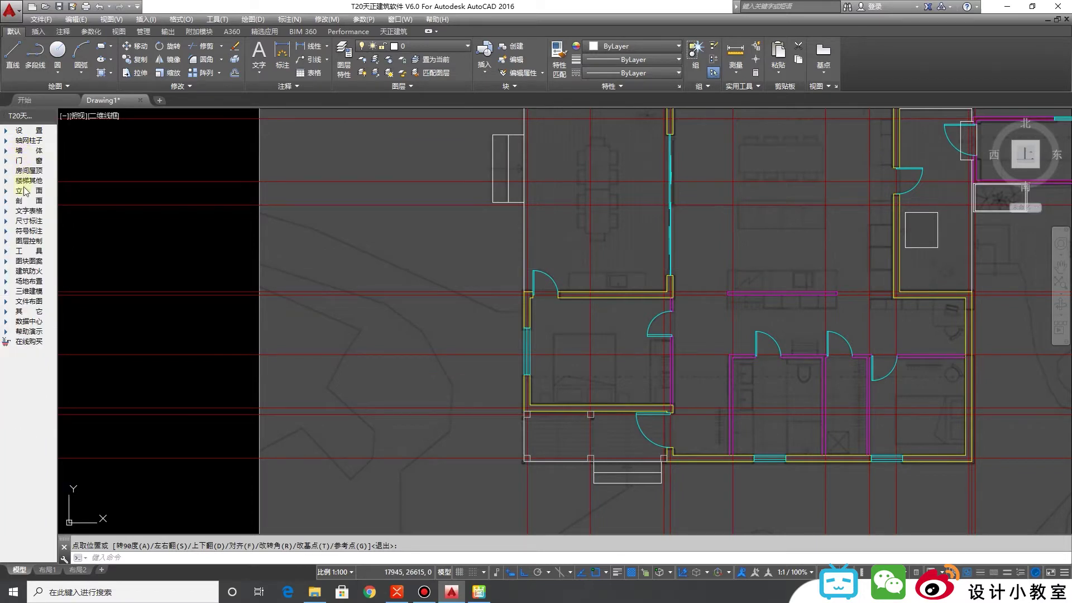
click(30, 261)
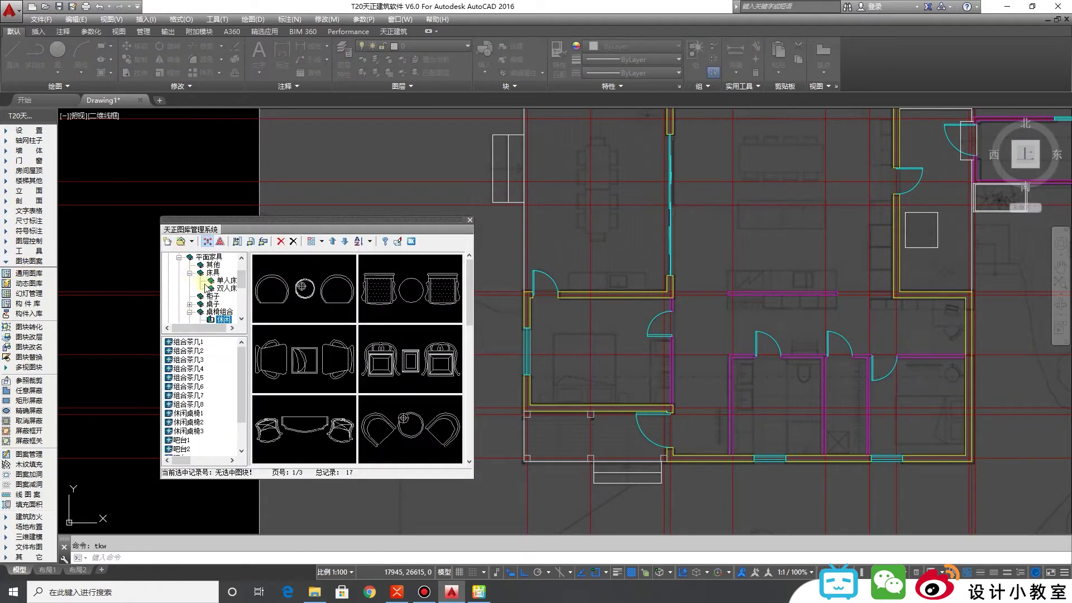
click(226, 288)
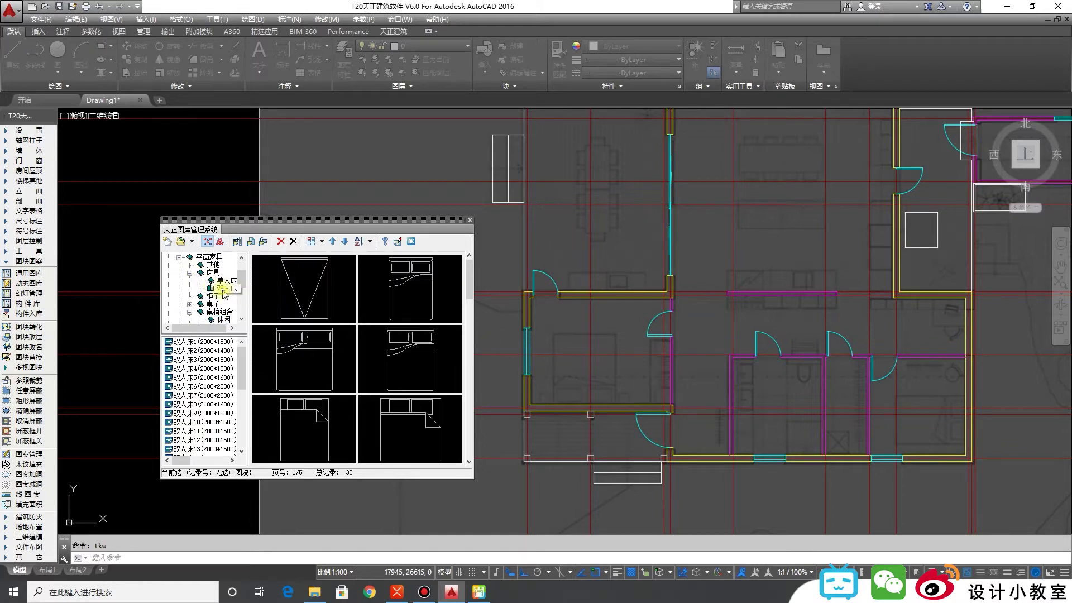
click(179, 288)
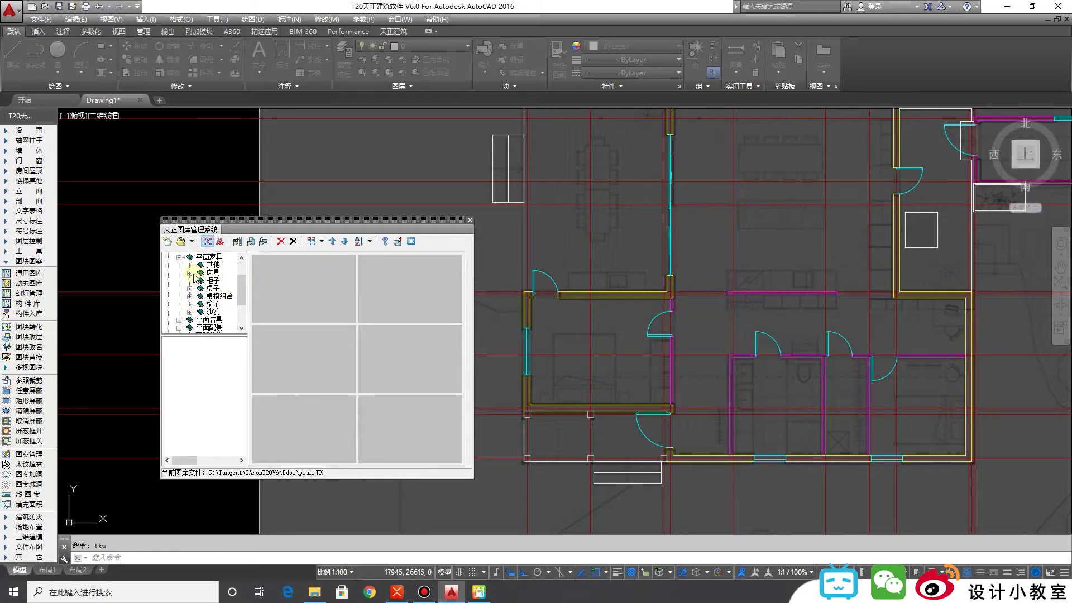
click(219, 289)
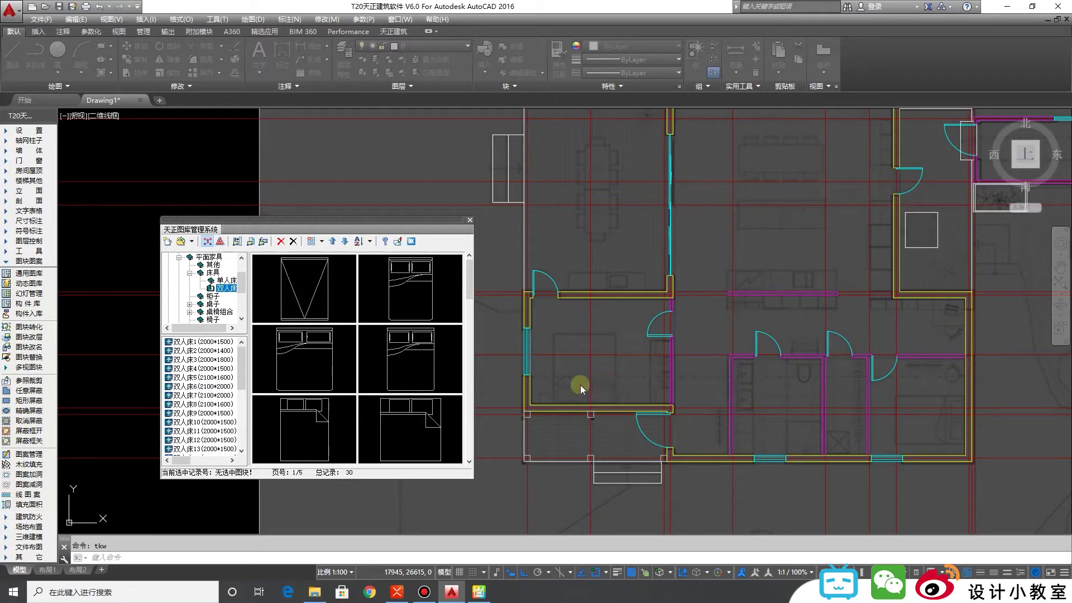
drag(469, 291, 464, 350)
double_click(413, 355)
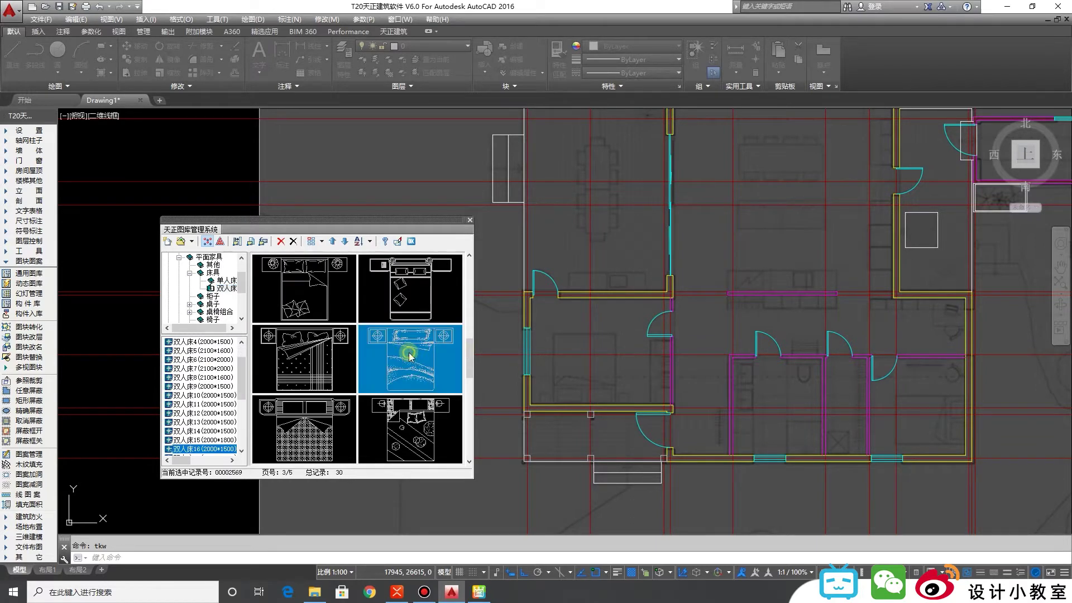
scroll(470, 334, up, 3)
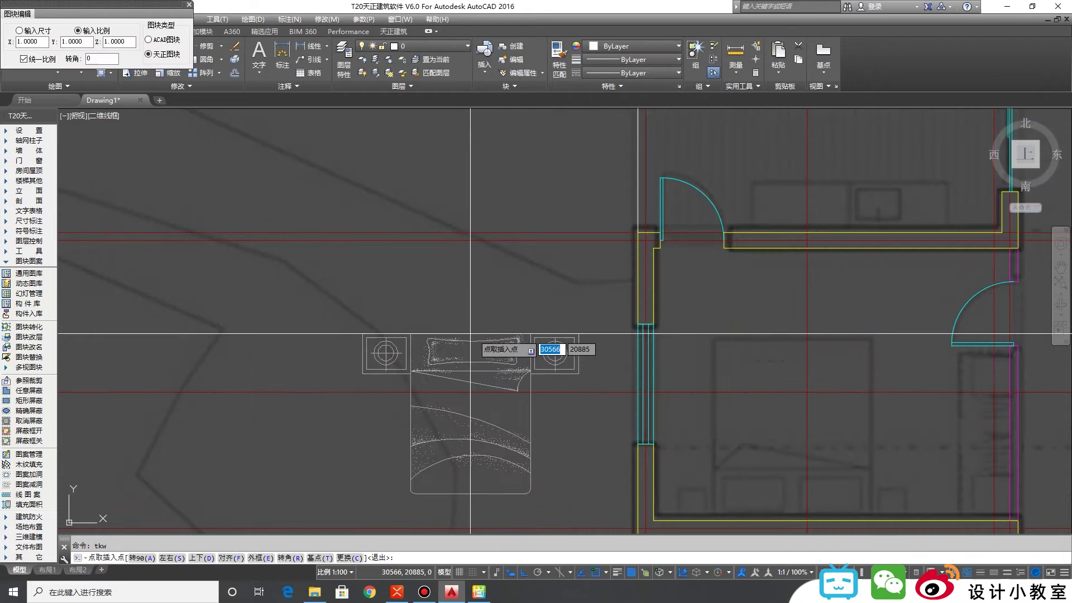
Step: Place the first library bed left of the bedroom wall, then delete it
click(512, 334)
click(543, 375)
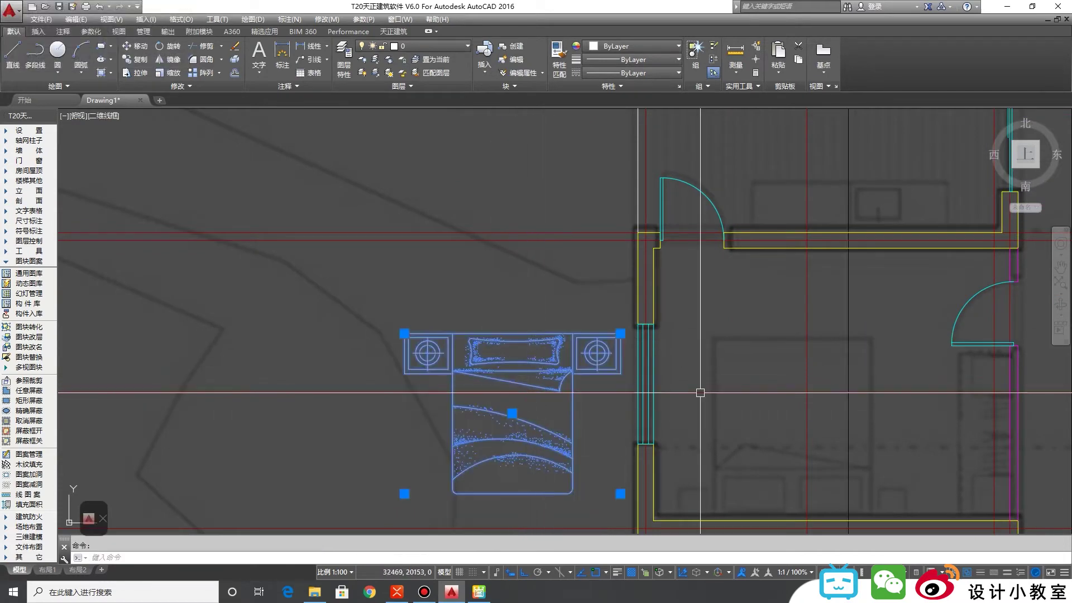
middle_drag(702, 390, 592, 355)
middle_drag(415, 341, 632, 360)
key(Escape)
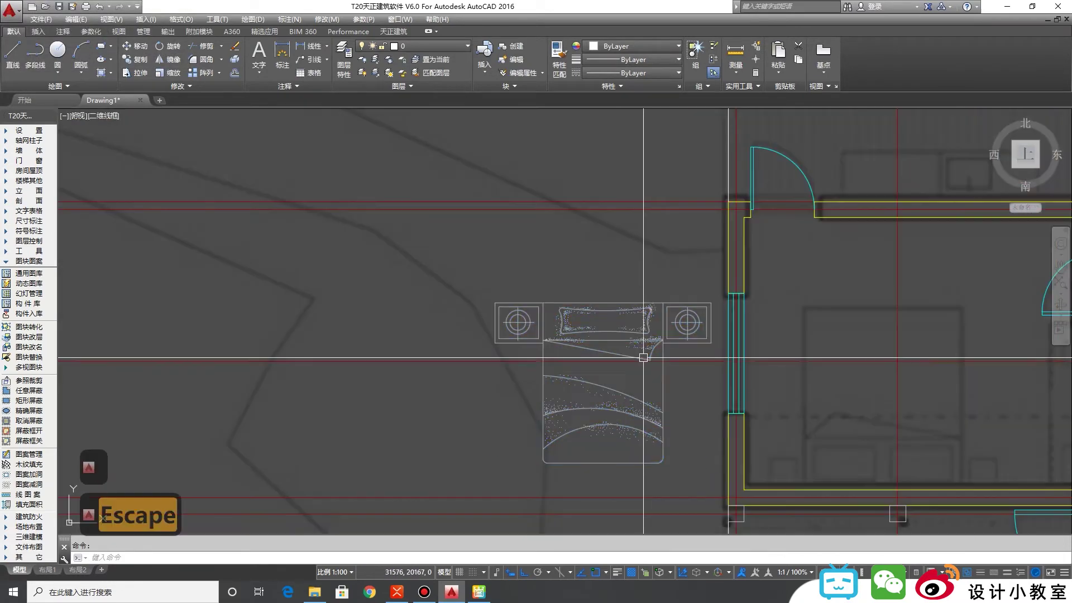
click(651, 352)
key(Delete)
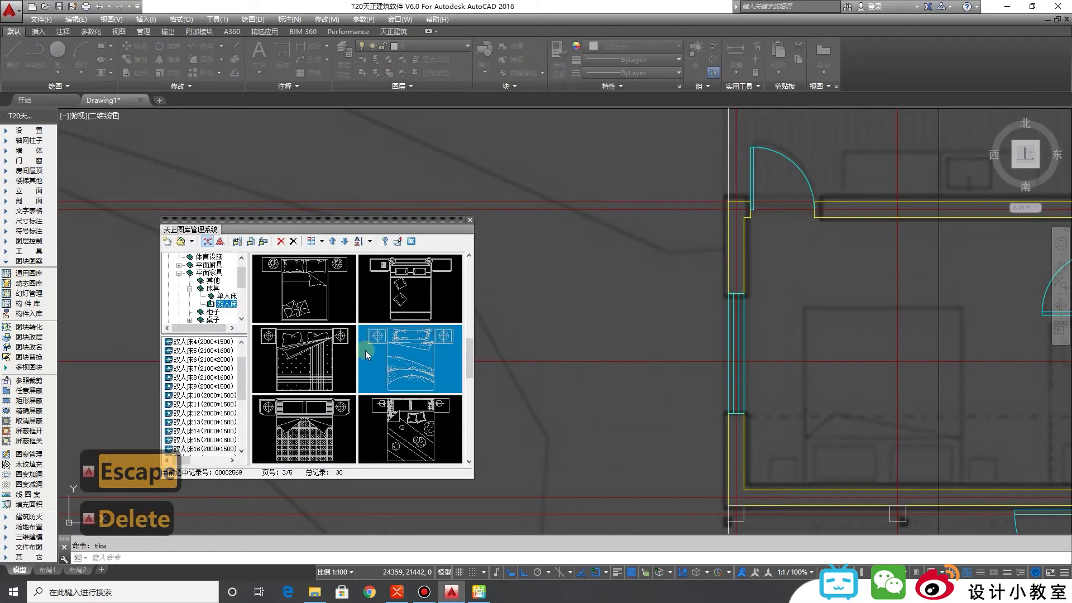
Step: Insert a different double bed beside the bedroom, then delete it as well
double_click(306, 411)
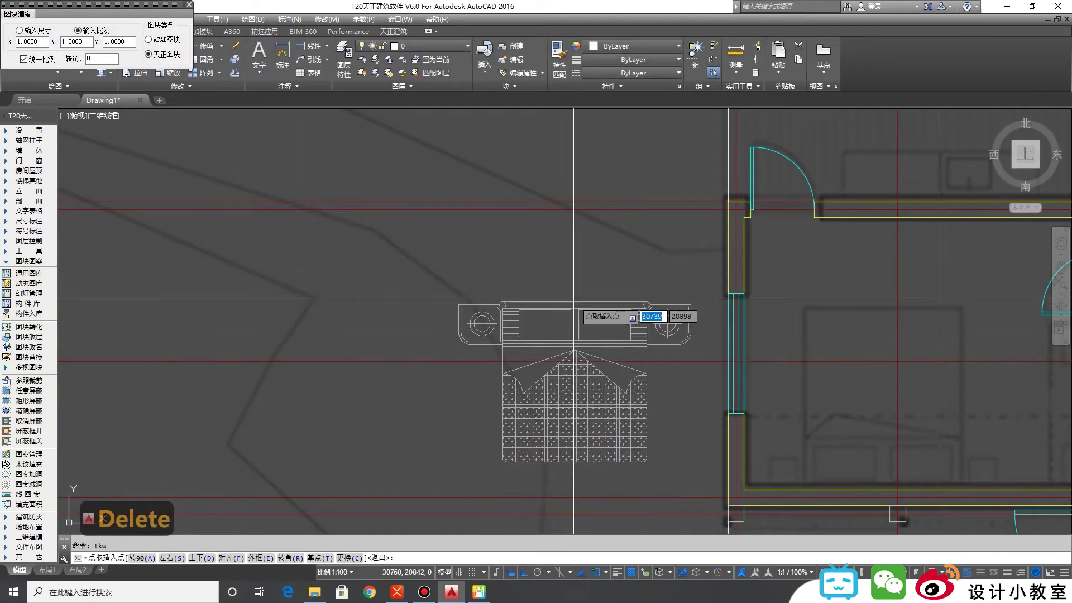
click(567, 288)
key(Escape)
click(540, 342)
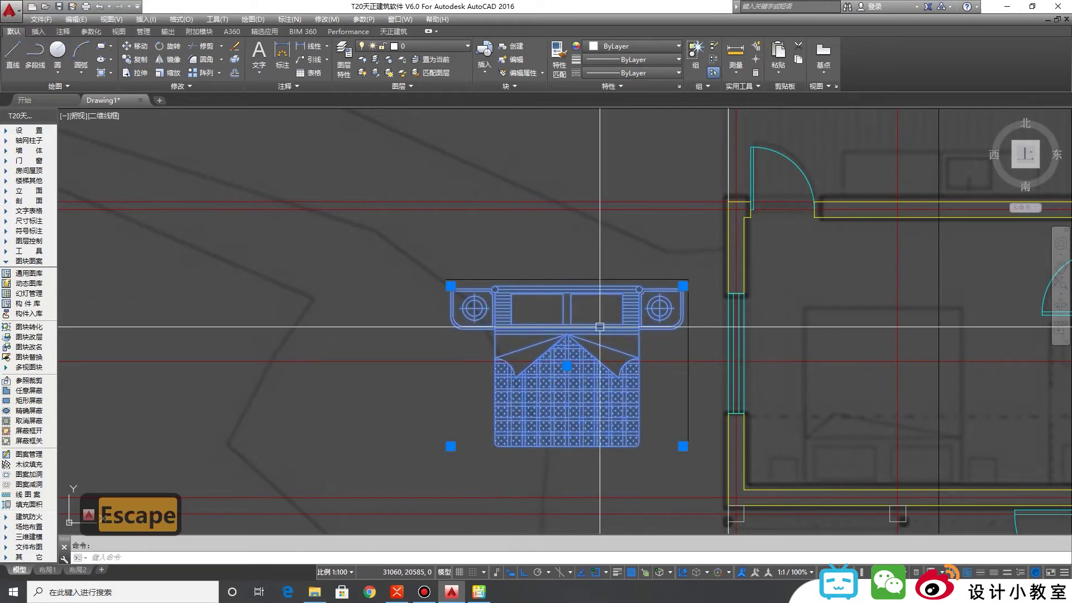
key(Delete)
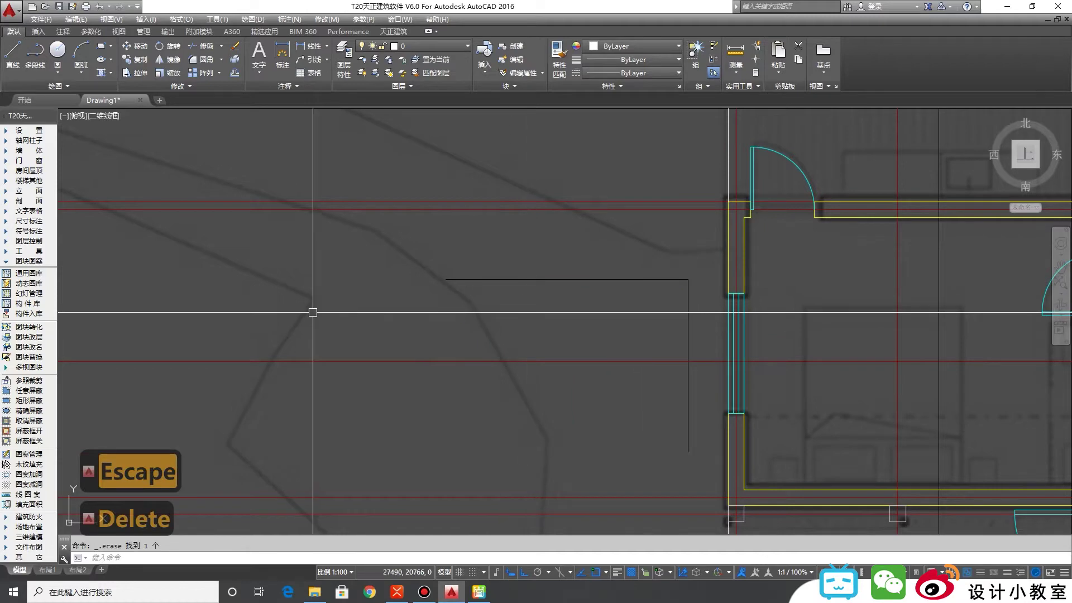
Step: Reopen the furniture block library and pick another double bed for insertion
click(26, 274)
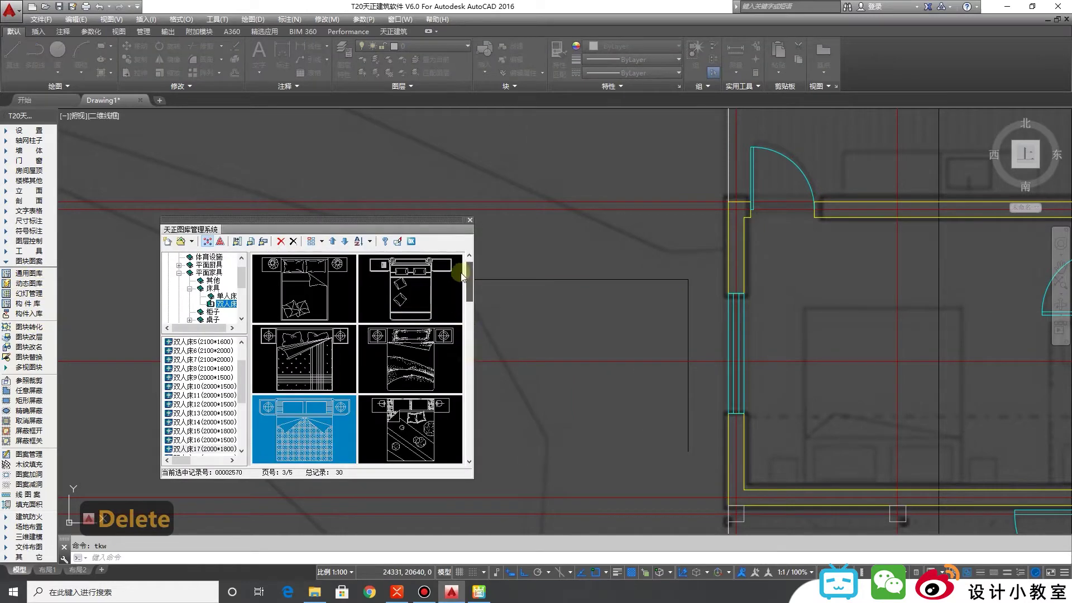
drag(461, 273, 461, 271)
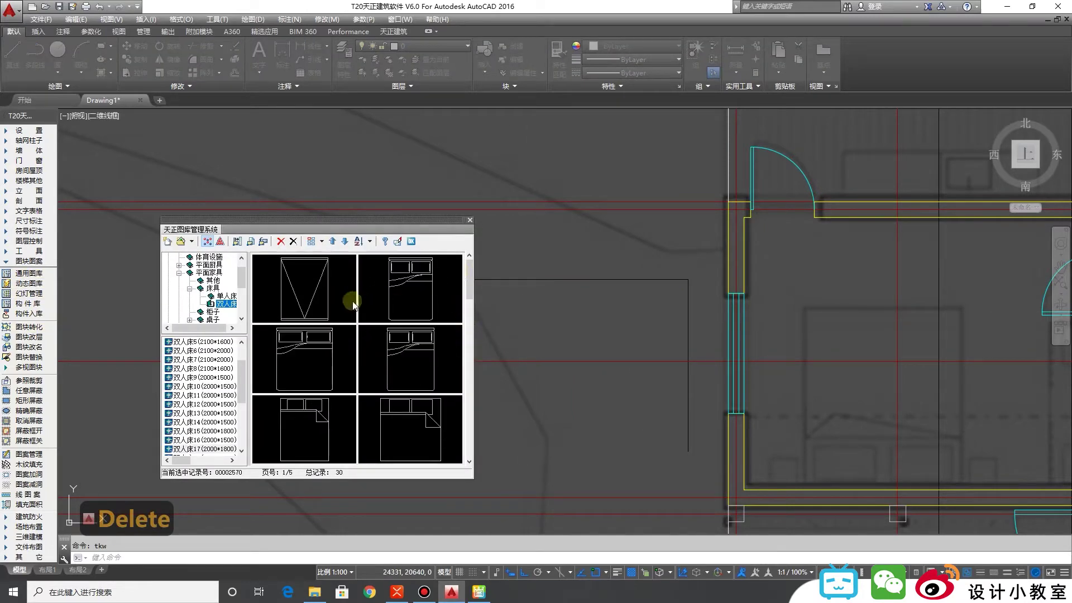
double_click(311, 361)
Step: Turn the double bed 180° and set it against the bedroom's lower wall
middle_drag(835, 381, 651, 339)
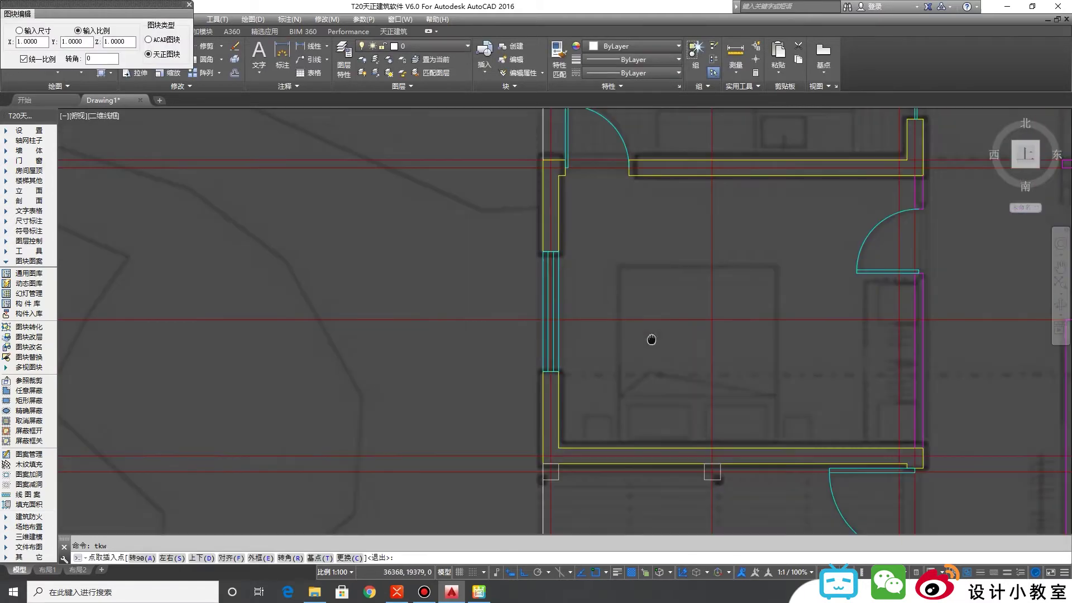
scroll(624, 301, up, 3)
scroll(631, 293, down, 3)
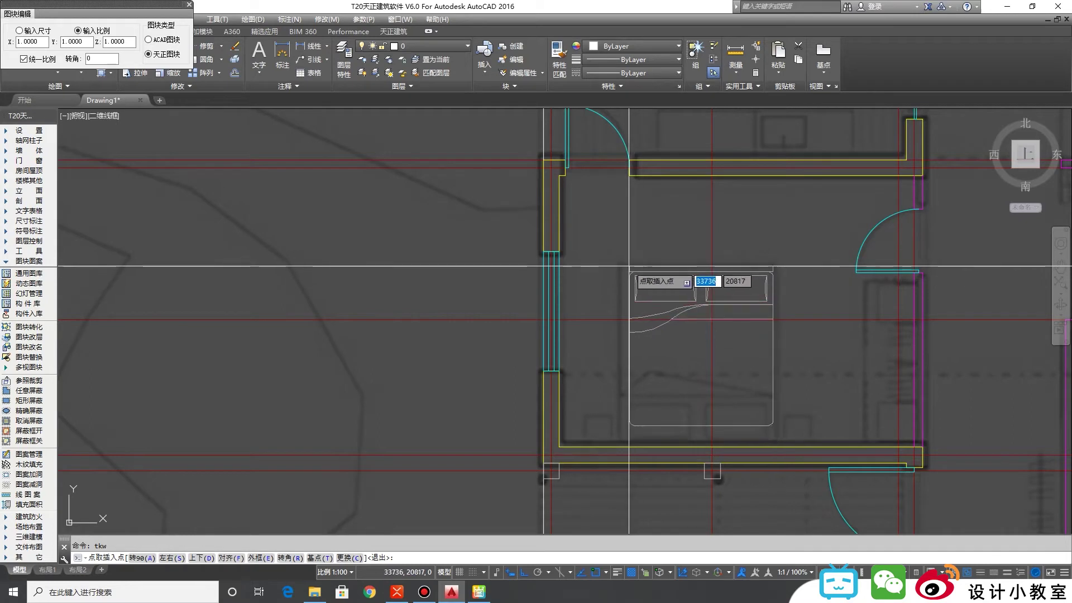
key(a)
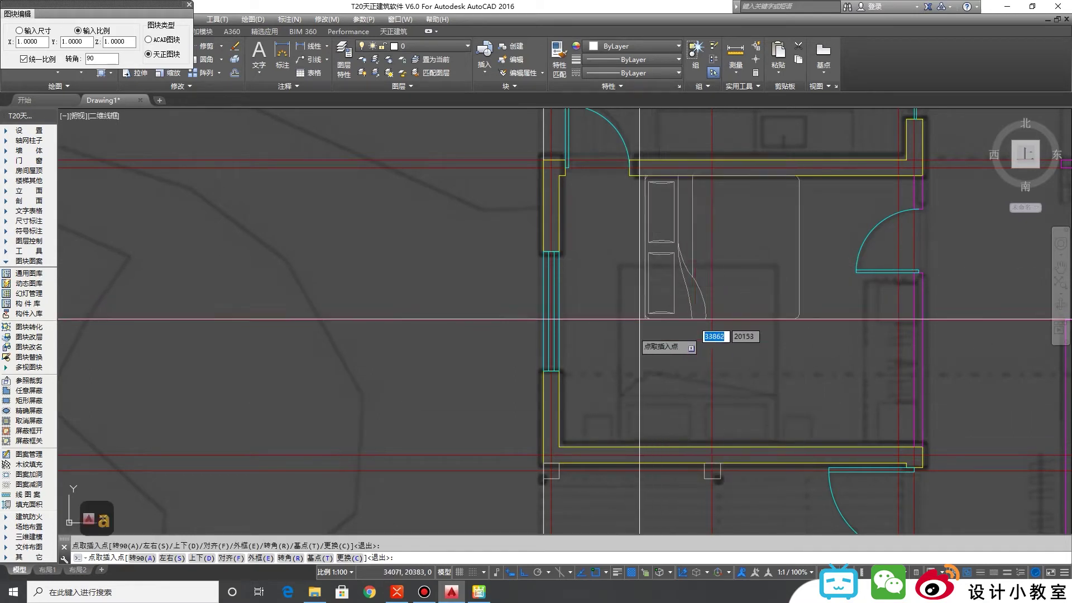
key(a)
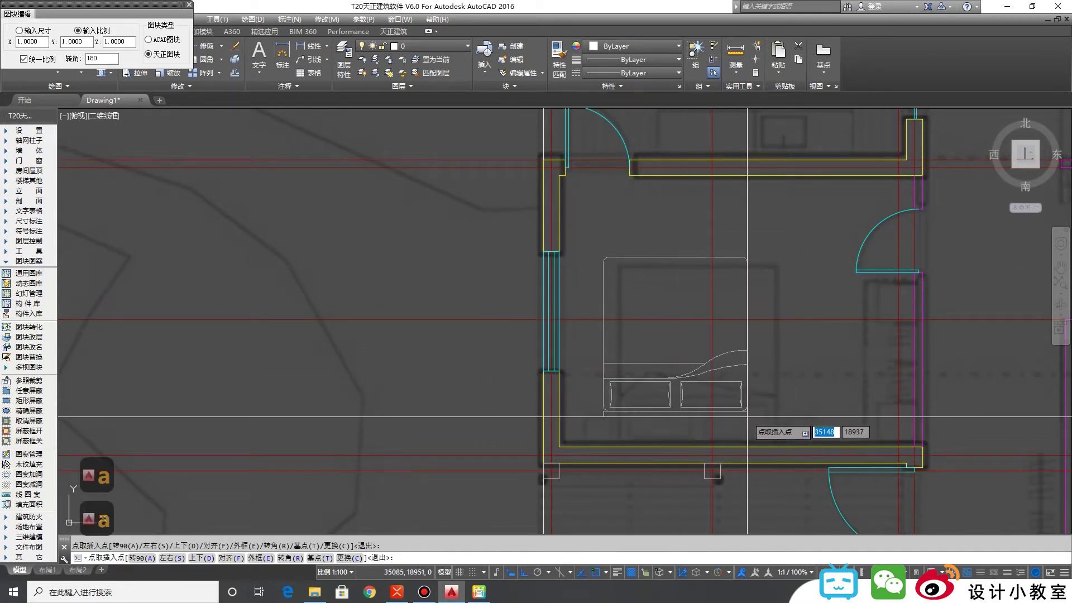
click(775, 445)
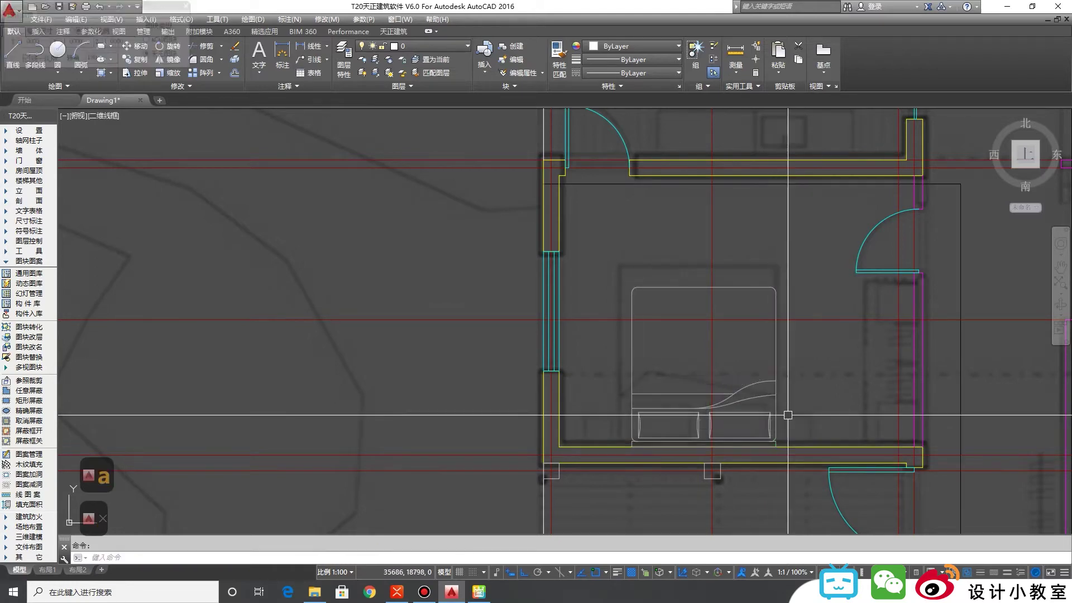
Step: Try stretching the bed from its top-left corner, then cancel the stretch and deselect it
scroll(790, 419, down, 2)
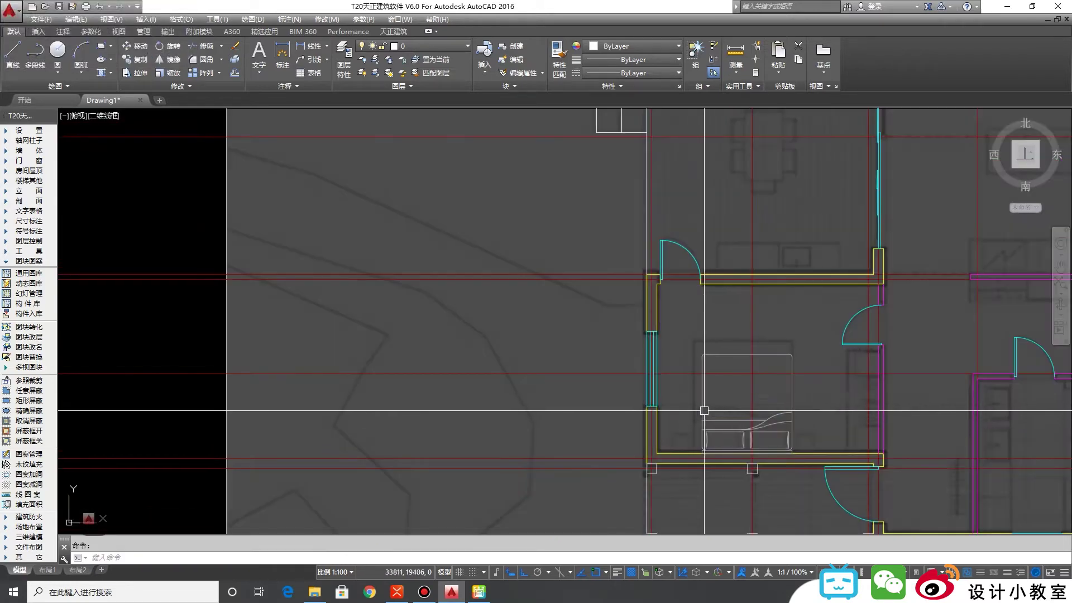
scroll(695, 354, up, 2)
scroll(766, 321, down, 2)
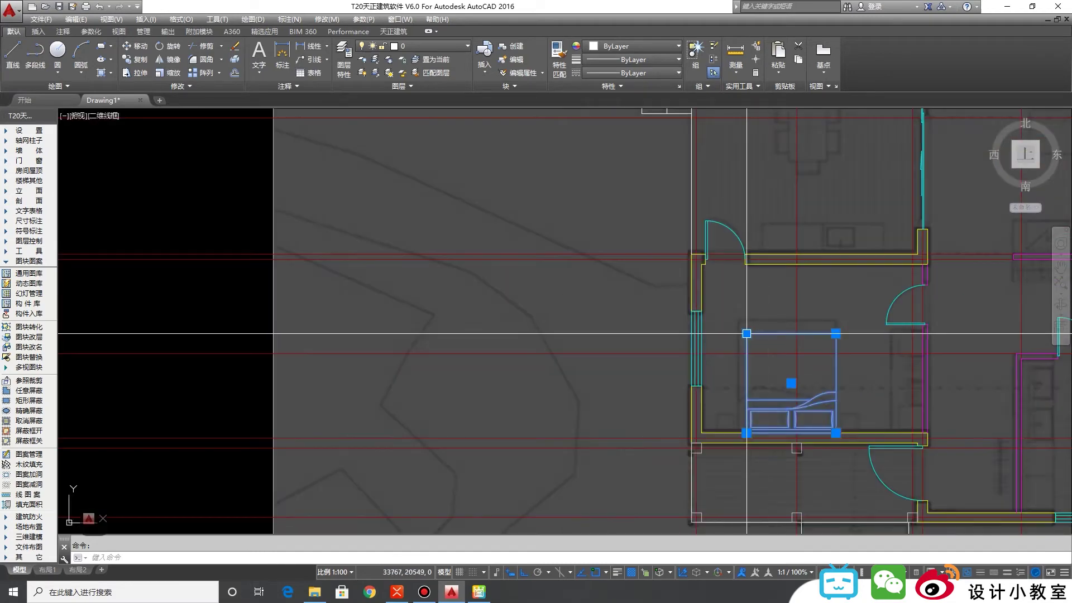
middle_drag(770, 359, 698, 351)
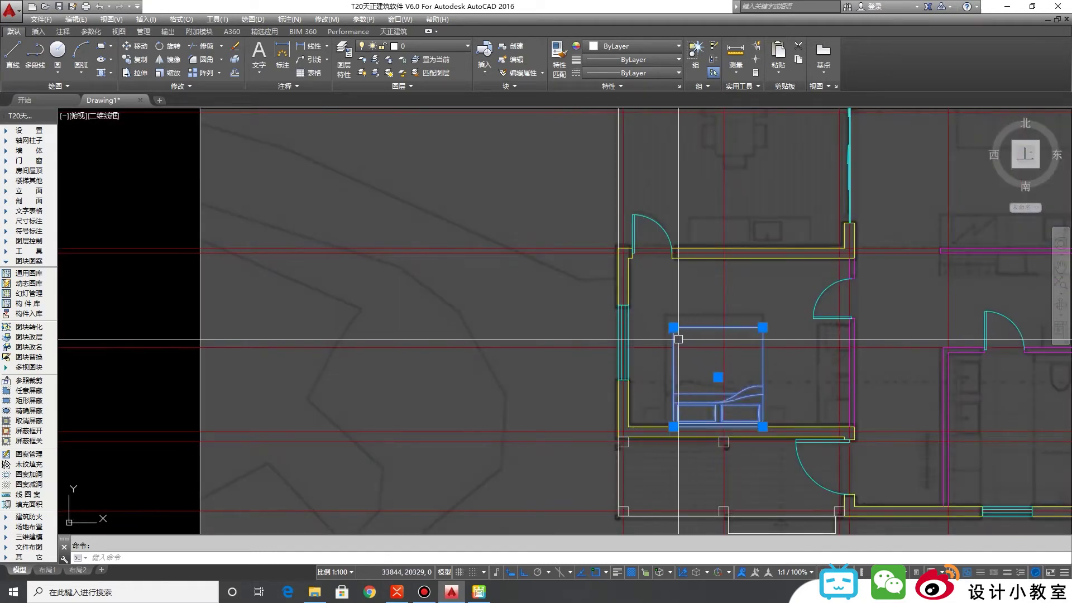
scroll(658, 328, up, 3)
click(725, 331)
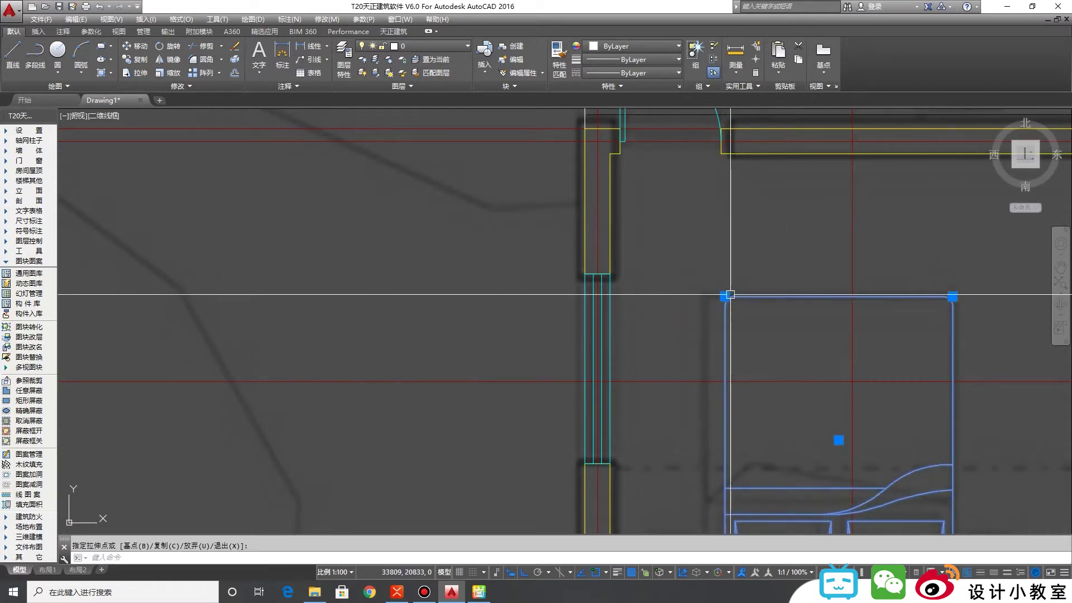
click(725, 297)
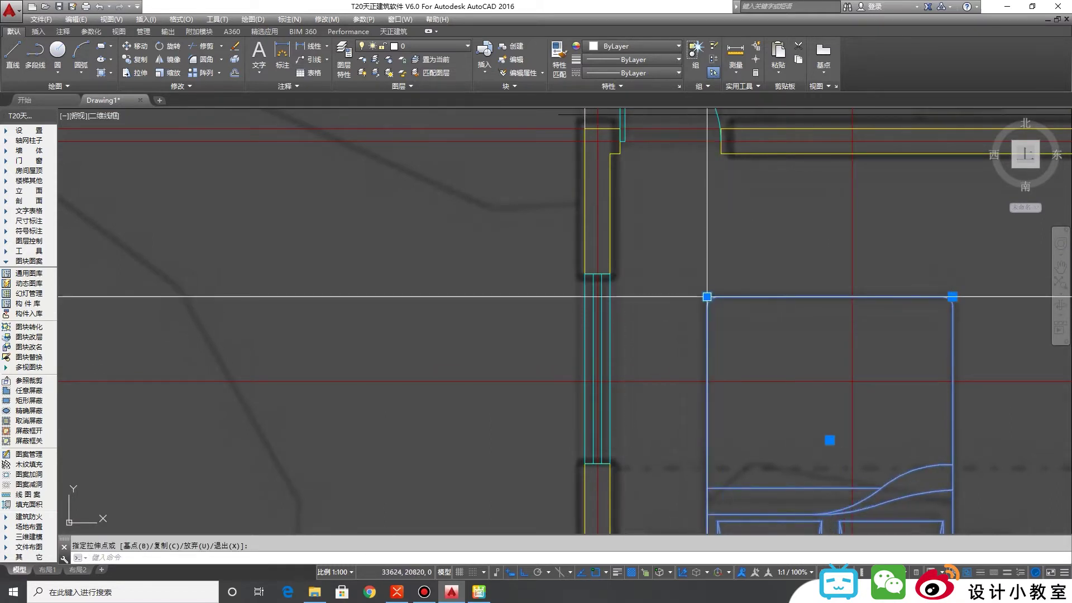
scroll(708, 296, down, 2)
scroll(489, 256, down, 3)
key(Escape)
scroll(631, 397, up, 4)
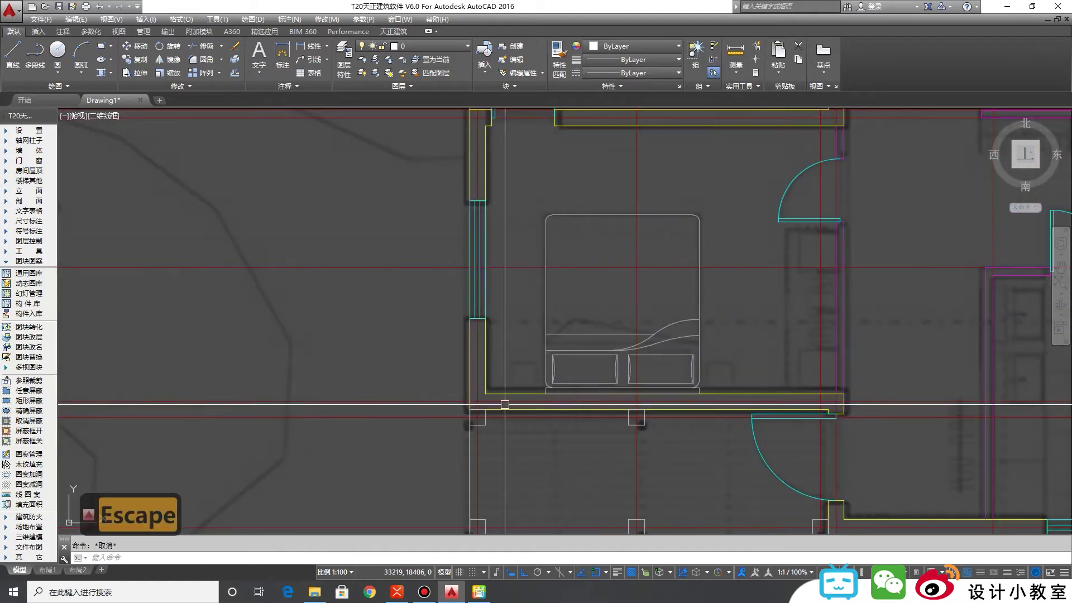
Step: Draw a square nightstand rectangle (REC) beside the bed and select it
text(re)
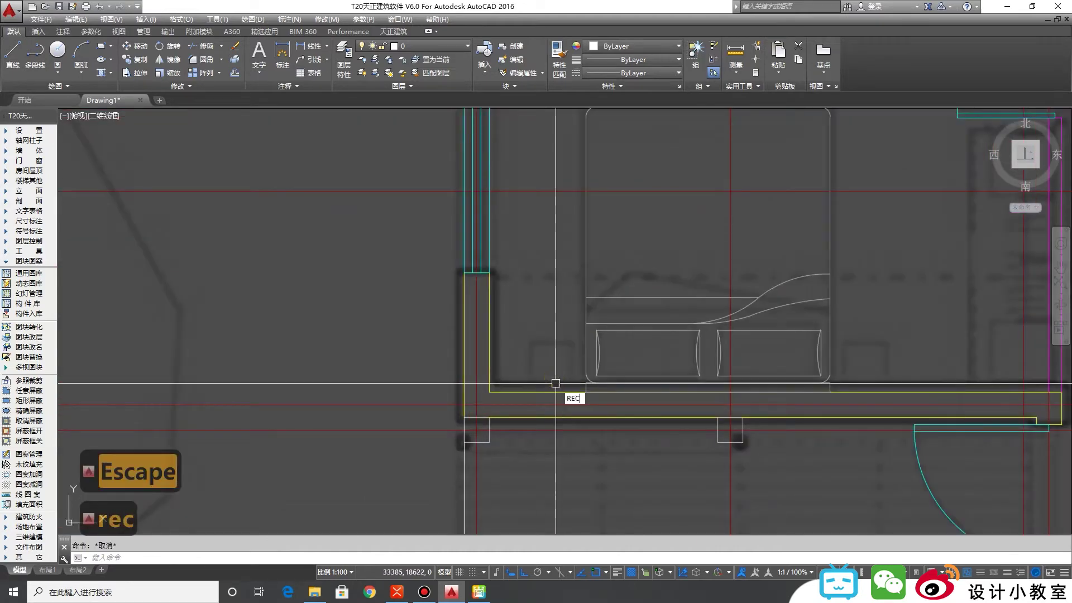
text(c)
key(Return)
click(526, 392)
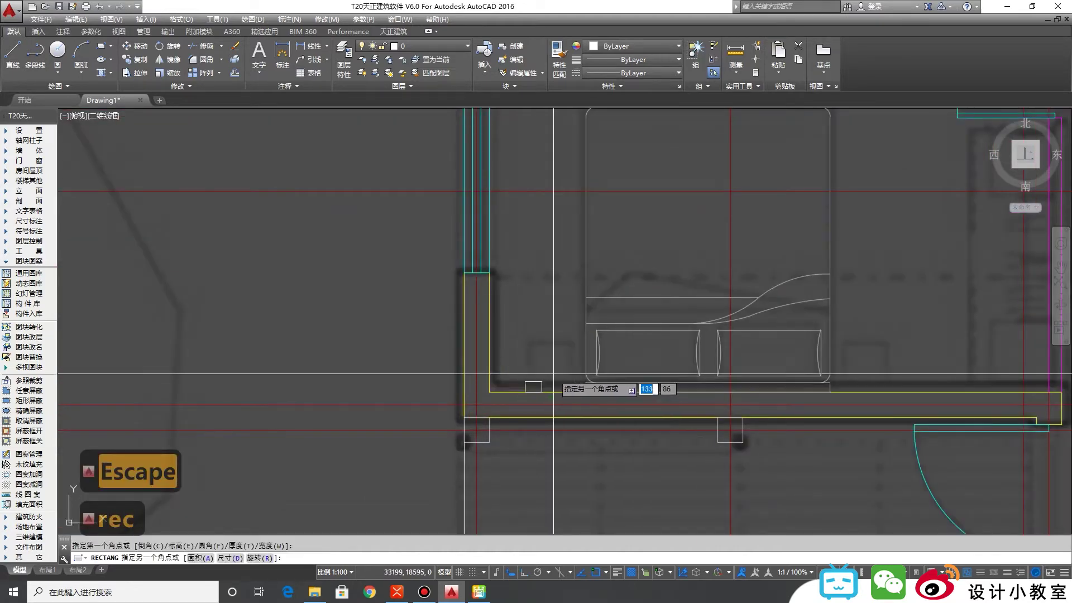
click(571, 349)
key(Escape)
click(571, 369)
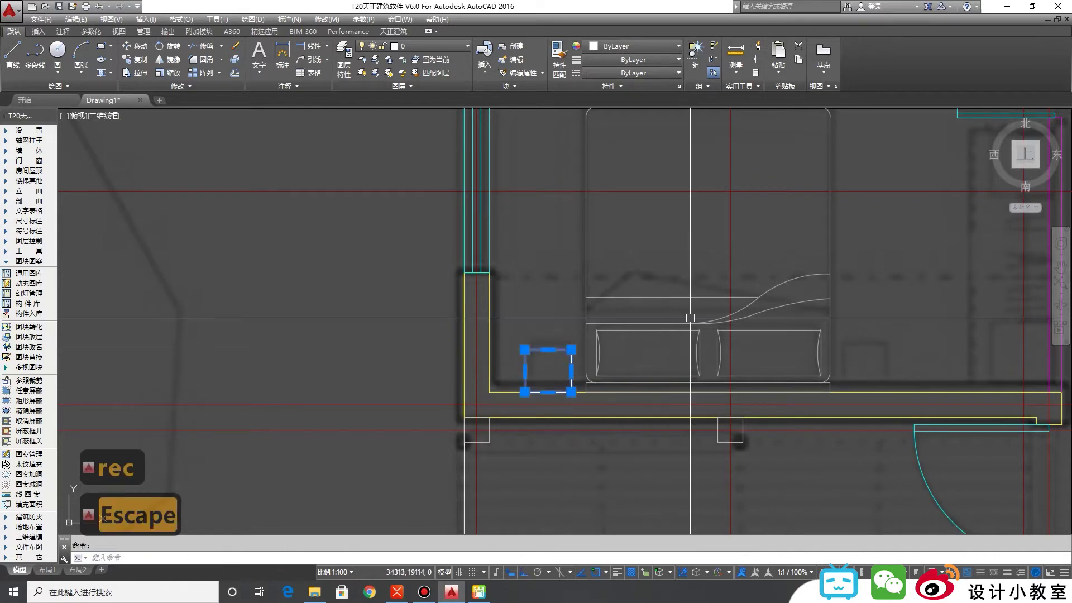
Step: Mirror the nightstand across the bed's centre, keeping the original
scroll(684, 386, down, 2)
text(m)
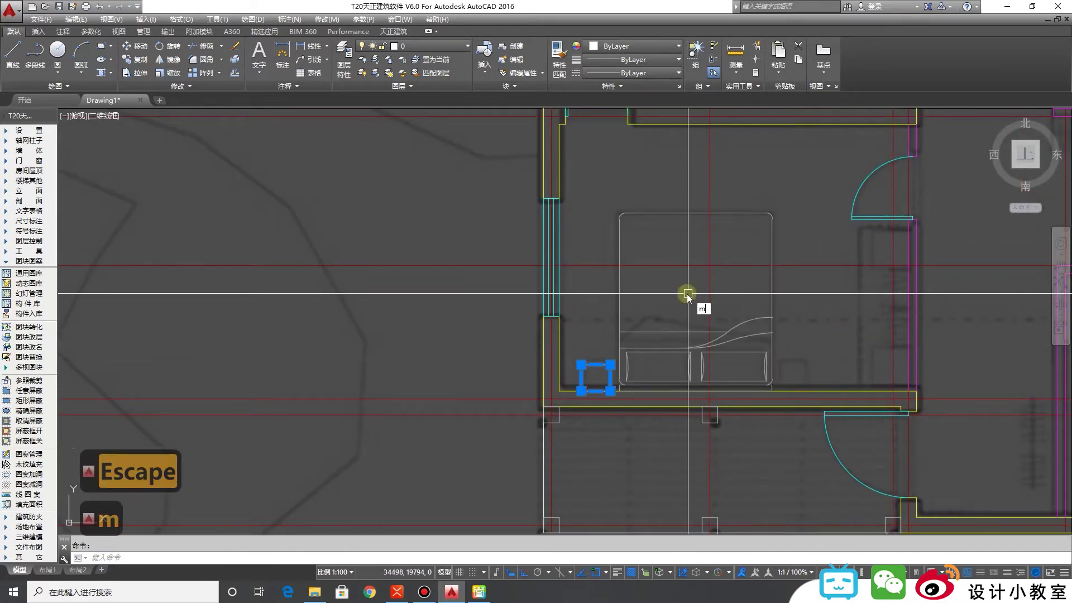
text(i)
key(Return)
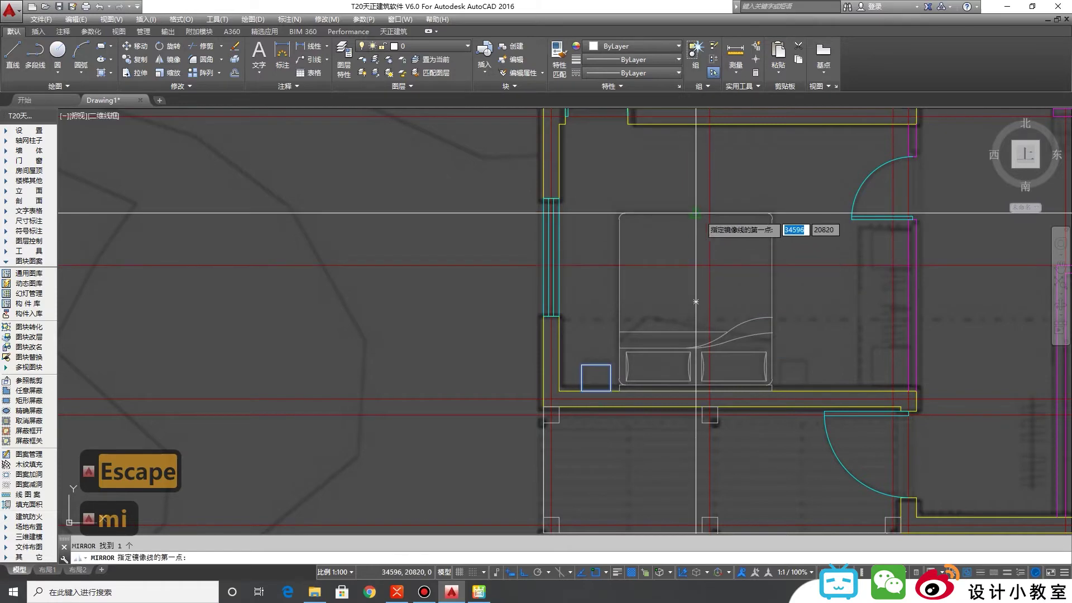
click(695, 315)
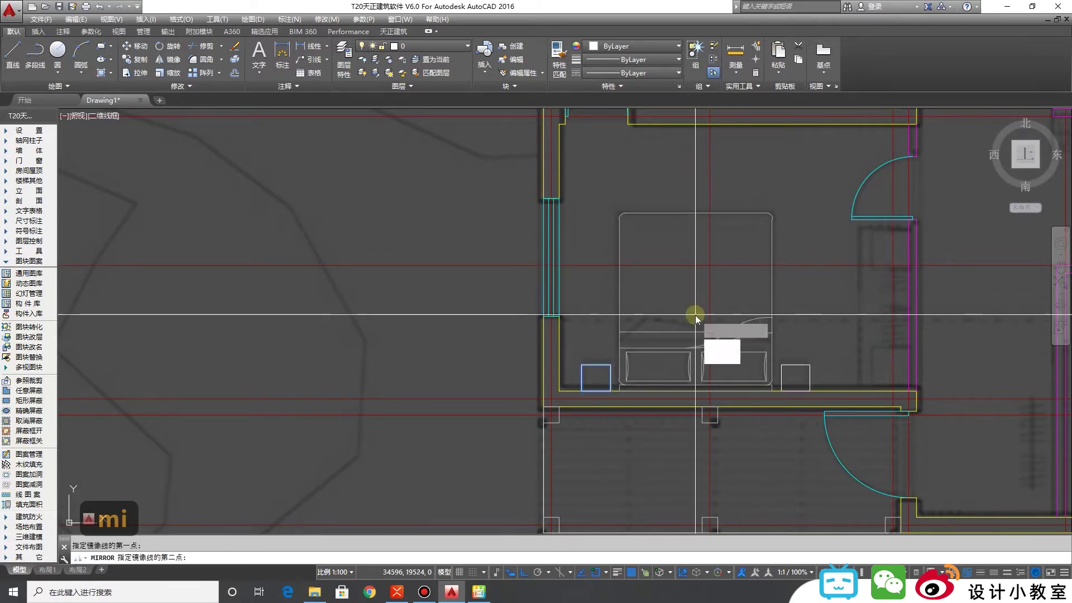
key(space)
scroll(817, 365, down, 2)
Step: Re-centre the view on the bedroom and collapse the bed category in the furniture library
middle_drag(821, 366, 717, 392)
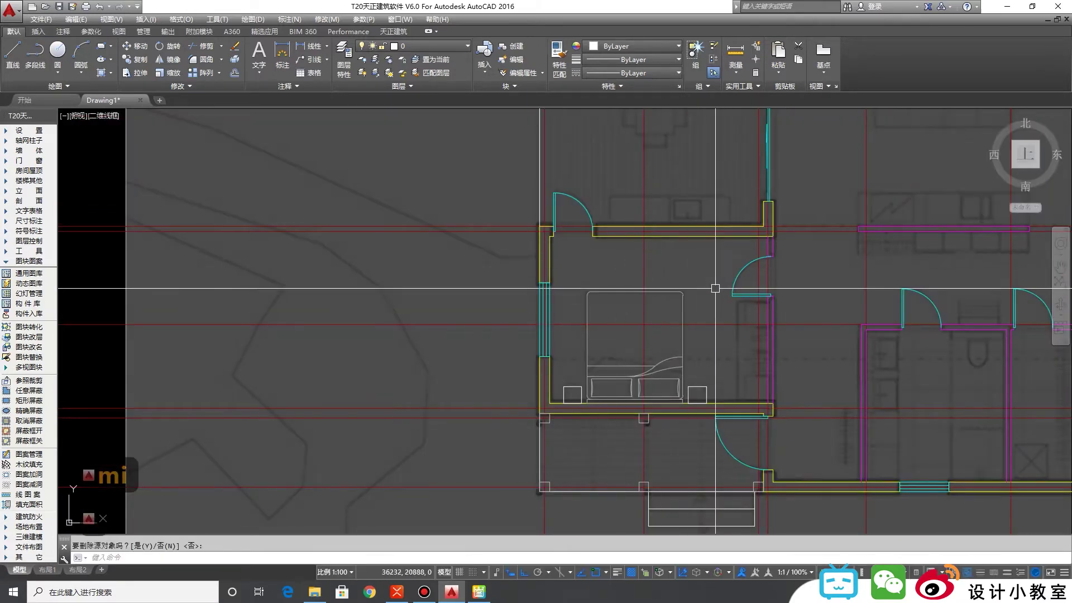
scroll(664, 303, up, 6)
scroll(701, 300, down, 4)
middle_drag(780, 344, 702, 370)
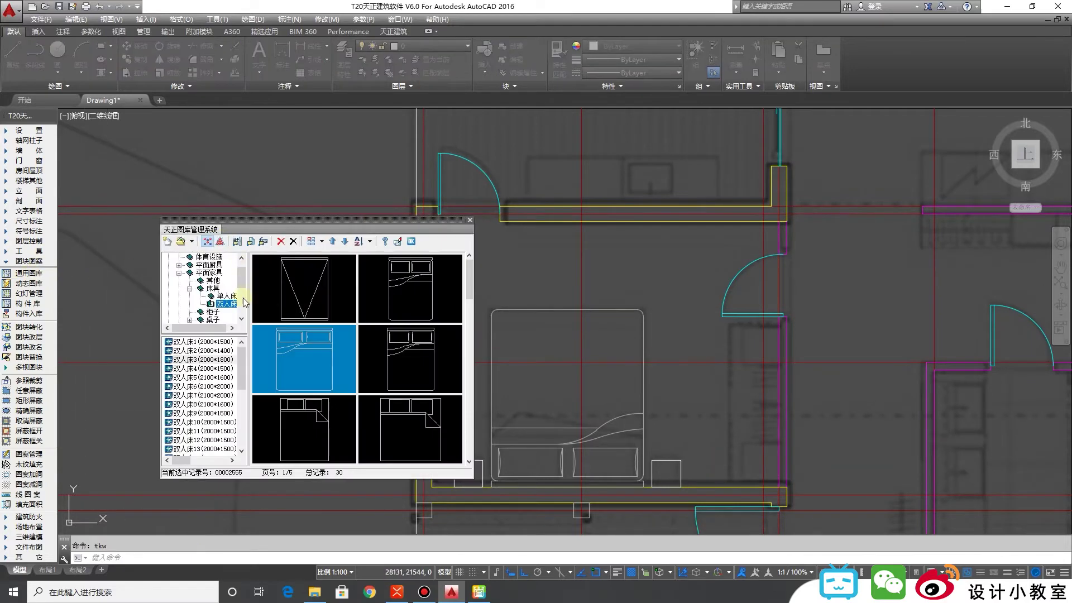
click(190, 288)
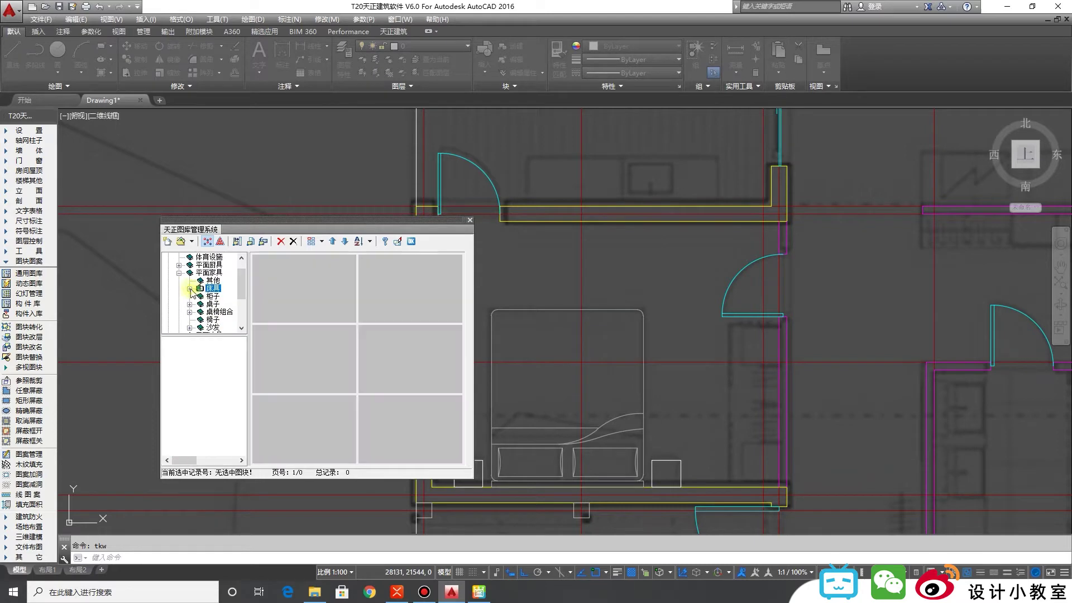
Step: Insert the 其他 > 衣架3 hanger block, turned a quarter turn, along the bedroom's right wall
scroll(223, 304, up, 2)
click(205, 296)
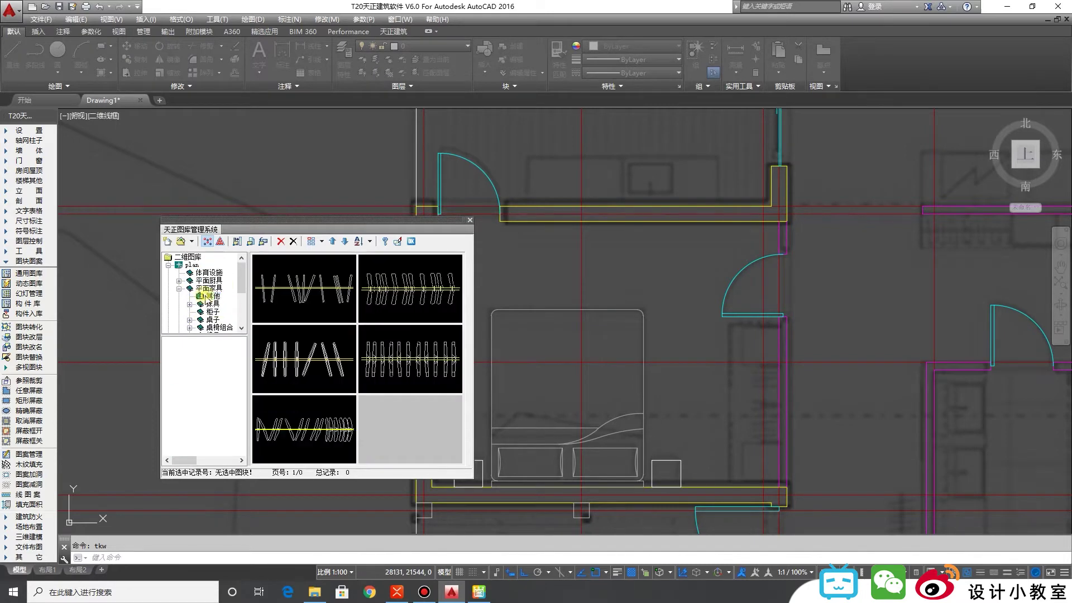
click(312, 353)
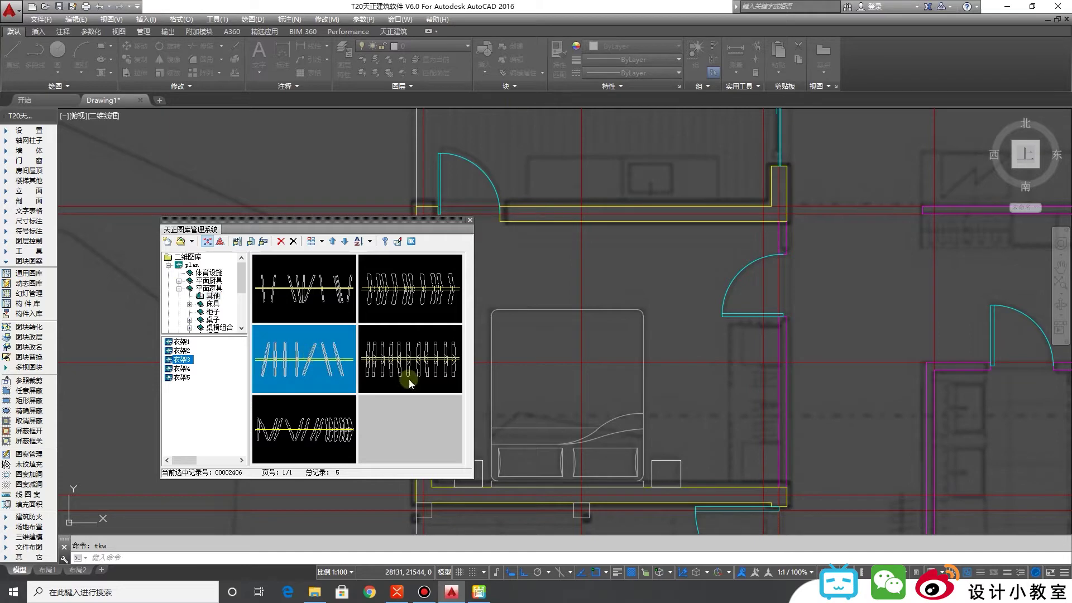
double_click(311, 363)
scroll(759, 435, up, 4)
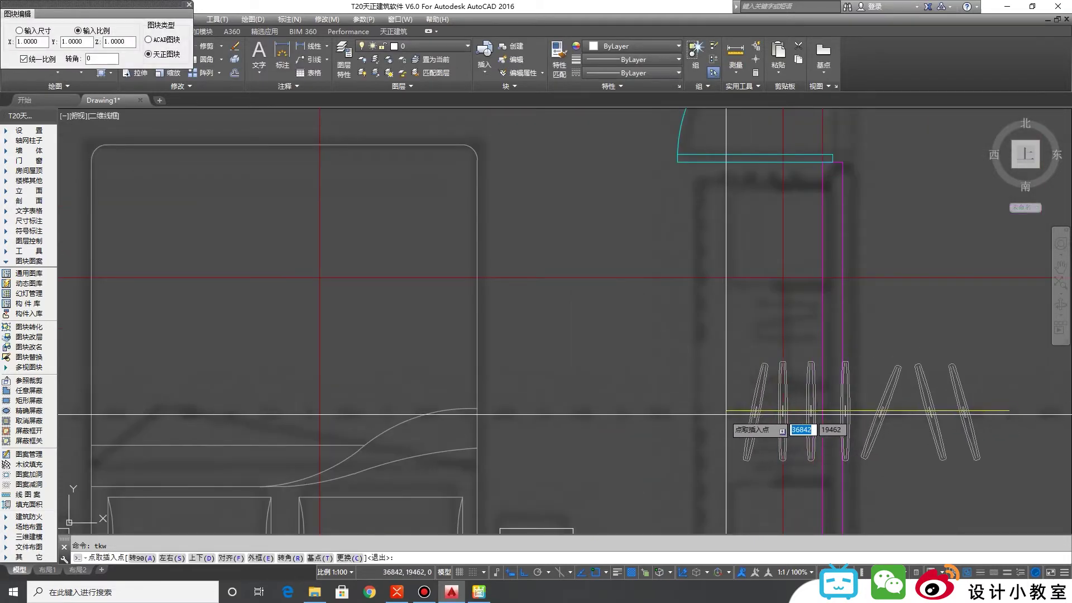
key(a)
scroll(752, 438, down, 4)
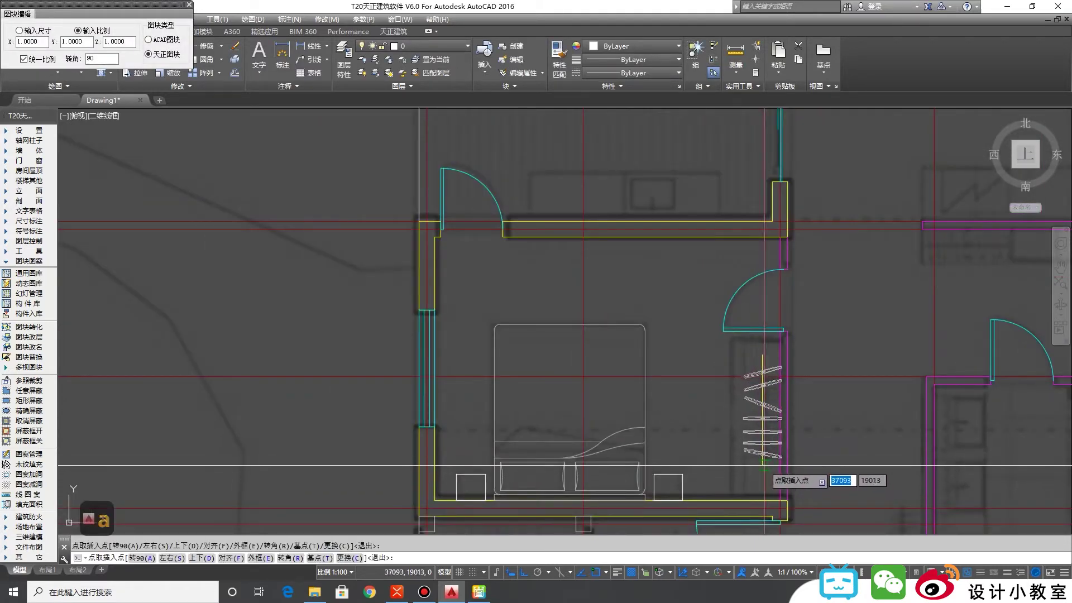
click(763, 465)
Step: Stretch the hanger block's top to the axis line, then cancel the further corner stretch
scroll(773, 408, up, 4)
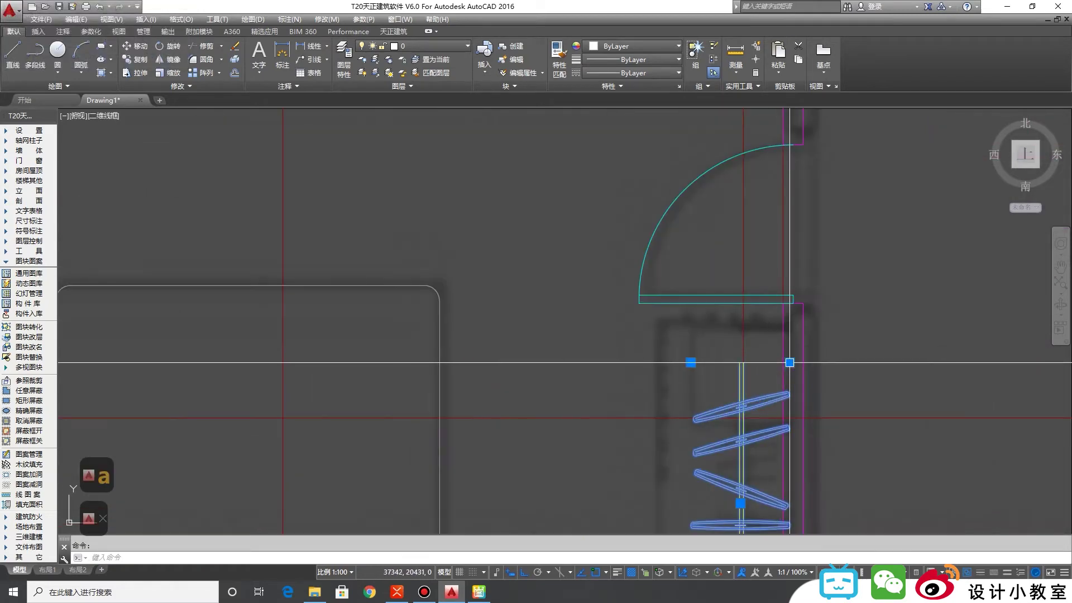
click(788, 363)
click(790, 418)
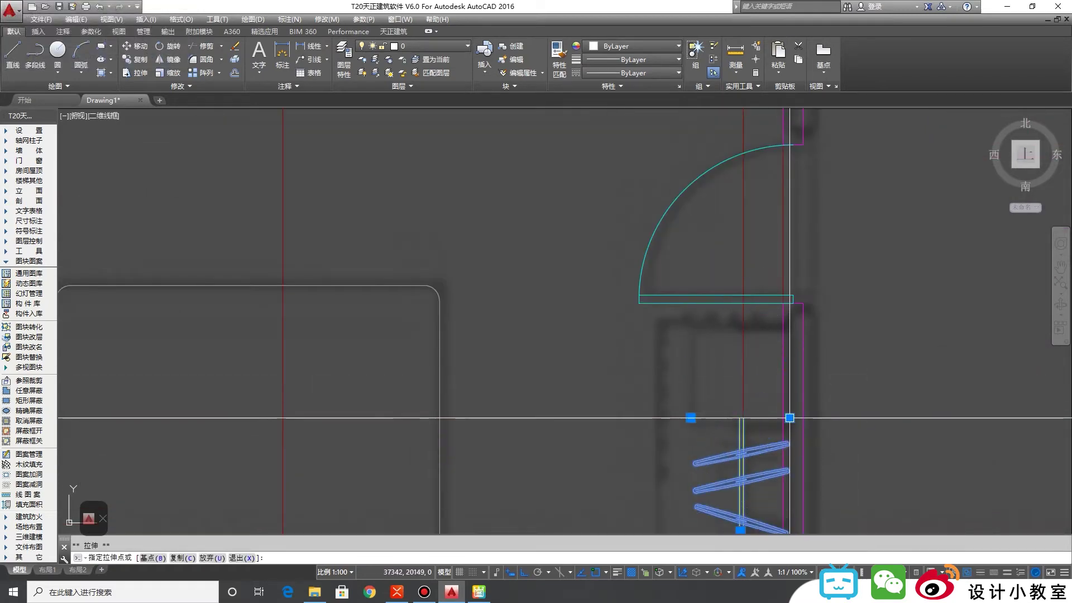
scroll(786, 368, down, 4)
middle_drag(777, 465, 763, 429)
scroll(763, 431, up, 4)
click(786, 455)
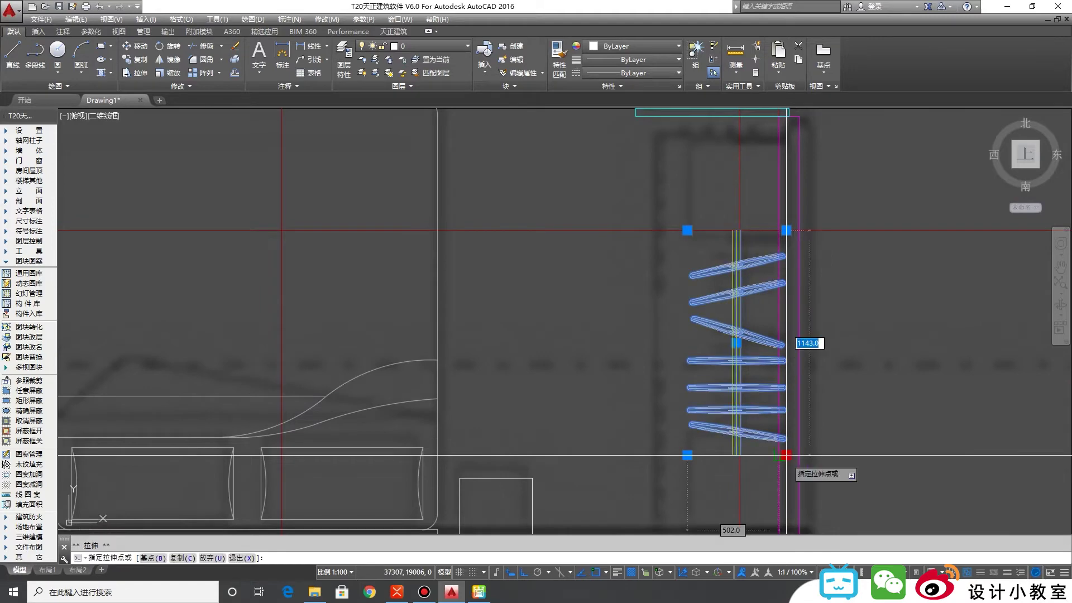
click(766, 455)
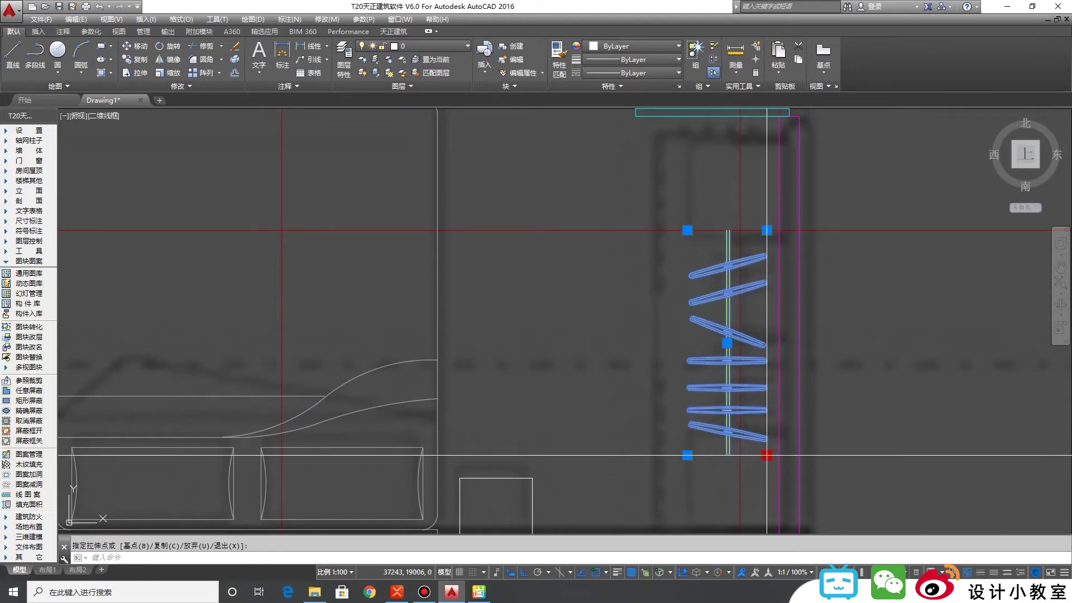
scroll(754, 441, down, 4)
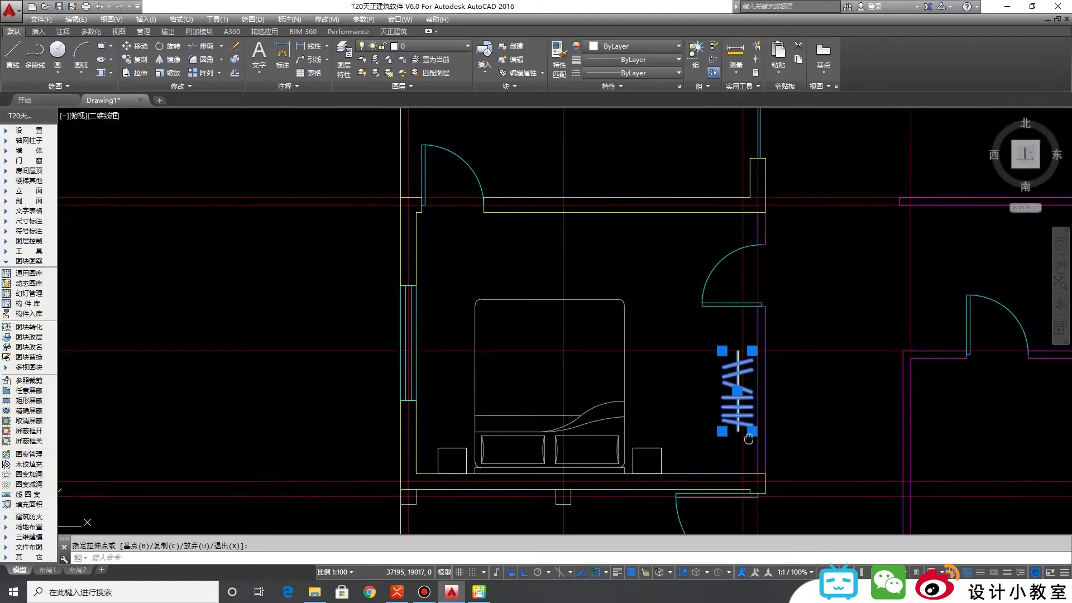
key(Escape)
scroll(740, 351, up, 4)
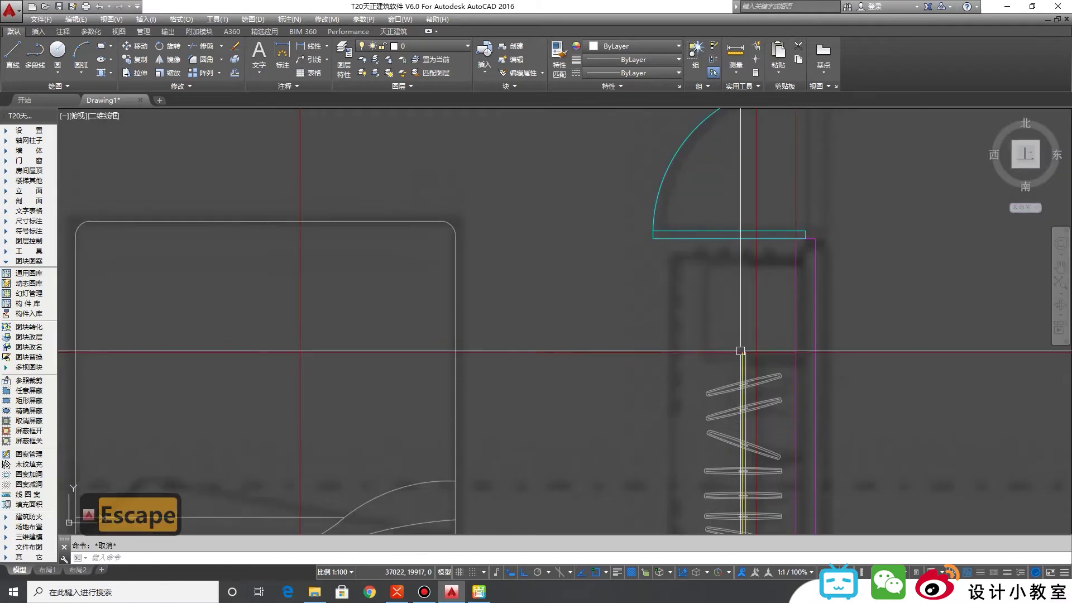
text(rec)
key(Return)
Step: Draw square end panels above and below the hanger rail
click(705, 352)
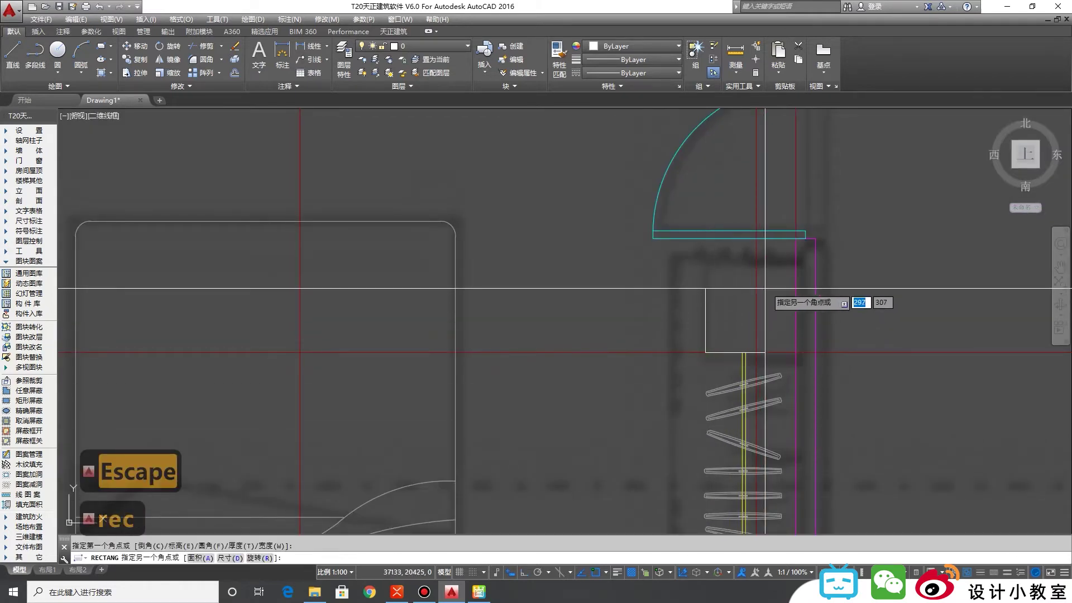
click(793, 265)
scroll(787, 273, down, 6)
scroll(770, 346, up, 6)
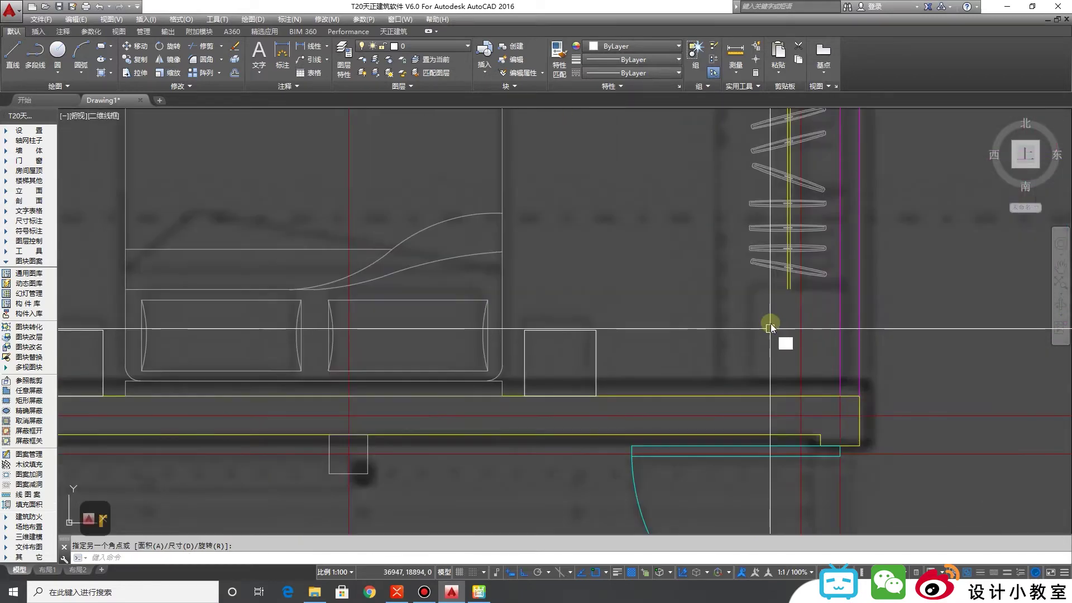
key(space)
click(756, 287)
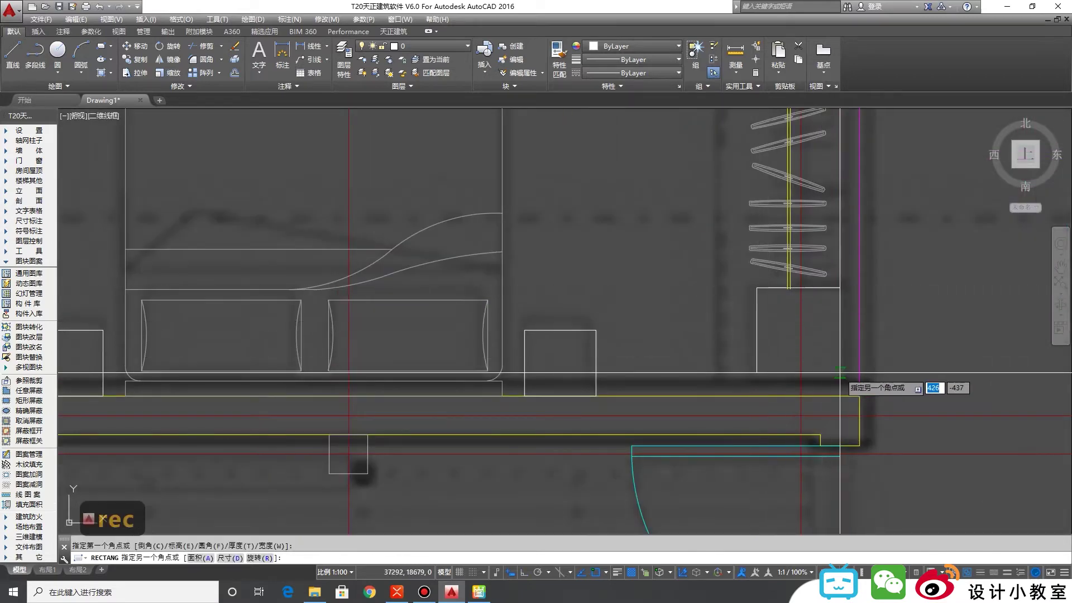
click(840, 373)
scroll(824, 385, down, 4)
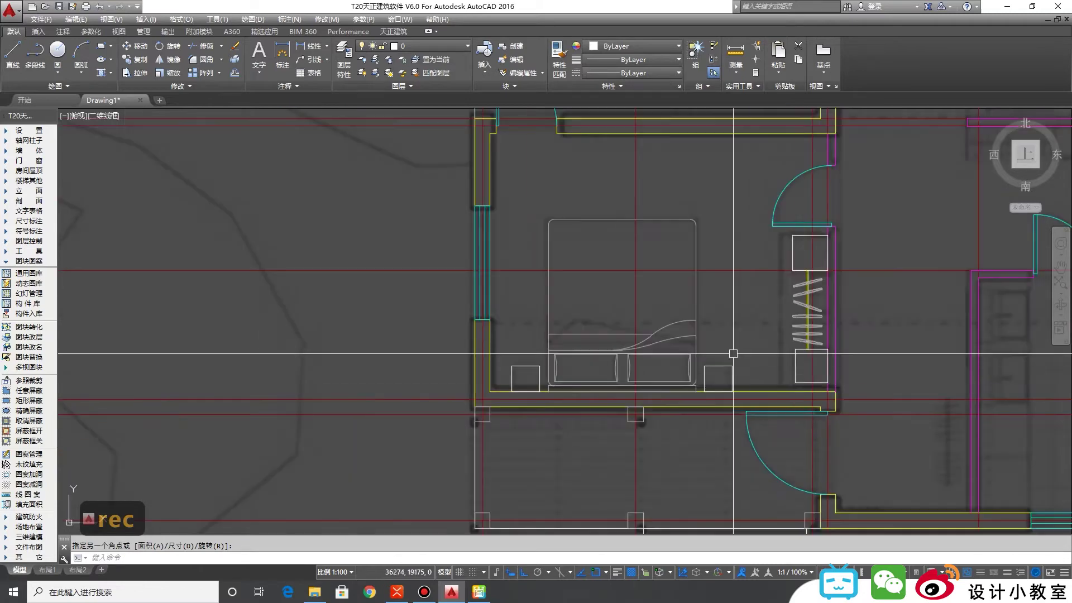
scroll(806, 385, up, 4)
Step: Move the lower square down onto the yellow wall line
click(804, 380)
middle_drag(831, 391, 810, 415)
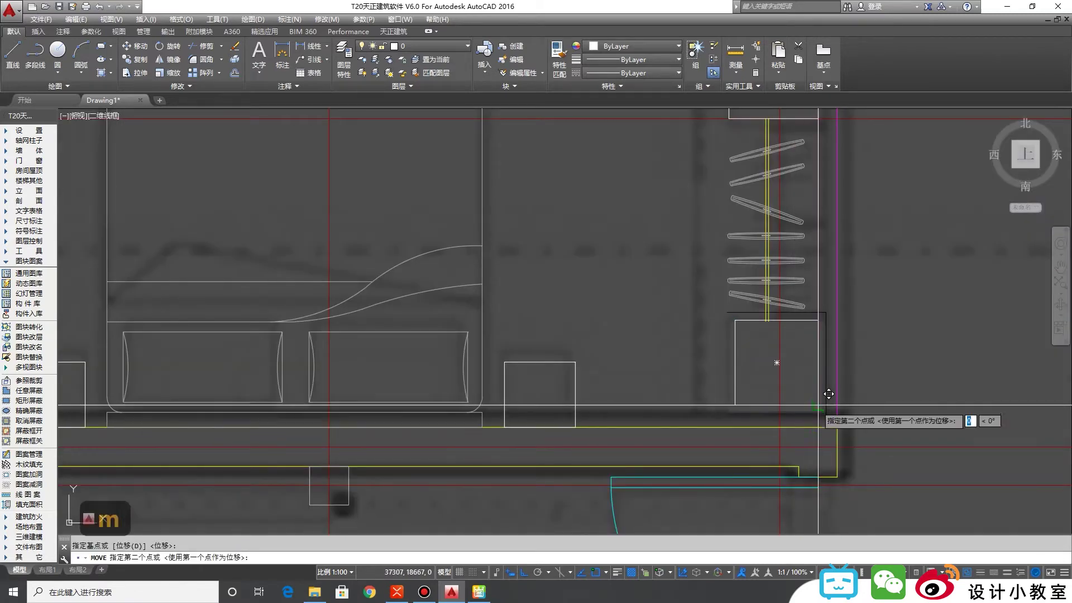
click(817, 423)
middle_drag(773, 335, 768, 358)
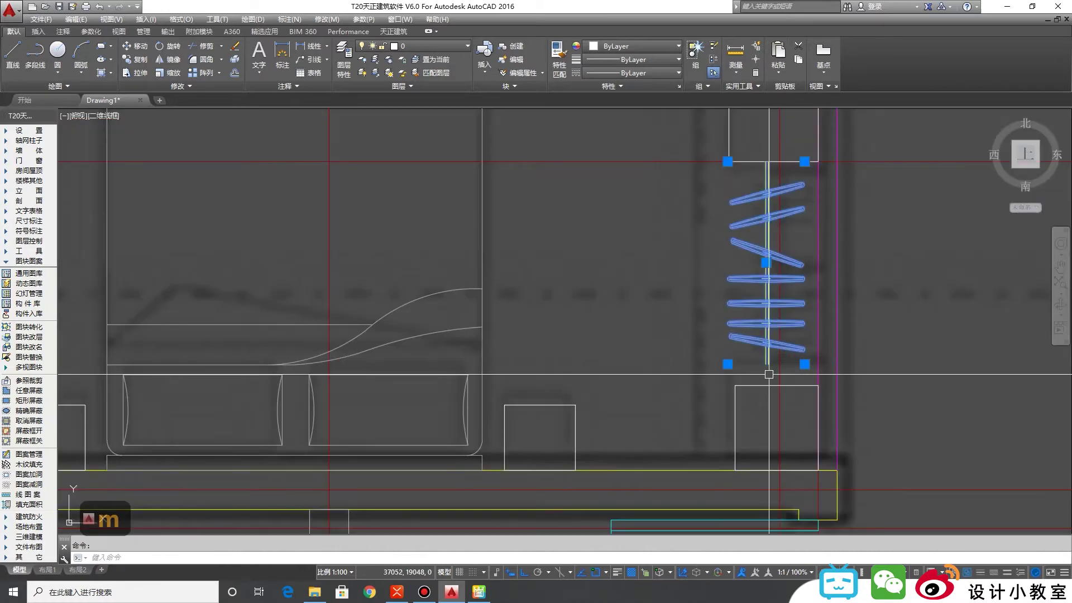
scroll(793, 375, down, 2)
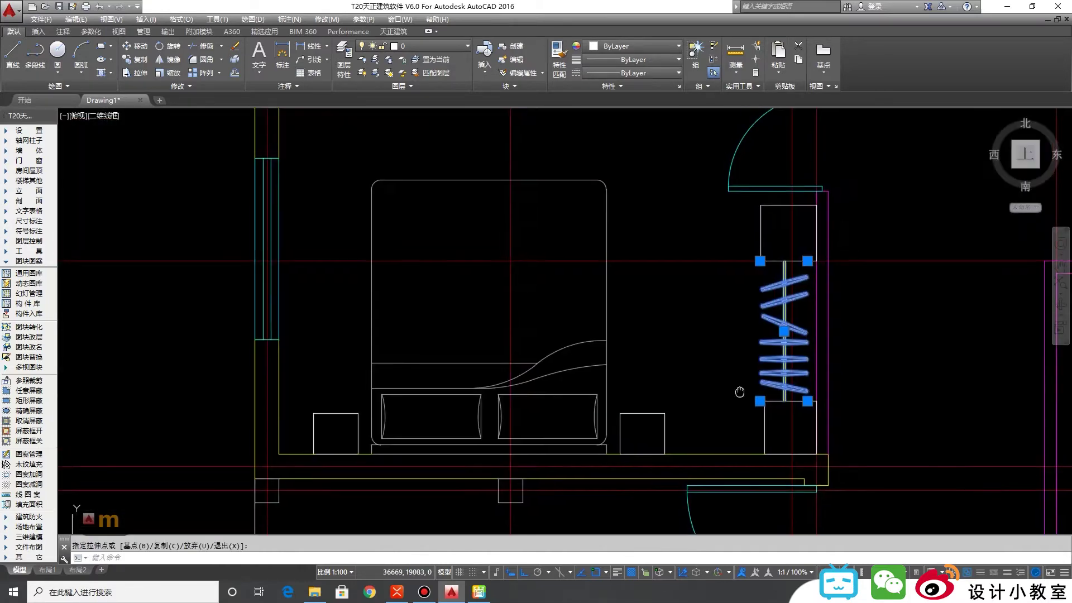
key(Escape)
middle_drag(780, 323, 784, 333)
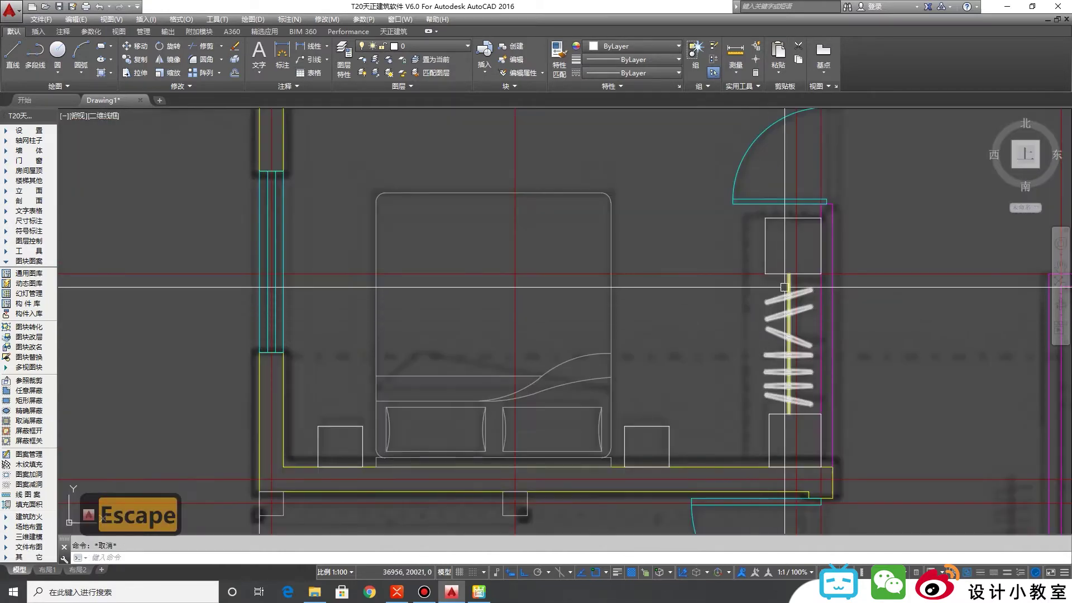
Step: Trace a polyline wardrobe outline from the upper square down to the wall line
text(pl)
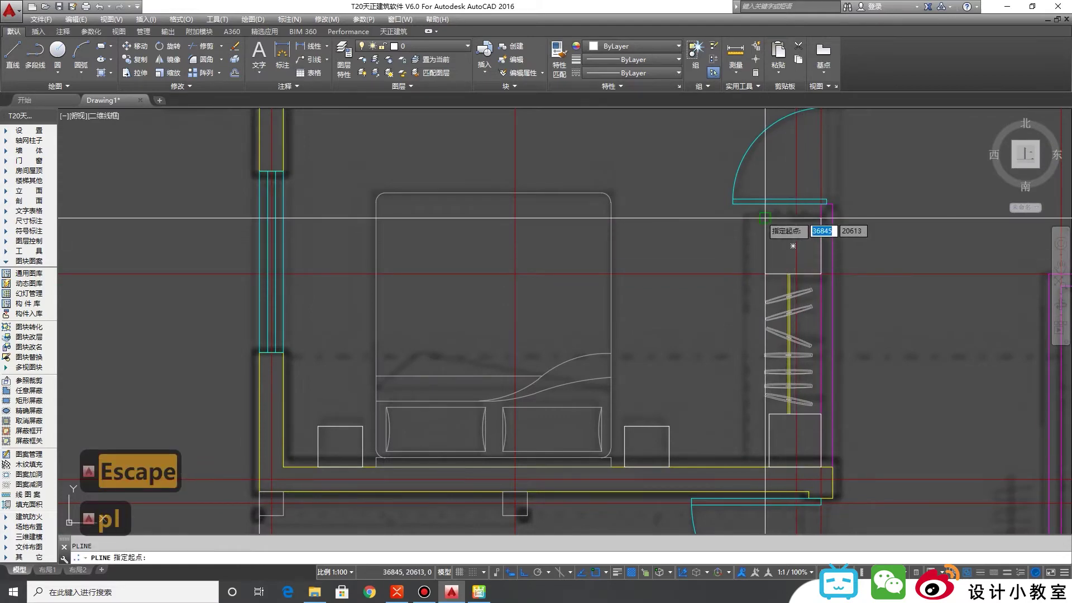
key(Return)
scroll(759, 228, up, 4)
click(743, 223)
click(743, 223)
scroll(745, 299, down, 6)
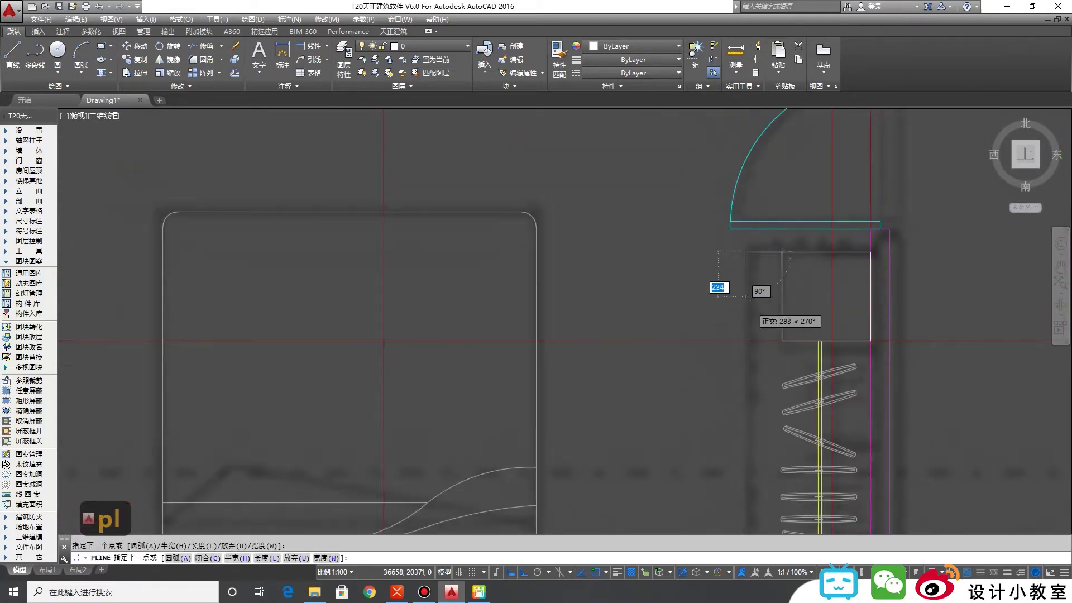
scroll(747, 426, up, 2)
click(746, 432)
key(space)
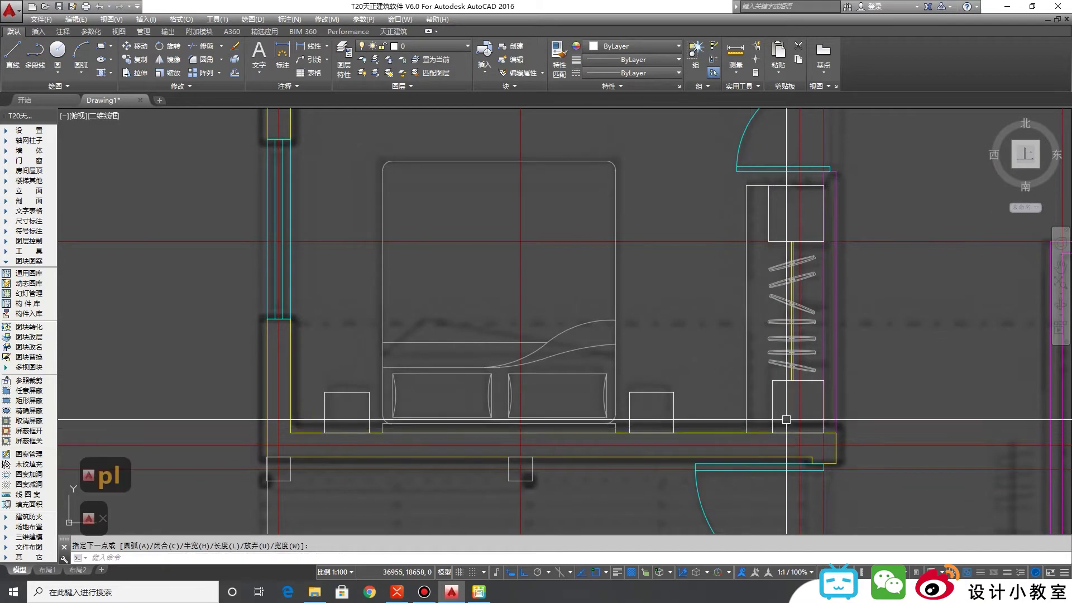
middle_drag(867, 380, 781, 413)
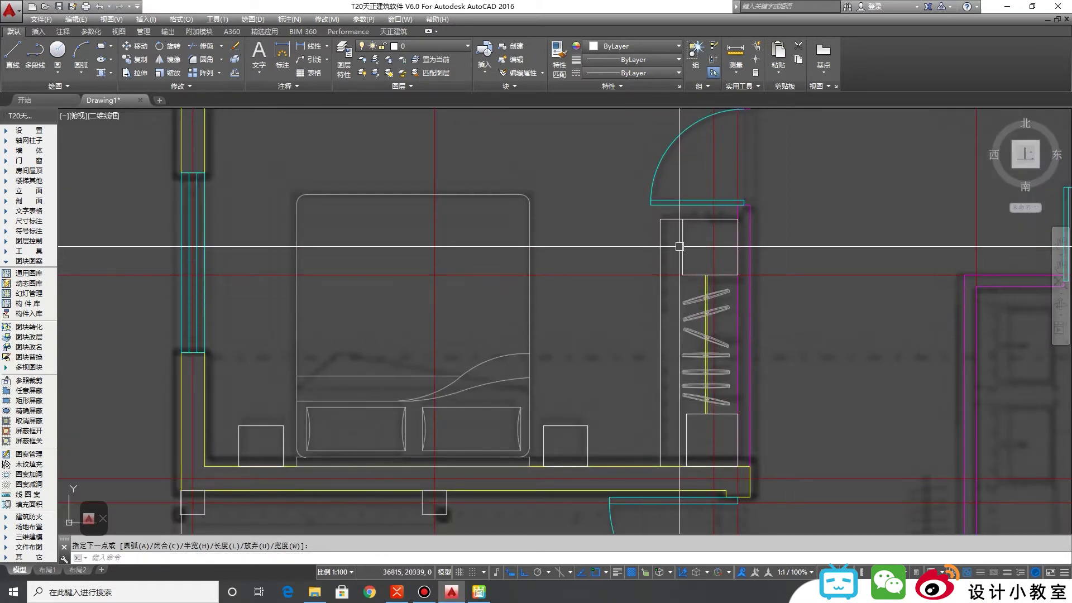
scroll(668, 374, down, 4)
middle_drag(828, 401, 696, 431)
scroll(645, 431, down, 2)
scroll(646, 430, up, 4)
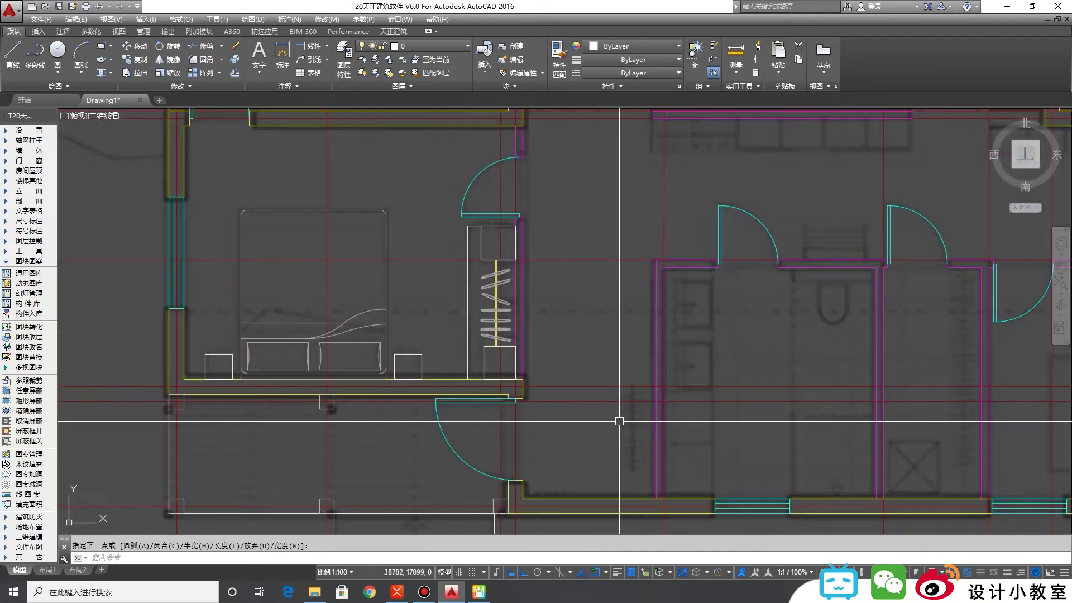
Step: Copy the hanger block with ortho off into the hallway beside the bathroom wall
key(Escape)
click(498, 318)
key(Return)
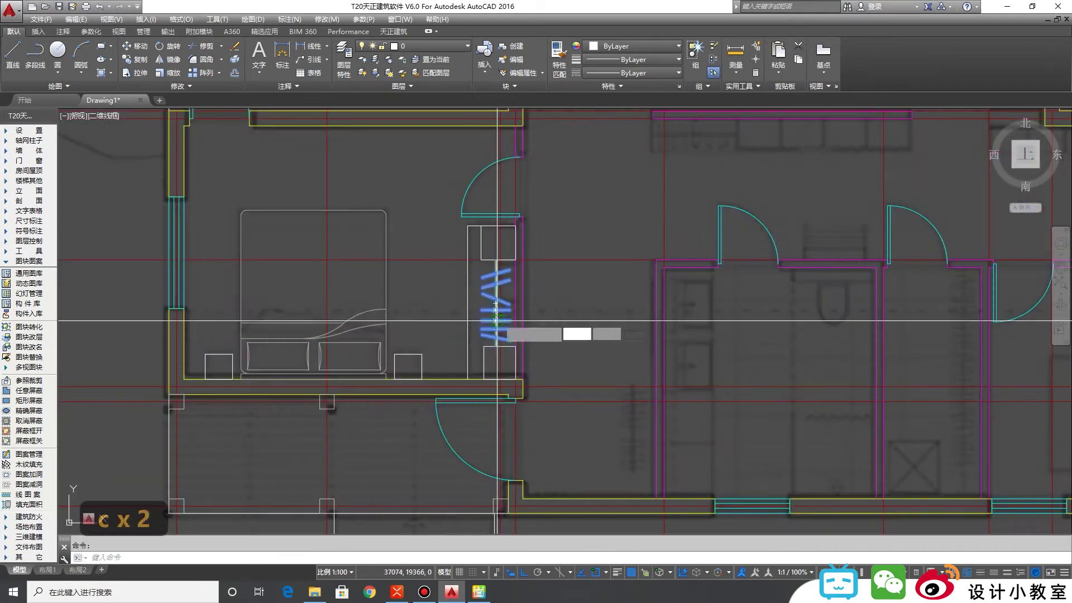
click(495, 303)
key(F8)
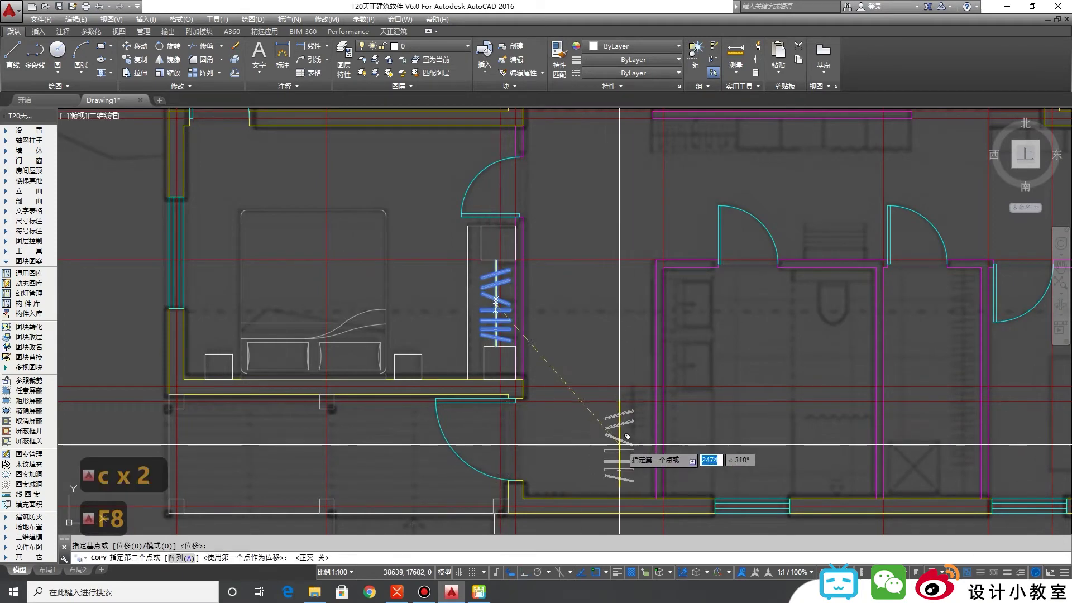
scroll(634, 441, up, 2)
click(633, 420)
scroll(650, 396, down, 3)
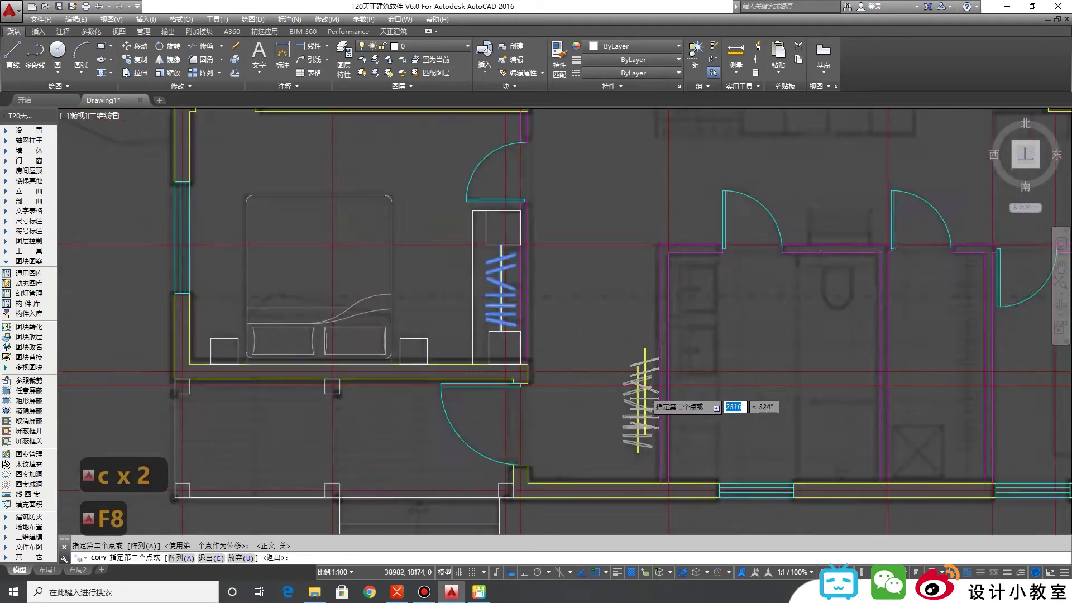
key(space)
scroll(640, 432, up, 3)
Step: Select the copied hanger, grab one of its corners, then cancel and deselect it
click(645, 414)
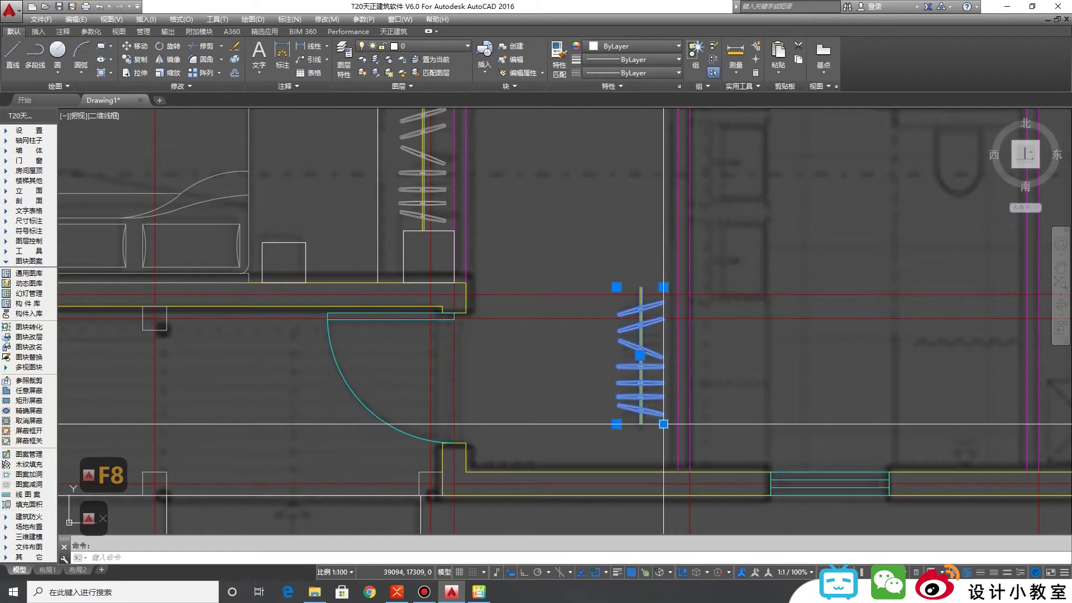
click(663, 424)
scroll(664, 424, down, 3)
key(Escape)
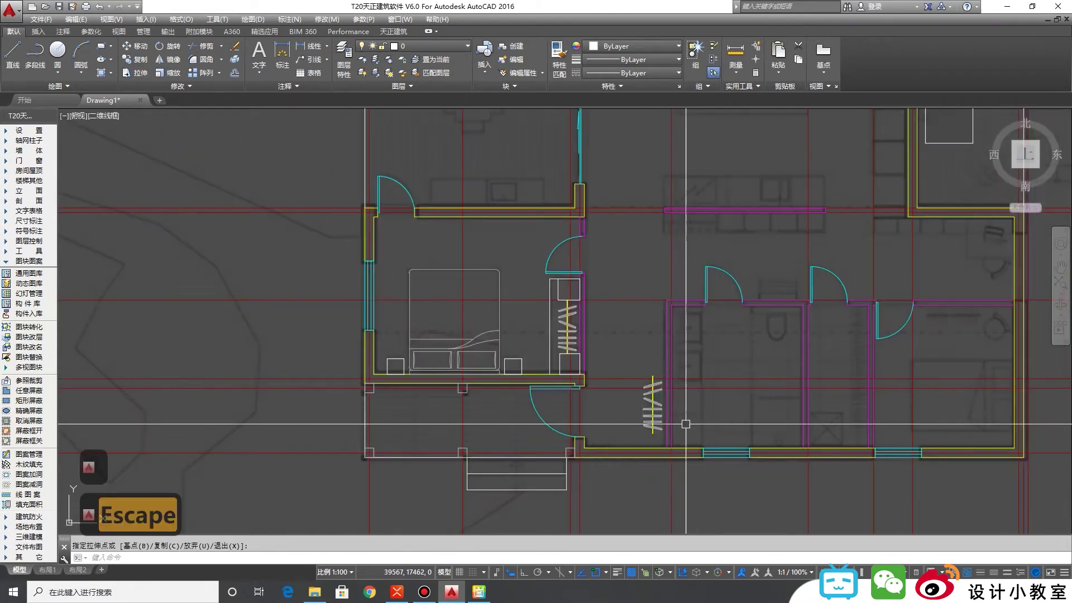
scroll(686, 424, up, 2)
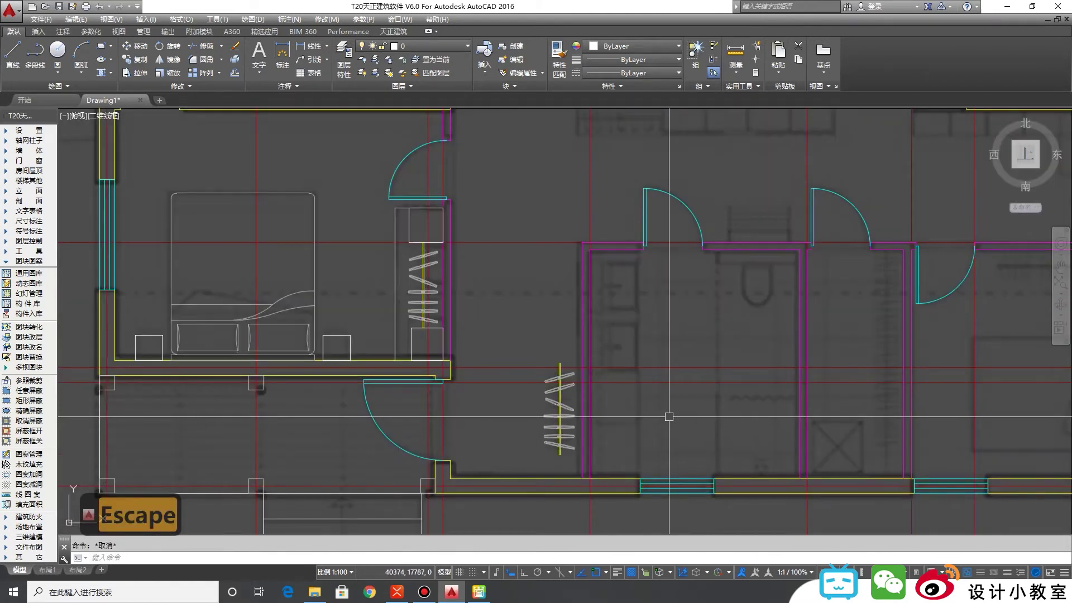
scroll(460, 418, down, 2)
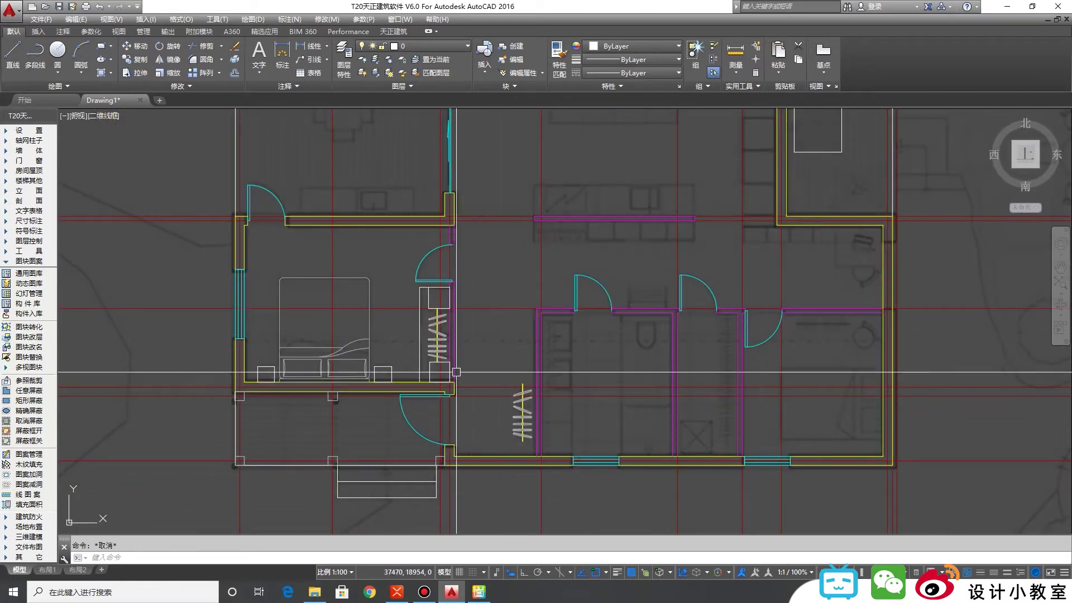
scroll(698, 385, down, 2)
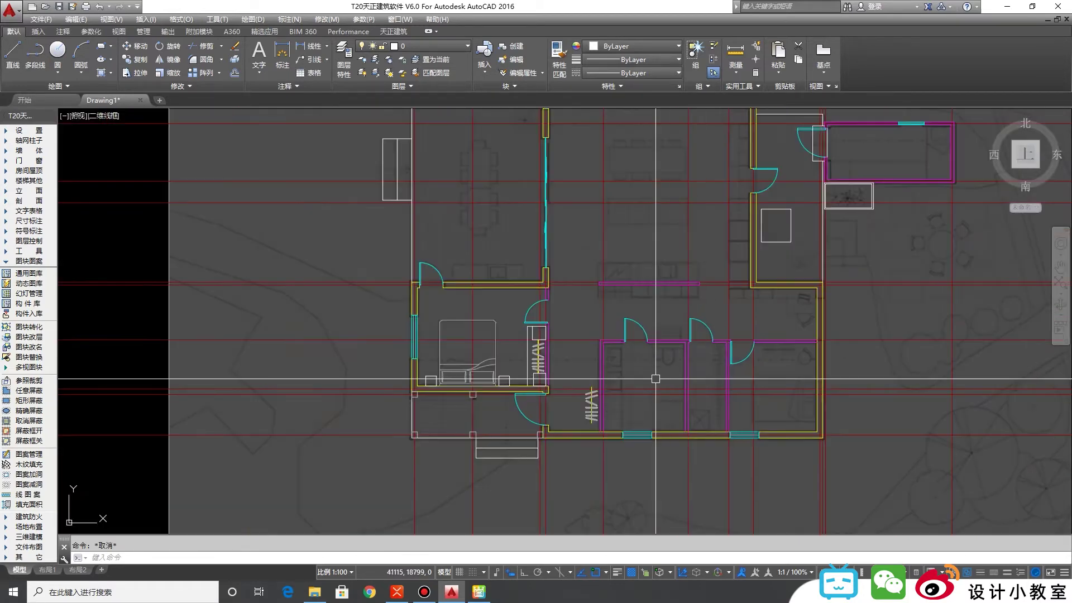
scroll(588, 380, up, 2)
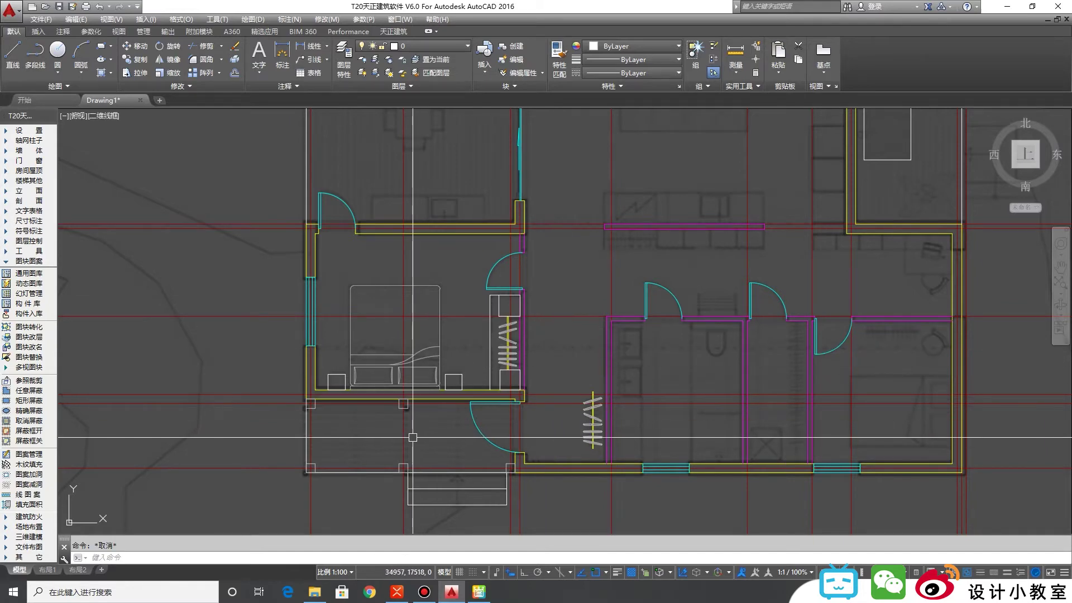
scroll(463, 411, down, 2)
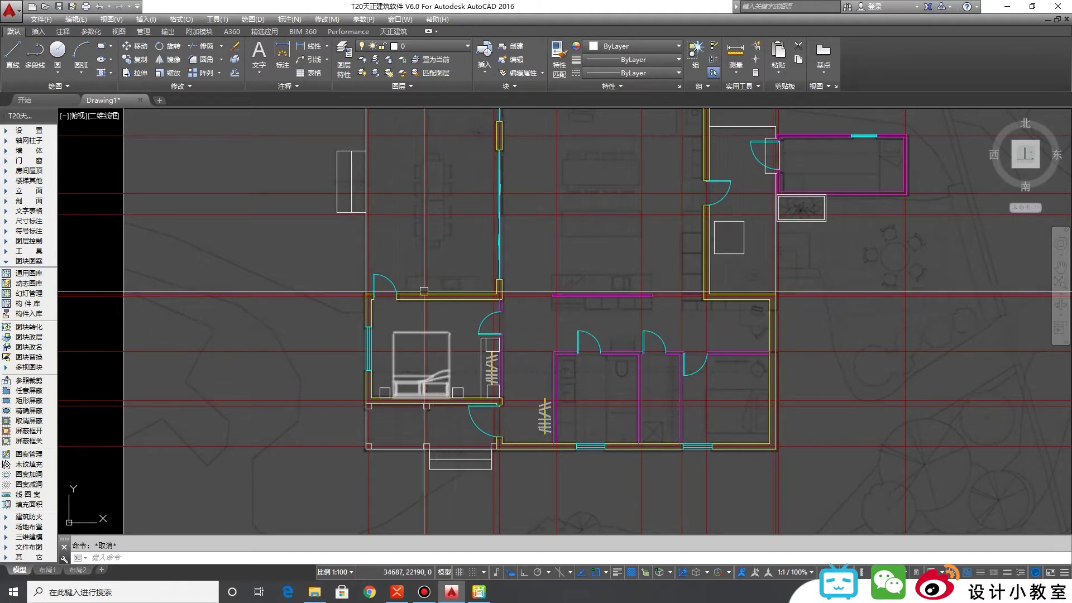
middle_drag(442, 224, 427, 292)
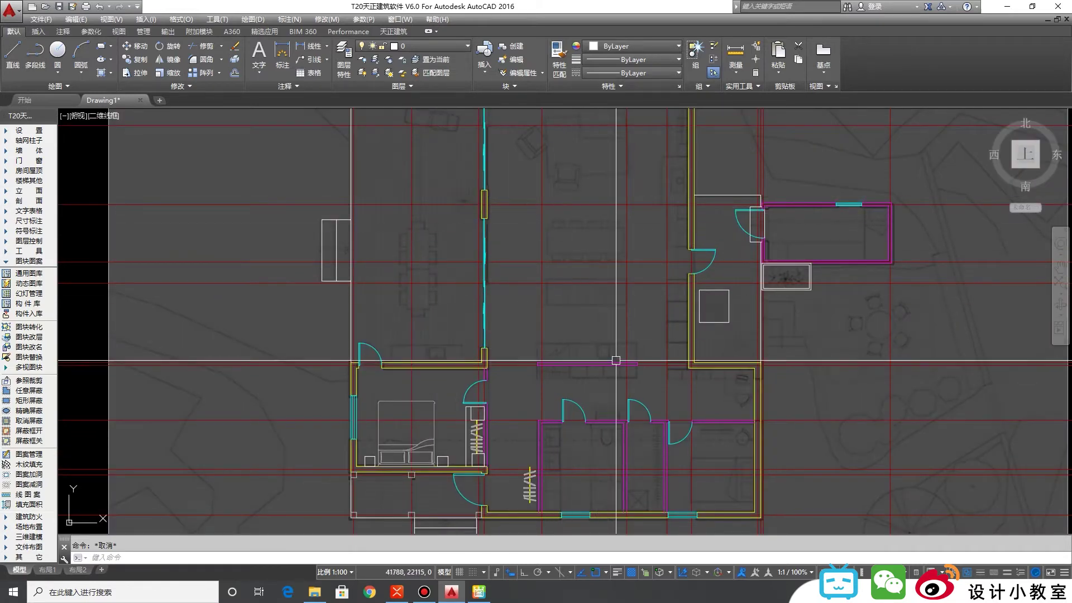
middle_drag(589, 182, 588, 251)
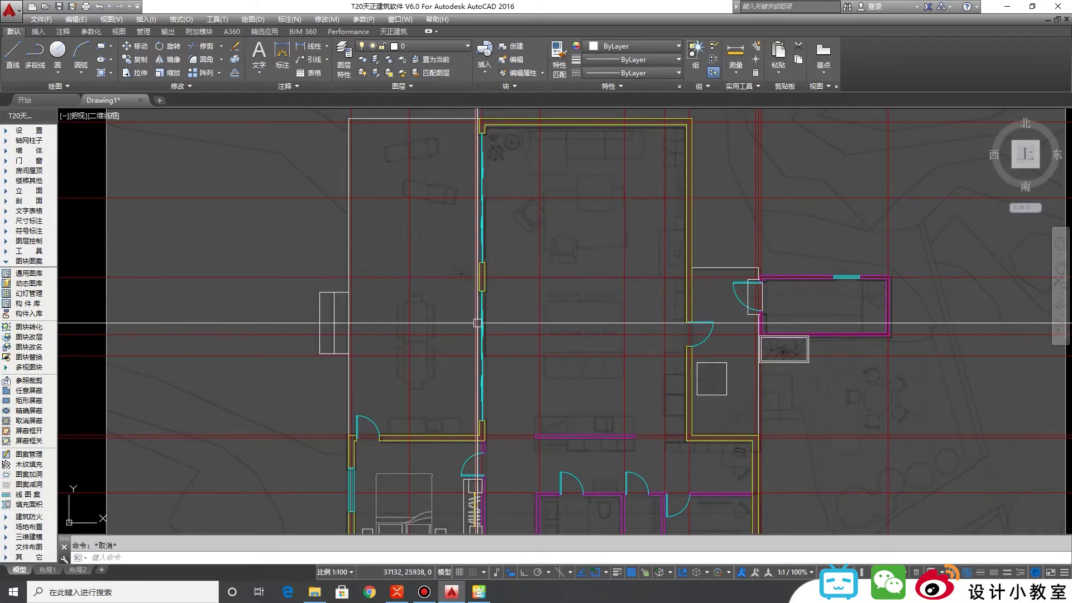
scroll(558, 309, down, 4)
scroll(659, 454, up, 4)
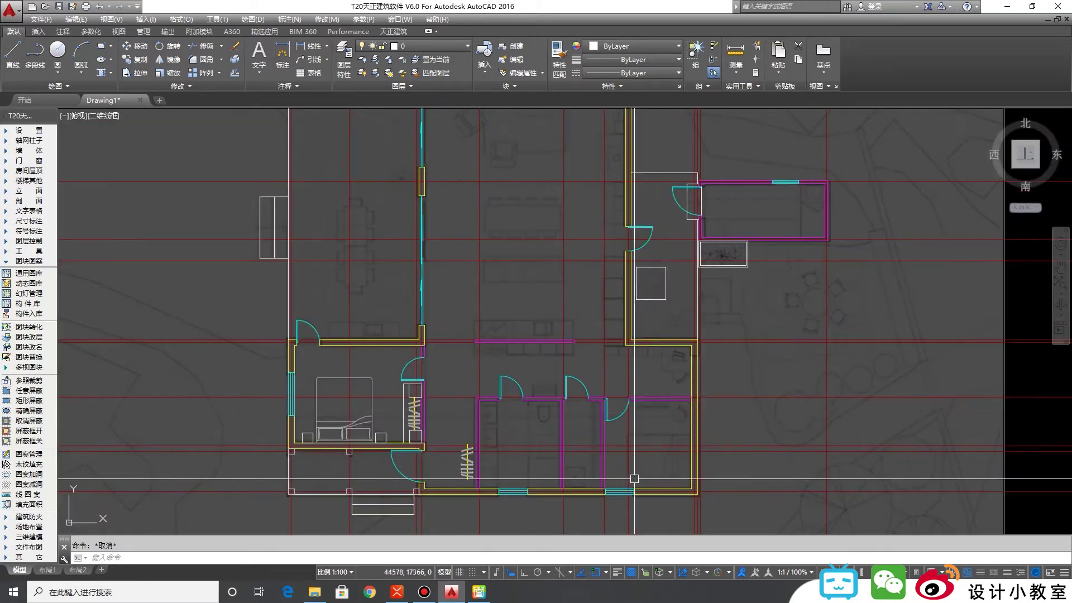
scroll(670, 479, up, 2)
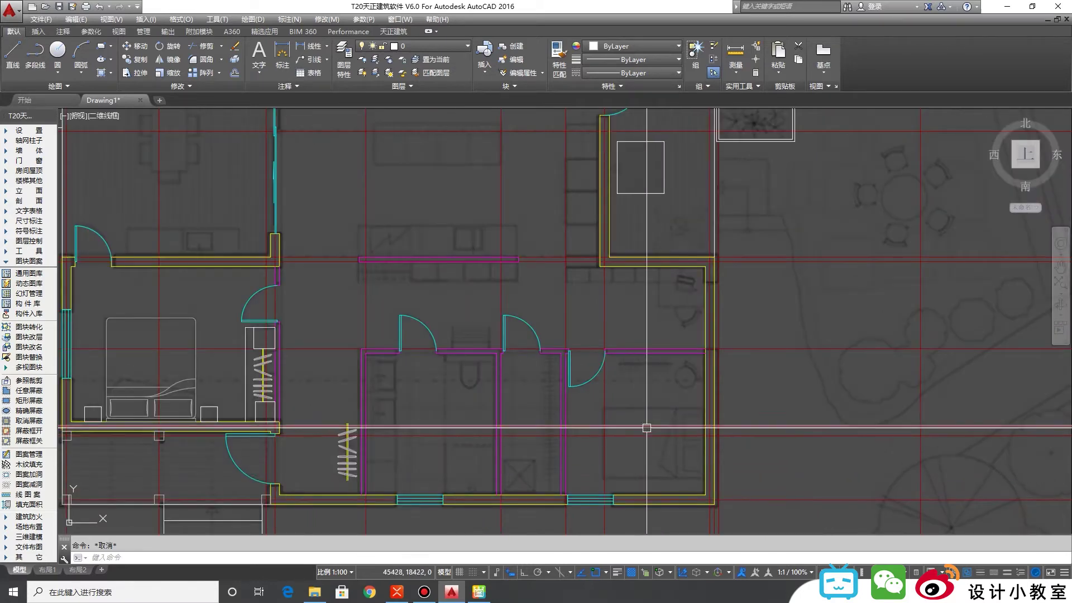
scroll(552, 391, down, 2)
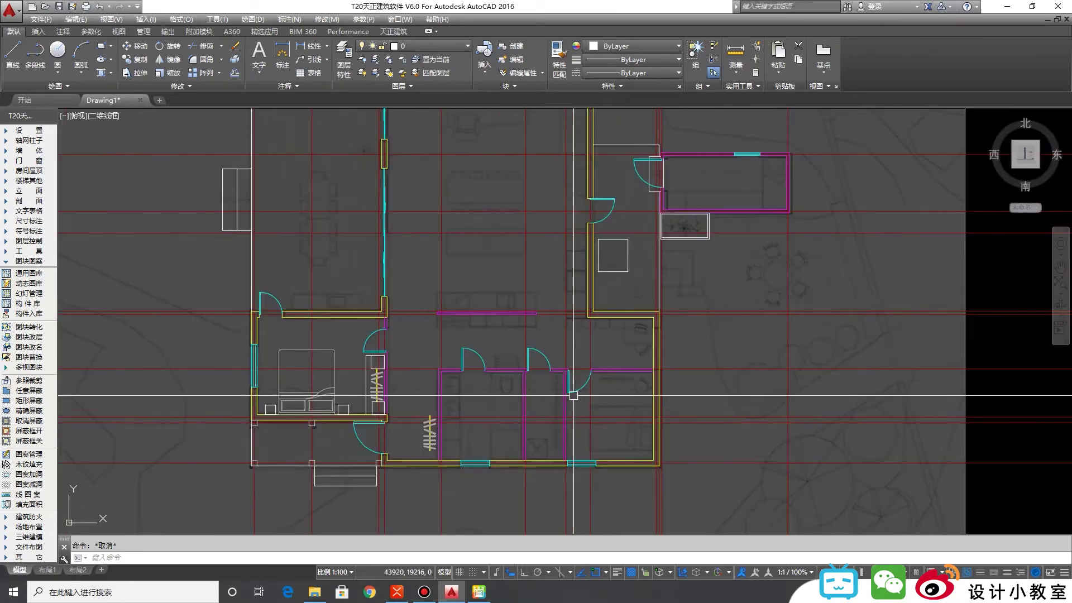
middle_drag(634, 326, 618, 428)
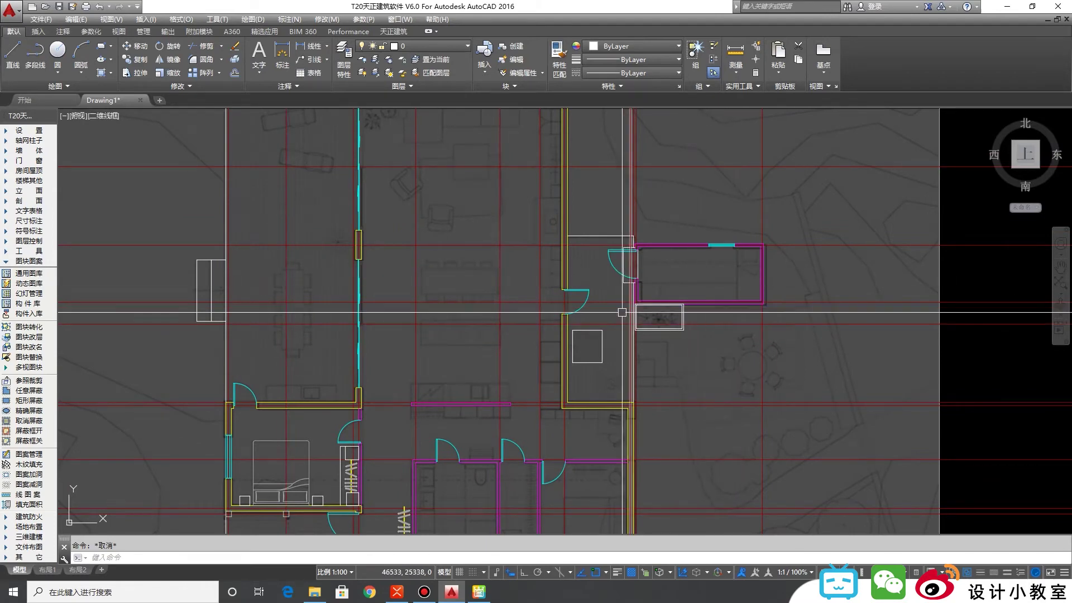
scroll(692, 274, up, 2)
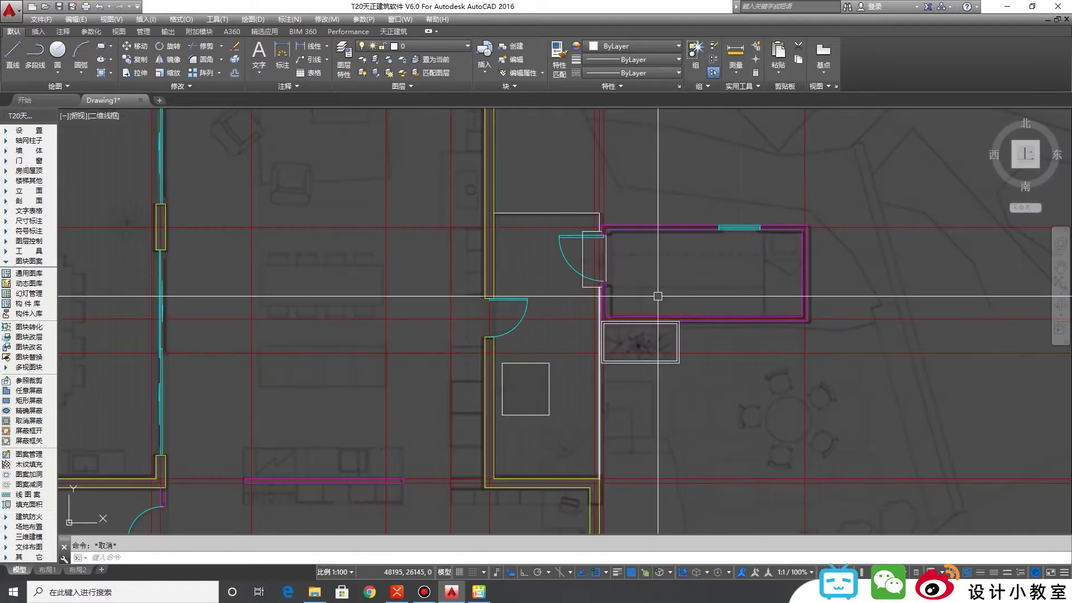
scroll(657, 296, down, 5)
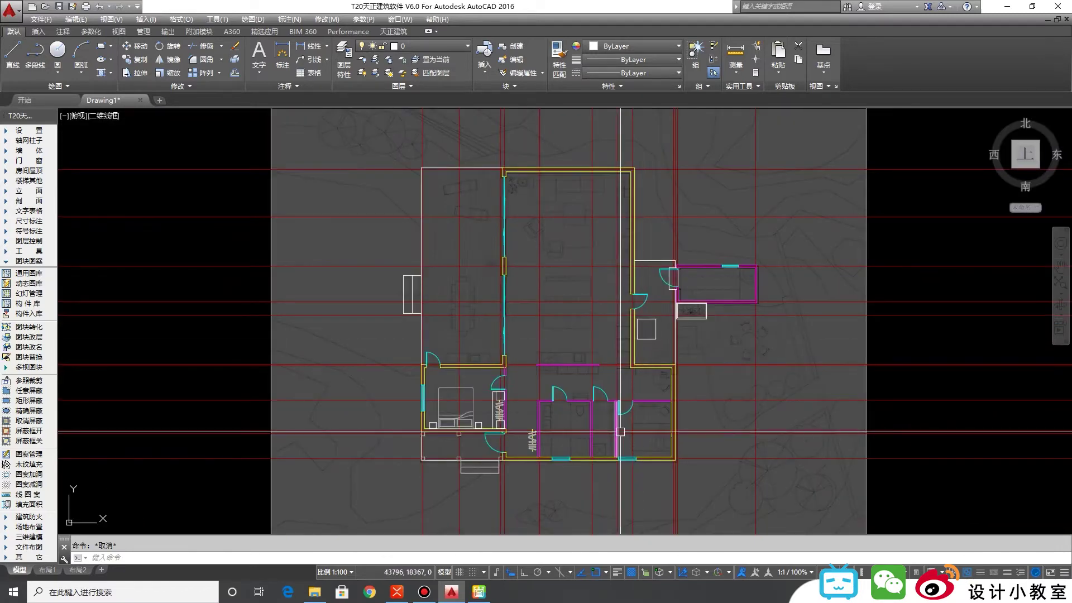
scroll(620, 431, up, 4)
scroll(742, 438, down, 1)
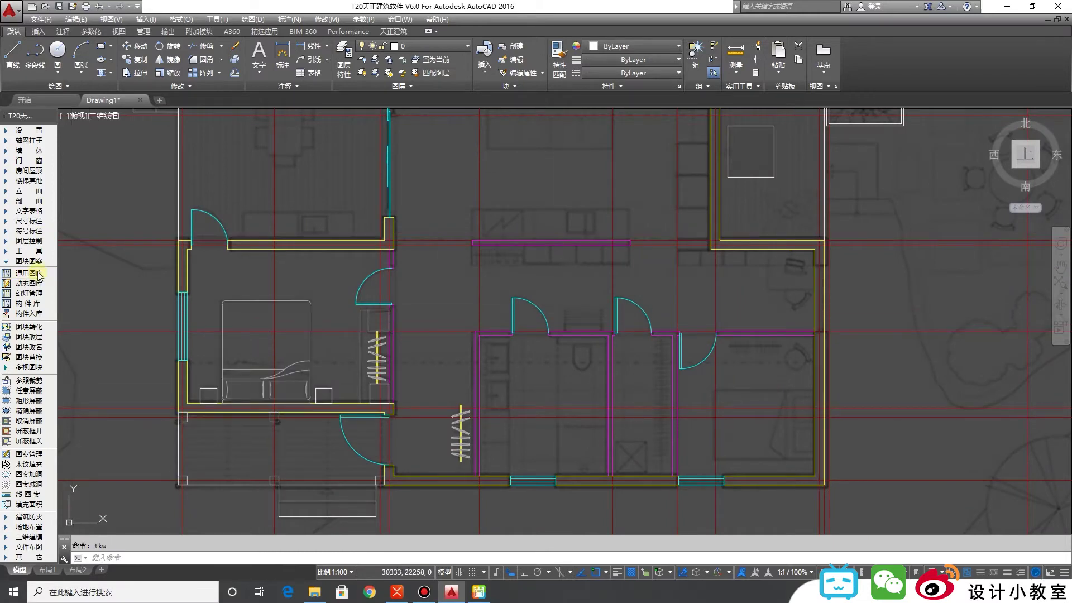
Step: Insert a 双人床 double bed from the library, rotated, against the right bedroom's east wall
click(39, 273)
click(218, 303)
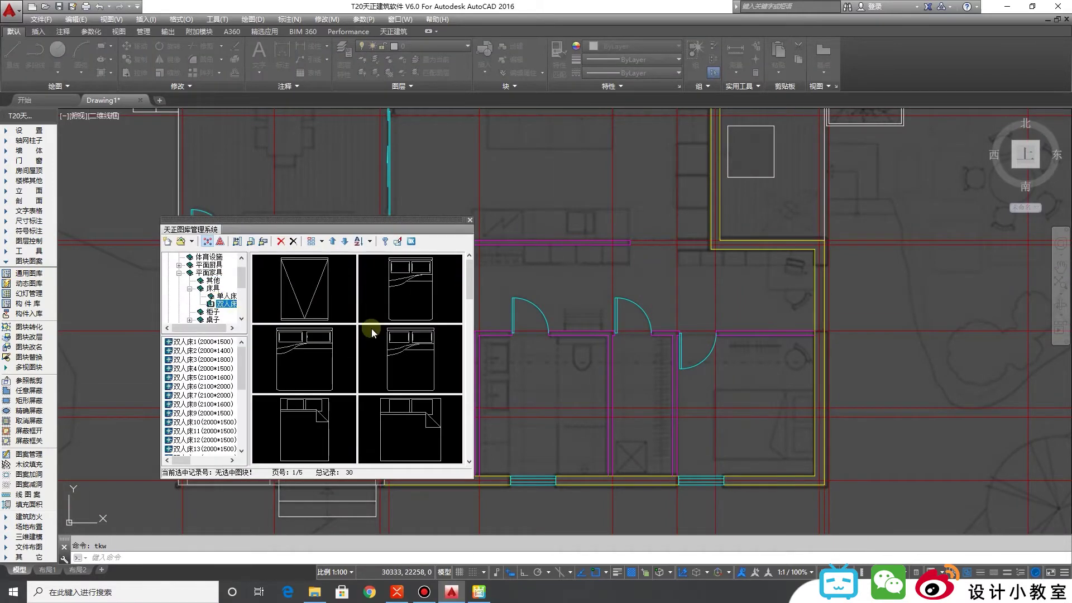
double_click(414, 300)
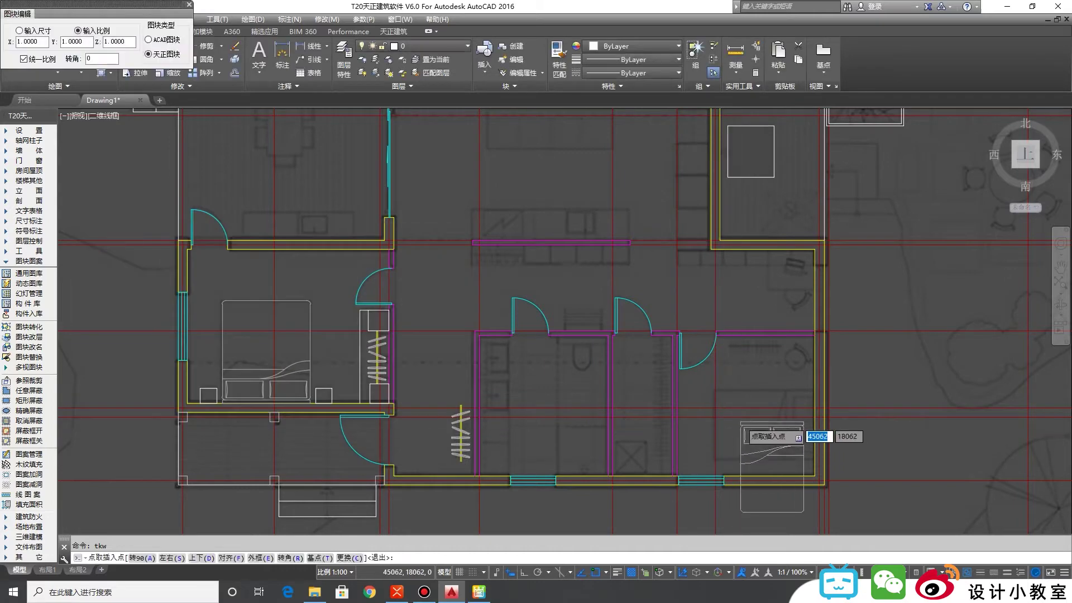
scroll(795, 392, up, 4)
key(a)
scroll(776, 433, down, 2)
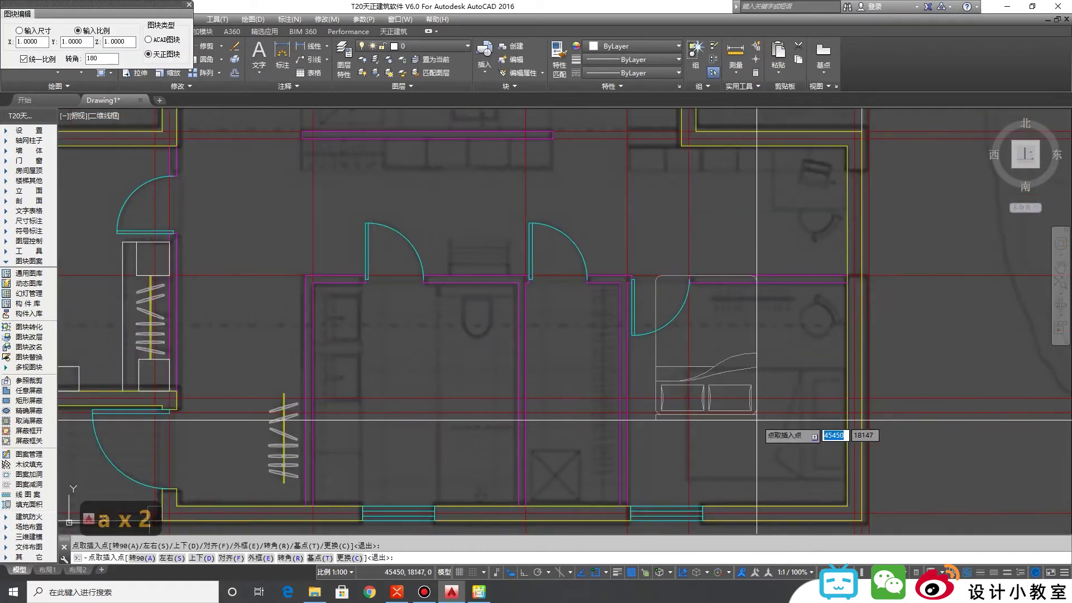
key(a)
click(847, 370)
key(space)
Step: Select the new bed, start stretching its corner, then cancel and pan back to the right-hand rooms
click(728, 471)
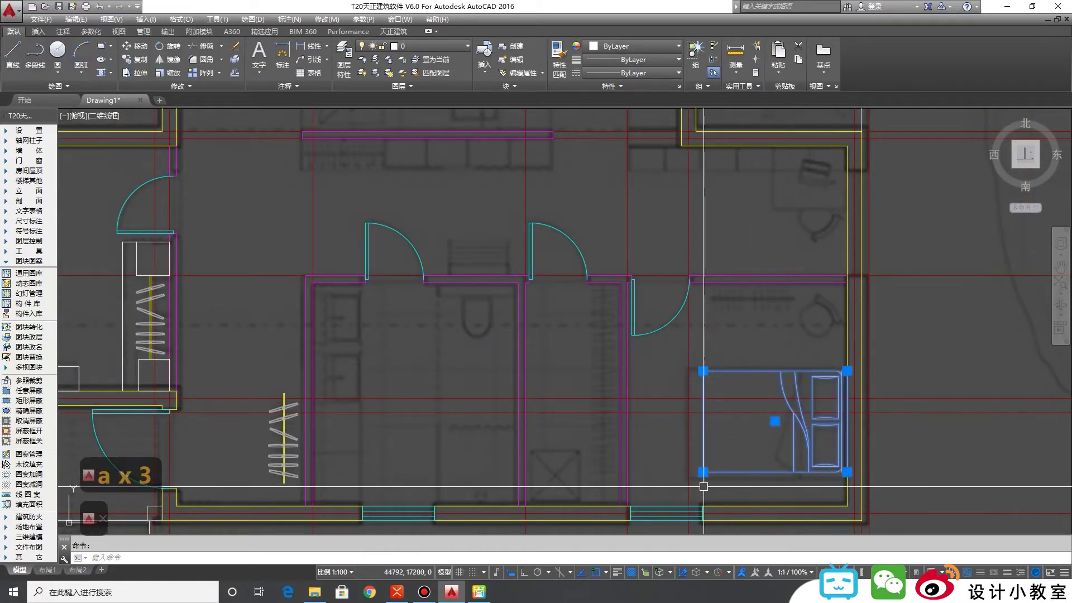
scroll(703, 486, up, 6)
click(703, 431)
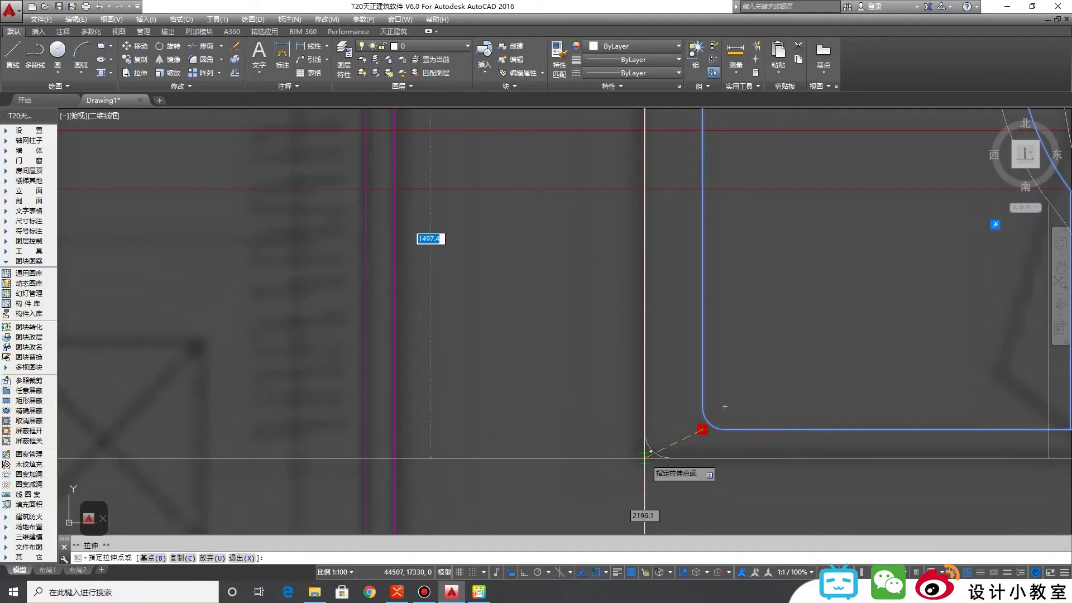
scroll(665, 450, down, 5)
scroll(720, 469, down, 3)
key(Escape)
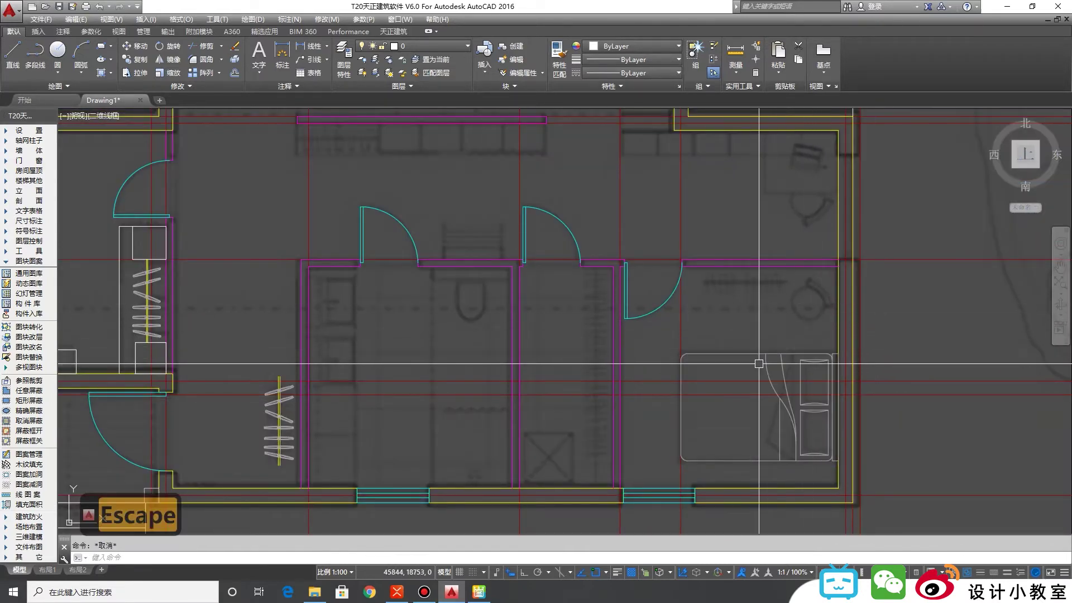
middle_drag(280, 382, 474, 425)
scroll(474, 425, down, 2)
scroll(513, 386, down, 2)
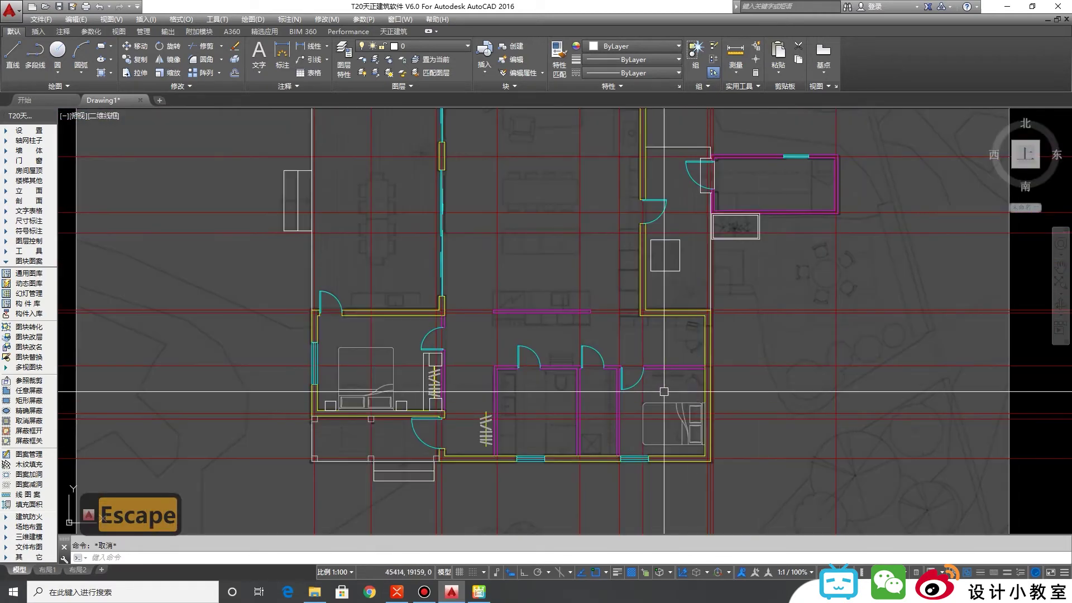
scroll(658, 383, up, 4)
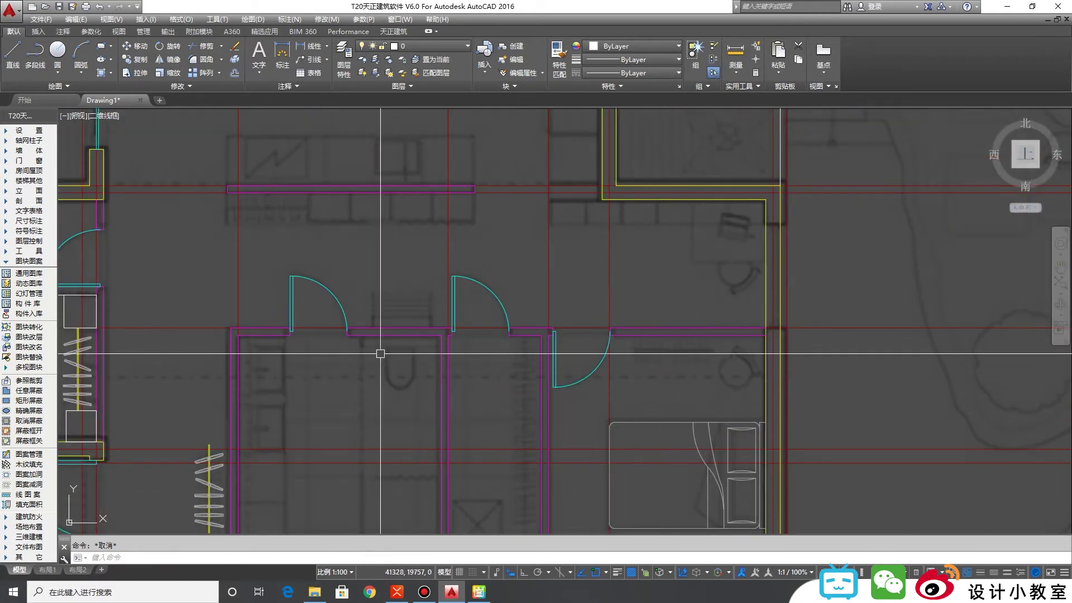
scroll(237, 368, down, 2)
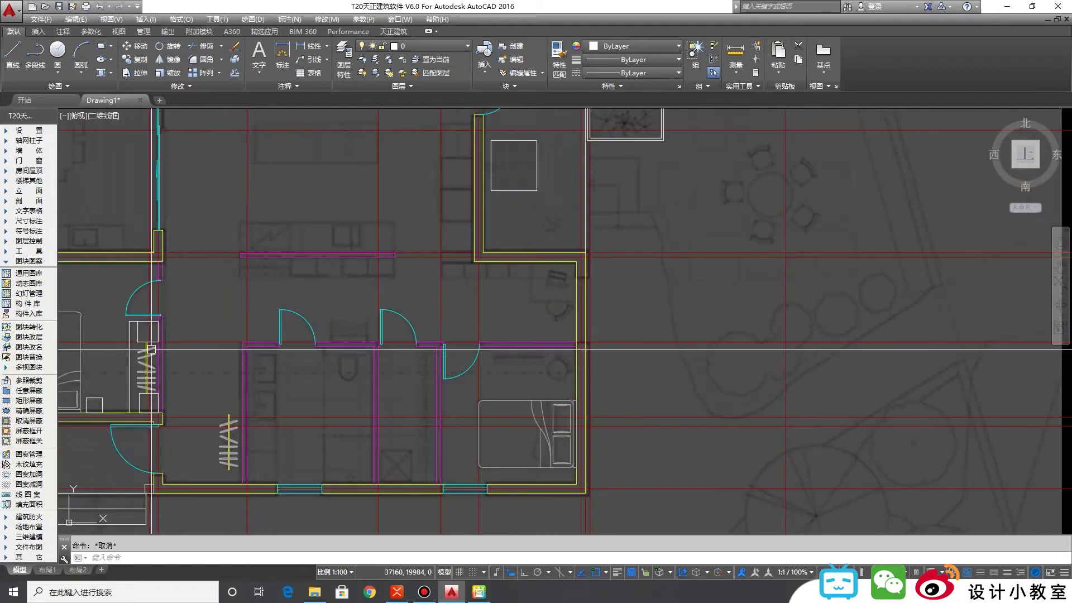
Step: Insert another clothes hanger block from the furniture library near the bed
click(29, 273)
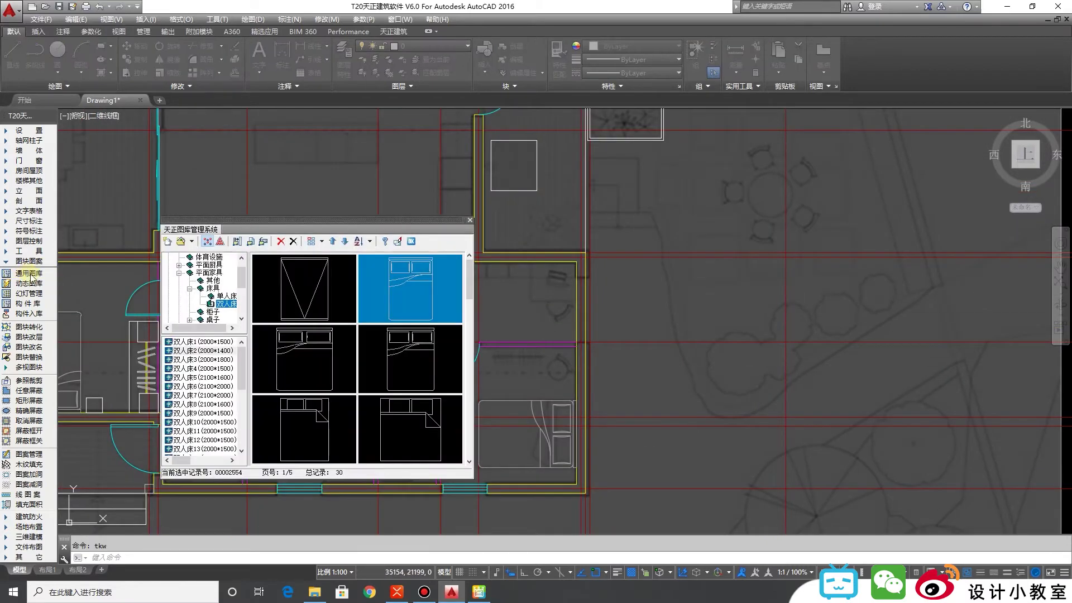
click(212, 280)
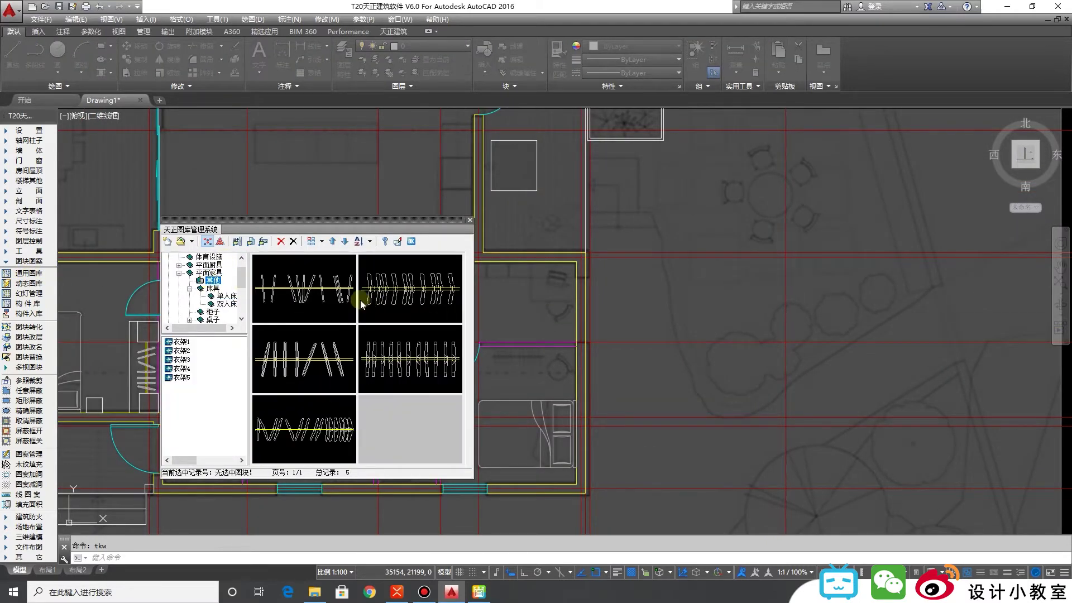
double_click(321, 290)
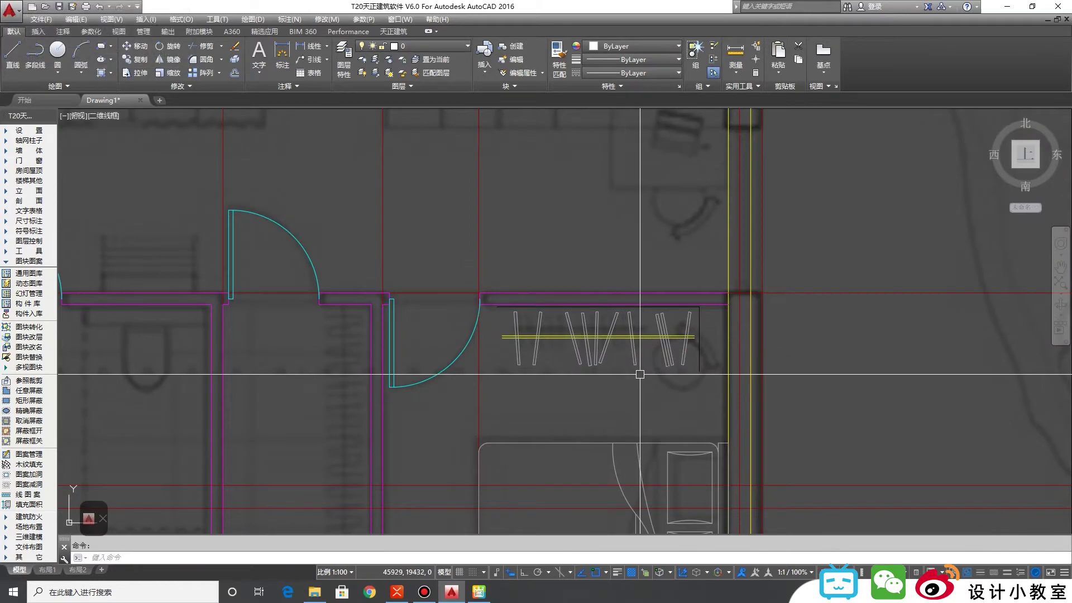
click(647, 357)
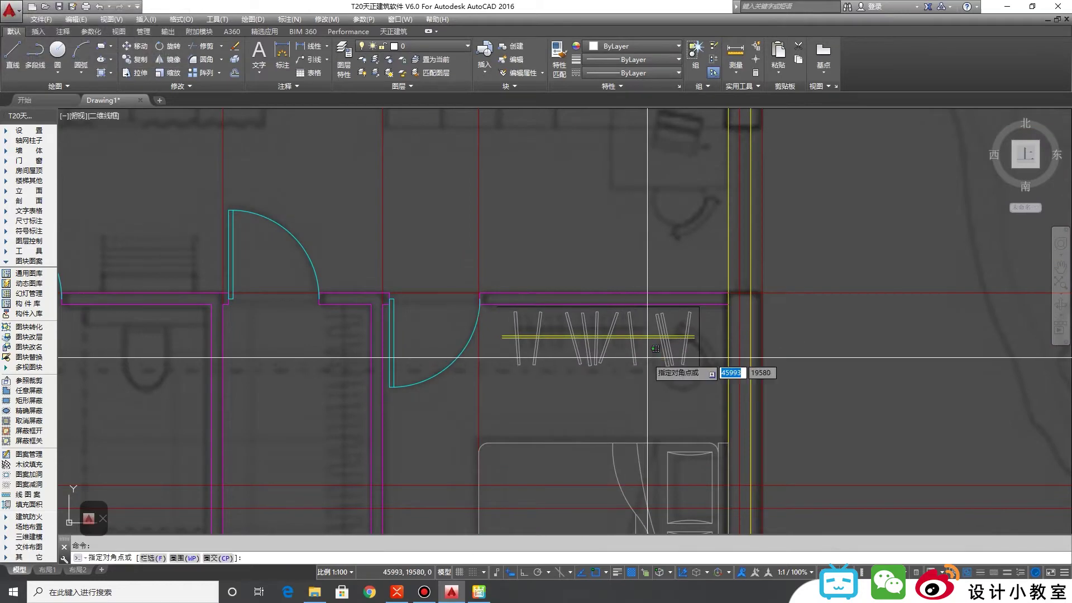
click(684, 343)
scroll(648, 362, up, 3)
scroll(658, 368, down, 5)
key(Escape)
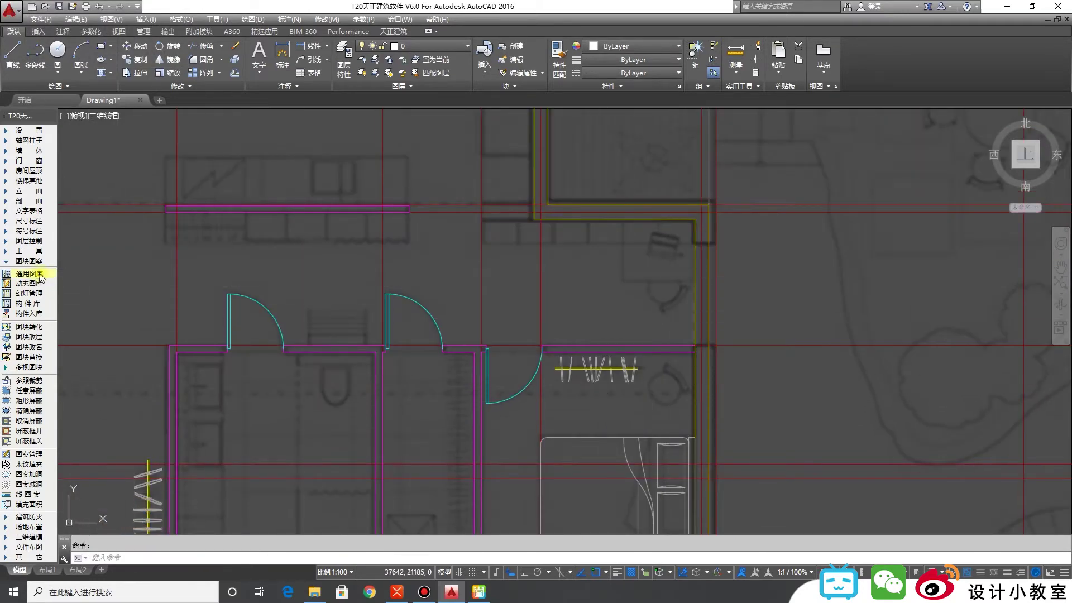
scroll(646, 382, up, 6)
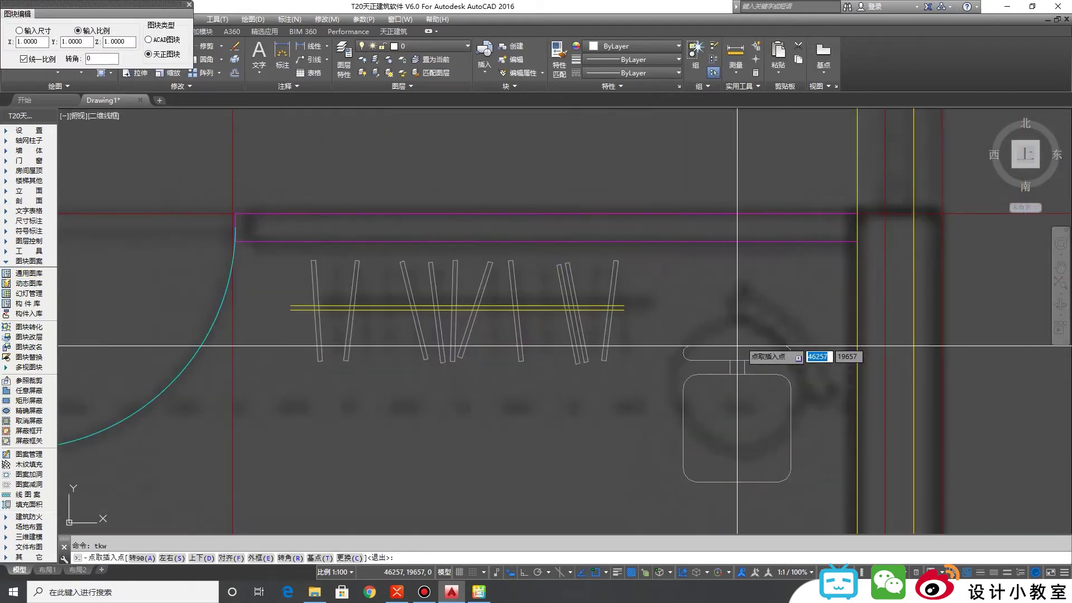
Step: Place a chair beside the hanger rail and rotate it with RO
click(773, 319)
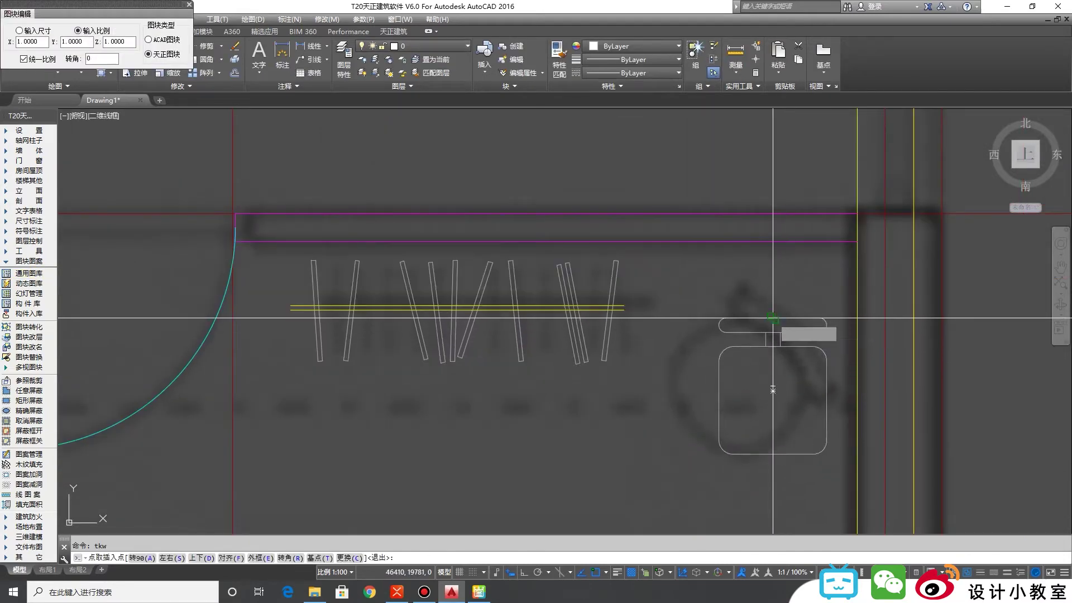
key(space)
click(787, 342)
click(766, 335)
text(r)
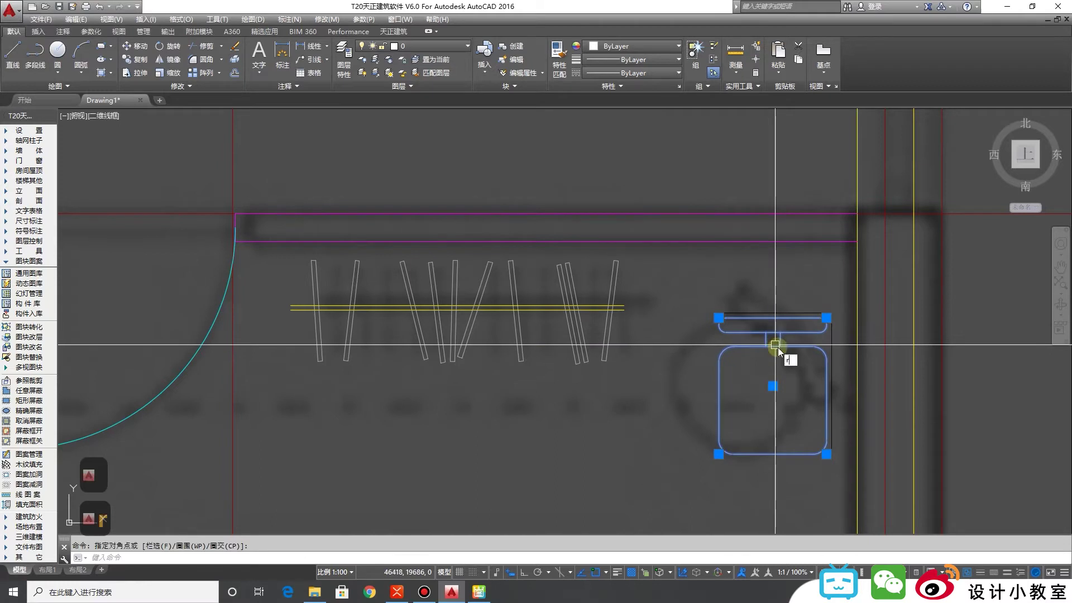
text(o)
key(Return)
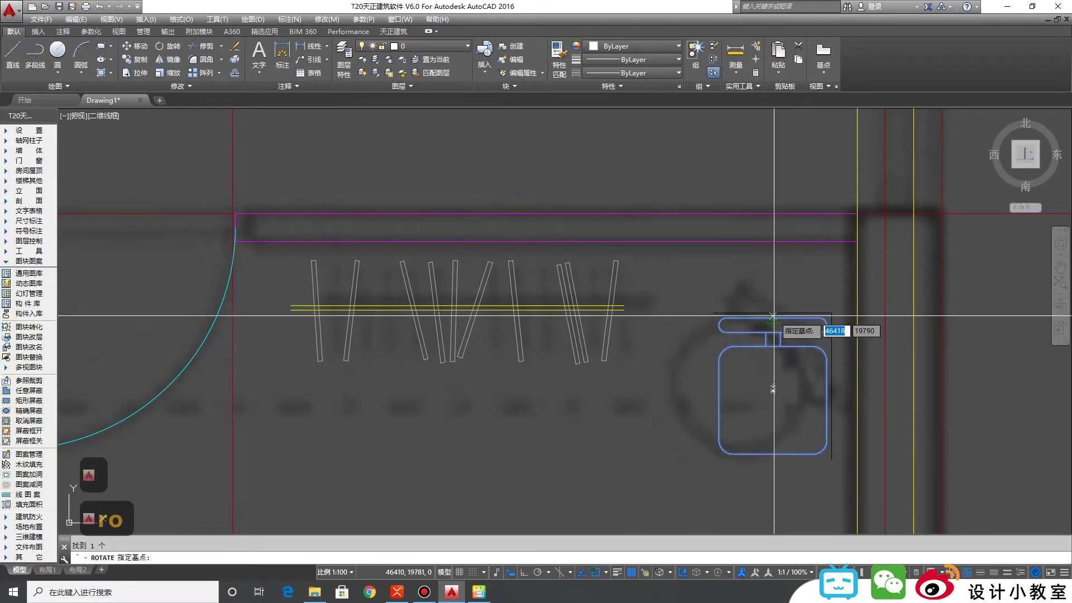
click(774, 316)
scroll(860, 358, down, 6)
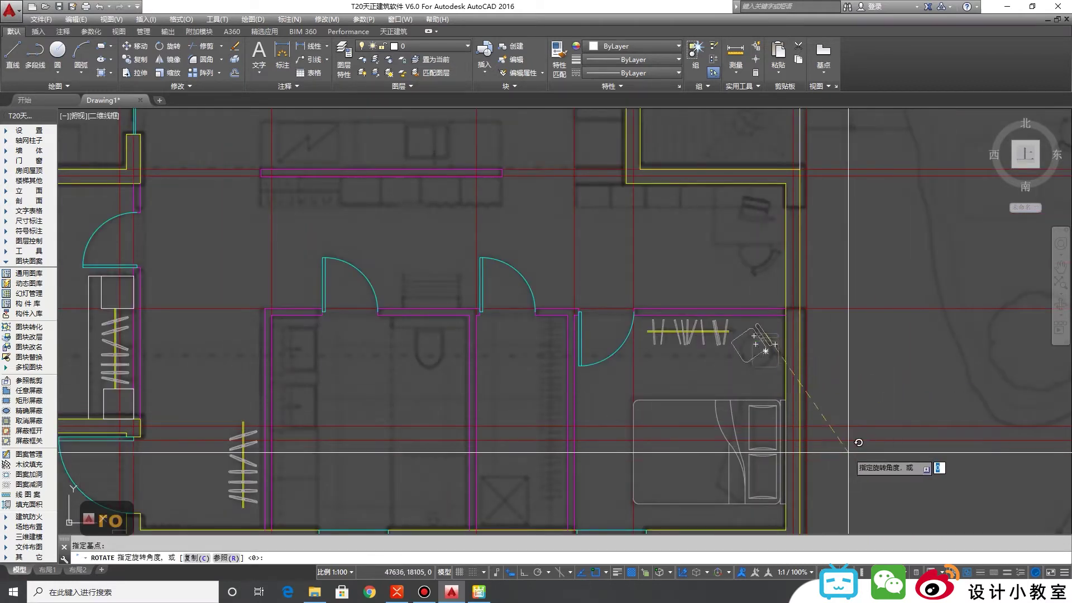
click(766, 358)
scroll(765, 359, up, 2)
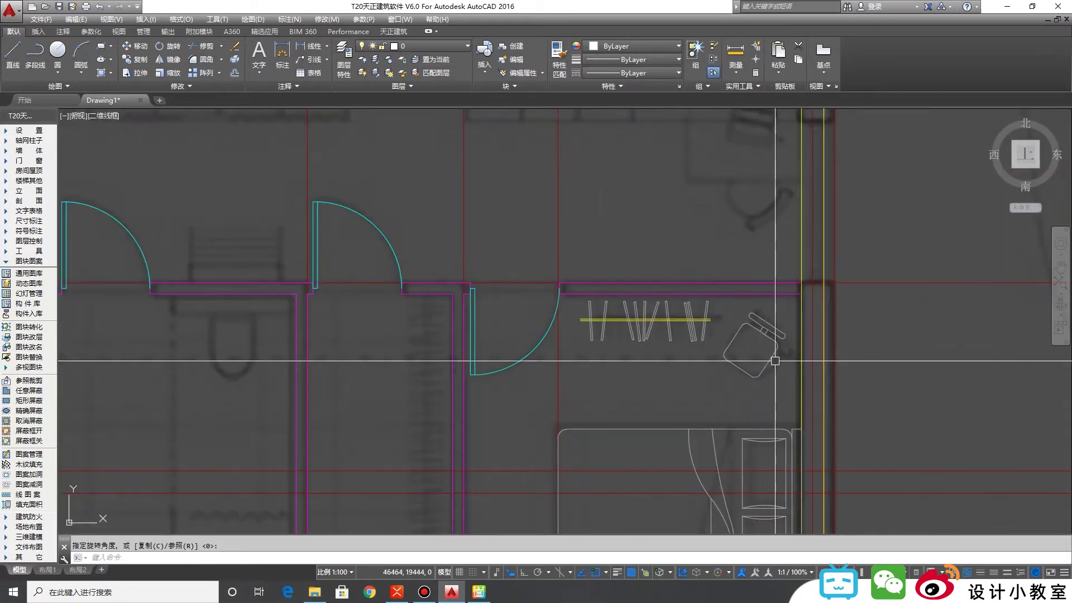
Step: Move the rotated chair into position in the bedroom
text(m)
key(Return)
click(776, 361)
click(780, 361)
middle_drag(763, 373, 744, 390)
scroll(775, 338, down, 4)
scroll(772, 316, up, 3)
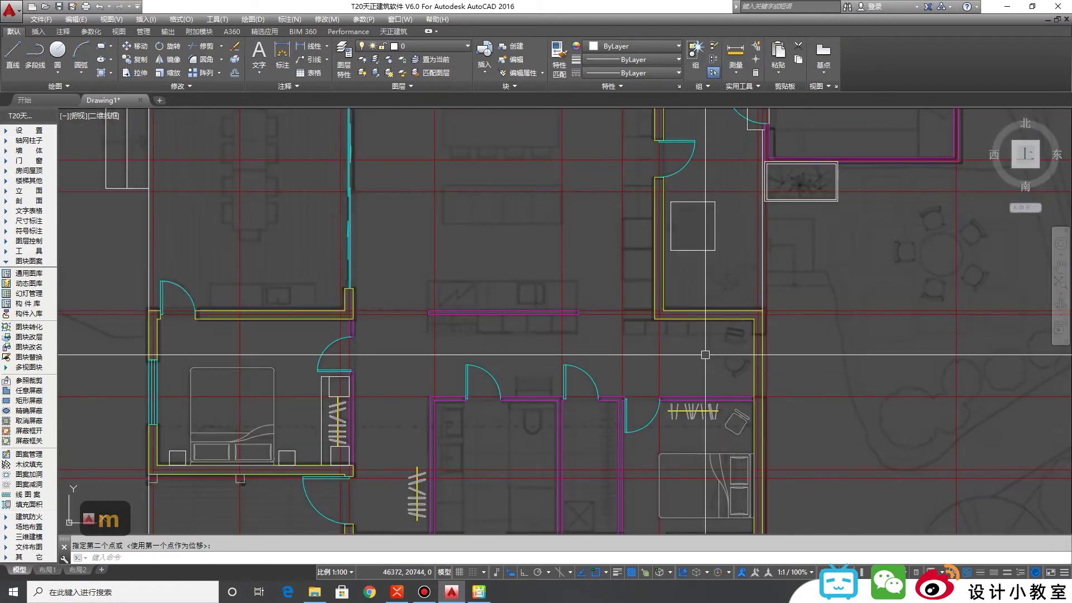
scroll(822, 328, up, 2)
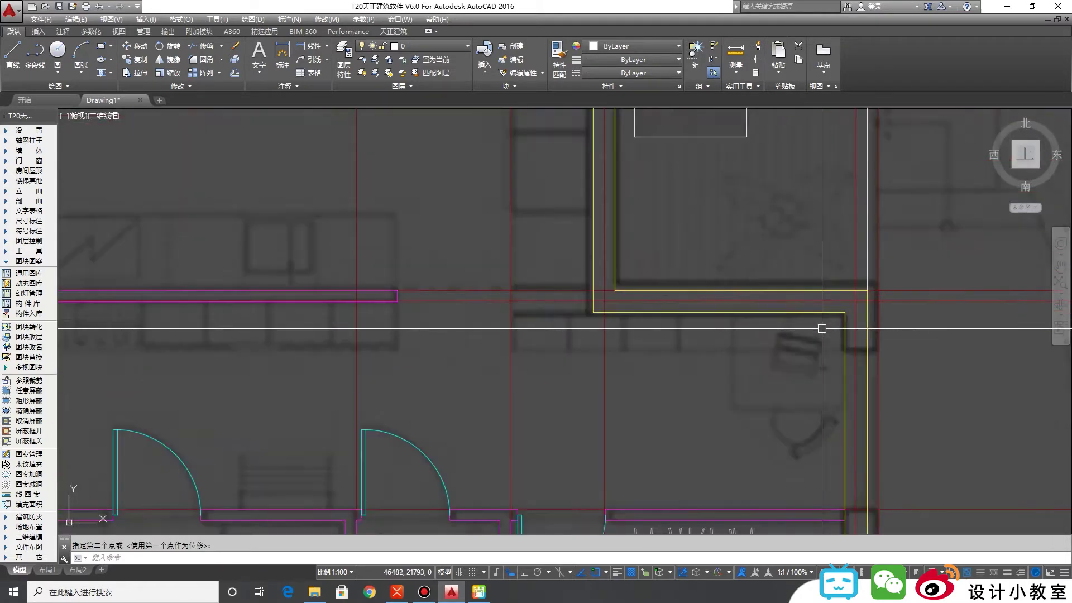
scroll(873, 359, down, 3)
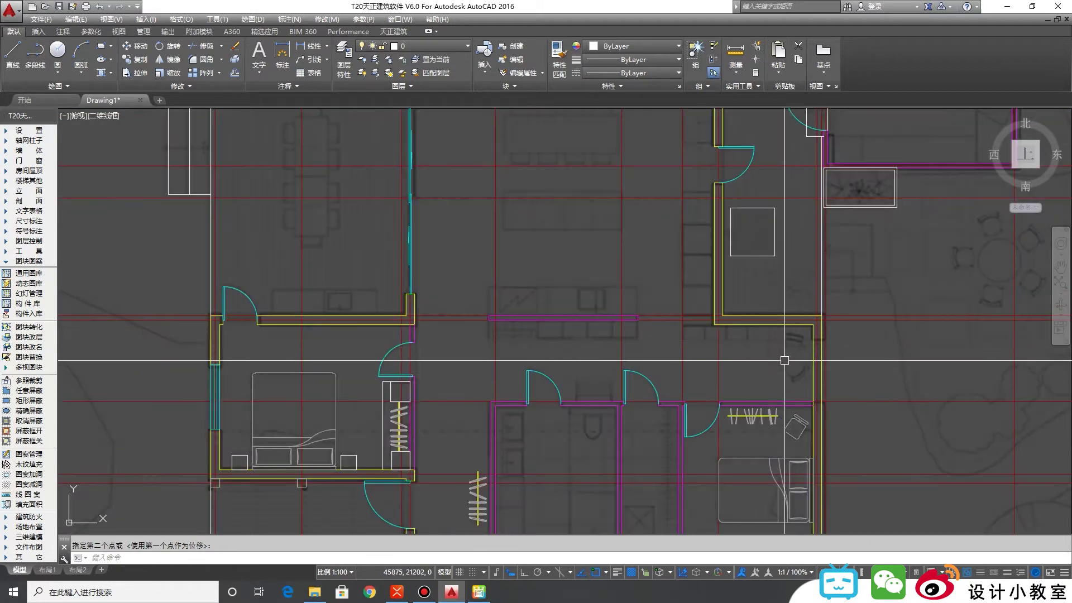
scroll(873, 359, up, 4)
scroll(804, 351, down, 4)
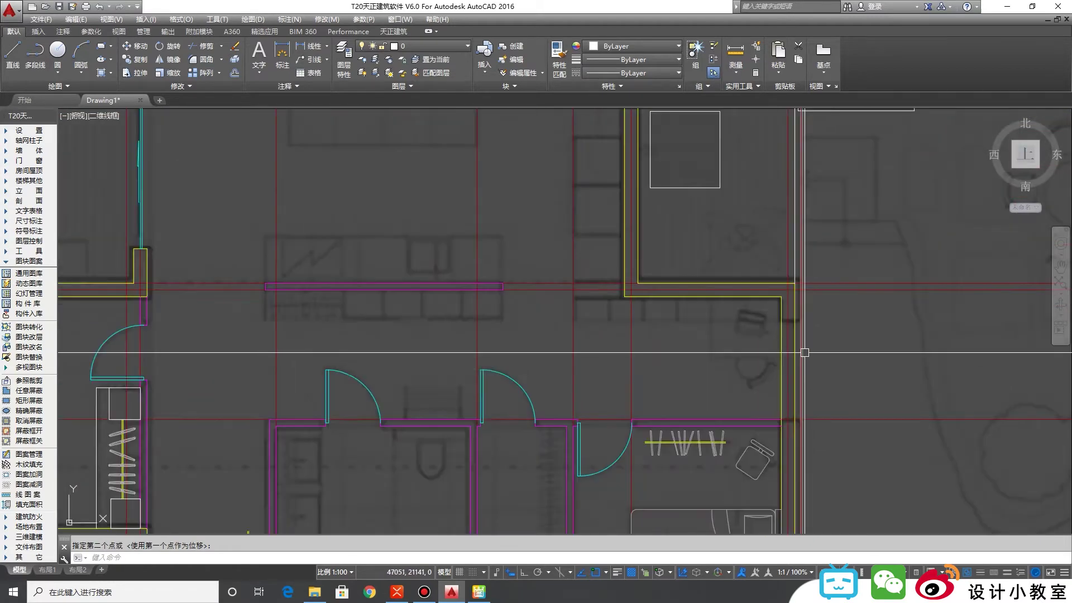
middle_drag(793, 370, 653, 390)
Step: Check the reference floor-plan image, then return to the drawing window
click(479, 592)
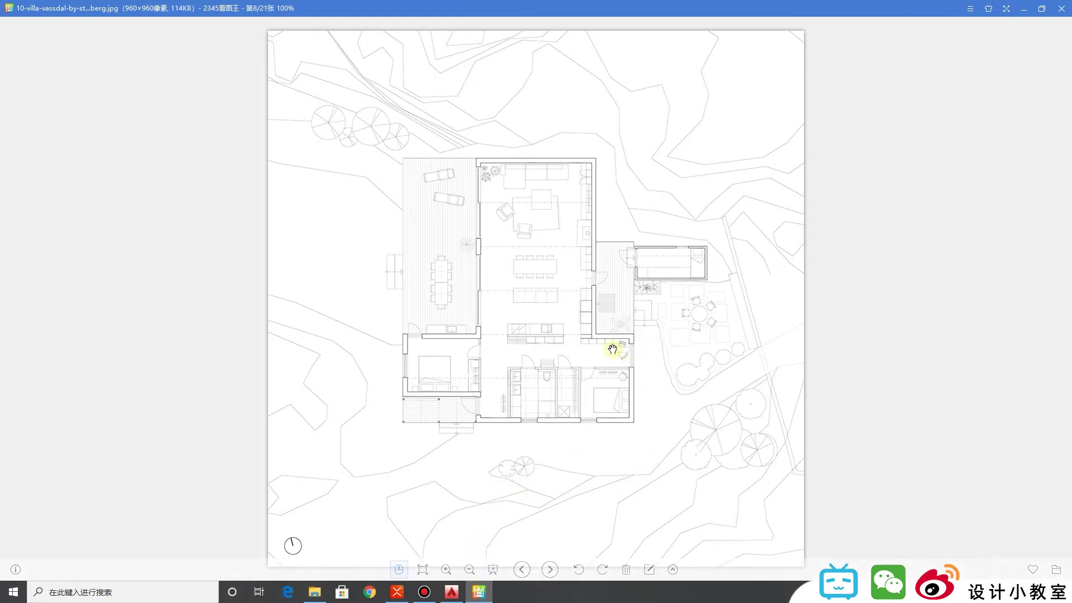
click(478, 593)
click(452, 595)
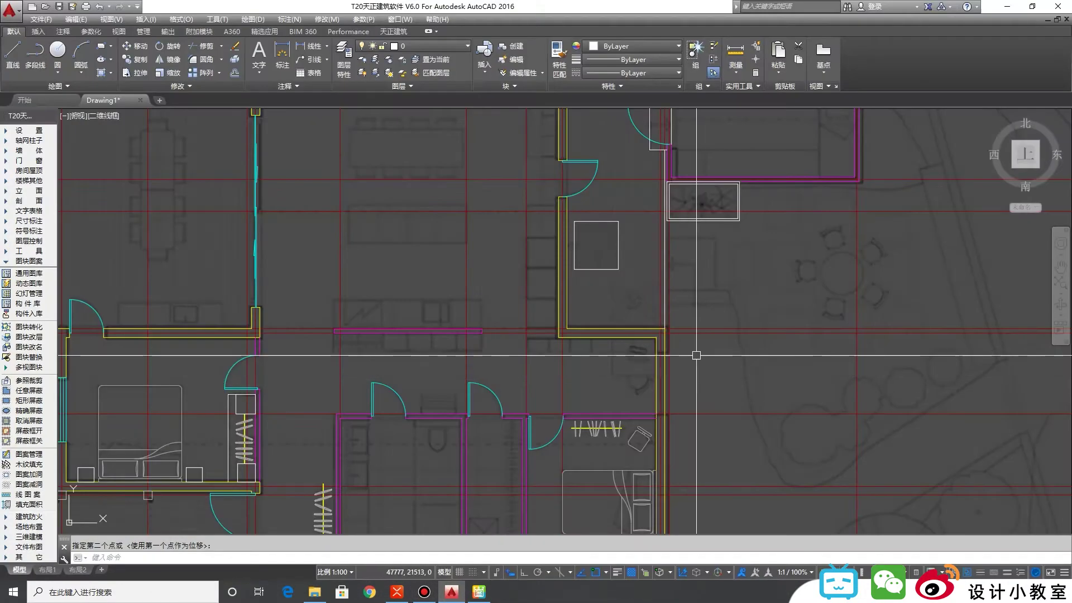
Step: Place a window in the short right-hand wall
scroll(630, 363, up, 2)
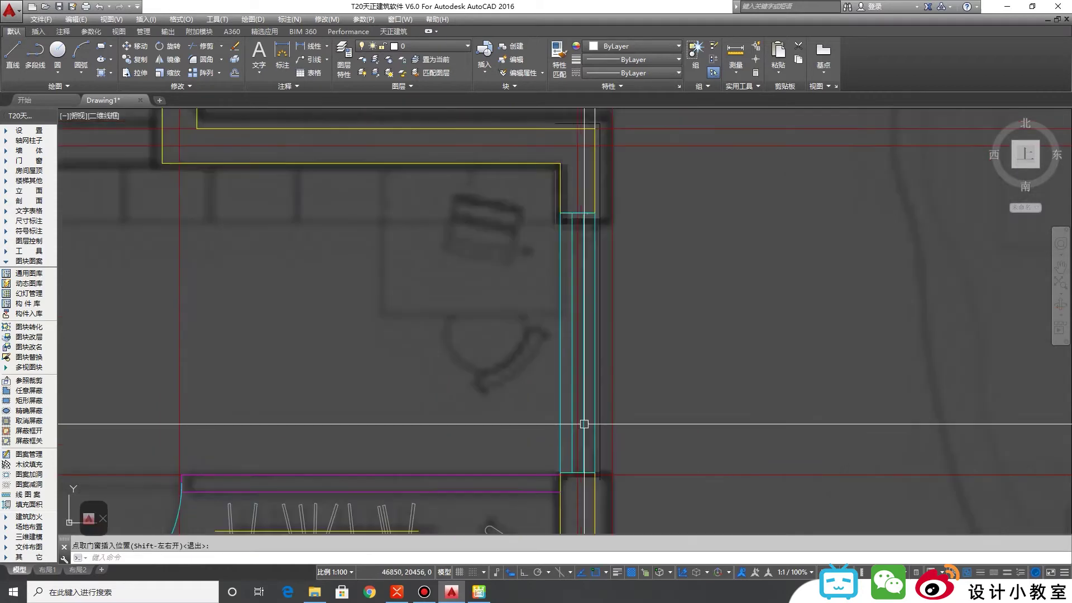
click(562, 432)
scroll(675, 412, up, 3)
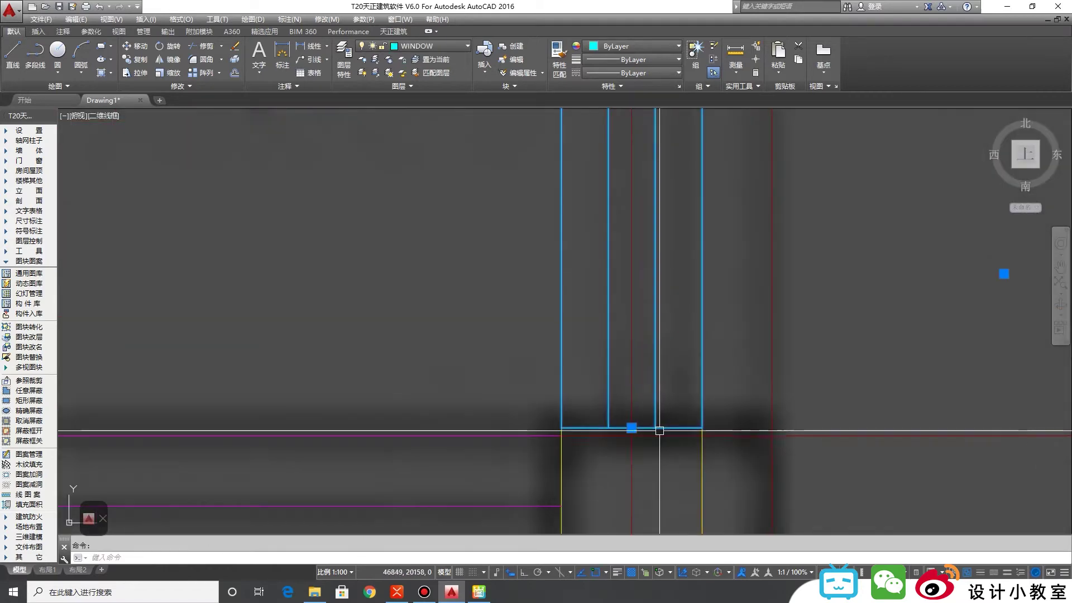
key(Escape)
scroll(618, 378, down, 5)
scroll(559, 353, up, 2)
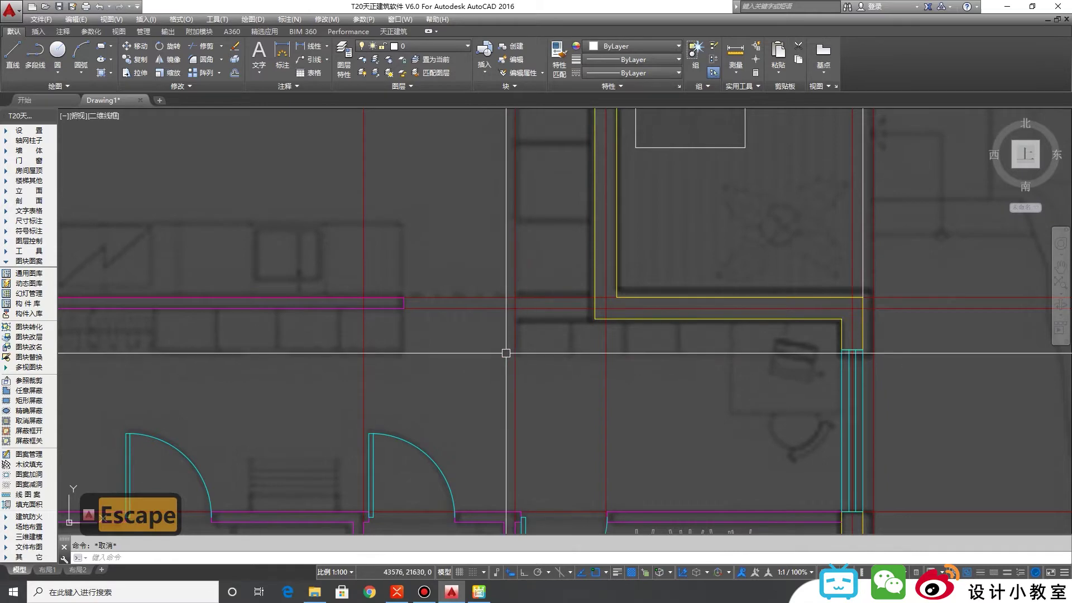
scroll(522, 368, down, 2)
middle_drag(525, 373, 558, 389)
scroll(698, 374, up, 2)
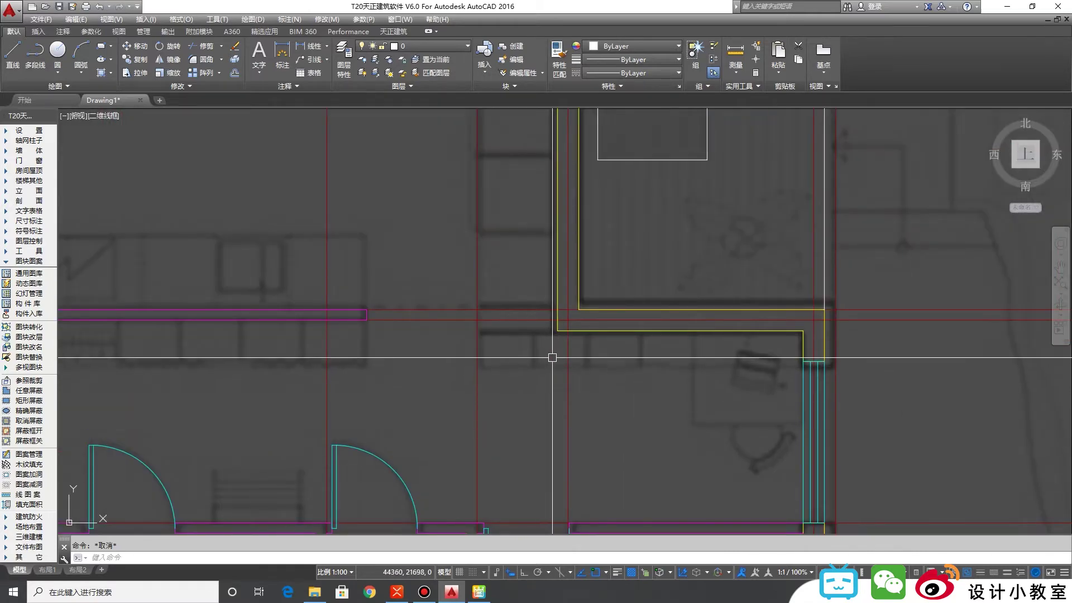
Step: Trace the kitchen counter outline with PLINE, starting at the wall corner
text(pl;)
key(BackSpace)
key(BackSpace)
key(BackSpace)
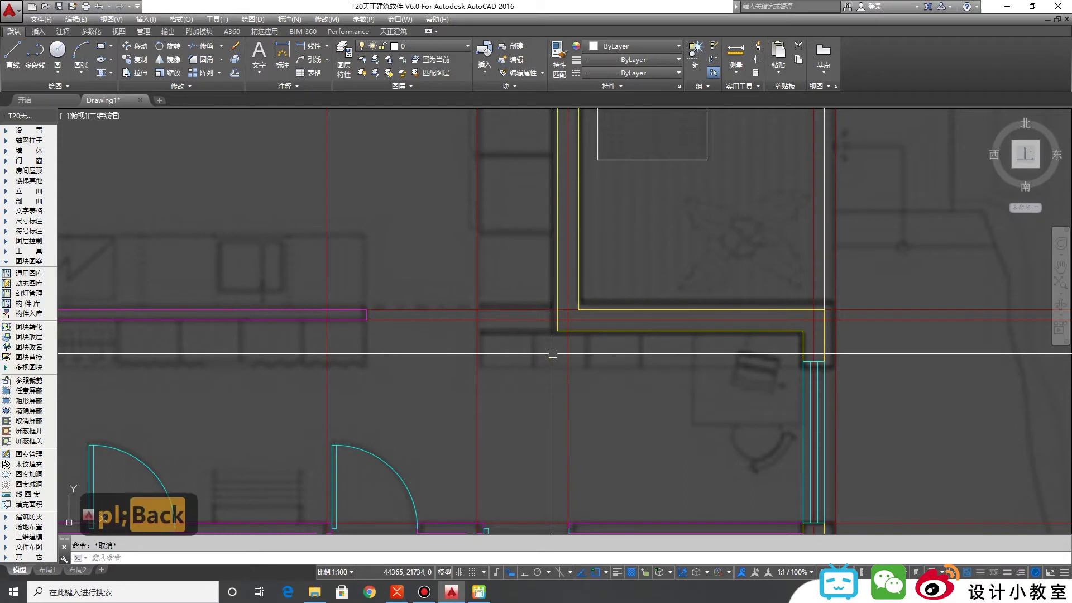
click(557, 330)
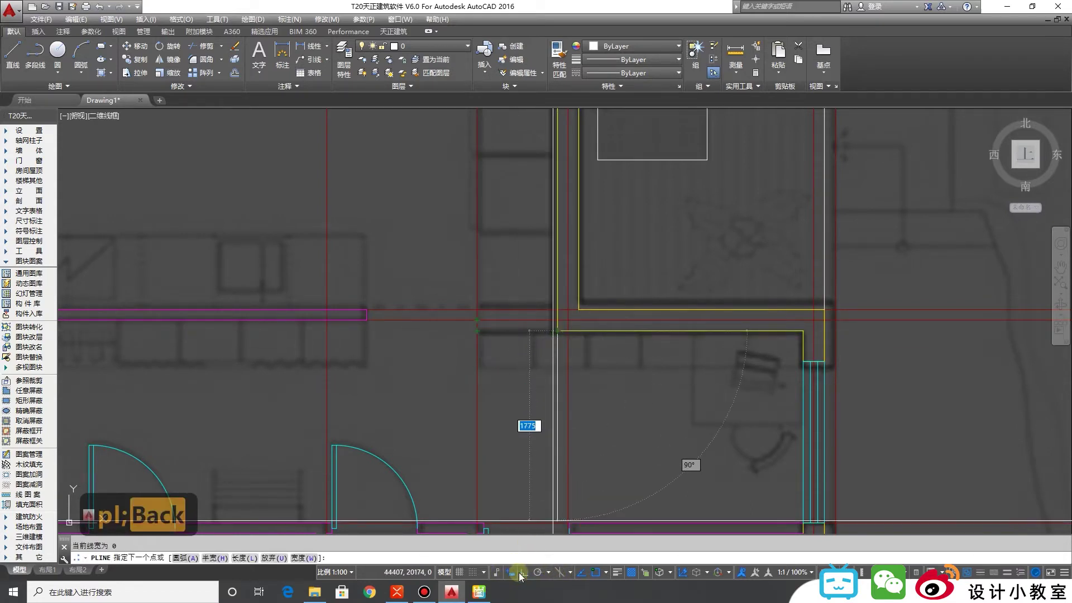
click(479, 331)
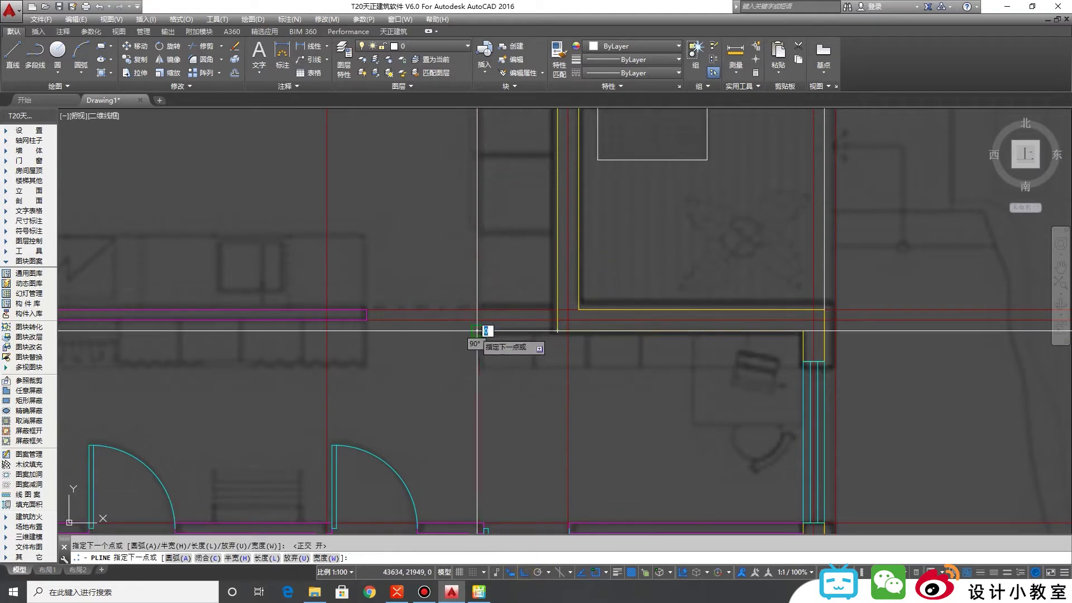
scroll(478, 364, up, 2)
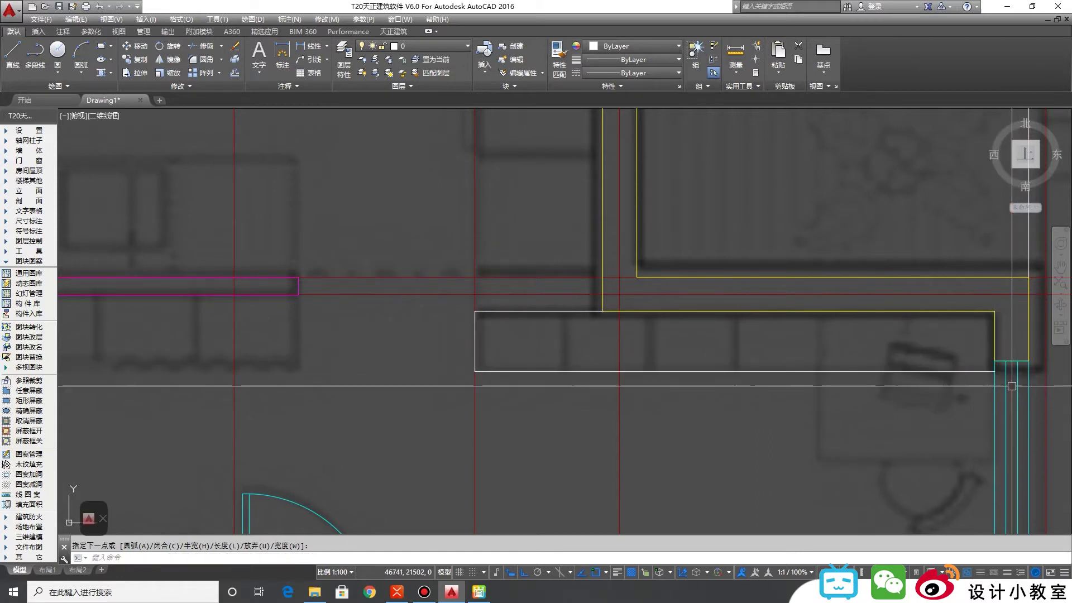
middle_drag(1012, 386, 832, 383)
scroll(810, 374, up, 3)
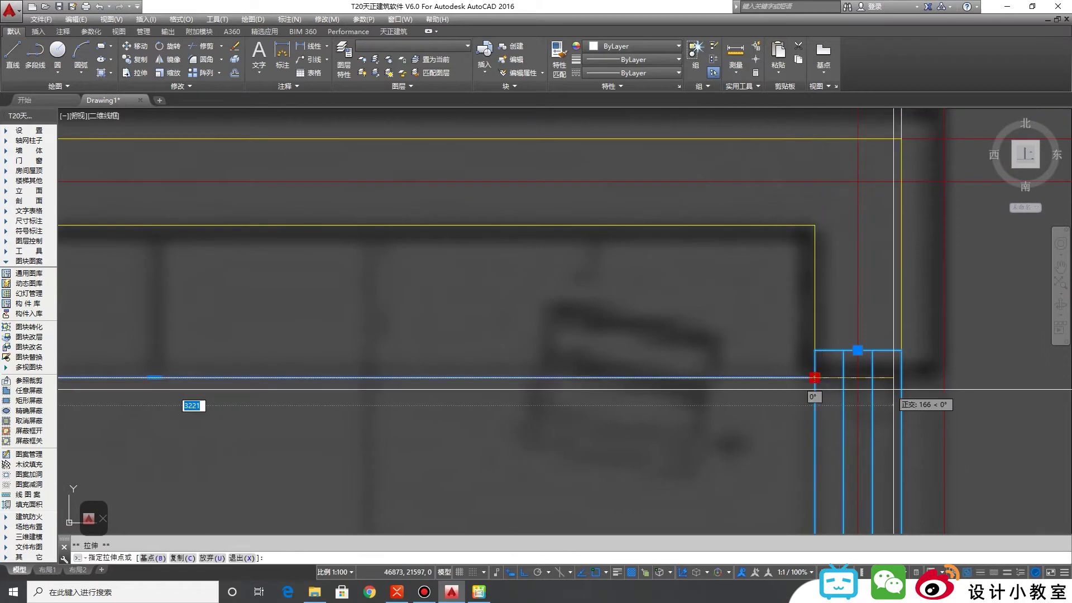
Step: Cancel the accidental grip stretch edits and recentre the view on the counter
key(Escape)
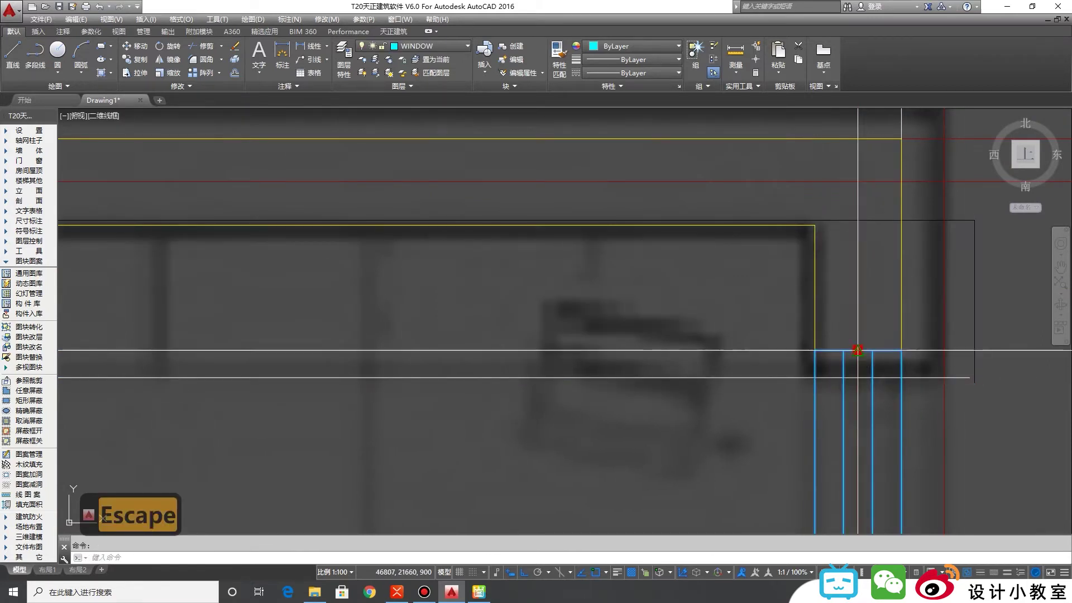
key(Escape)
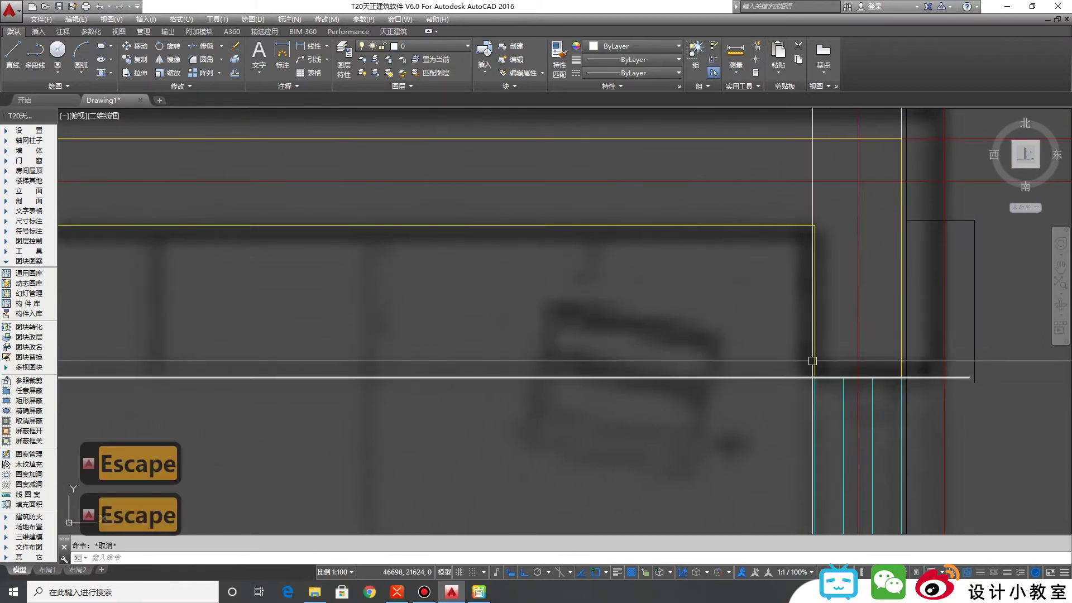
text(tr)
key(space)
key(space)
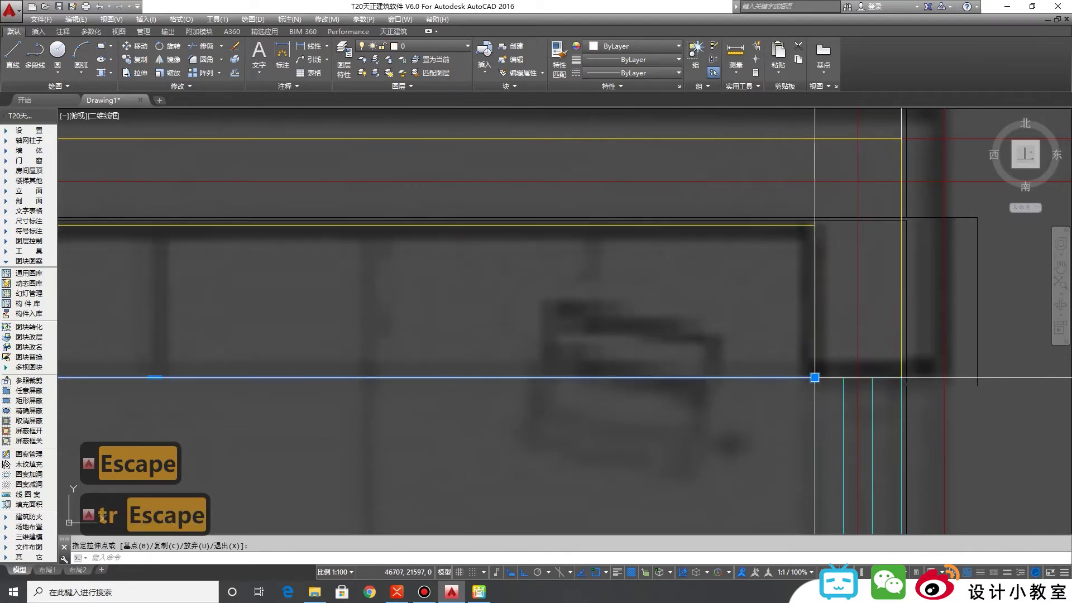
key(Escape)
scroll(776, 383, down, 2)
middle_drag(892, 386, 773, 350)
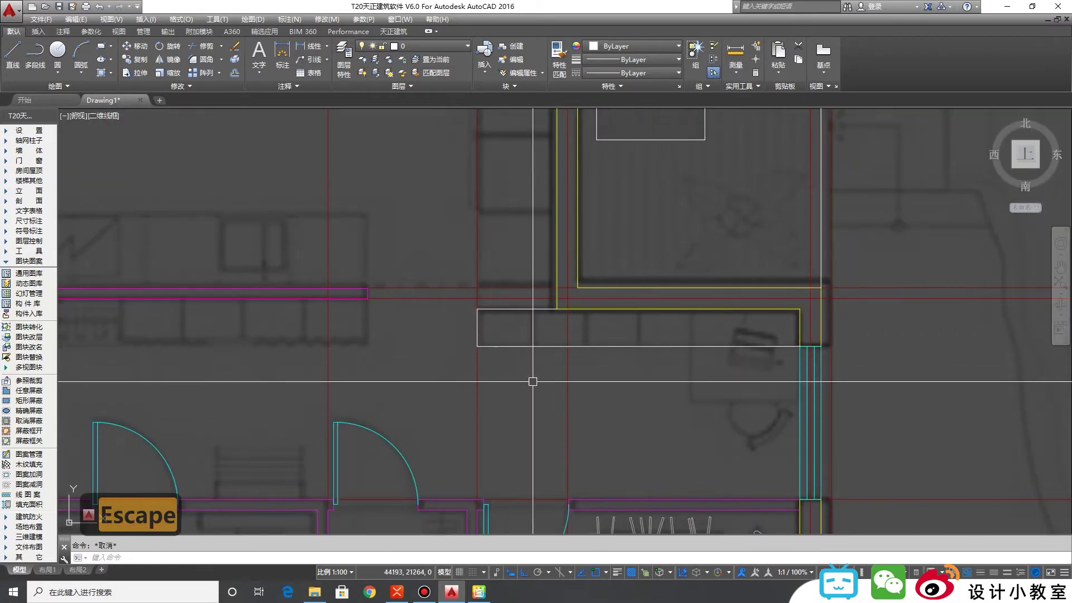
middle_drag(664, 345, 718, 376)
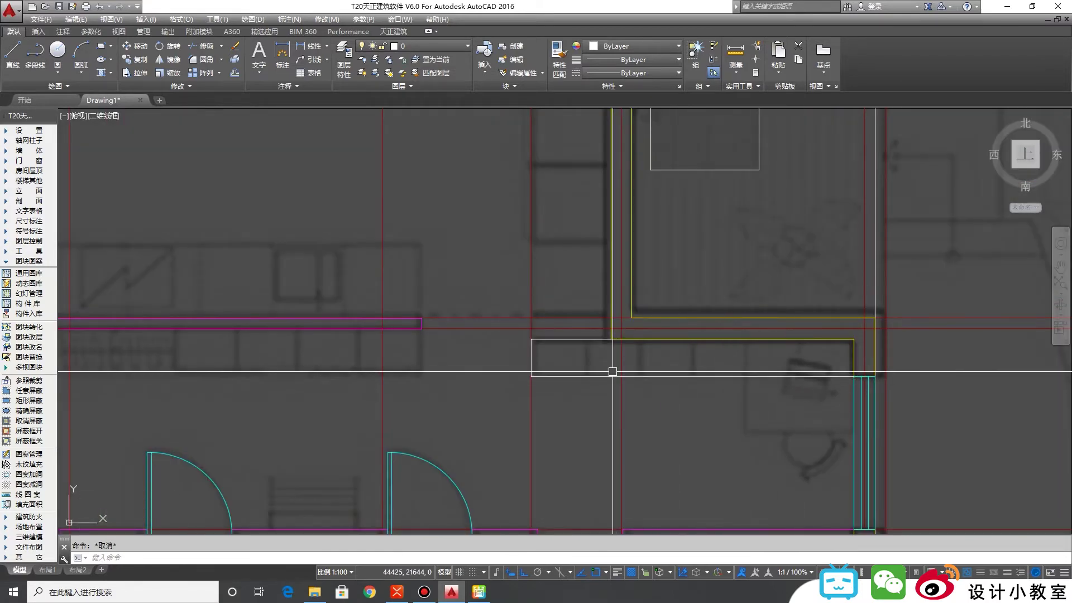
Step: Draw the long counter rectangle with RECTANG from the counter corner
text(rec)
key(space)
click(532, 377)
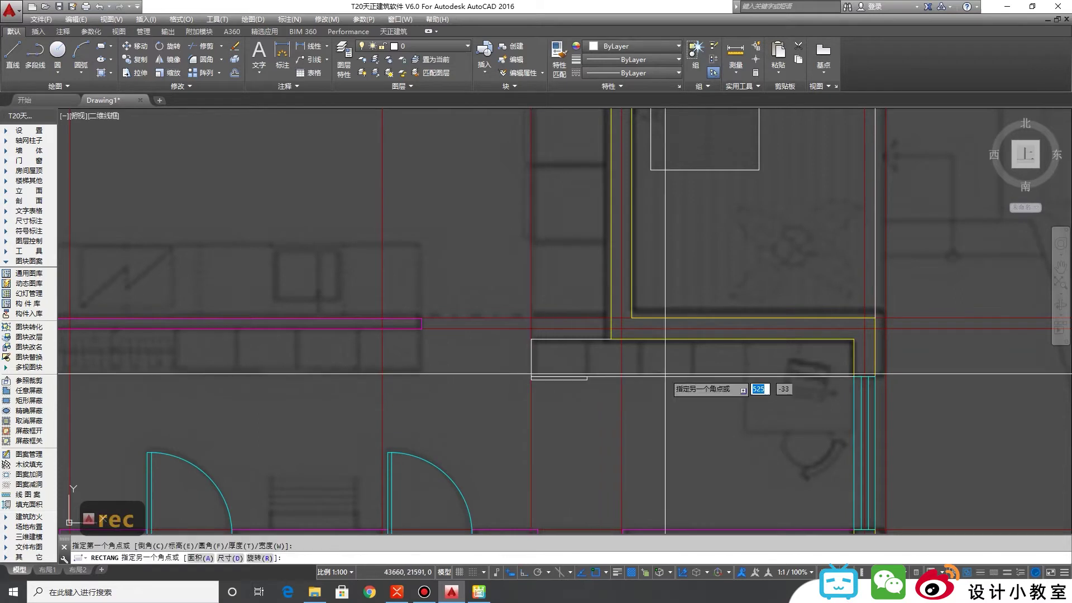
click(854, 339)
key(Escape)
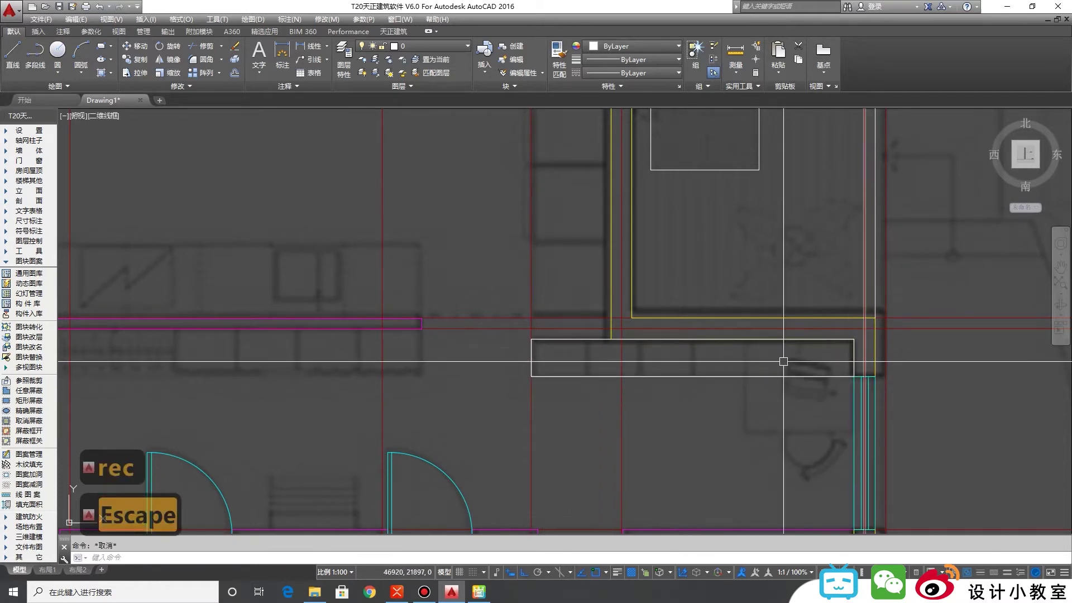
click(530, 357)
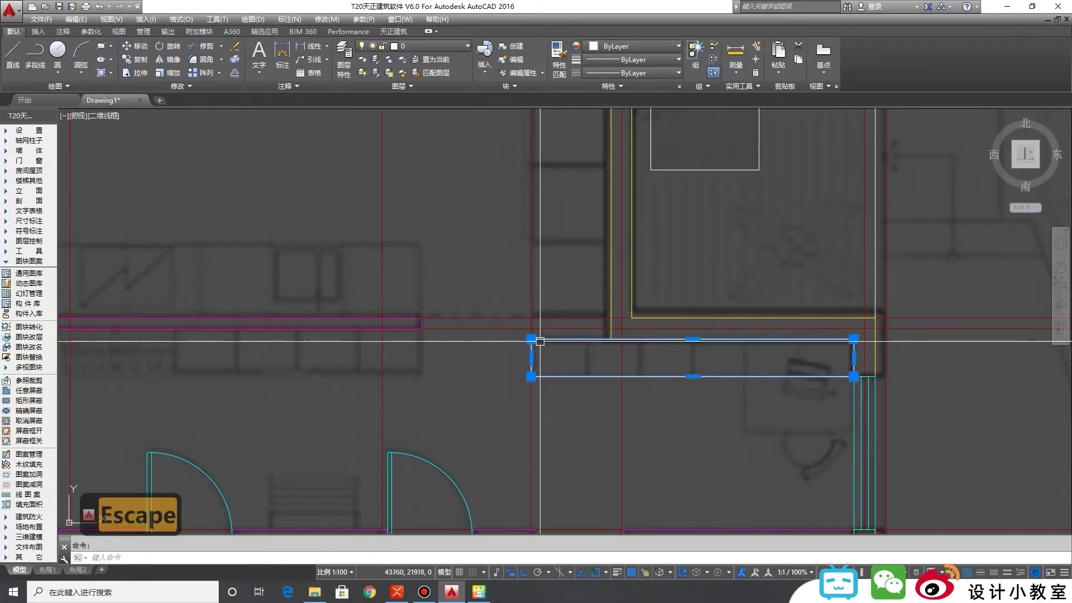
key(Escape)
click(500, 302)
click(887, 388)
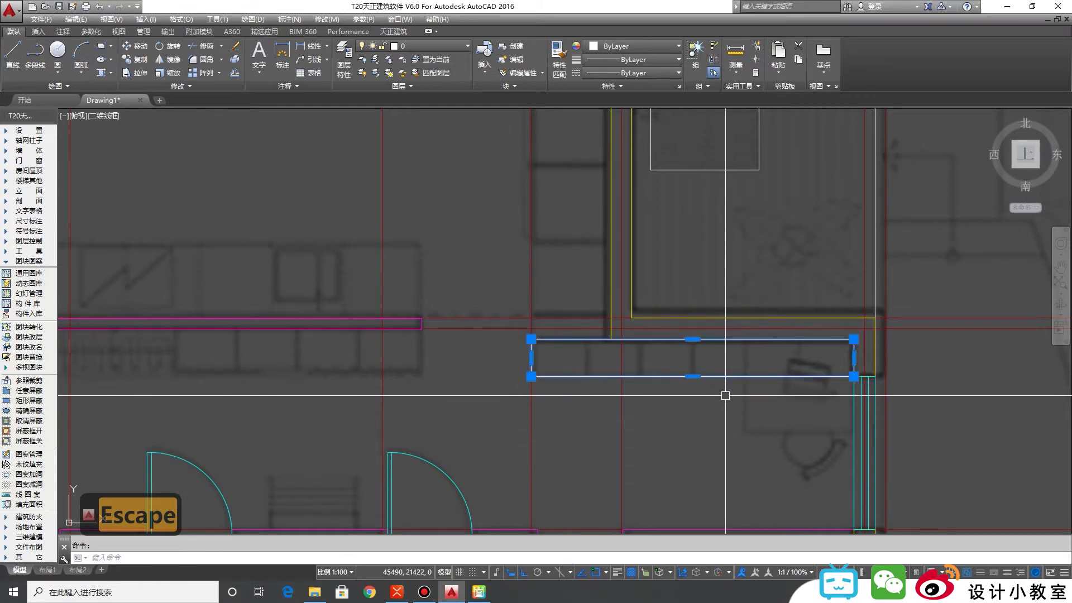
key(Escape)
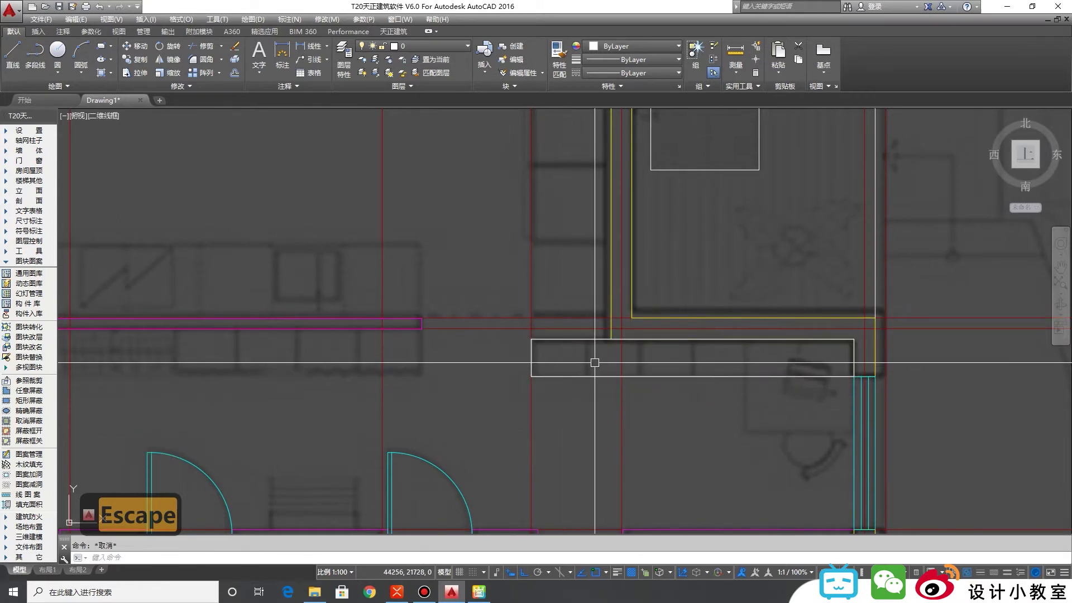
Step: Draw a divider line across the counter strip from top to bottom edge
key(l)
key(space)
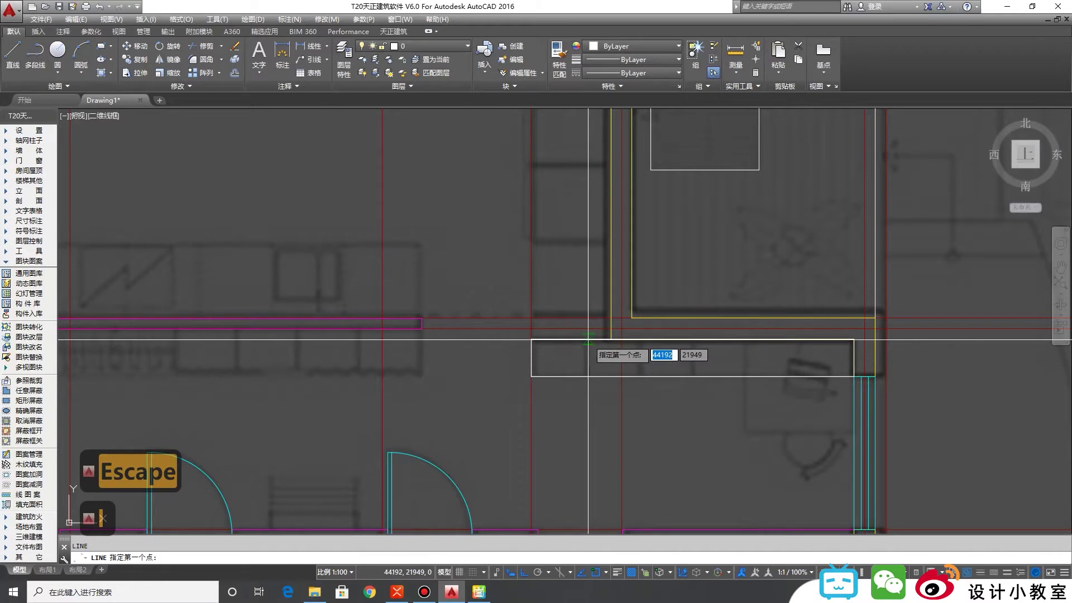
click(586, 349)
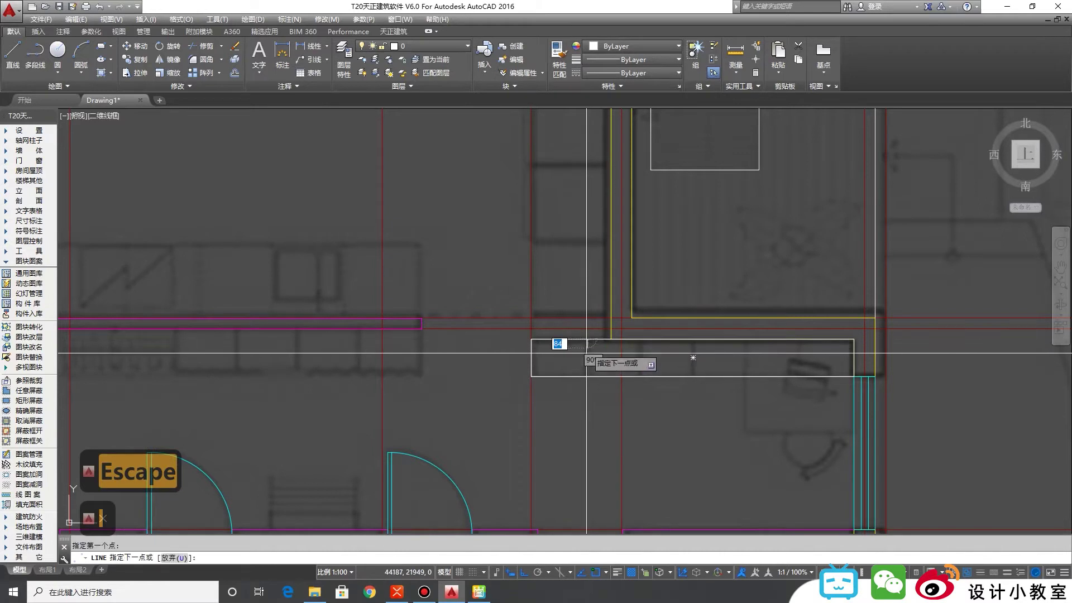
click(641, 376)
key(space)
key(space)
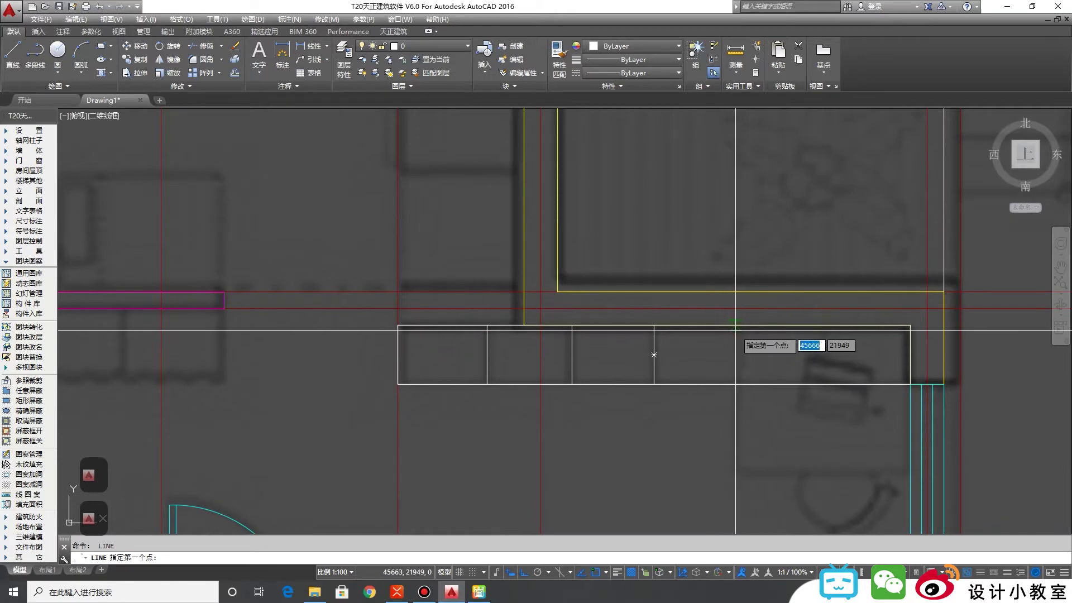
Step: Outline the block below the counter's right end with PLINE
text(pl)
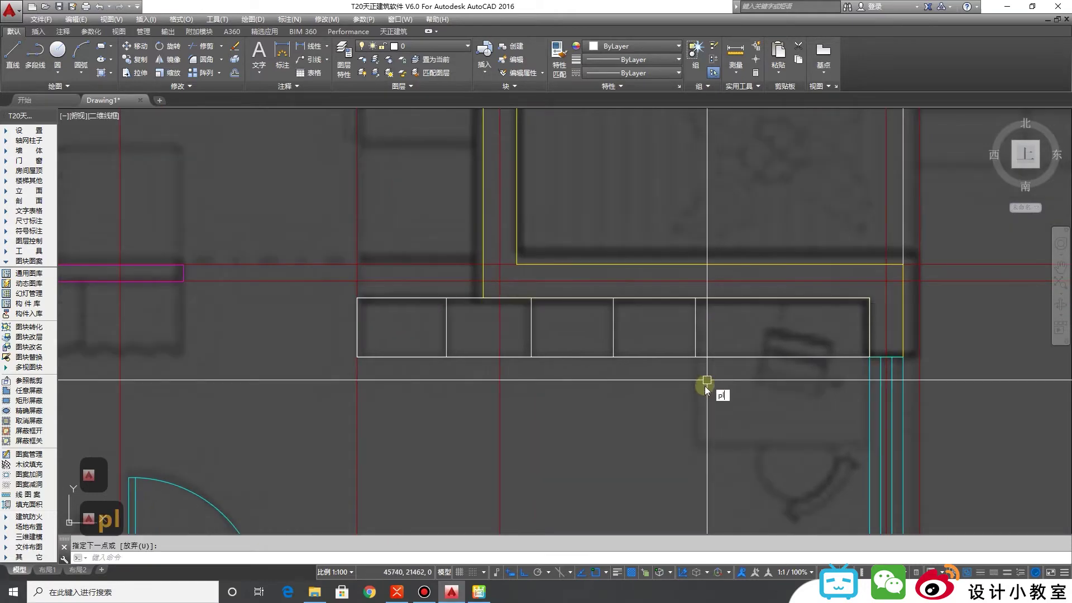
key(space)
scroll(781, 423, down, 4)
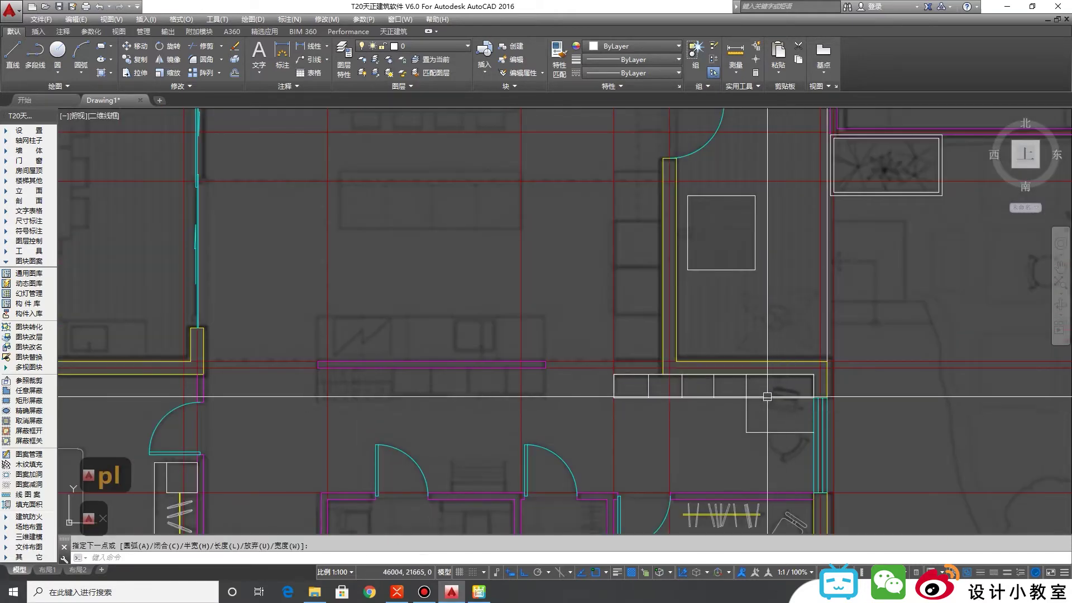
scroll(786, 398, up, 4)
key(Escape)
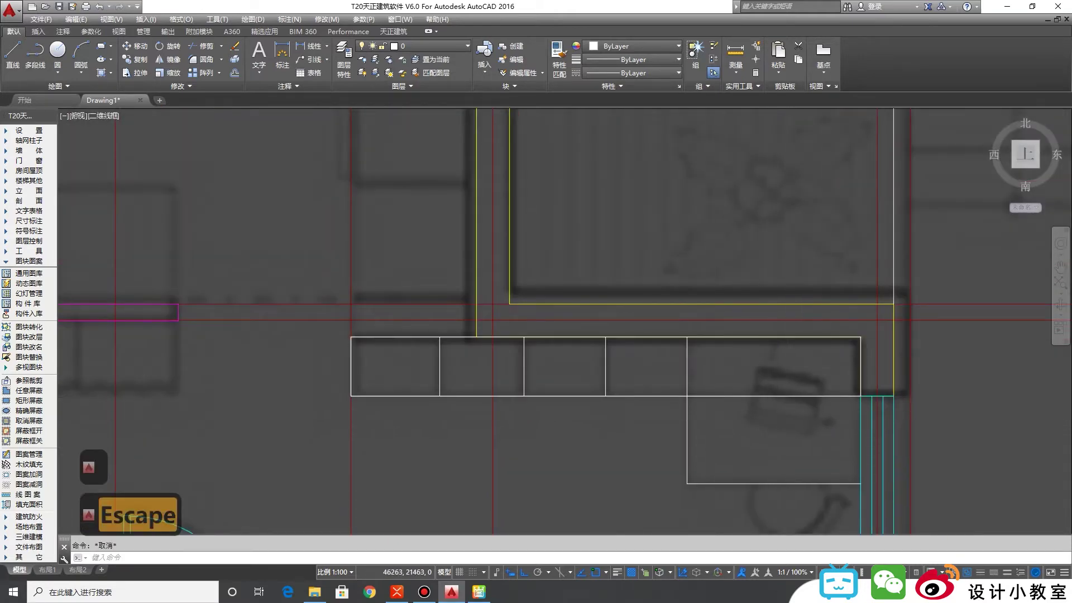
scroll(785, 419, down, 2)
middle_drag(755, 451, 751, 386)
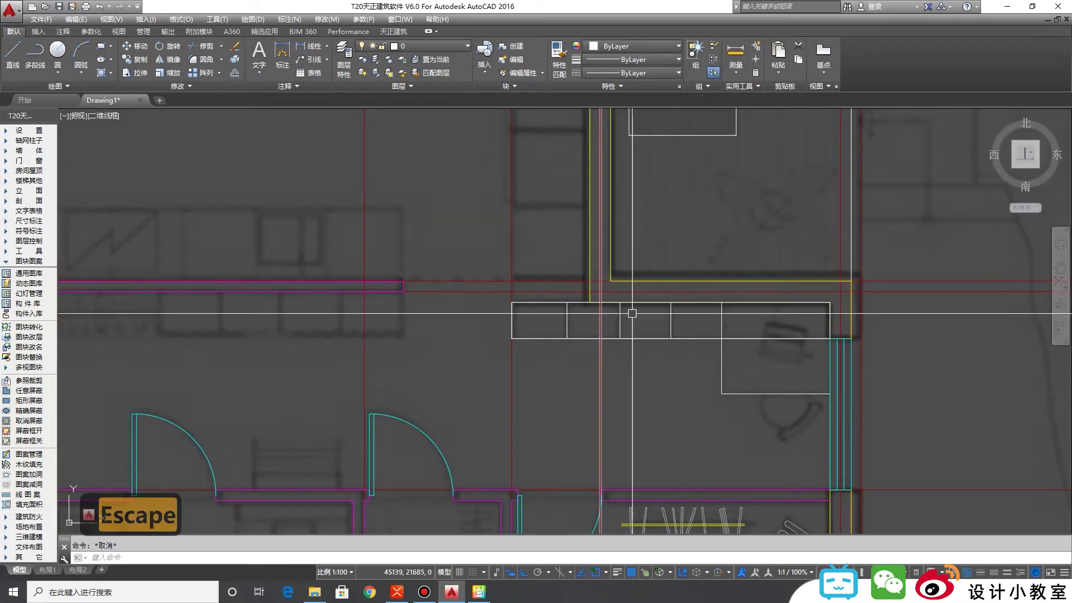
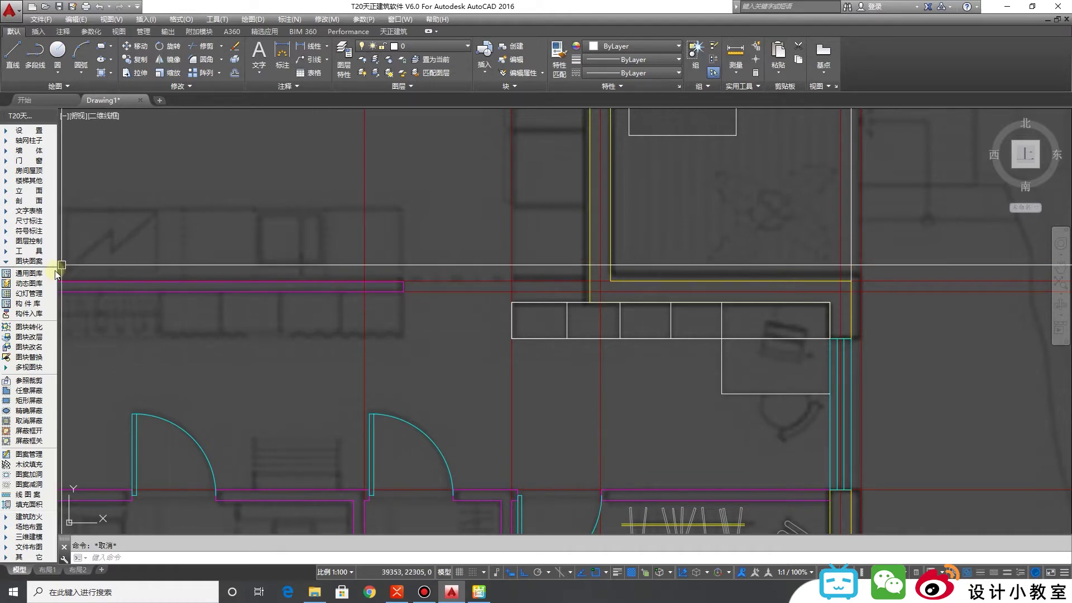
Step: Insert an office desk group from 通用图库, then erase it
click(34, 274)
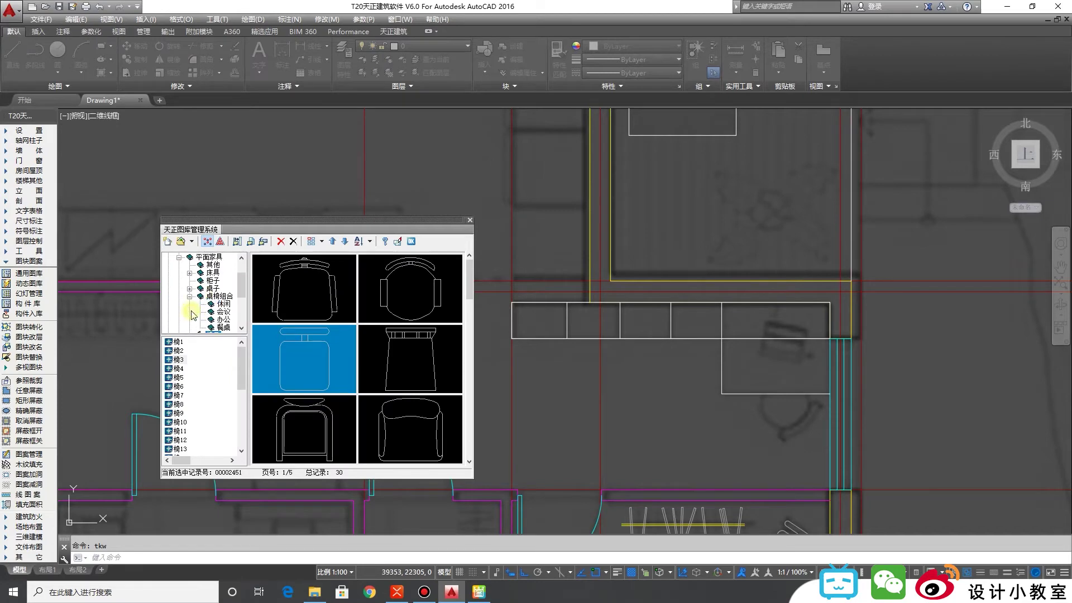
click(222, 319)
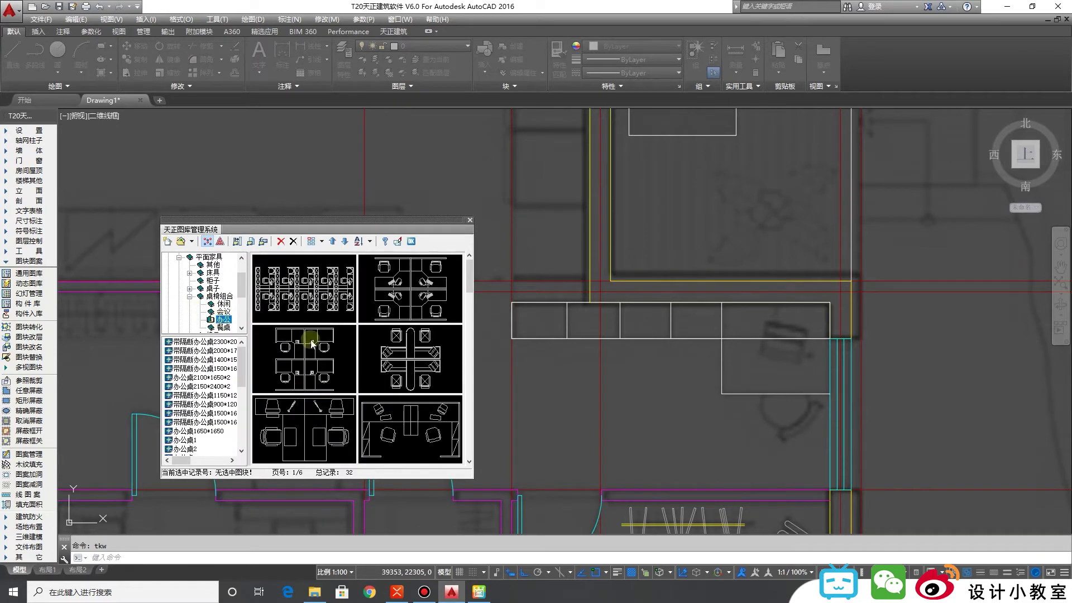
double_click(387, 361)
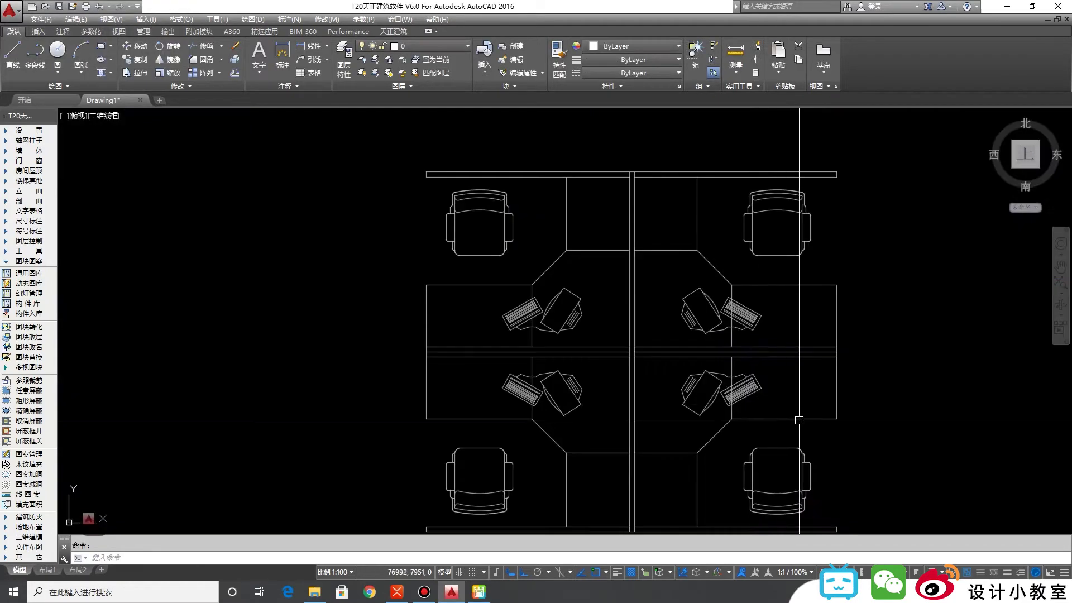
click(647, 331)
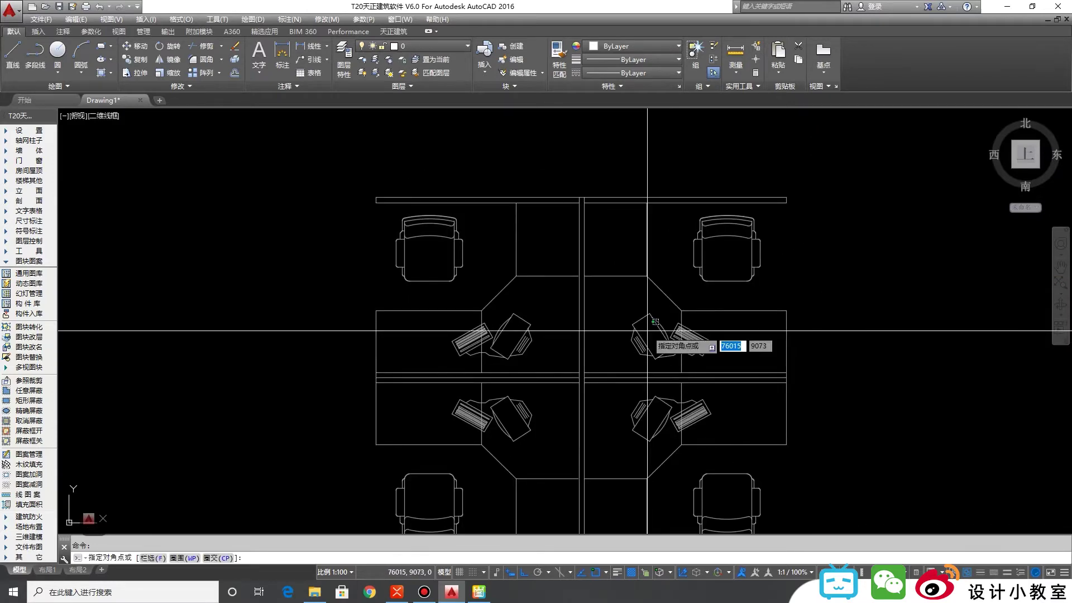
click(640, 358)
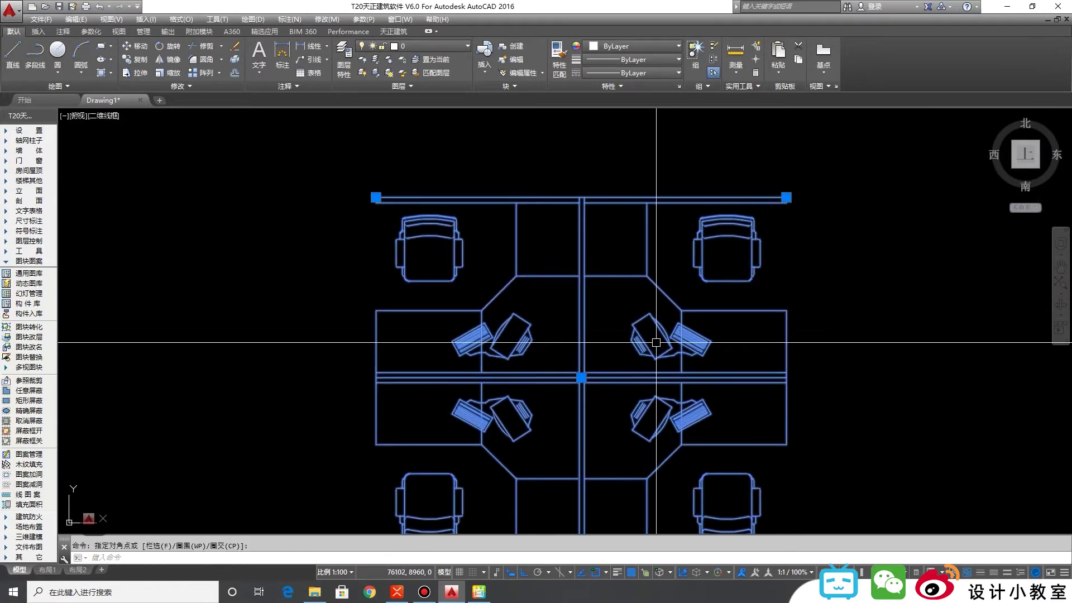
key(Escape)
scroll(675, 347, down, 4)
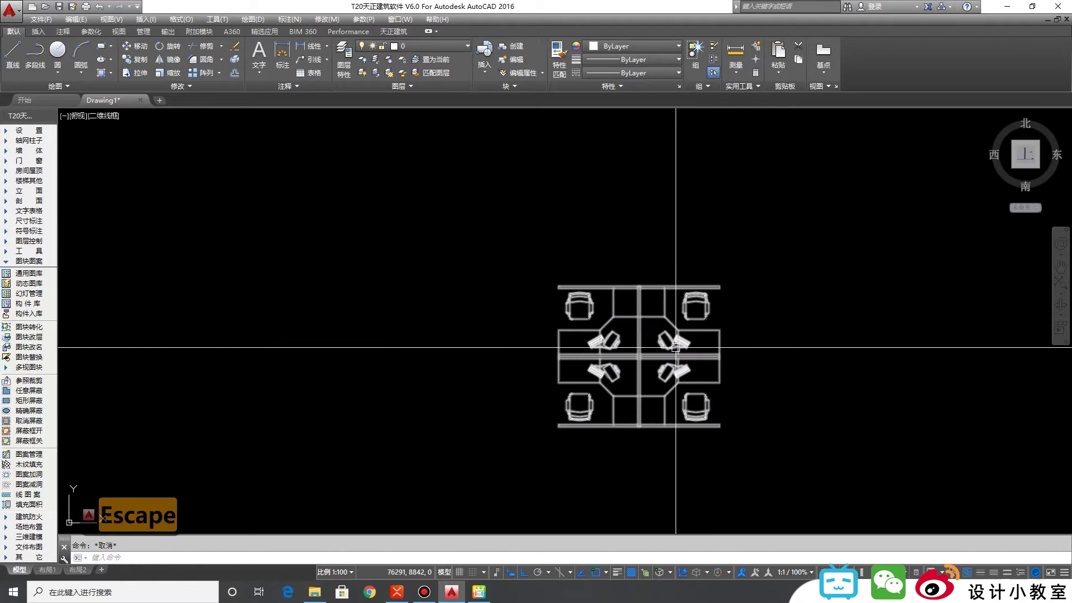
click(407, 347)
click(825, 450)
key(Delete)
Step: Insert a chair block from the library, rotated 180°, below the desk in the lower-right room
scroll(675, 333, down, 5)
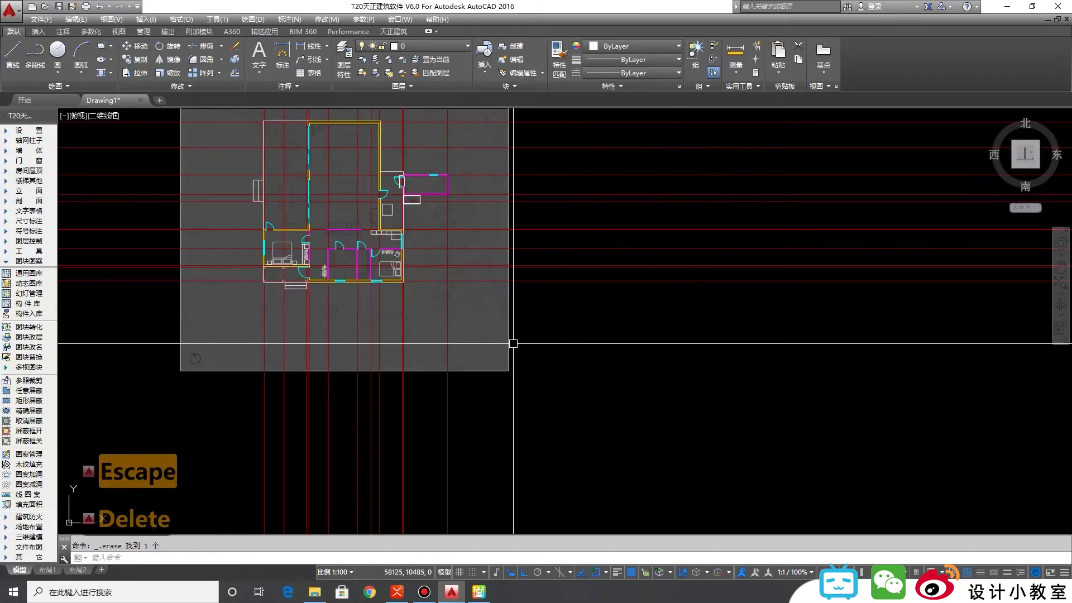
middle_drag(451, 303, 670, 460)
scroll(627, 402, up, 5)
scroll(560, 366, up, 5)
scroll(560, 366, up, 2)
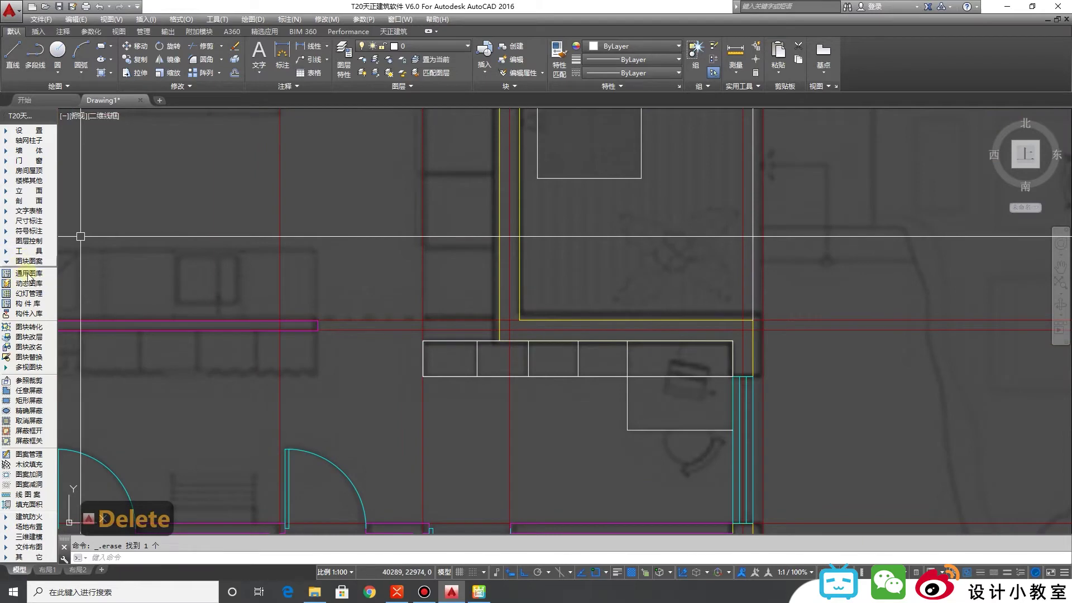
click(29, 274)
double_click(294, 354)
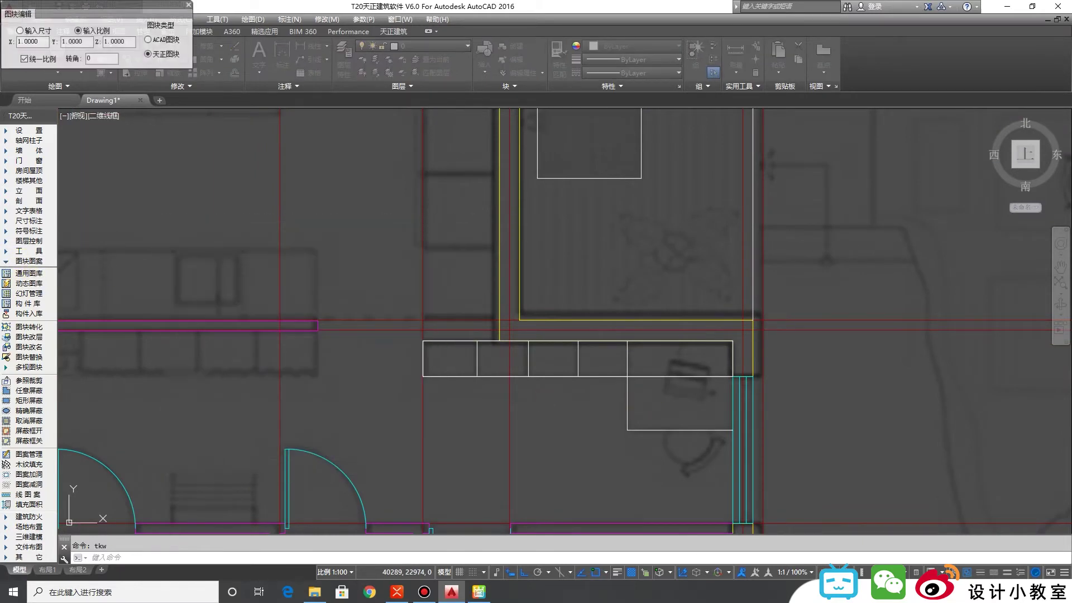
scroll(667, 468, up, 2)
key(a)
key(a)
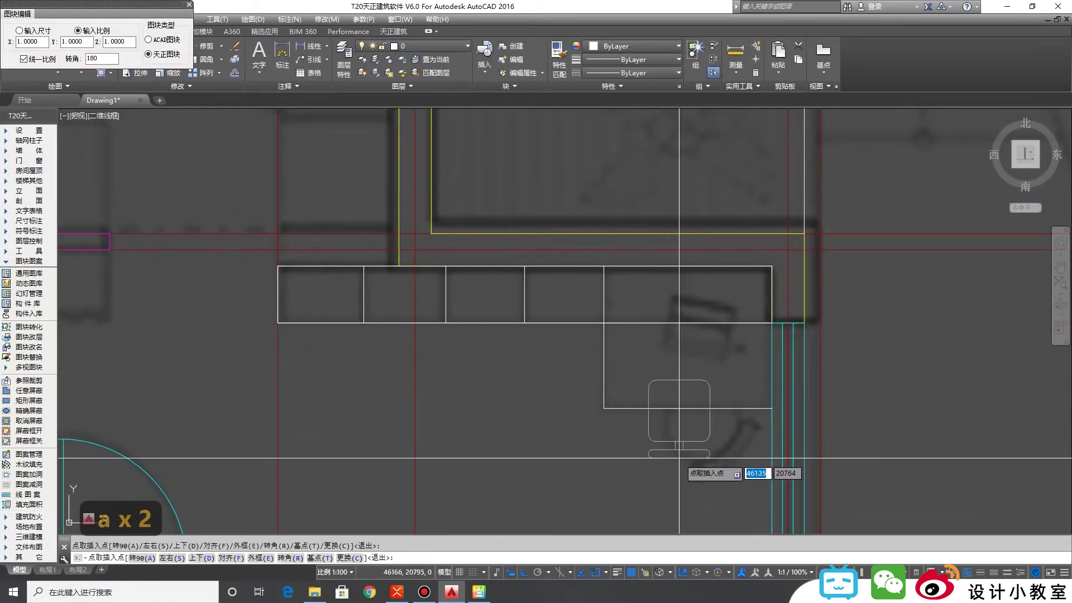
click(693, 494)
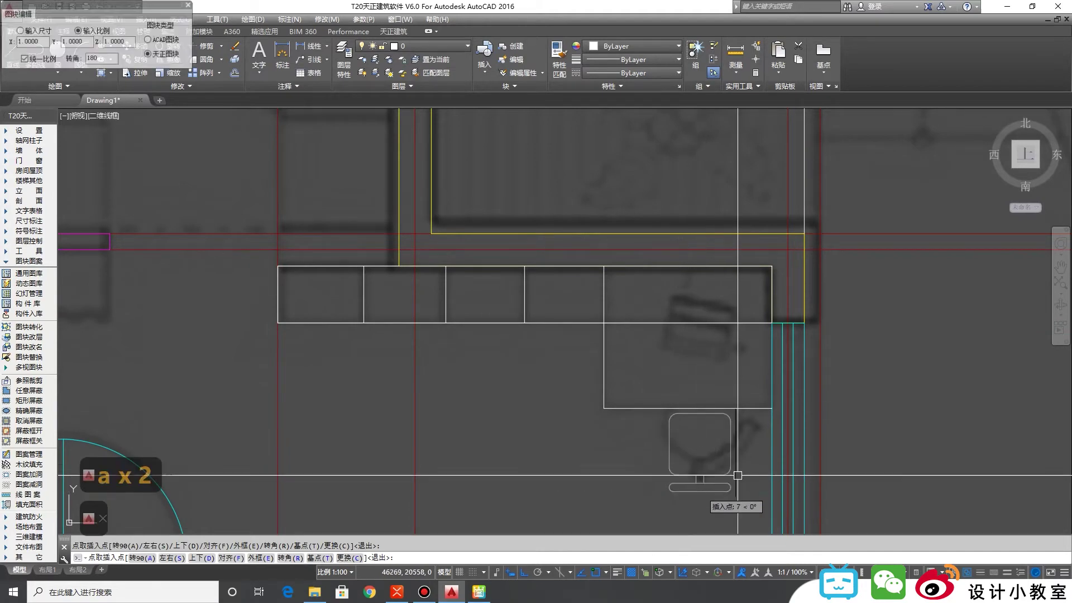
scroll(726, 469, down, 5)
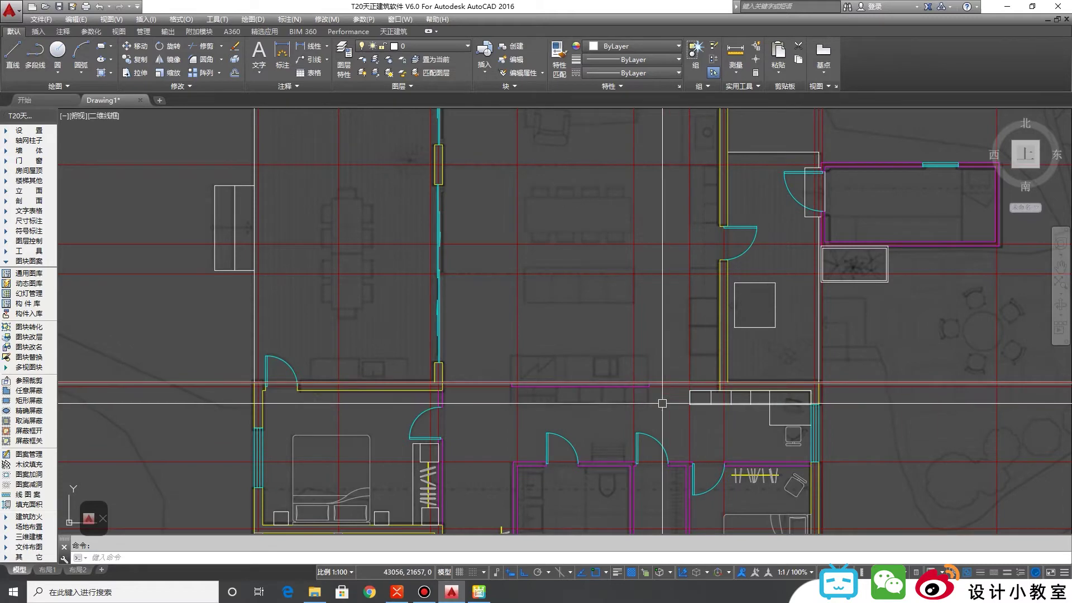
Step: Copy the hanger block below the bedroom into the narrow closet, with ortho on
scroll(579, 423, down, 2)
middle_drag(449, 385, 540, 423)
mouse_move(655, 315)
middle_down()
mouse_move(716, 364)
mouse_move(655, 313)
middle_up()
middle_drag(773, 467, 772, 394)
scroll(707, 441, up, 4)
middle_drag(754, 462, 737, 433)
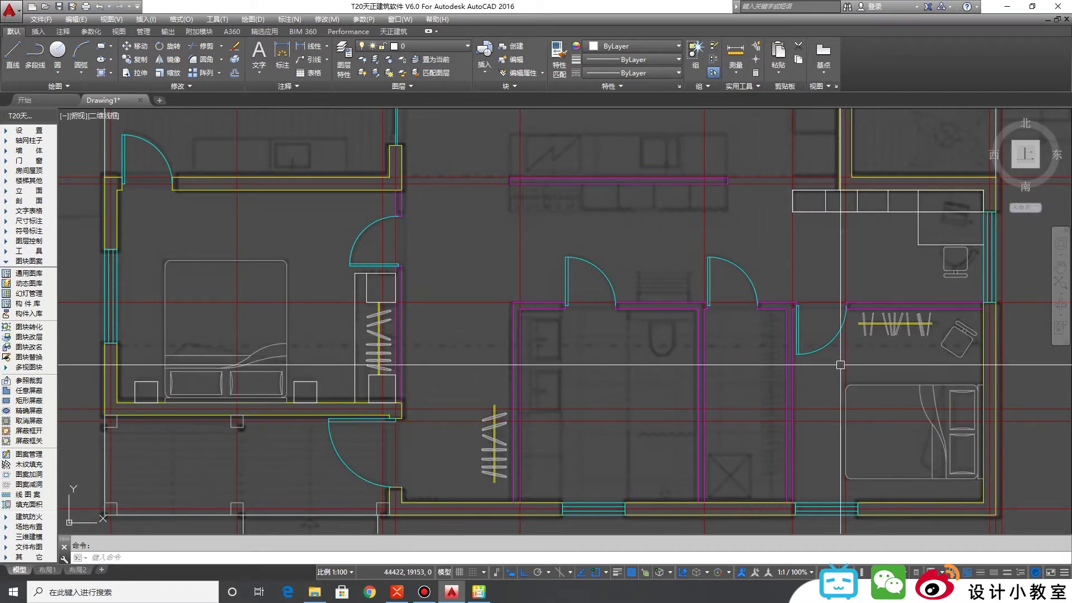
click(494, 444)
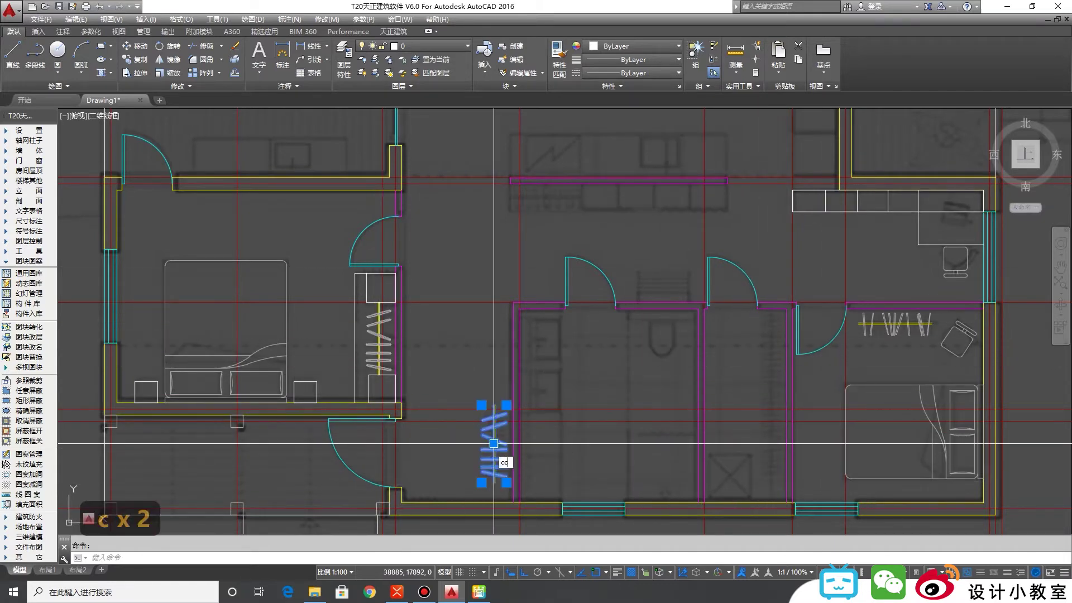
key(Return)
click(494, 444)
key(F8)
key(F8)
key(F8)
key(F8)
key(F8)
key(F8)
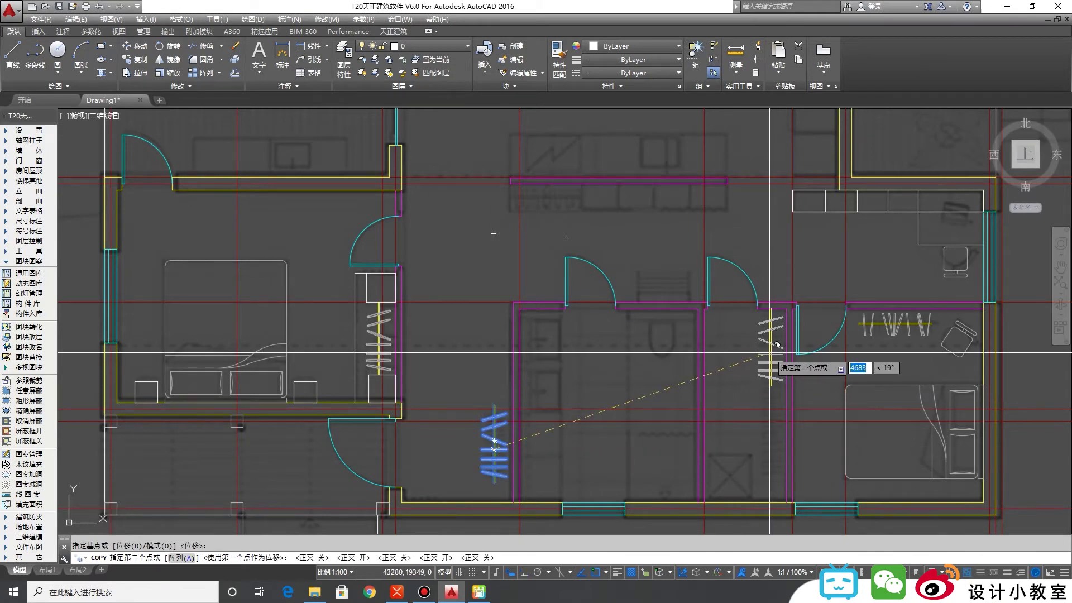
click(772, 354)
key(space)
Step: Copy the new hanger block again further along the closet
click(776, 359)
scroll(777, 342, up, 2)
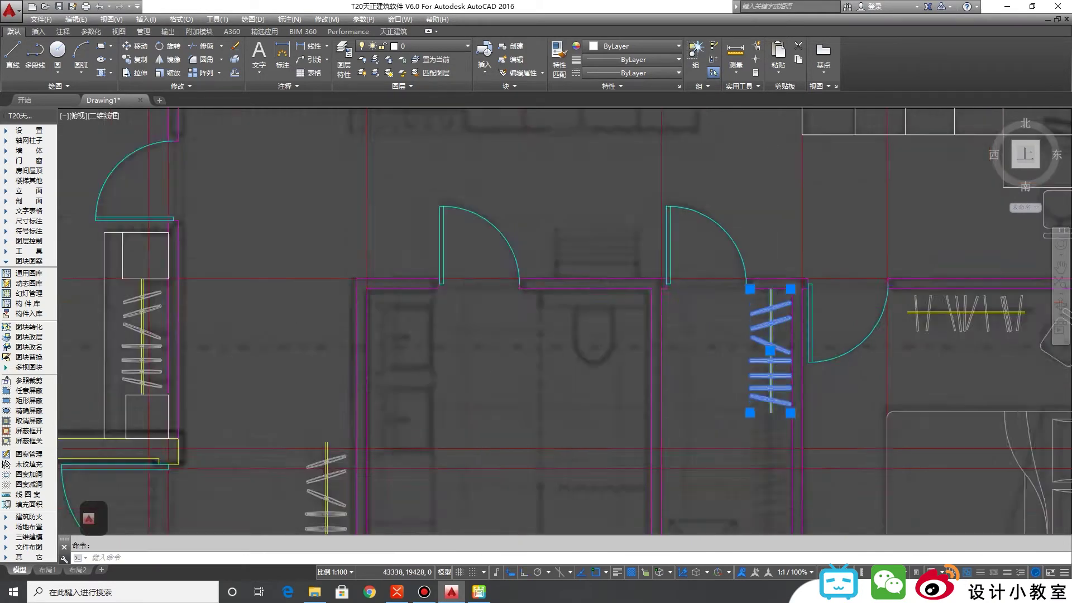
text(cc)
key(space)
click(768, 257)
scroll(736, 433, down, 2)
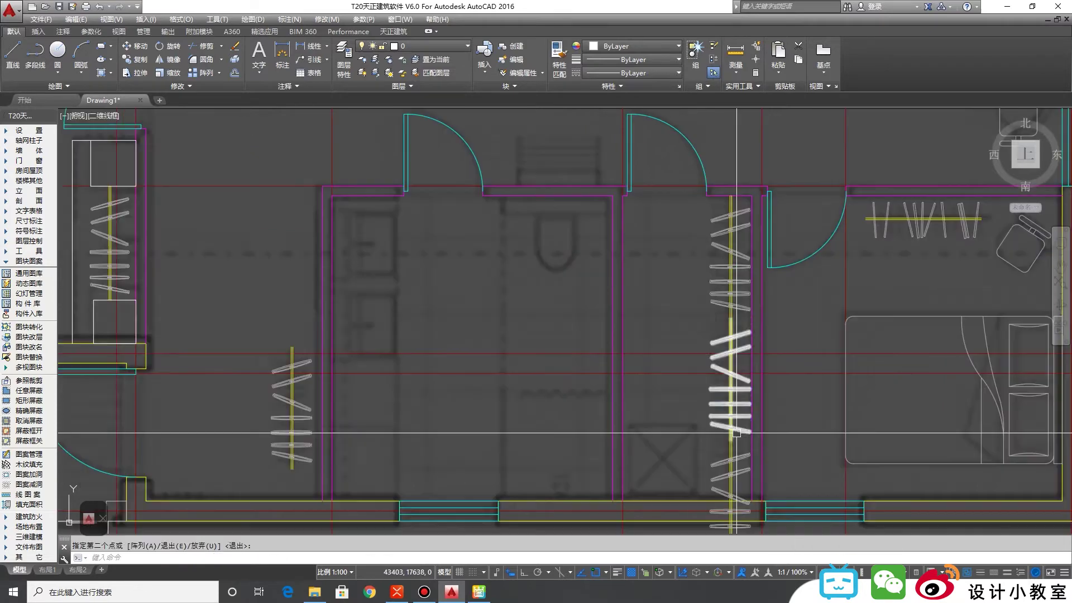
scroll(740, 440, up, 6)
Step: Stretch a hanger block upward by its corner grip, then abandon a move of the lower block
click(748, 468)
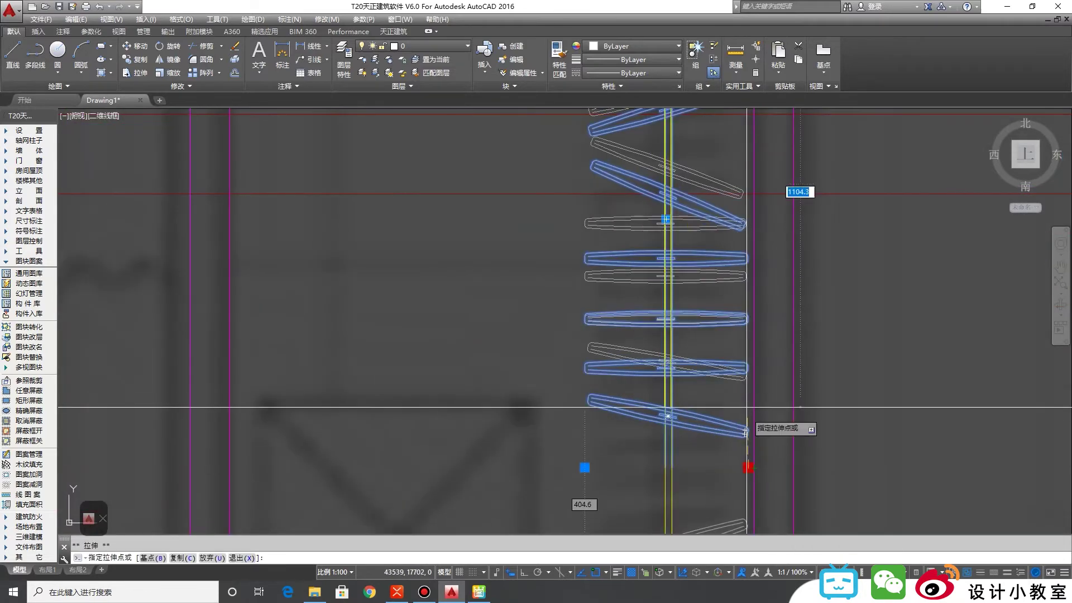
click(748, 366)
key(Escape)
scroll(713, 456, down, 4)
click(720, 484)
text(m)
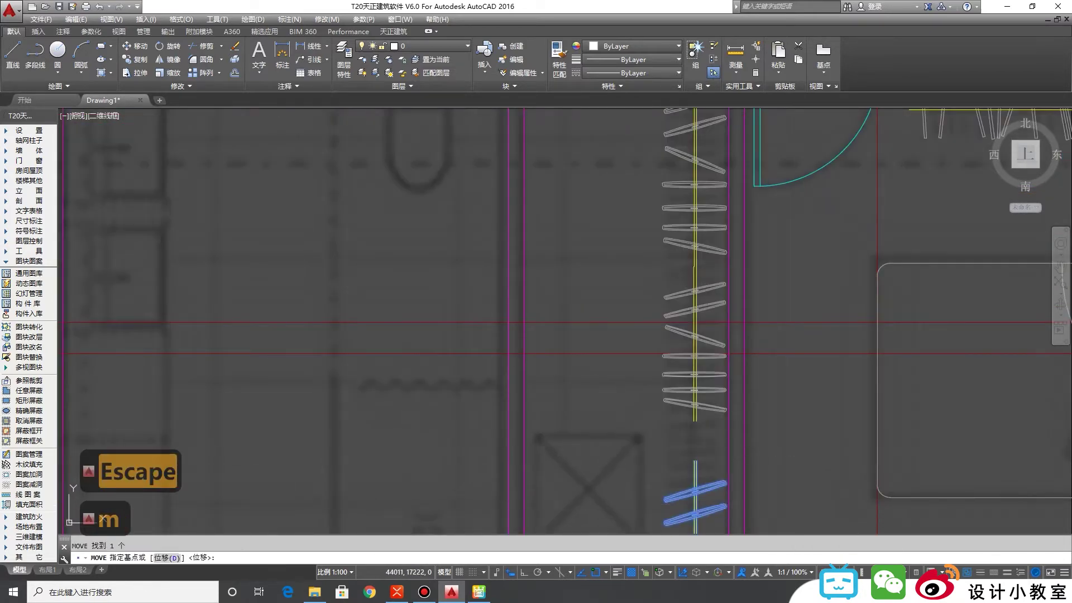
click(804, 513)
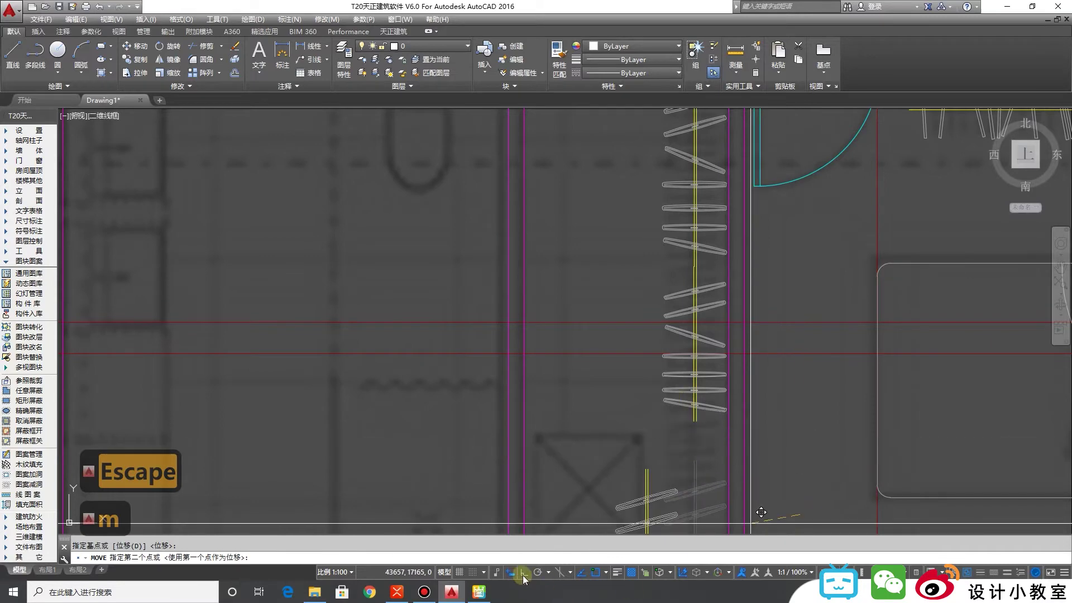
key(Escape)
scroll(706, 167, up, 4)
Step: Stretch a hanger block's corner higher up the closet
click(727, 262)
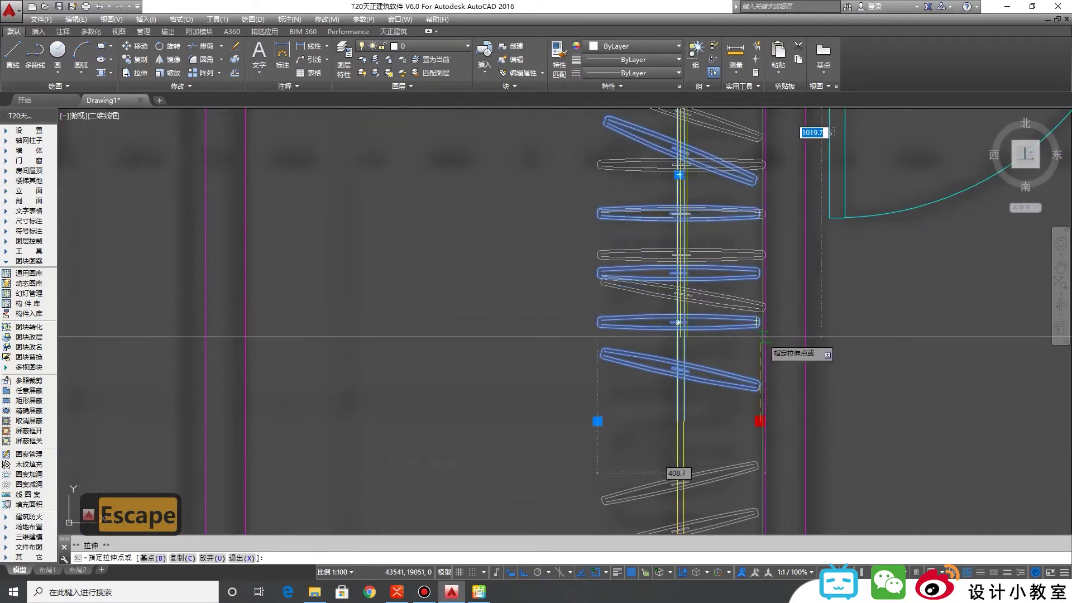
scroll(762, 328, up, 4)
click(759, 333)
scroll(756, 341, down, 6)
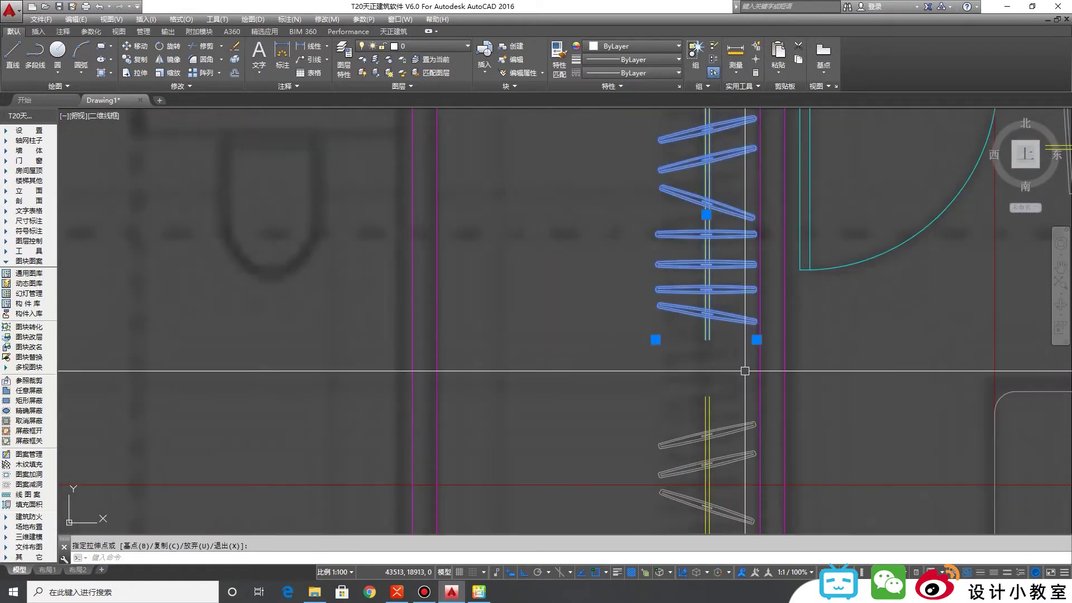
scroll(736, 373, down, 4)
key(Escape)
Step: Move the next hanger block into place along the closet rail
middle_drag(721, 393, 717, 377)
click(717, 383)
text(m)
key(space)
click(779, 387)
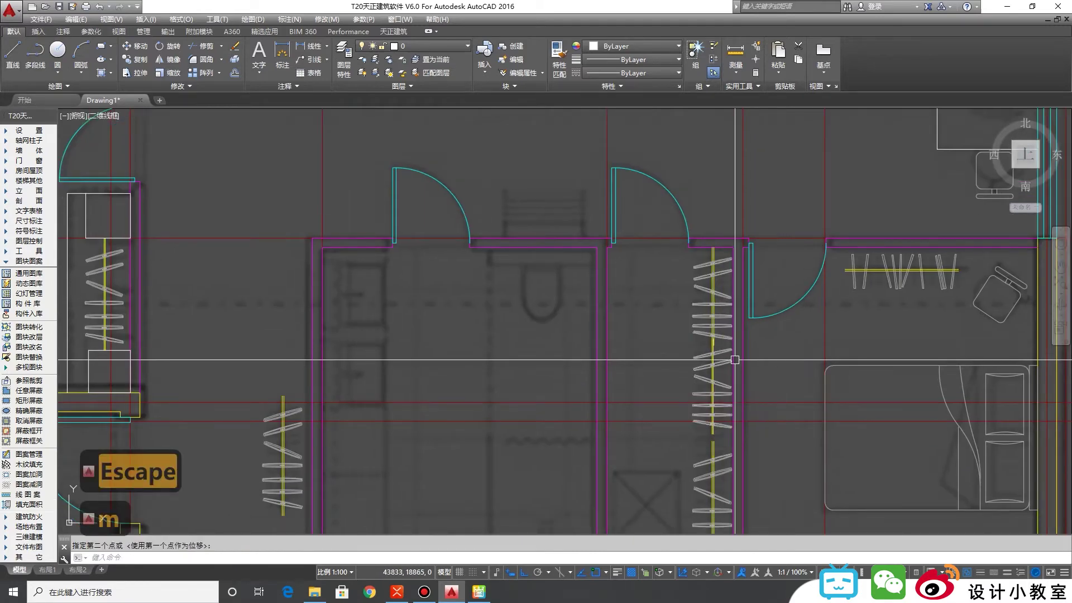
scroll(731, 358, up, 6)
click(730, 357)
scroll(726, 360, down, 6)
Step: Select the lower hanger block's corner grip, then cancel the stretch
click(503, 418)
scroll(477, 438, up, 8)
click(475, 443)
scroll(472, 383, down, 8)
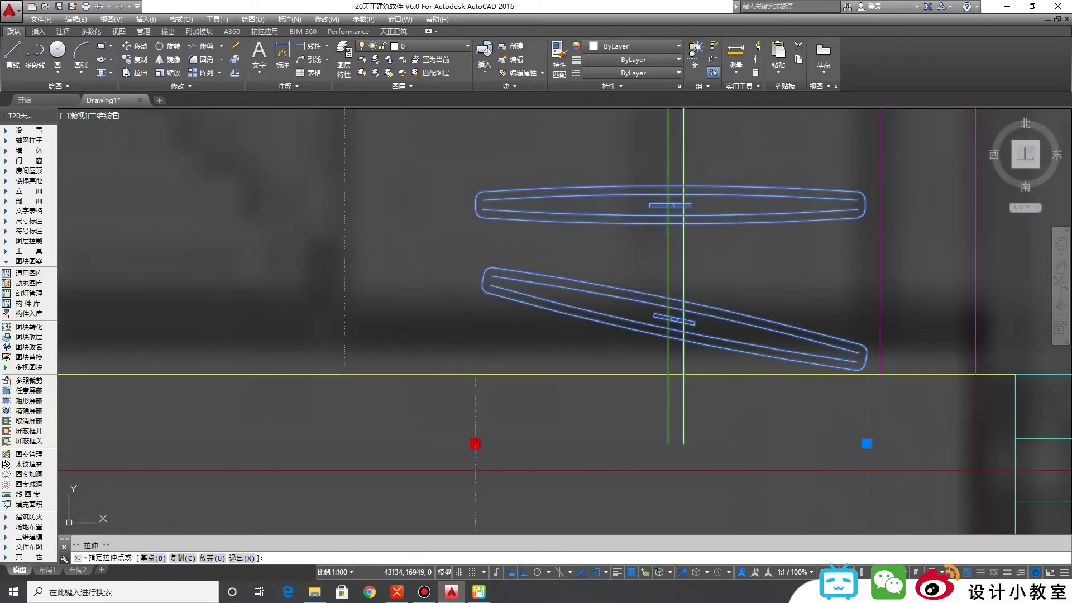
key(Escape)
scroll(739, 438, up, 2)
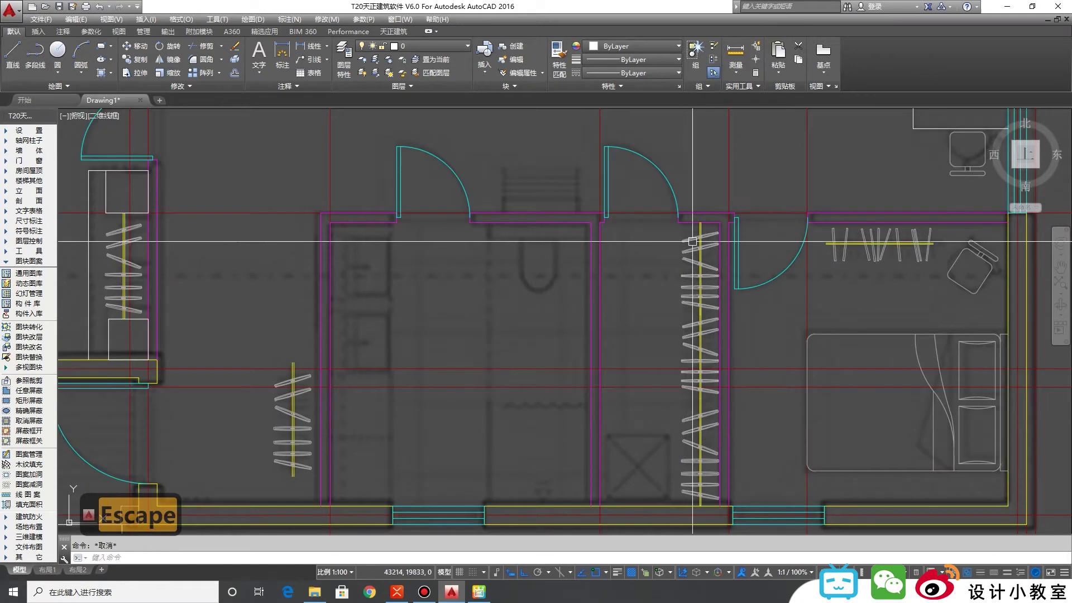
scroll(679, 330, down, 4)
scroll(632, 350, up, 6)
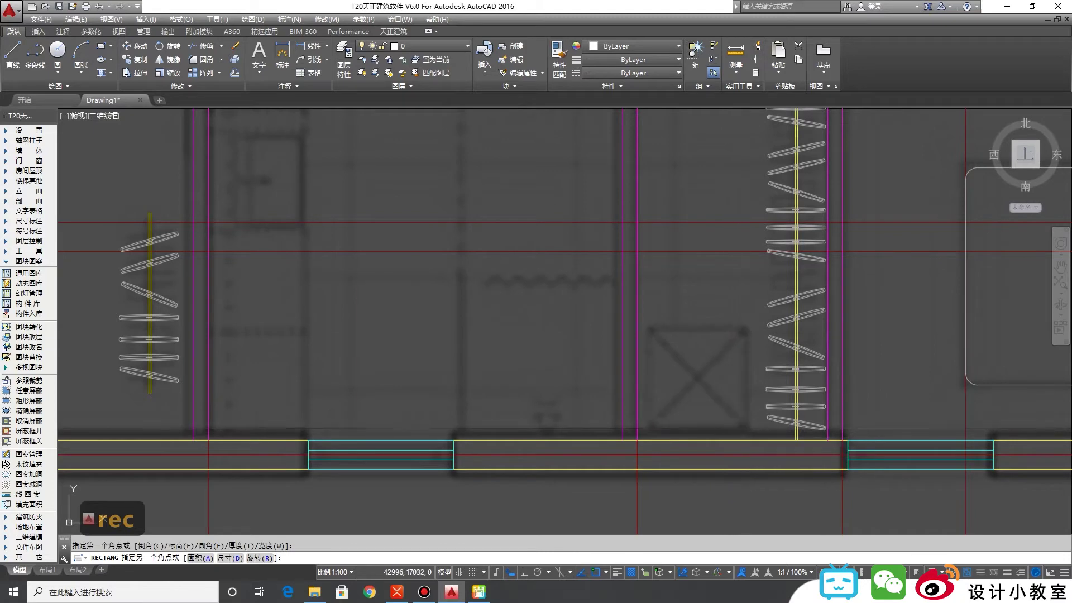
click(746, 428)
key(Escape)
key(l)
key(space)
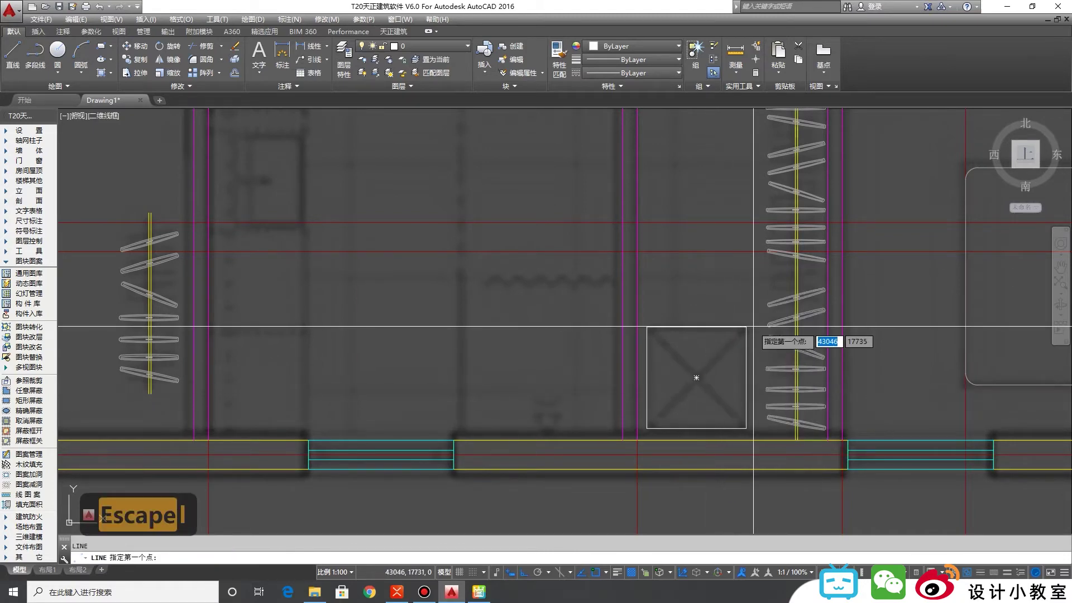
click(747, 327)
click(648, 428)
click(646, 327)
click(746, 428)
key(space)
scroll(766, 461, down, 4)
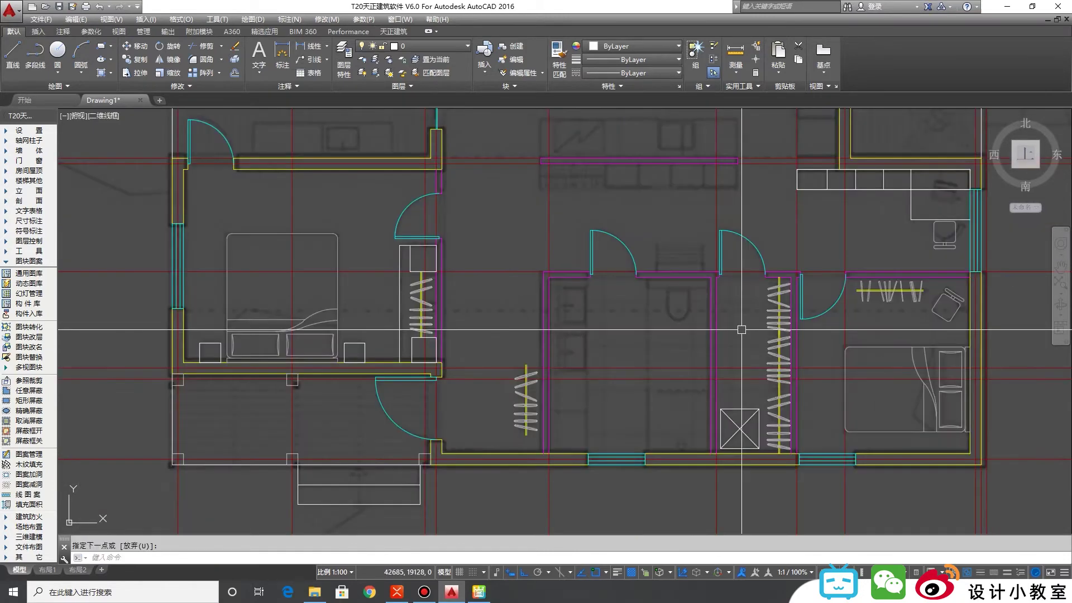
scroll(579, 301, up, 2)
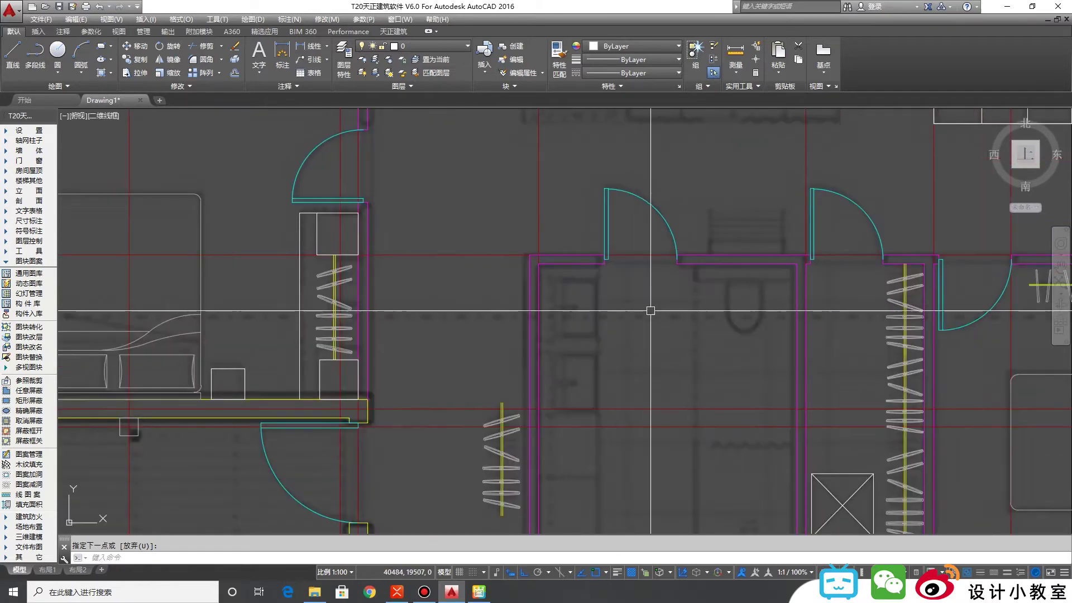
scroll(687, 302, down, 2)
scroll(687, 311, up, 2)
mouse_move(687, 311)
middle_down()
mouse_move(680, 358)
mouse_move(678, 341)
middle_up()
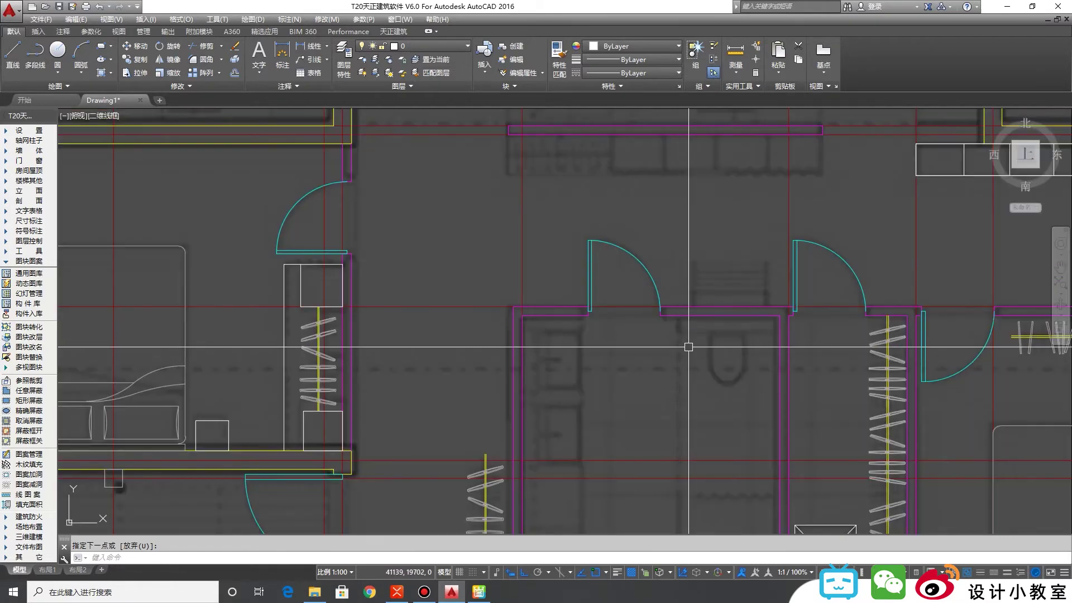
scroll(670, 338, up, 2)
key(Escape)
scroll(671, 331, down, 3)
scroll(731, 311, up, 3)
text(l)
key(Escape)
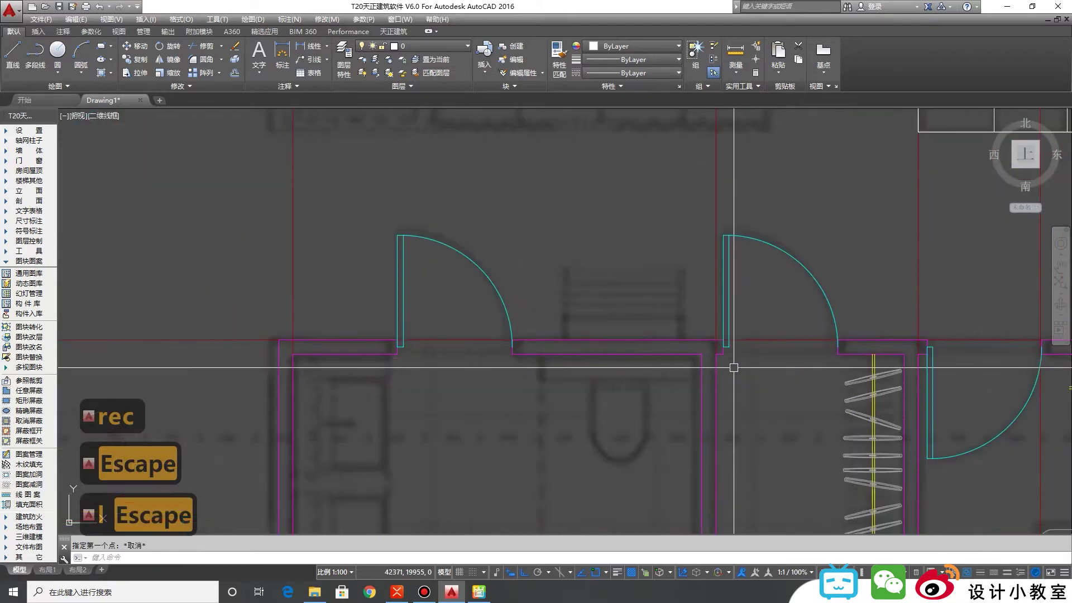
key(space)
click(723, 353)
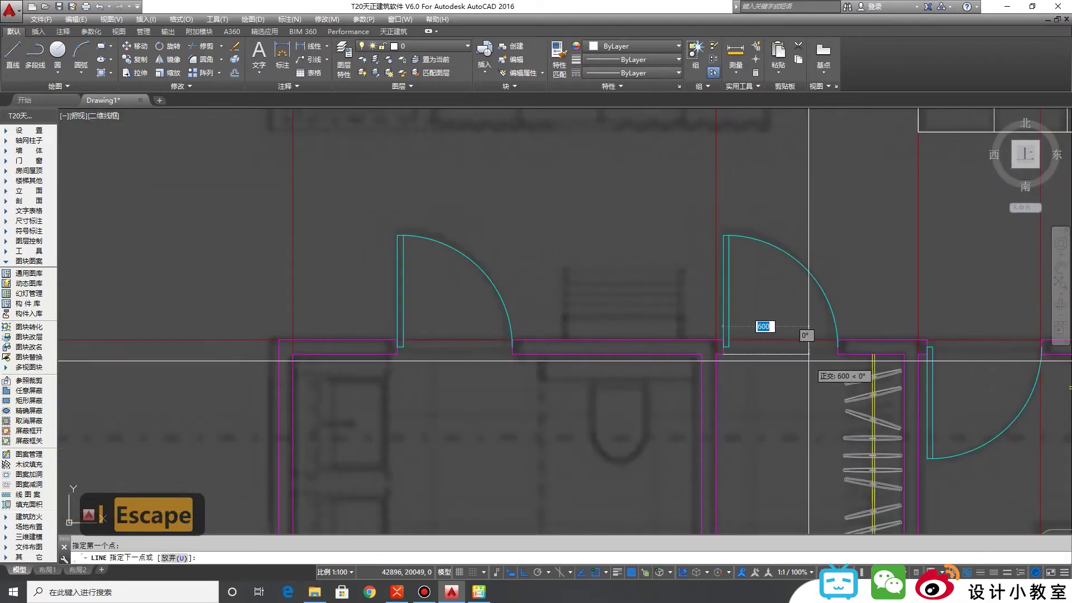
key(Escape)
scroll(792, 352, down, 4)
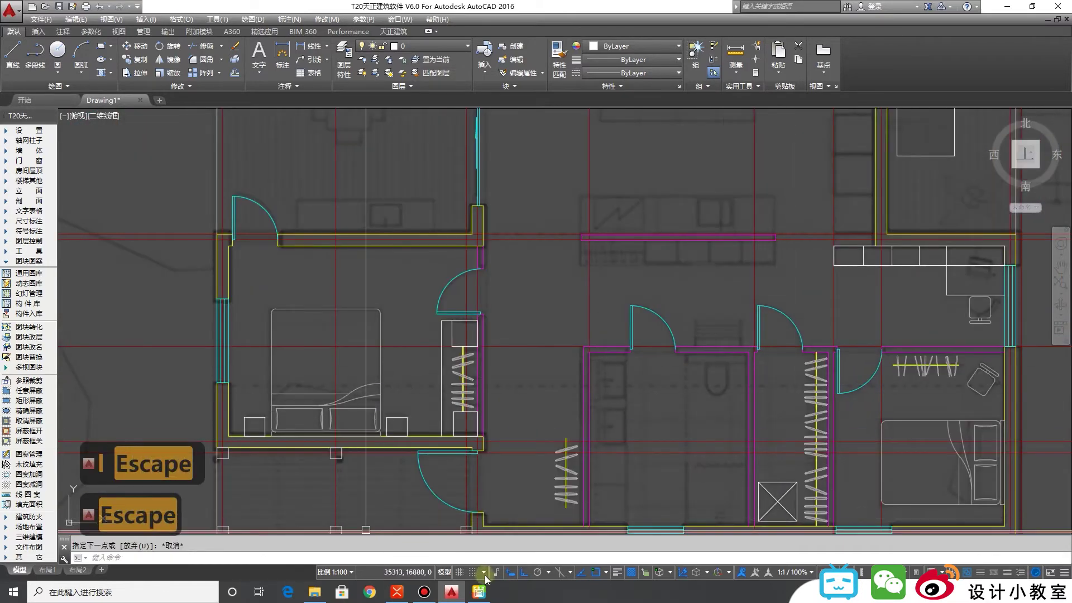
click(478, 593)
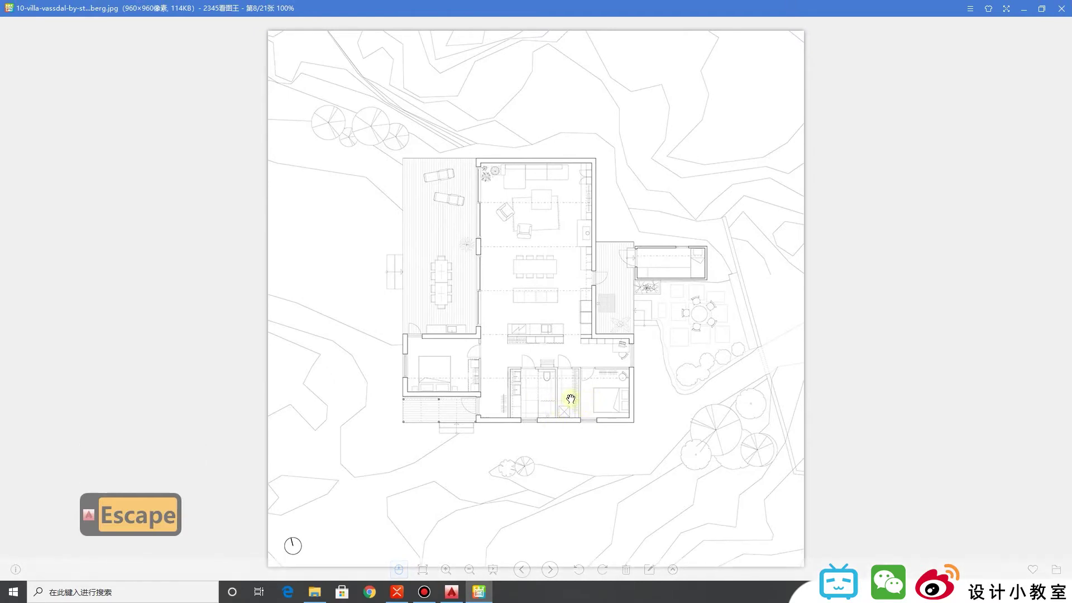
Step: Draw a threshold line starting at the first door jamb
click(487, 591)
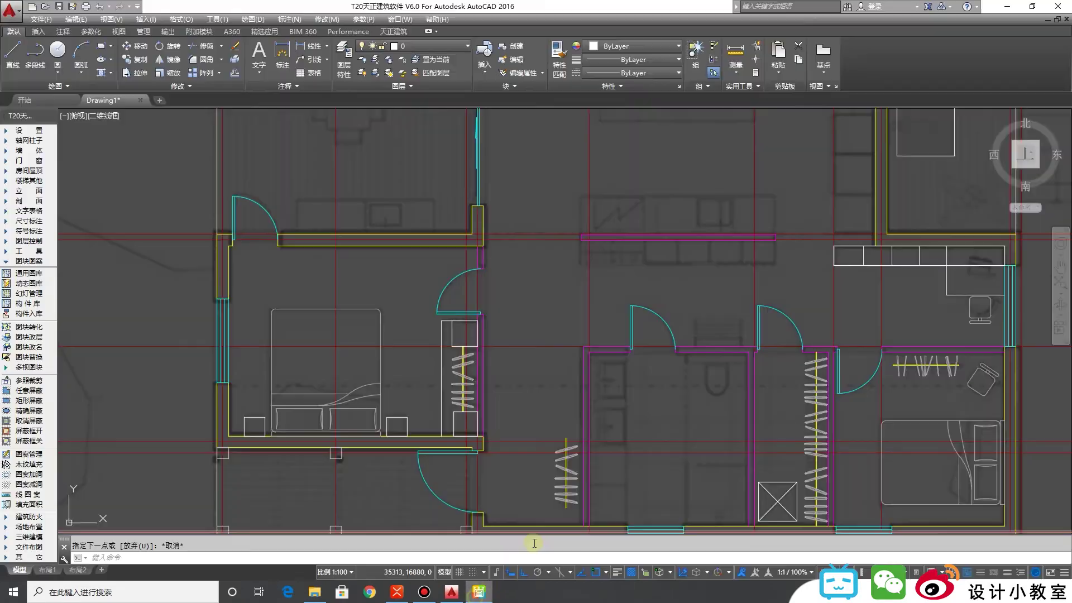
scroll(782, 360, up, 3)
key(space)
scroll(713, 340, down, 2)
scroll(744, 439, down, 4)
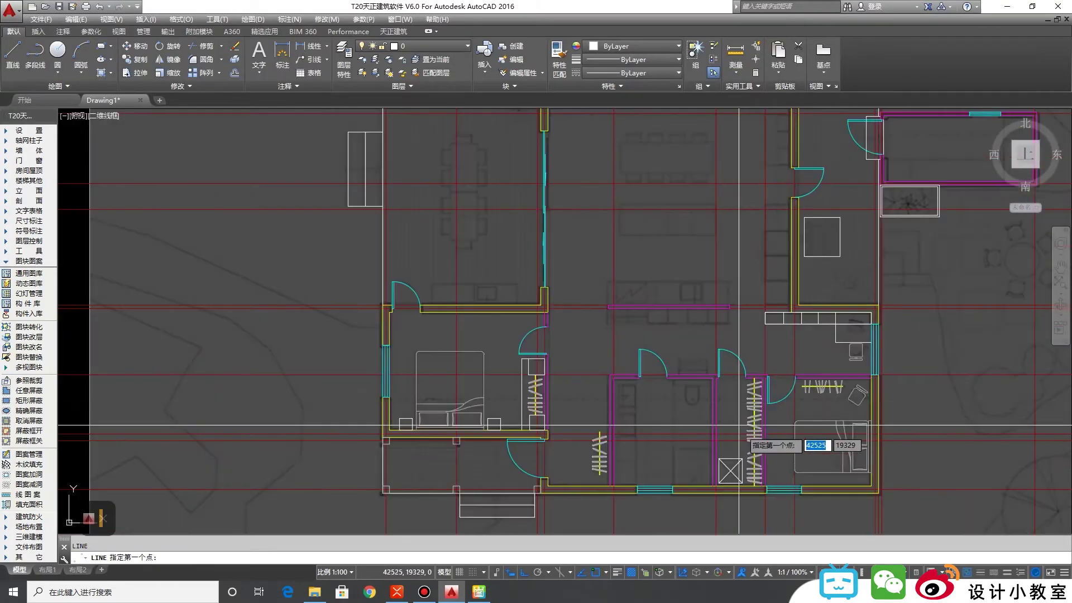
scroll(747, 490, up, 4)
scroll(722, 245, up, 6)
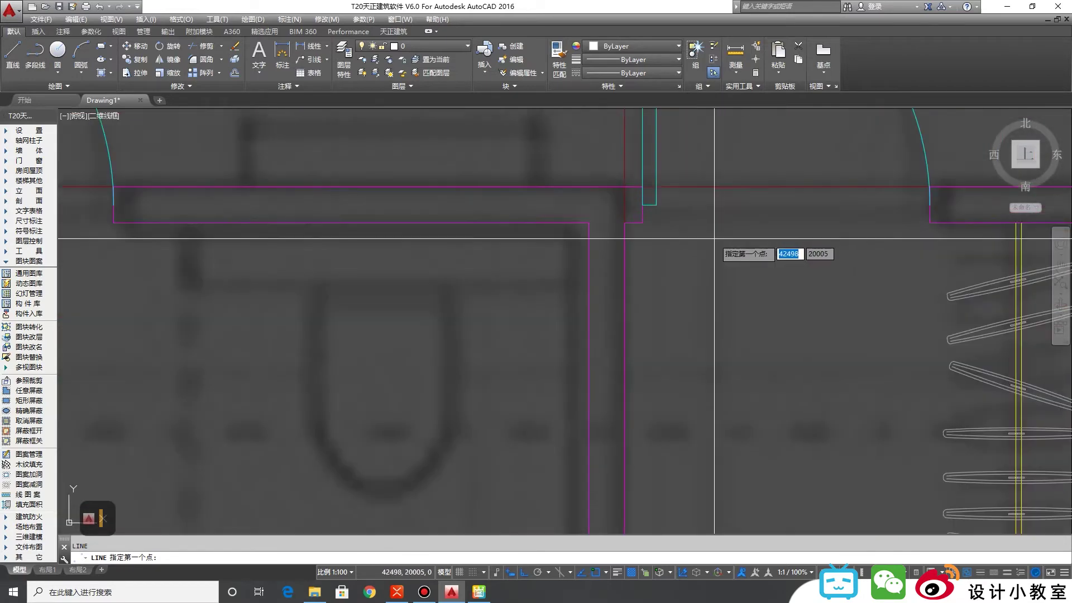
click(642, 223)
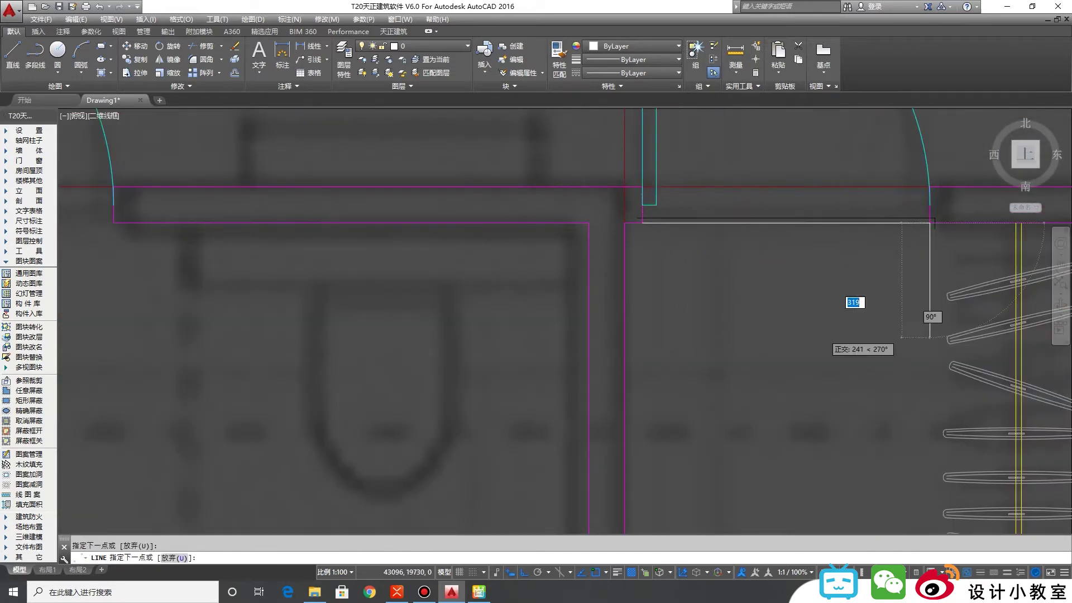
key(space)
scroll(809, 343, down, 5)
Step: Draw a threshold line across the next doorway from jamb to jamb
middle_drag(528, 339, 764, 335)
key(space)
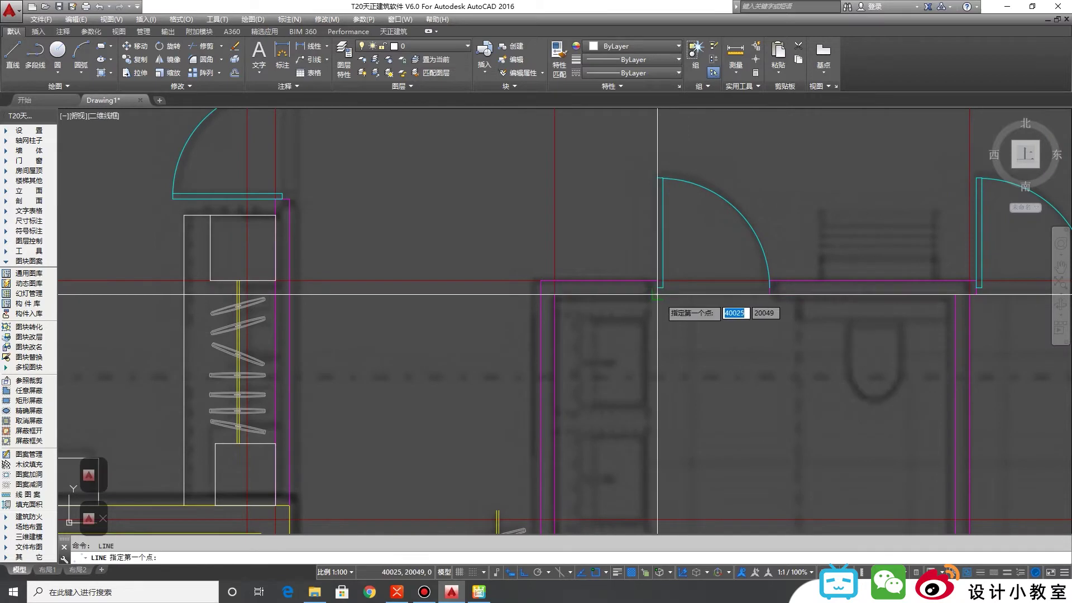
click(657, 294)
click(769, 294)
key(space)
Step: Pan back to the bathroom doors and check the reference floor-plan image
middle_drag(695, 317, 498, 344)
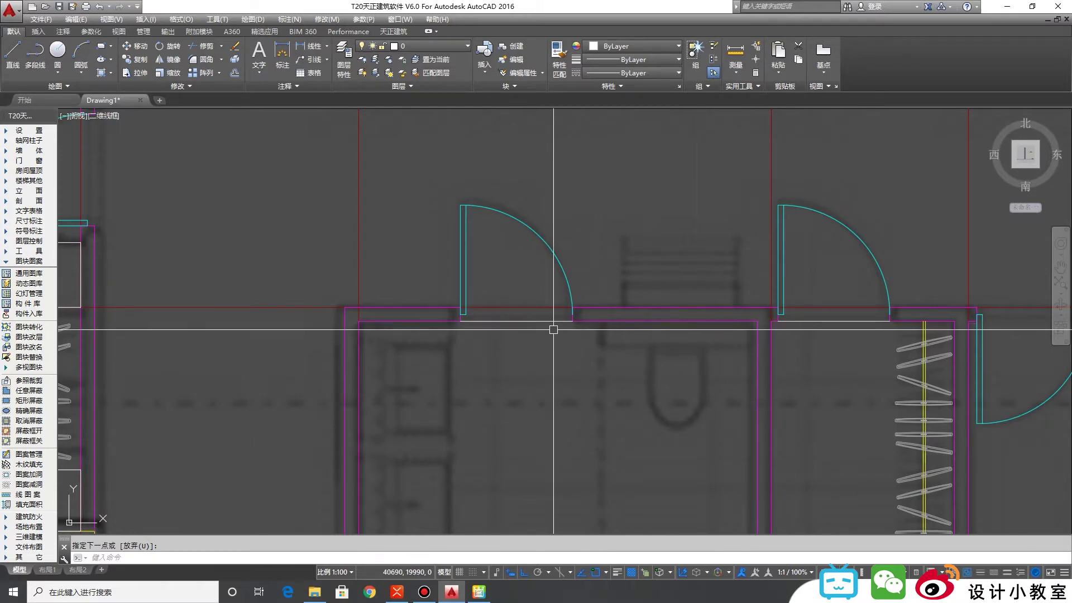
scroll(500, 350, down, 2)
middle_drag(487, 405, 532, 357)
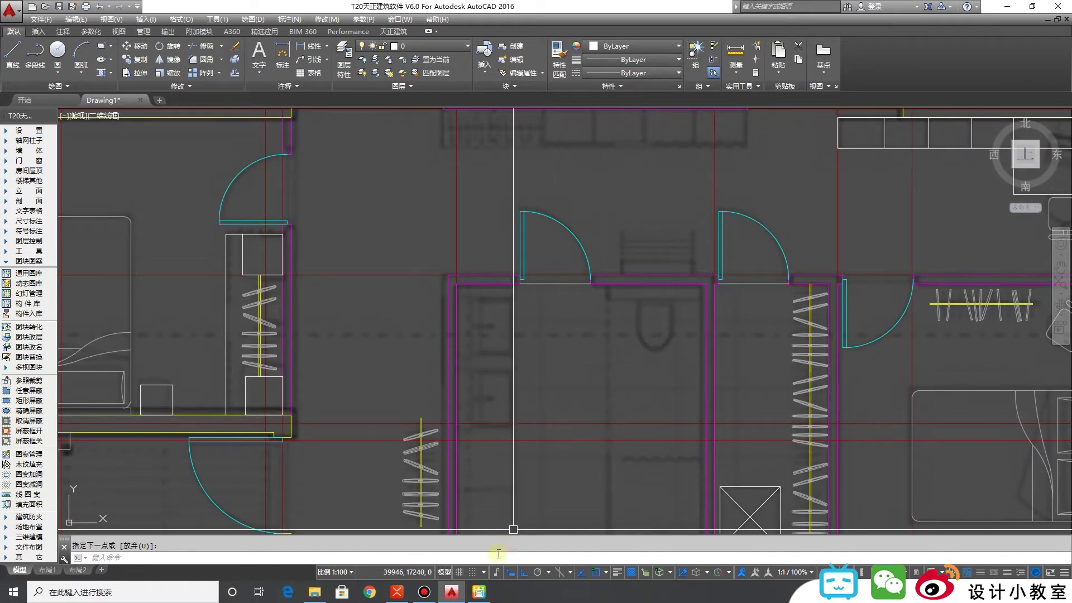
click(481, 592)
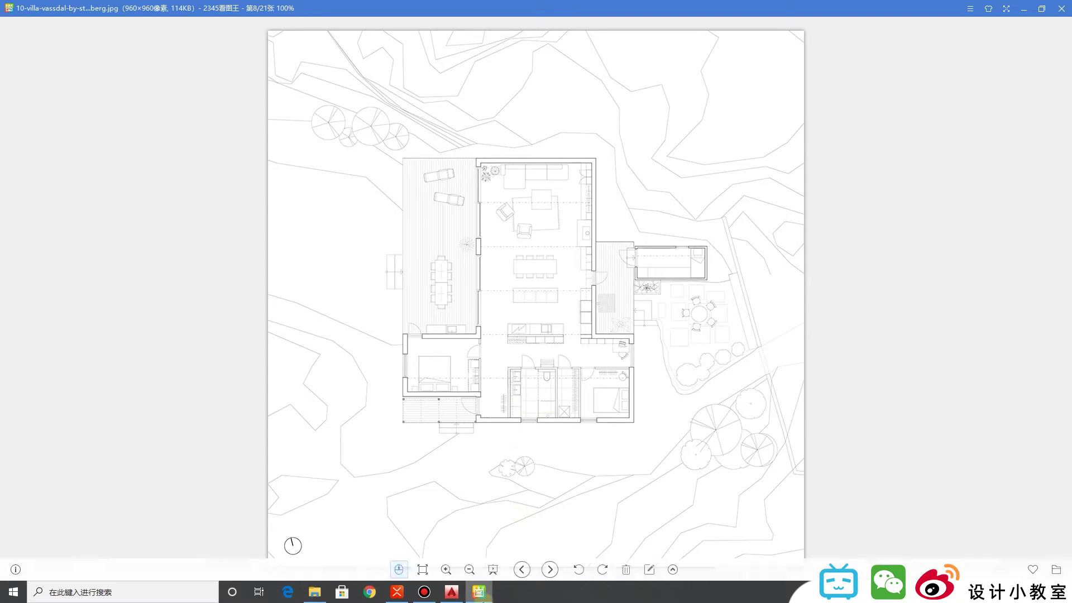
Step: Draw a vertical LINE from the bathroom door-jamb corner down to the lower wall
click(452, 591)
scroll(584, 340, down, 5)
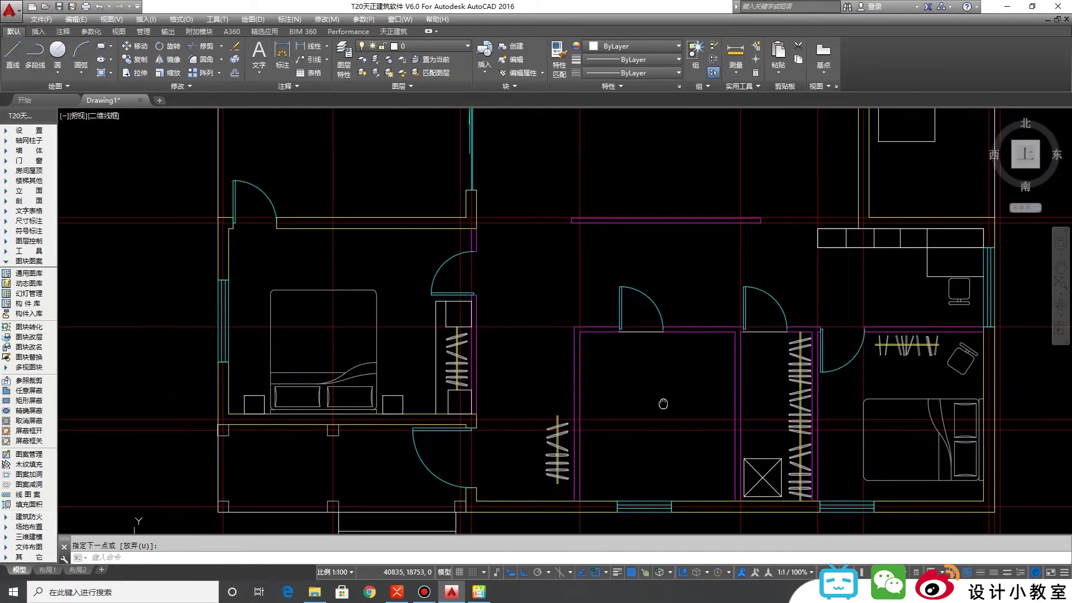
scroll(617, 376, up, 3)
scroll(618, 340, up, 2)
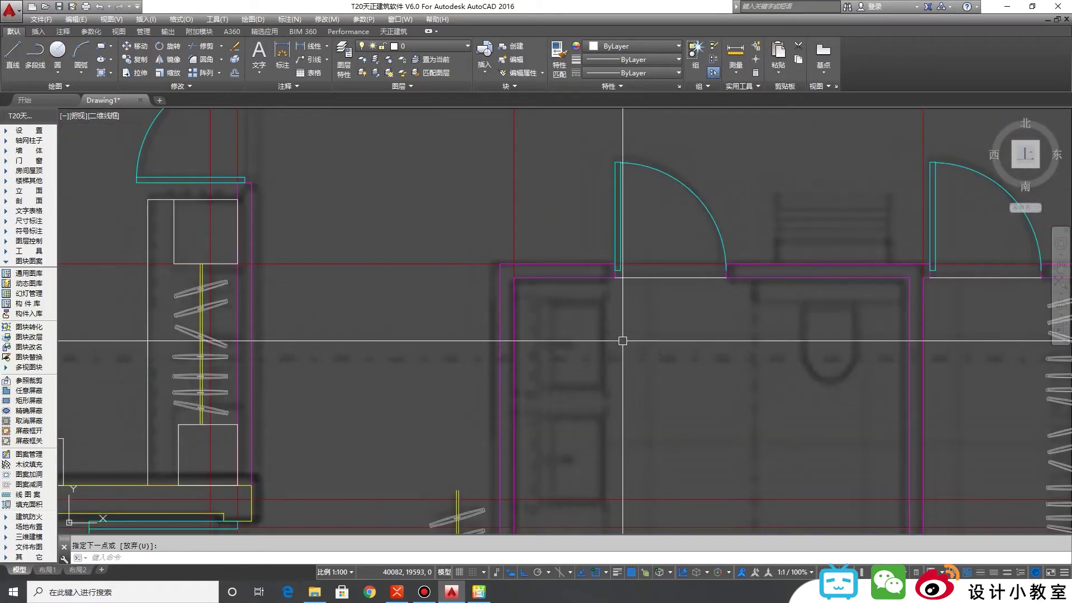
key(space)
scroll(606, 290, up, 4)
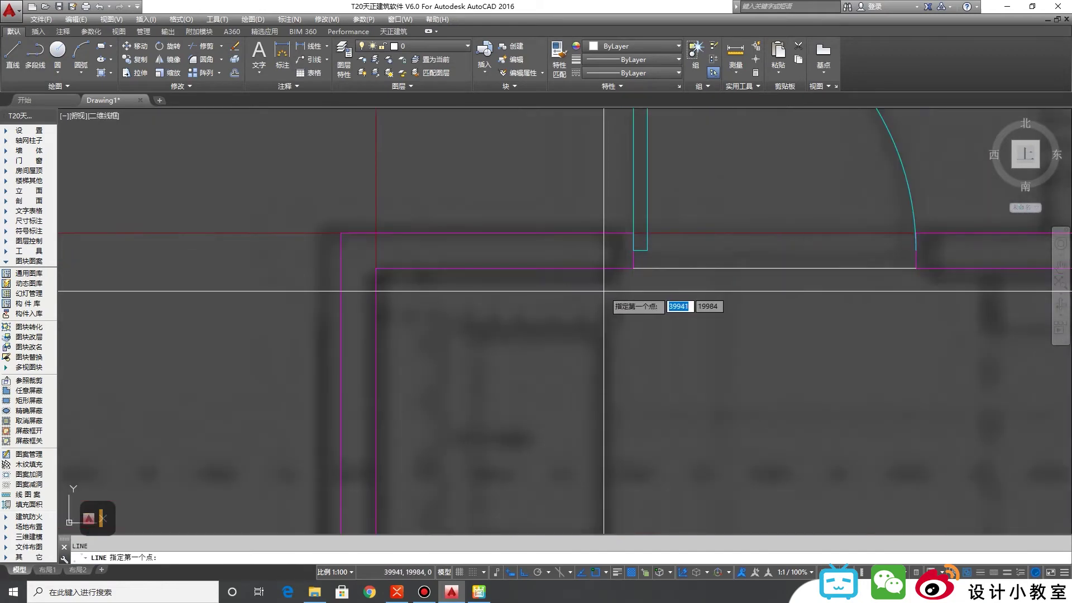
click(621, 270)
scroll(604, 245, down, 4)
scroll(604, 246, down, 3)
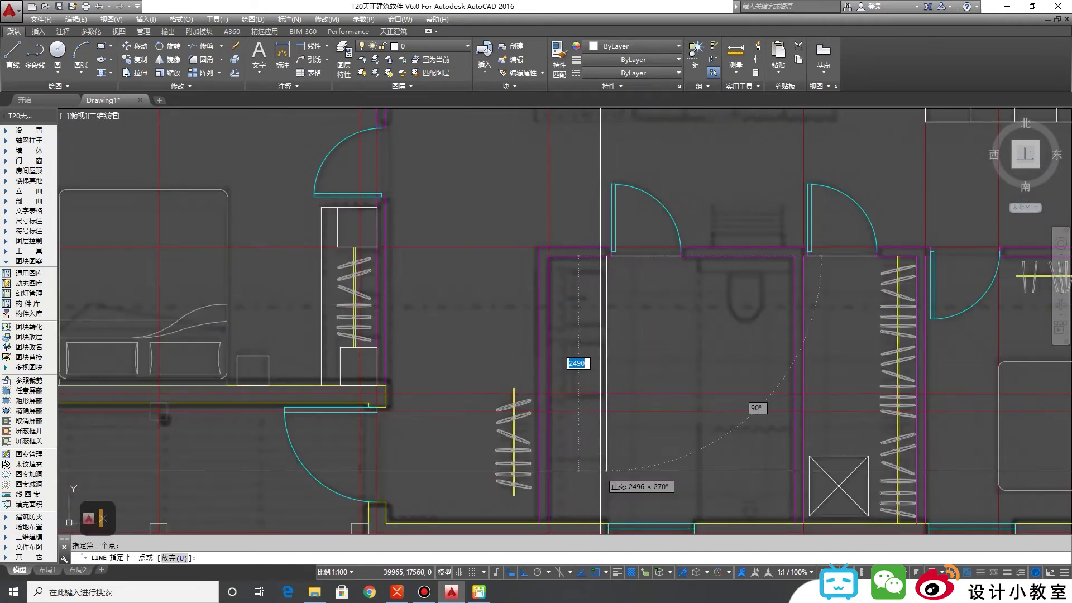
scroll(600, 385, up, 6)
scroll(602, 529, up, 2)
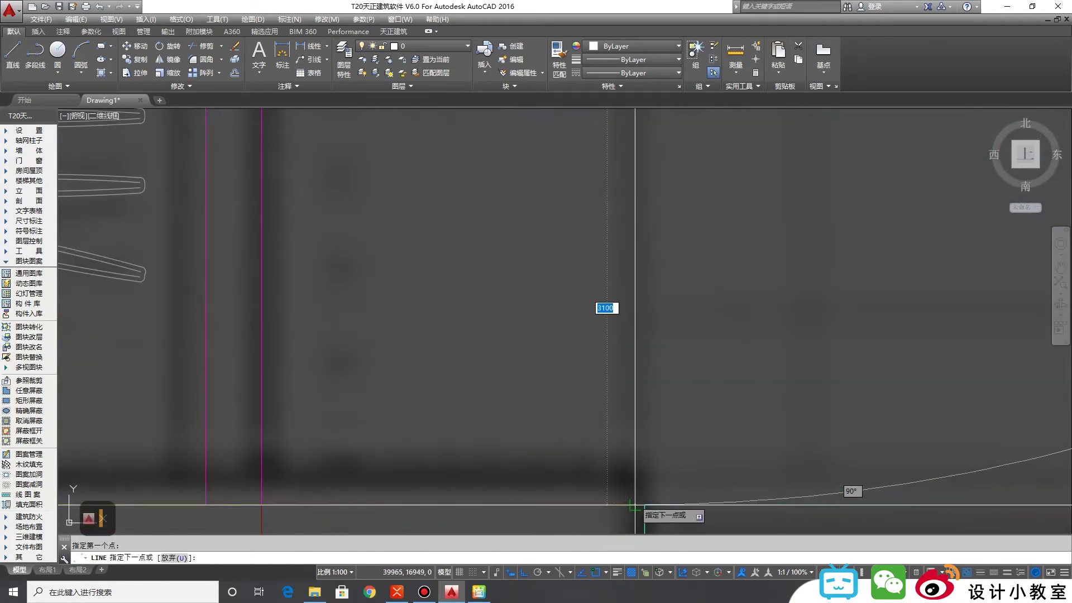
click(634, 501)
key(space)
scroll(628, 463, down, 6)
middle_drag(604, 239, 617, 504)
middle_drag(612, 441, 609, 392)
Step: Insert two washbasin blocks rotated 90°, stacked along the bathroom's left wall
click(31, 273)
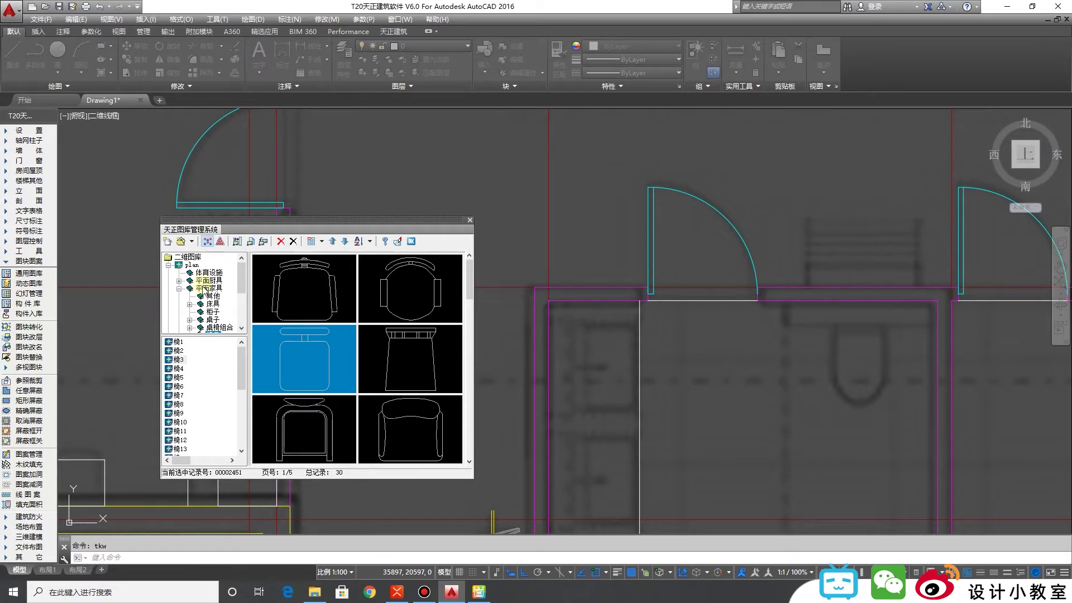
click(206, 295)
double_click(304, 284)
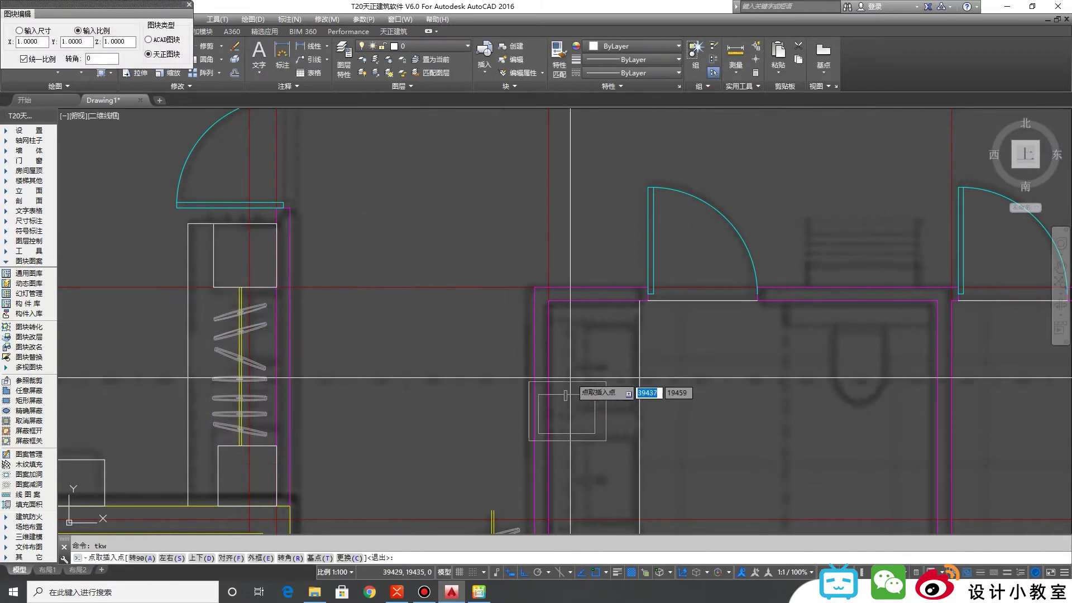
key(a)
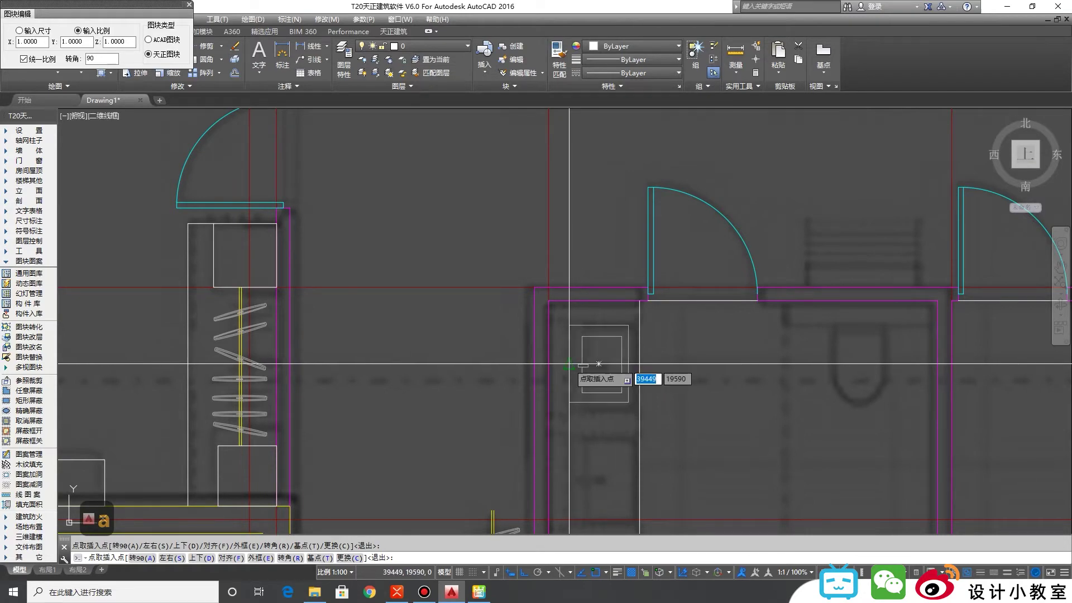
click(569, 363)
click(568, 476)
key(space)
scroll(568, 478, down, 2)
middle_drag(581, 482, 566, 312)
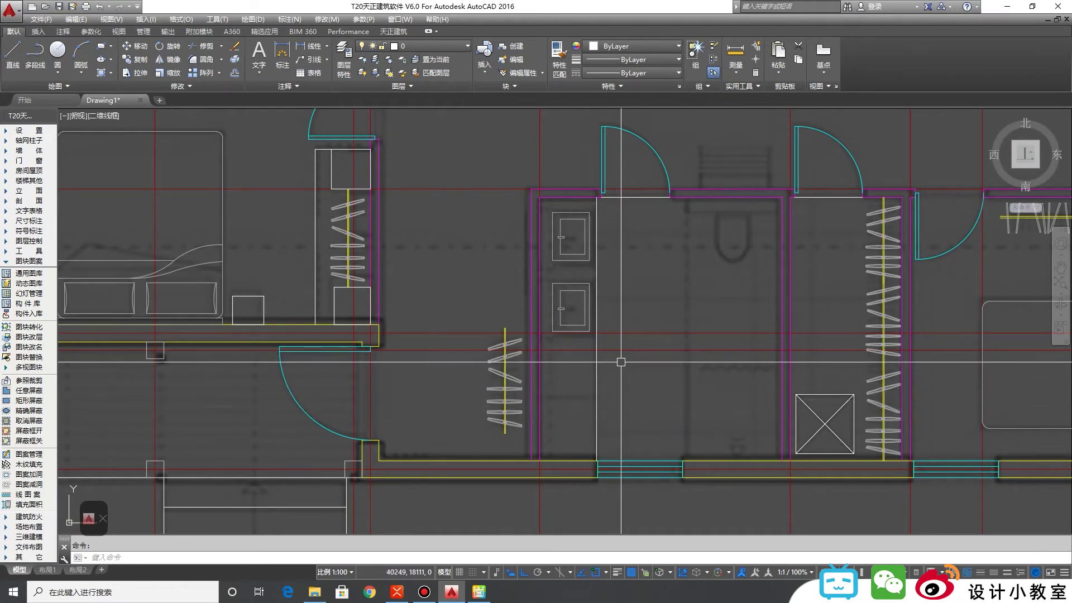
scroll(621, 362, down, 1)
scroll(579, 390, up, 3)
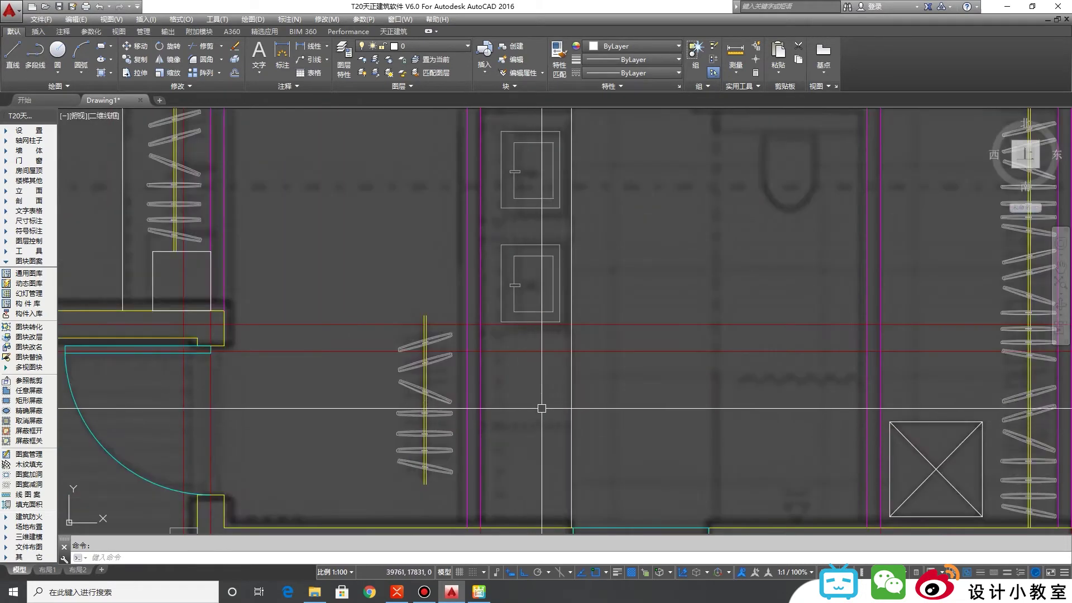
scroll(641, 372, down, 4)
scroll(617, 344, up, 4)
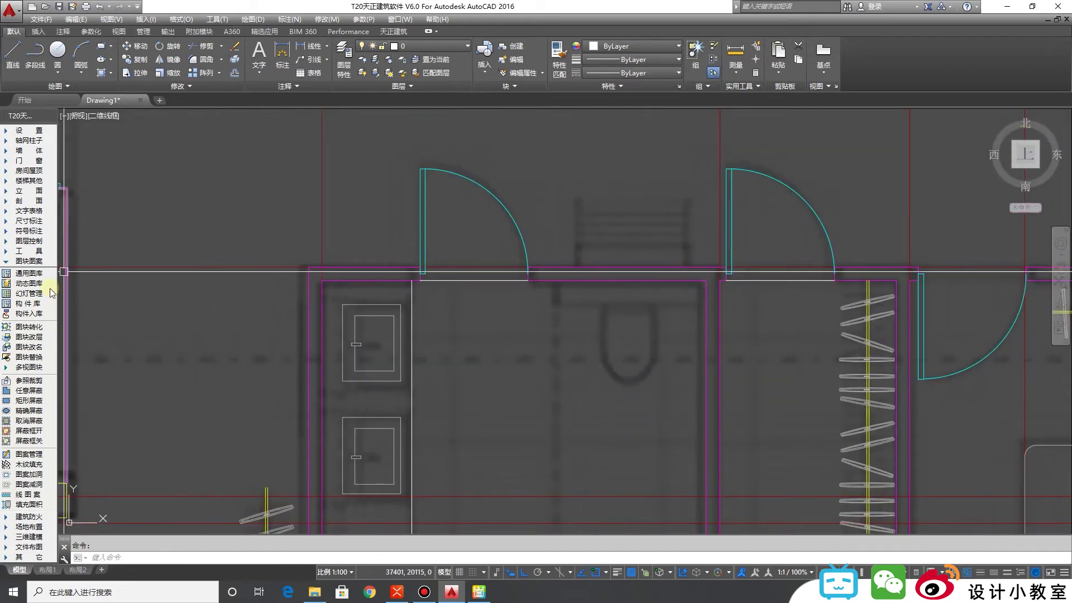
Step: Insert a 坐便器 toilet block on the bathroom's upper wall, then zoom out
click(26, 276)
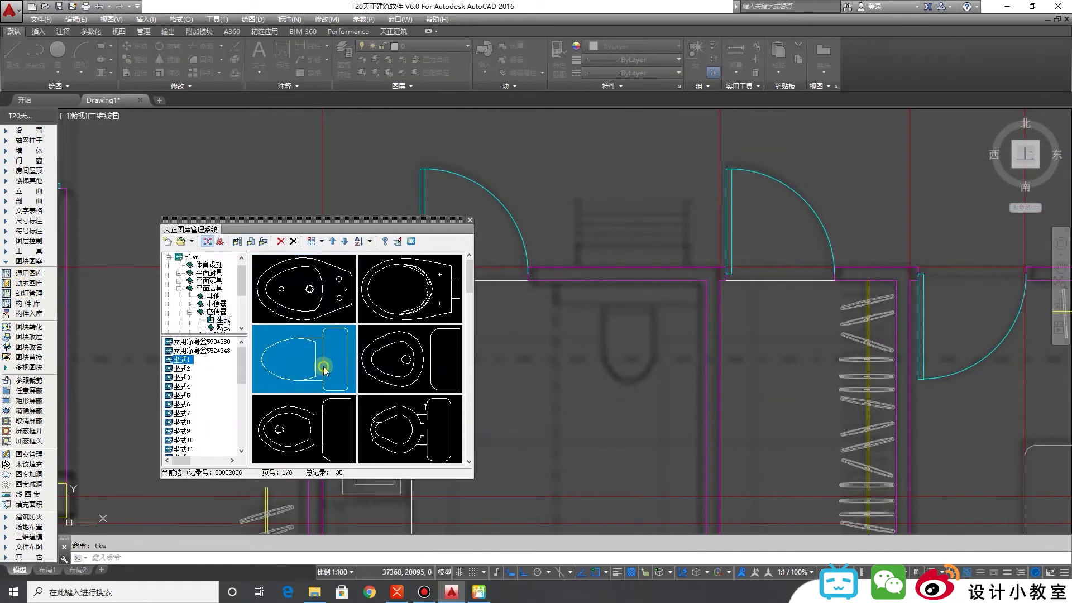
double_click(323, 358)
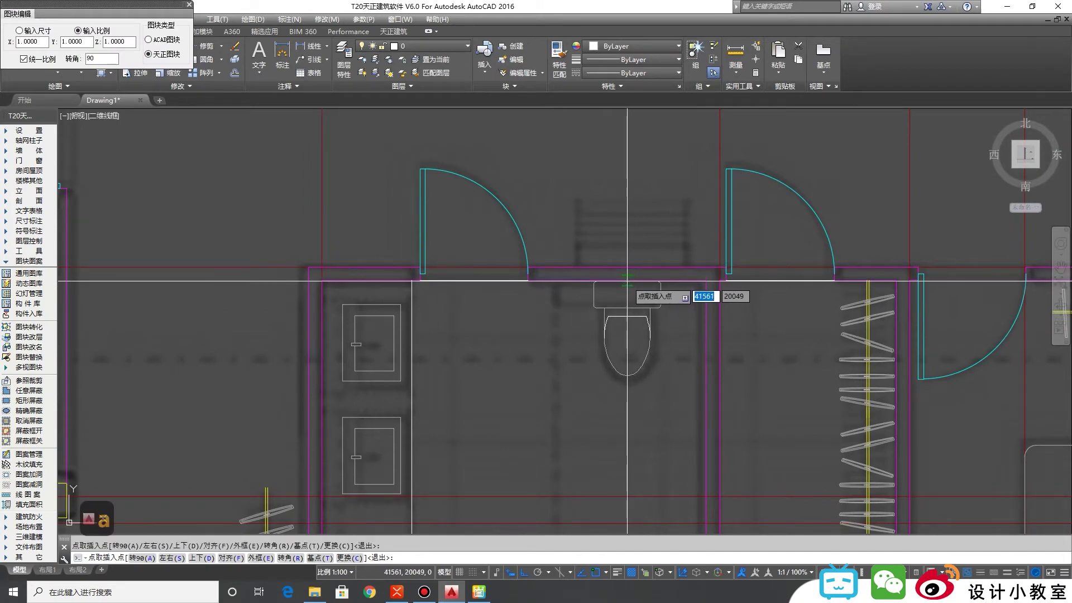
click(627, 283)
scroll(642, 330, down, 4)
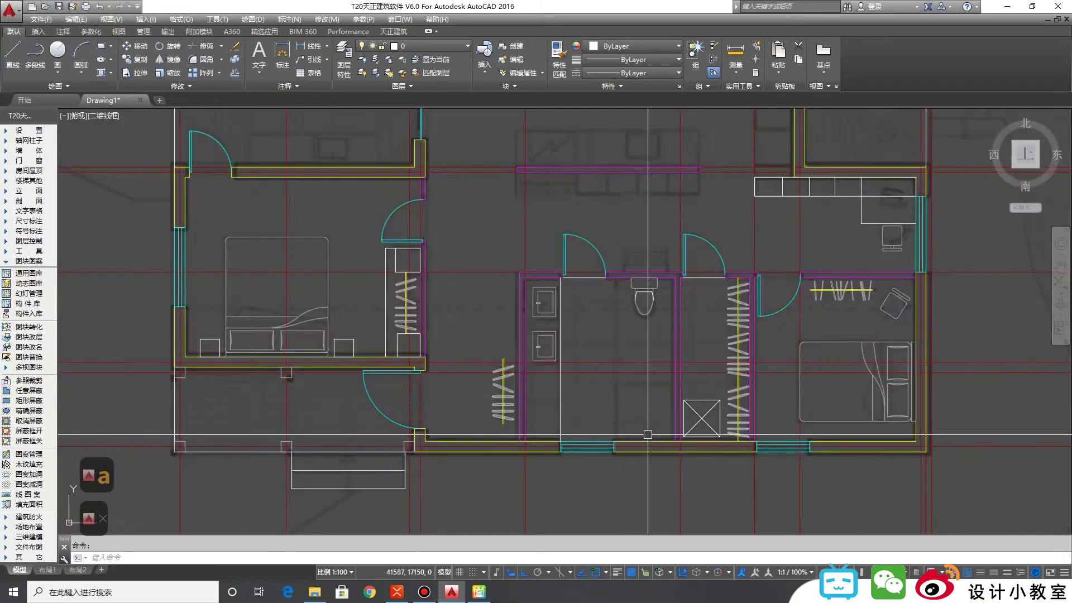
scroll(653, 525, up, 2)
middle_drag(629, 382, 623, 408)
scroll(639, 430, down, 4)
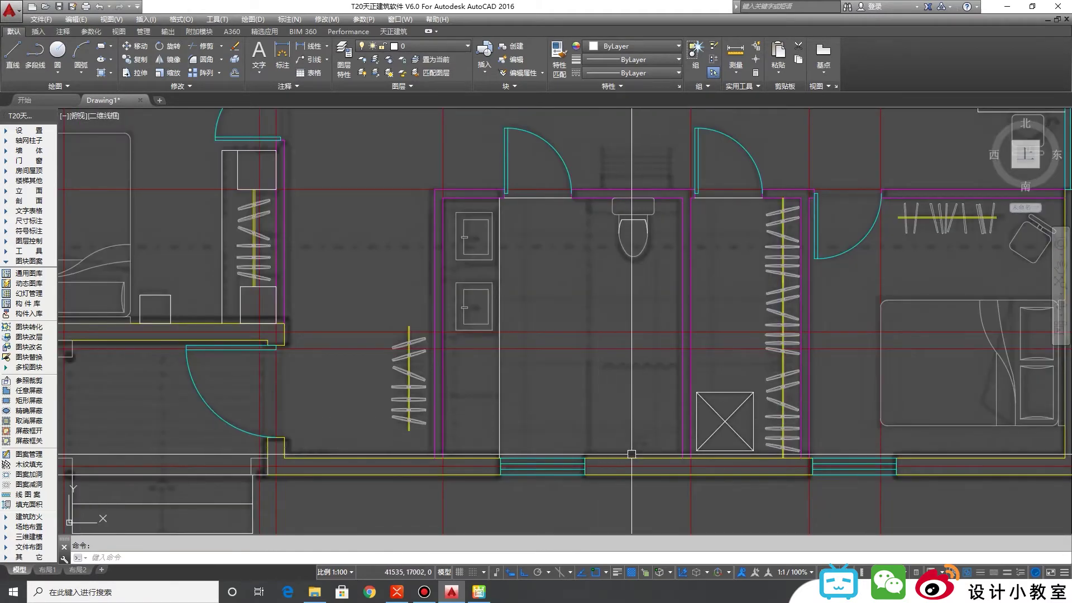
scroll(639, 429, down, 1)
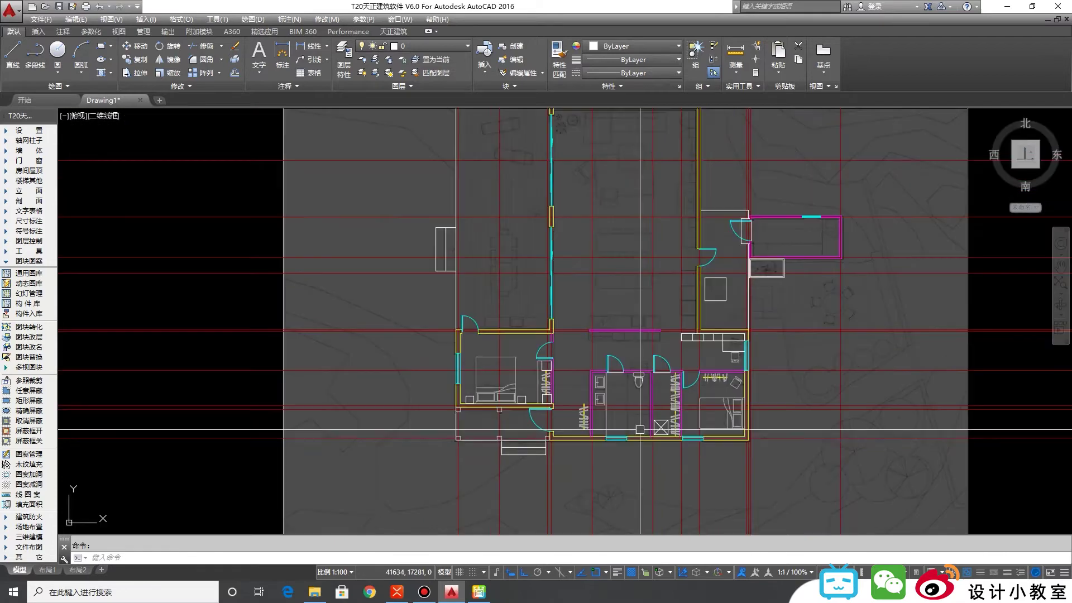
scroll(641, 450, down, 1)
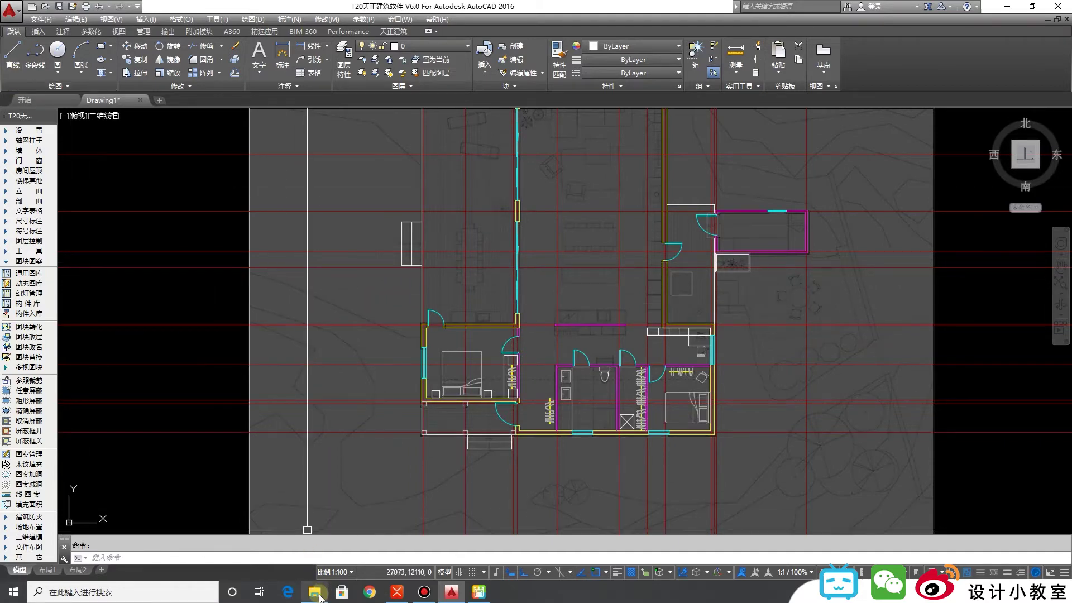
Step: Browse 01-CAD > 赠送素材 > 01-常用图块 > CAD常用图库 and open CAD常用图库.dwg
click(315, 593)
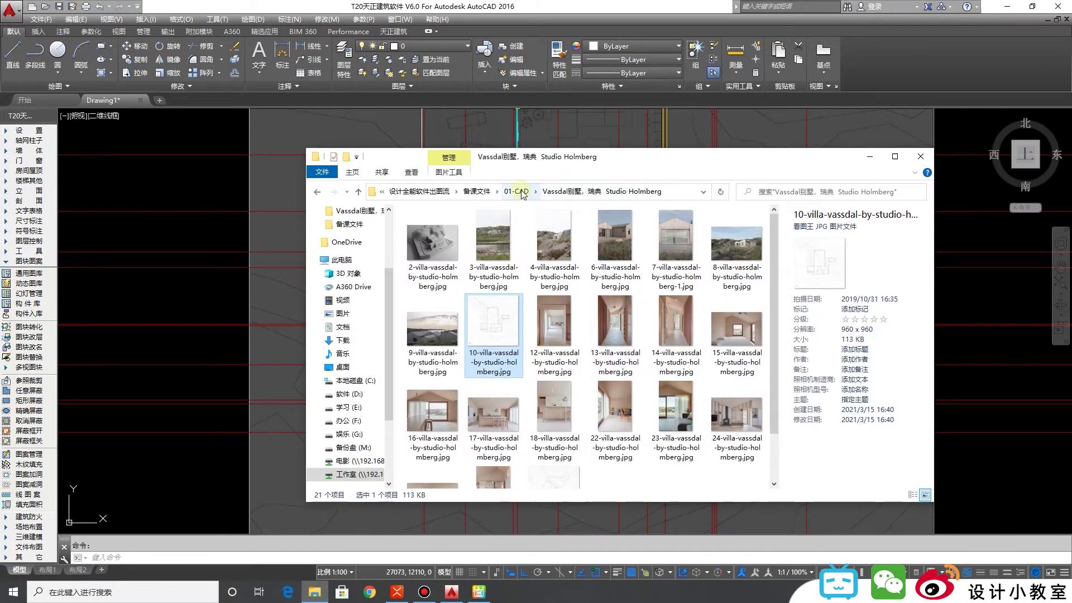
click(516, 191)
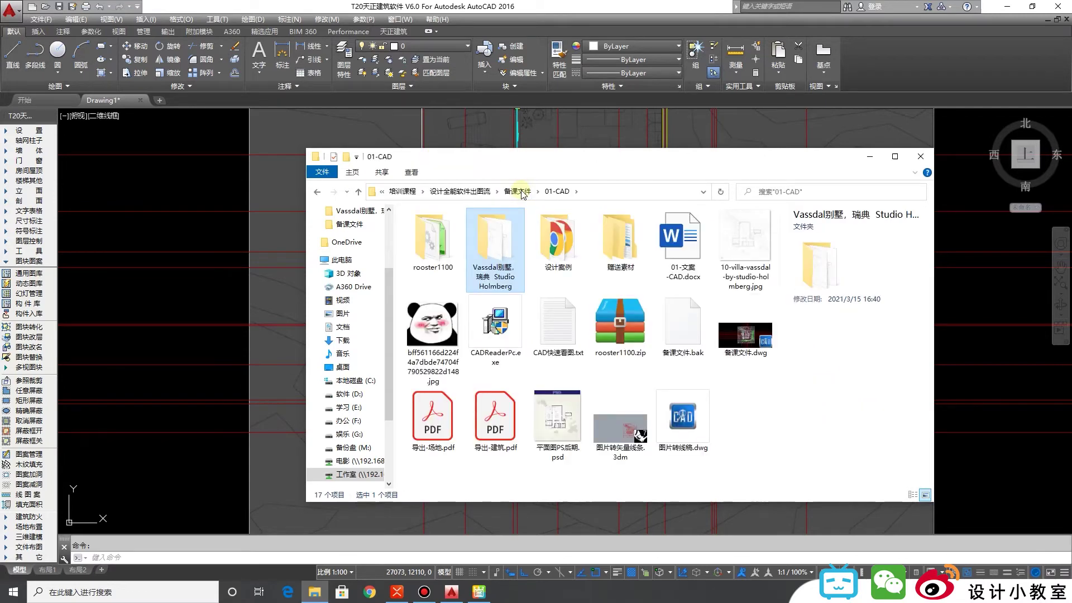
double_click(620, 240)
double_click(433, 240)
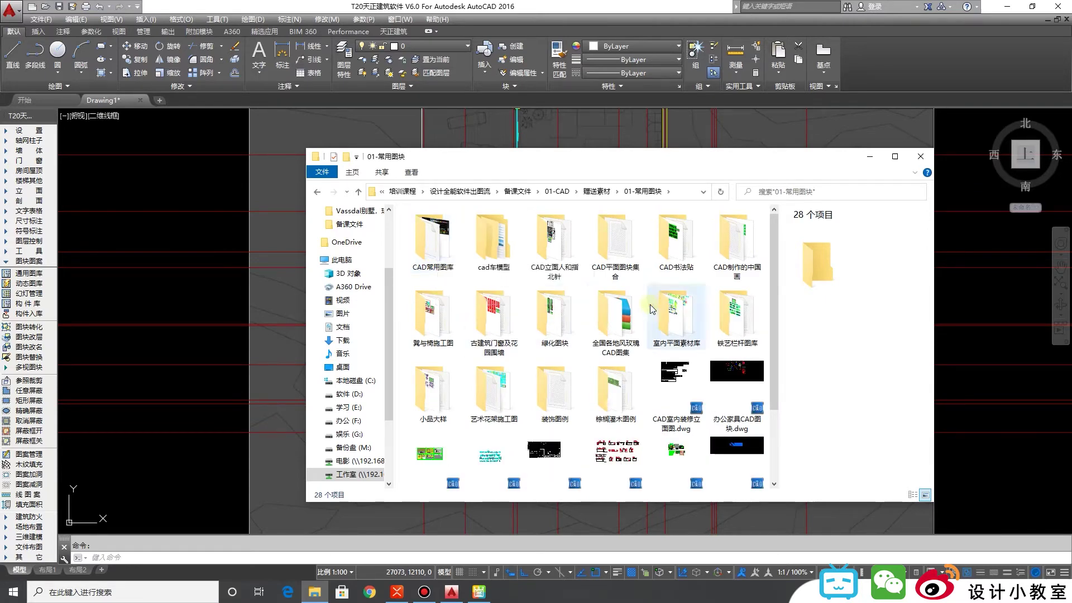
double_click(449, 246)
double_click(495, 234)
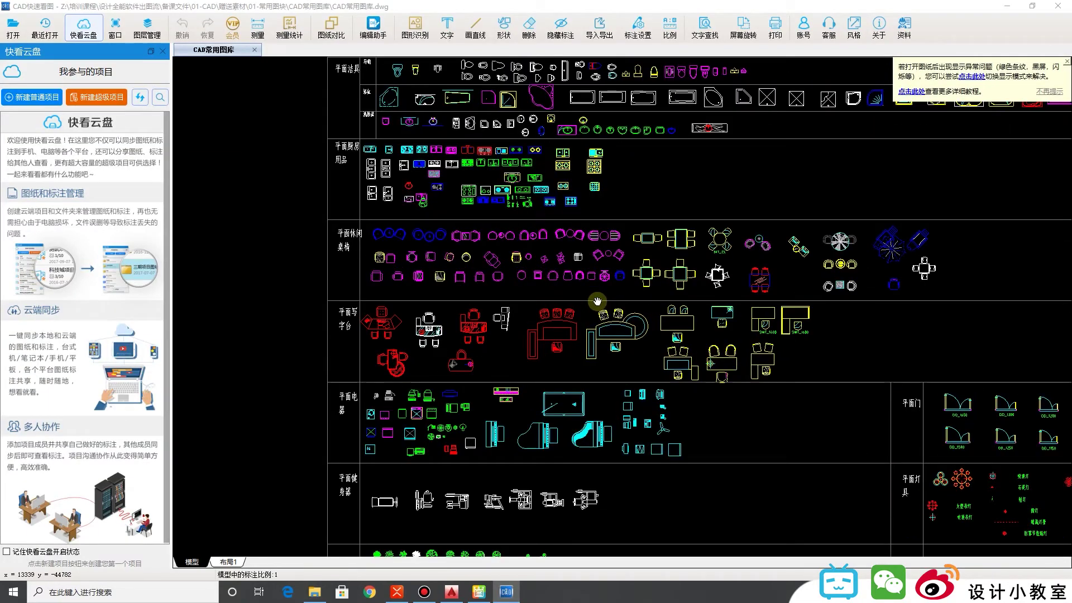
Step: Zoom and pan through the 平面图库 furniture block rows, then close CAD快速看图
scroll(597, 301, down, 3)
scroll(862, 384, up, 2)
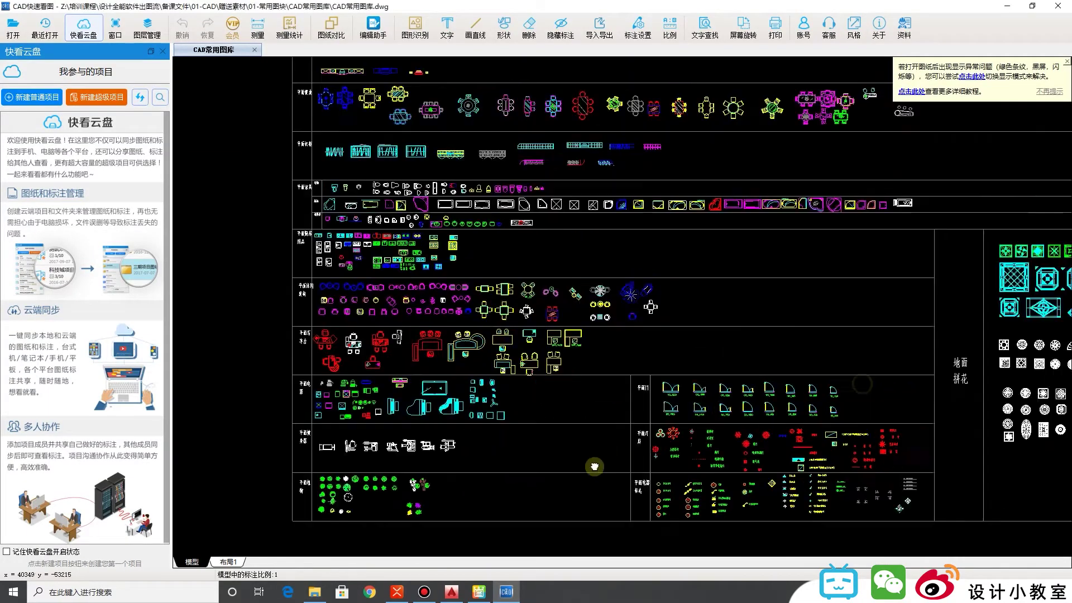
scroll(743, 397, down, 3)
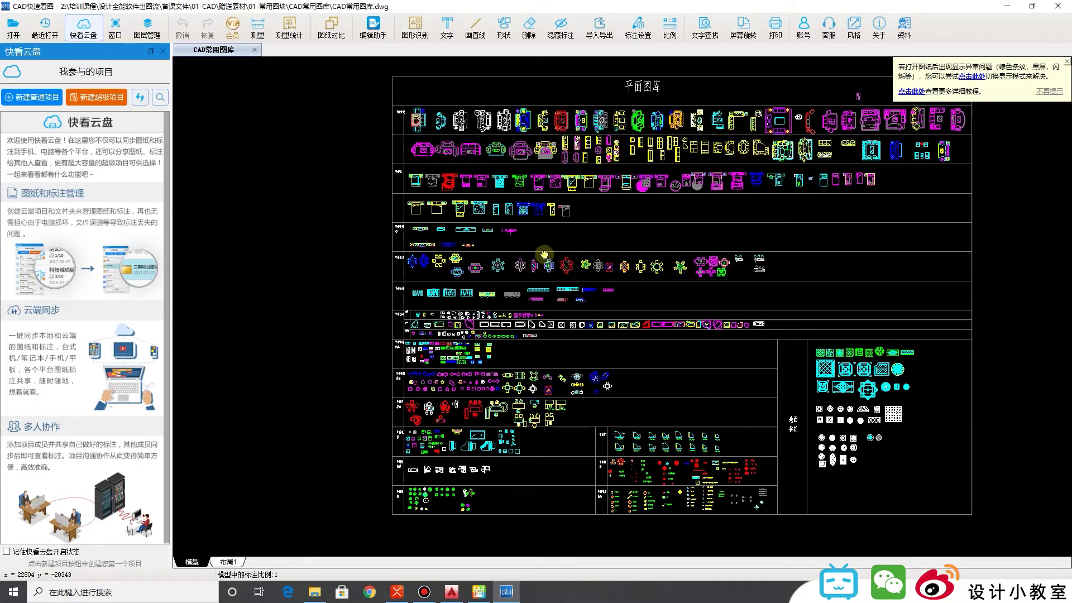
drag(546, 255, 553, 401)
scroll(651, 298, up, 3)
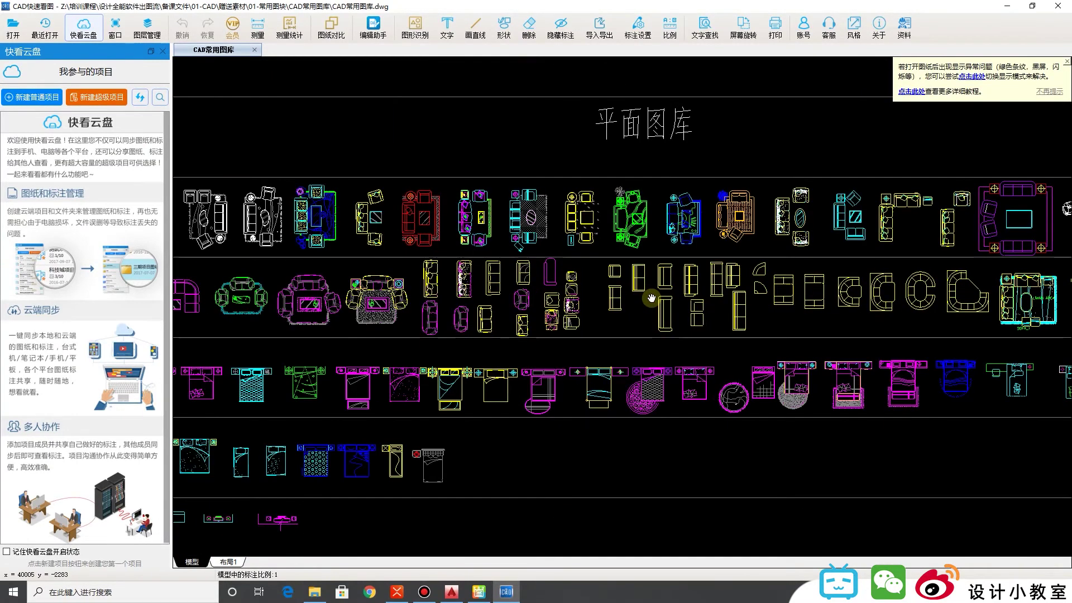
scroll(621, 279, up, 3)
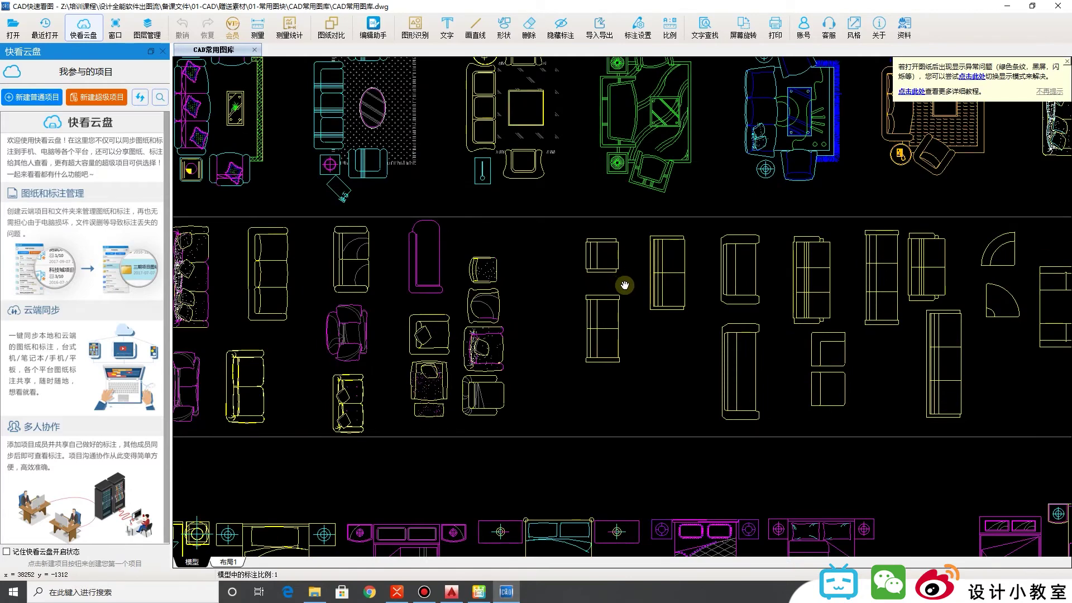
scroll(624, 285, down, 3)
click(1058, 6)
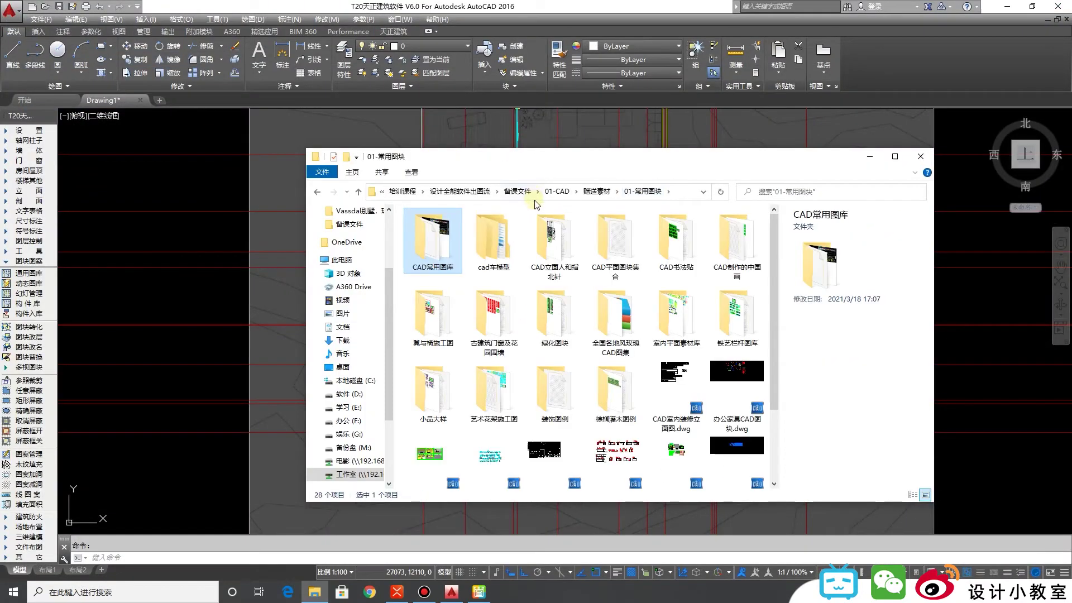
Step: Inspect the details of the cad车模型, CAD制作的中国画, 古建筑门窗 folders, 多个电脑桌图块.dwg and 健身器材.dwg
click(504, 251)
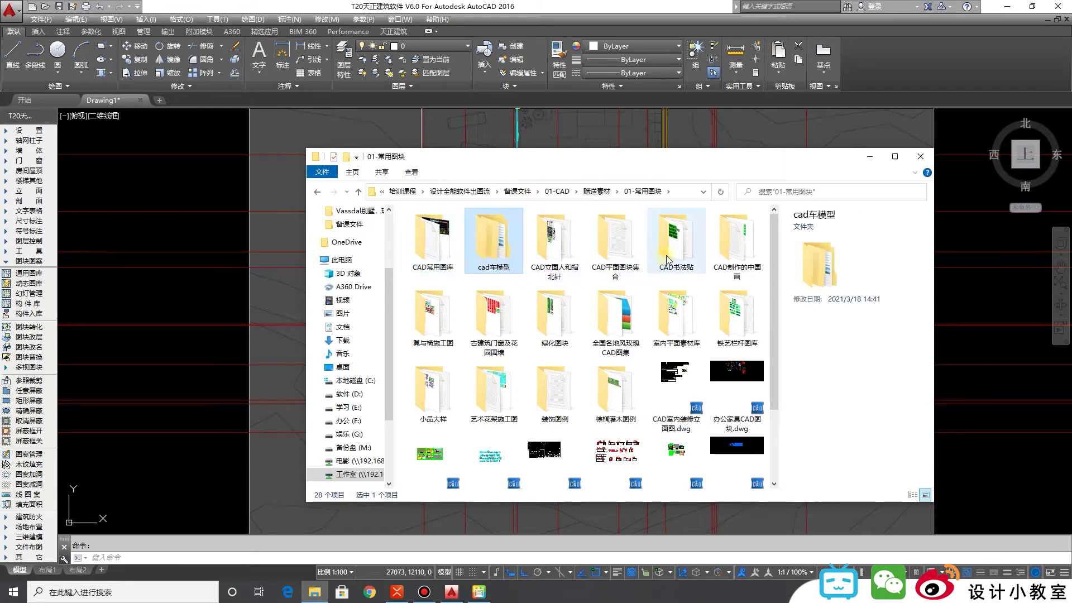
click(731, 254)
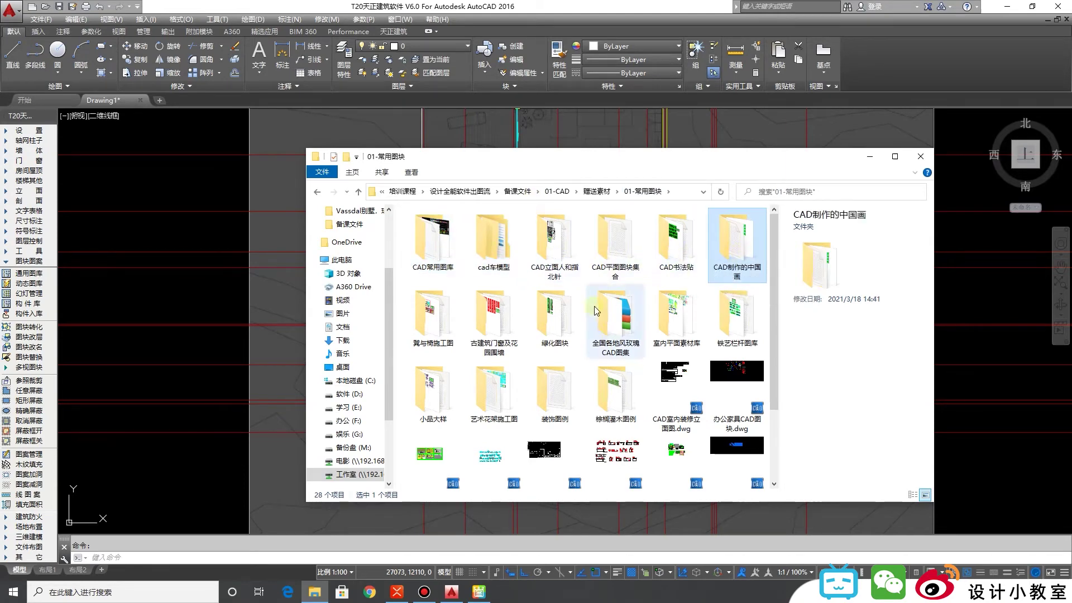
click(507, 317)
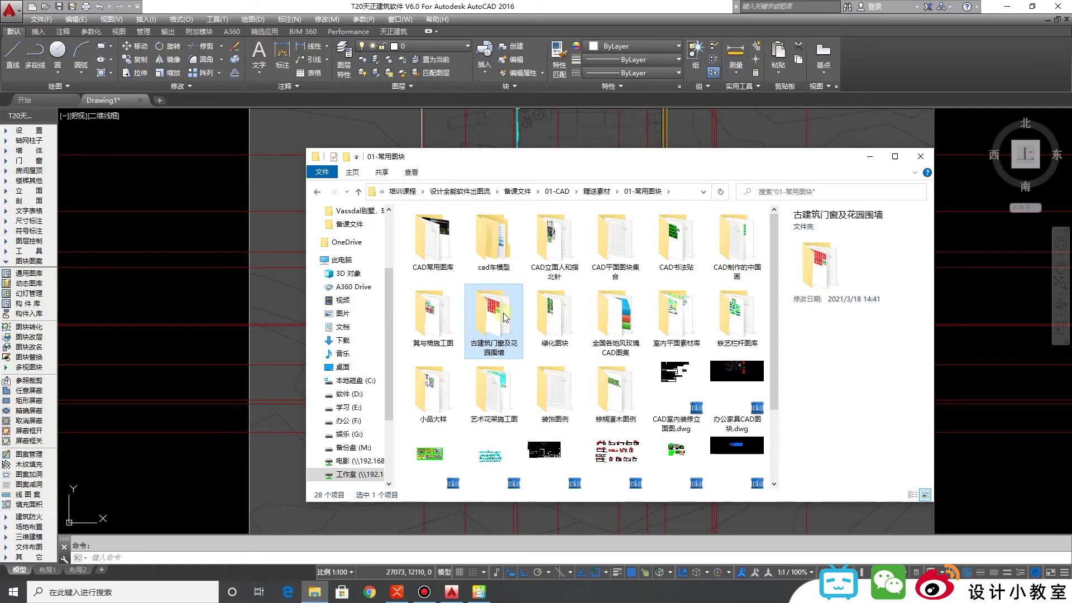
scroll(507, 318, down, 2)
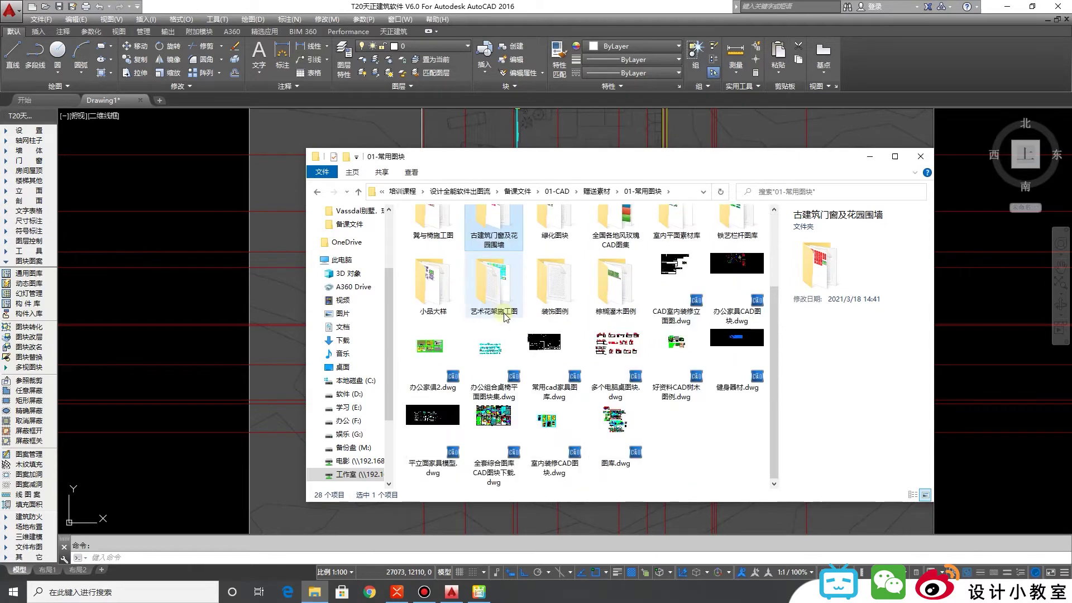
click(634, 366)
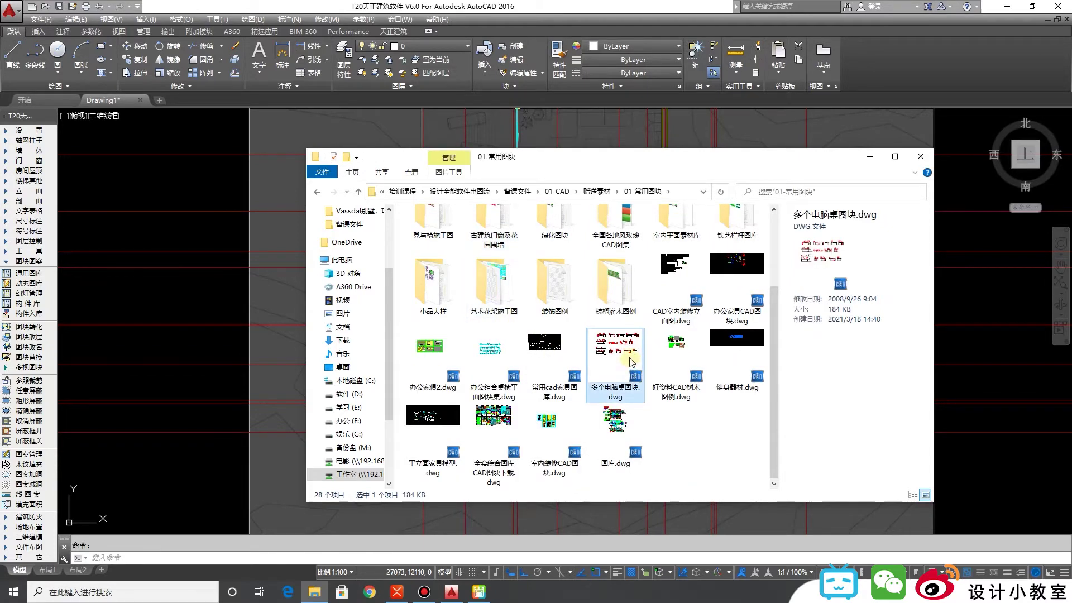
click(732, 349)
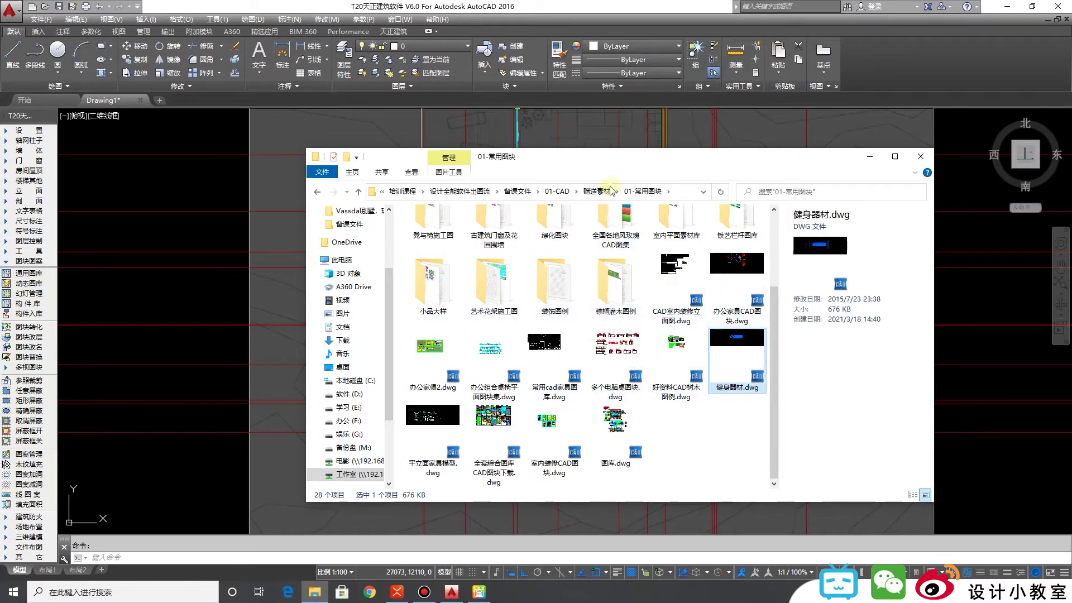
Step: Go through 赠送素材 > 02-成品套图 > 【户型平面】住宅参考 and open the YJ180-5 drawing
click(592, 195)
double_click(501, 235)
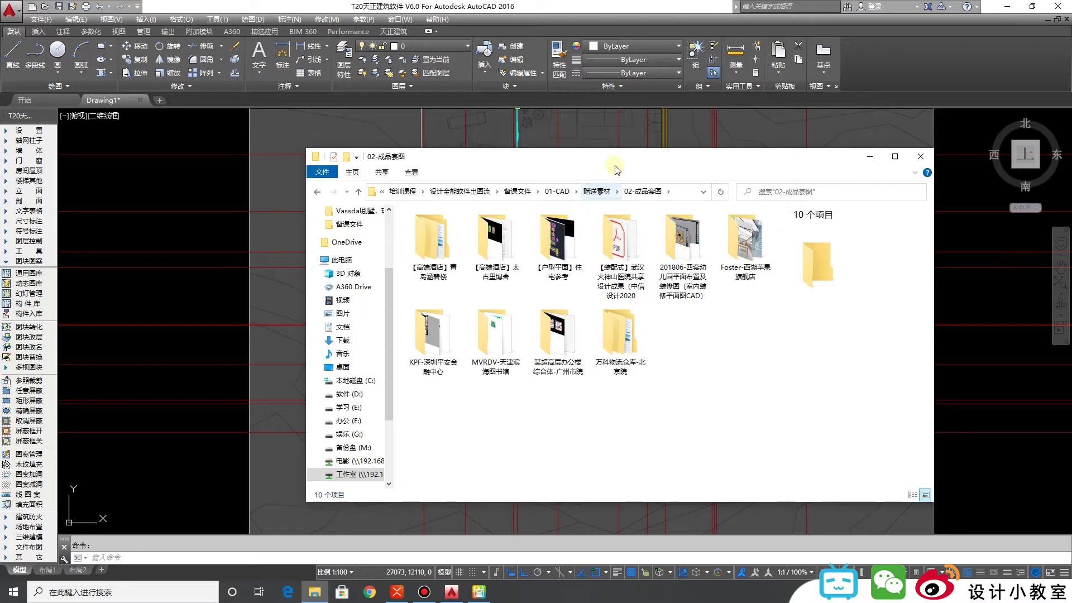
drag(573, 161, 387, 185)
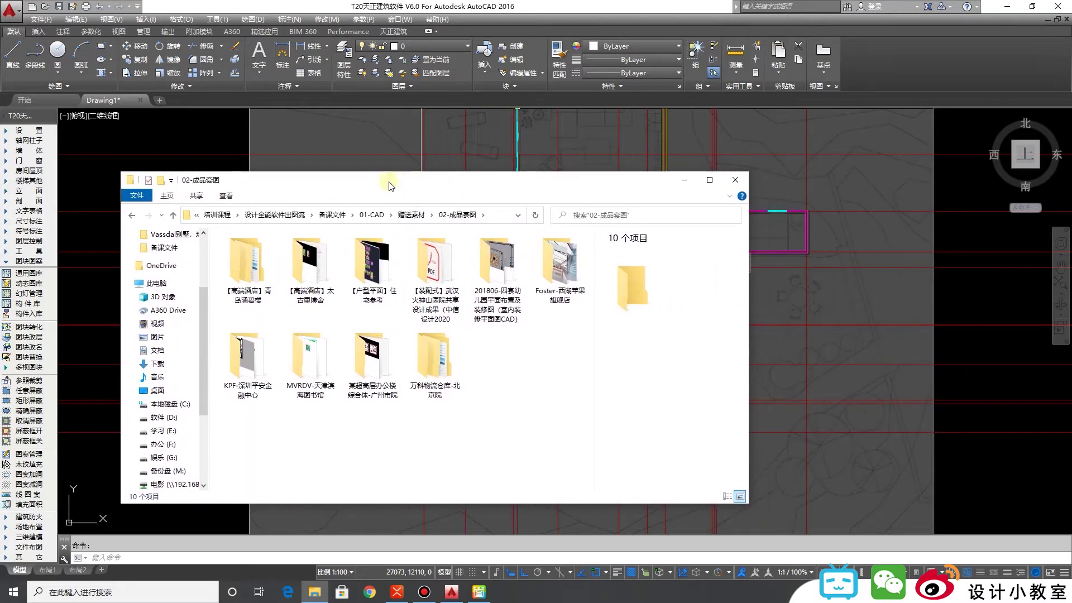
double_click(373, 264)
key(Down)
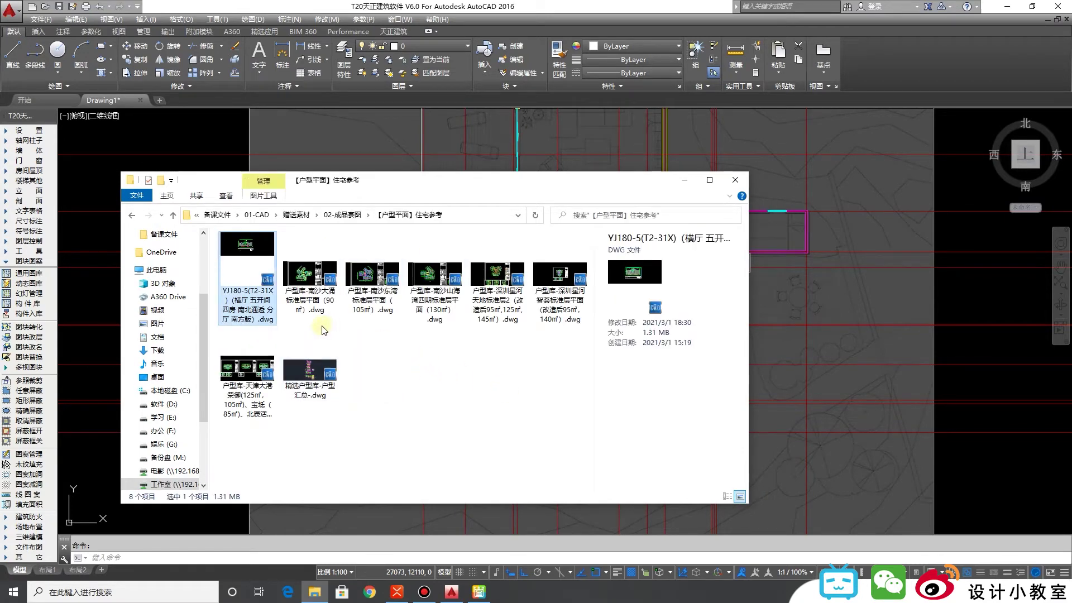
double_click(247, 264)
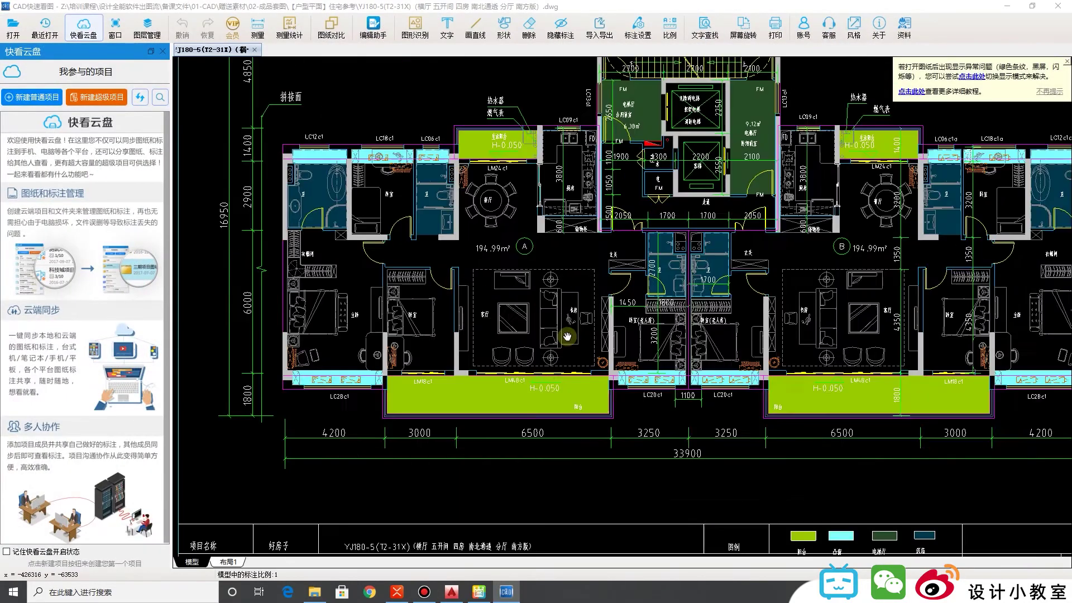
Step: Zoom and pan over the YJ180-5 bathrooms, upper rooms and left bathroom, then close the viewer
scroll(568, 336, up, 3)
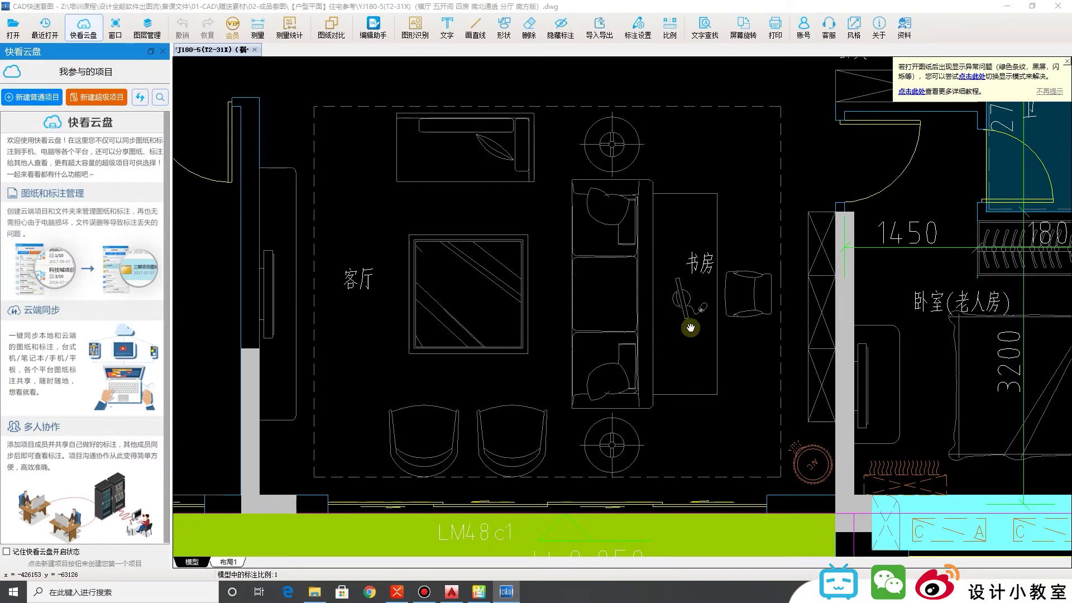
scroll(670, 327, down, 5)
scroll(570, 325, up, 3)
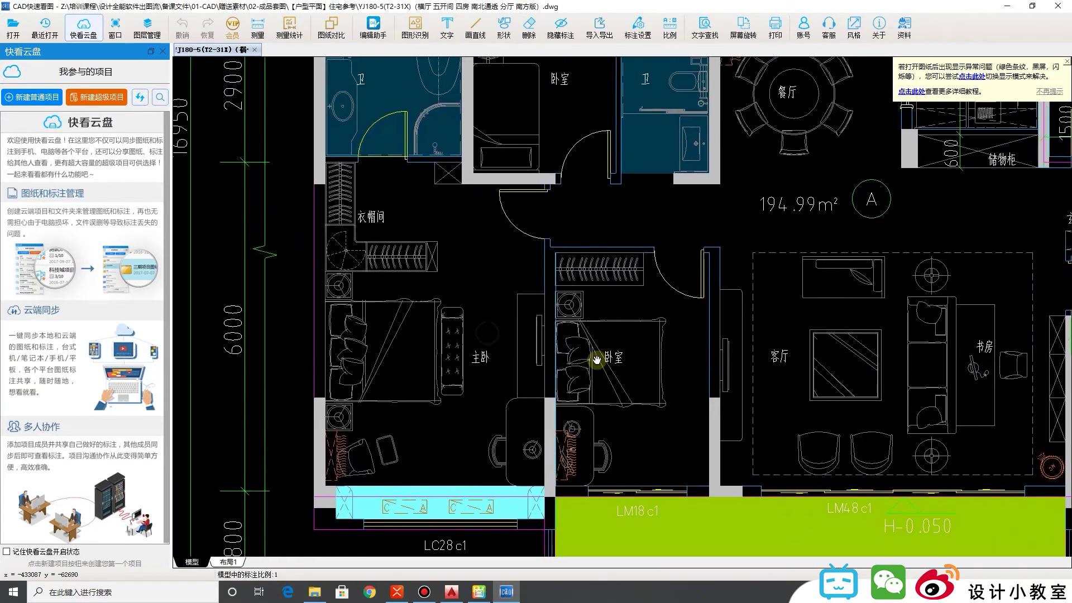
drag(555, 279, 609, 454)
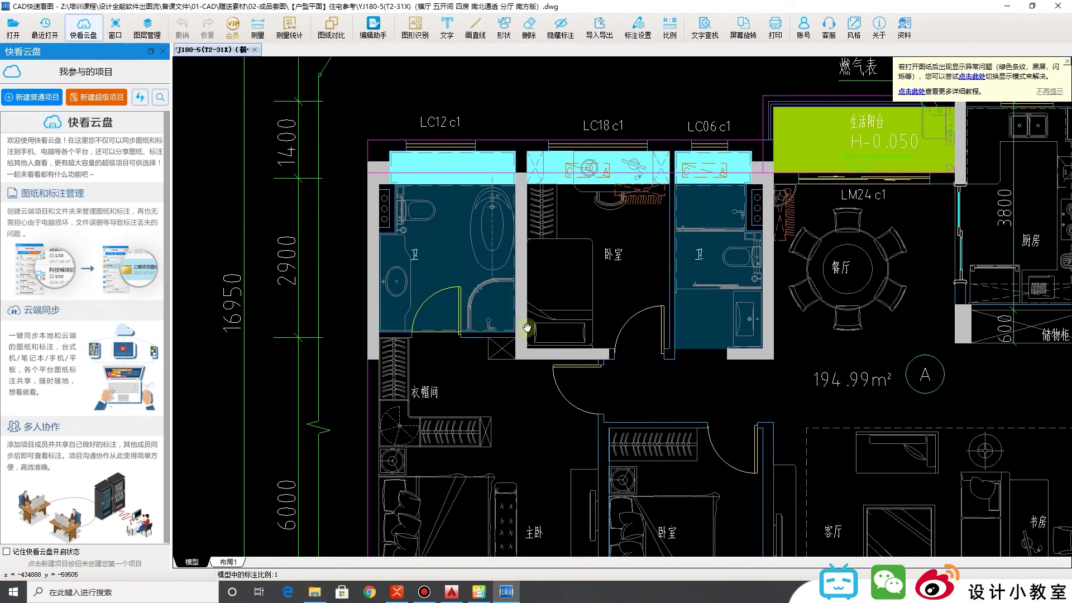
scroll(441, 254, up, 1)
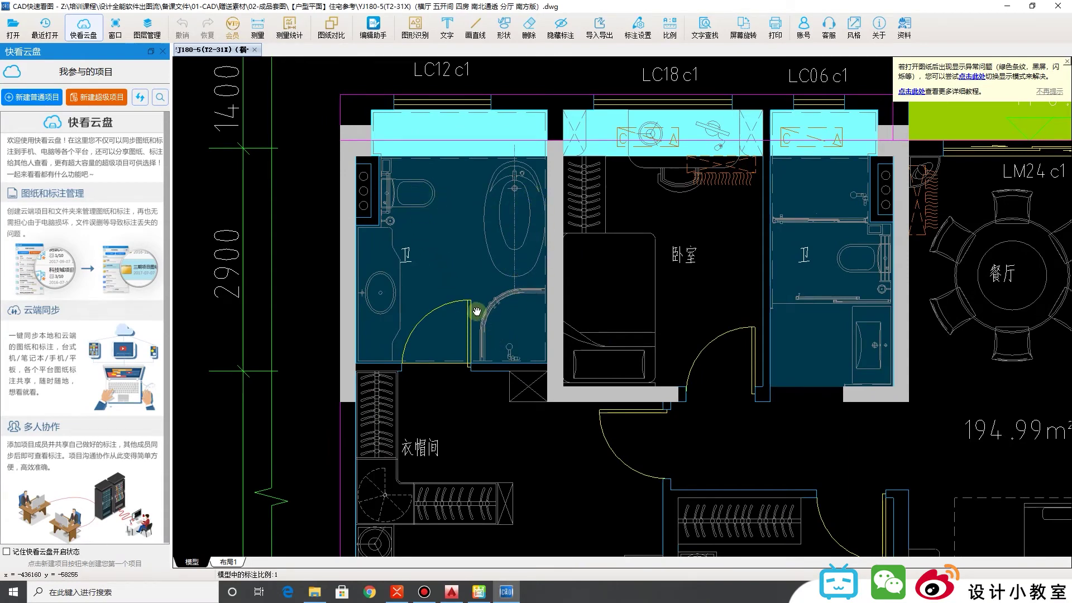
scroll(503, 359, up, 3)
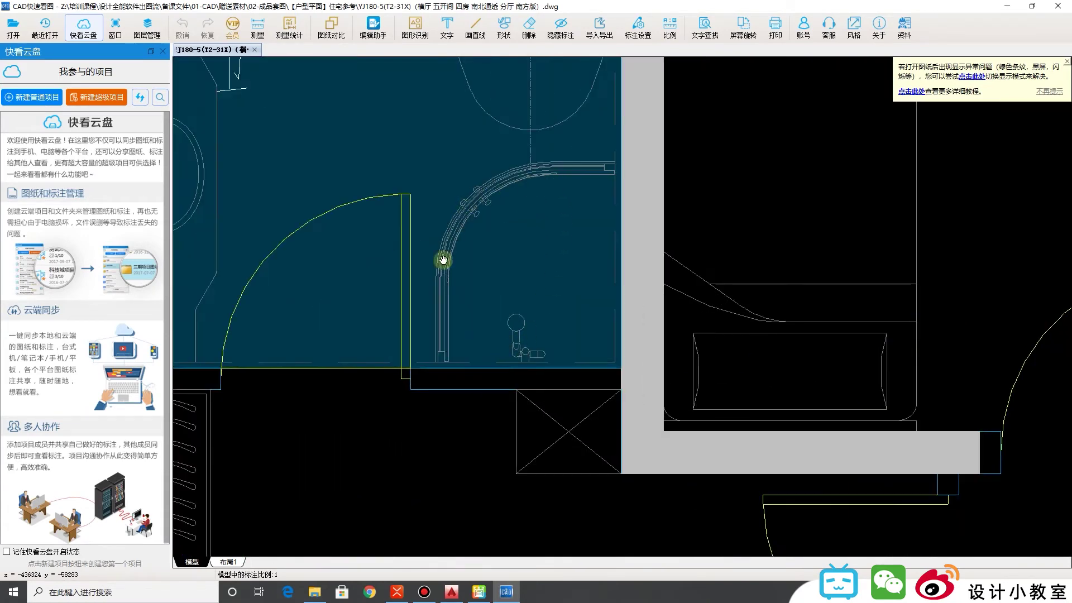
scroll(533, 291, down, 5)
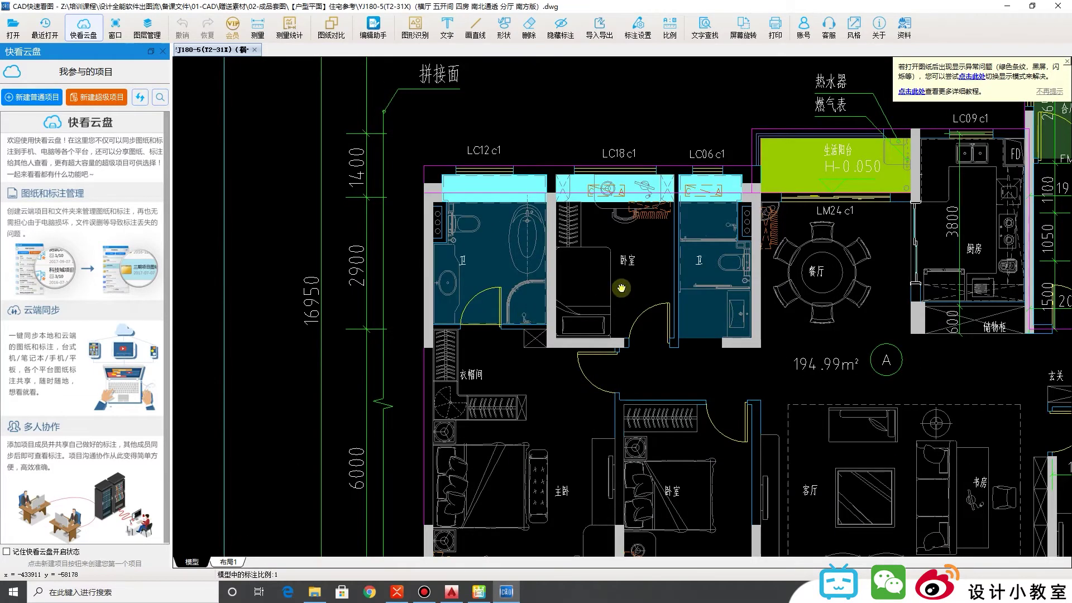
drag(621, 288, 603, 306)
scroll(492, 349, up, 4)
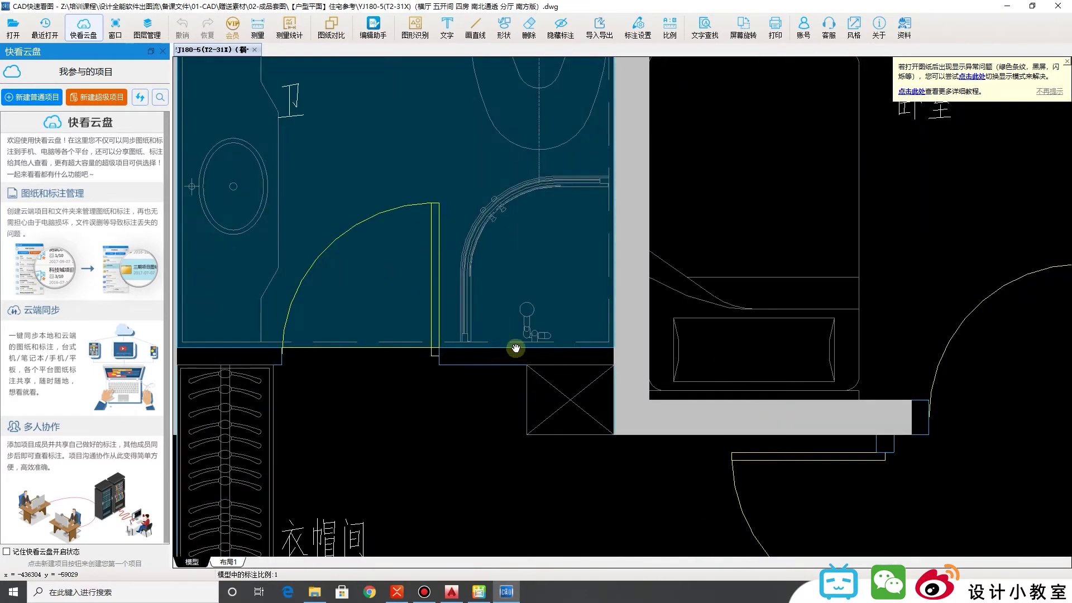
click(1059, 6)
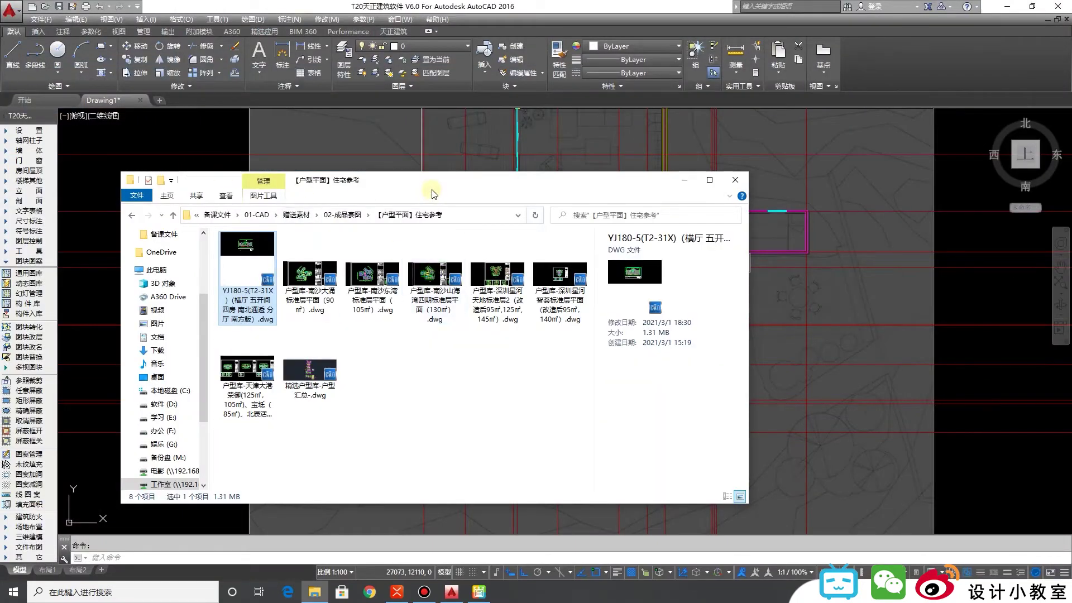
Step: Move File Explorer right and return to the 02-成品套图 folder via the address bar
drag(432, 192, 699, 188)
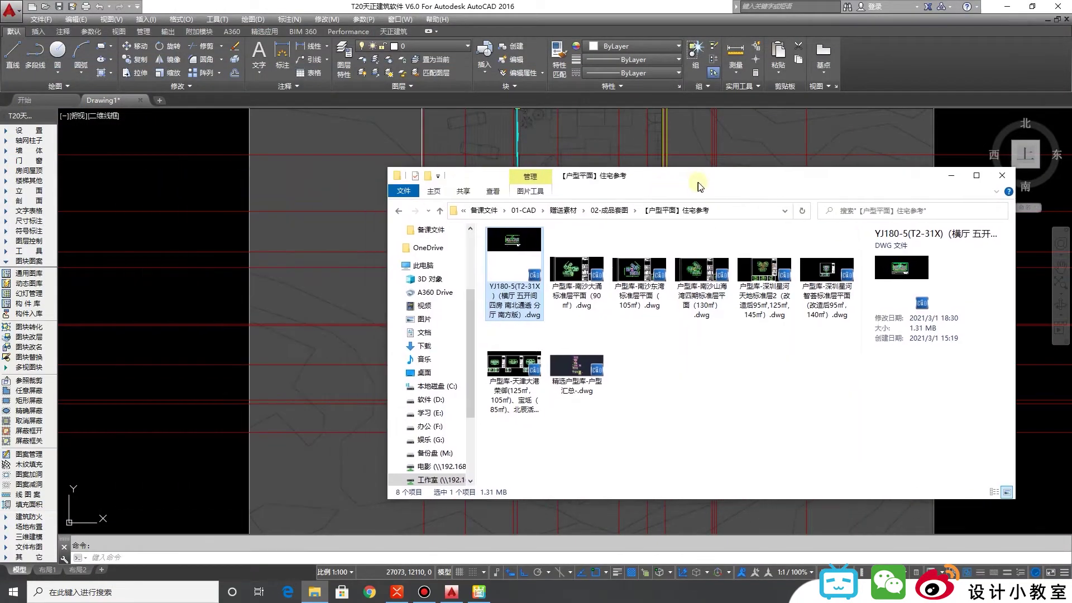
click(622, 212)
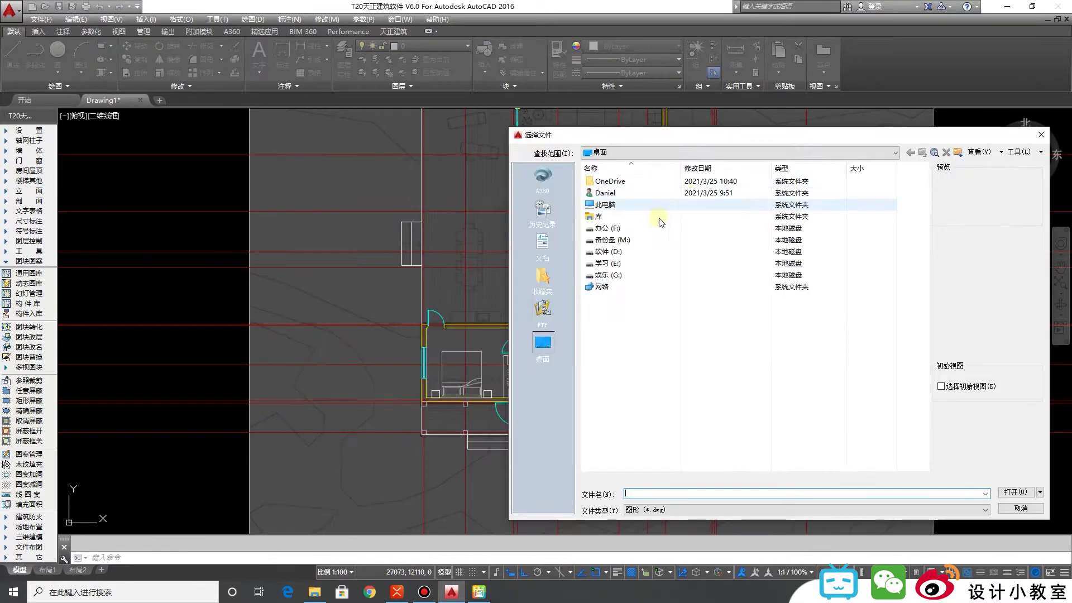
Step: In Select File, browse 此电脑 > 工作室 drive > 培训课程 > 设计全能软件出图流 > 备课文件
click(618, 208)
double_click(618, 208)
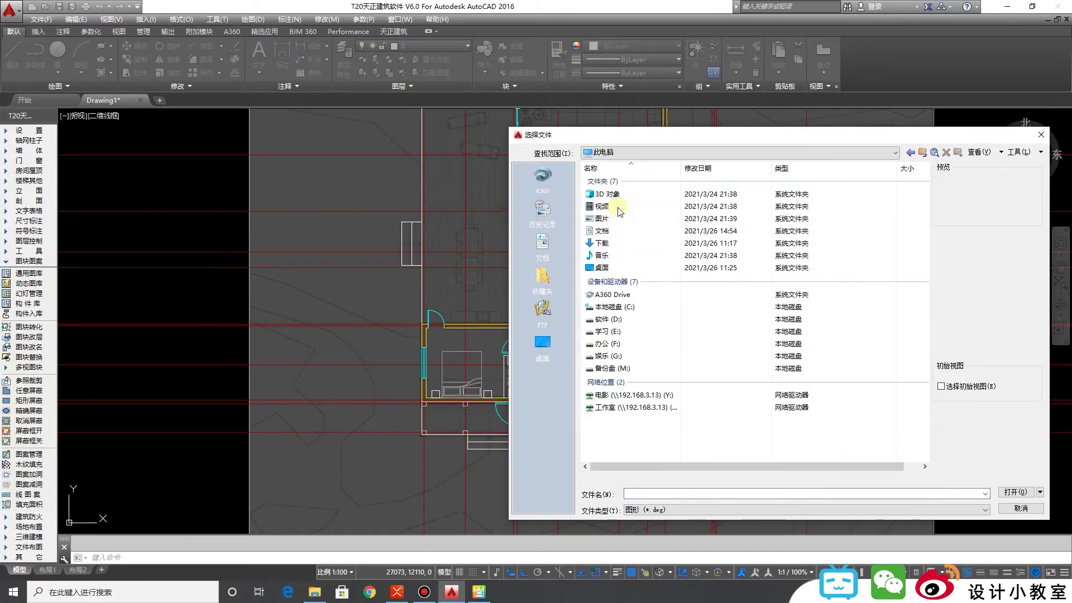
double_click(653, 406)
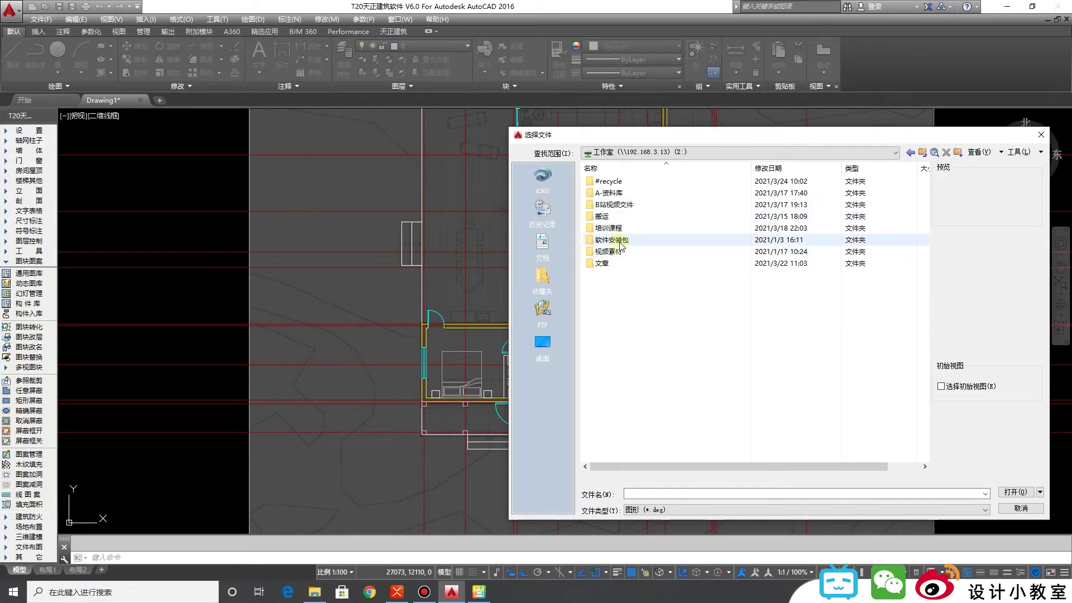
double_click(614, 228)
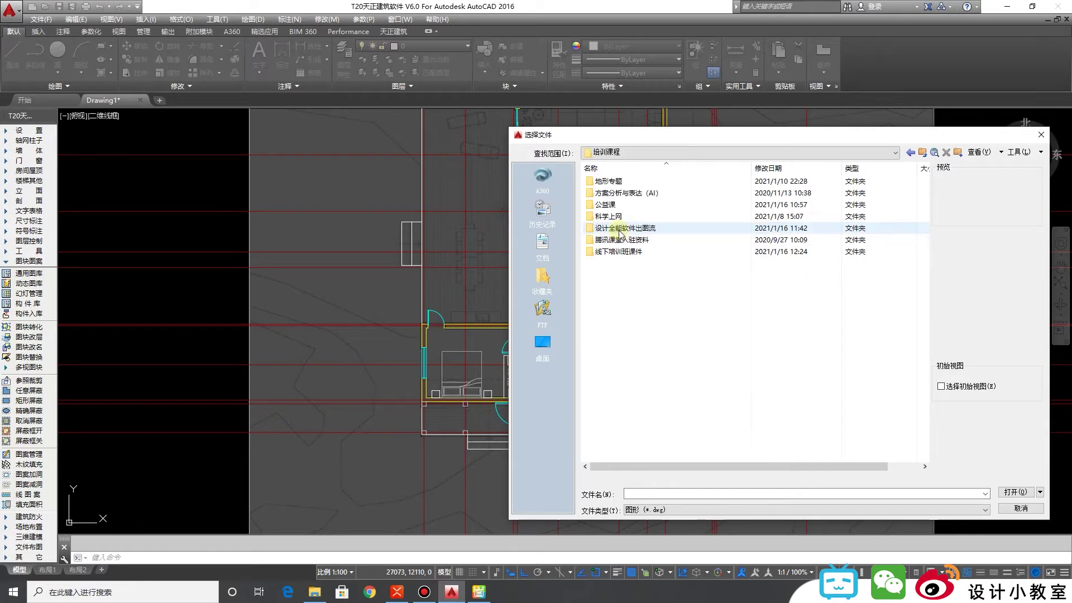
double_click(656, 233)
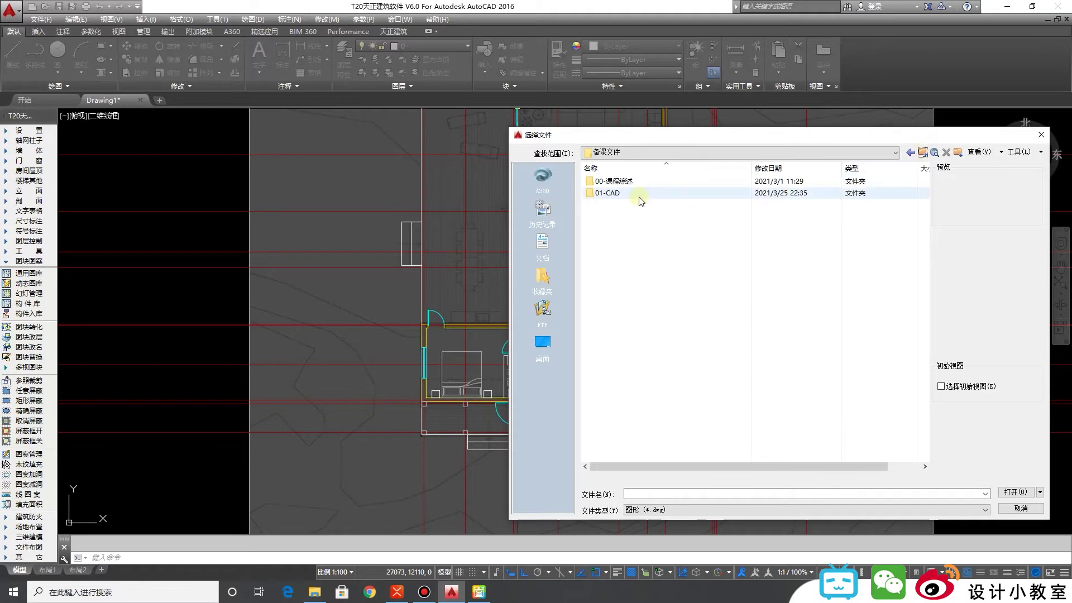
double_click(637, 193)
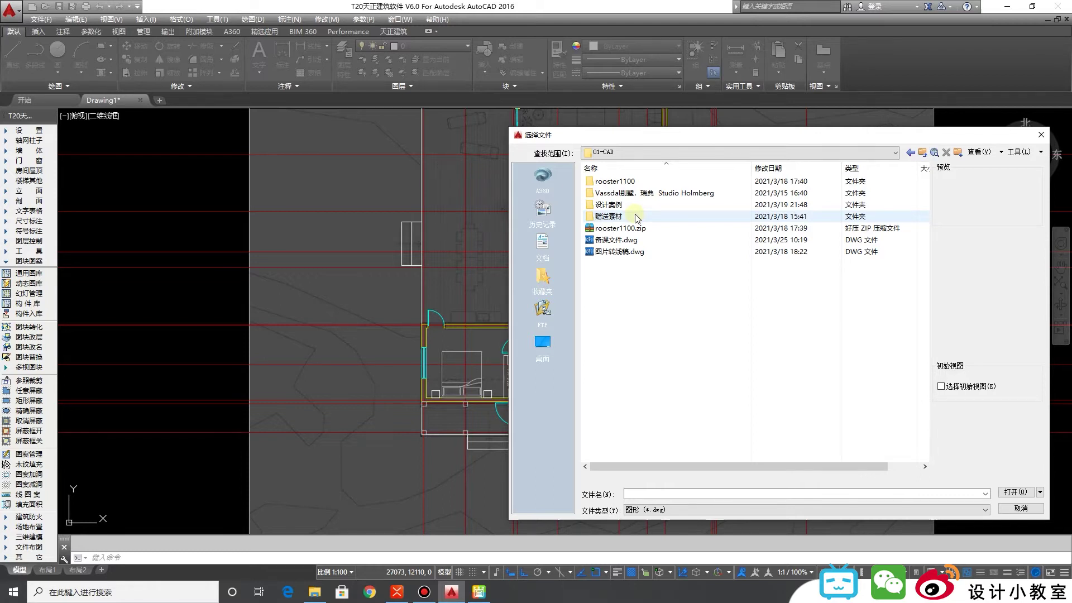
Step: Go into 赠送素材 > 02-成品套图 > 【户型平面】住宅参考 and open the YJ180-5 drawing
click(633, 217)
double_click(633, 217)
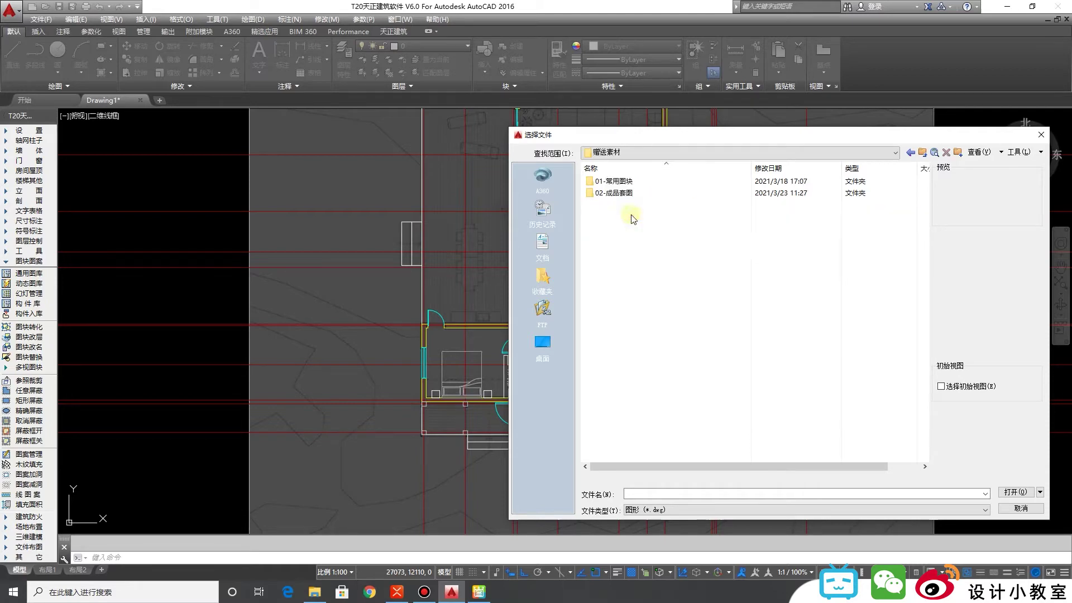
double_click(636, 193)
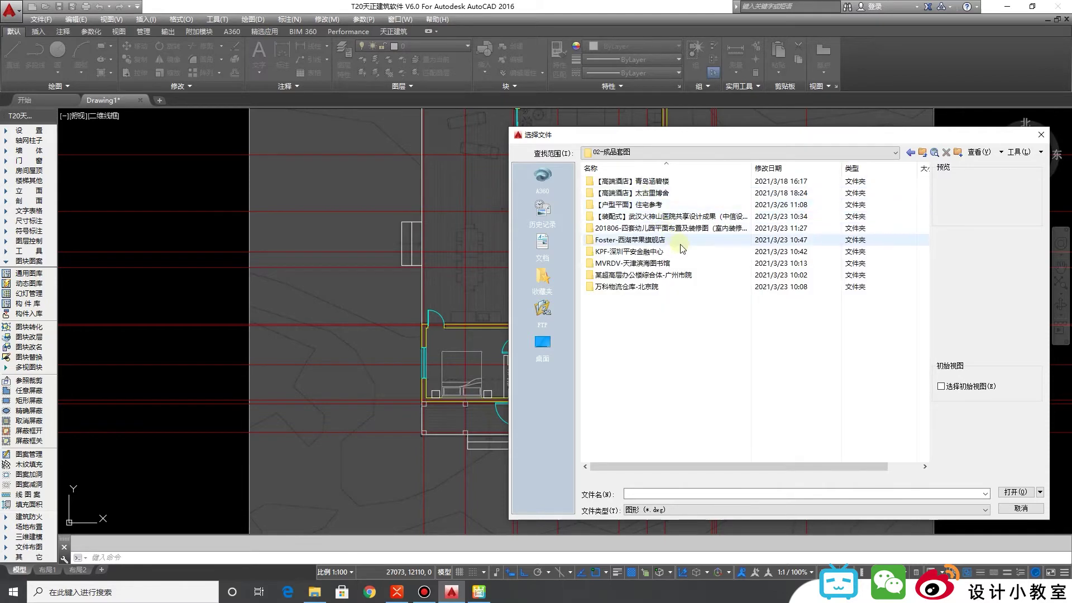
click(678, 207)
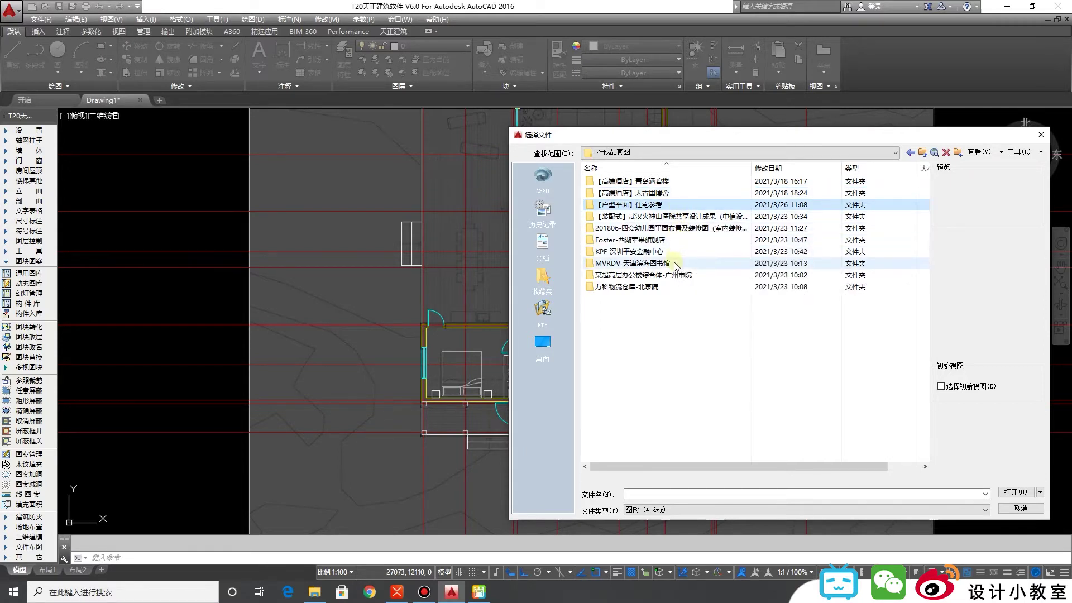
double_click(663, 206)
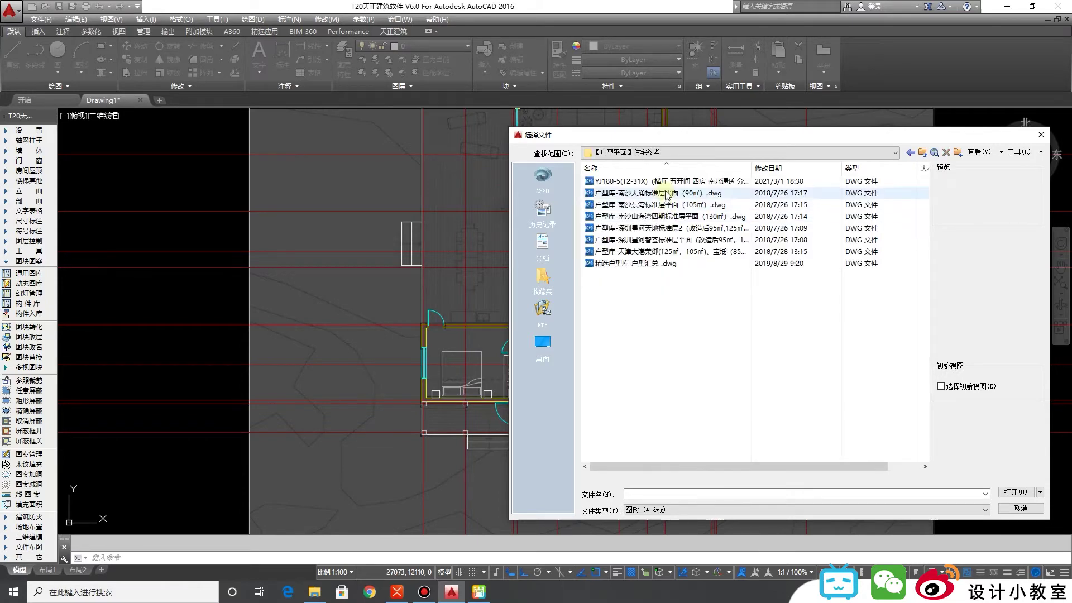
click(669, 182)
click(1022, 492)
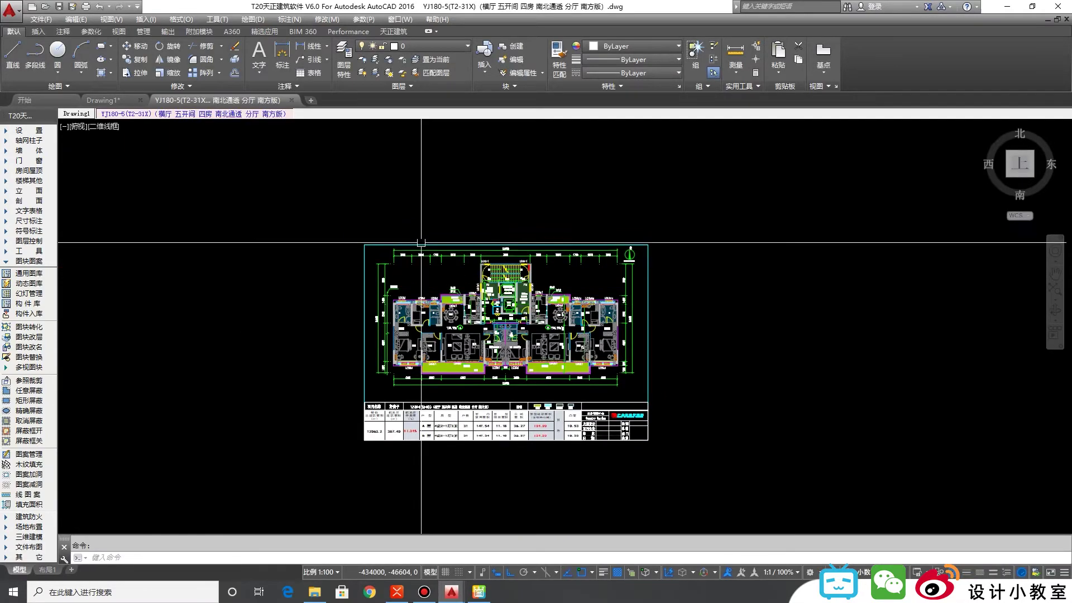
Step: Delete the floor hatch in the reference plan's left bathroom
scroll(390, 321, up, 8)
scroll(390, 321, up, 5)
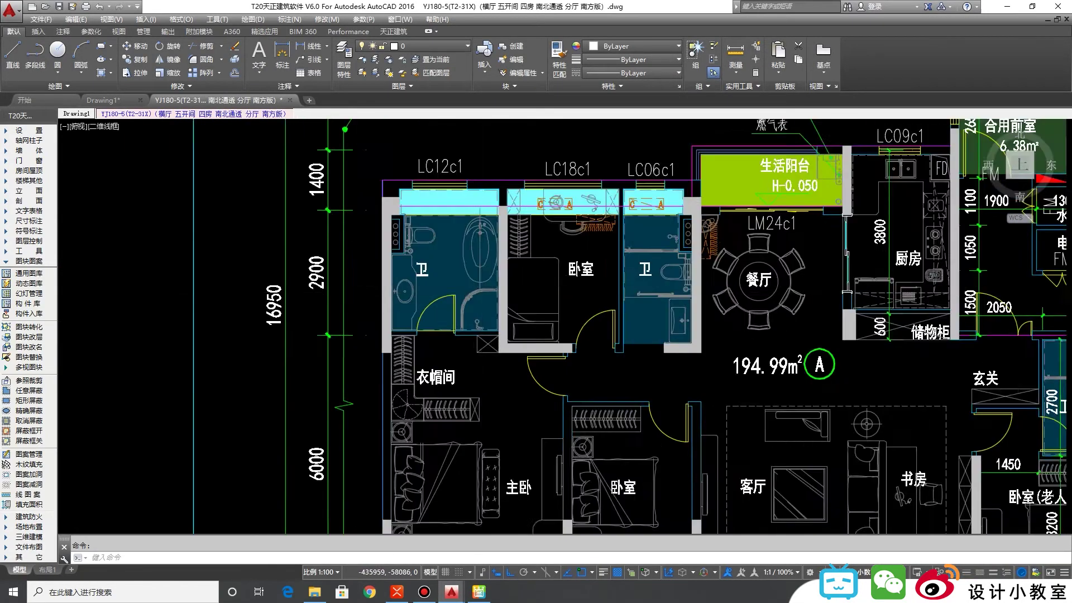
click(485, 323)
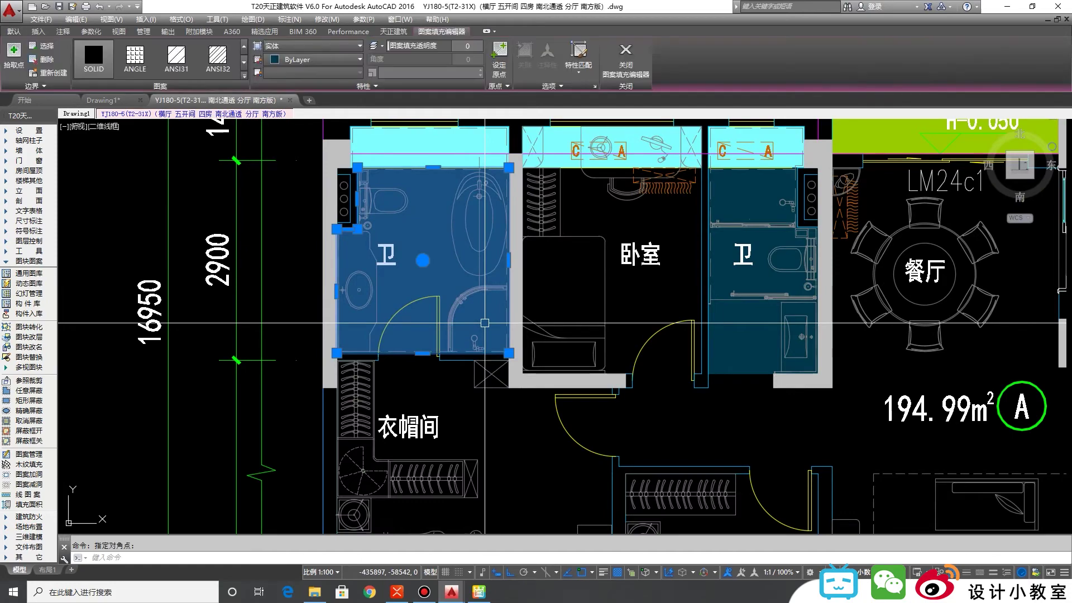
key(Delete)
scroll(485, 323, up, 6)
scroll(454, 324, down, 7)
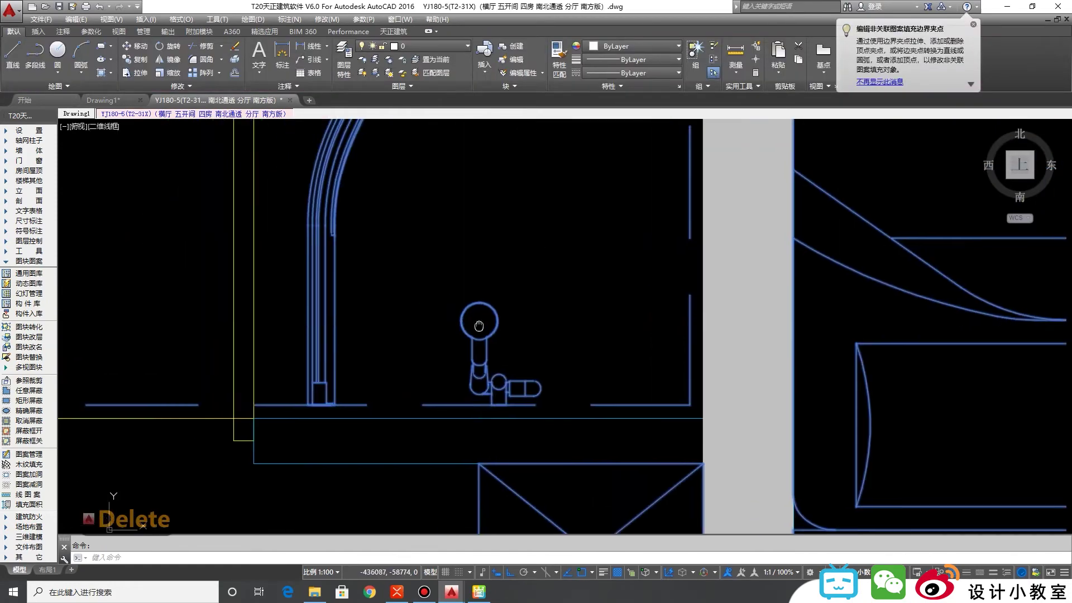
scroll(708, 325, up, 2)
Step: Copy the bathroom fixture block to the left with the cc copy command
text(cc)
key(space)
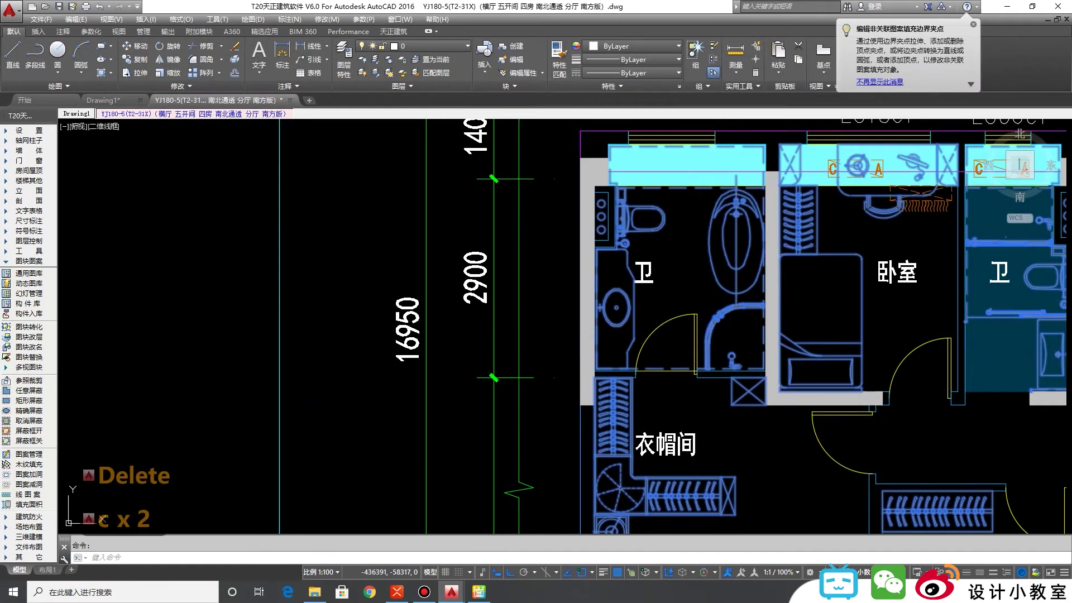
click(736, 338)
scroll(735, 339, down, 7)
click(474, 342)
key(space)
key(space)
Step: Explode the copied fixture block and select the small fixture symbol
scroll(457, 354, up, 4)
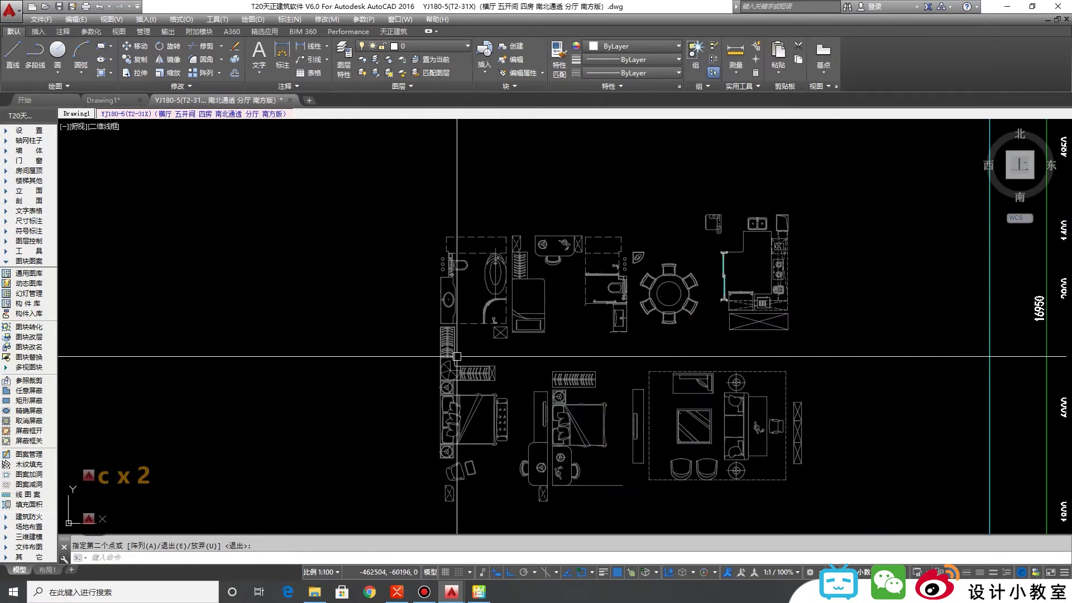
scroll(482, 326, up, 5)
click(543, 314)
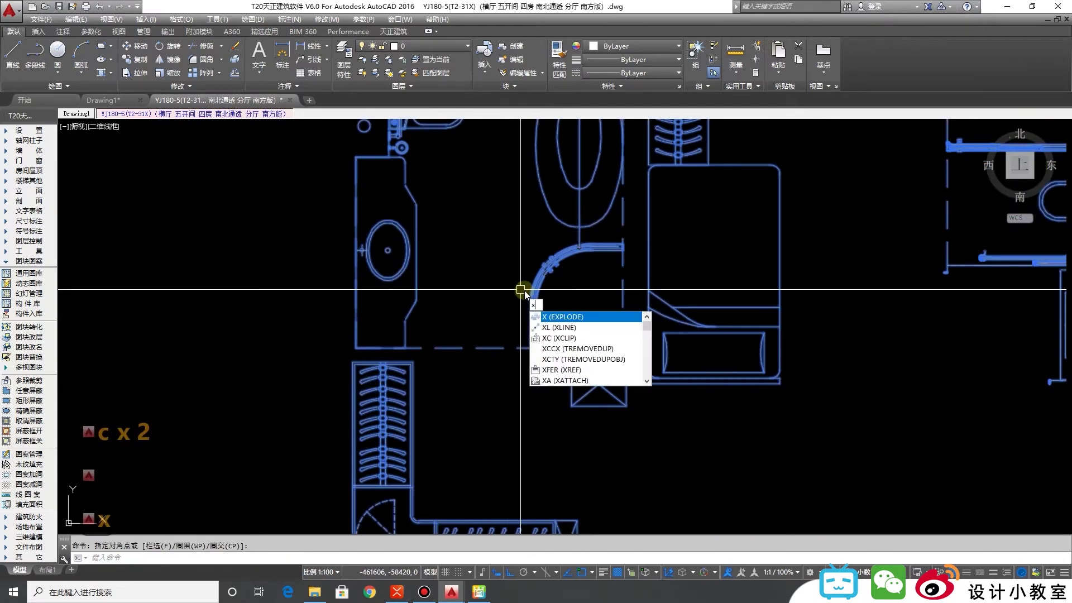
key(Return)
scroll(575, 335, up, 5)
click(643, 359)
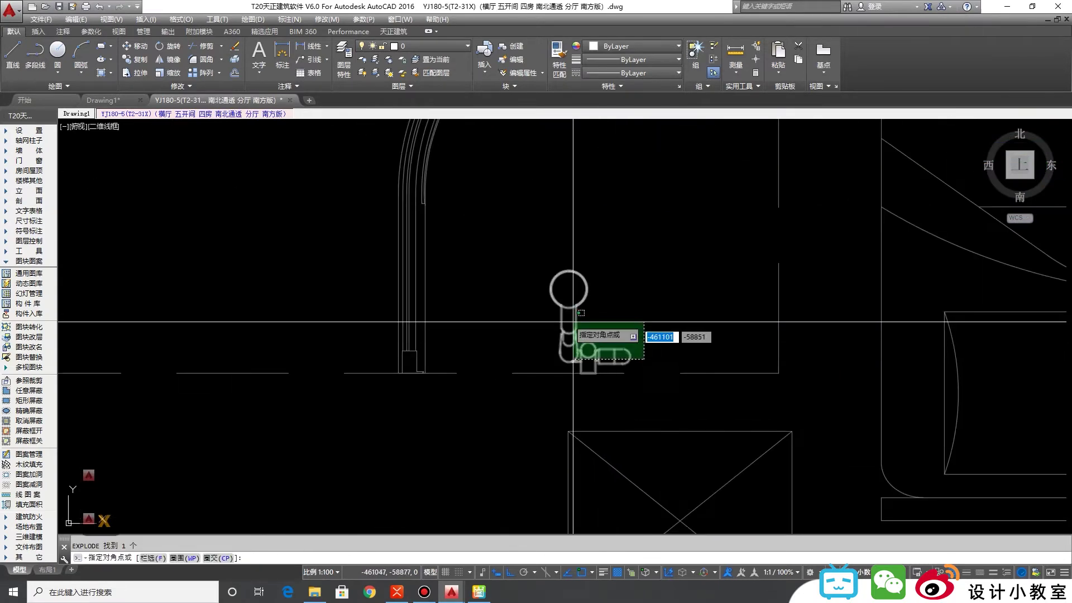
click(573, 322)
scroll(634, 316, down, 3)
Step: Paste the small fixture into the Drawing1 bathroom beside its lower wall
key(ctrl+c)
key(ctrl+v)
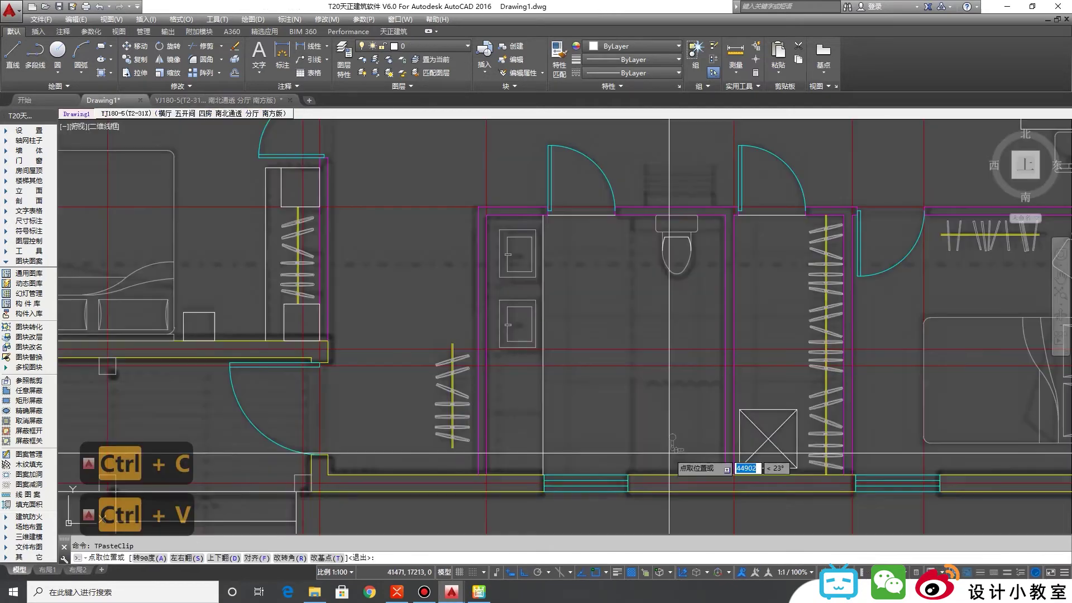
scroll(669, 452, up, 5)
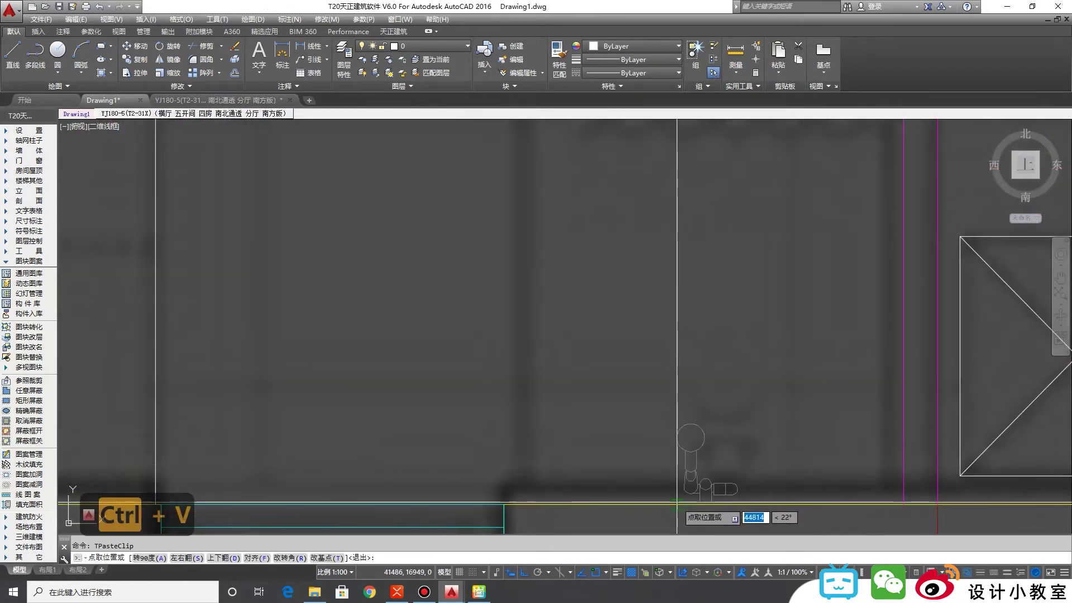
scroll(736, 423, down, 3)
key(Escape)
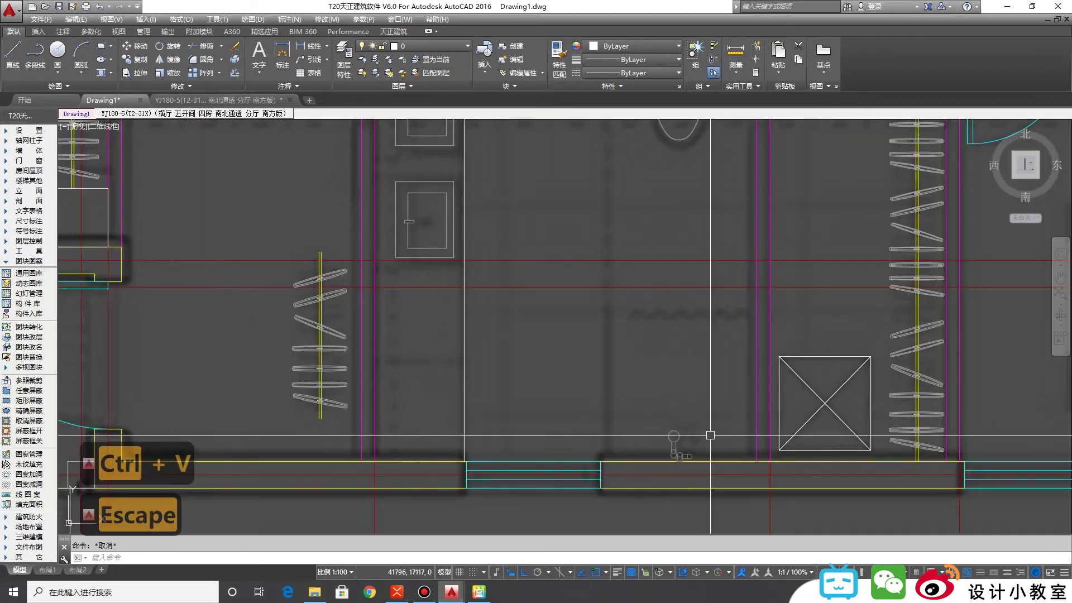
scroll(710, 435, down, 4)
middle_drag(682, 342, 639, 364)
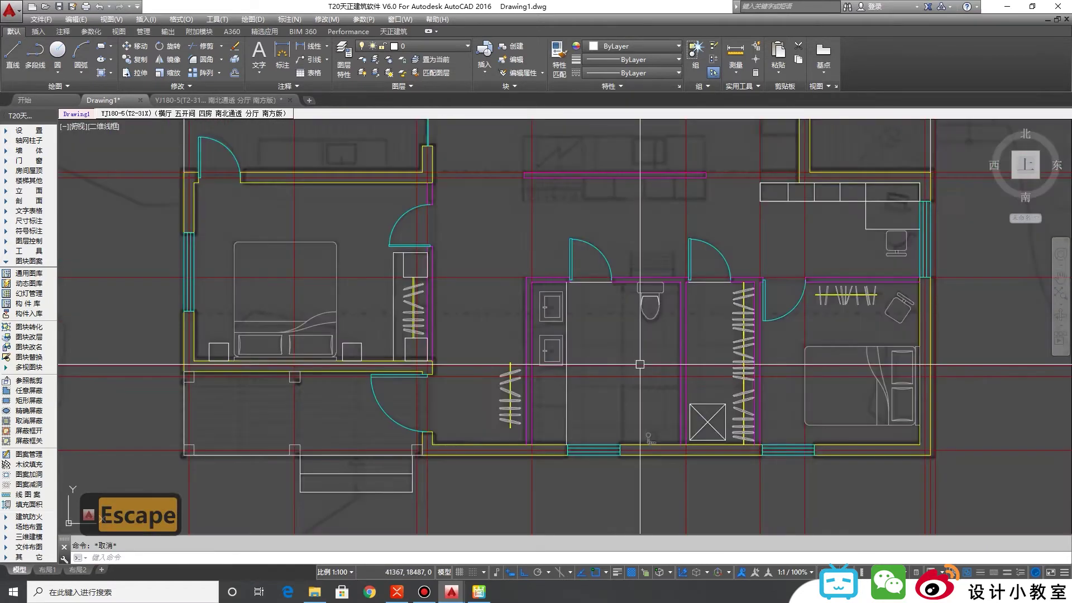
scroll(709, 317, up, 4)
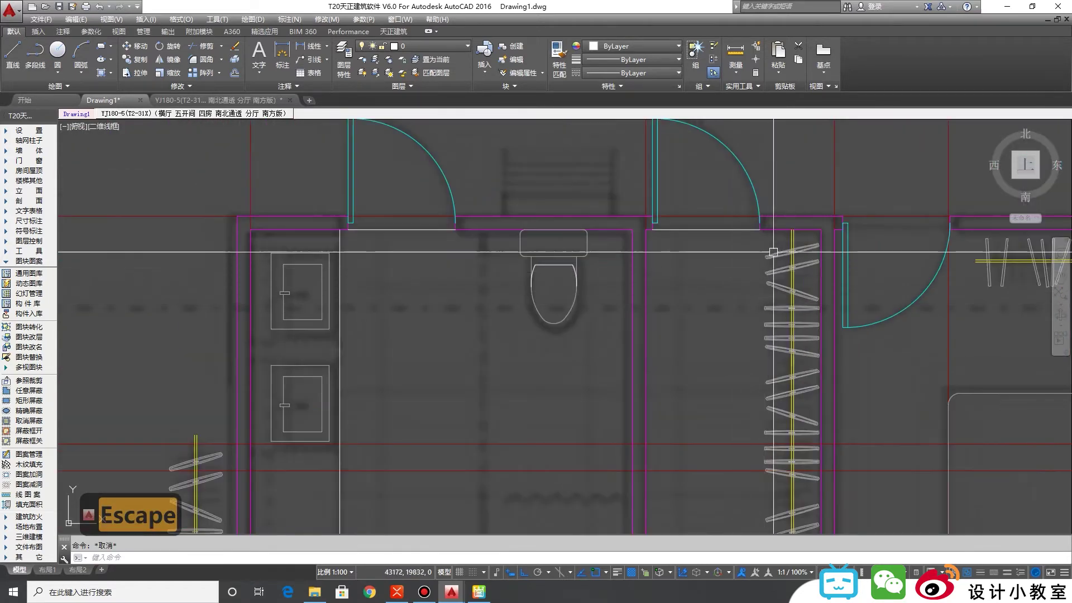
scroll(774, 252, down, 2)
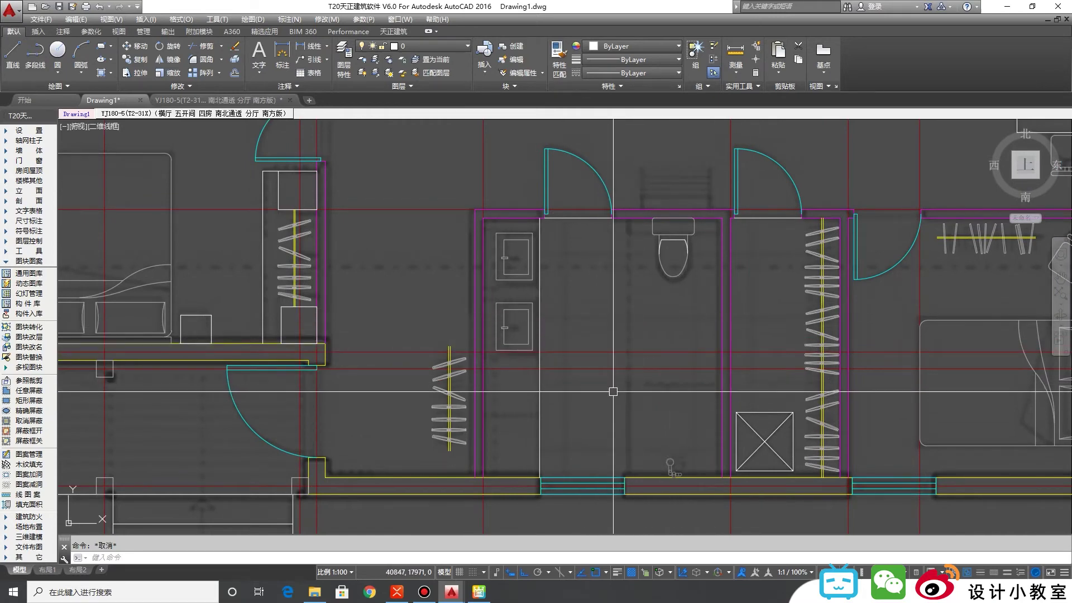
Step: Turn off the faded background image's layer
scroll(605, 363, down, 6)
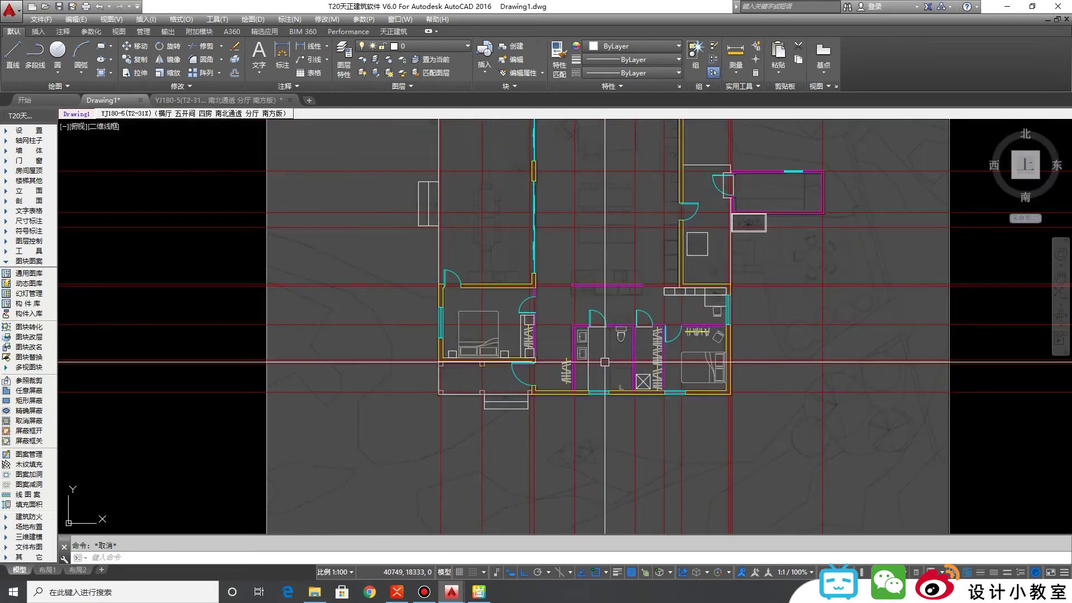
click(891, 418)
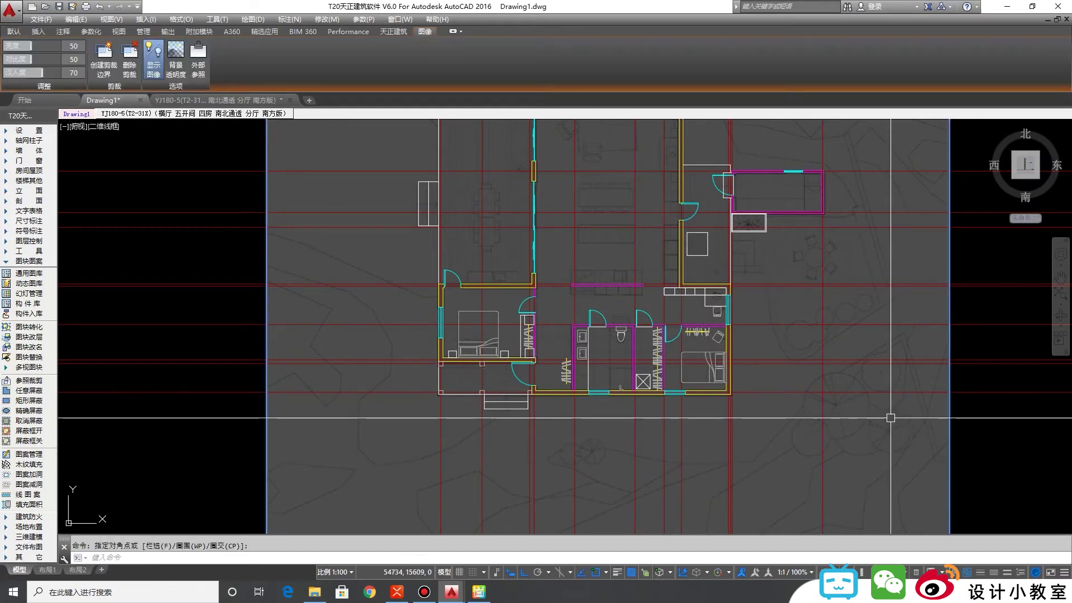
key(1)
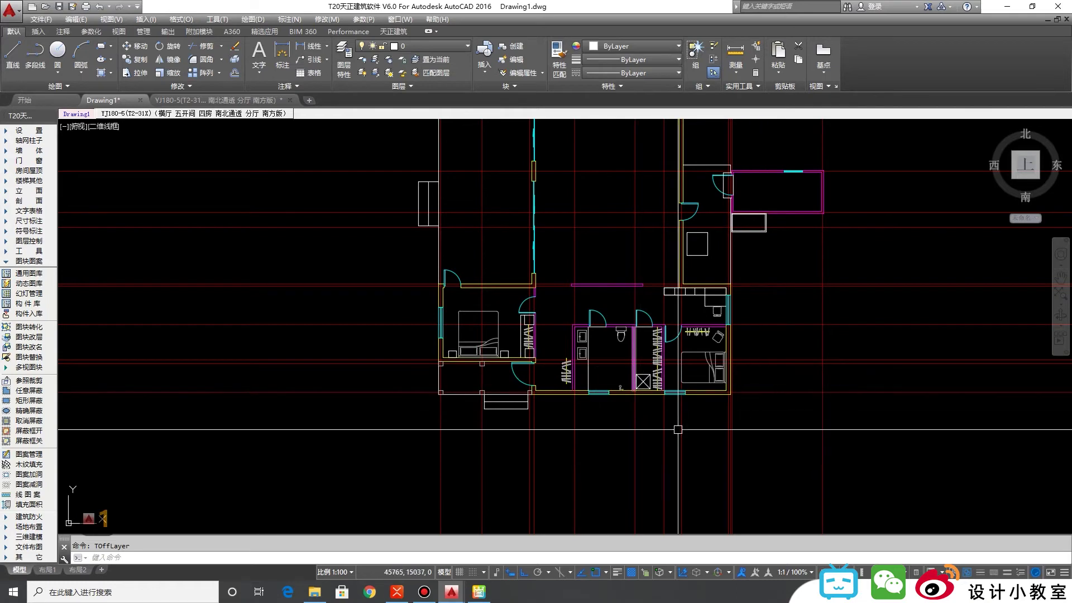
Step: Turn off the red axis-line layer and recentre the plan
click(822, 405)
key(1)
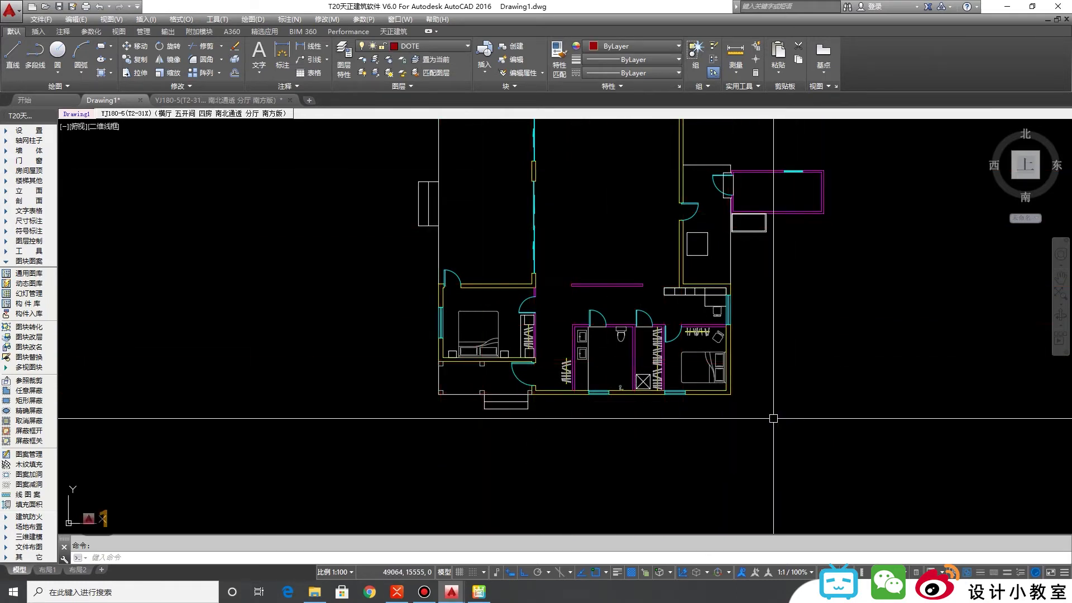
scroll(546, 354, up, 2)
scroll(663, 379, down, 1)
middle_drag(662, 379, 577, 377)
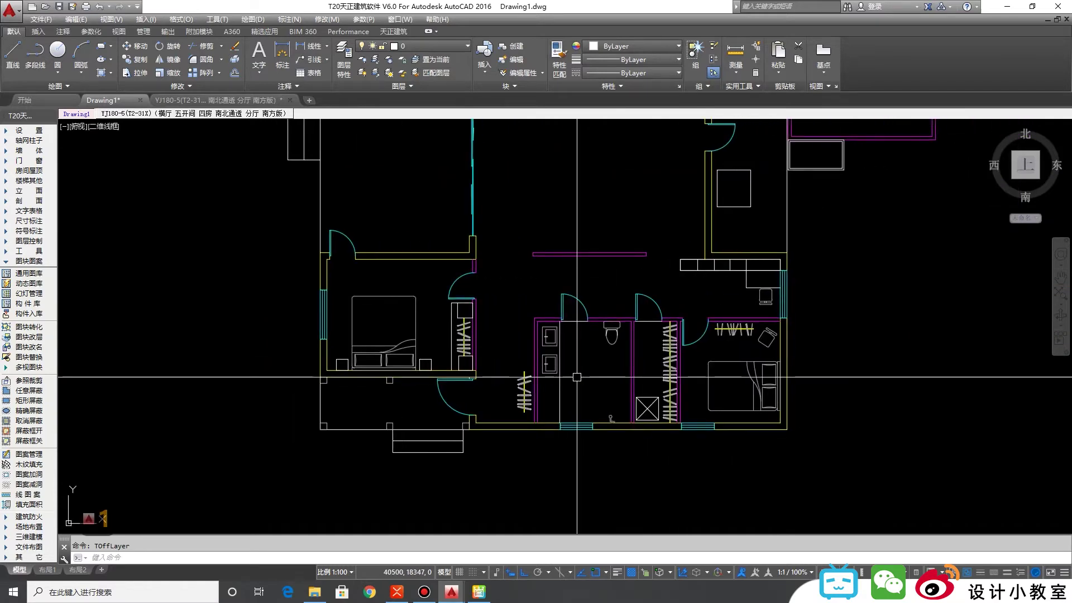
key(ctrl+s)
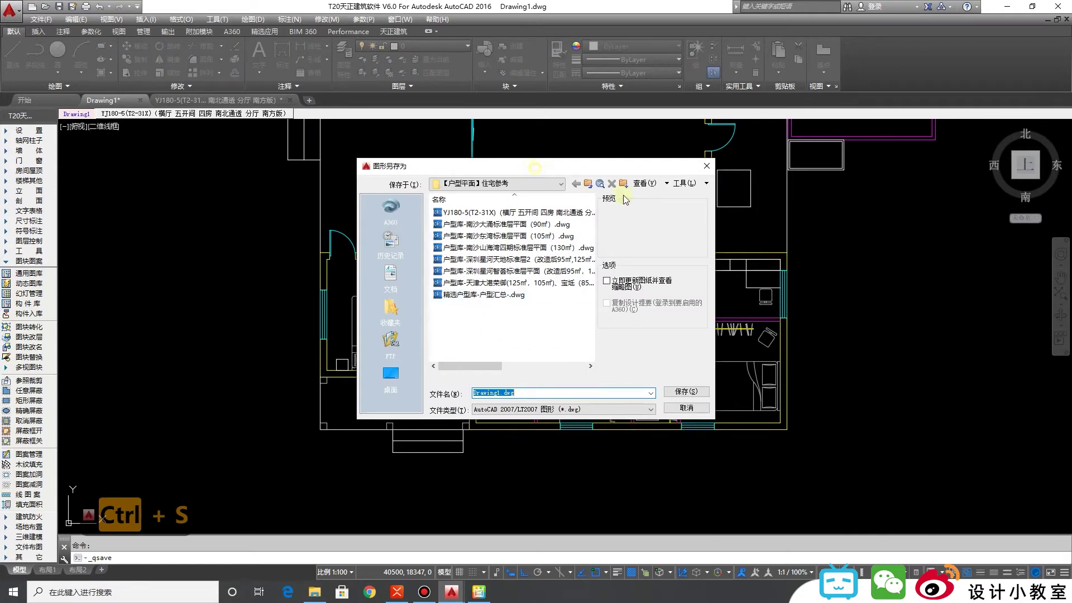
Step: In Save As, go up two levels to 01-CAD and start entering the name 课堂示例0326
drag(574, 166, 750, 218)
click(764, 237)
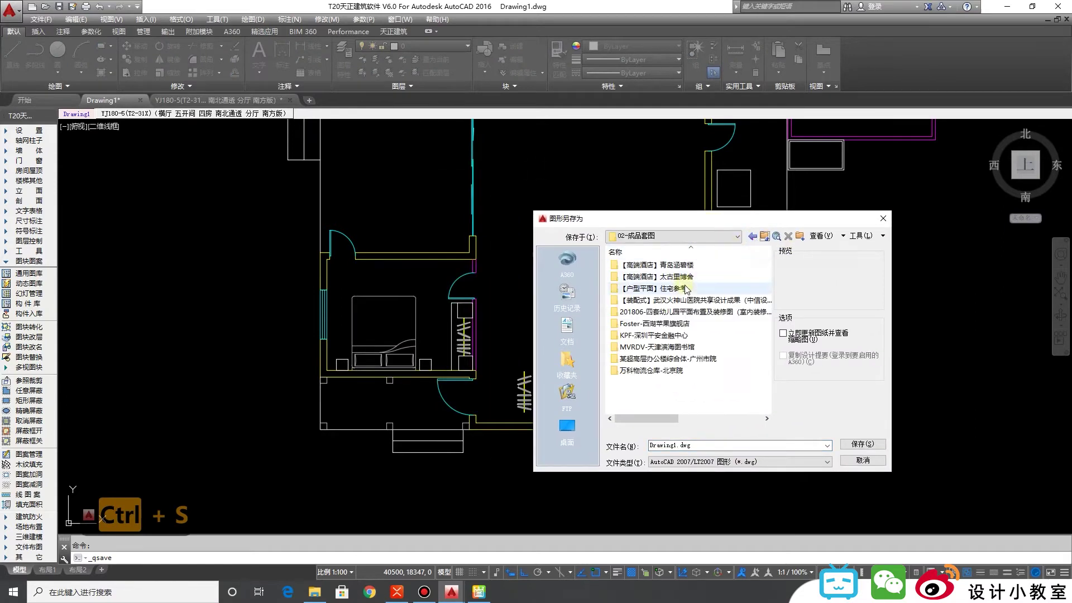
click(767, 238)
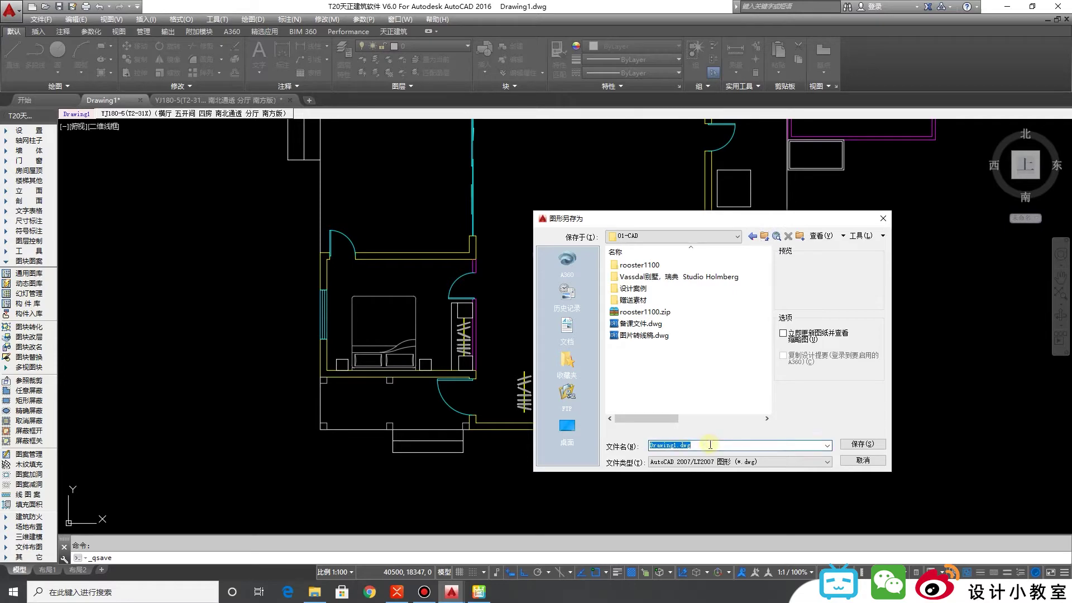
text(ketang)
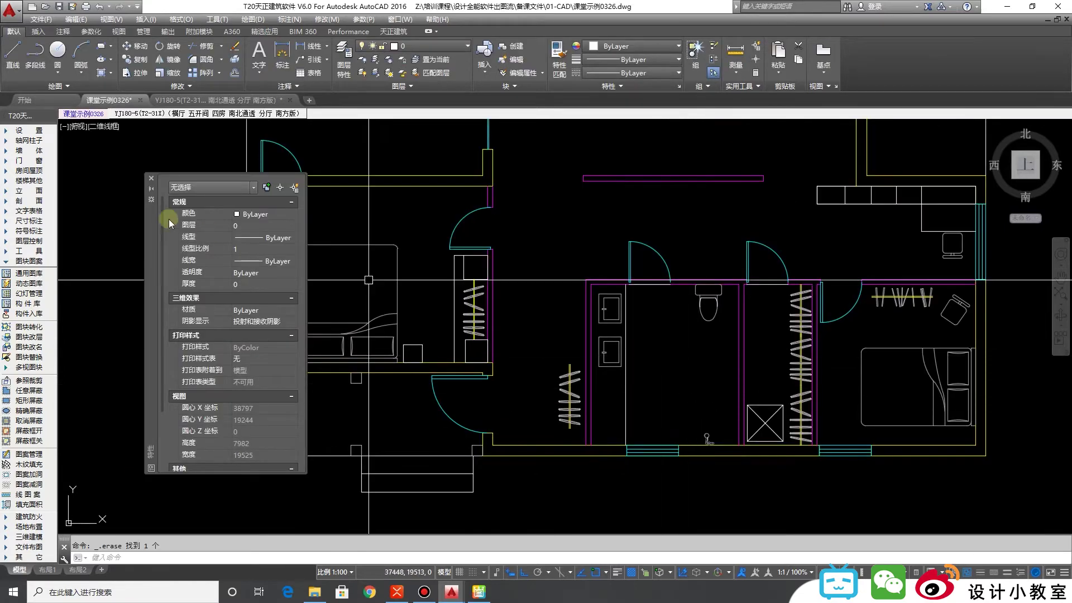
scroll(729, 326, up, 2)
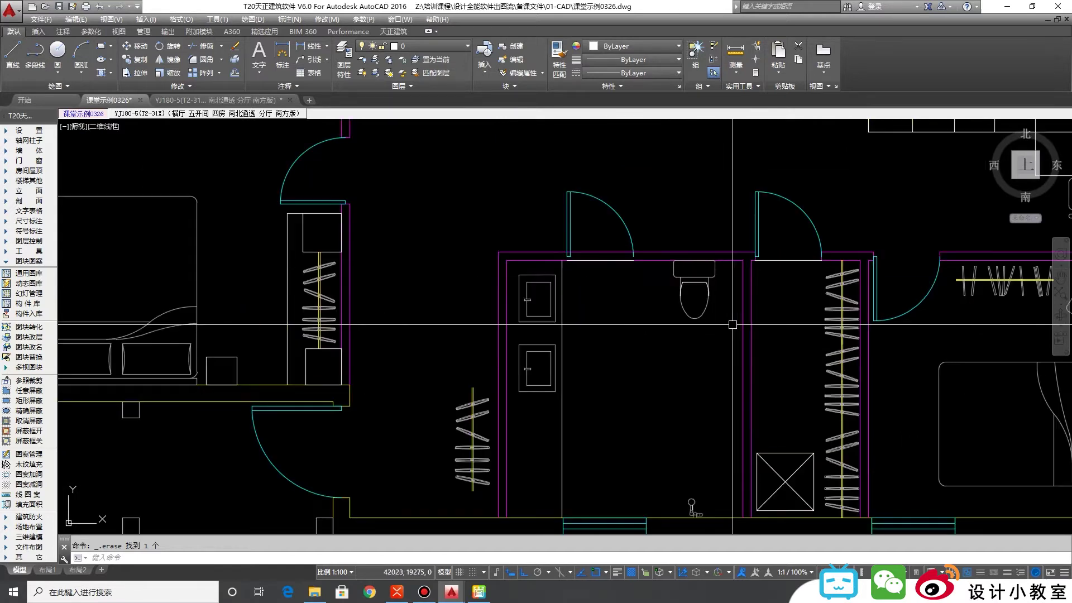
mouse_move(702, 350)
middle_down()
mouse_move(598, 346)
mouse_move(602, 303)
mouse_move(632, 312)
middle_up()
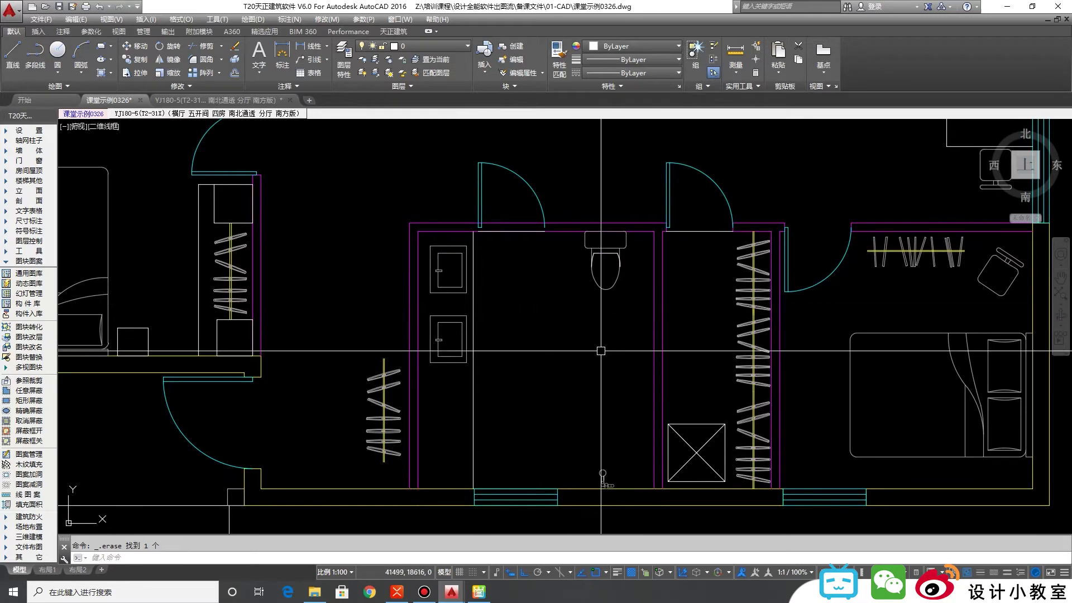
scroll(611, 319, up, 4)
scroll(610, 320, up, 2)
scroll(663, 331, down, 2)
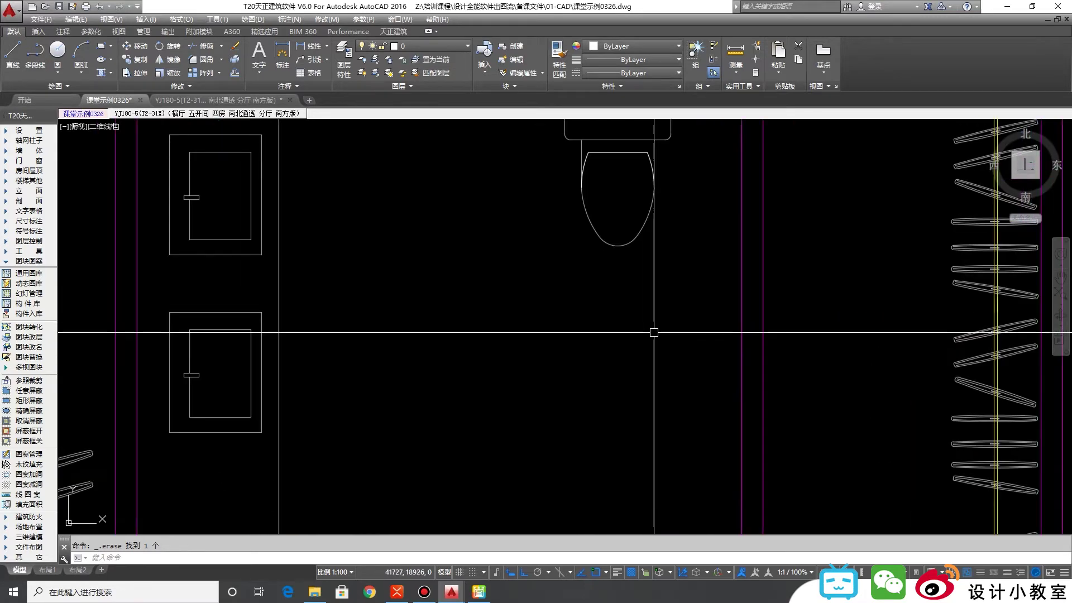
mouse_move(661, 323)
middle_down()
mouse_move(664, 447)
mouse_move(675, 355)
middle_up()
scroll(677, 376, down, 4)
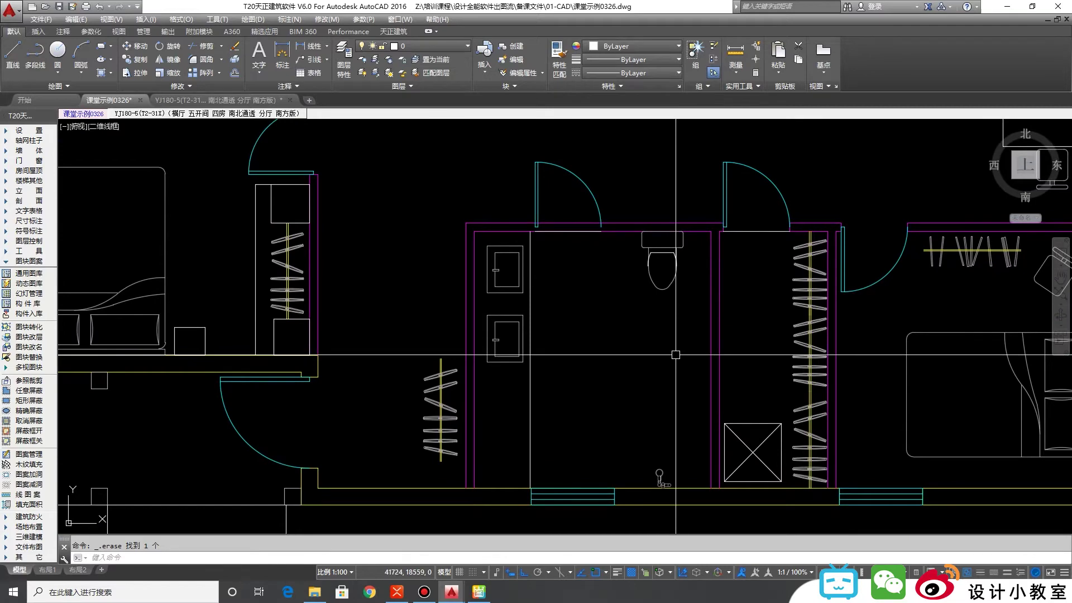
Step: Hatch the bathroom floor beside the basins with the HATCH command
text(h)
key(space)
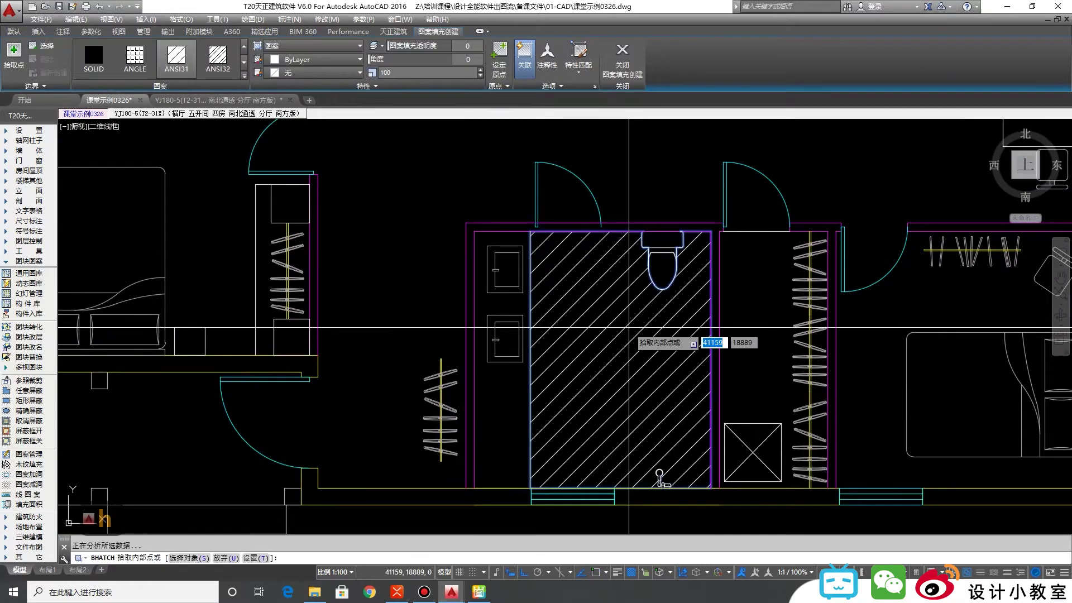
click(629, 345)
key(Return)
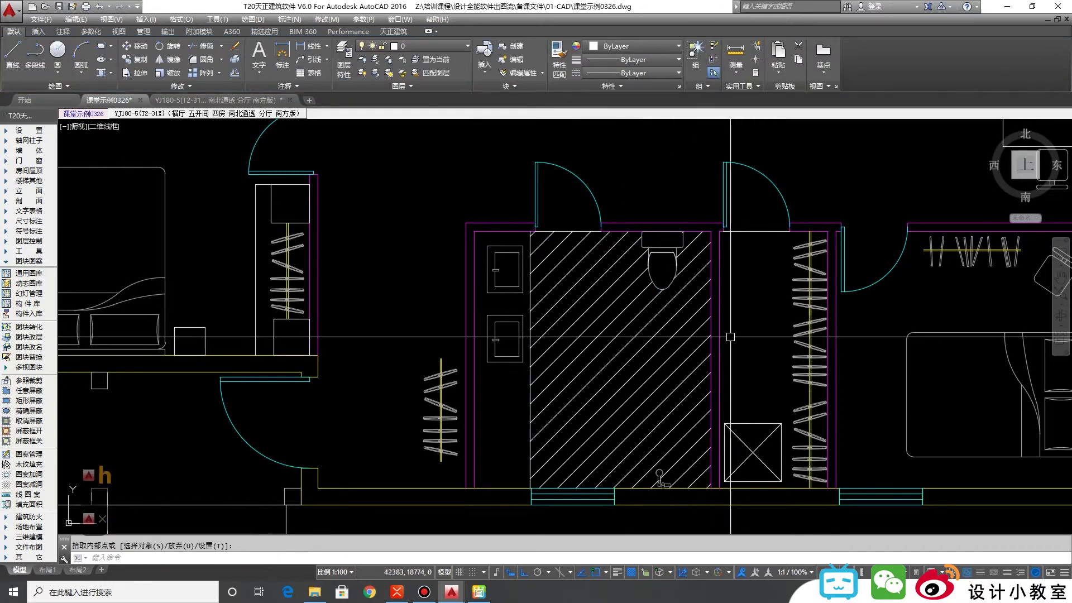
Step: Hatch the neighbouring hanger closet with diagonal ANSI31 lines, then select the bathroom hatch
key(space)
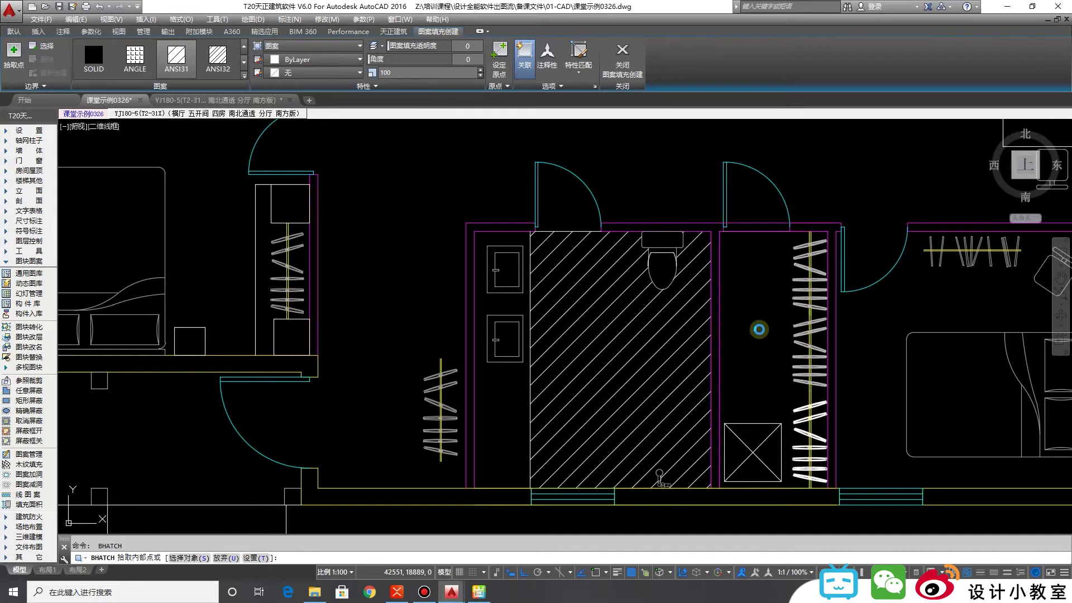
click(766, 323)
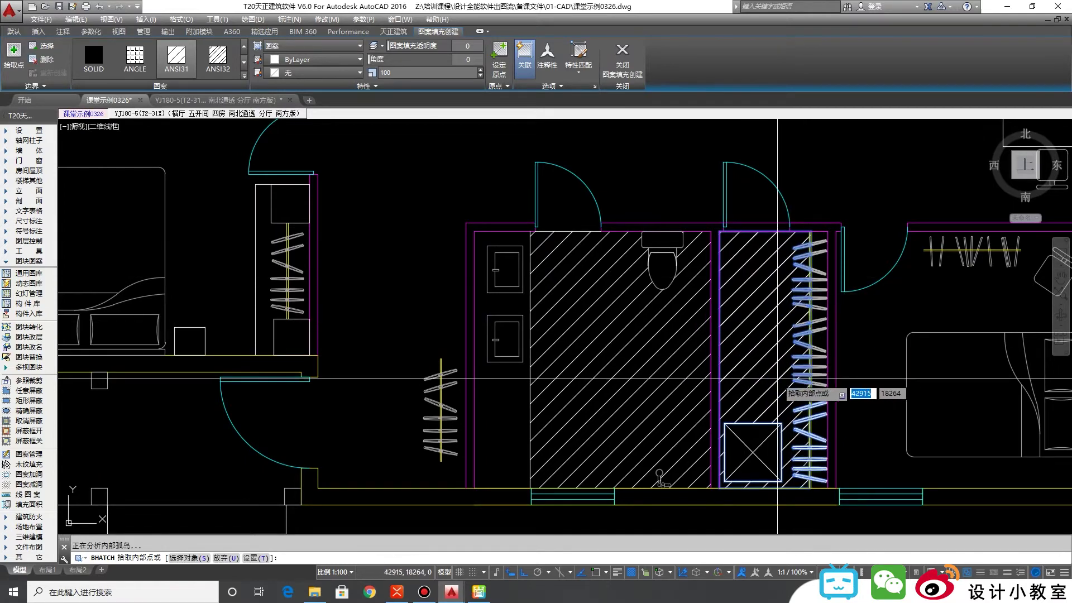
key(space)
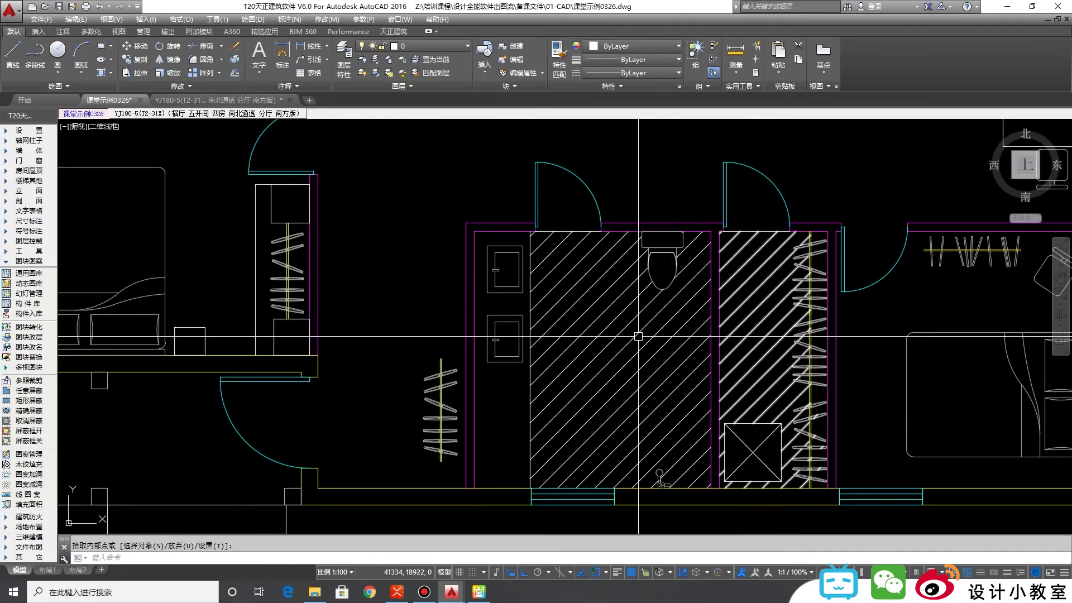
click(624, 363)
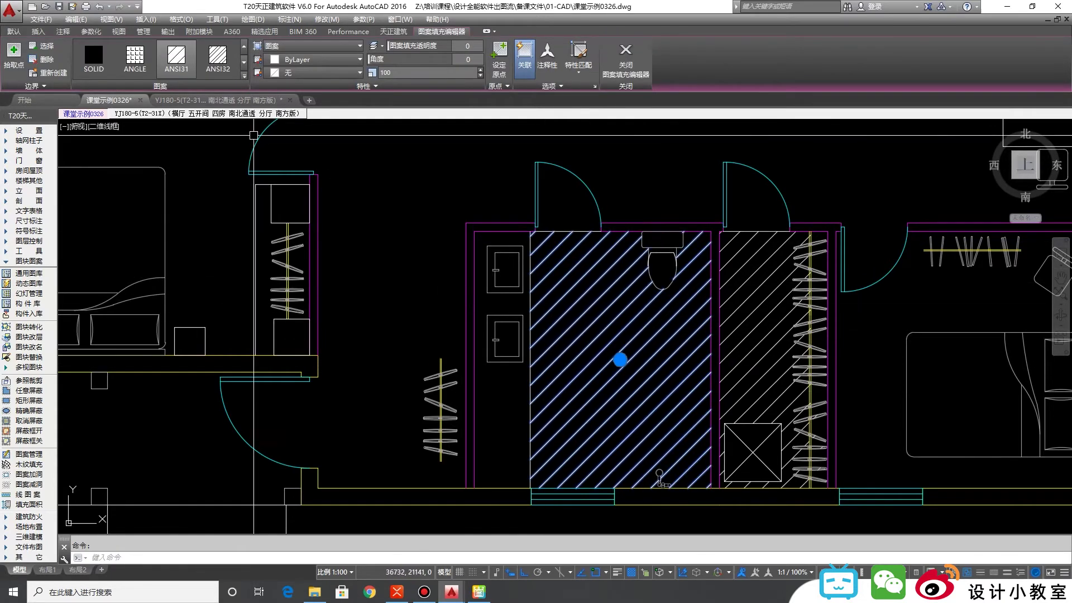
Step: Change the bathroom floor hatch to the ANSI37 pattern at a 45° angle
click(243, 75)
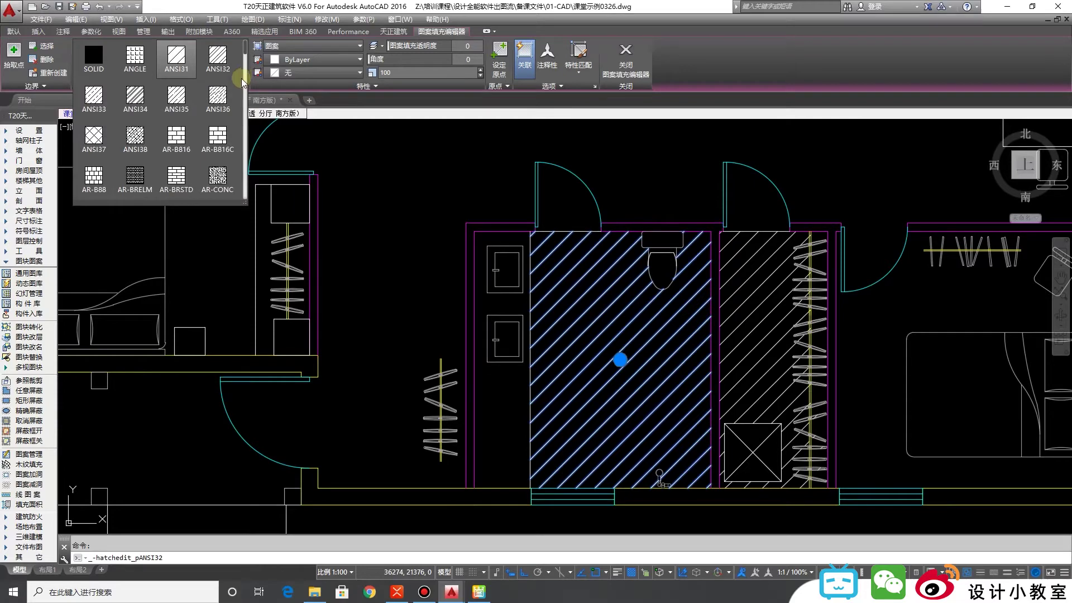
click(94, 135)
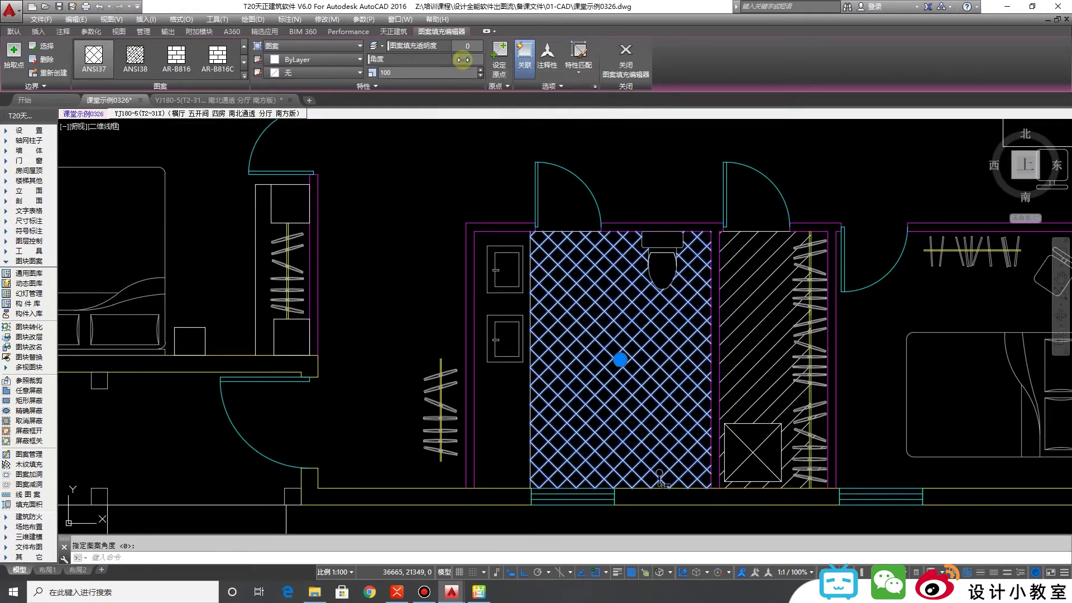
key(Return)
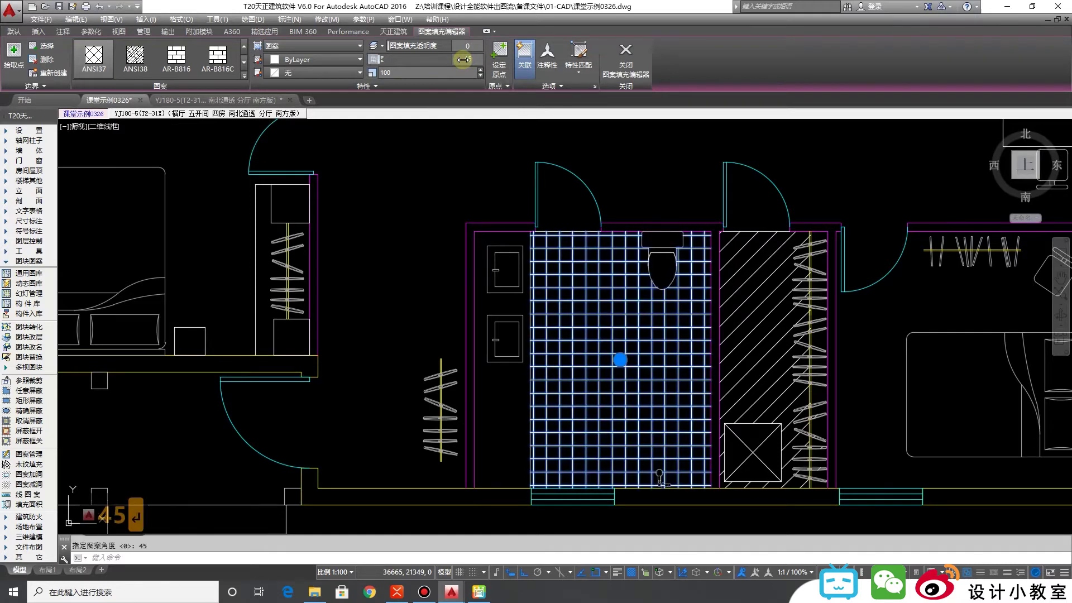
key(Escape)
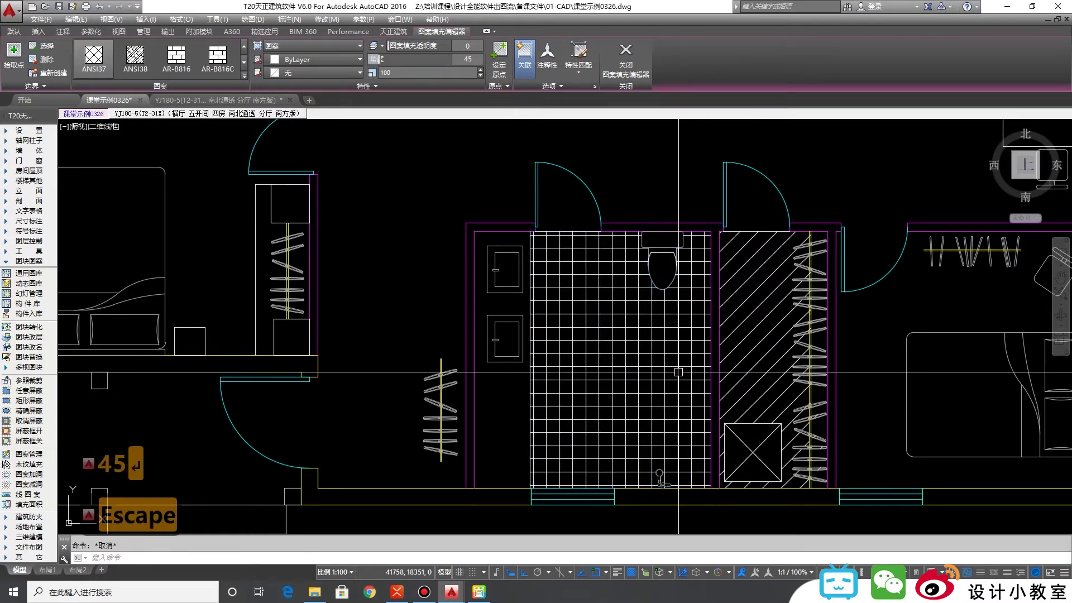
Step: Reselect the bathroom grid hatch after cancelling a ma (MATCHPROP) attempt
click(672, 408)
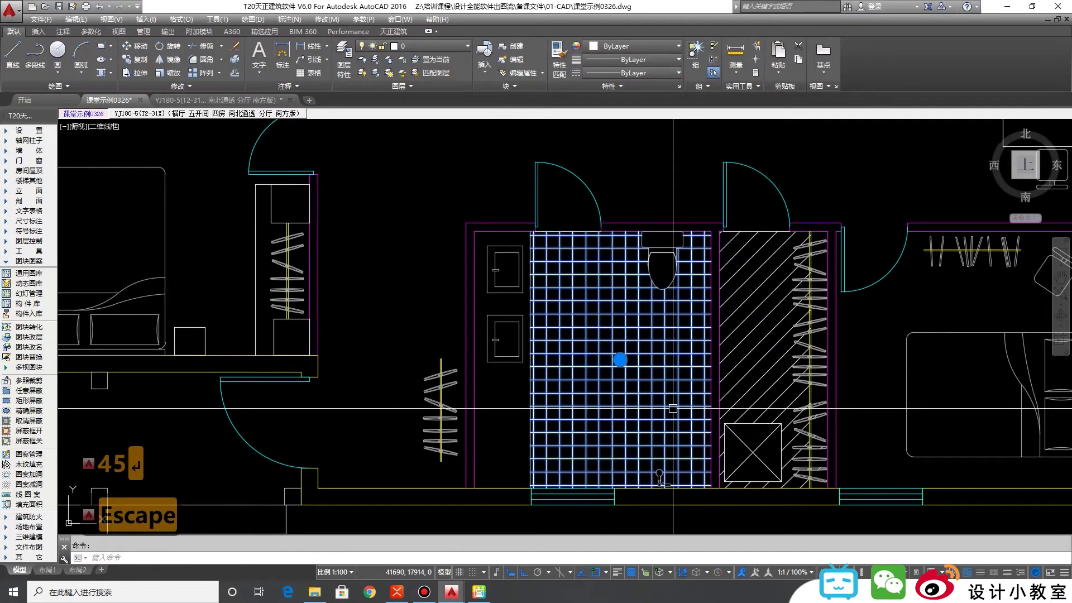
text(ma)
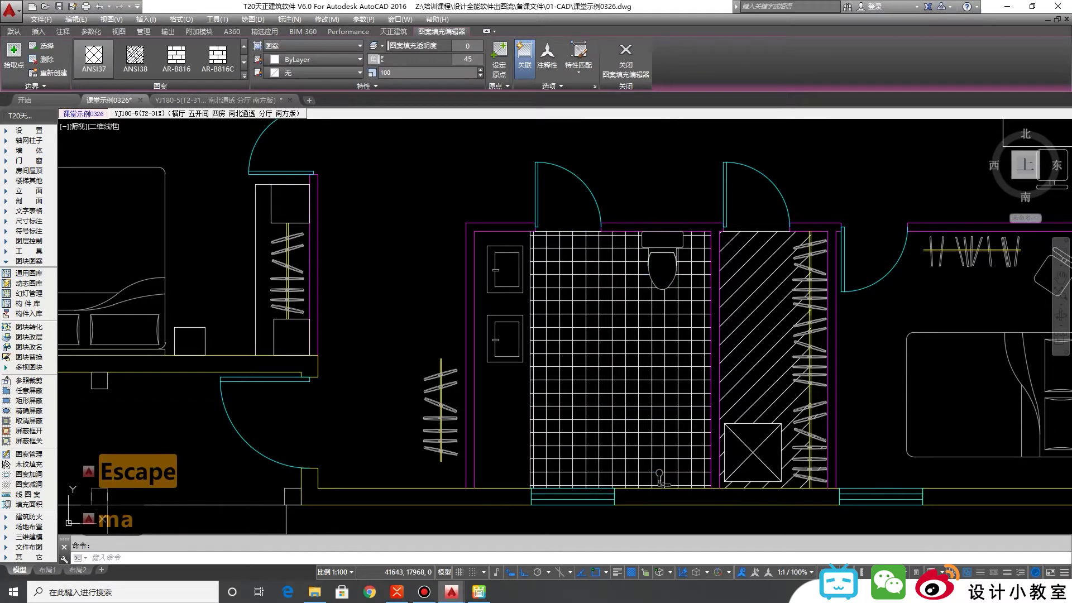
key(Escape)
key(Escape)
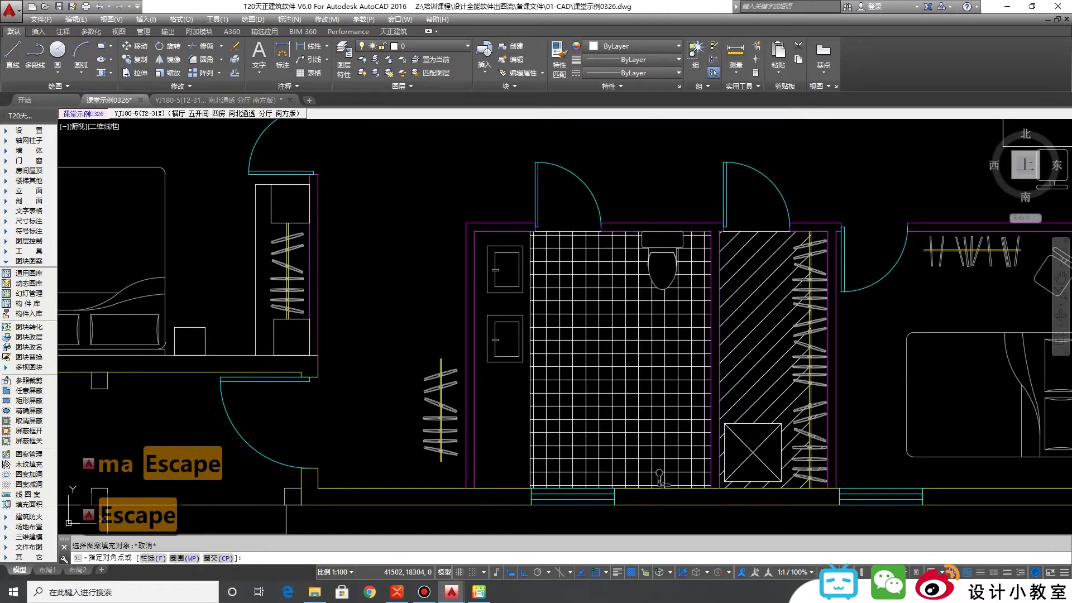
click(610, 364)
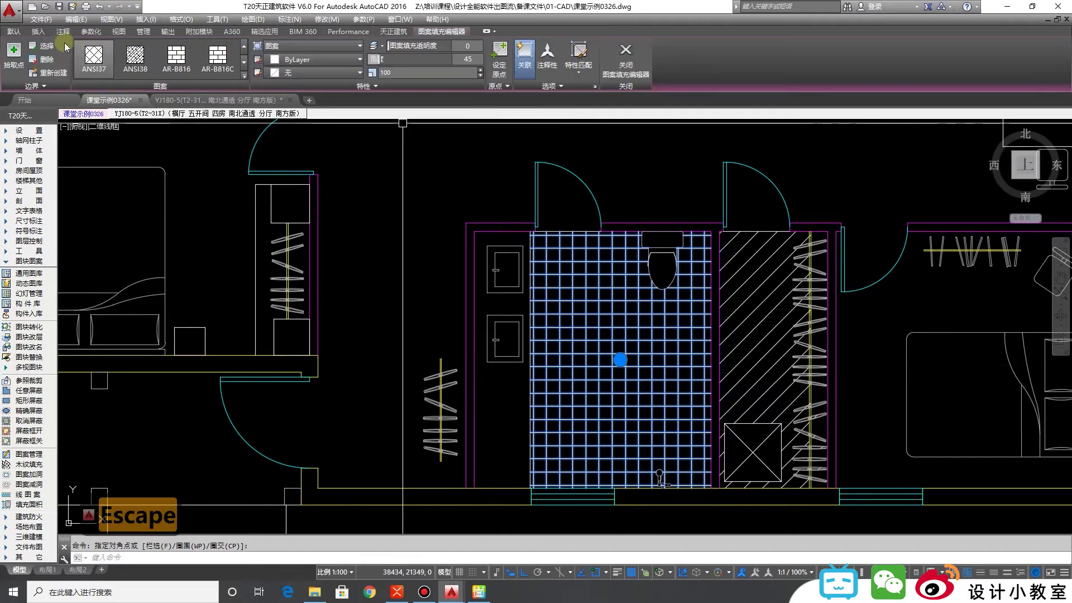
Step: Move the bathroom tile hatch onto the PUB_HATCH layer
click(16, 32)
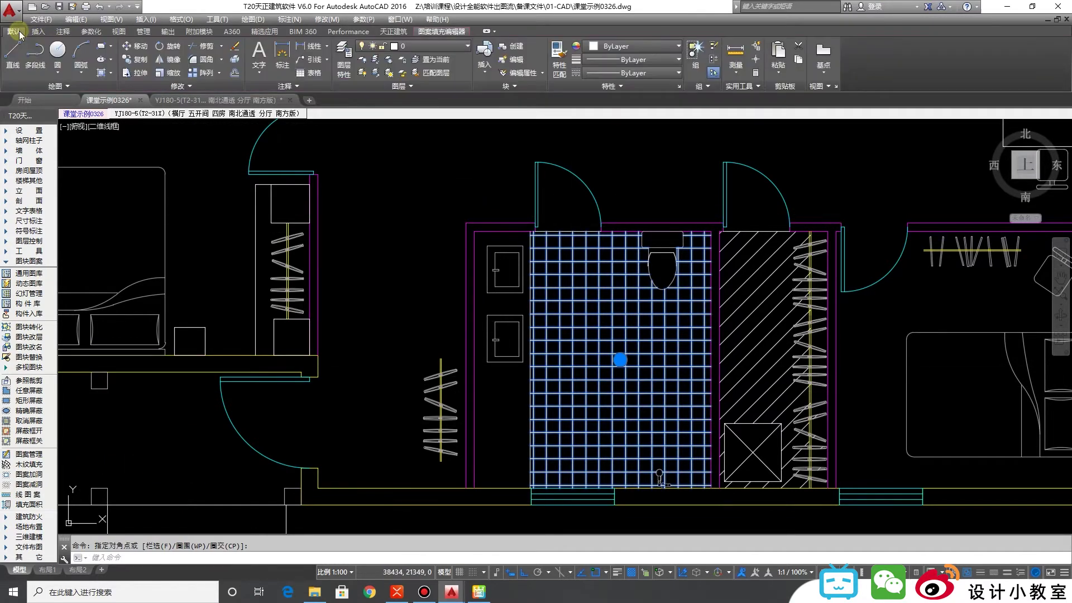
click(441, 47)
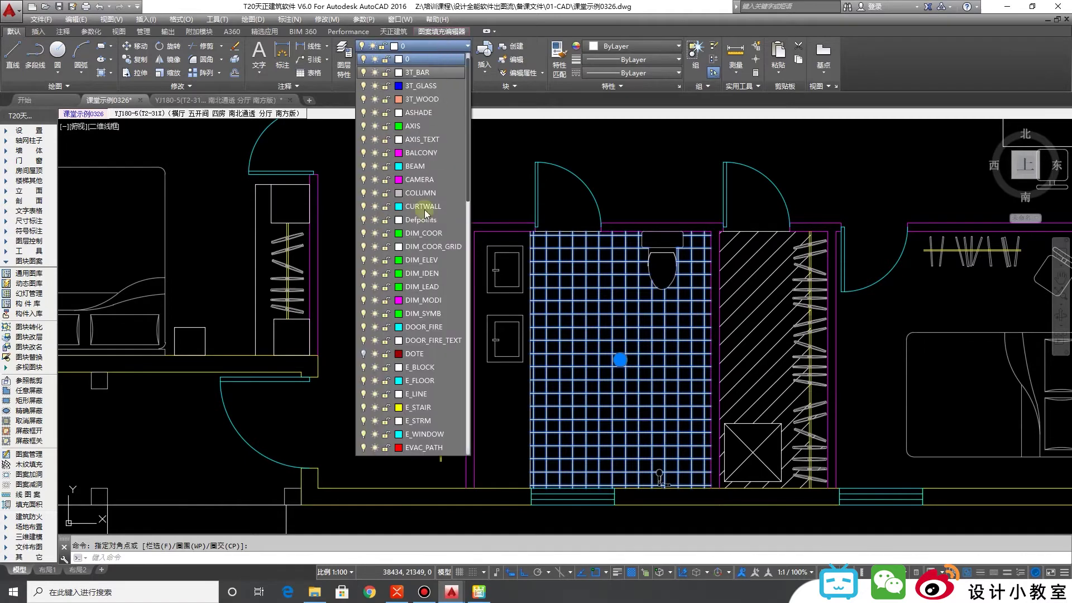
scroll(421, 314, down, 6)
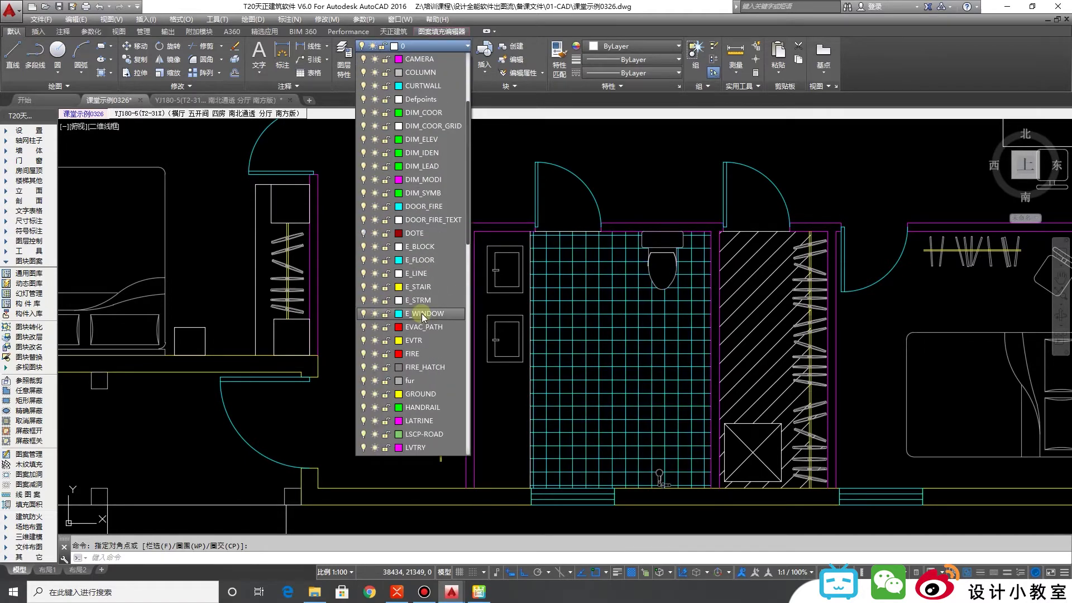
scroll(433, 357, down, 1)
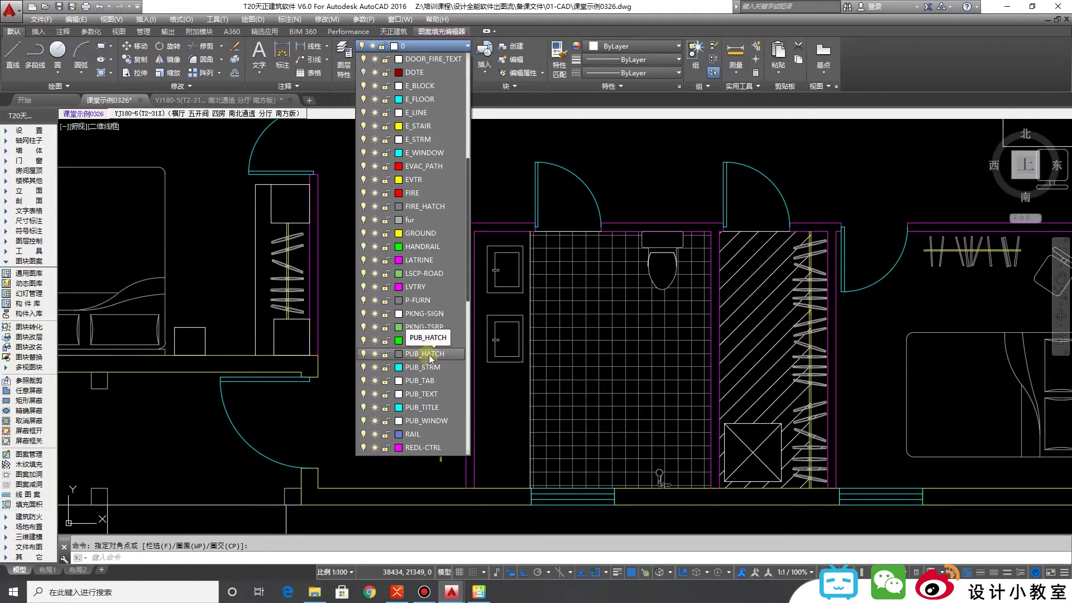
click(429, 354)
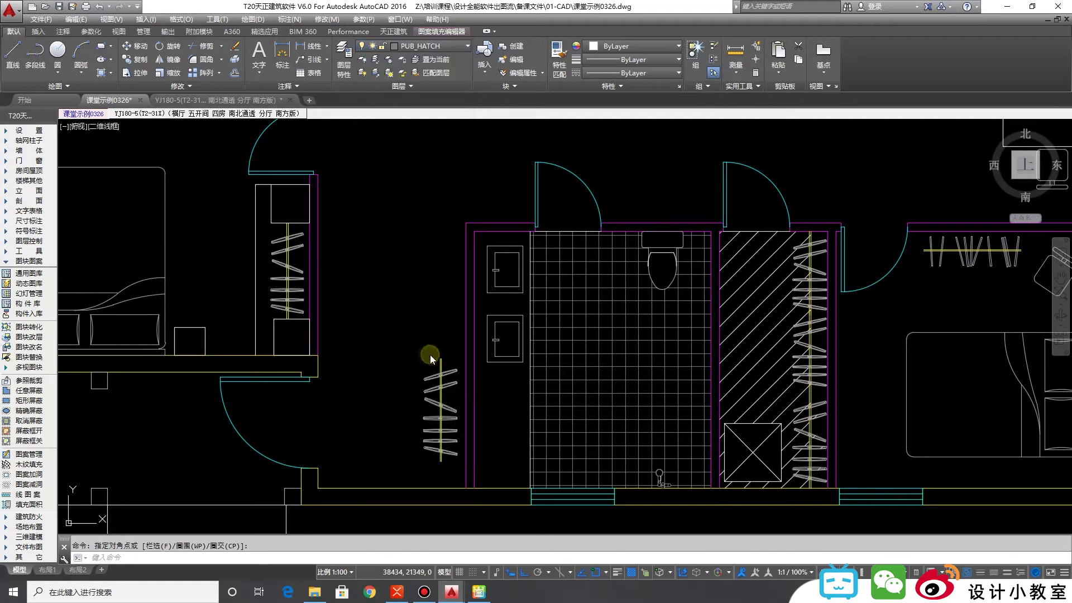
key(Escape)
Step: Change the PUB_HATCH layer's colour to grey
middle_drag(660, 409, 624, 405)
scroll(740, 360, down, 6)
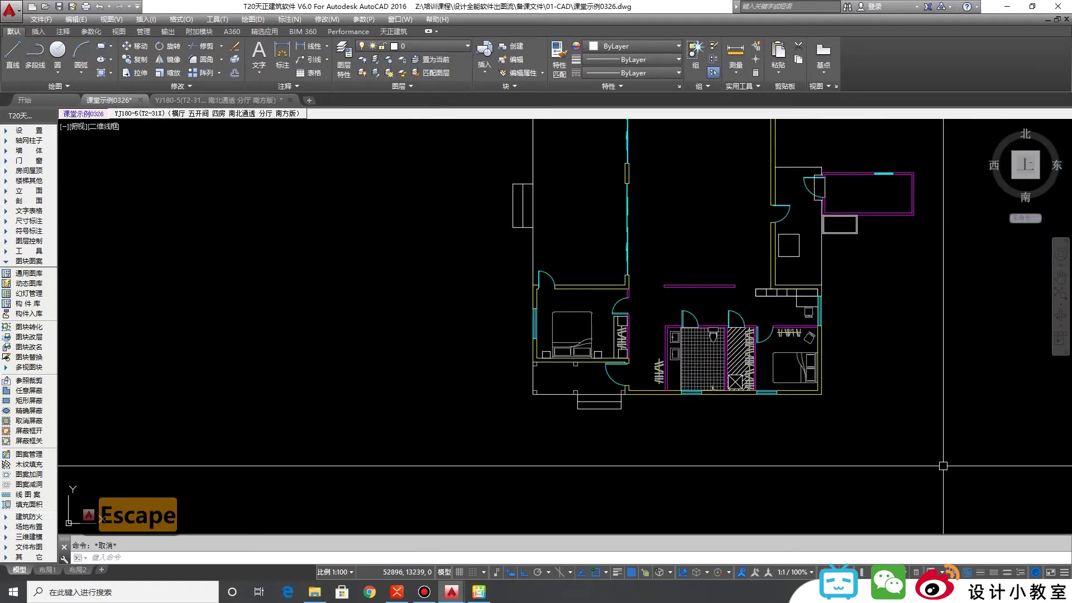
scroll(916, 469, down, 2)
scroll(969, 469, up, 4)
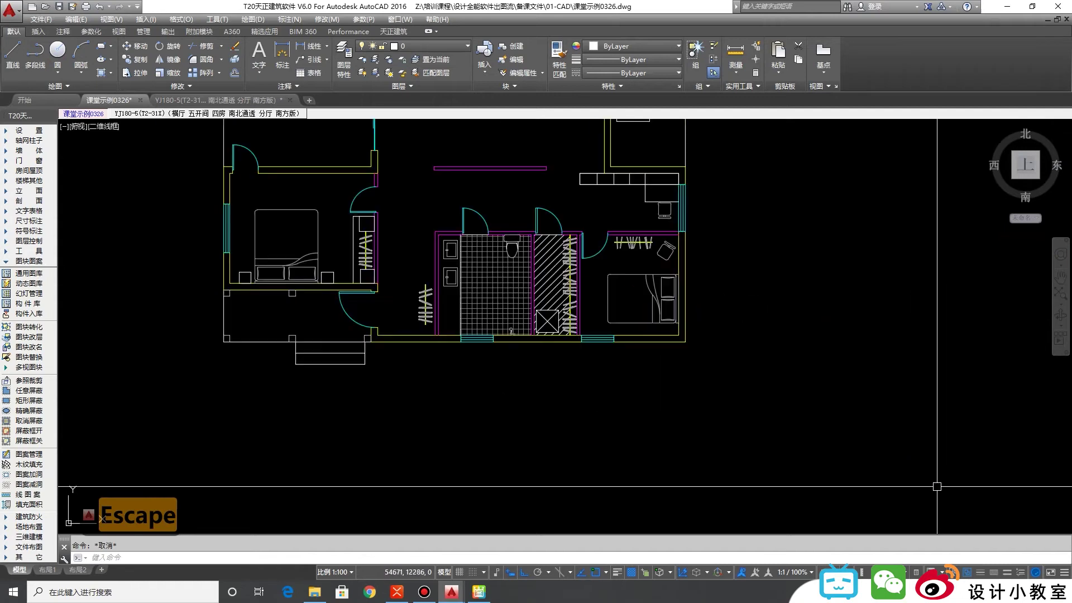
middle_drag(969, 469, 969, 531)
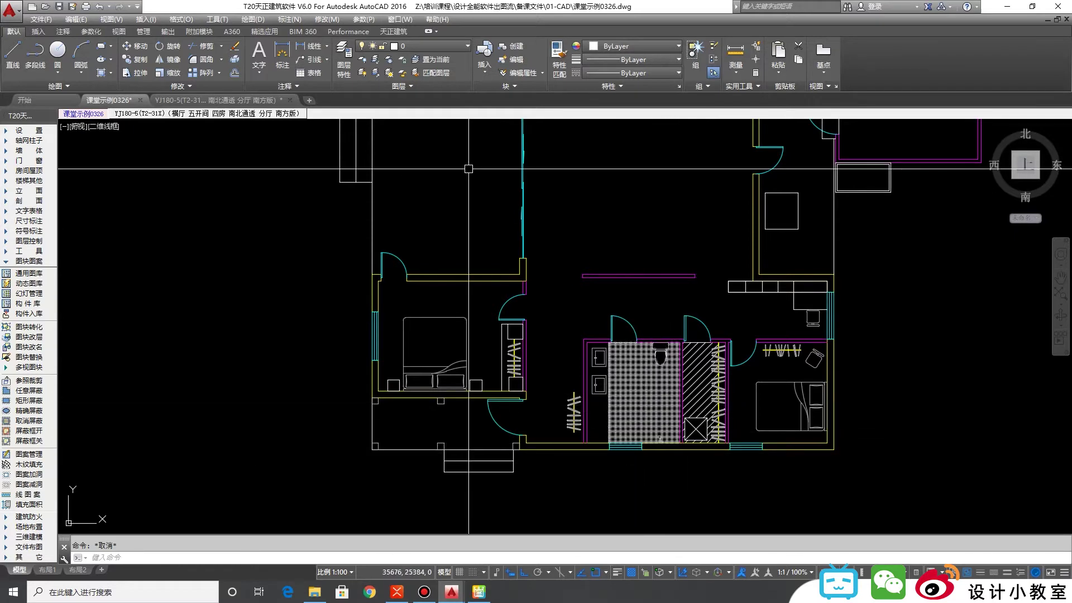
click(430, 47)
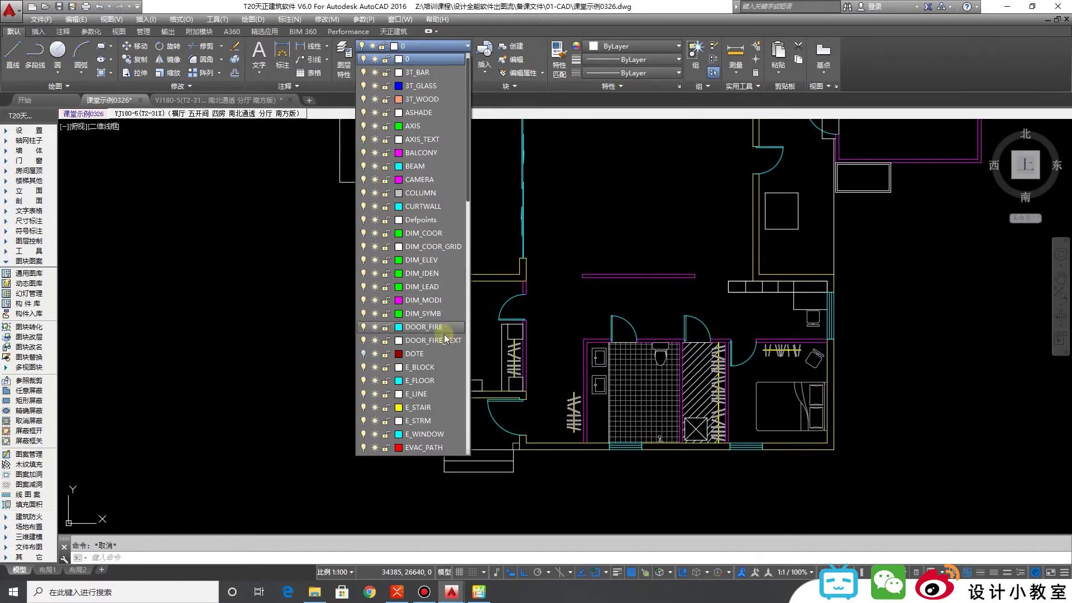
scroll(445, 338, down, 7)
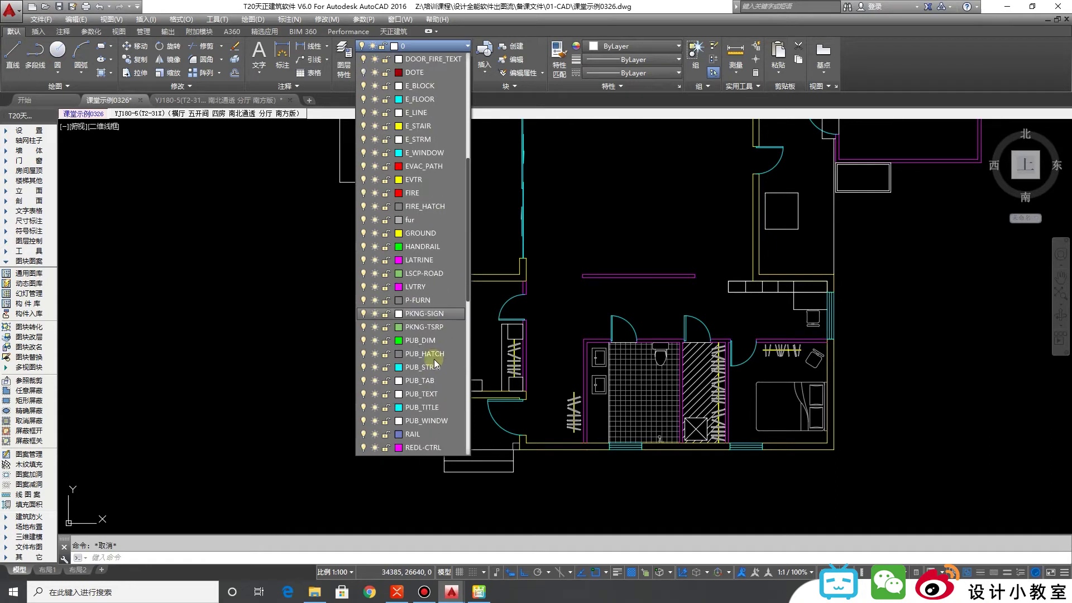
click(399, 355)
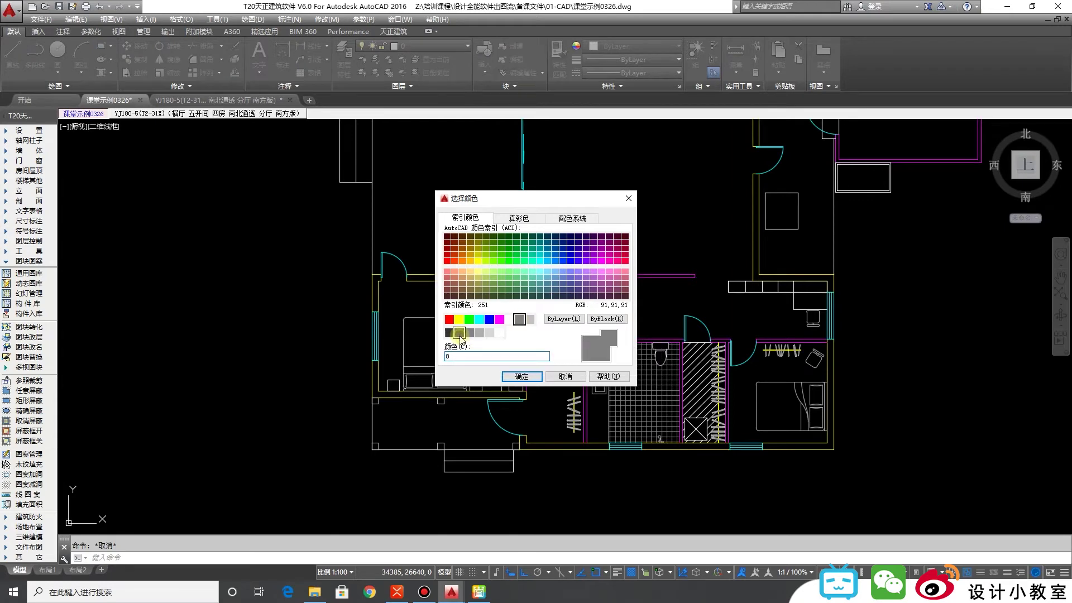
click(522, 377)
scroll(621, 407, up, 3)
key(Escape)
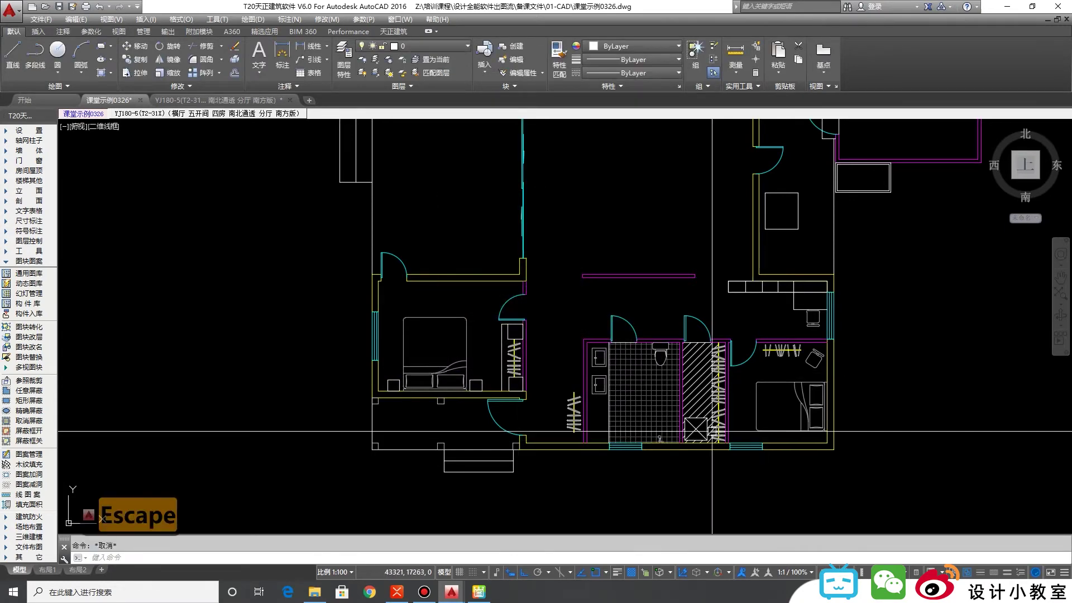
Step: Match the closet hatch to the bathroom's grey ANSI37 tile grid using MATCHPROP
middle_drag(771, 430, 700, 478)
scroll(605, 429, up, 2)
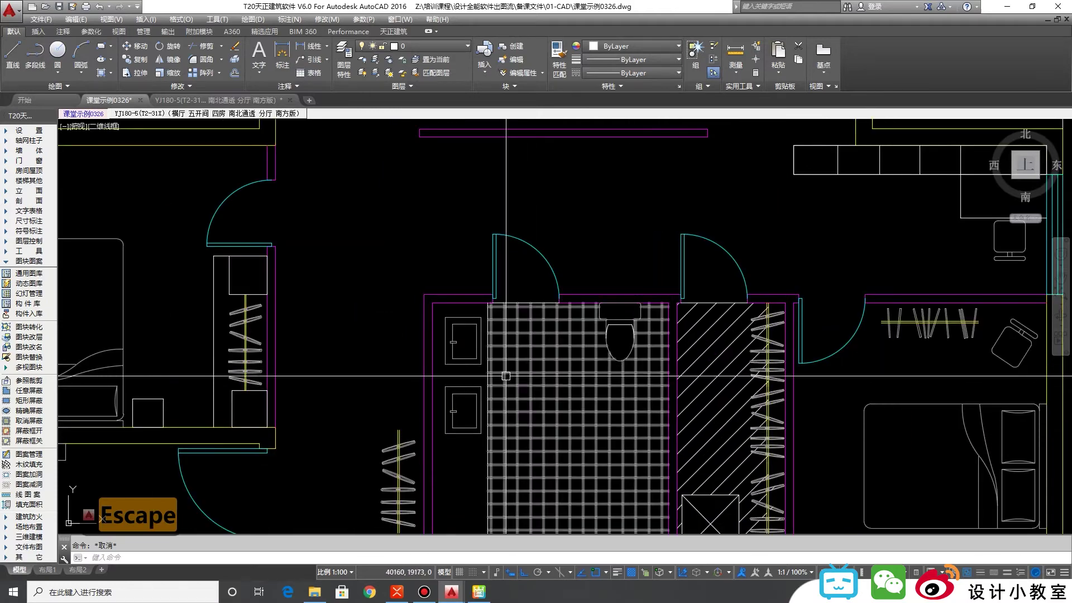
middle_drag(631, 428, 564, 427)
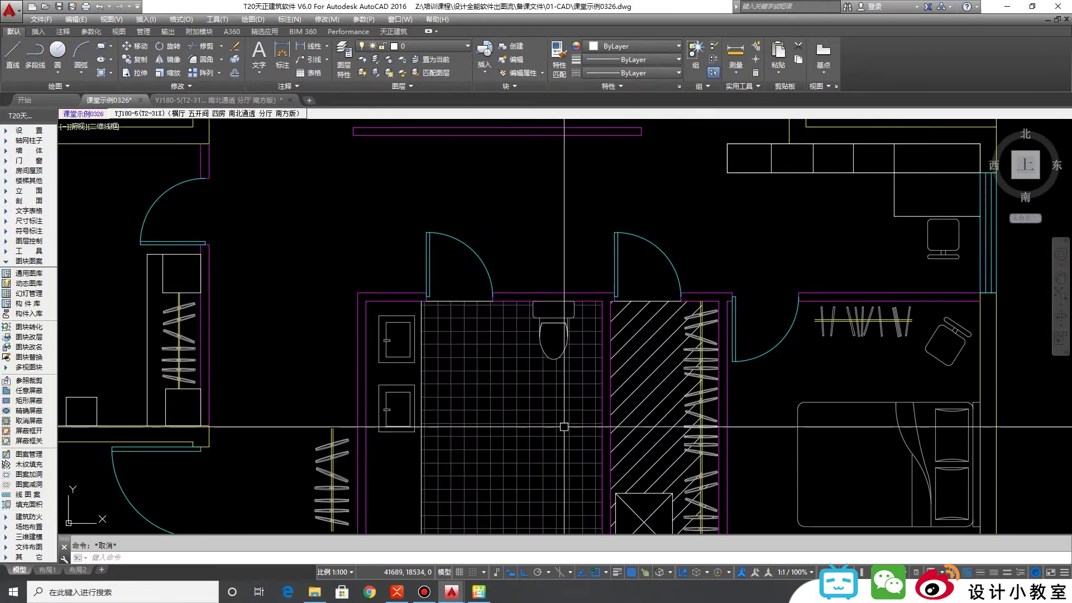
click(560, 430)
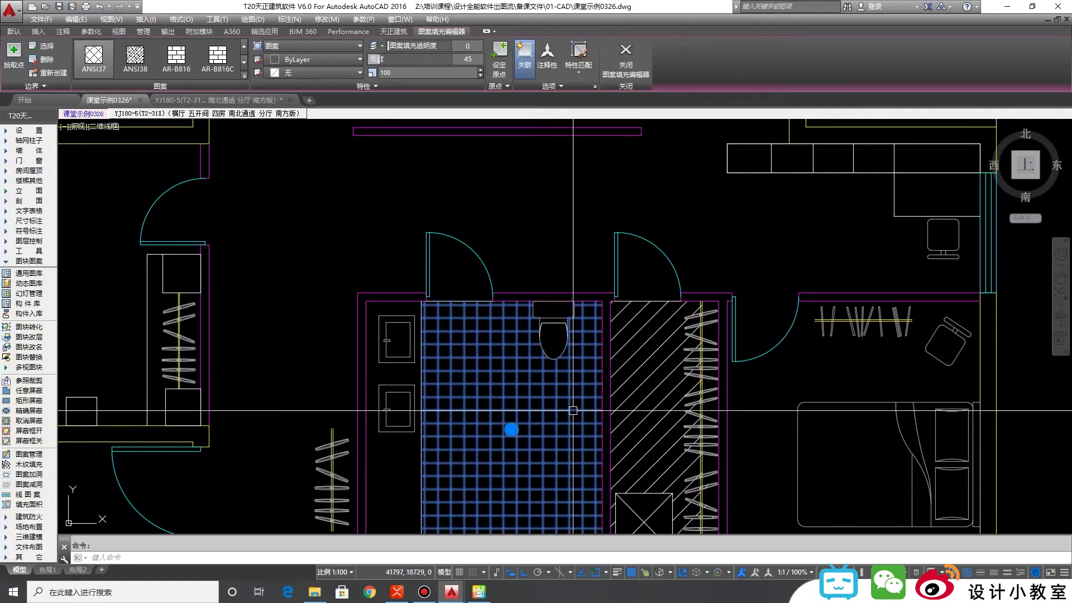
key(Return)
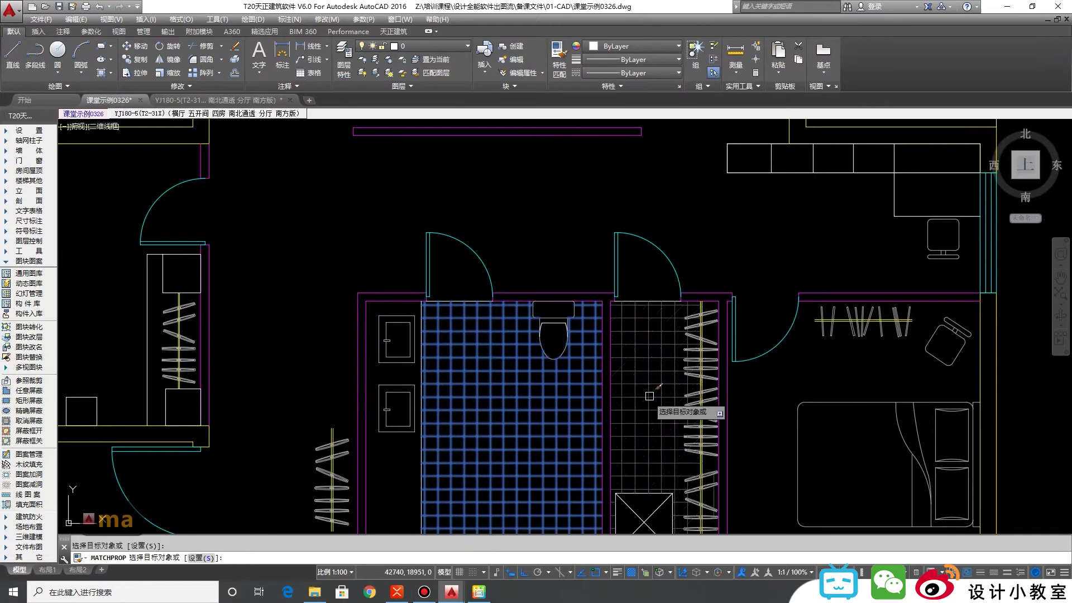
key(Escape)
scroll(765, 387, down, 2)
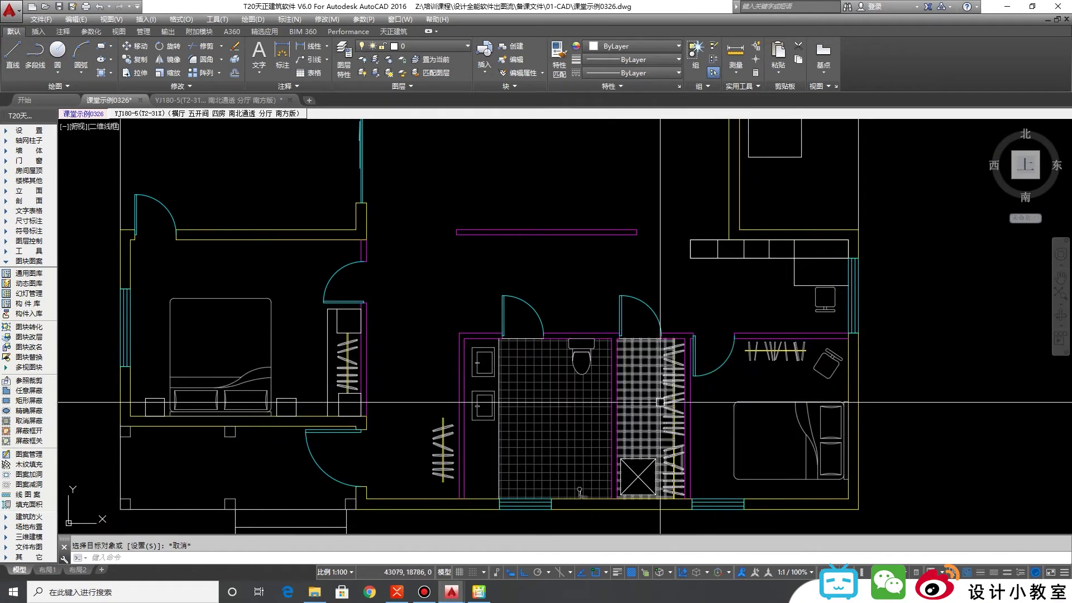
Step: Copy the step rectangle below the doorway with CO to stack another step outline
scroll(673, 413, down, 2)
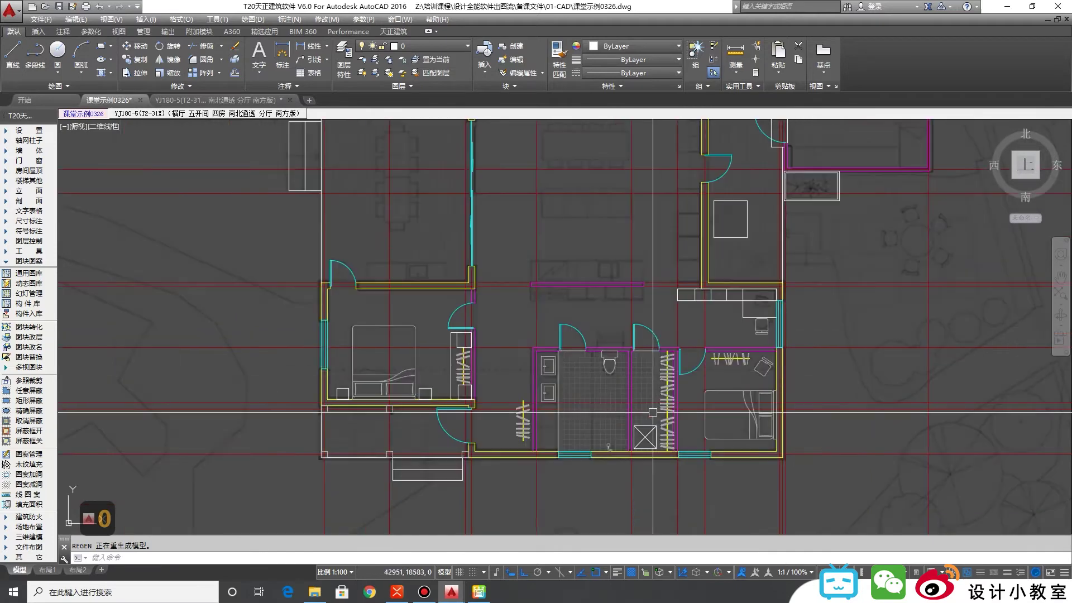
middle_drag(856, 420, 837, 451)
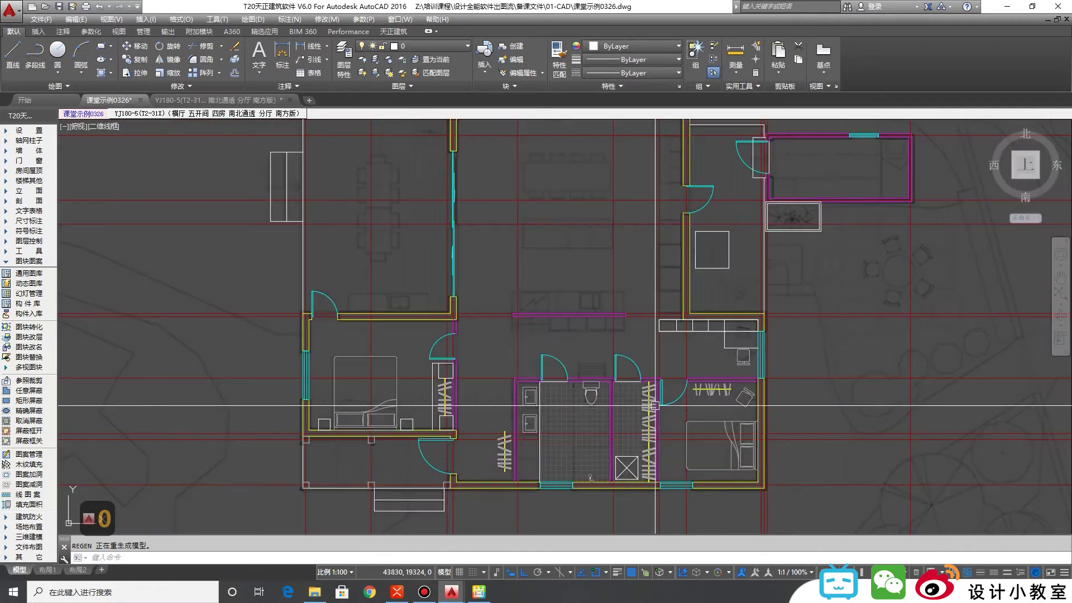
scroll(569, 367, up, 4)
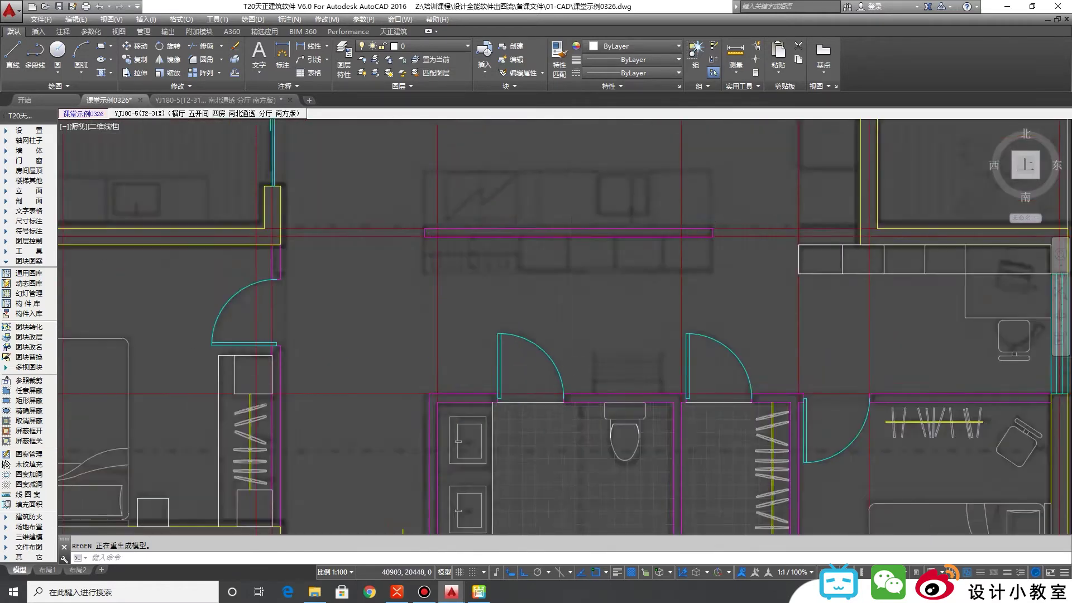
scroll(567, 371, up, 2)
scroll(656, 406, up, 2)
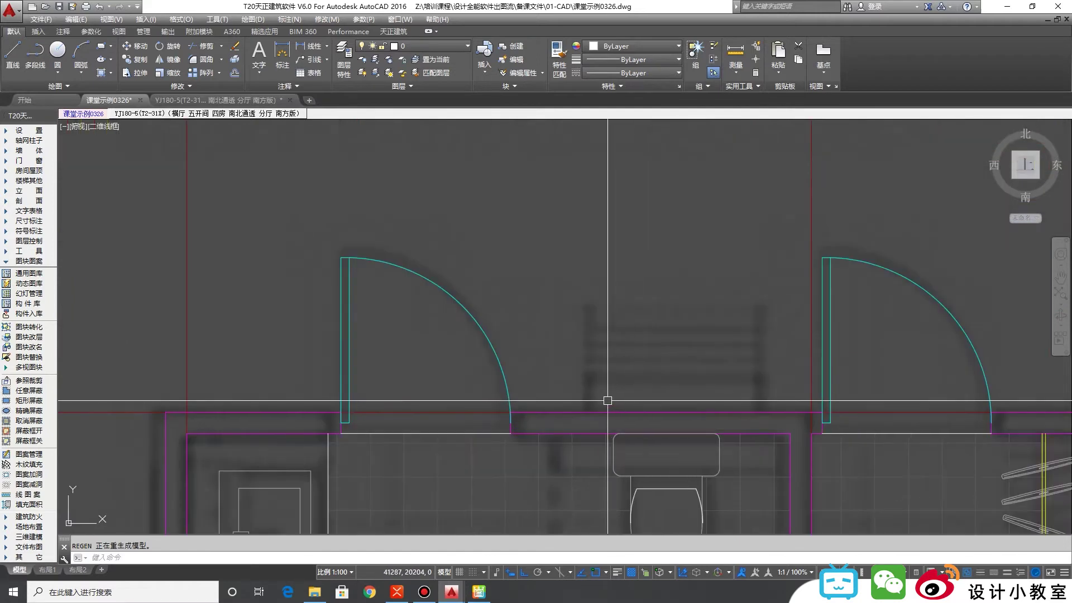
click(587, 412)
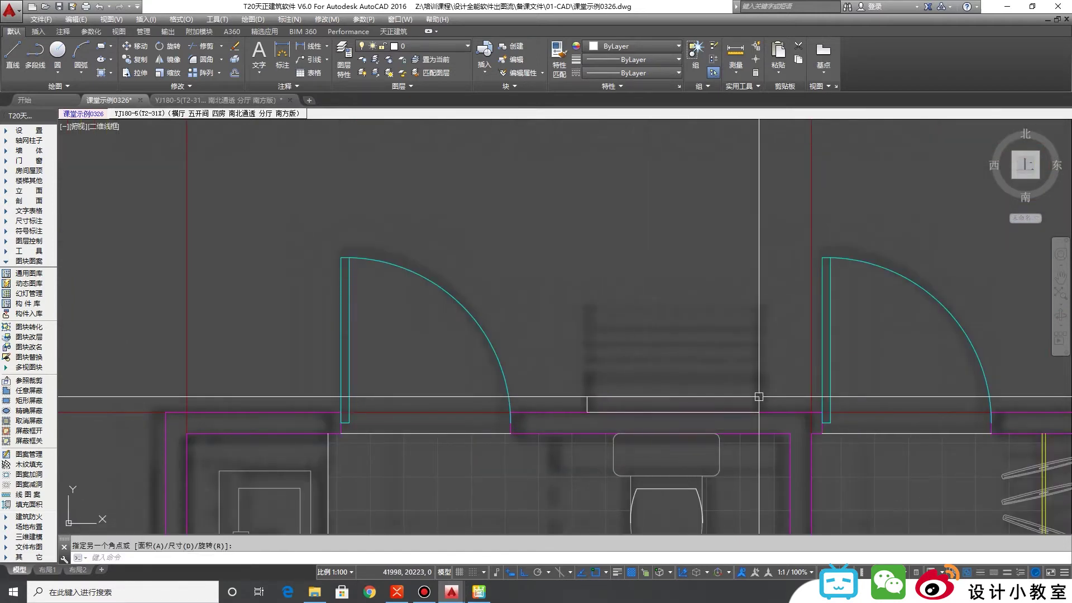
key(Escape)
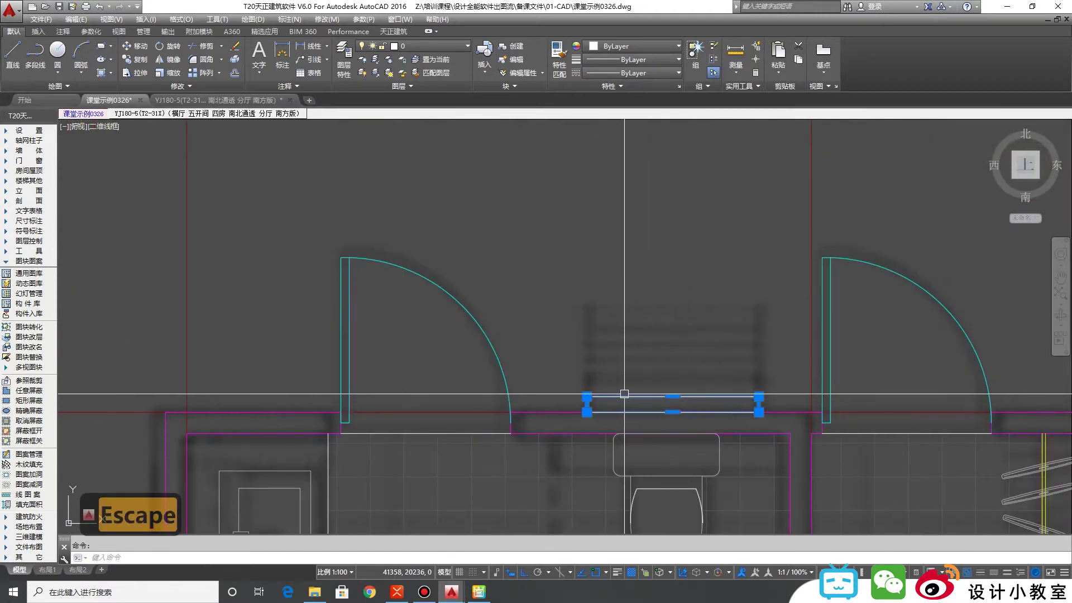
text(cc)
key(space)
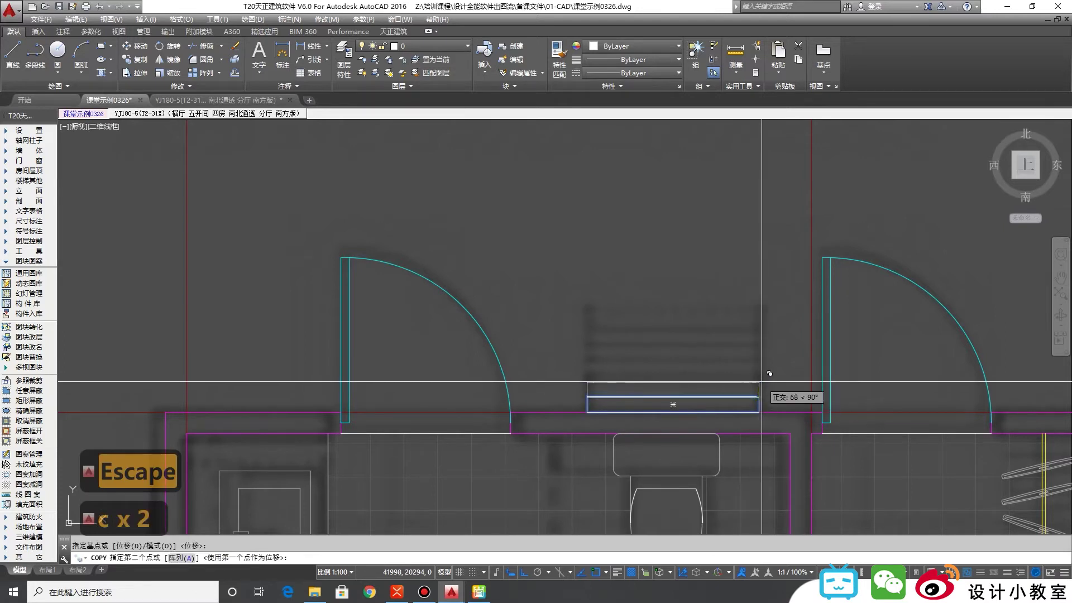
key(Escape)
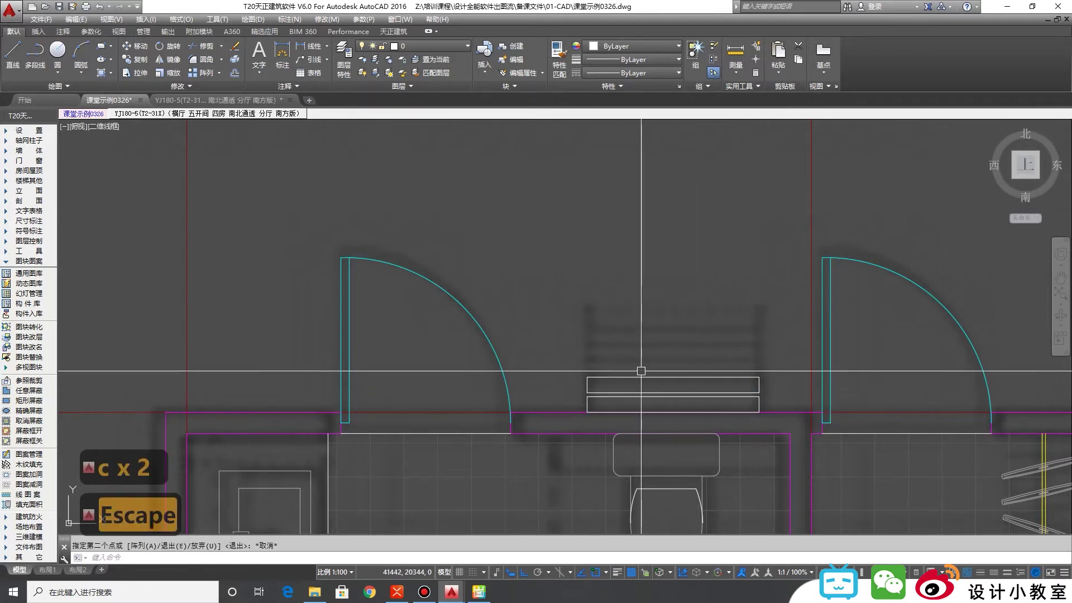
Step: Select the extra third rectangle and explode it with X
middle_drag(618, 328, 625, 374)
scroll(673, 402, down, 4)
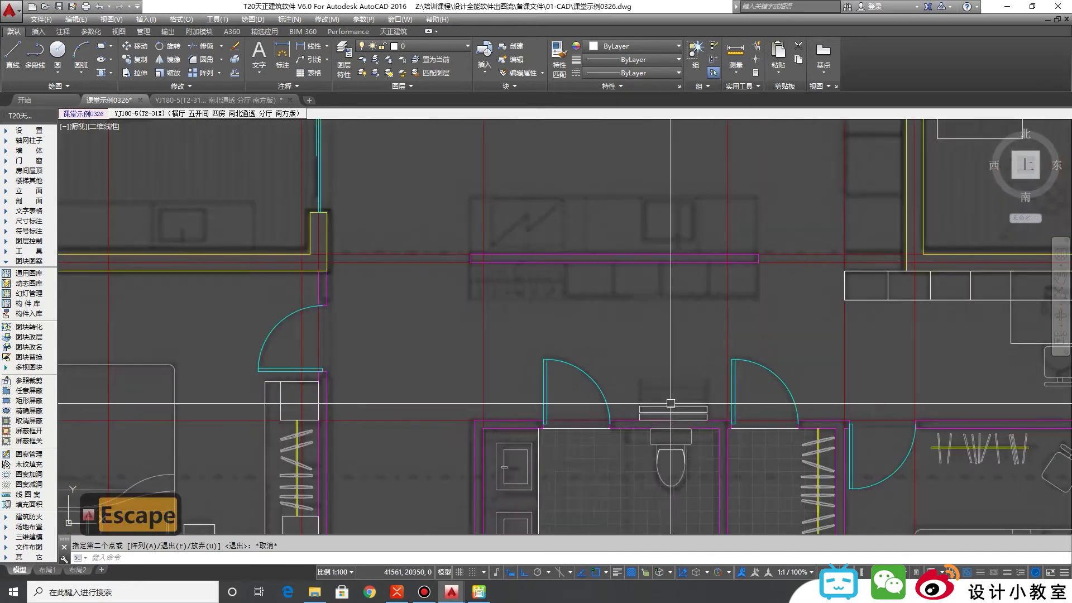
middle_drag(596, 434, 687, 428)
scroll(763, 391, up, 2)
scroll(724, 396, up, 2)
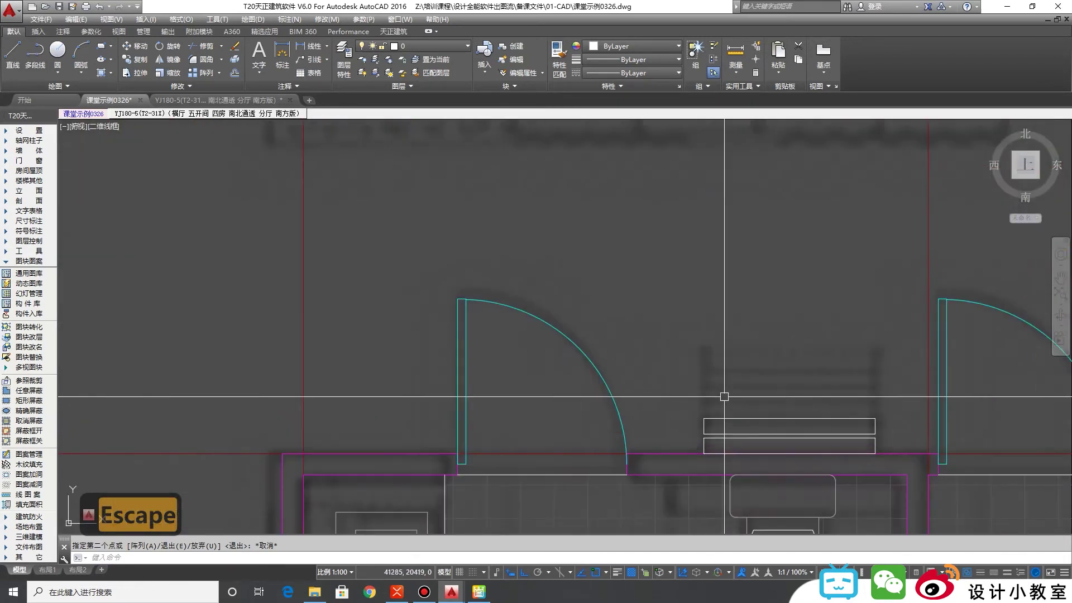
click(836, 399)
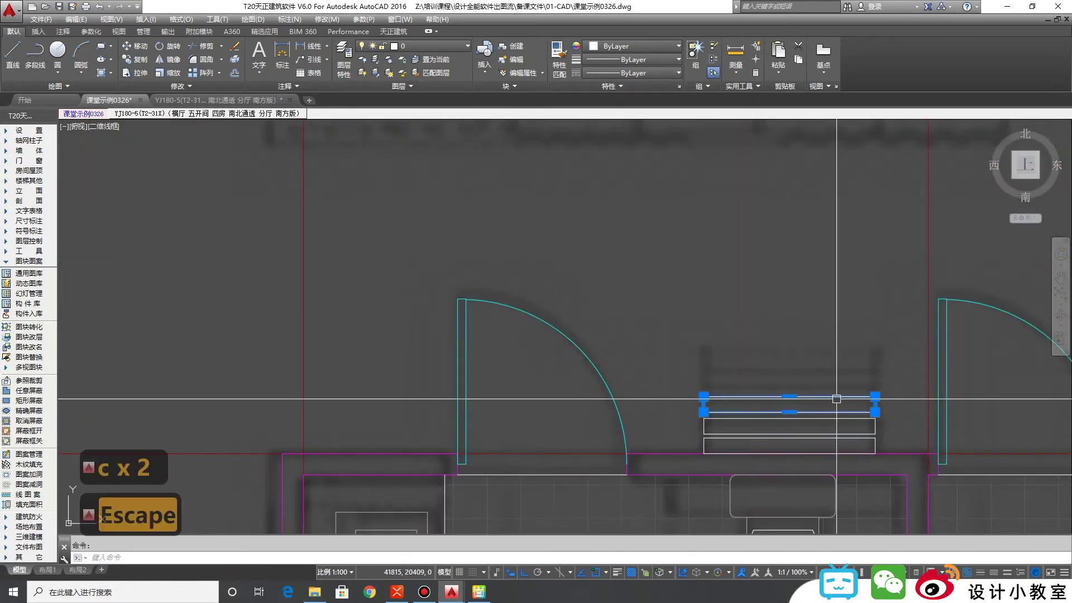
text(x)
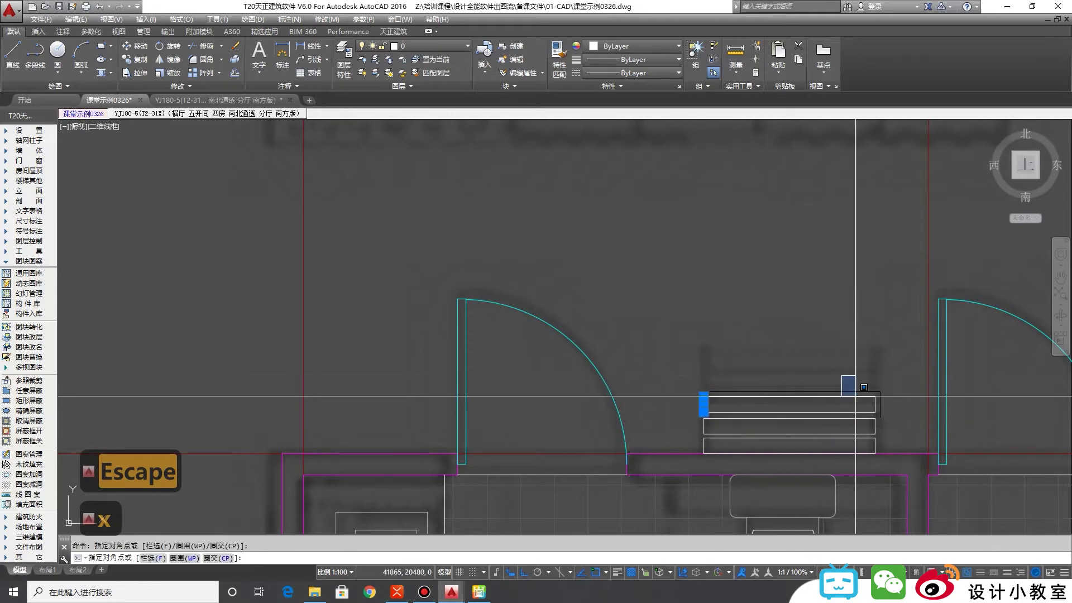
Step: Begin a crossing-window selection over the faded underlay image's edge
scroll(895, 424, down, 3)
scroll(697, 335, up, 4)
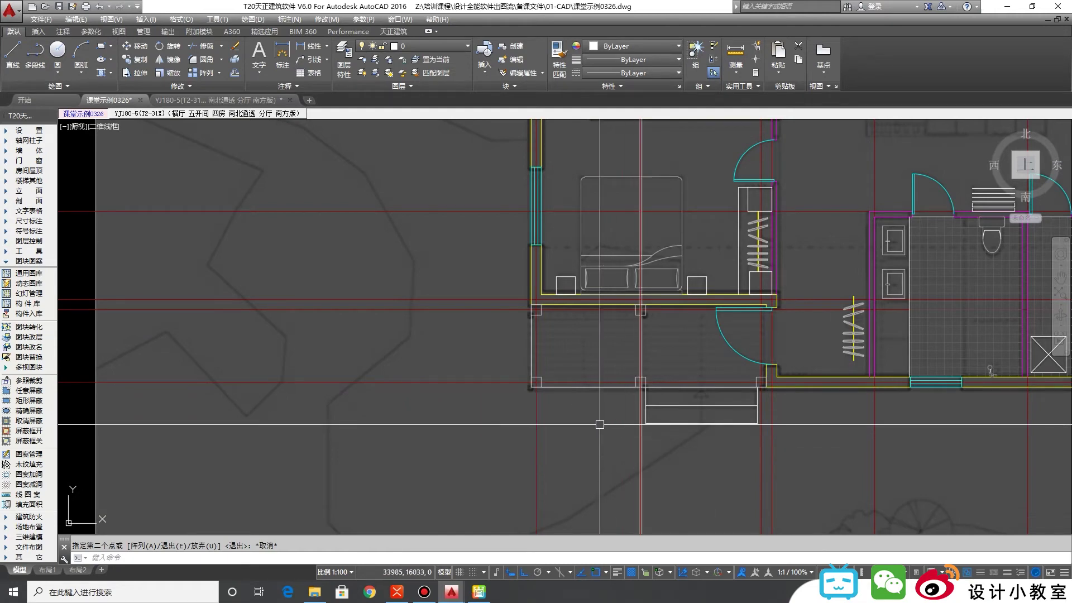
scroll(425, 410, down, 3)
click(308, 439)
Step: Turn off the layers of the faded underlay image and the red DOTE axis lines
click(260, 437)
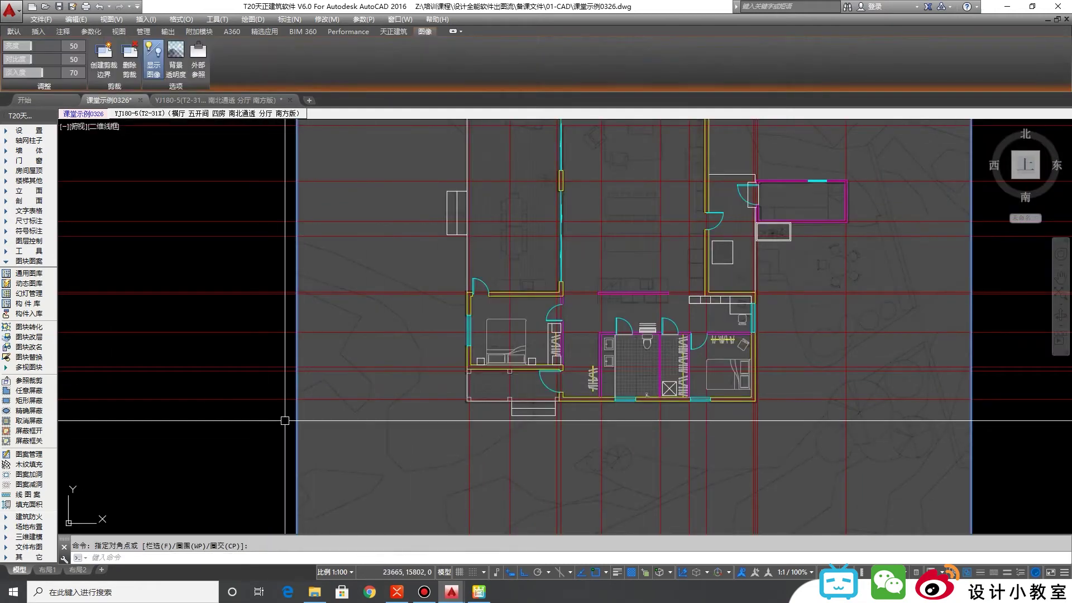
key(1)
click(512, 442)
click(423, 459)
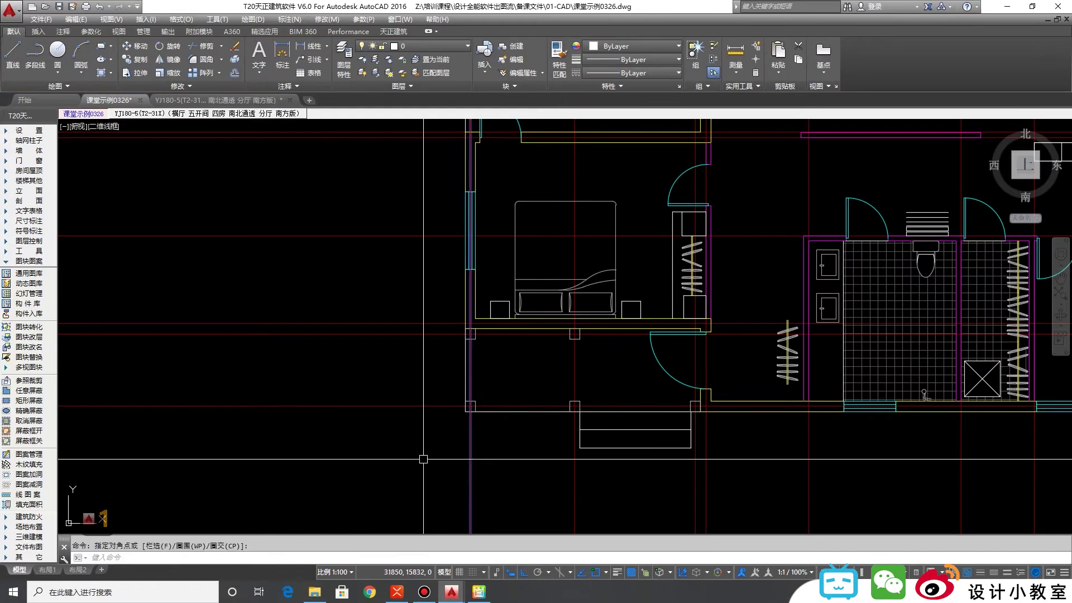
key(1)
scroll(565, 356, up, 2)
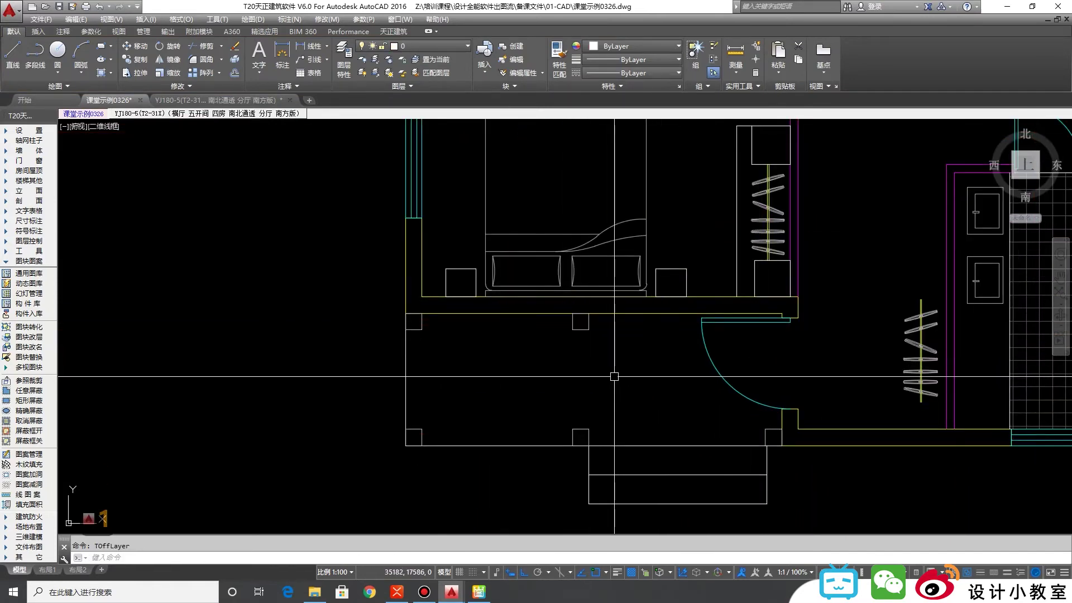
Step: Turn off the WINDOW layer of doors and windows after checking the reference image
click(744, 368)
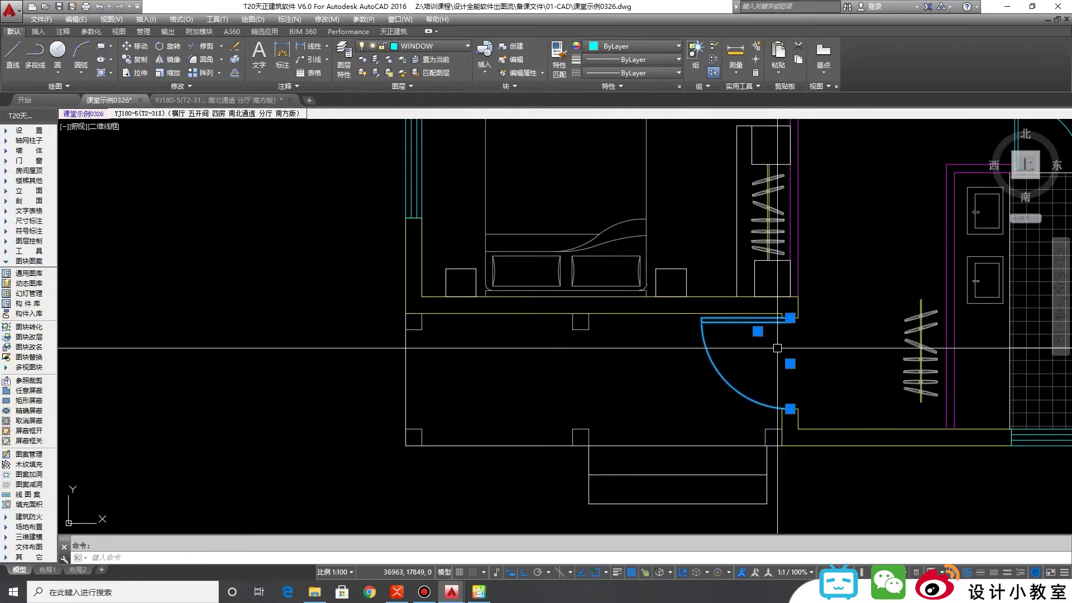
click(478, 592)
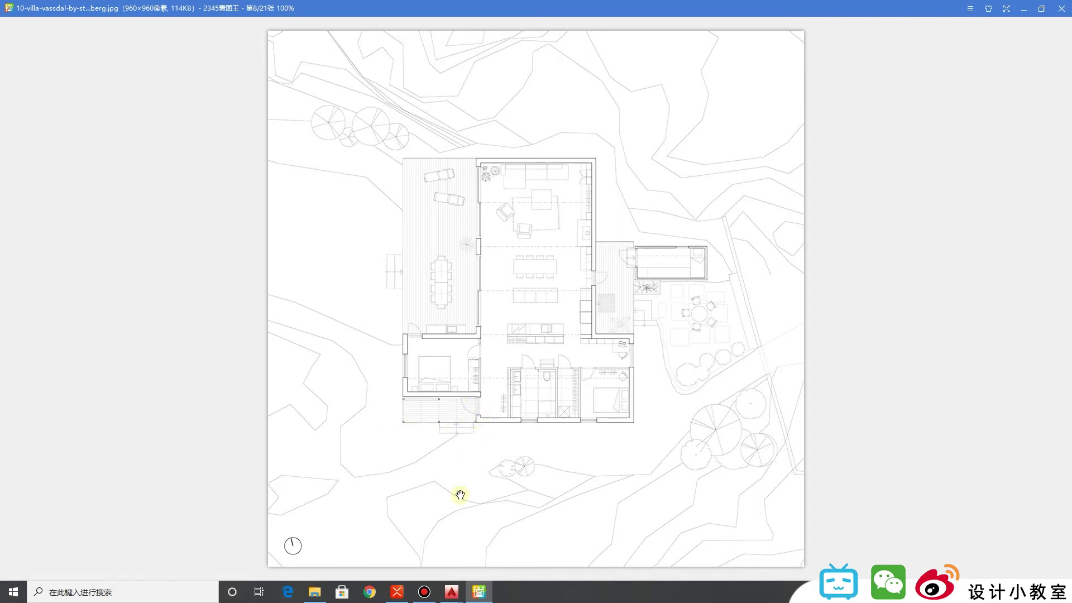
click(477, 594)
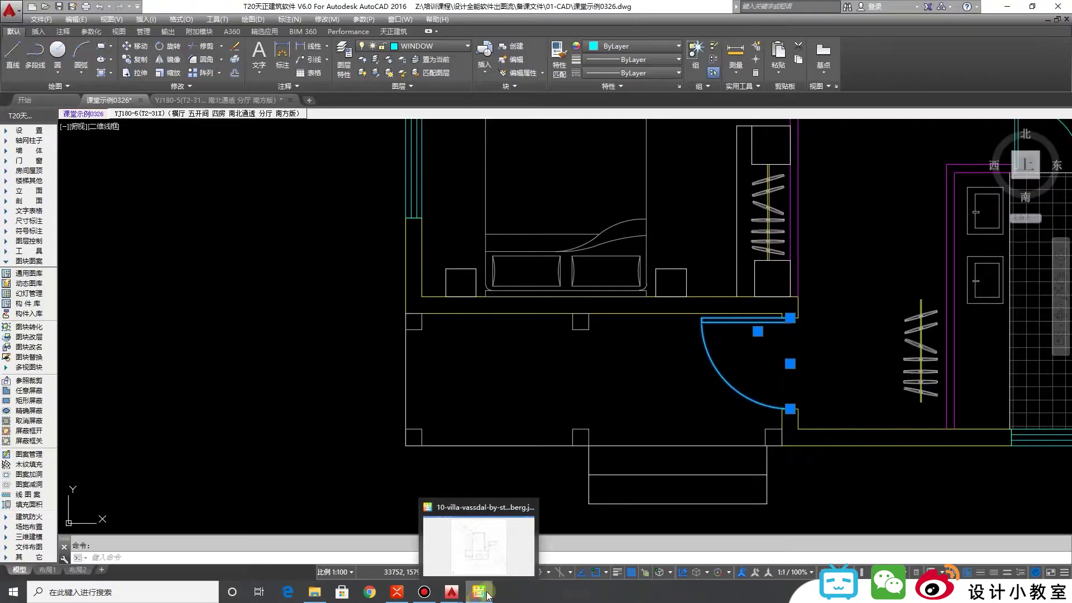
key(1)
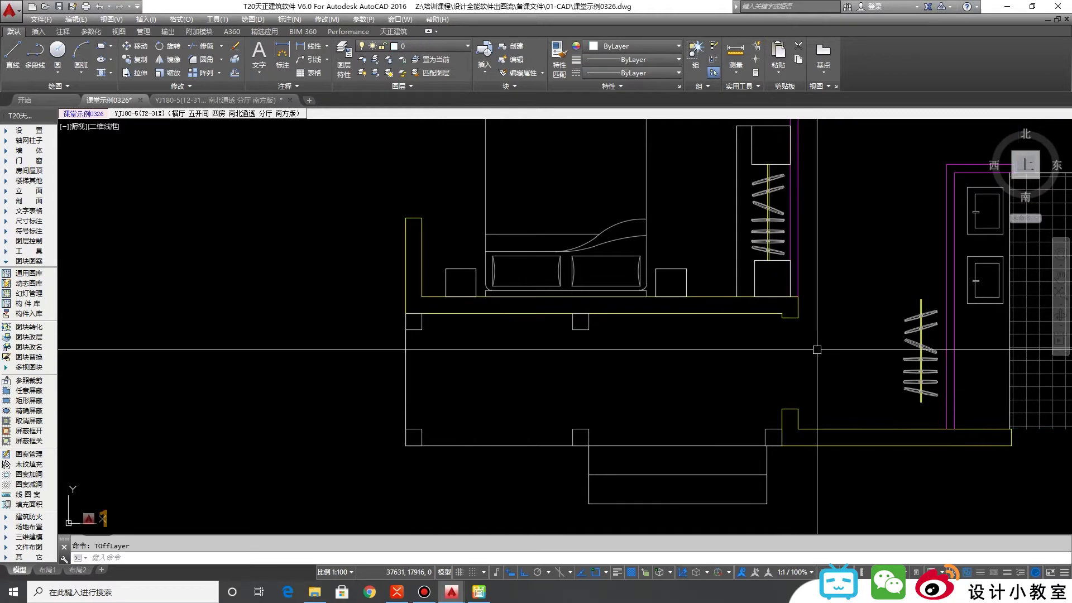
Step: Recentre the plan on the deck area and quick-save 课堂示例0326.dwg
text(l)
key(space)
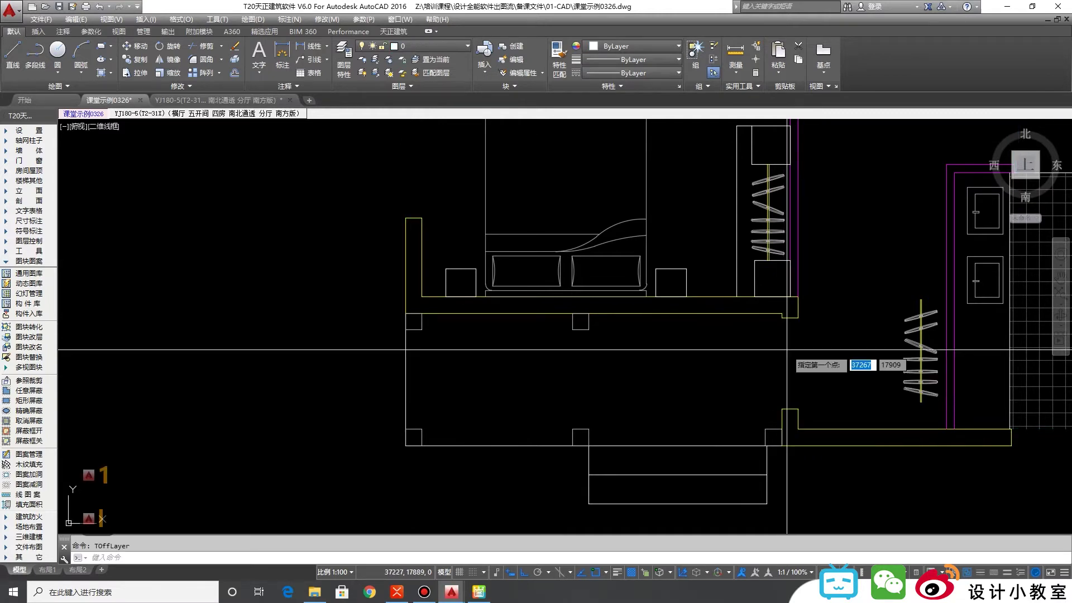
click(782, 316)
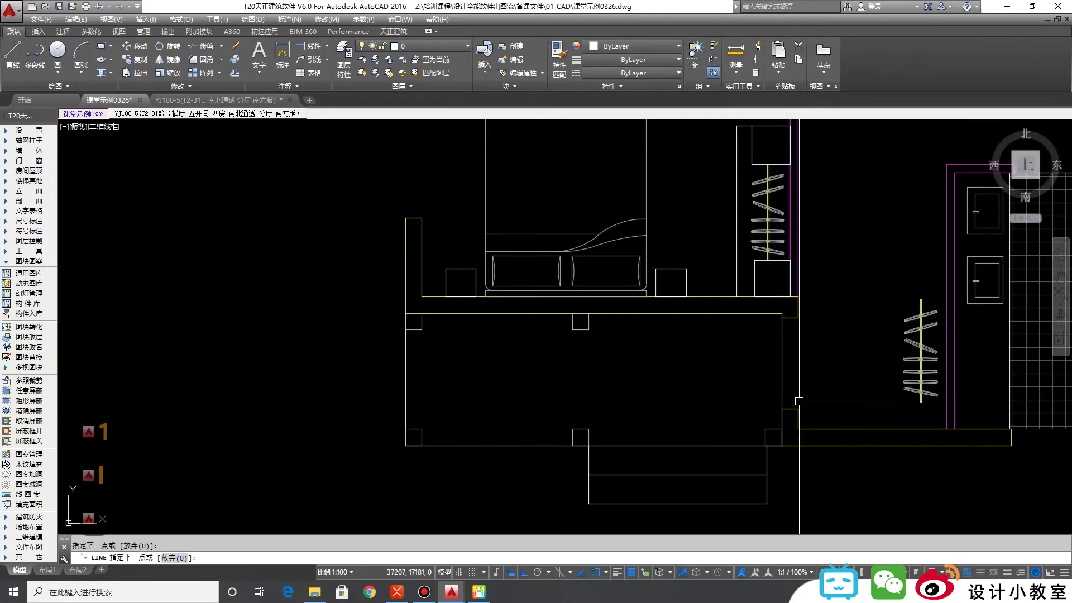
key(Escape)
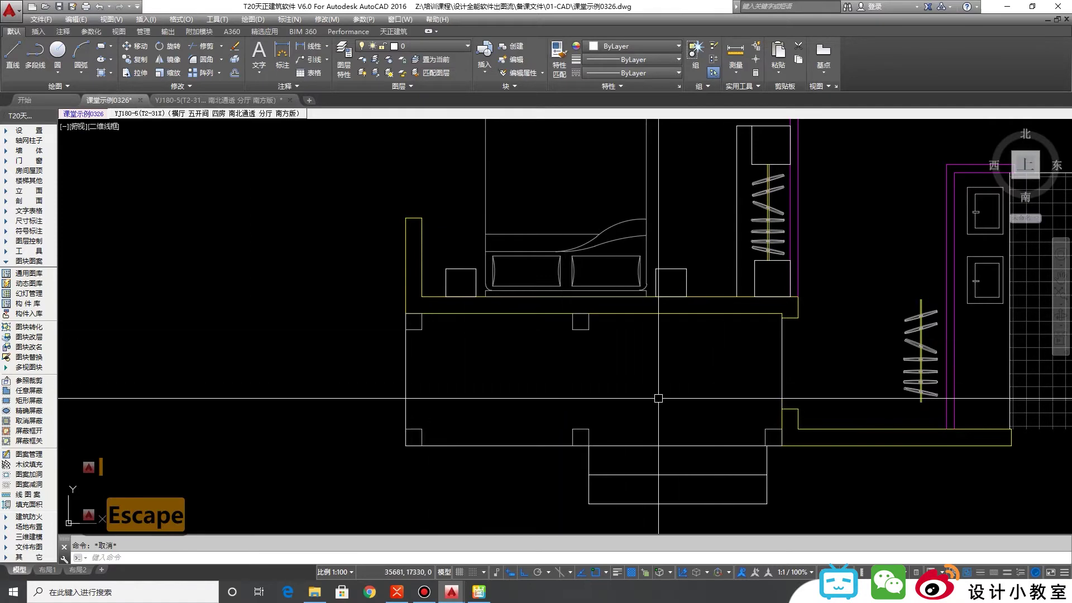
middle_drag(555, 401, 591, 375)
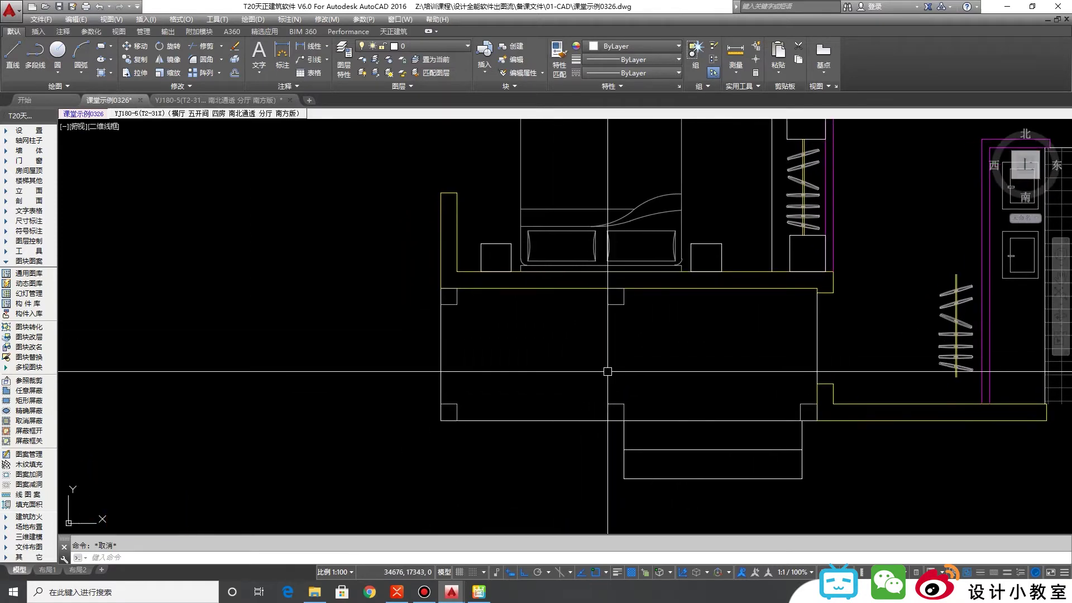
key(ctrl+s)
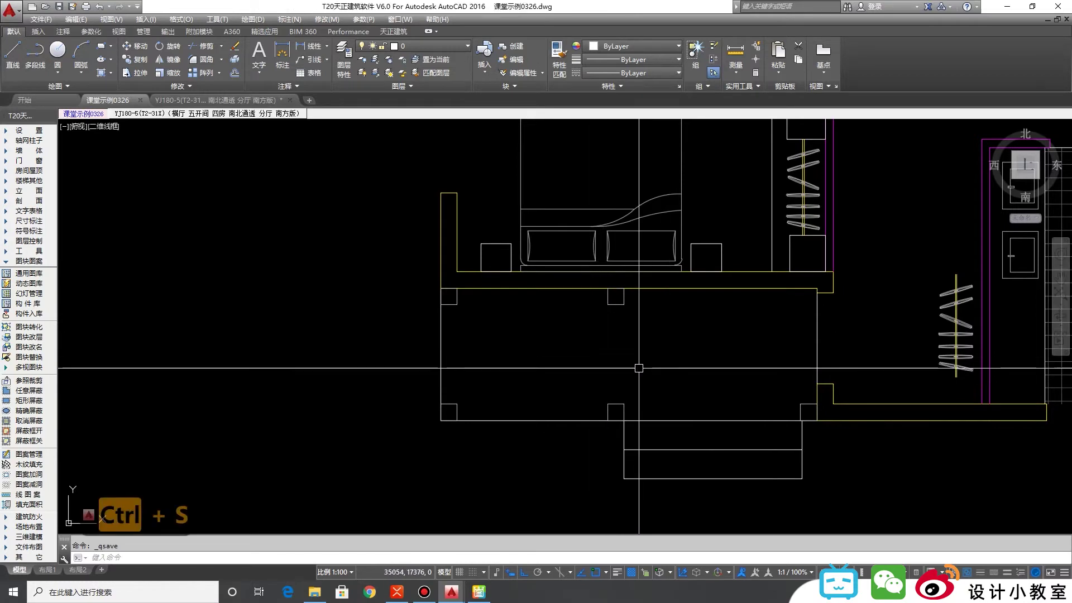
text(g)
key(Escape)
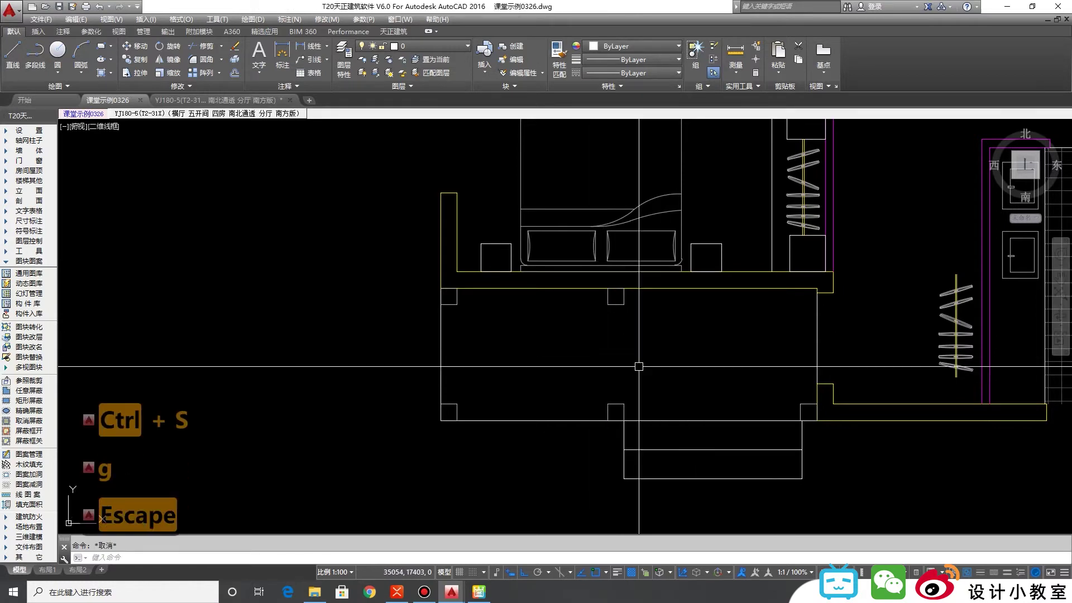
Step: Hatch the deck below the bedroom at angle 315 and scale 50
key(space)
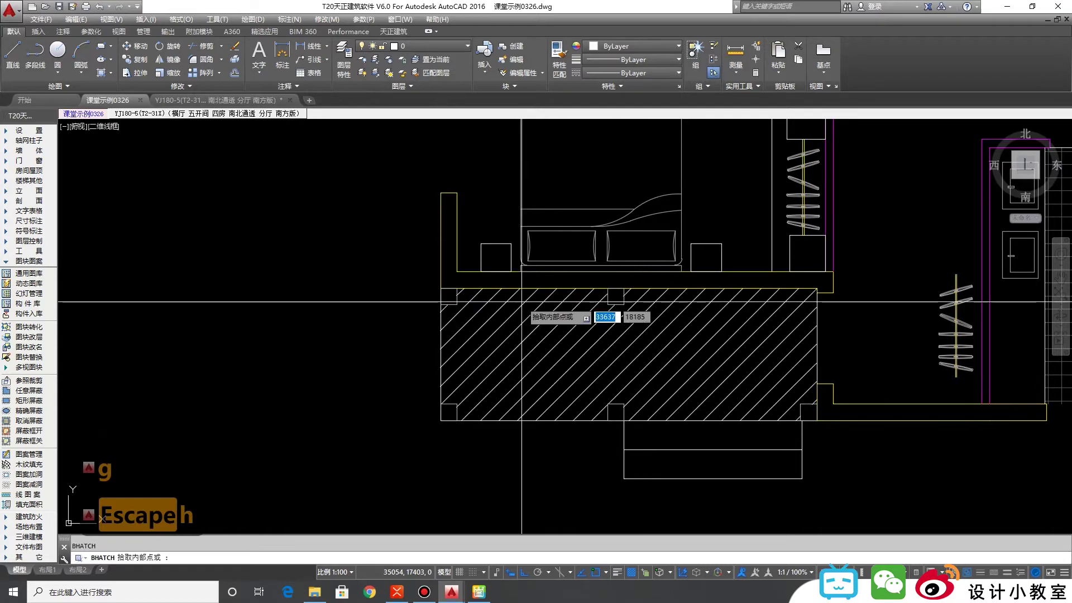
click(569, 349)
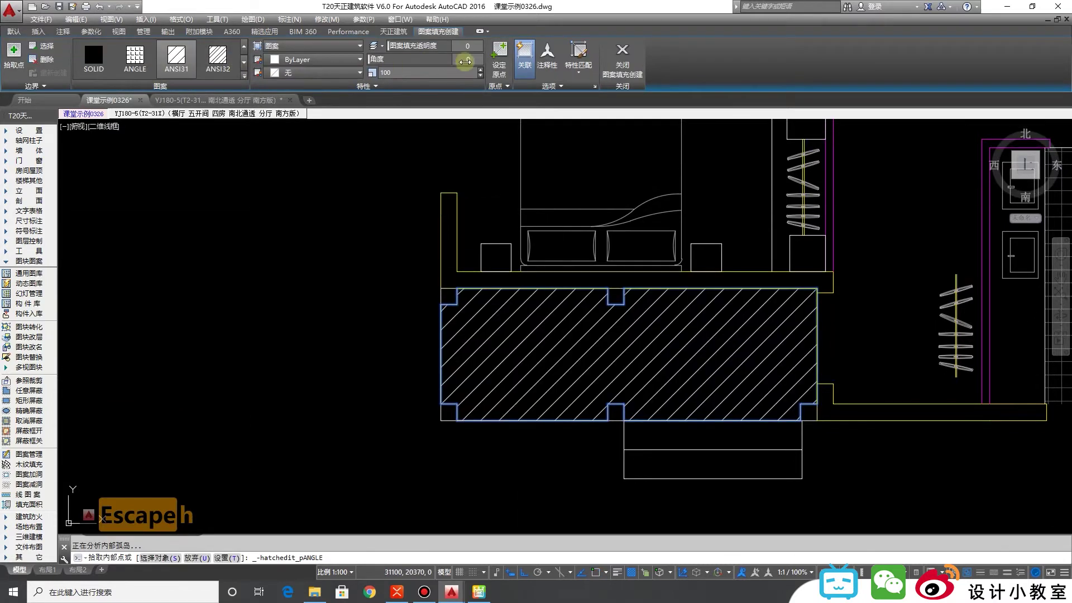
key(Return)
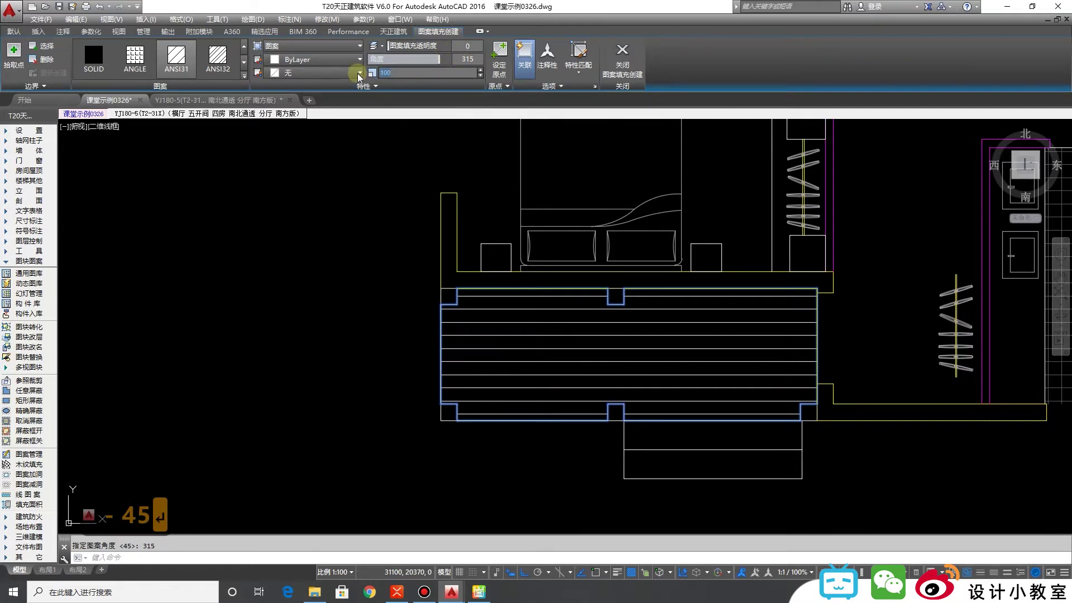
key(Return)
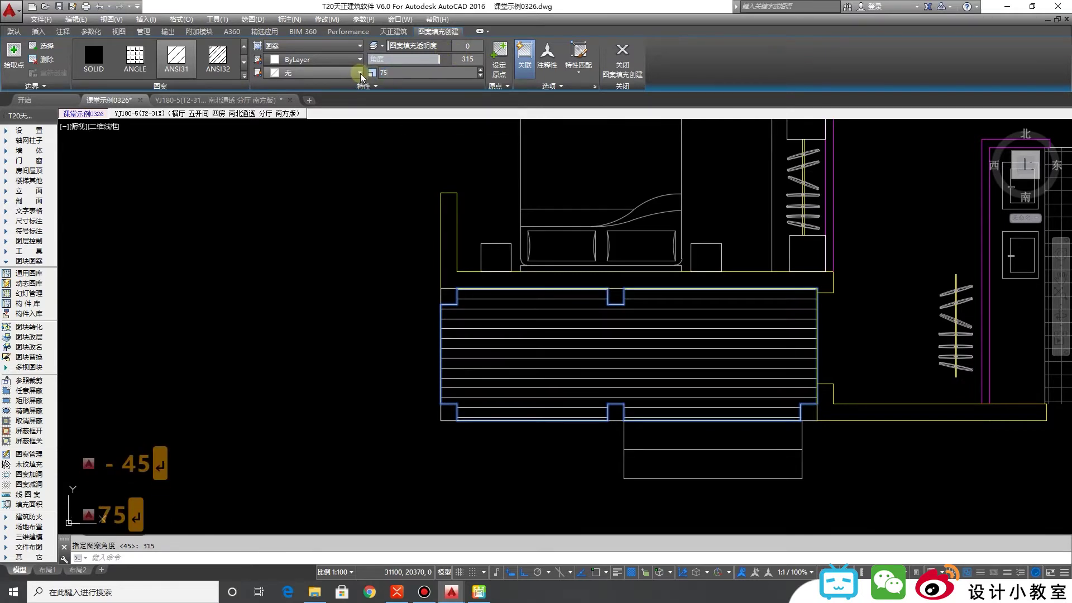
text(50)
key(Return)
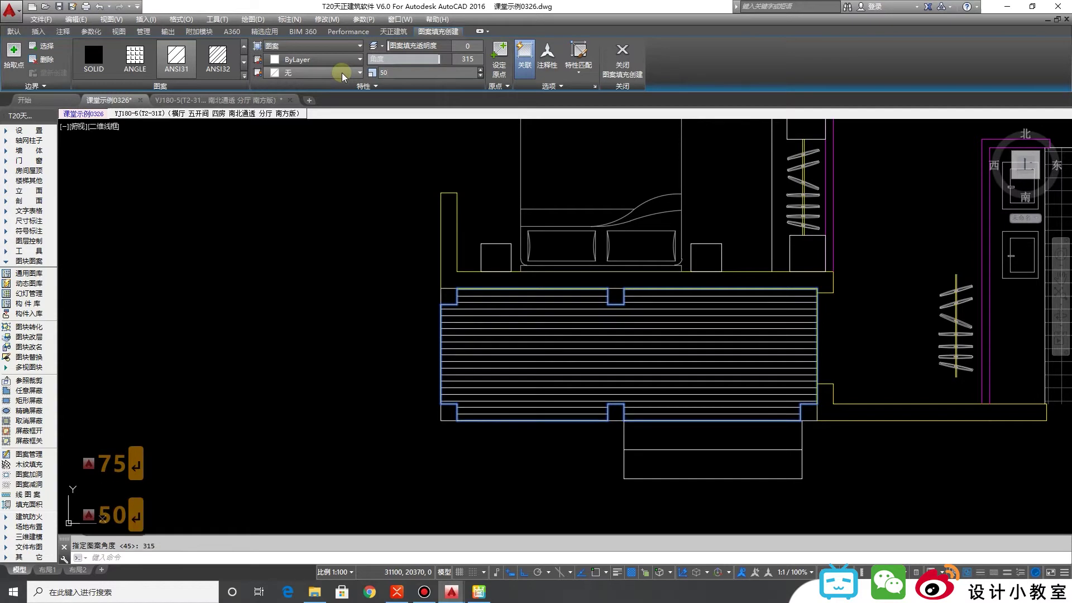
key(Escape)
key(Escape)
Step: Switch the deck hatch to the ANSI32 pattern and put it on PUB_HATCH
click(609, 354)
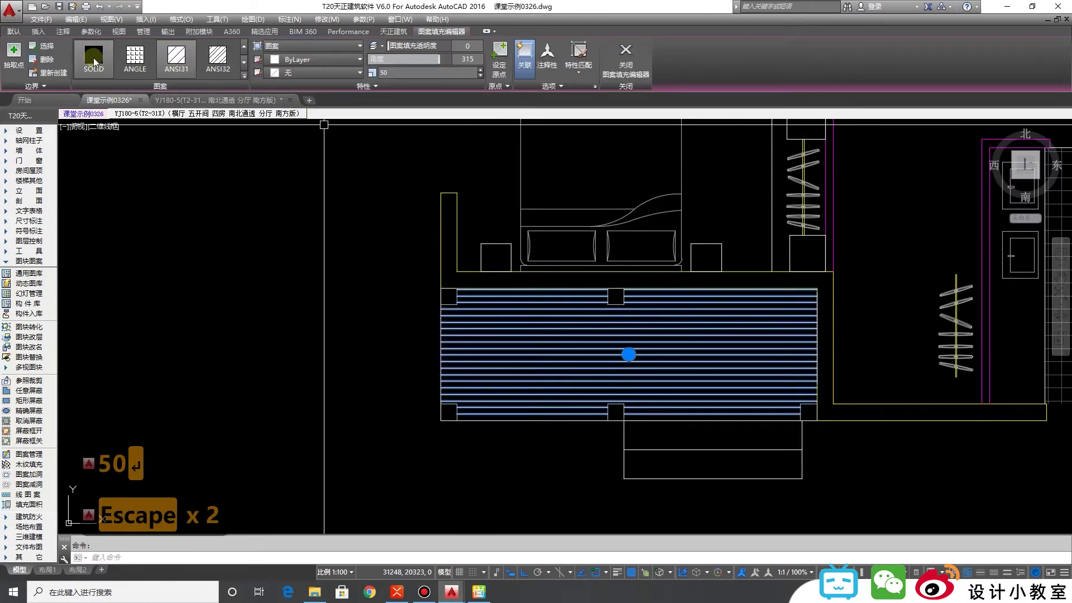
click(209, 53)
click(15, 31)
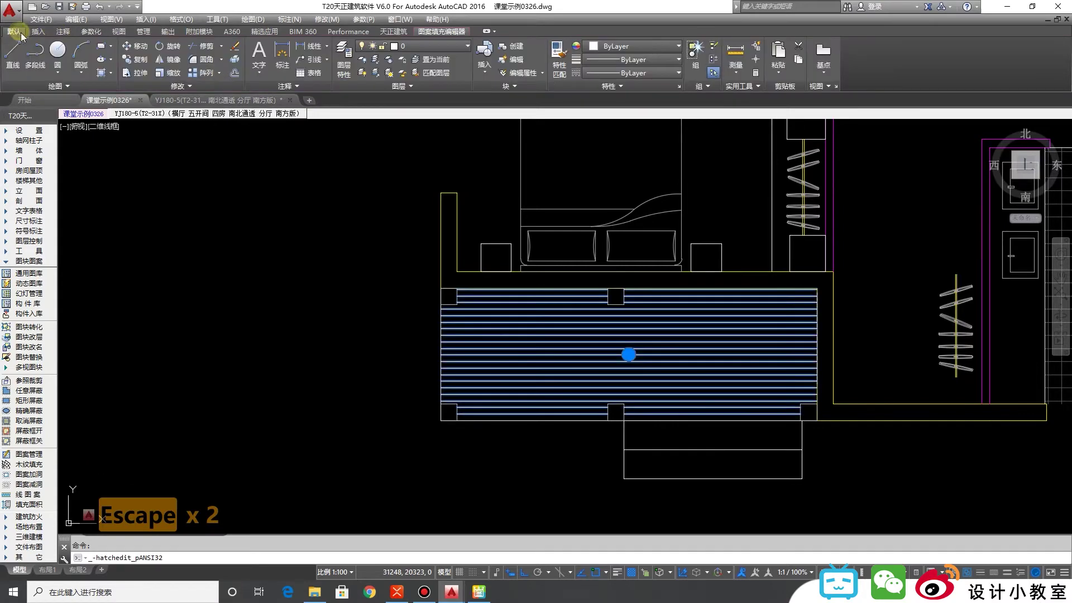
click(465, 48)
scroll(441, 339, down, 5)
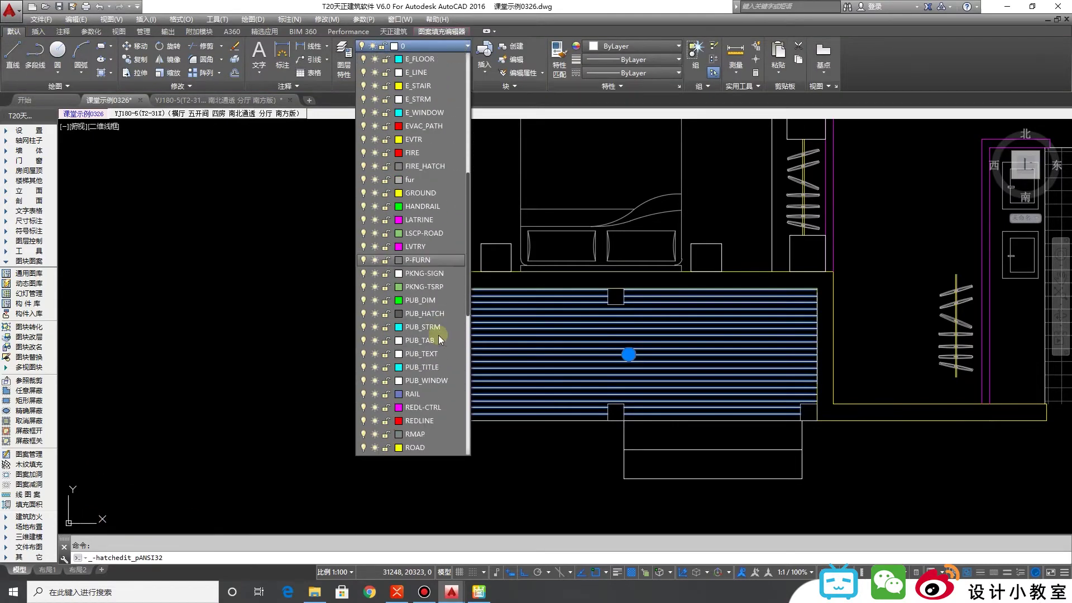
click(430, 314)
key(Escape)
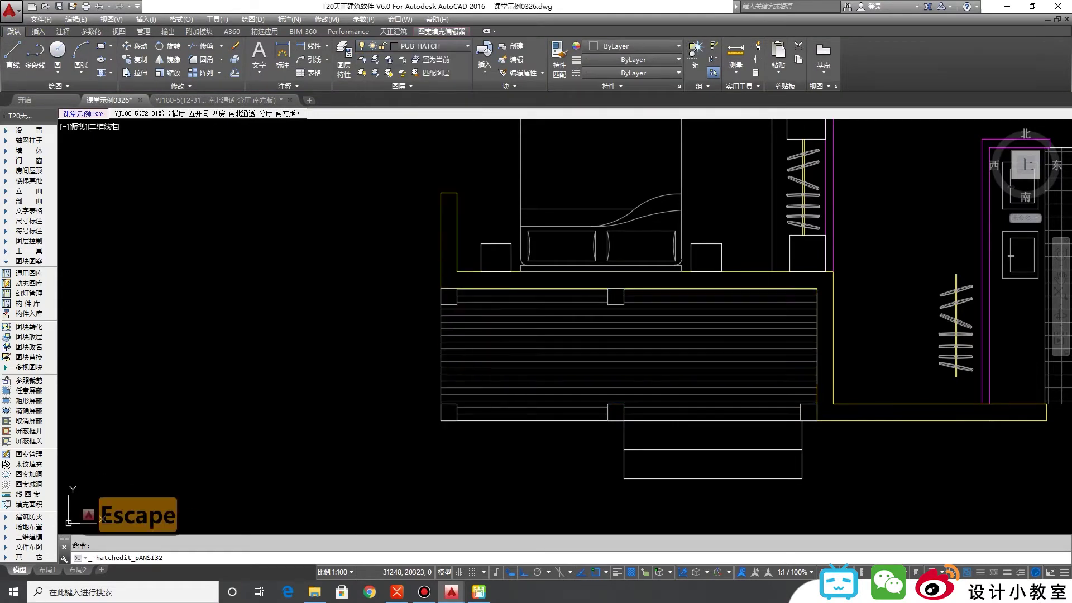
key(Escape)
scroll(633, 377, down, 4)
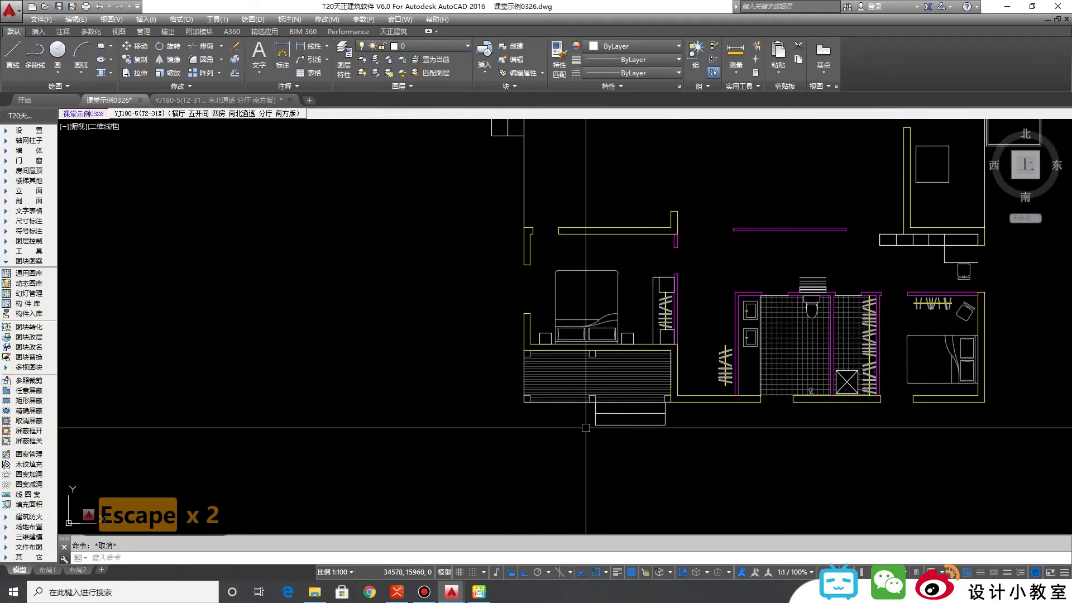
scroll(742, 370, up, 4)
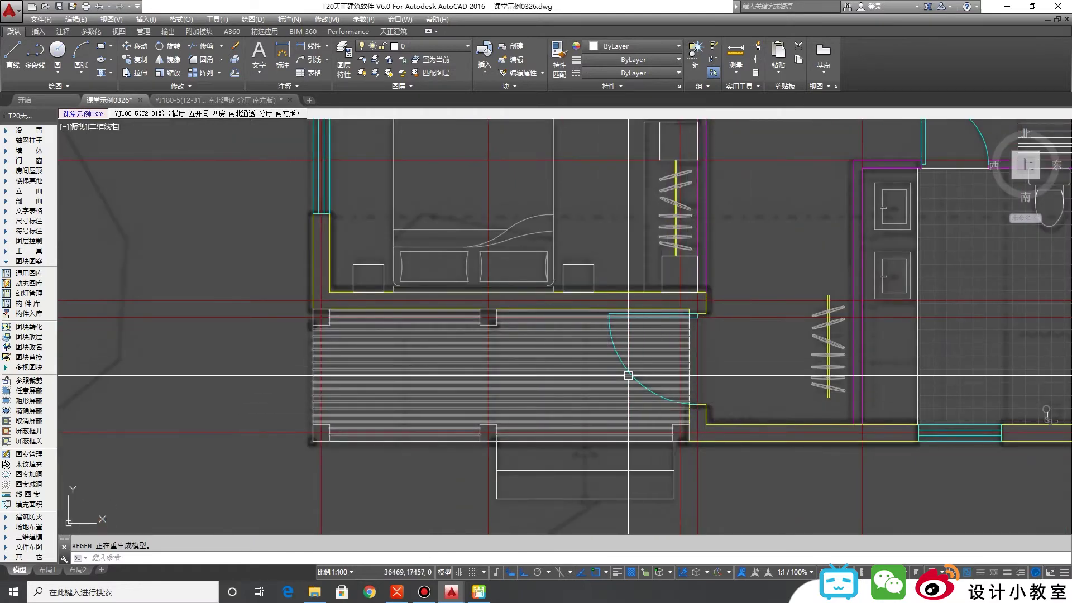
scroll(625, 399, down, 4)
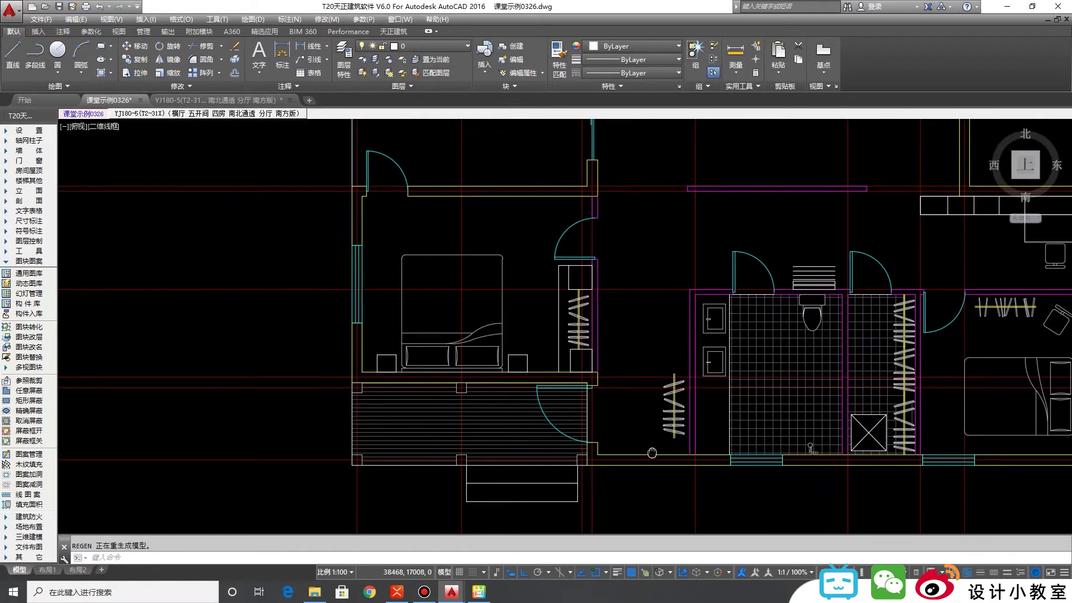
scroll(652, 442, up, 2)
scroll(652, 443, down, 3)
scroll(690, 427, up, 3)
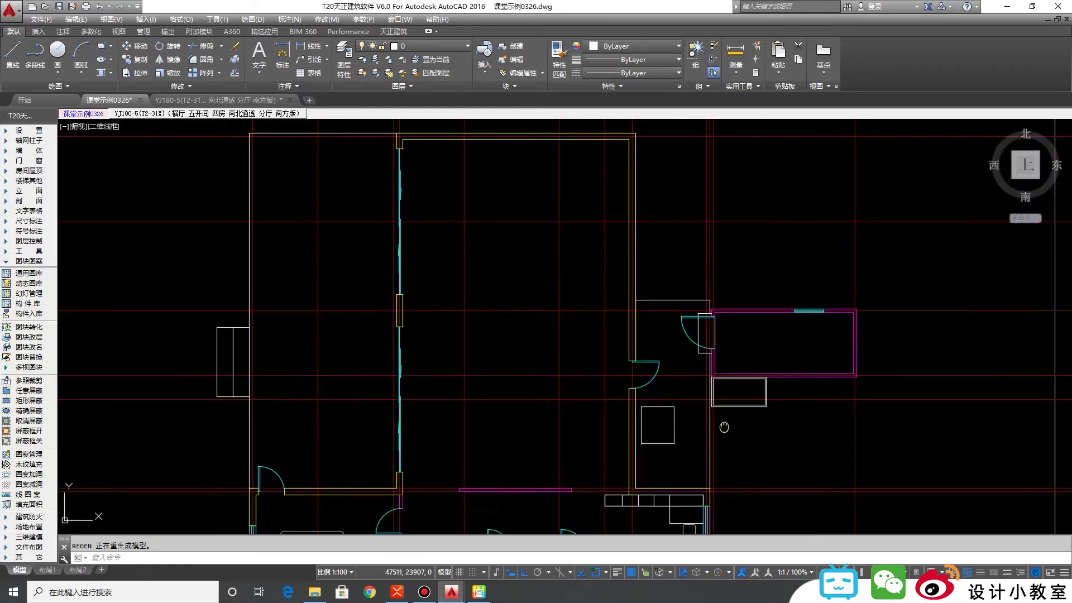
scroll(690, 428, up, 4)
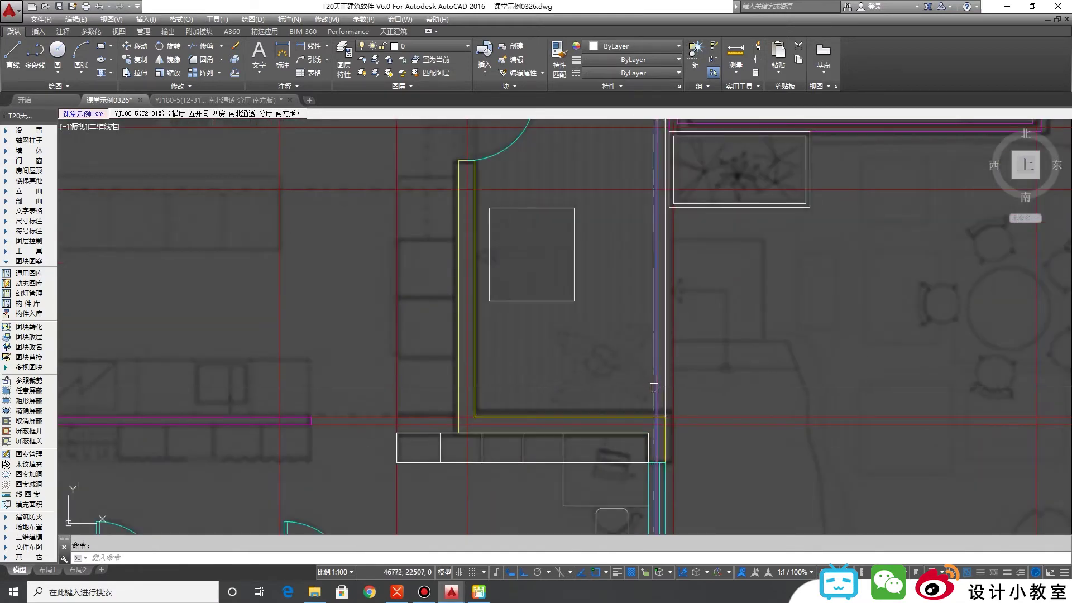
scroll(673, 386, down, 6)
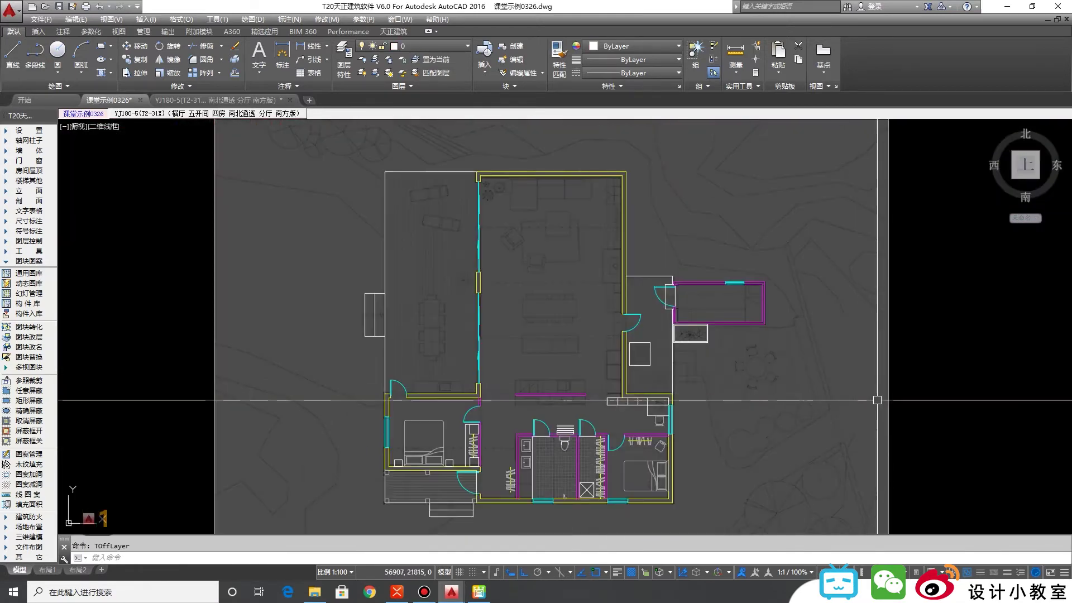
Step: Turn off the faded underlay and door layers with TOffLayer
click(887, 400)
key(1)
scroll(618, 306, up, 4)
click(668, 352)
key(1)
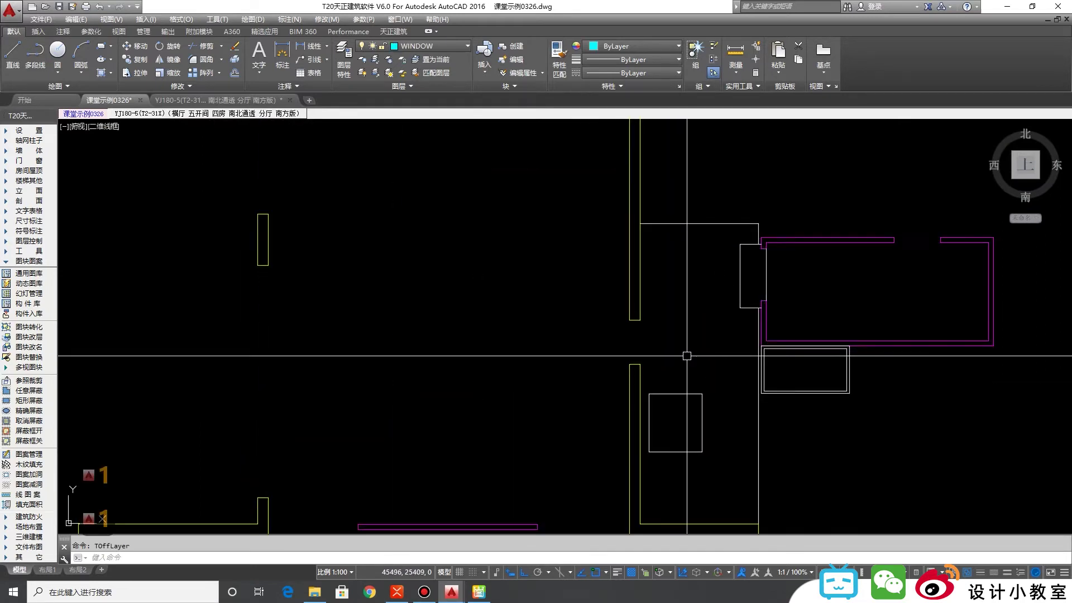
scroll(665, 335, down, 2)
Step: Draw a vertical line closing the east wall opening
middle_drag(664, 334, 575, 339)
scroll(574, 338, up, 2)
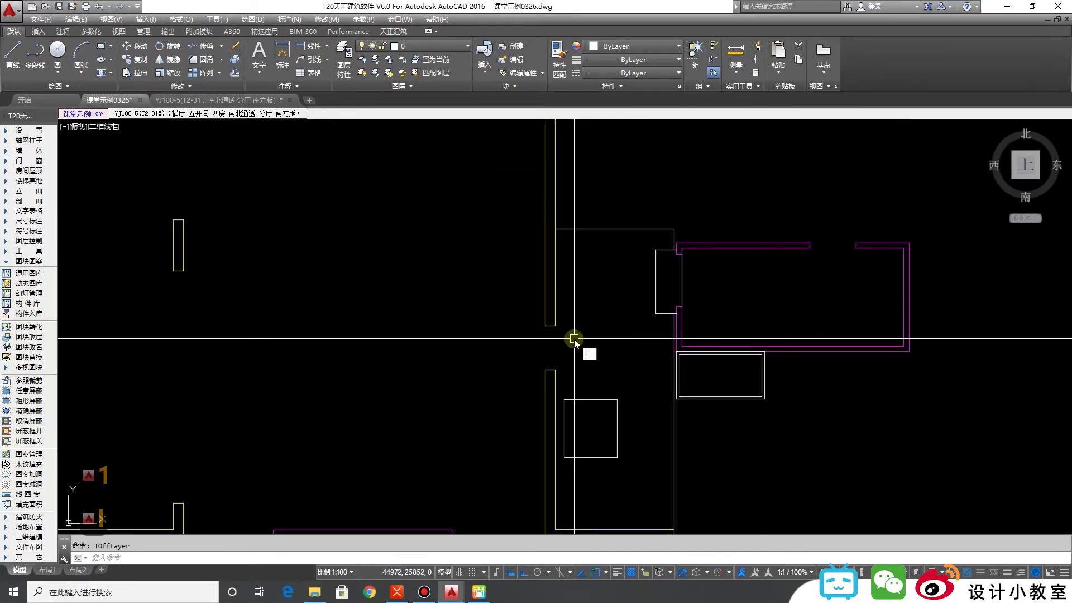
text(l)
key(space)
click(555, 325)
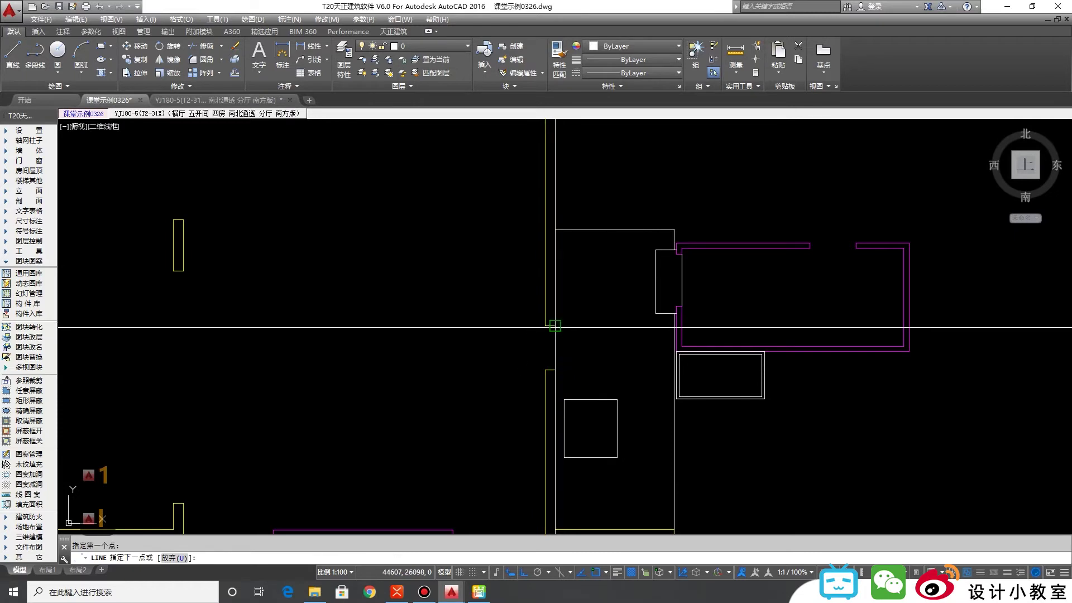
click(555, 369)
key(space)
scroll(613, 379, down, 2)
middle_drag(613, 379, 615, 332)
Step: Fill the east entry area with a hatch
text(h)
key(space)
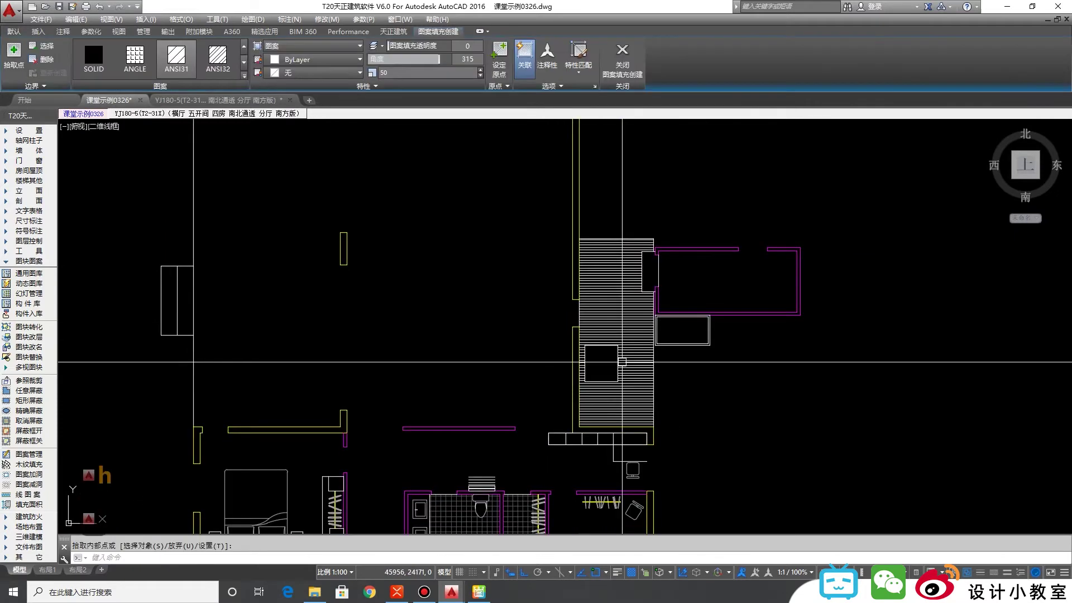
scroll(602, 357, up, 2)
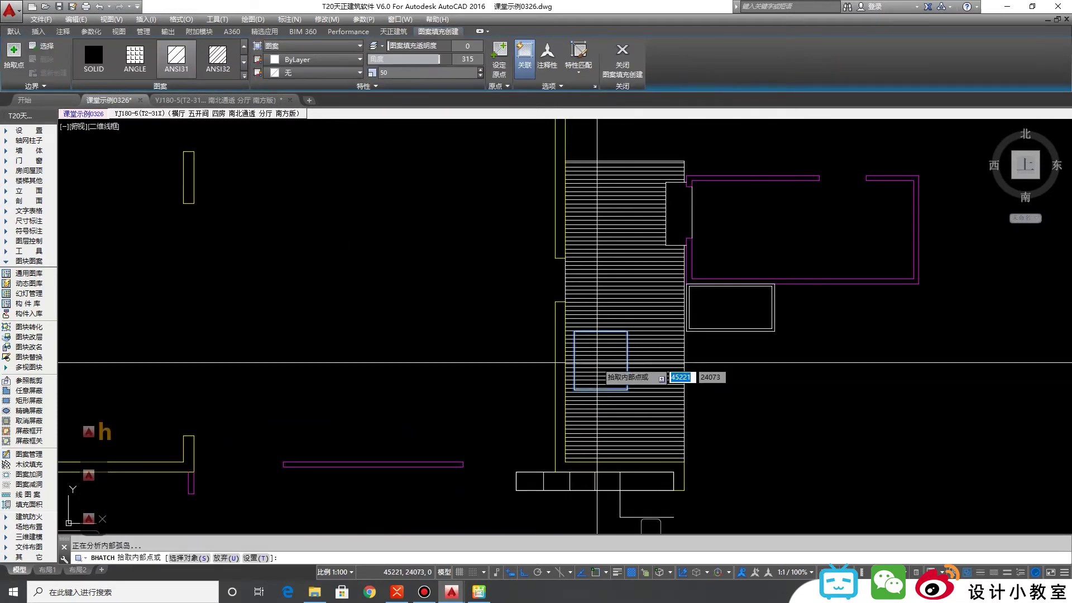
key(Escape)
scroll(597, 362, down, 5)
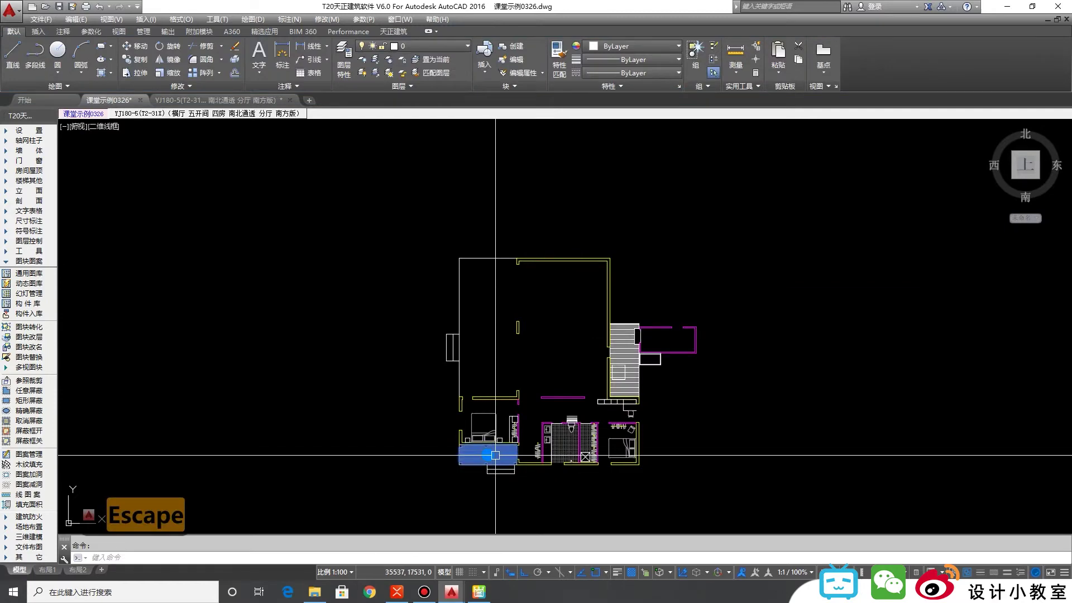
Step: Pick the deck's vertical-line hatch as the MATCHPROP (MA) source
click(495, 454)
text(ma)
key(space)
scroll(516, 459, up, 2)
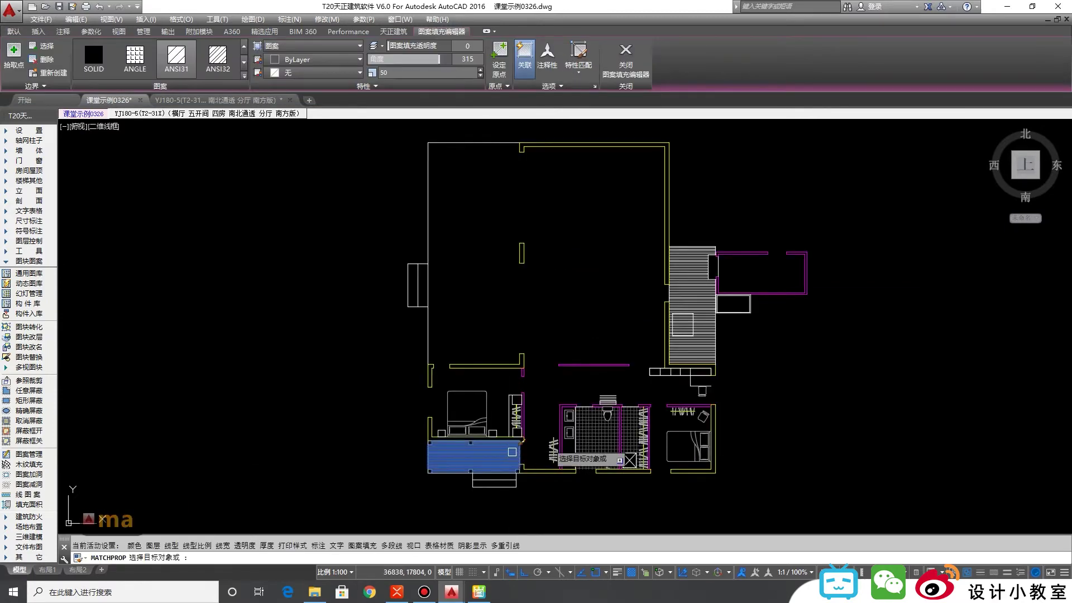
Step: Give the entry hatch the deck's vertical-line hatch properties
scroll(704, 349, up, 3)
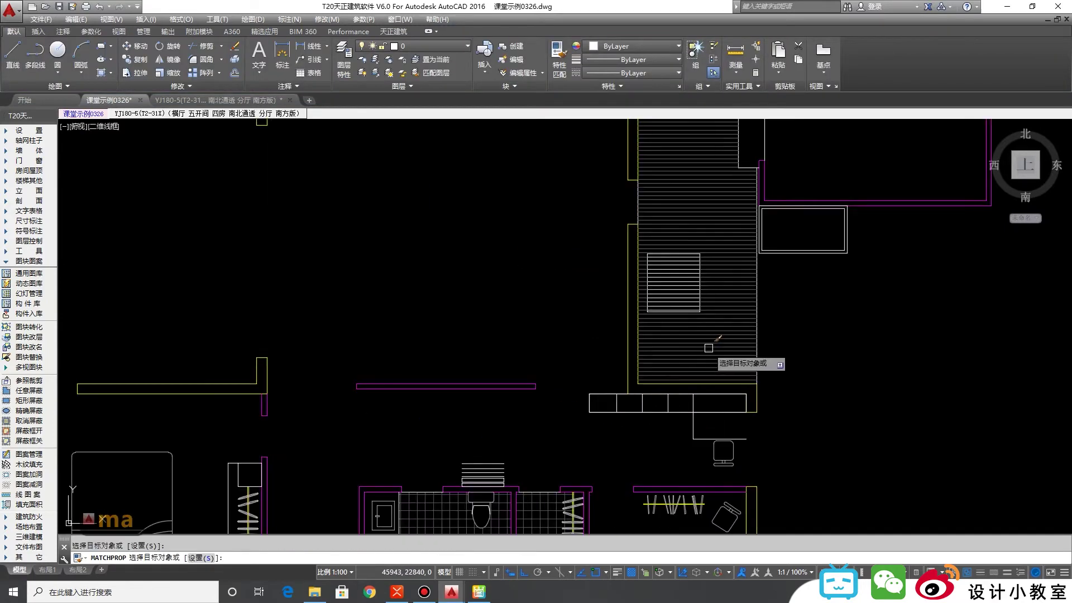
click(712, 345)
key(Escape)
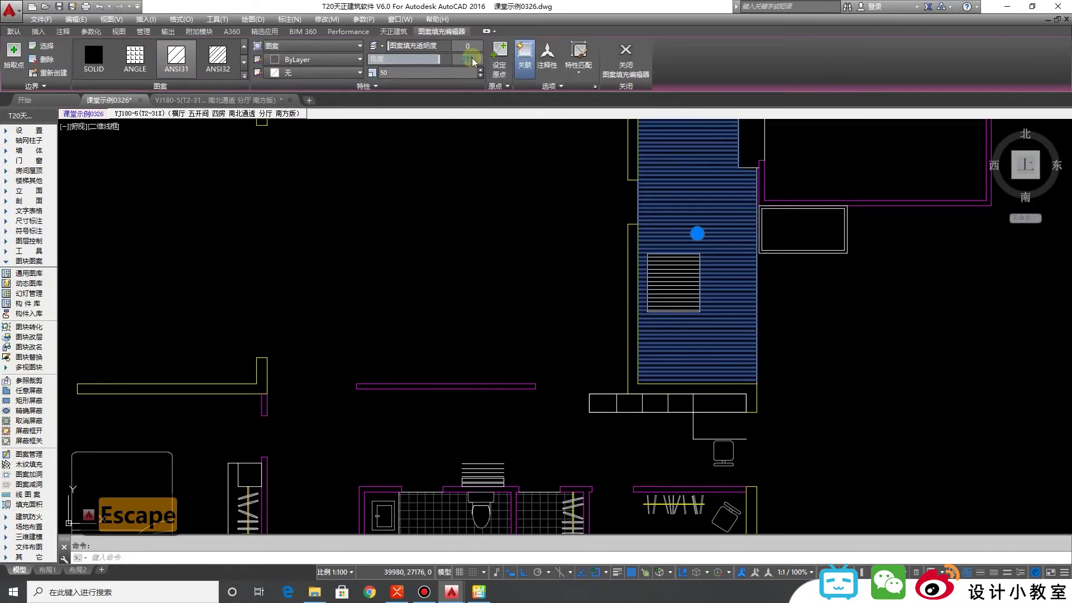
key(4)
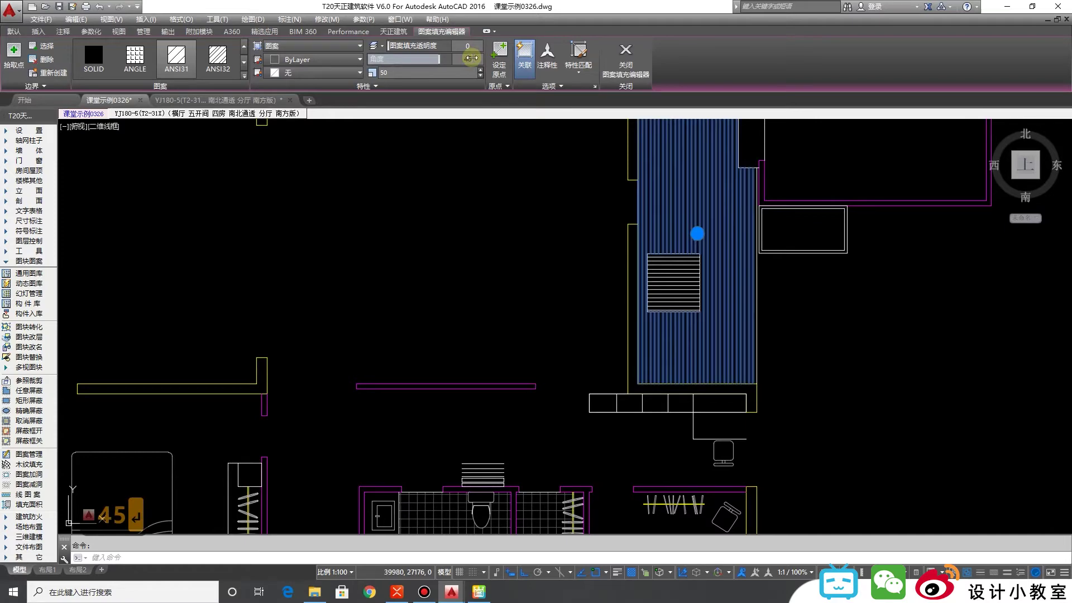
key(Escape)
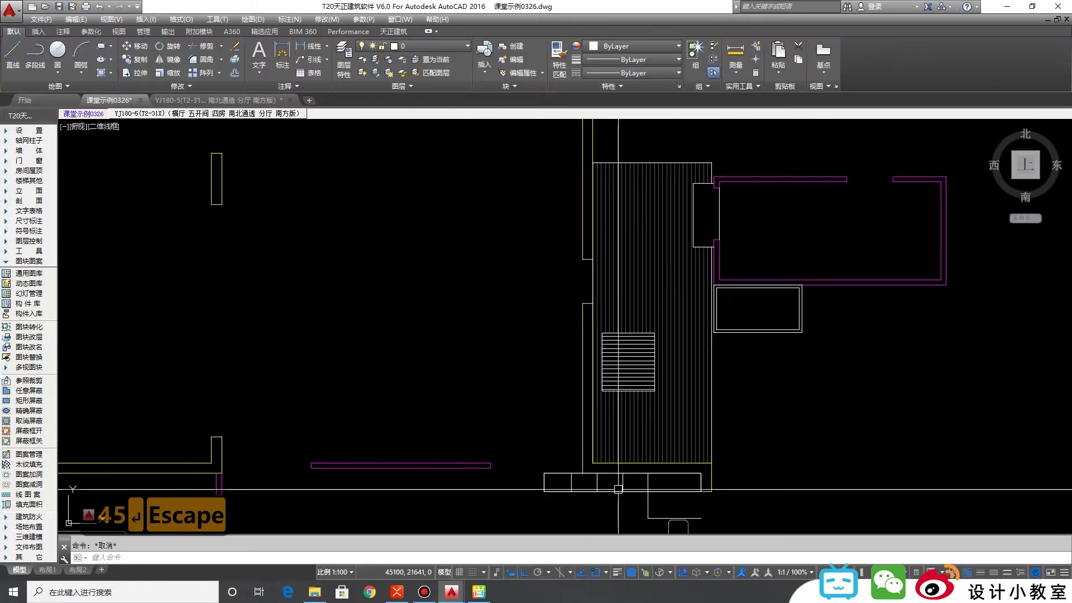
Step: Change the small square's hatch to ANSI37 at scale 30 after checking the reference image
click(479, 592)
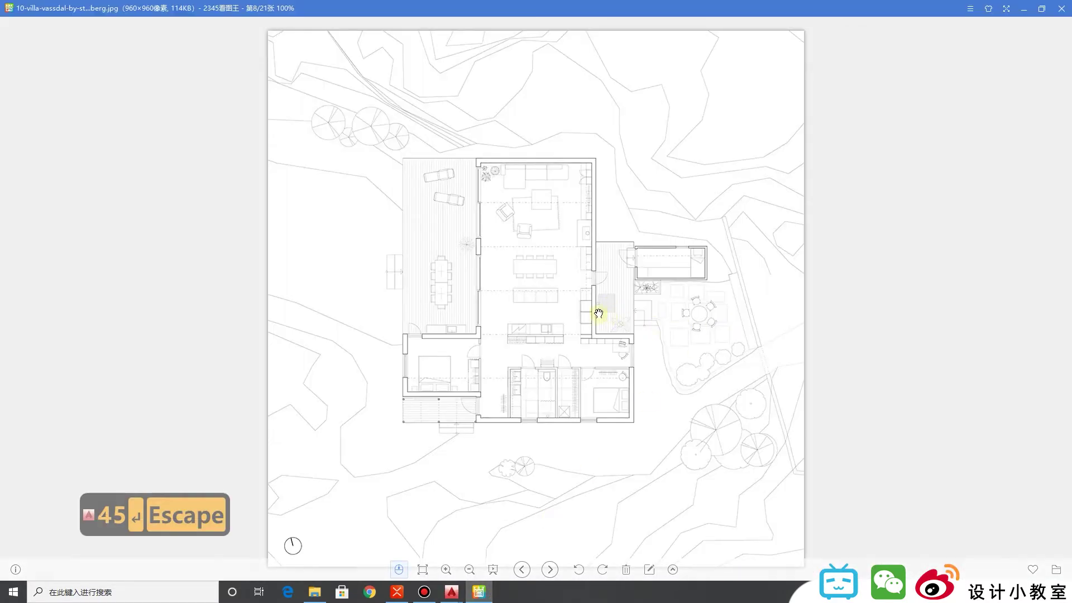
click(479, 593)
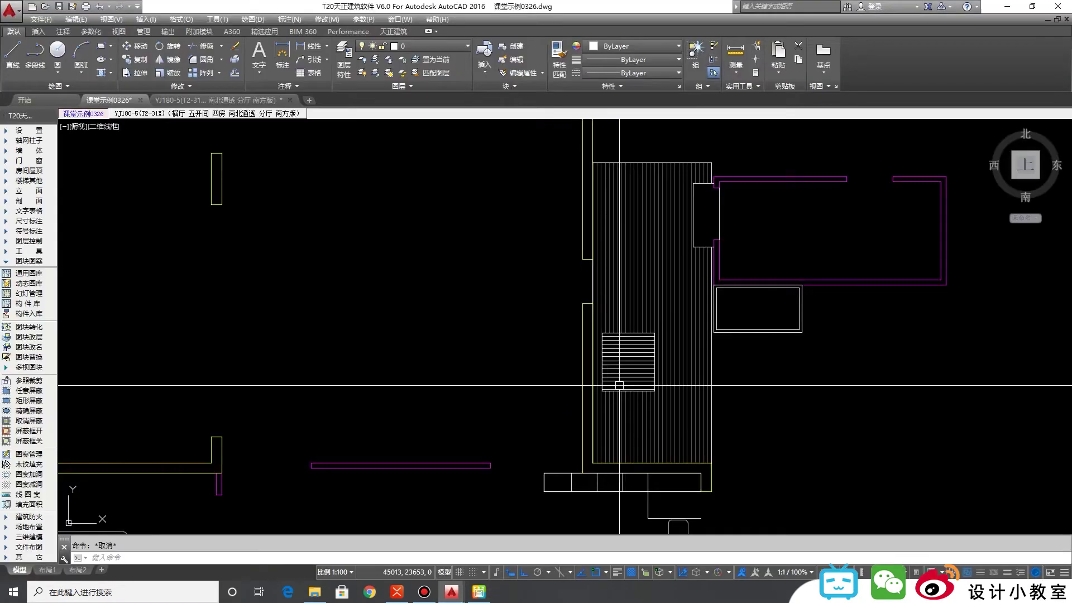
click(637, 360)
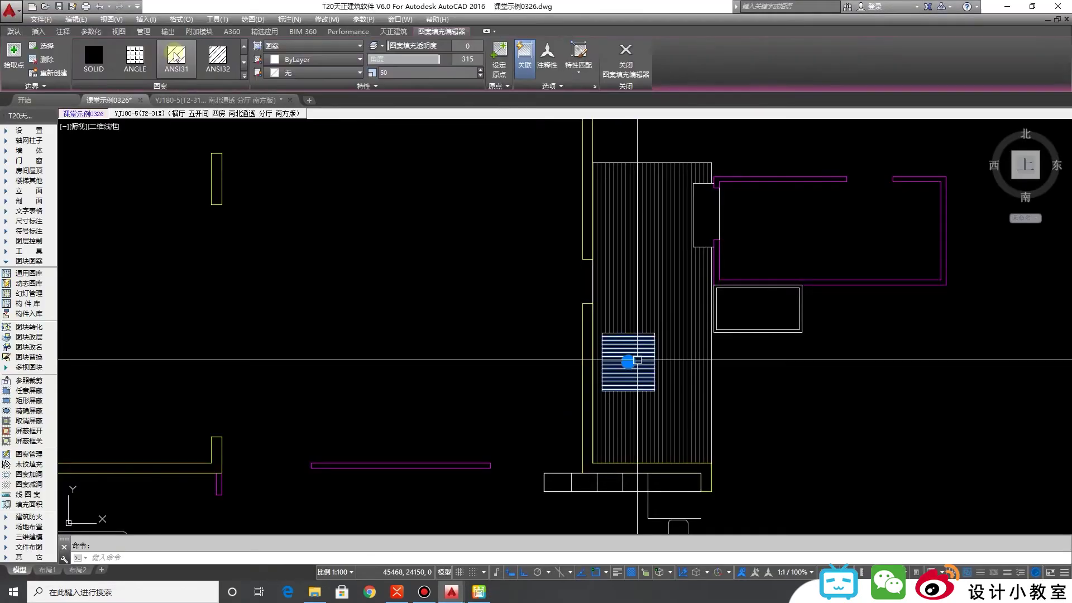
click(242, 76)
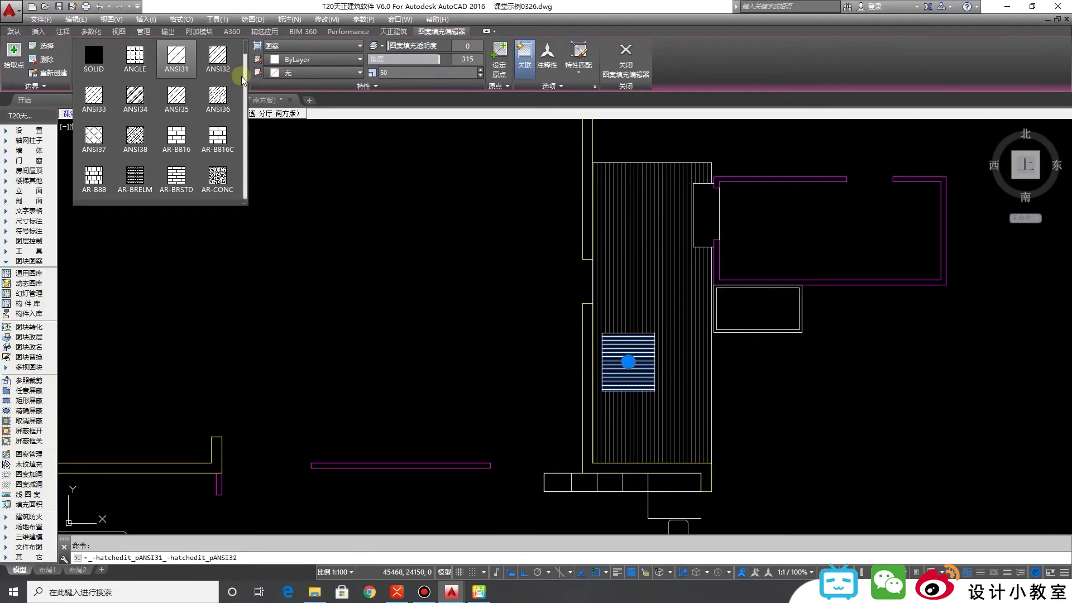
click(94, 136)
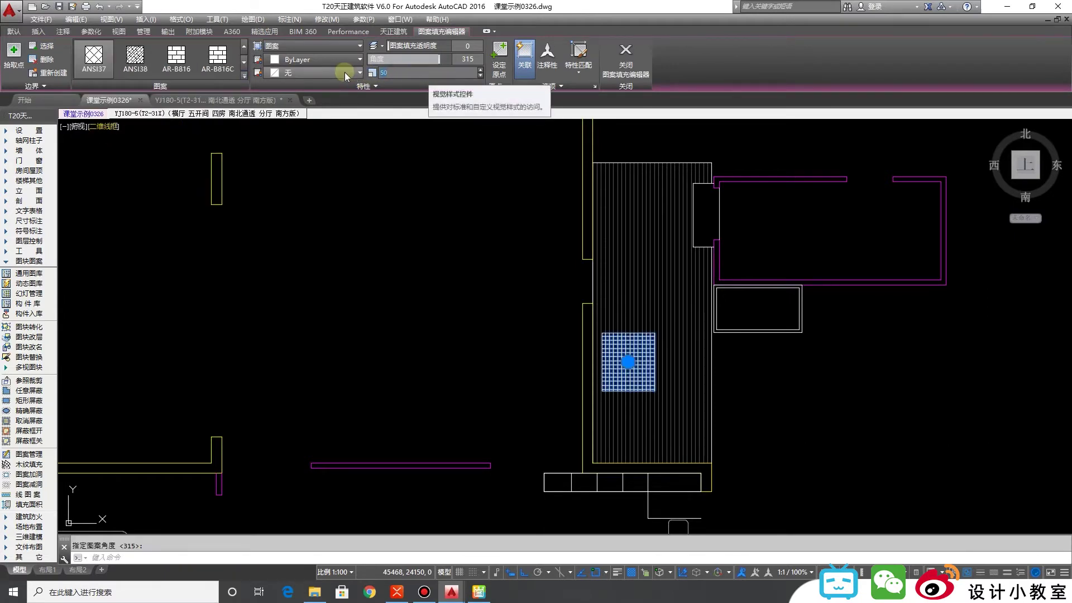
text(20)
key(Return)
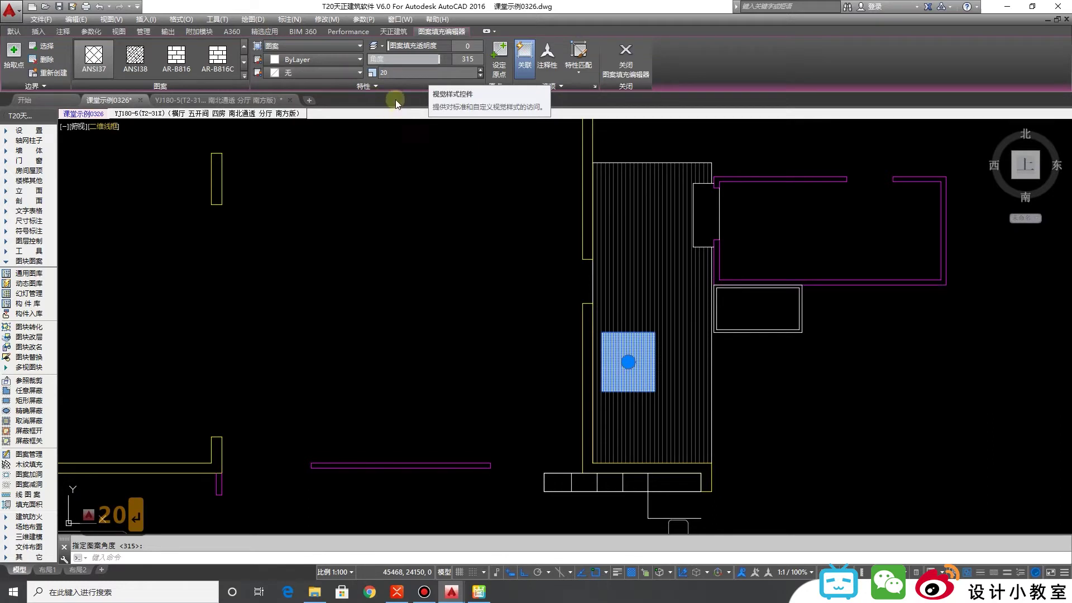
text(30)
key(Return)
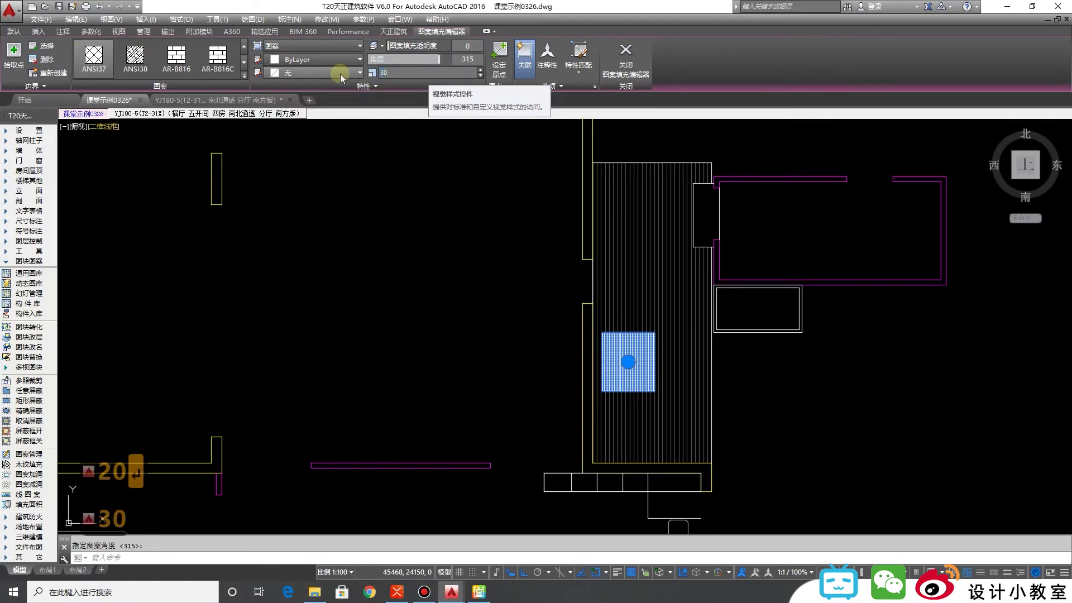
click(15, 32)
click(445, 50)
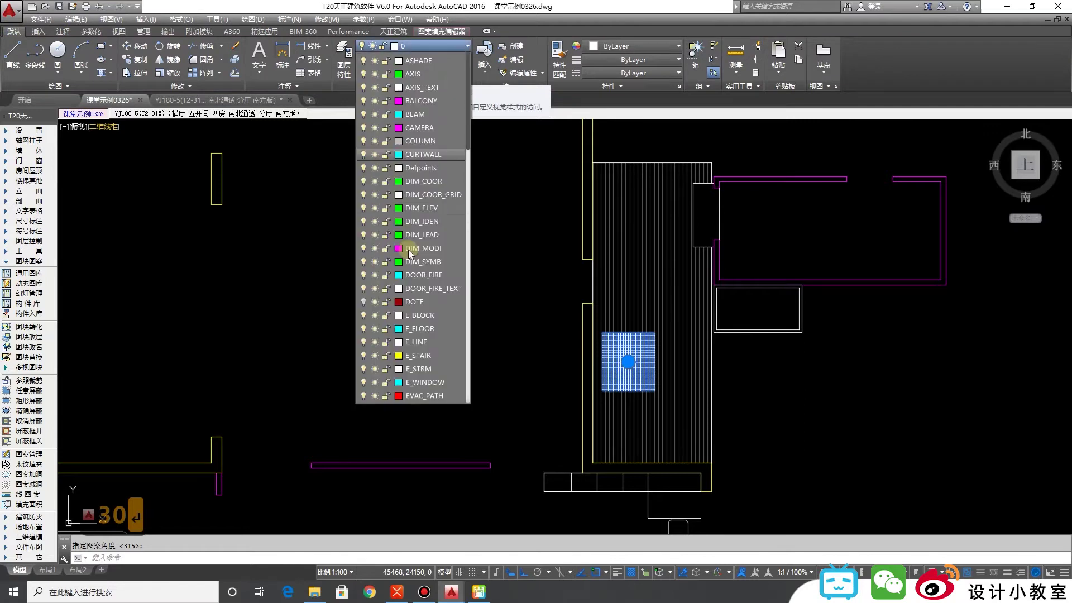
key(Escape)
key(Escape)
key(Escape)
middle_drag(753, 373, 635, 390)
Step: Zoom and pan to the living room's lower wall for the counter's first corner
scroll(635, 391, down, 8)
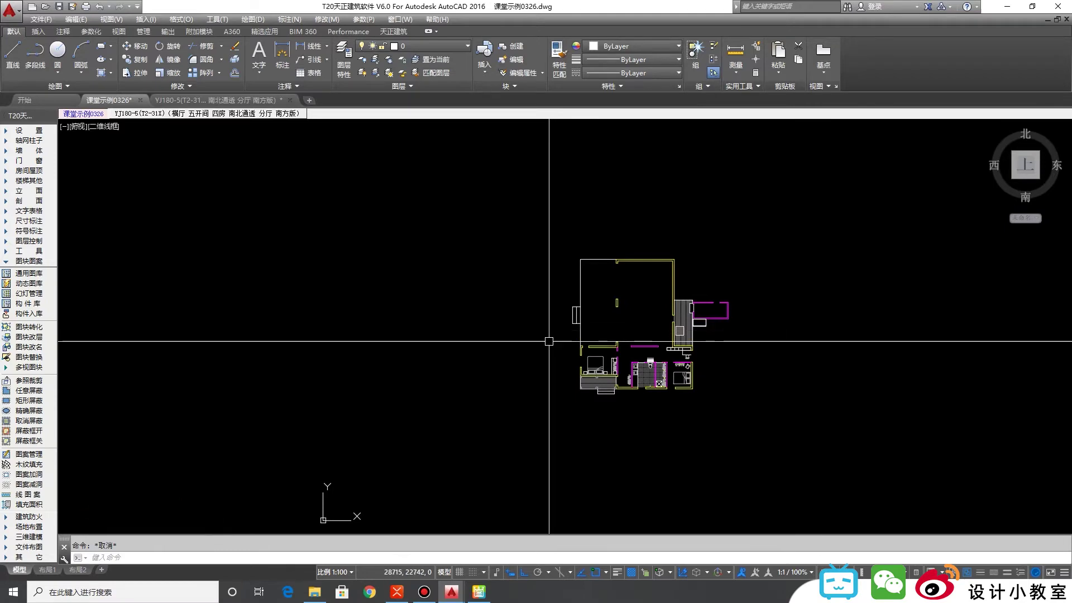
scroll(550, 342, up, 10)
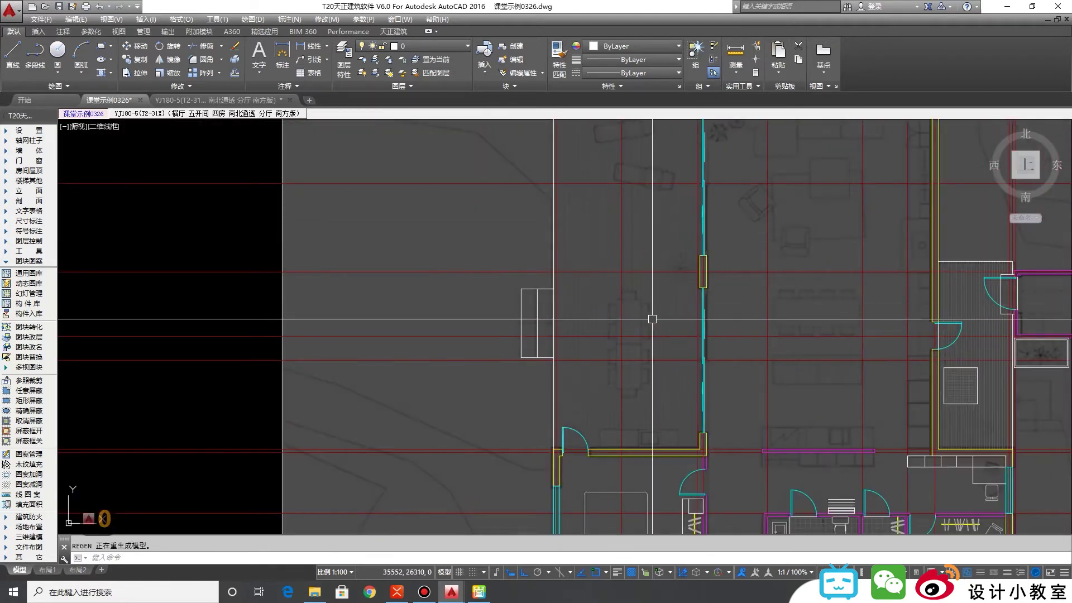
scroll(648, 302, down, 4)
scroll(696, 256, up, 4)
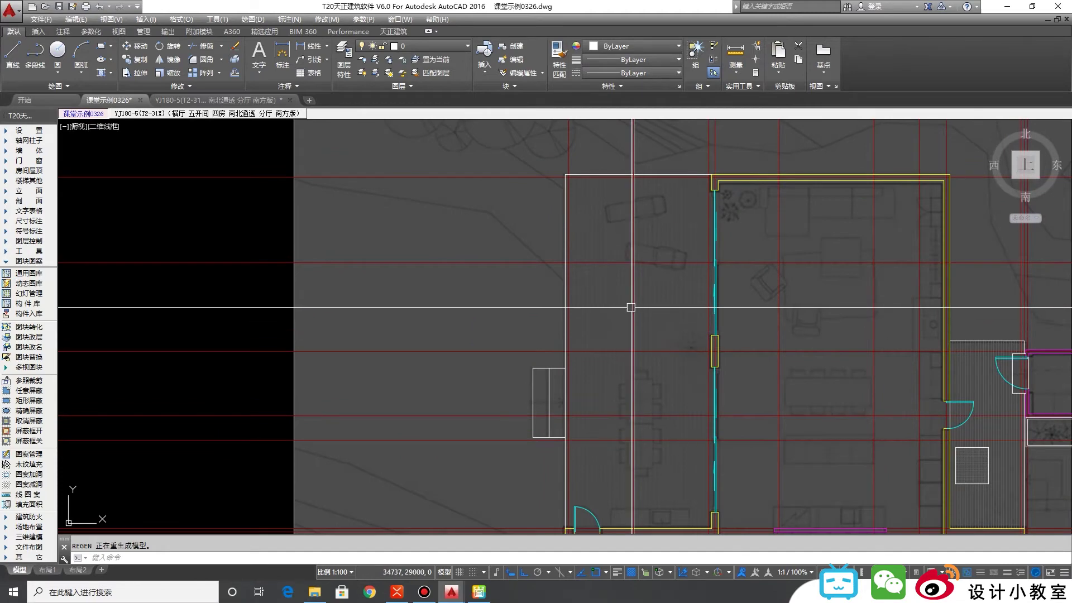
scroll(601, 252, up, 2)
middle_drag(595, 195, 555, 287)
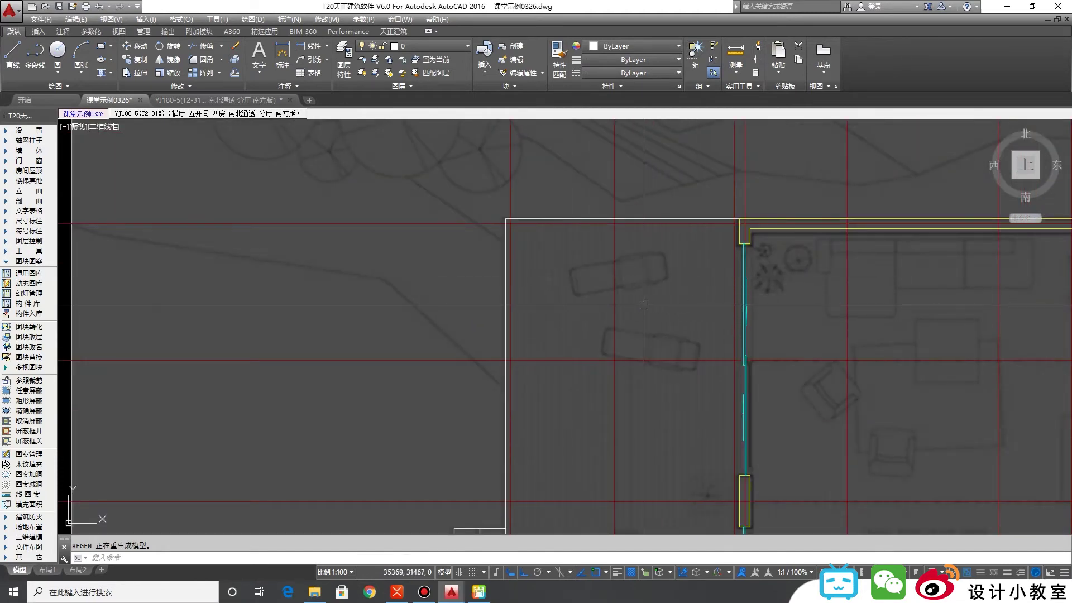
scroll(642, 305, down, 4)
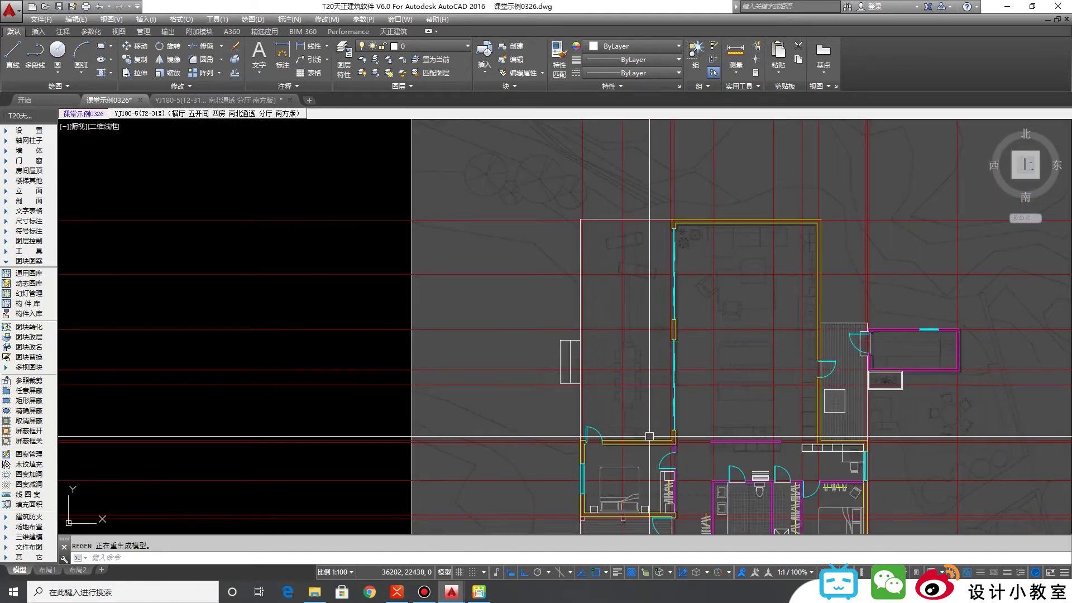
scroll(617, 360, up, 2)
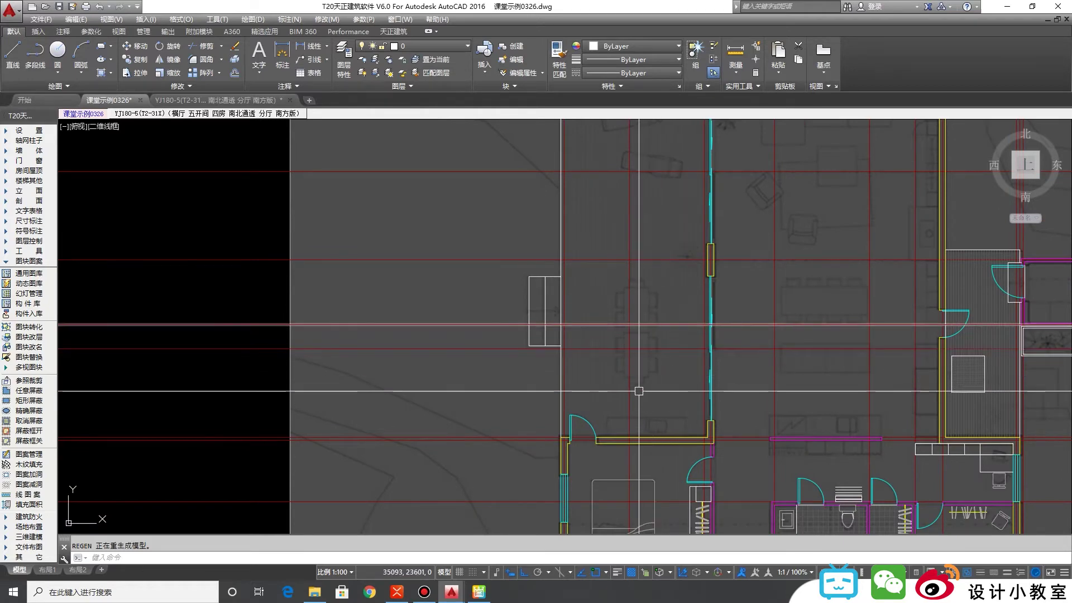
scroll(645, 410, up, 4)
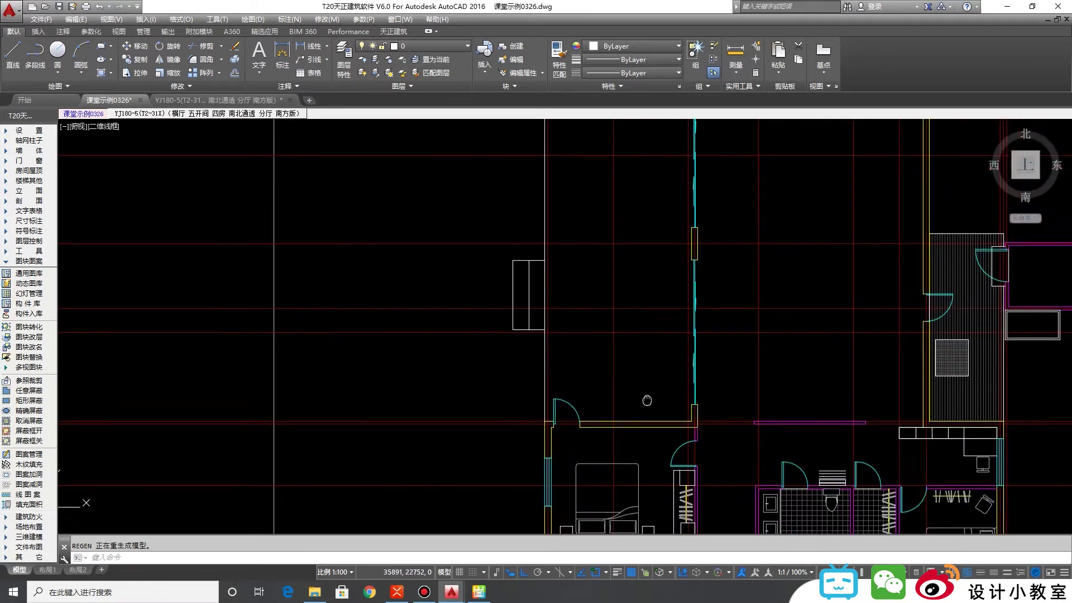
Step: Draw the kitchen counter rectangle on the lower wall and start a line at its top-edge midpoint
text(rec)
key(Return)
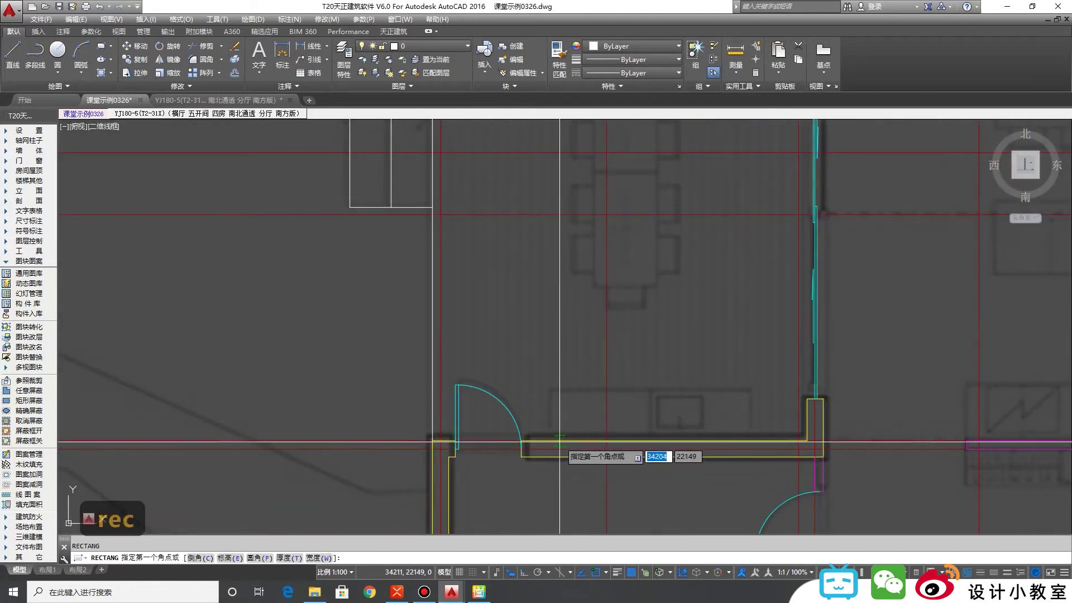
click(550, 440)
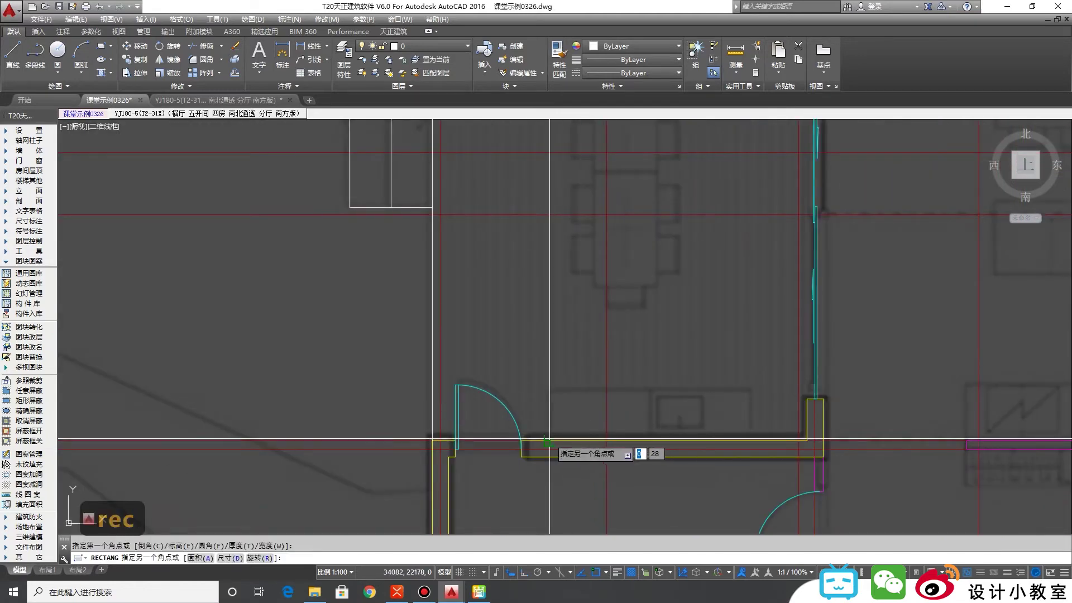
click(752, 392)
key(Escape)
text(l)
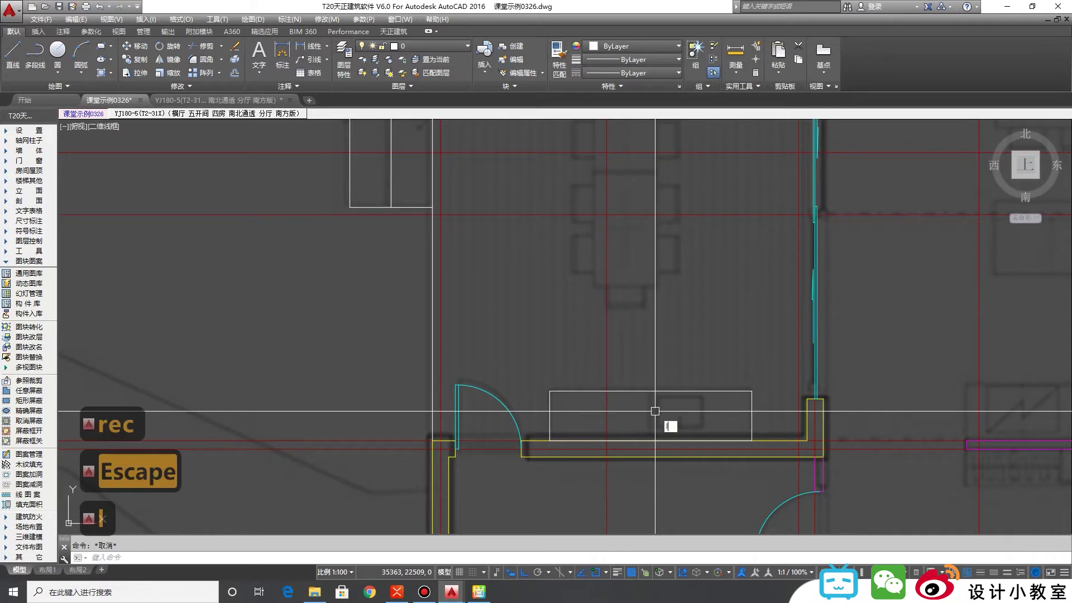
key(Return)
click(651, 392)
Step: Insert the first 平面厨具 > 洗涤槽 sink block, rotated 90 degrees, onto the counter
text(tkw)
key(Return)
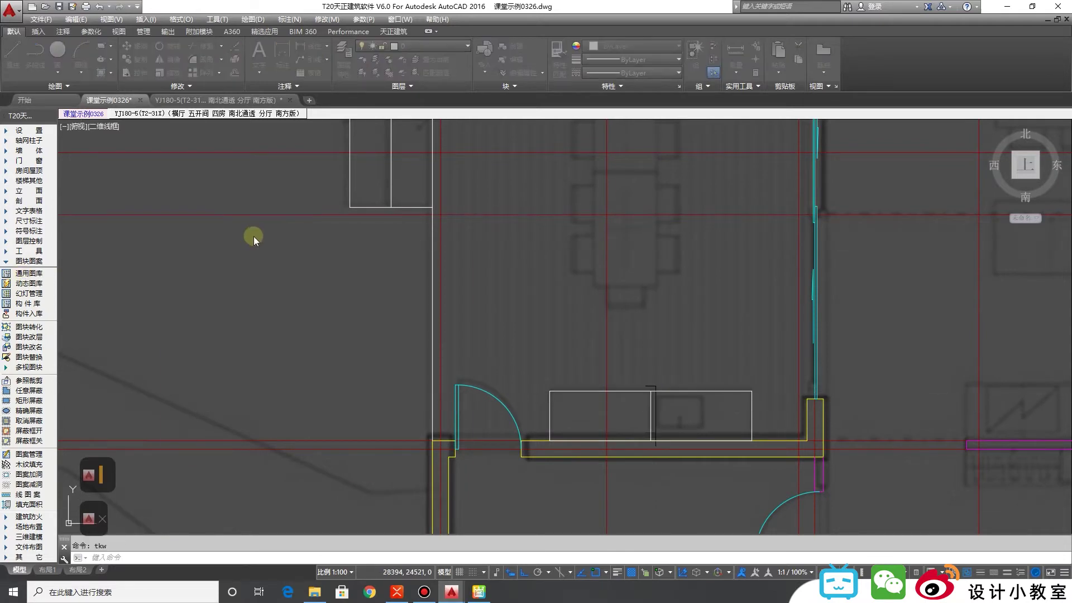
click(179, 288)
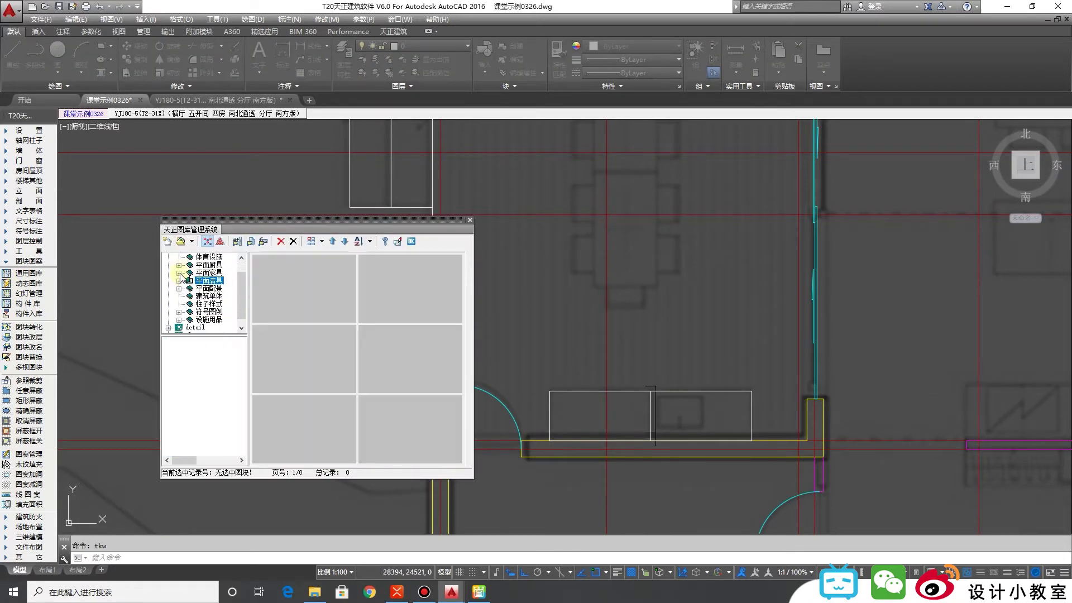
click(212, 273)
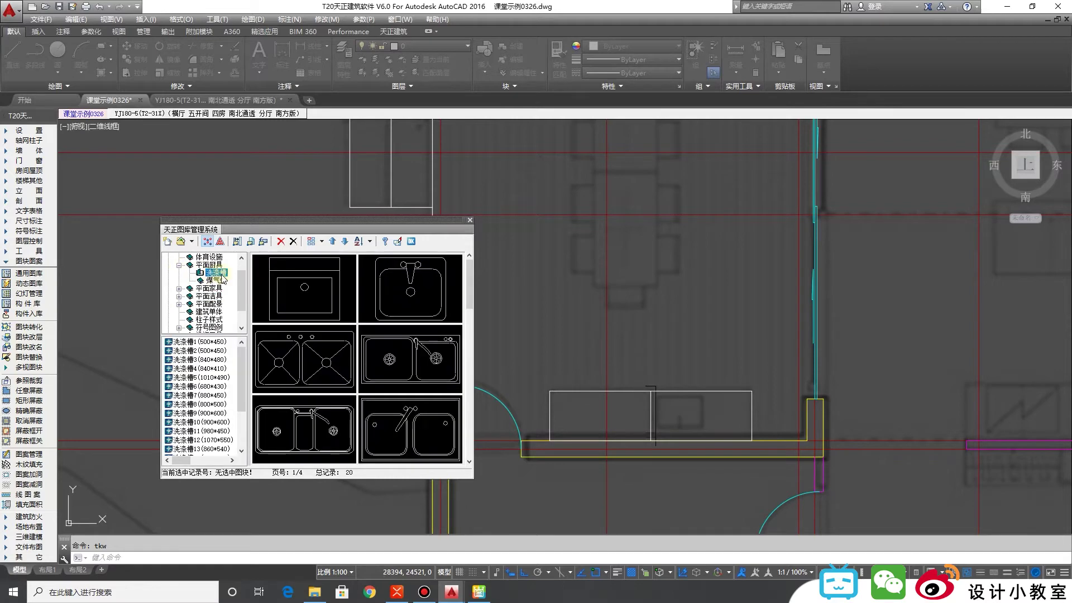
double_click(286, 288)
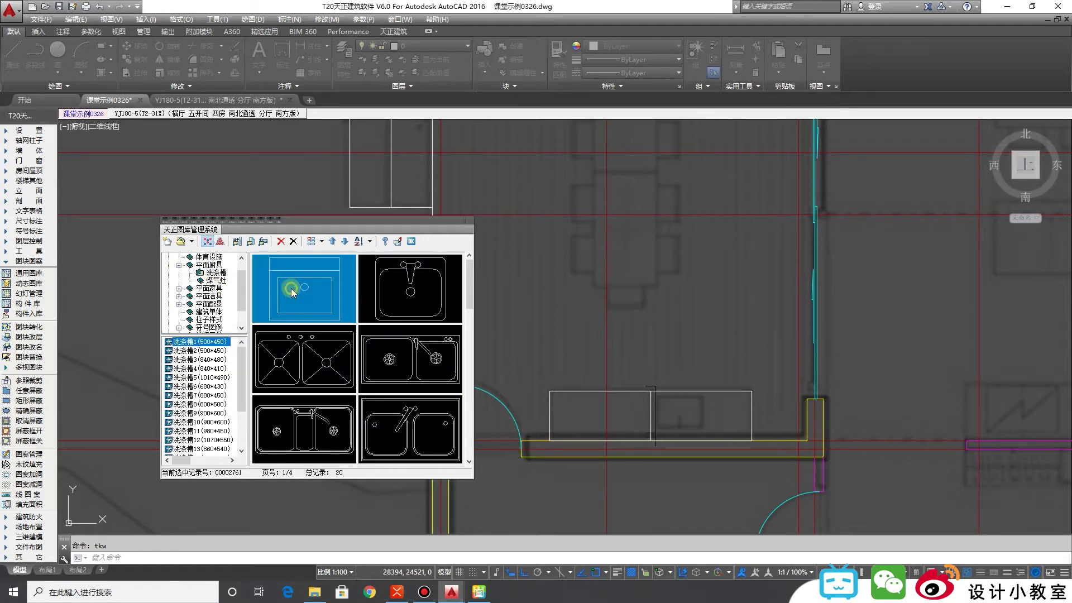
scroll(689, 400, up, 5)
key(a)
key(a)
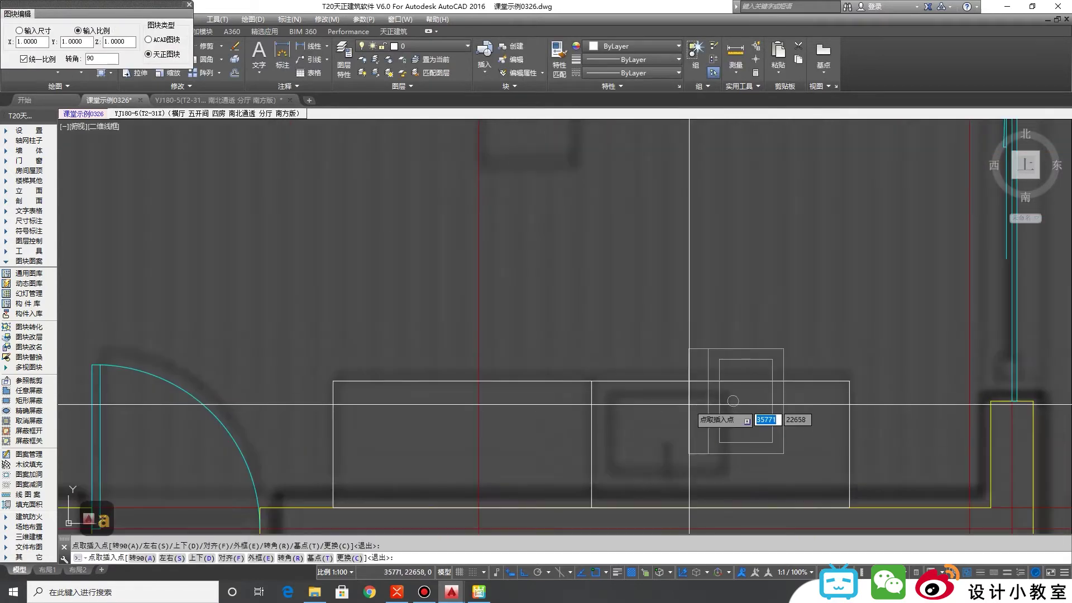
click(668, 480)
key(space)
scroll(581, 391, down, 5)
Step: Pan the house plan to bring its upper-left corner into view
scroll(570, 312, up, 2)
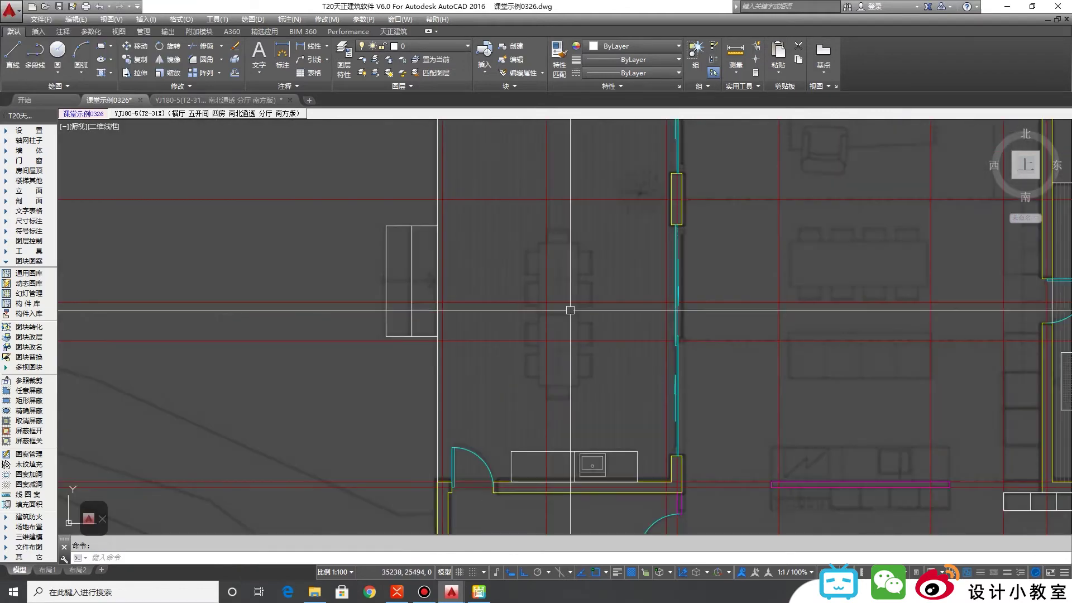
middle_drag(570, 309, 674, 472)
scroll(689, 441, down, 2)
middle_drag(692, 302, 687, 312)
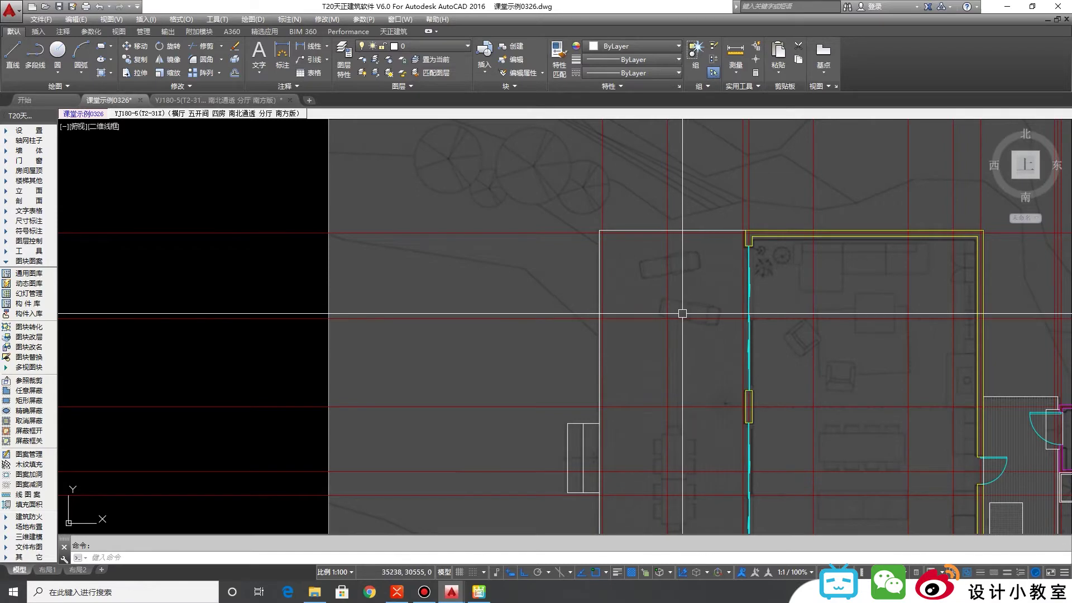
scroll(667, 275, up, 2)
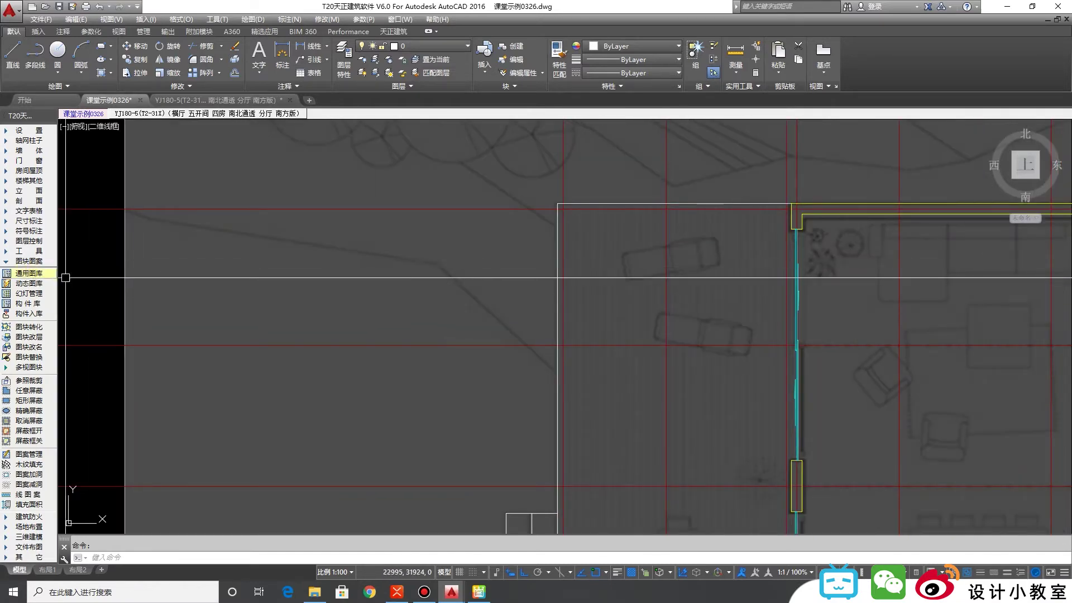
Step: Close the YJ180-5 drawing without saving and open the 02-成品套图 folder
click(240, 100)
scroll(471, 282, down, 5)
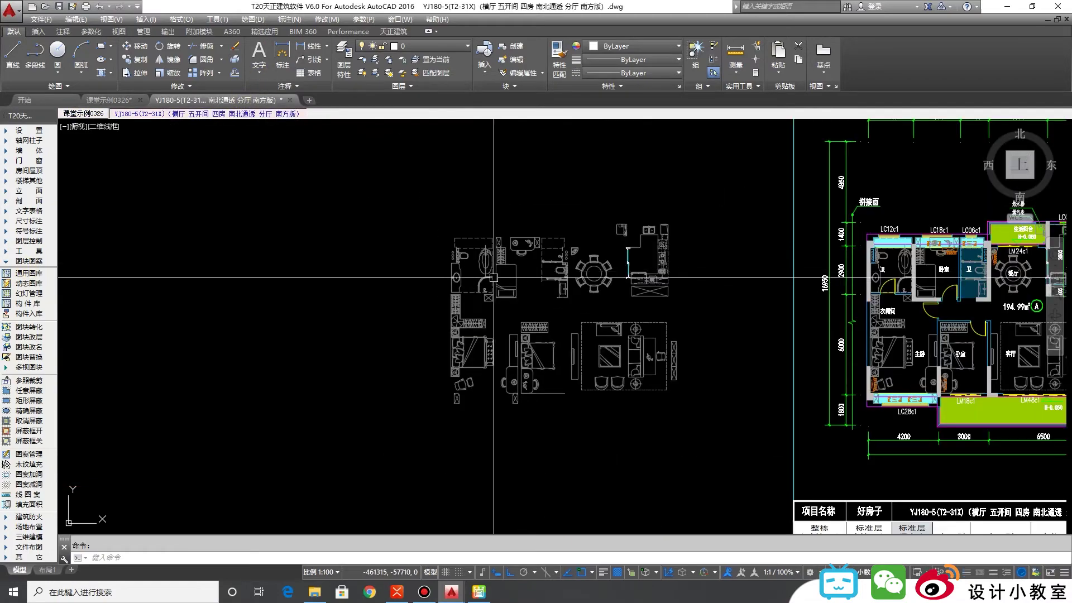
scroll(558, 307, down, 3)
scroll(549, 339, up, 4)
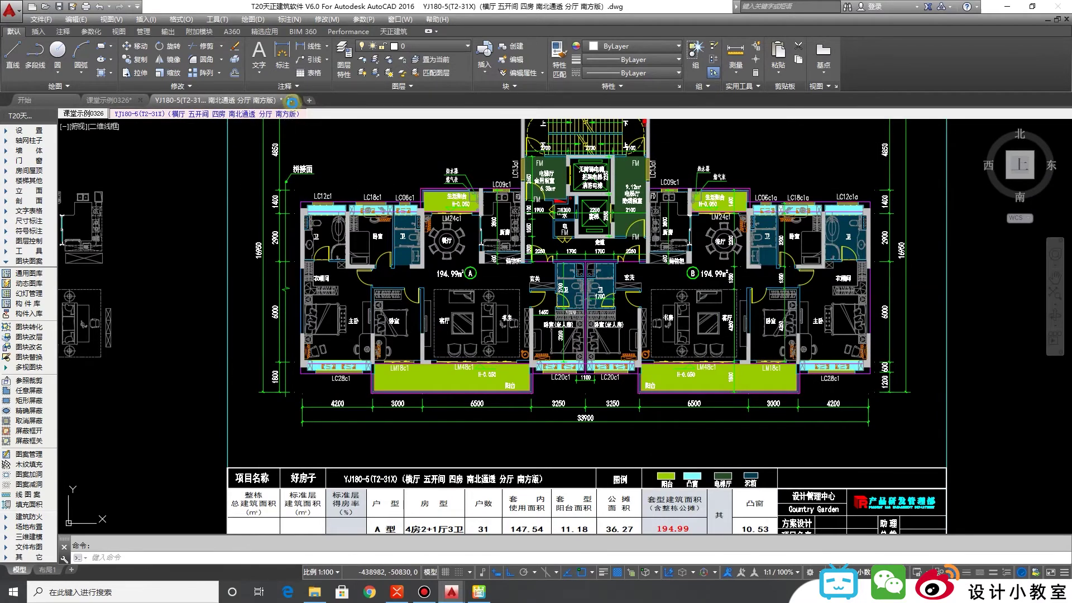
click(291, 101)
click(581, 326)
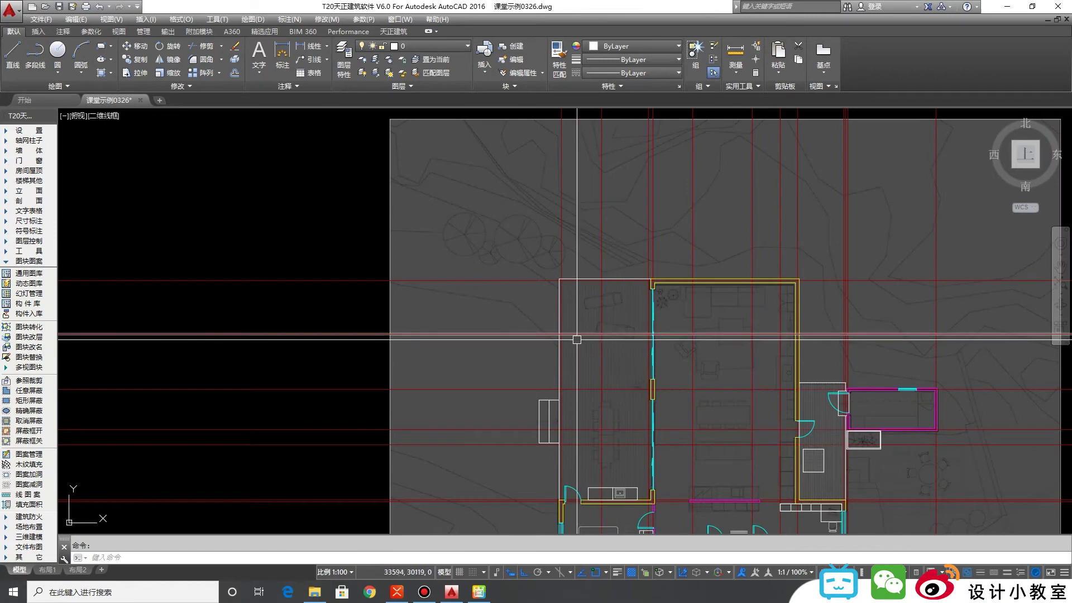
scroll(622, 305, down, 3)
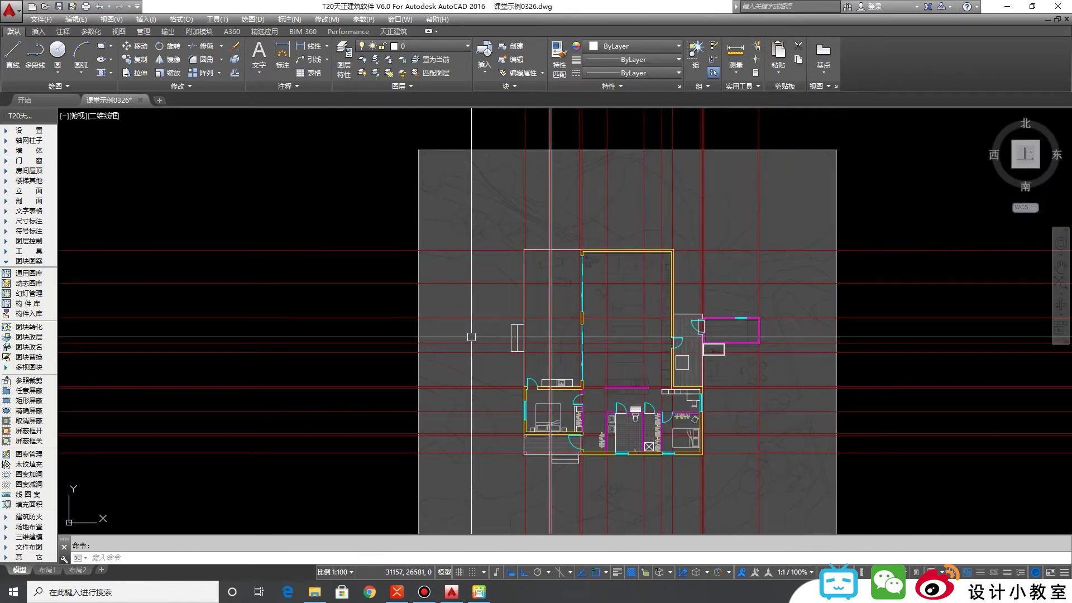
click(314, 591)
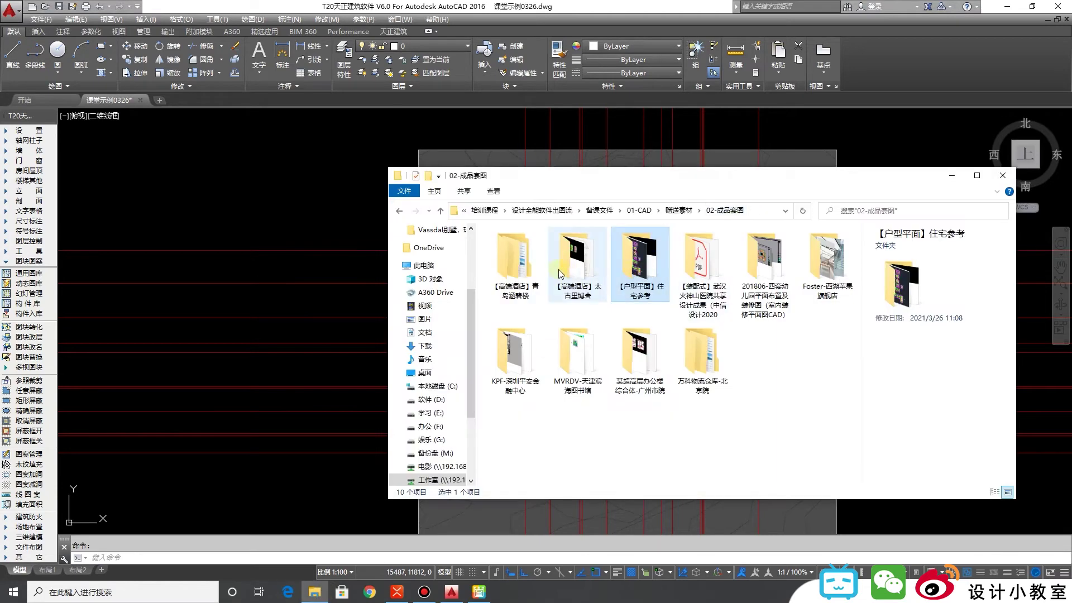
Step: Browse 【高端酒店】青岛涵碧楼 to LEVEL 01-NIGHT CLUB&VIP BEACH BAR and open A5402_A5405_L1 NIGHT CLUB.dwg
click(518, 270)
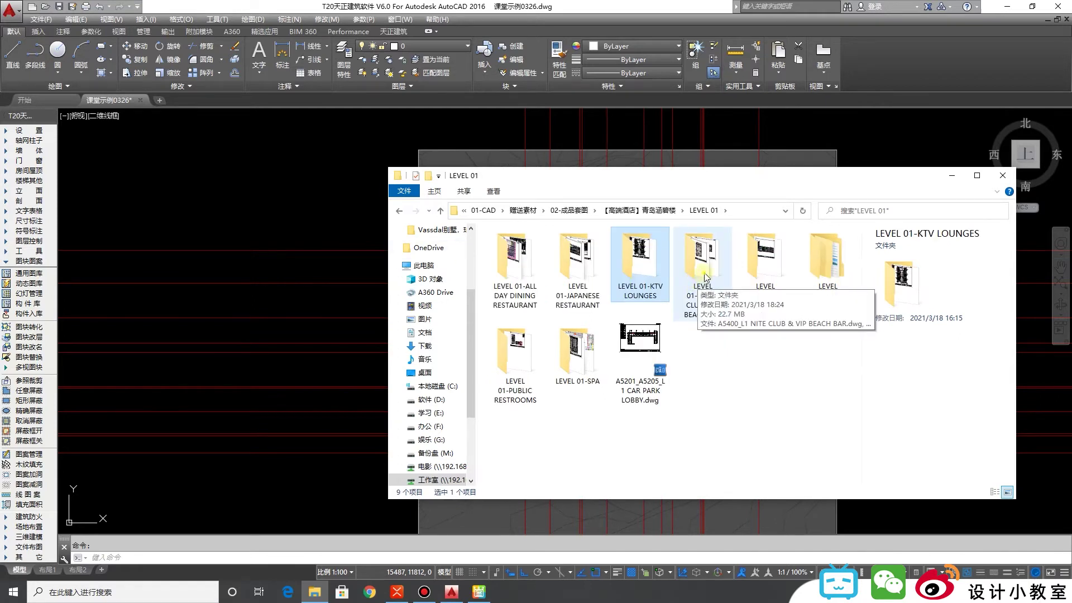
click(707, 283)
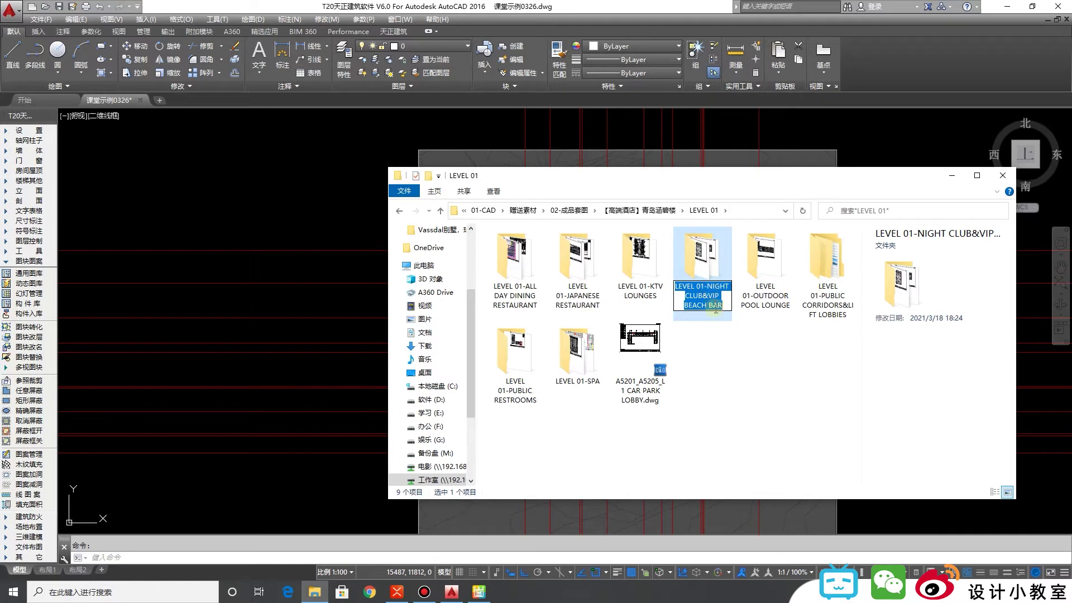
double_click(707, 258)
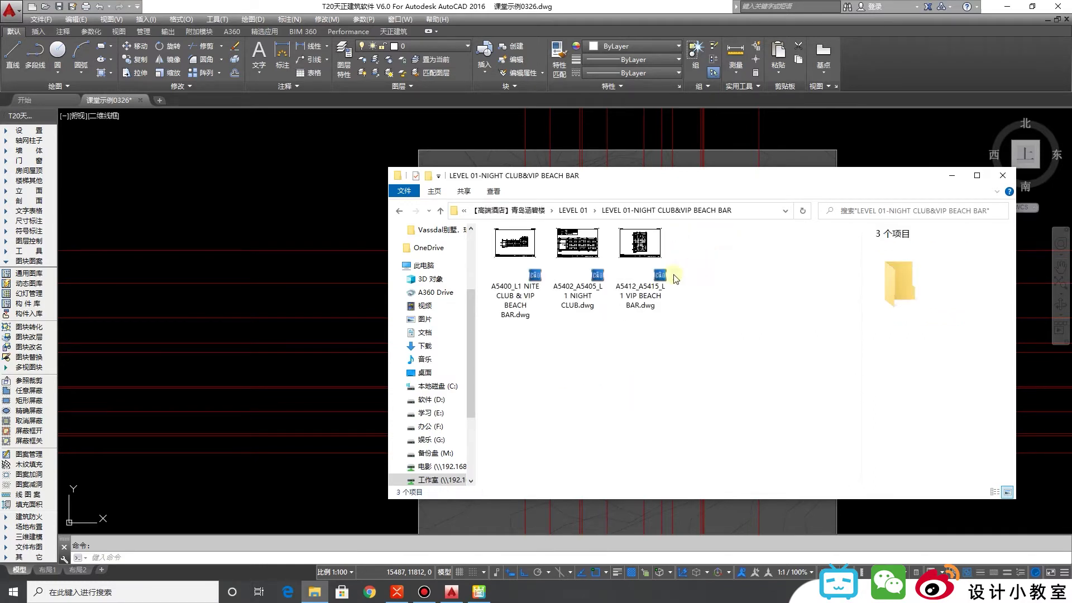
click(590, 262)
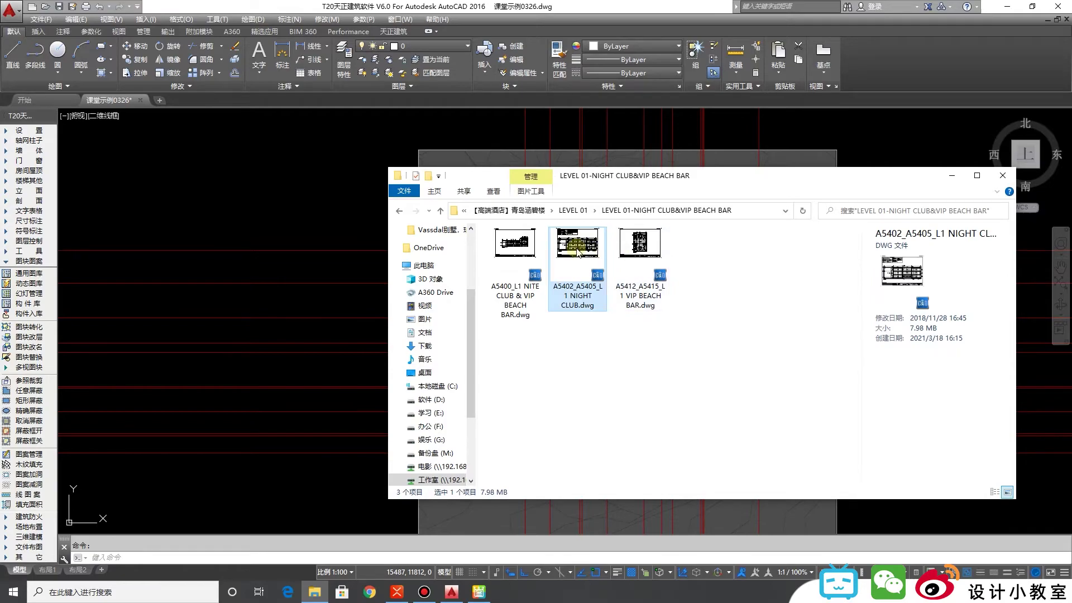
double_click(577, 253)
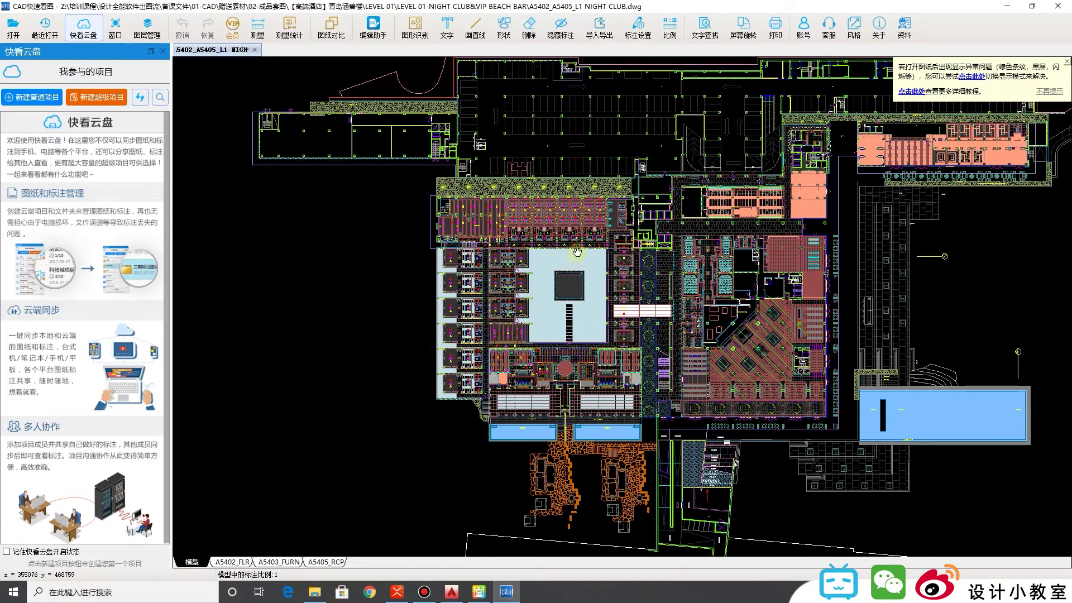
scroll(496, 283, up, 5)
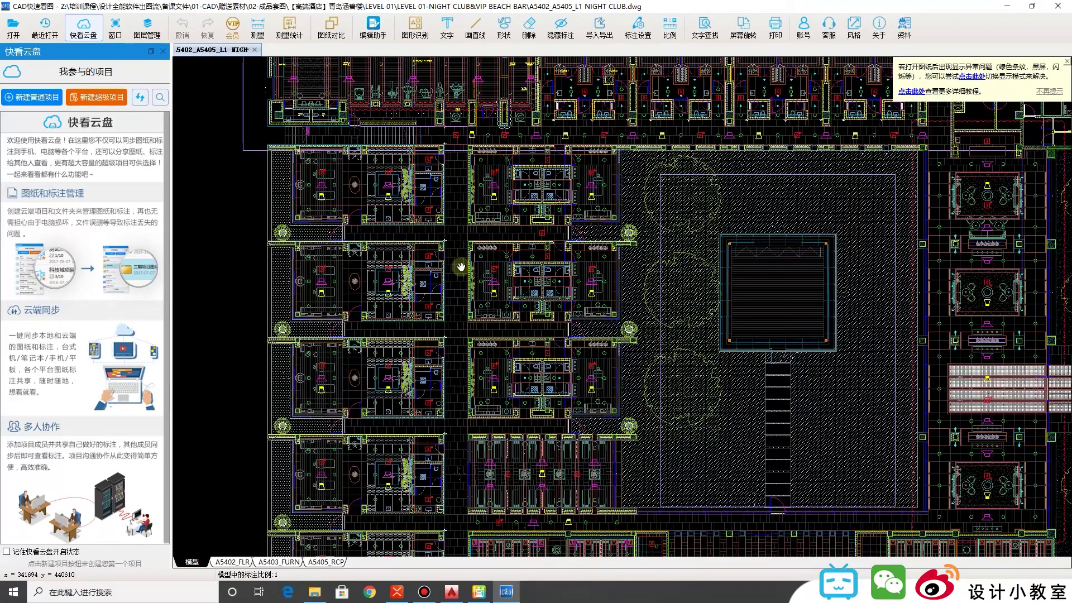
scroll(381, 275, up, 2)
drag(342, 307, 583, 338)
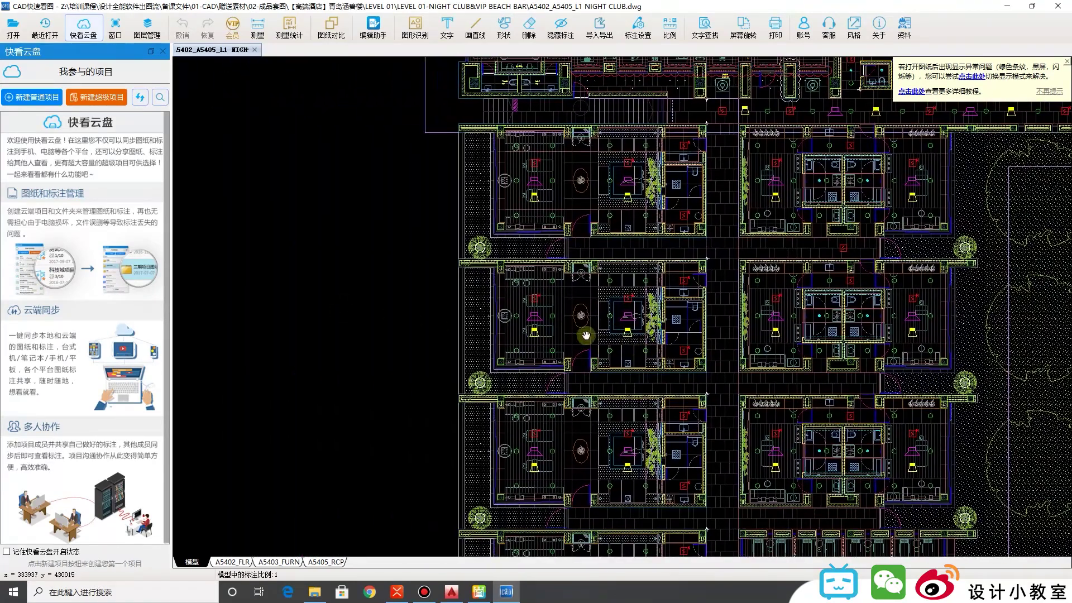
scroll(562, 305, up, 2)
scroll(610, 320, up, 4)
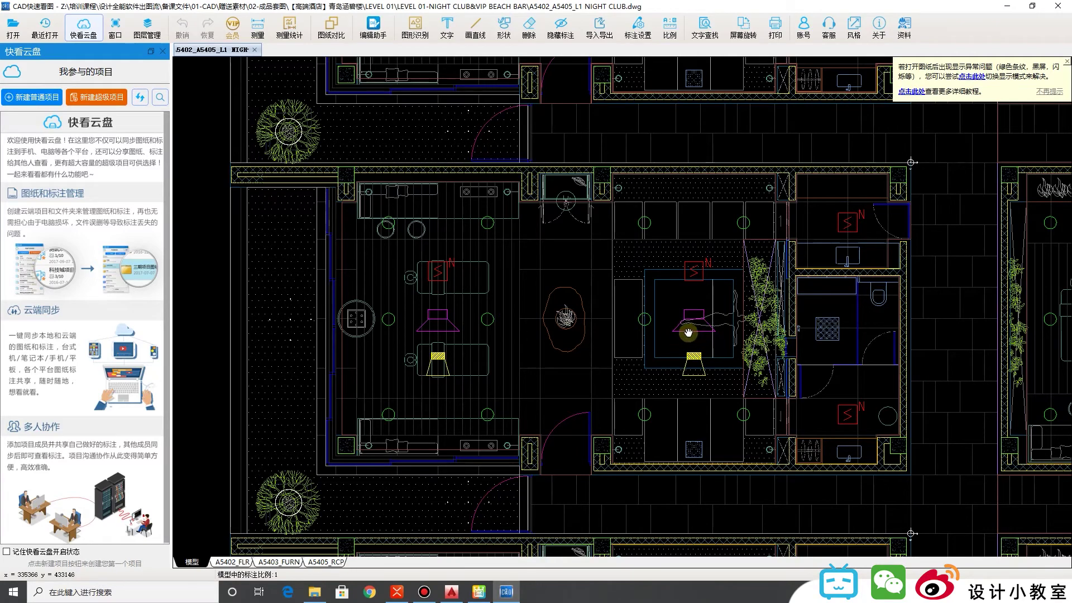
scroll(441, 288, up, 3)
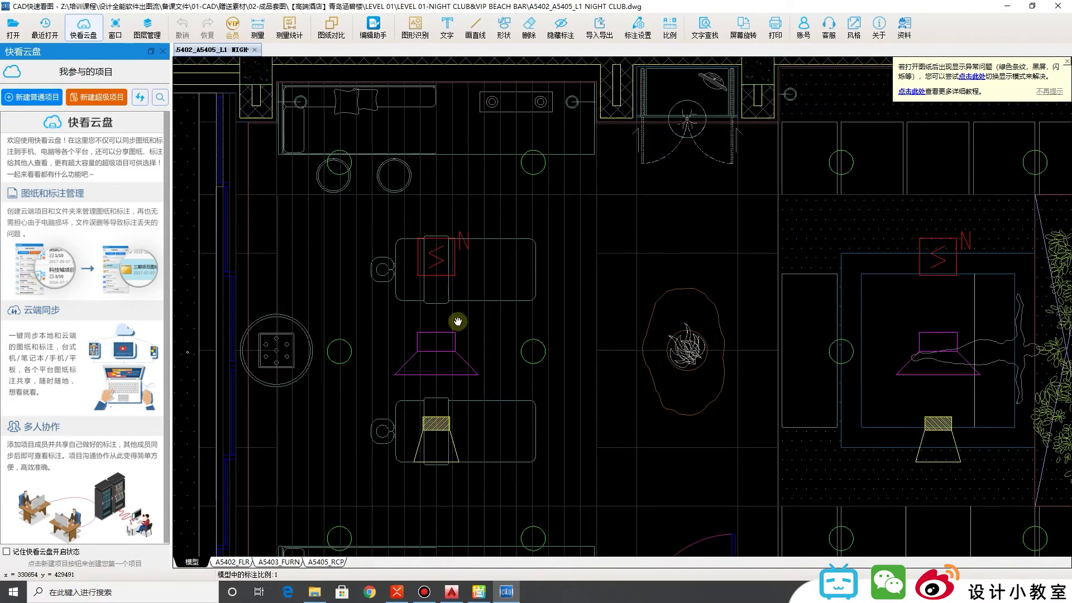
scroll(437, 302, down, 8)
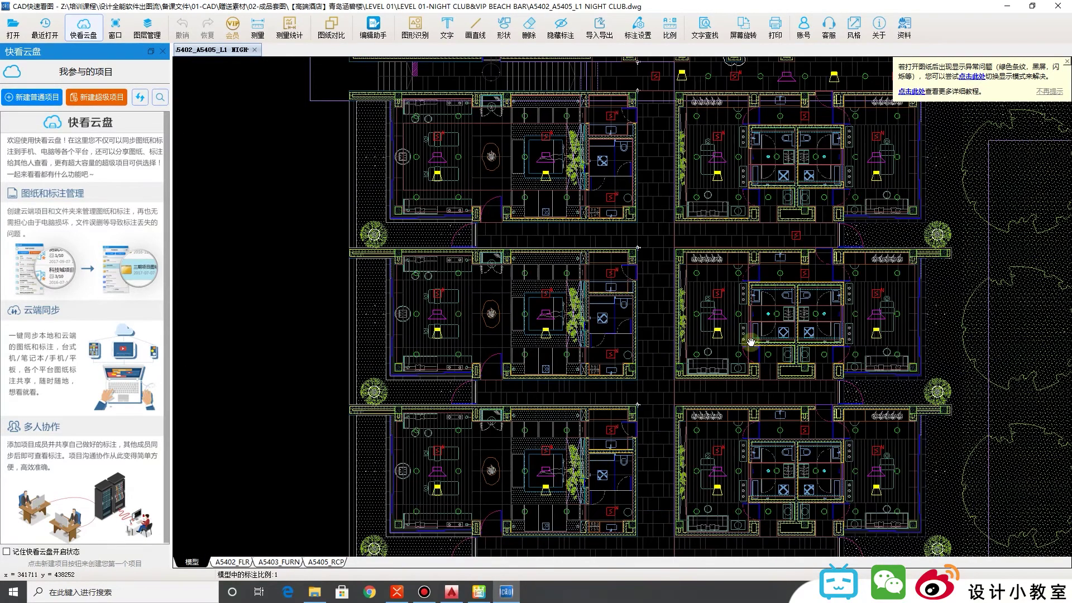
scroll(750, 342, down, 10)
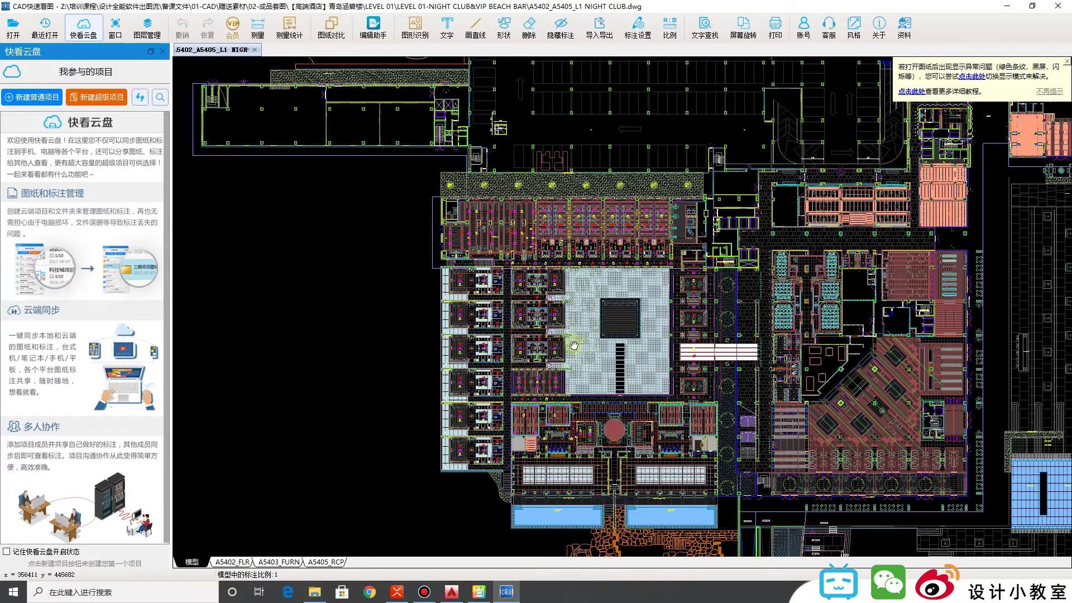
Step: Zoom in on the night club plan's courtyard guest rooms to inspect their layouts
scroll(574, 345, up, 2)
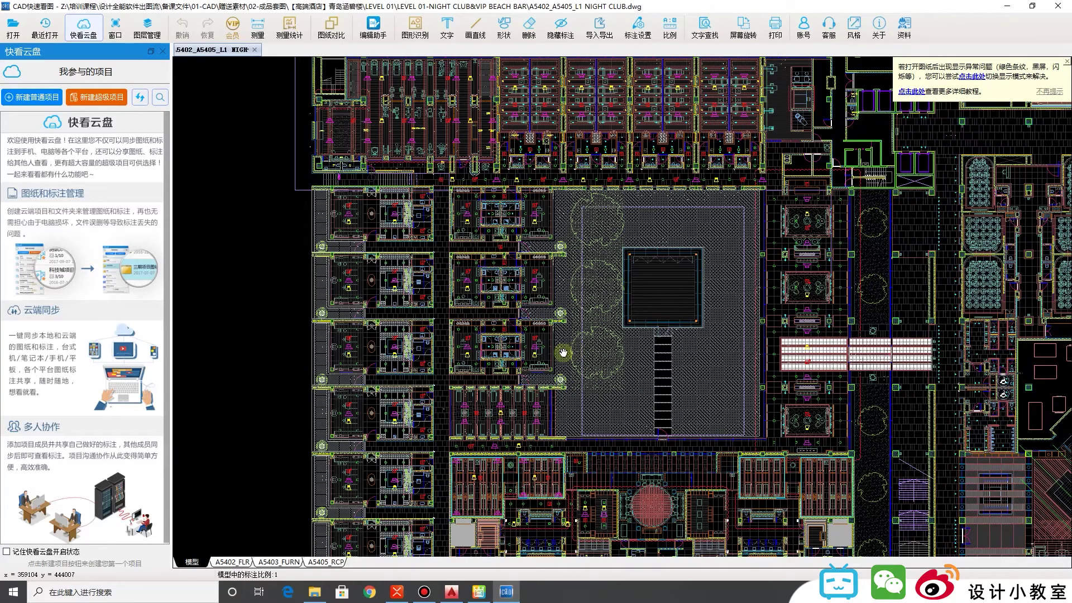
scroll(372, 358, up, 3)
scroll(417, 363, up, 3)
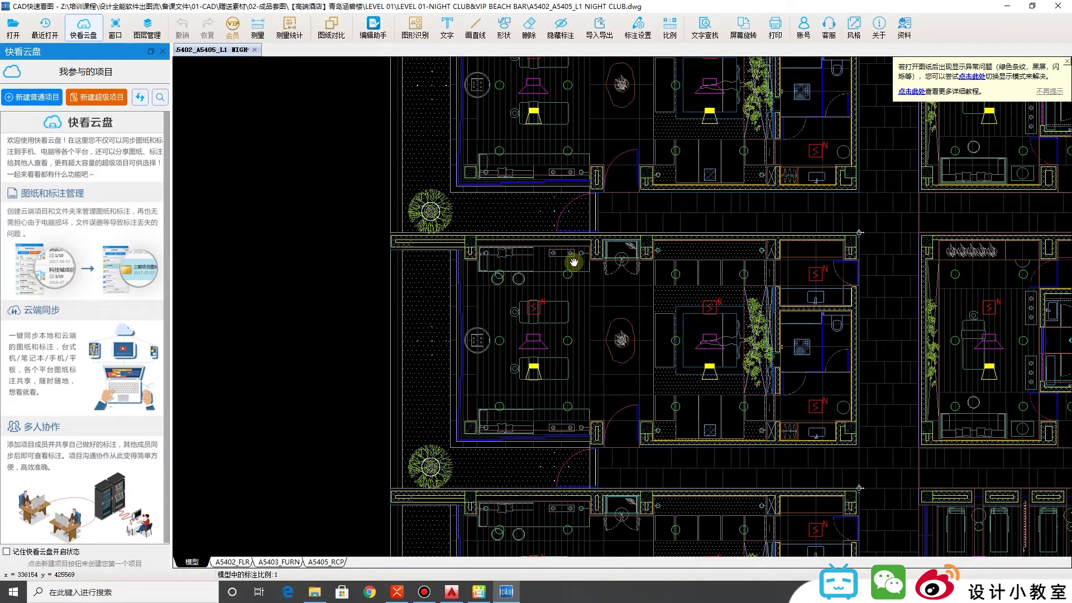
scroll(661, 313, up, 1)
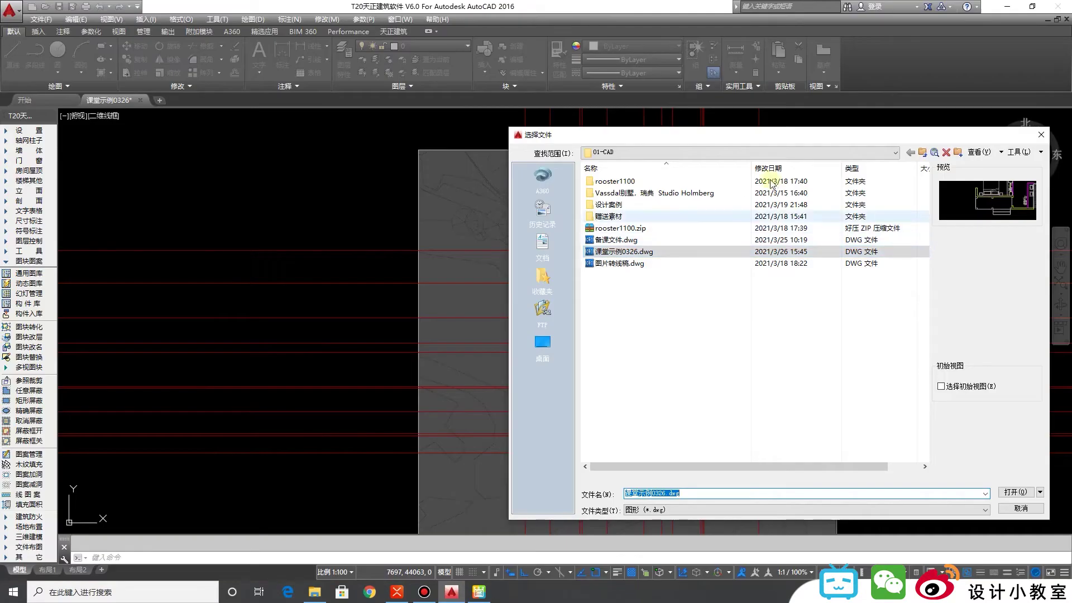
Step: Open the A5400 night club drawing from 赠送素材\02-成品套图
drag(735, 140, 673, 164)
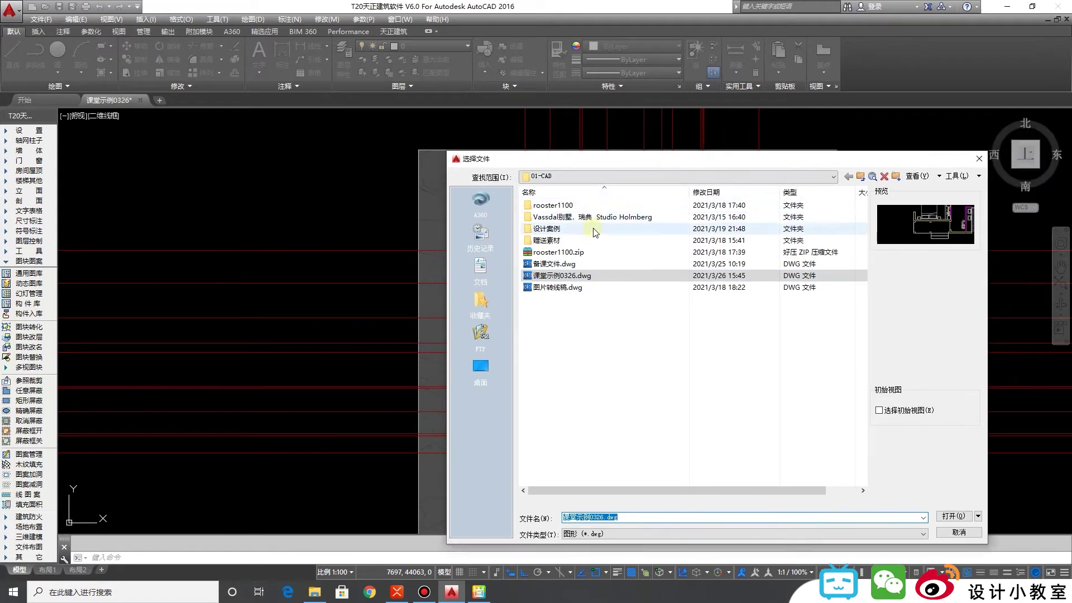
double_click(567, 233)
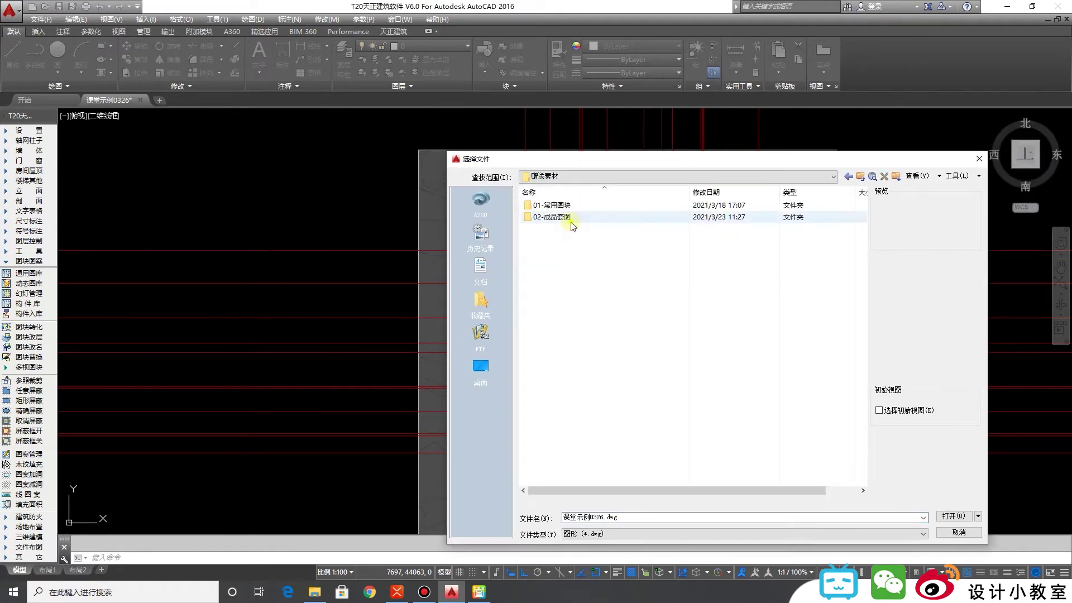
double_click(570, 217)
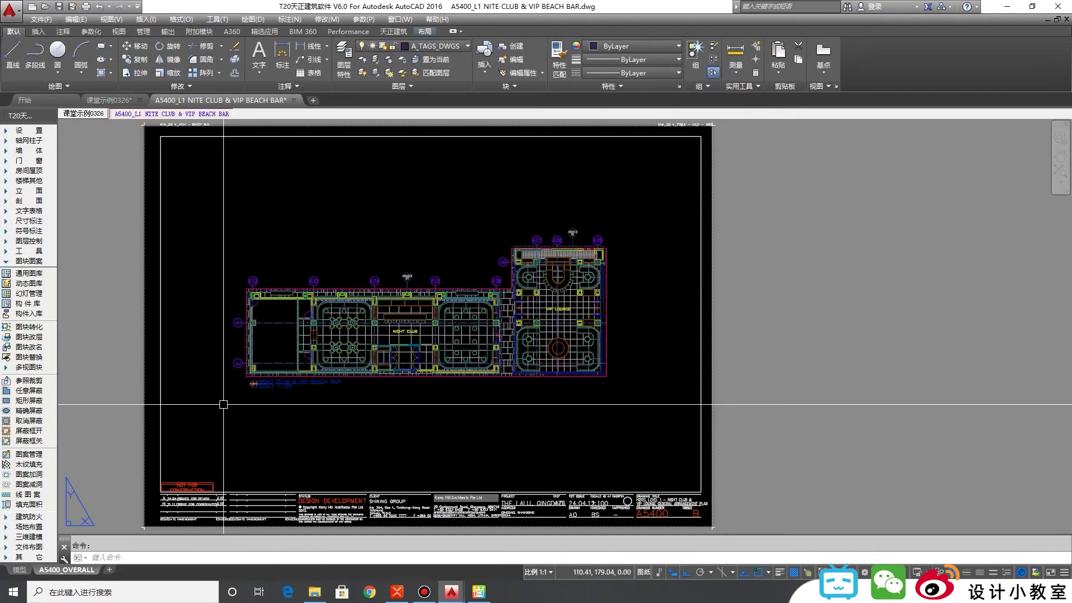
middle_drag(223, 402, 399, 435)
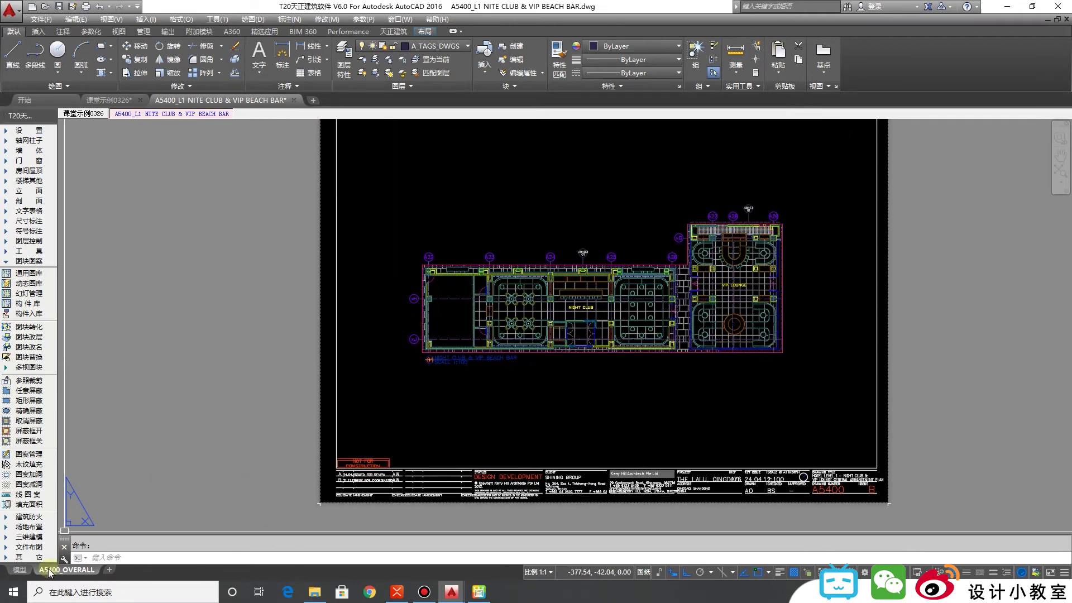
Step: Switch the A5400 drawing from the layout sheet to model space
mouse_move(54, 571)
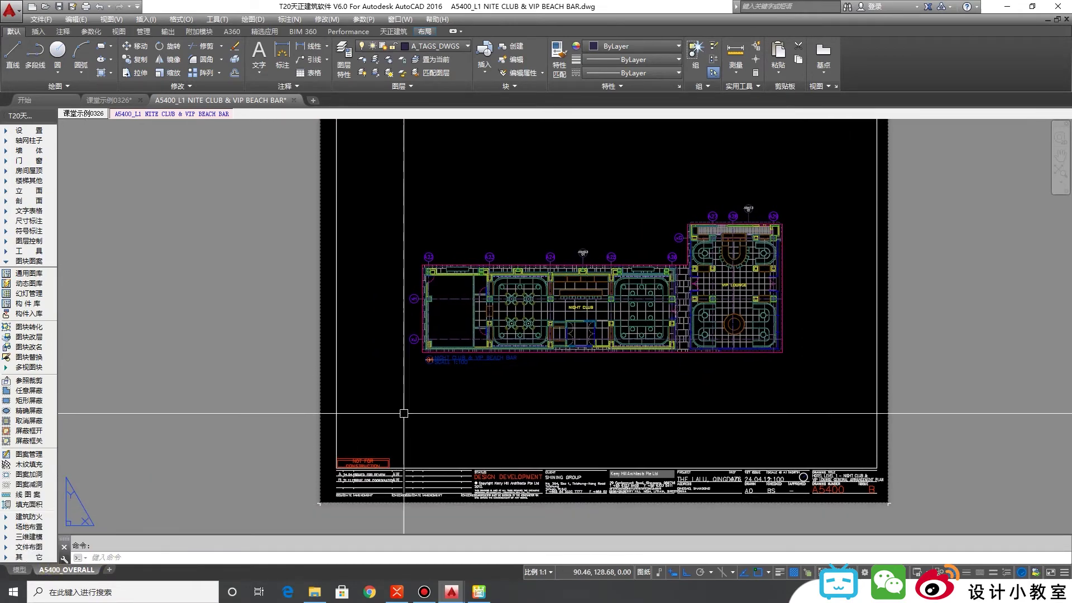
scroll(495, 376, down, 2)
scroll(496, 411, down, 2)
scroll(484, 411, up, 2)
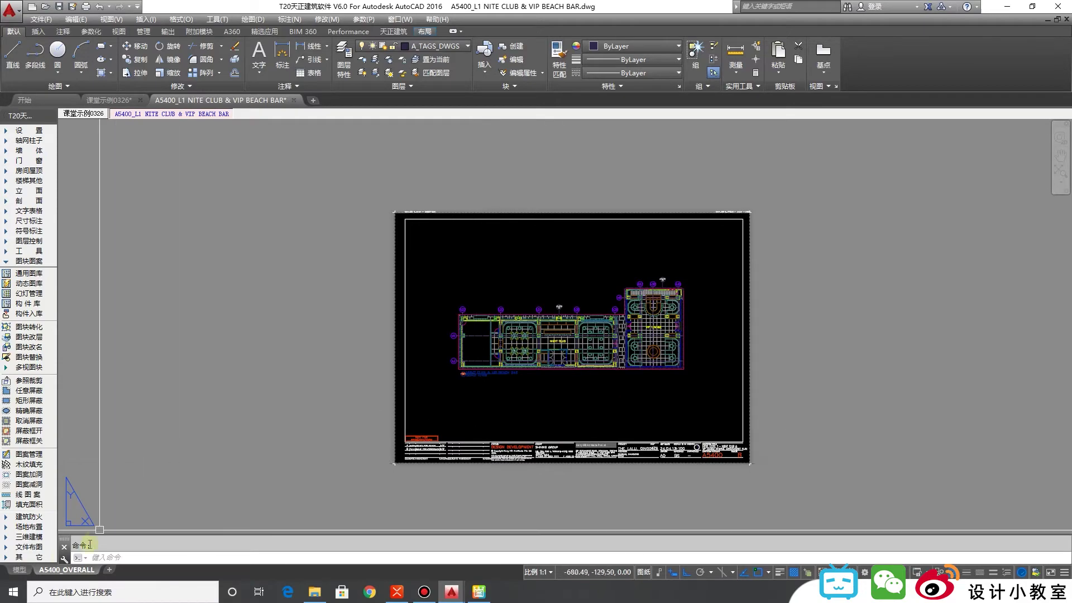
click(25, 570)
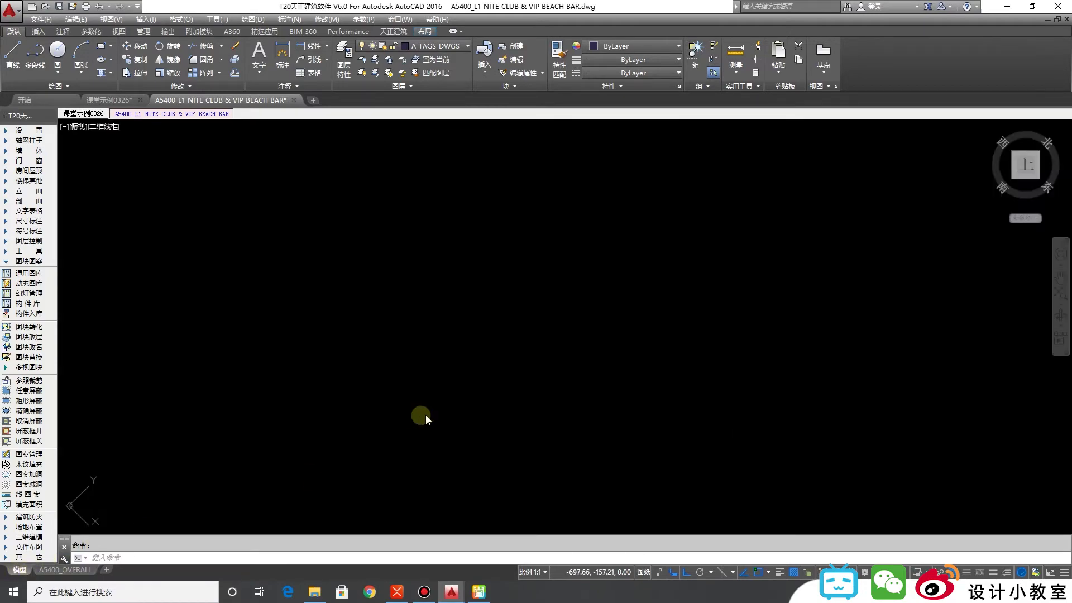
scroll(854, 317, down, 6)
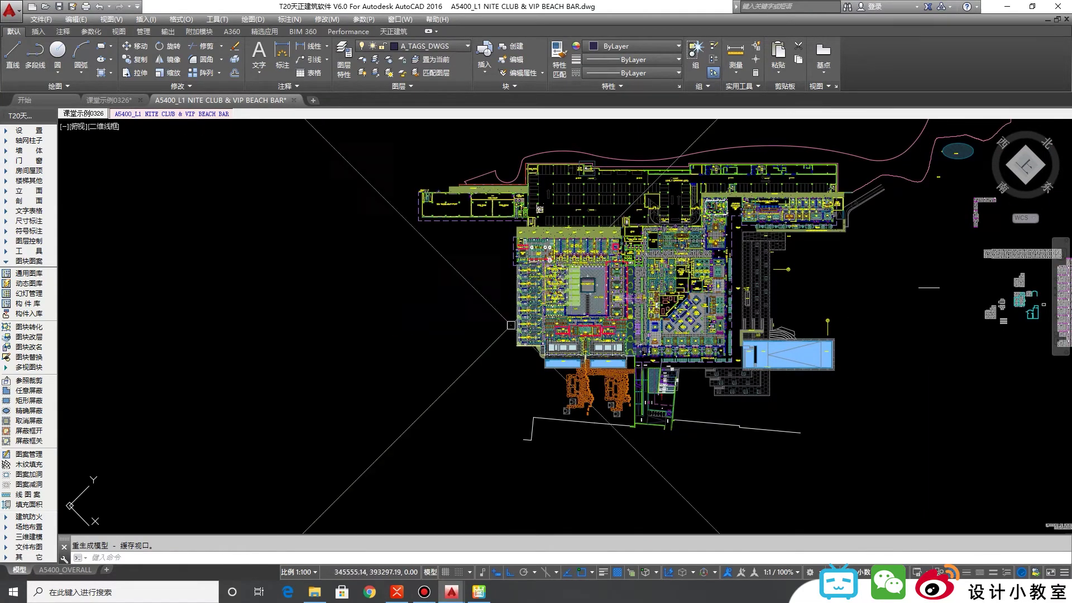
scroll(499, 279, up, 2)
scroll(662, 342, up, 10)
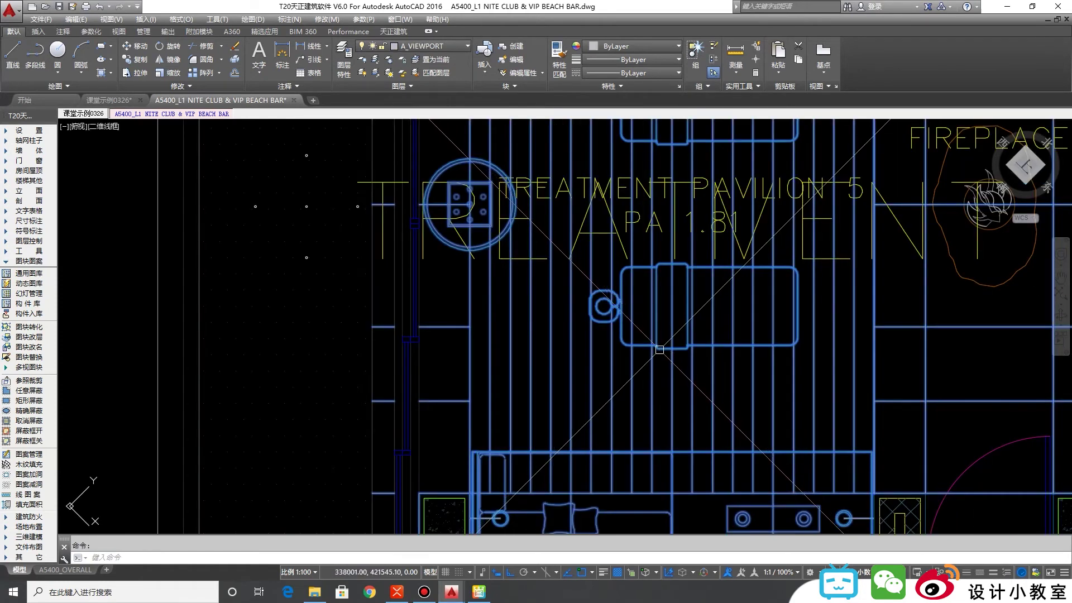
Step: Zoom to Treatment Pavilion 5 and select one of its lounger blocks
key(Escape)
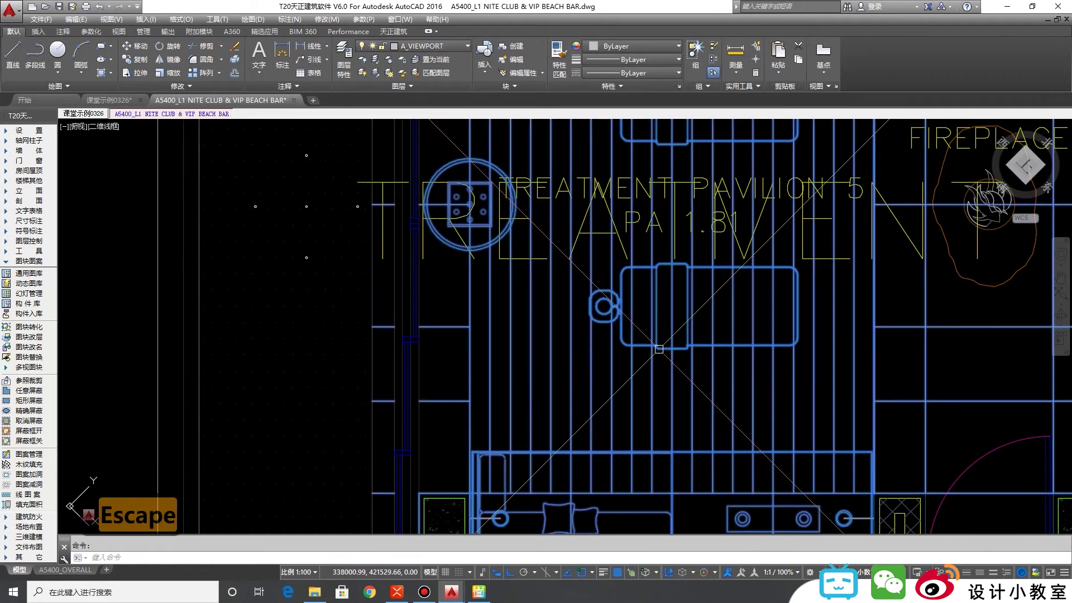
key(Escape)
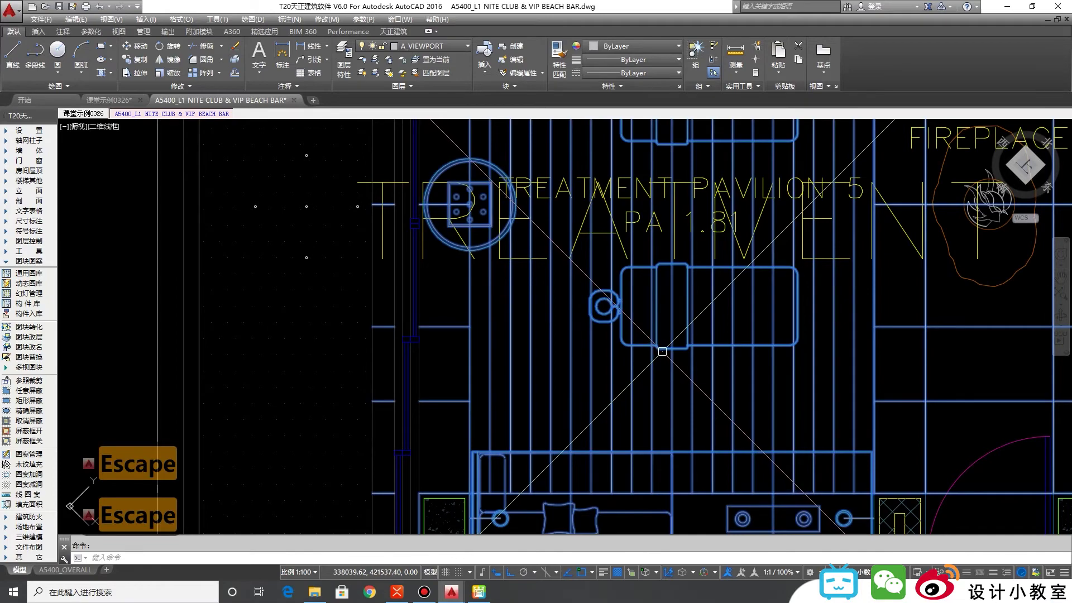
scroll(670, 353, down, 5)
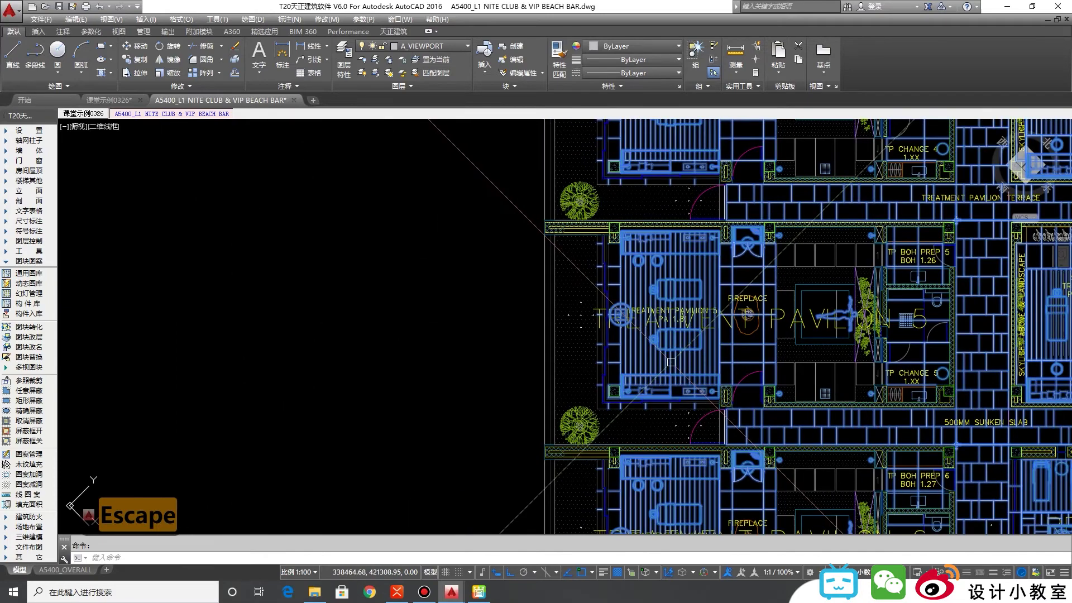
scroll(671, 361, down, 2)
scroll(671, 361, down, 2)
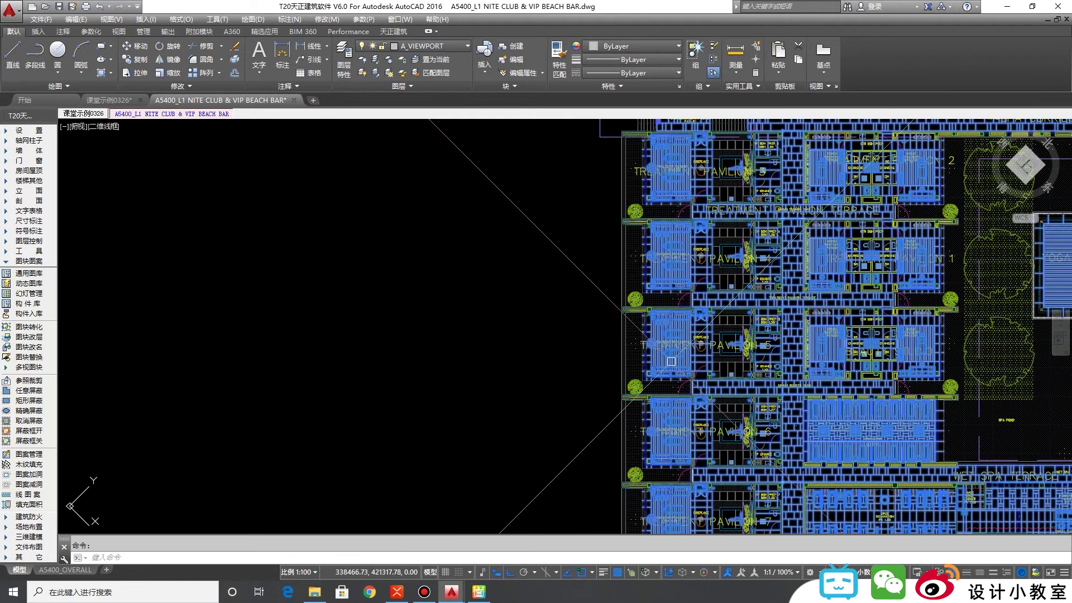
scroll(671, 360, up, 4)
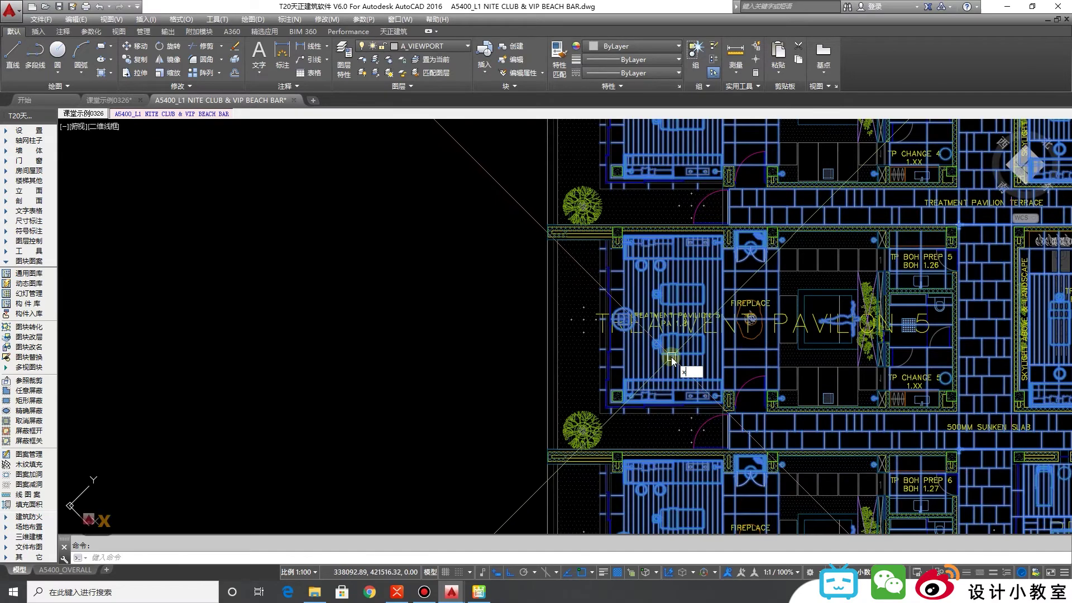
scroll(672, 358, up, 6)
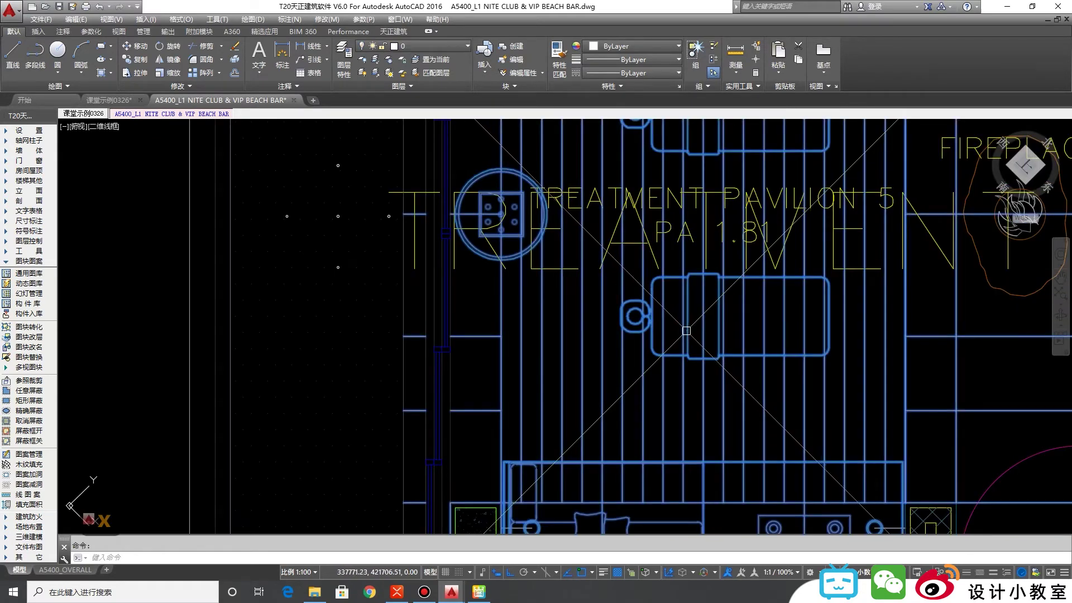
click(687, 333)
click(720, 356)
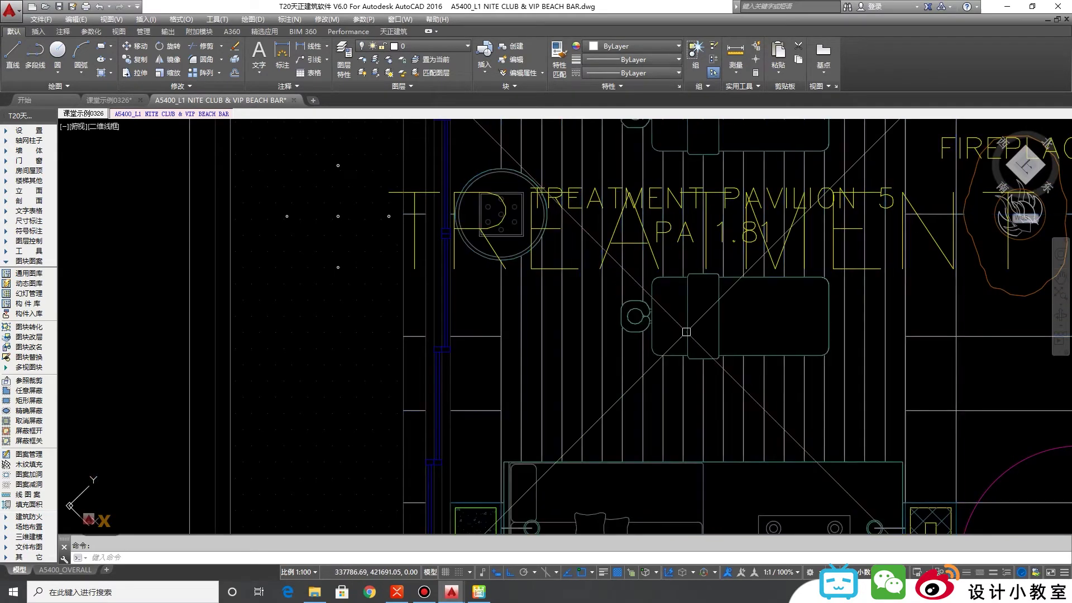
Step: Copy the lounger and paste it beside the house's west wall in 课堂示例0326
key(ctrl+c)
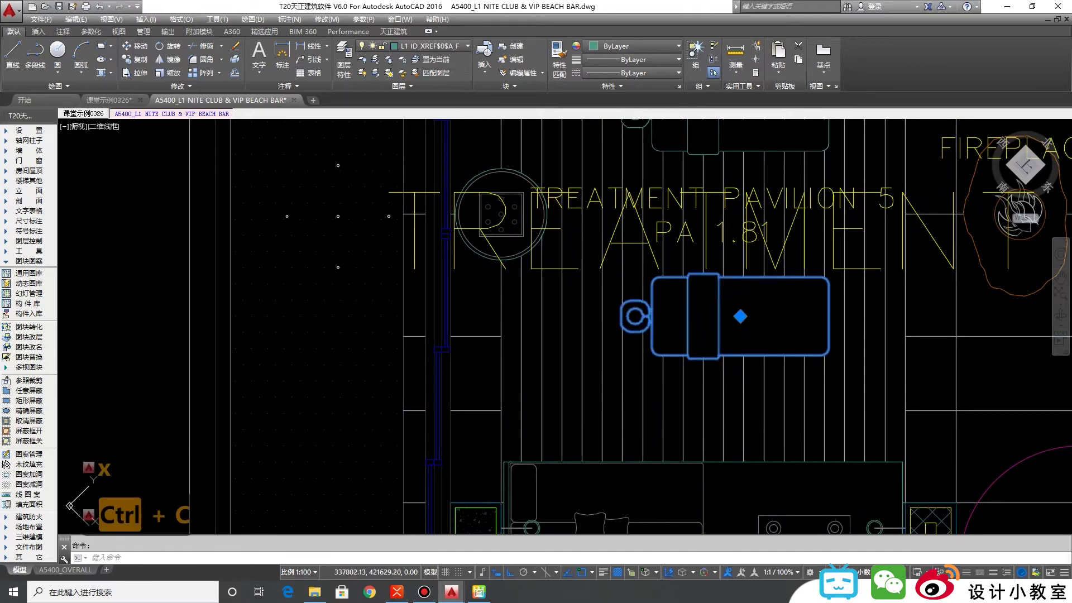
click(109, 100)
key(ctrl+v)
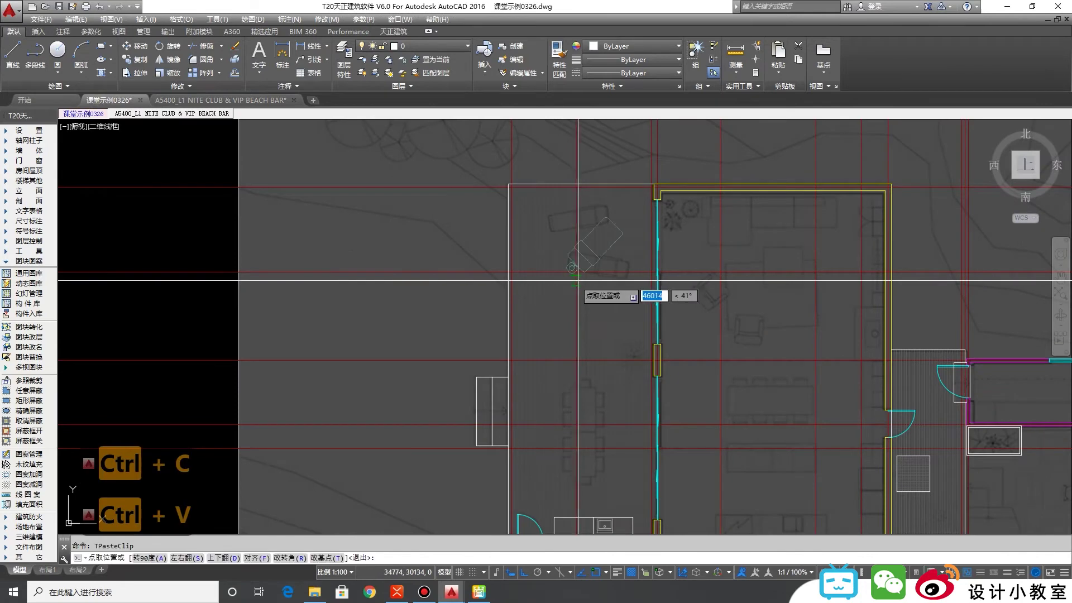
scroll(536, 293, up, 3)
scroll(575, 264, down, 3)
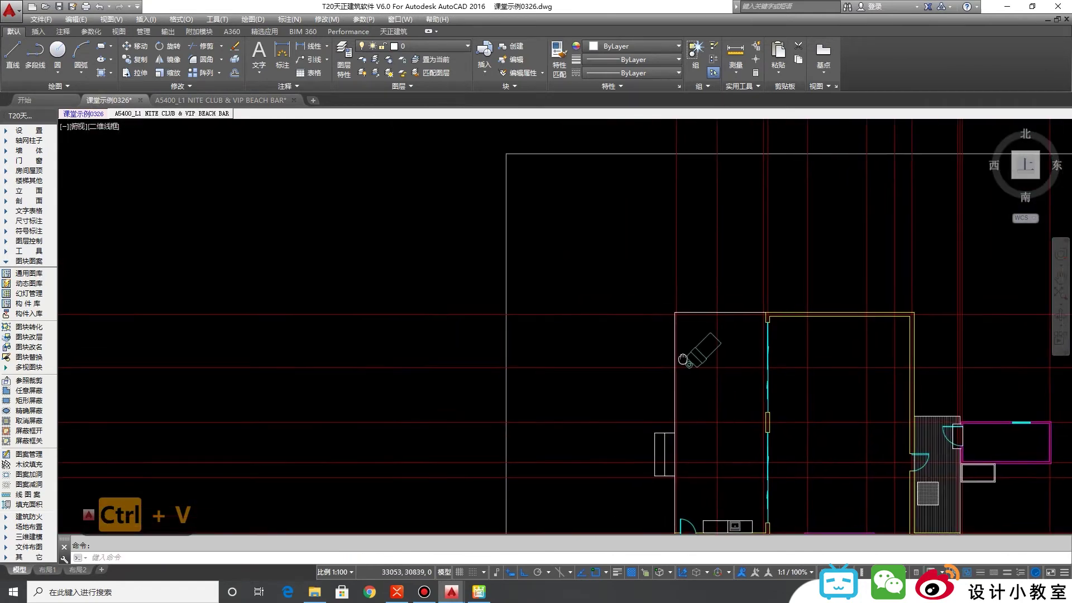
scroll(702, 358, up, 4)
click(707, 363)
click(707, 363)
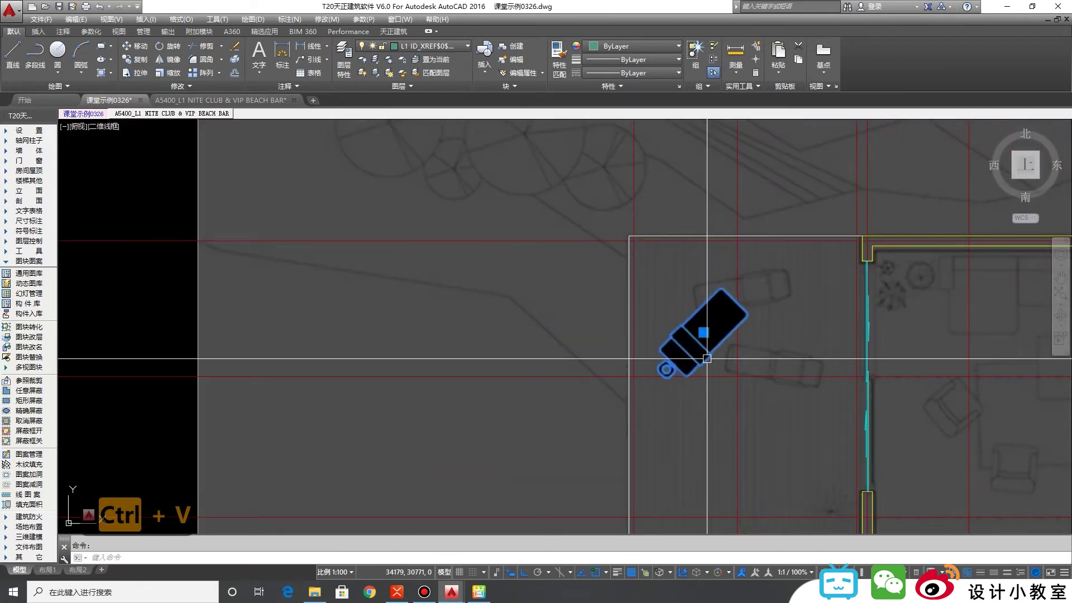
Step: Look over the placed lounger near the bedroom area, then return to the A5400 drawing
scroll(707, 360, down, 3)
middle_drag(758, 440, 735, 363)
scroll(842, 414, up, 6)
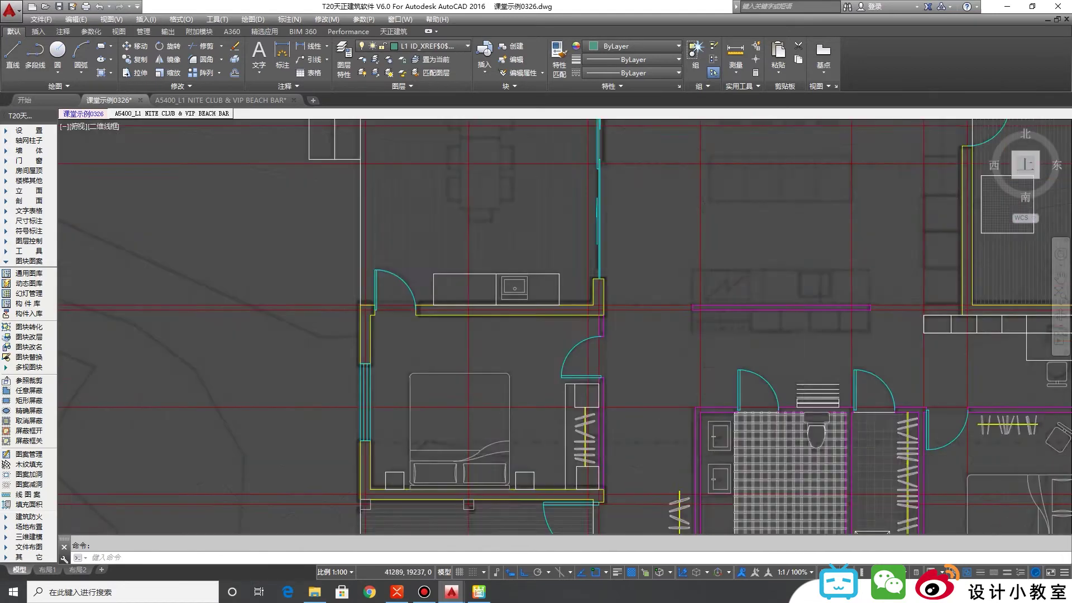
scroll(840, 429, down, 4)
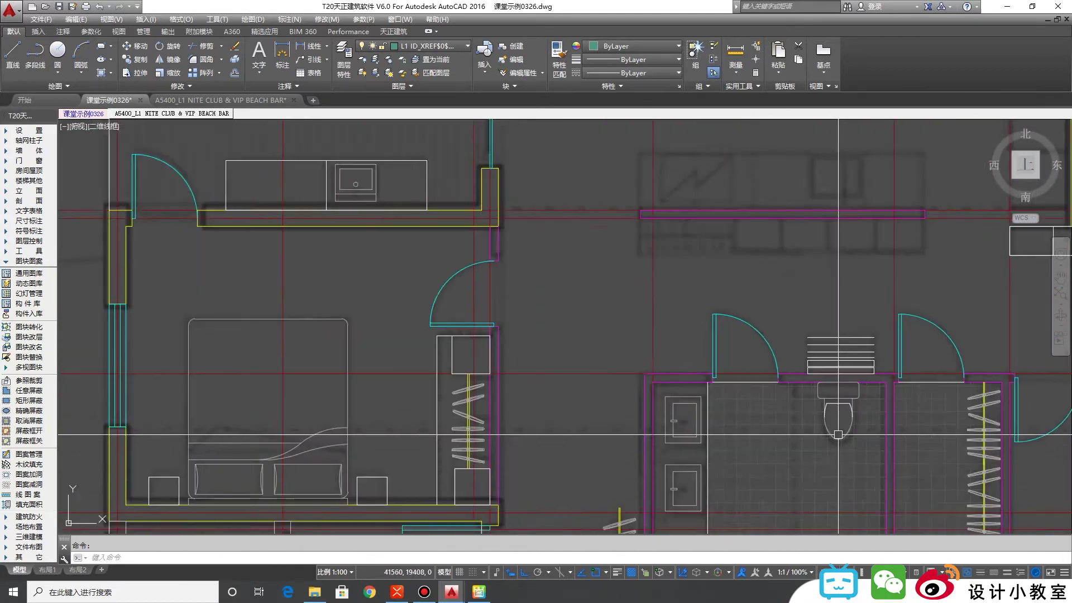
scroll(842, 431, up, 4)
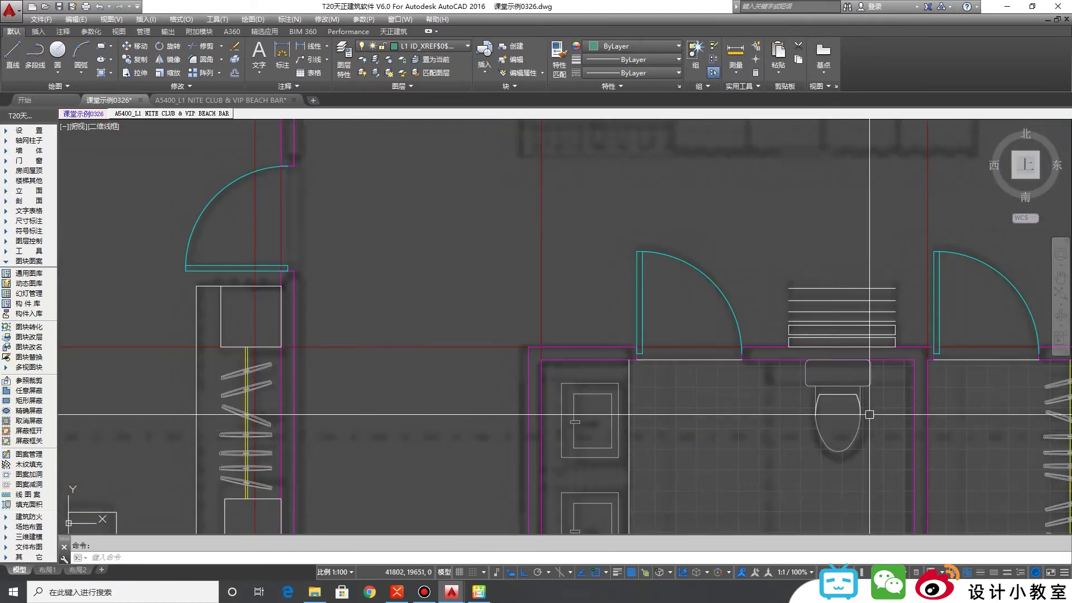
scroll(842, 430, down, 4)
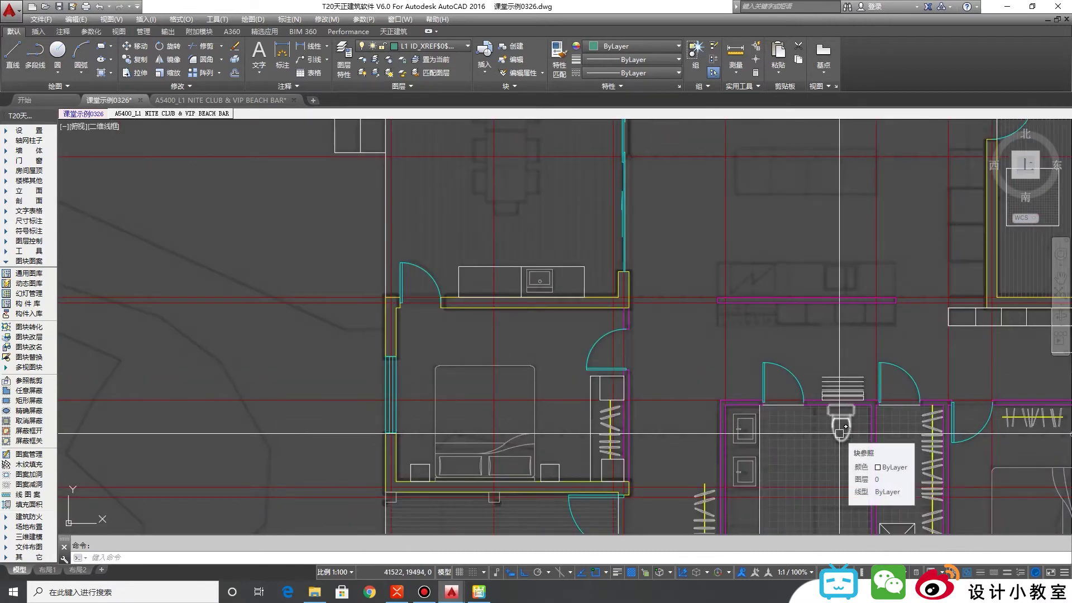
scroll(842, 430, down, 6)
scroll(676, 262, up, 10)
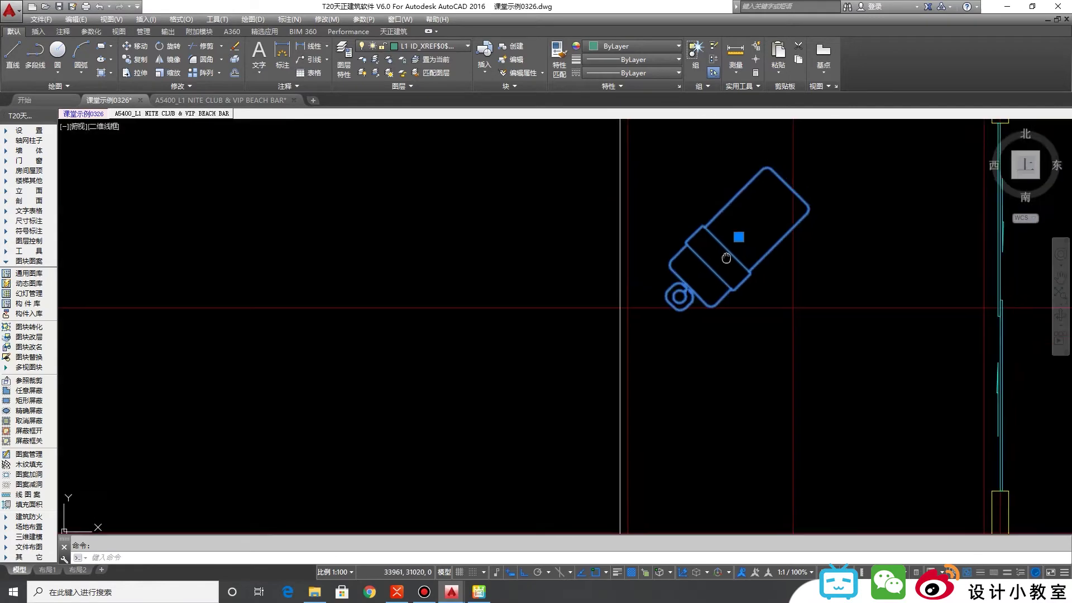
middle_drag(726, 258, 708, 289)
click(225, 102)
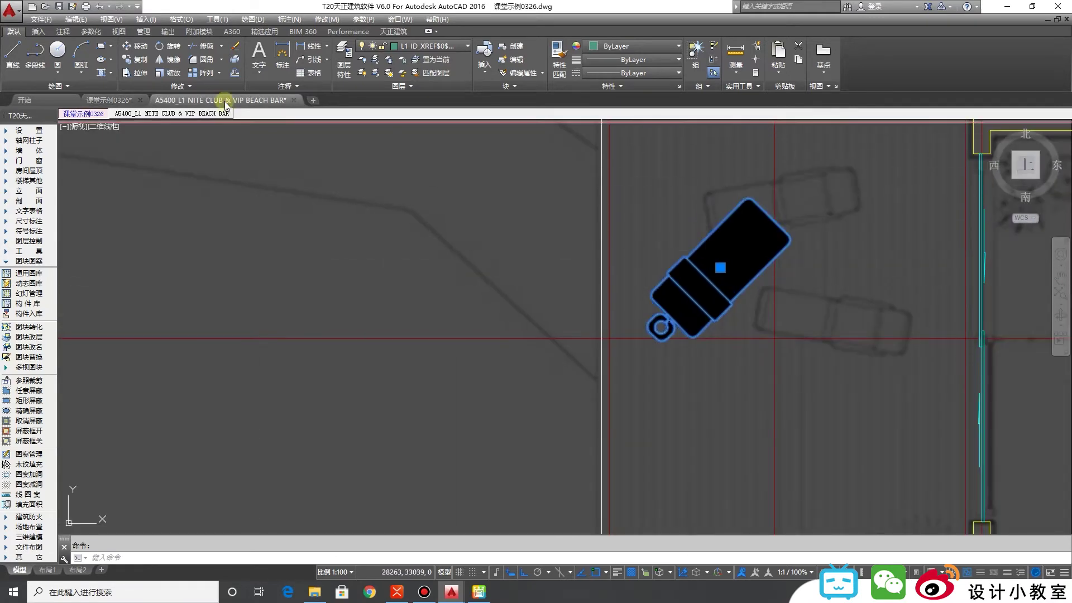
click(227, 103)
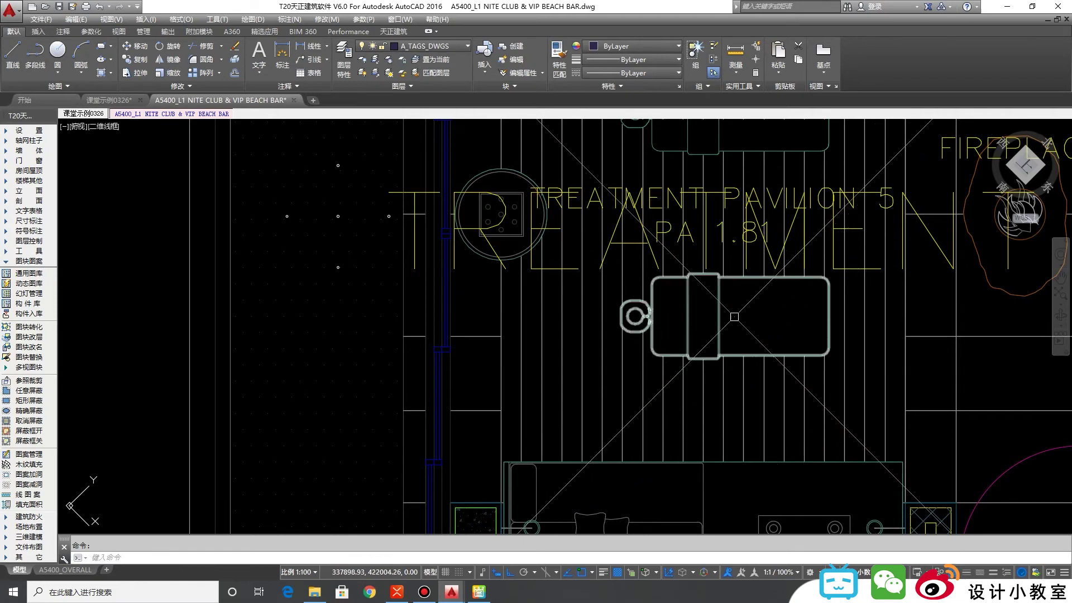
scroll(734, 316, down, 4)
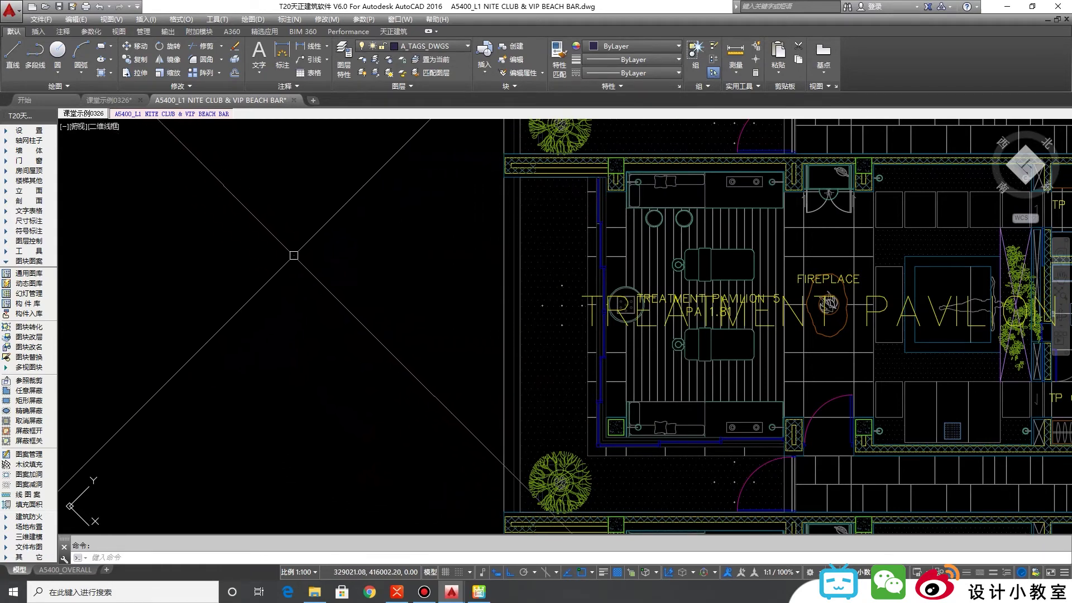
Step: In 课堂示例0326, select the pasted lounger block and frame its surroundings
click(111, 100)
click(714, 291)
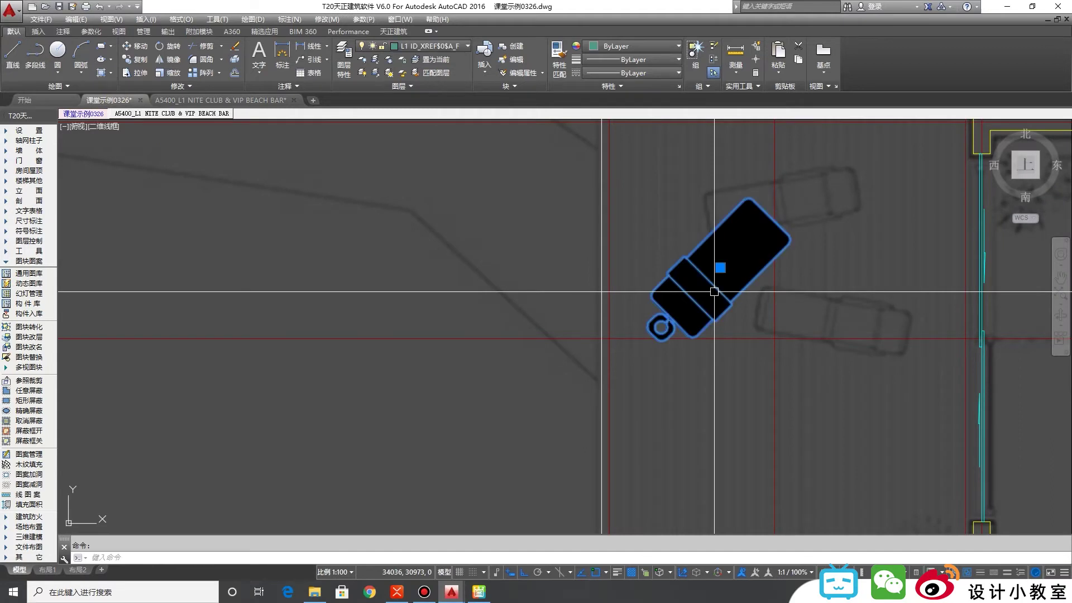
text(x)
key(Escape)
click(716, 292)
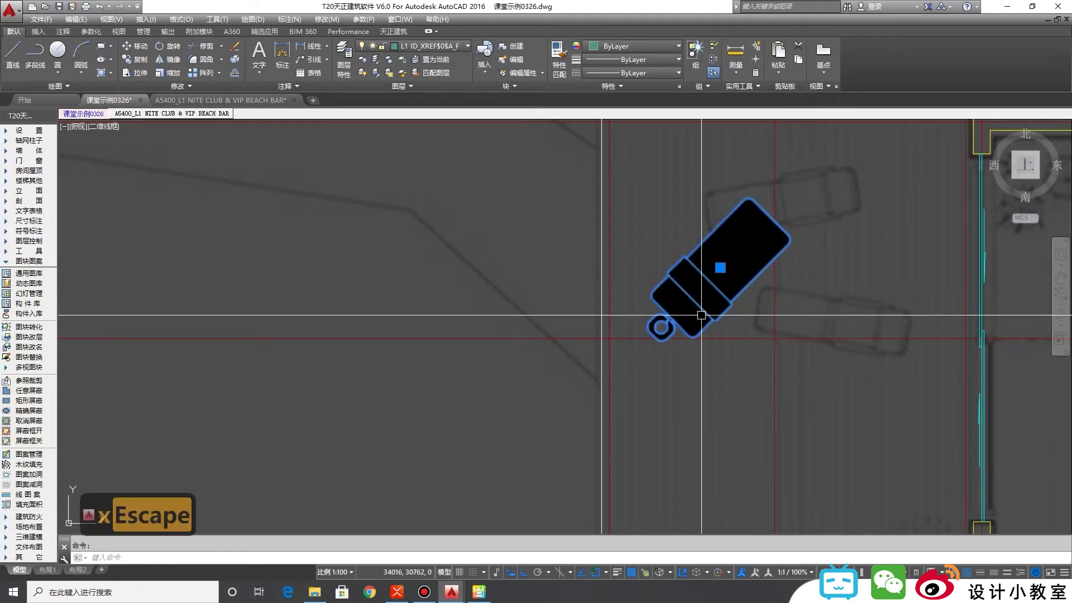
key(ctrl+z)
key(ctrl+z)
key(ctrl+z)
click(763, 362)
middle_drag(692, 348, 818, 332)
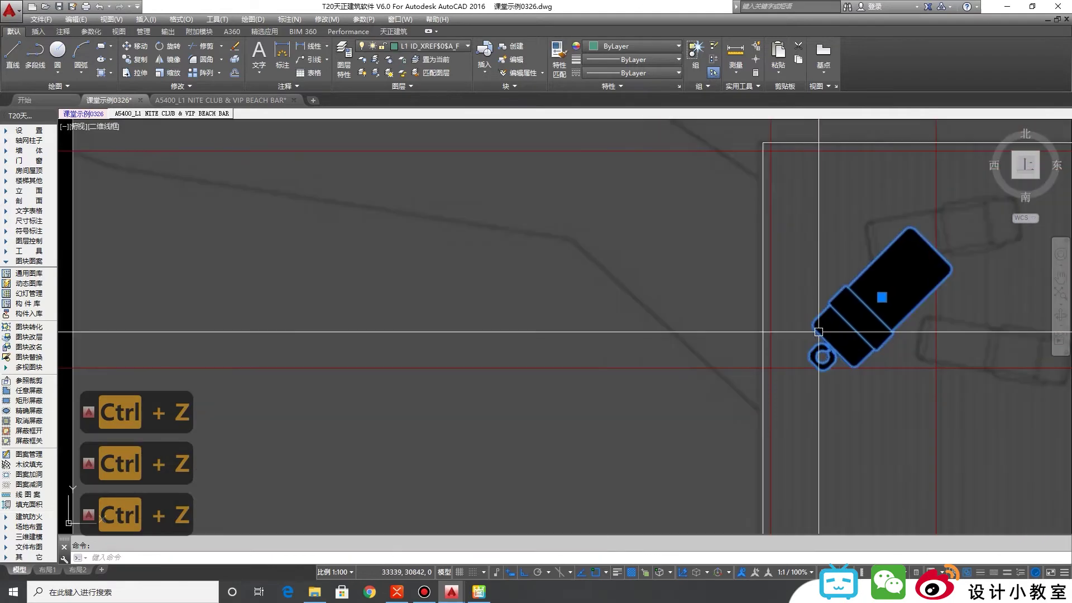
Step: Abandon a trial move of the lounger and explode the block with X instead
text(m)
key(space)
click(870, 326)
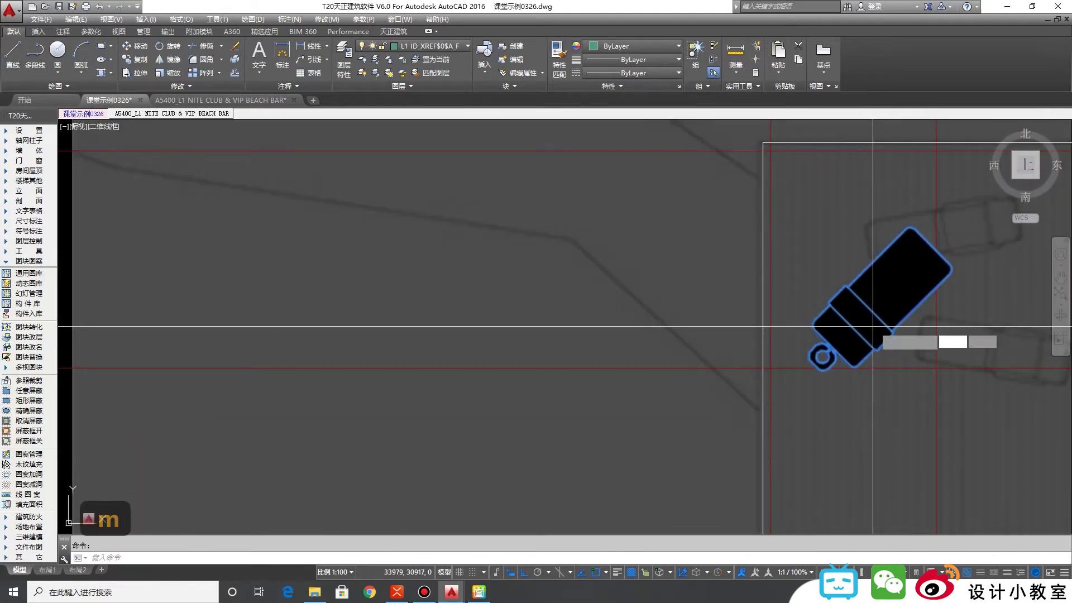
scroll(829, 324, down, 5)
scroll(583, 331, up, 10)
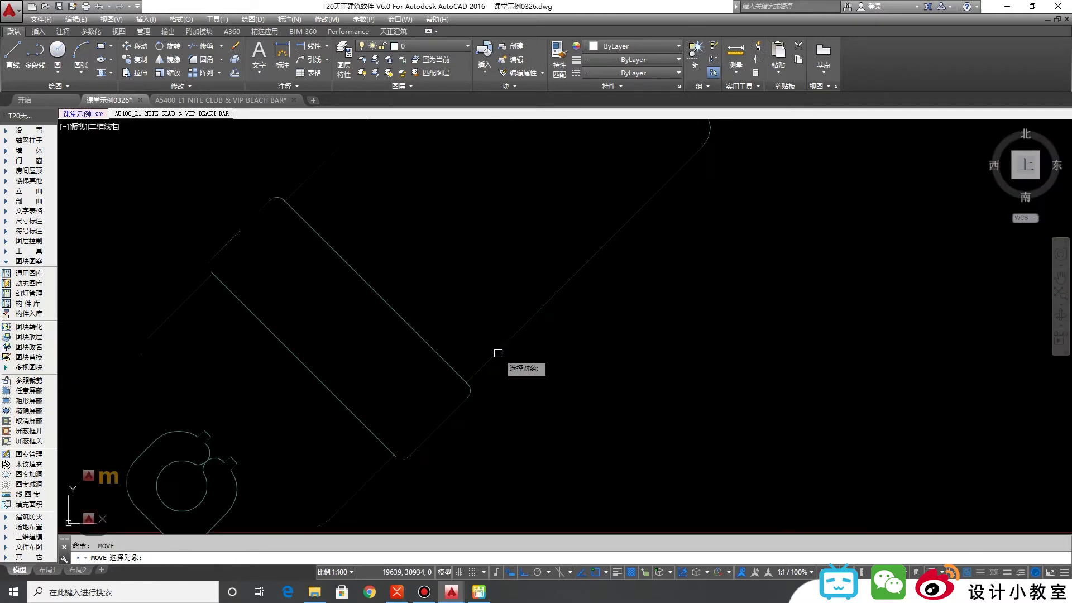
key(Escape)
text(x)
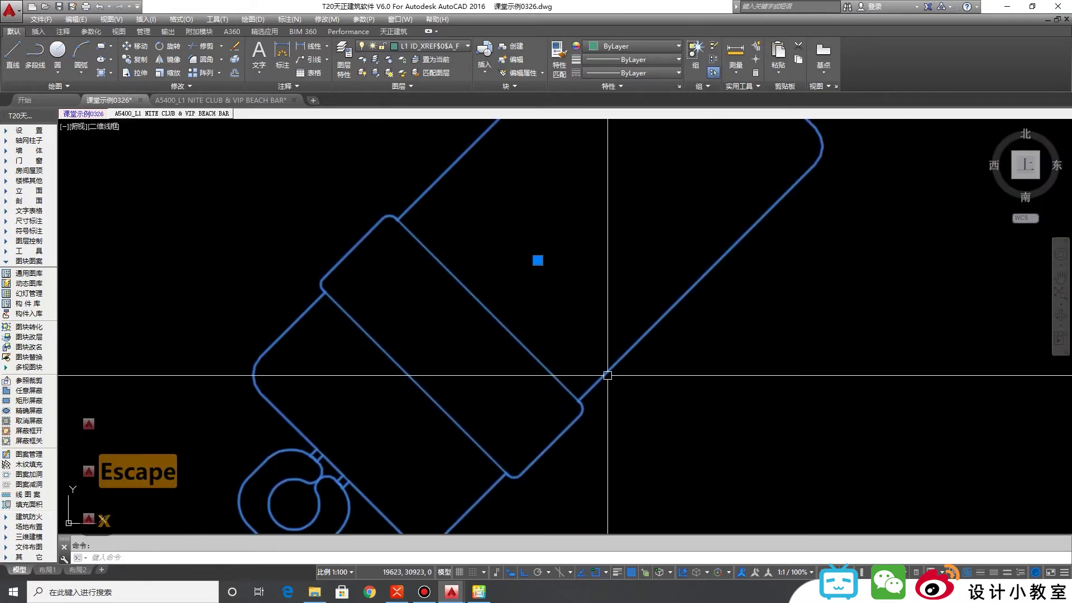
key(space)
scroll(609, 367, down, 4)
scroll(665, 383, up, 1)
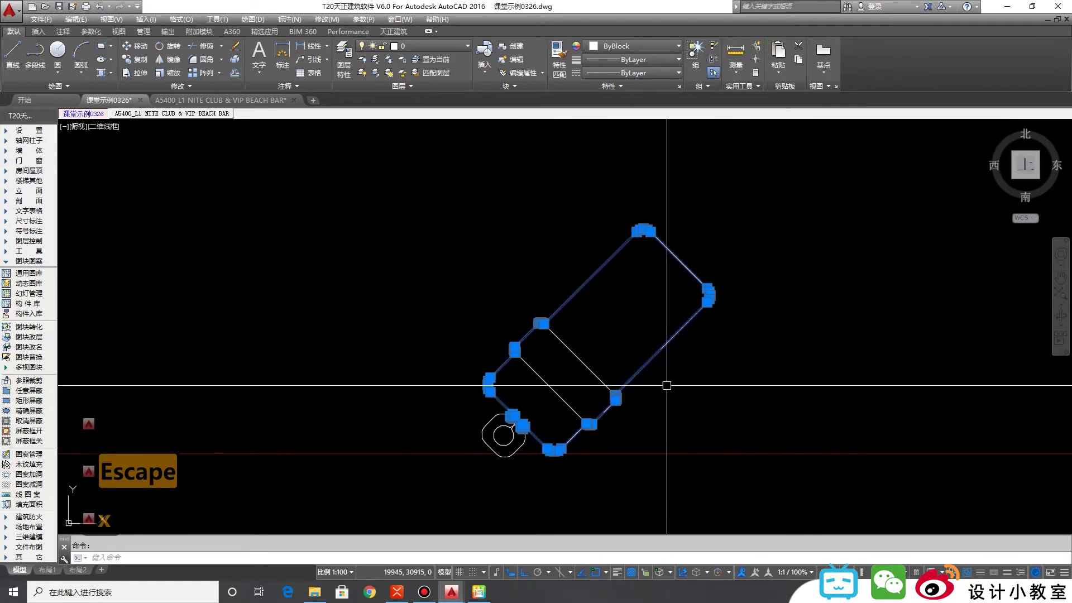
key(Escape)
Step: Window-select the exploded pieces and list their types in Properties: 2 lines, 4 polylines, 2 wipeouts
scroll(602, 366, up, 2)
click(699, 296)
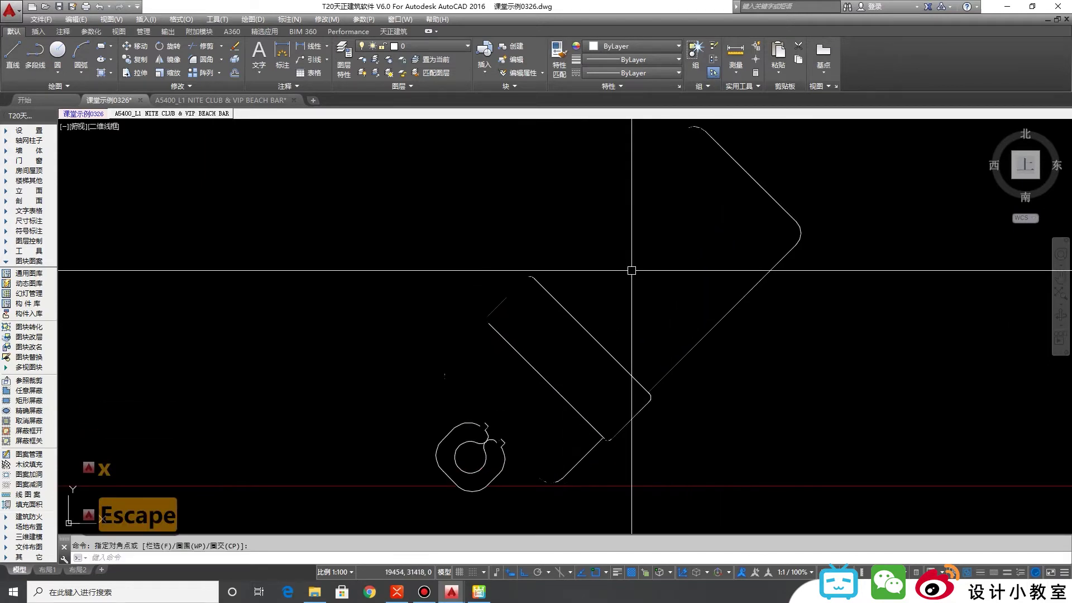
click(780, 206)
scroll(737, 212, down, 4)
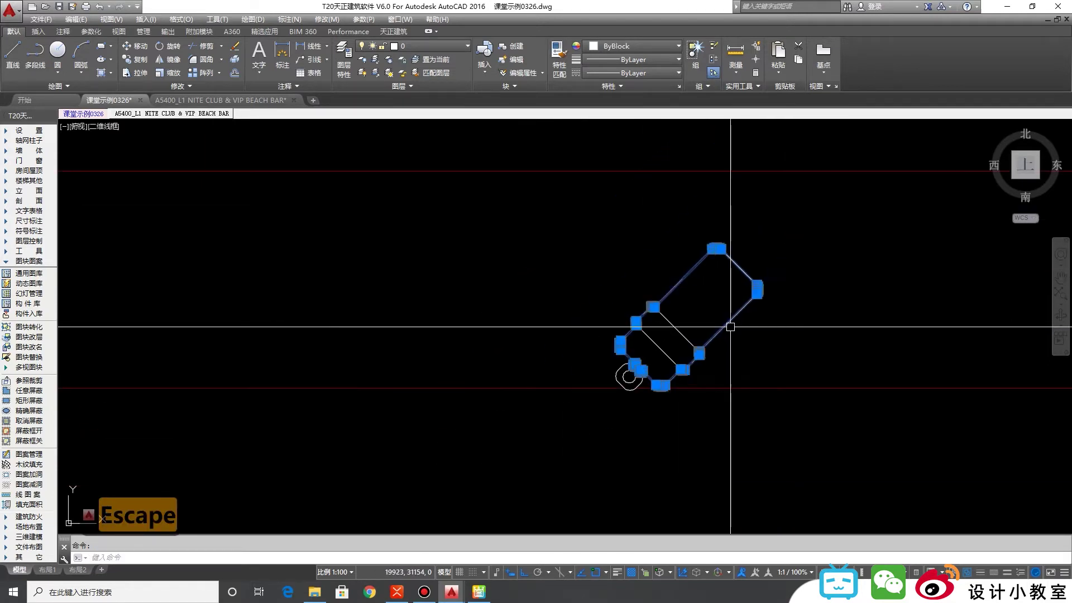
key(Escape)
key(ctrl+1)
click(491, 187)
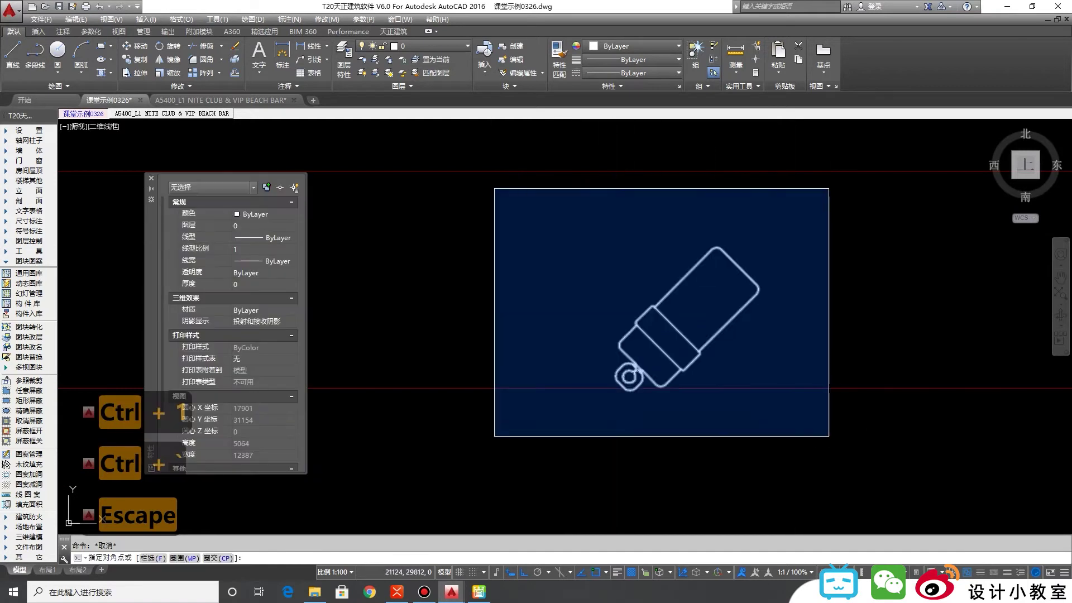
click(760, 392)
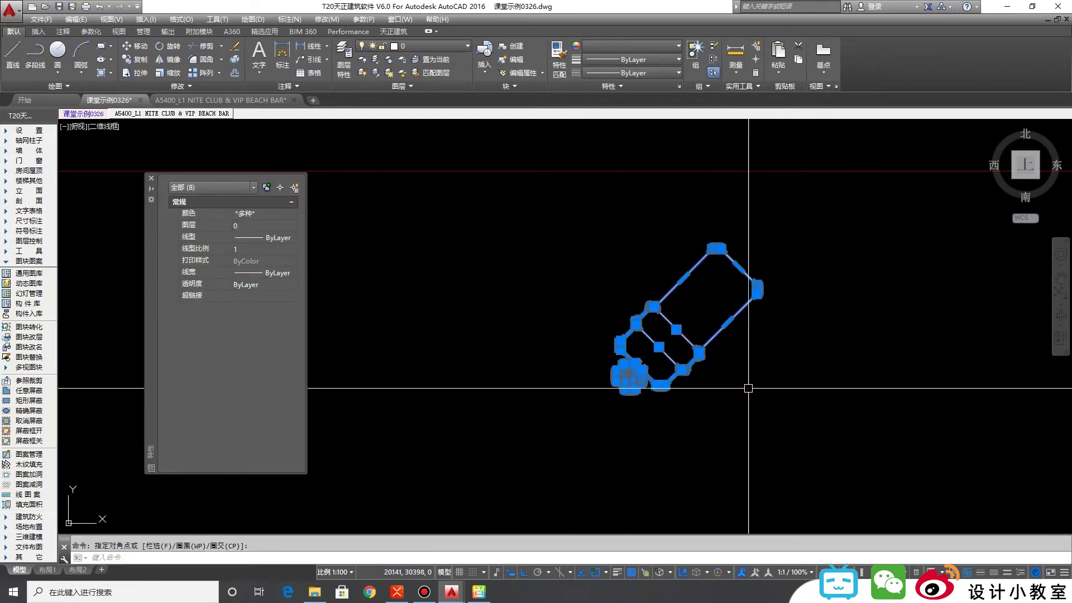
click(227, 191)
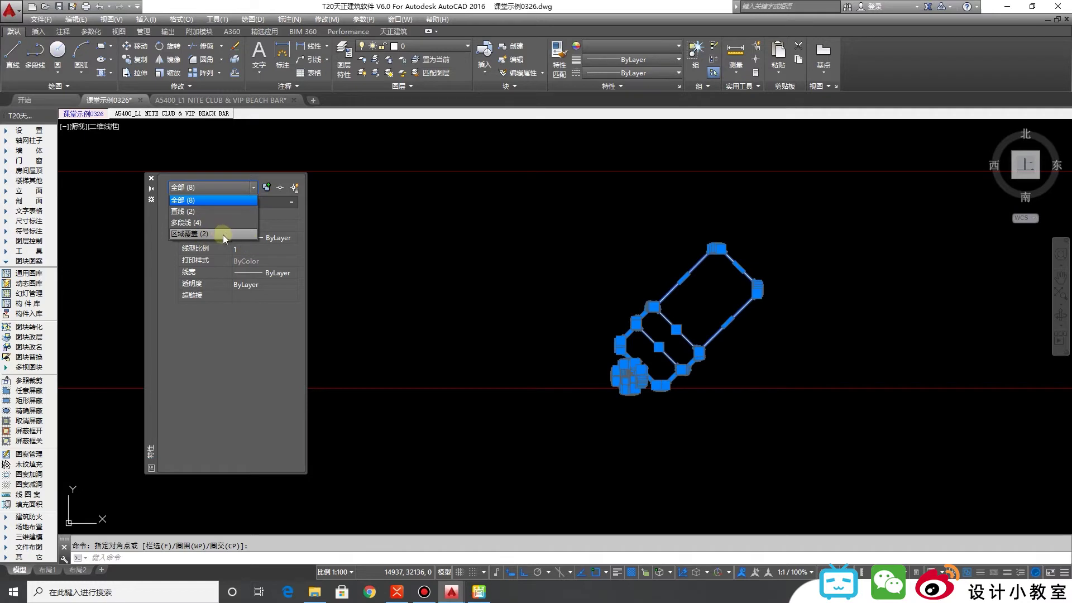
key(Escape)
key(Escape)
key(Escape)
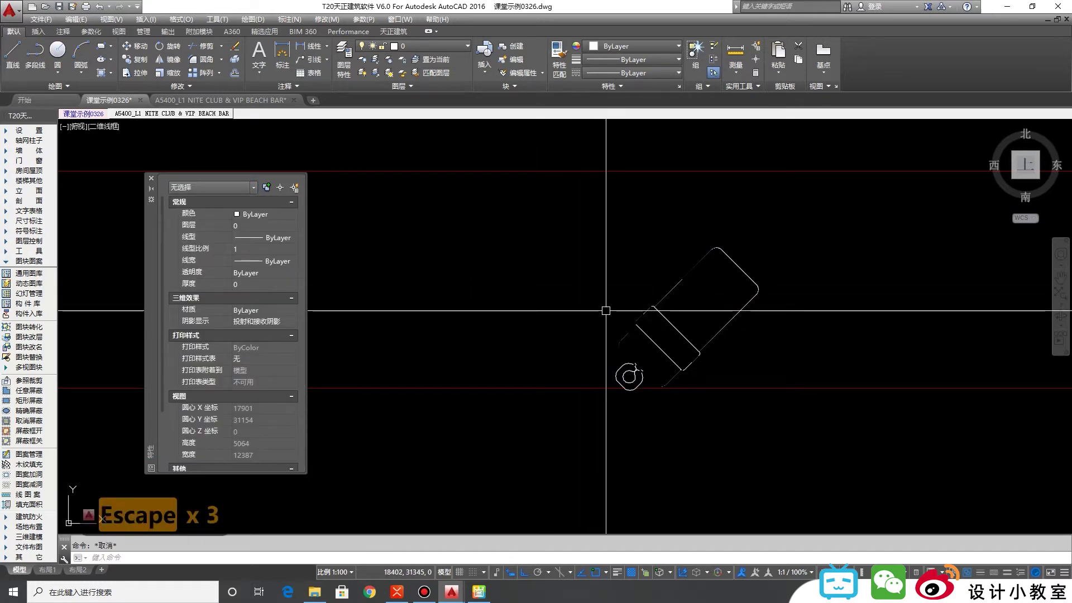
text(qse)
key(Return)
click(795, 248)
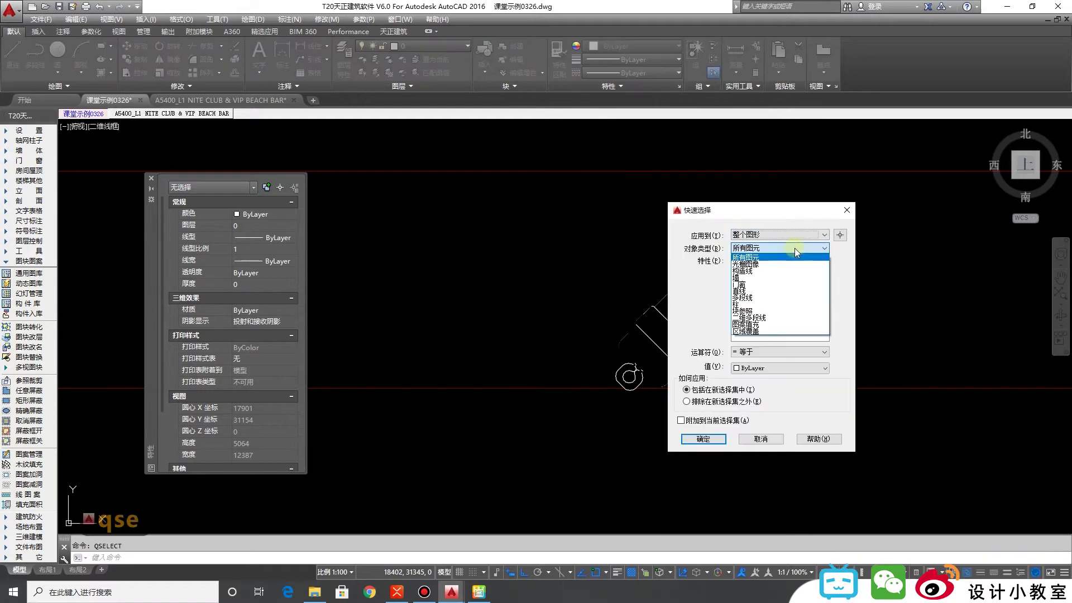
click(773, 330)
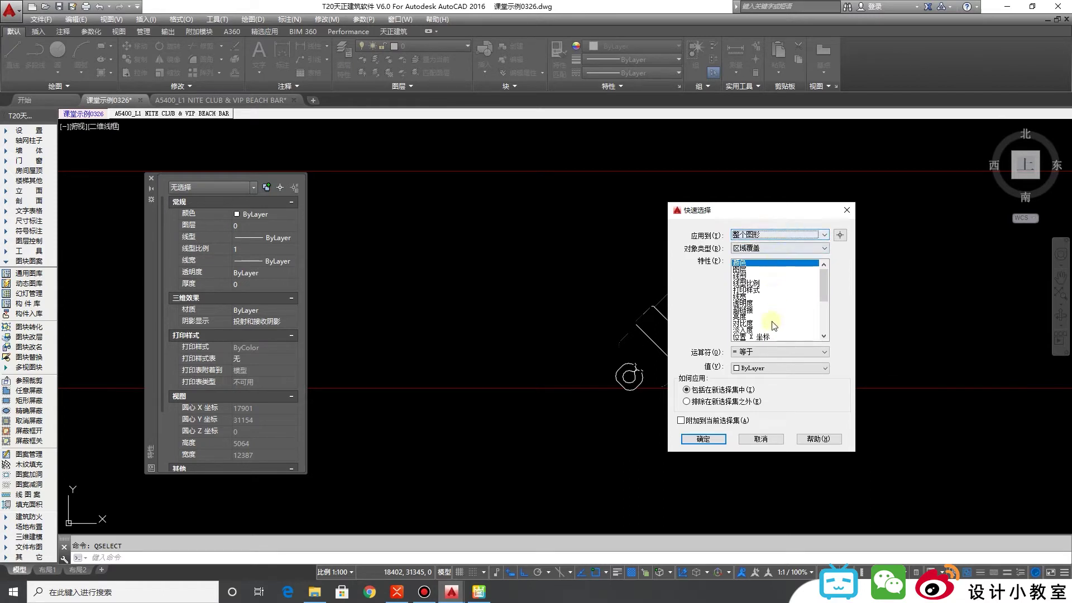
key(Escape)
scroll(619, 375, down, 3)
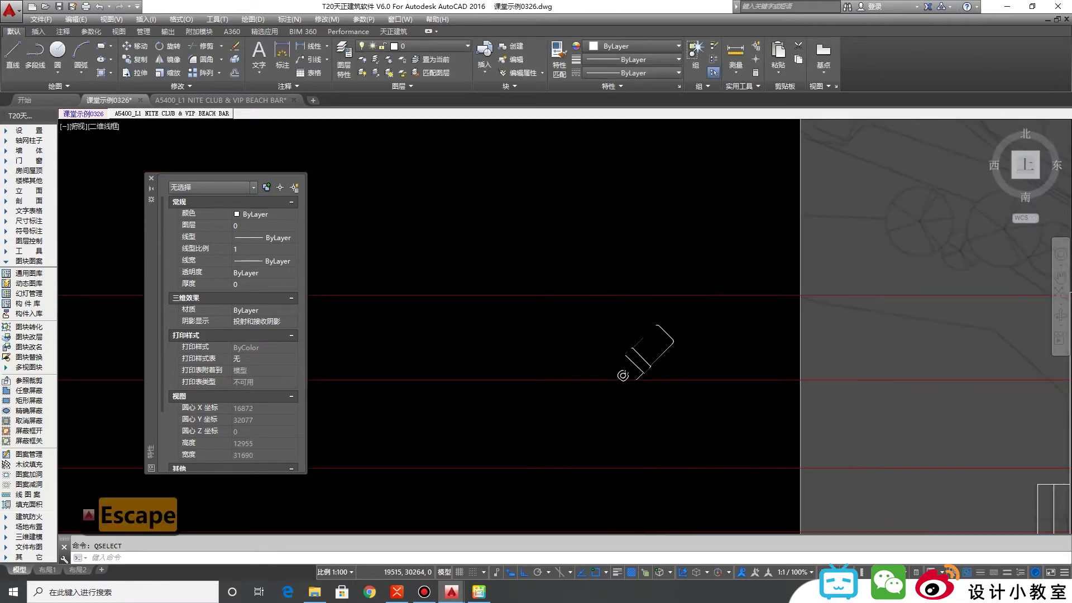
scroll(735, 366, down, 4)
scroll(693, 358, up, 2)
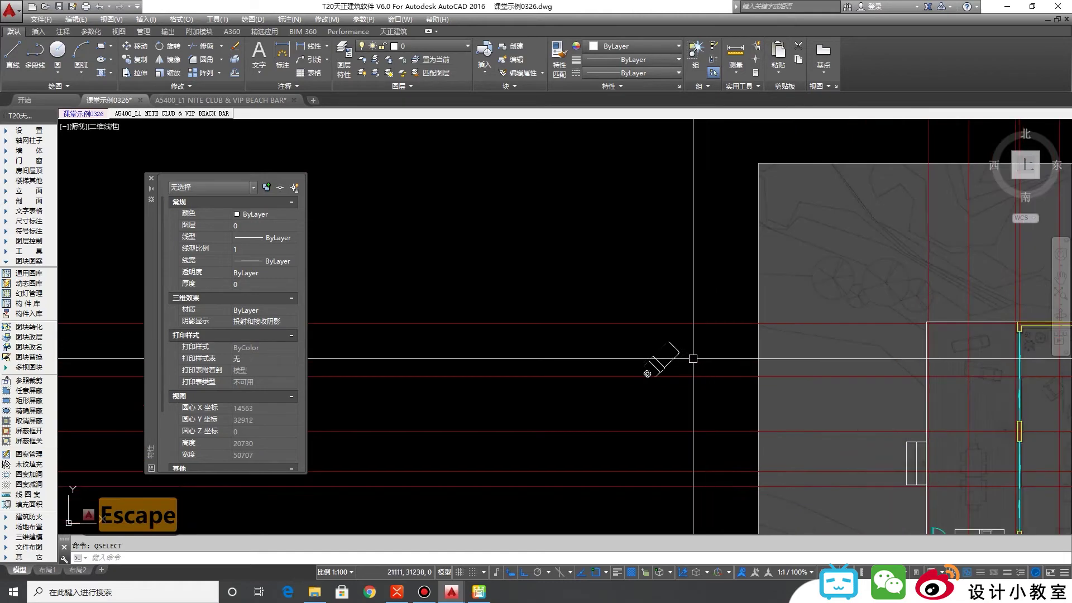
scroll(663, 360, up, 4)
click(744, 377)
Step: Run the layer turn-off command, keeping only the lounger's layer 0 on
click(686, 349)
key(Escape)
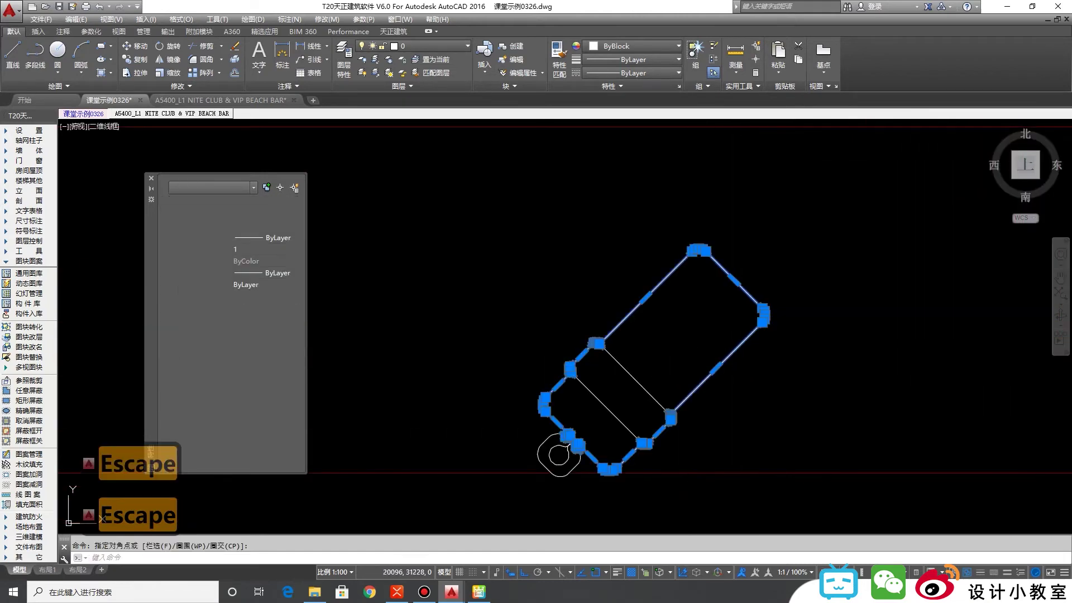
scroll(726, 363, down, 3)
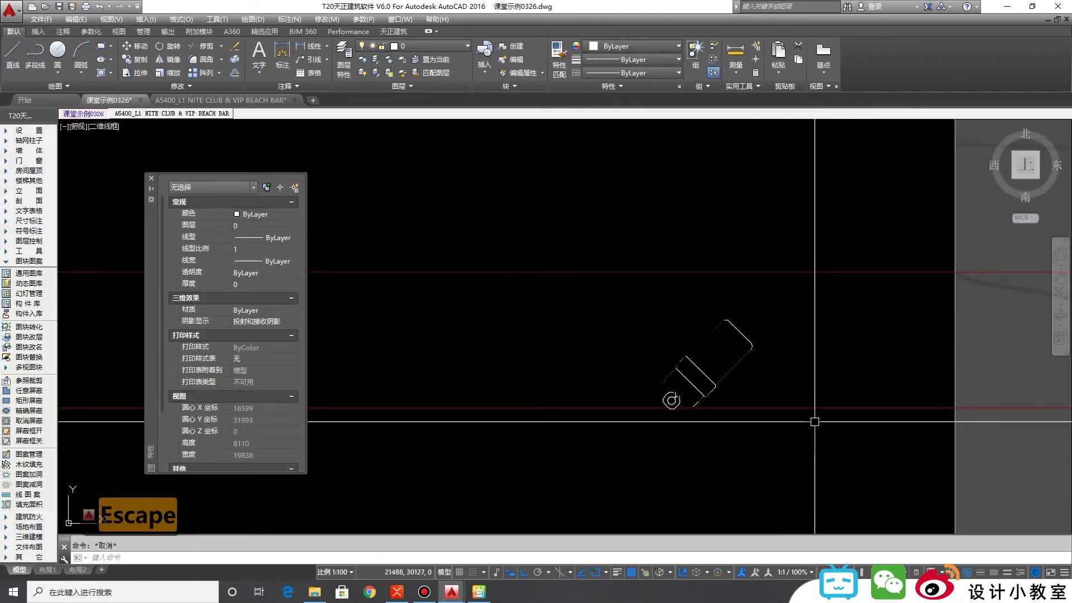
key(1)
key(space)
click(832, 459)
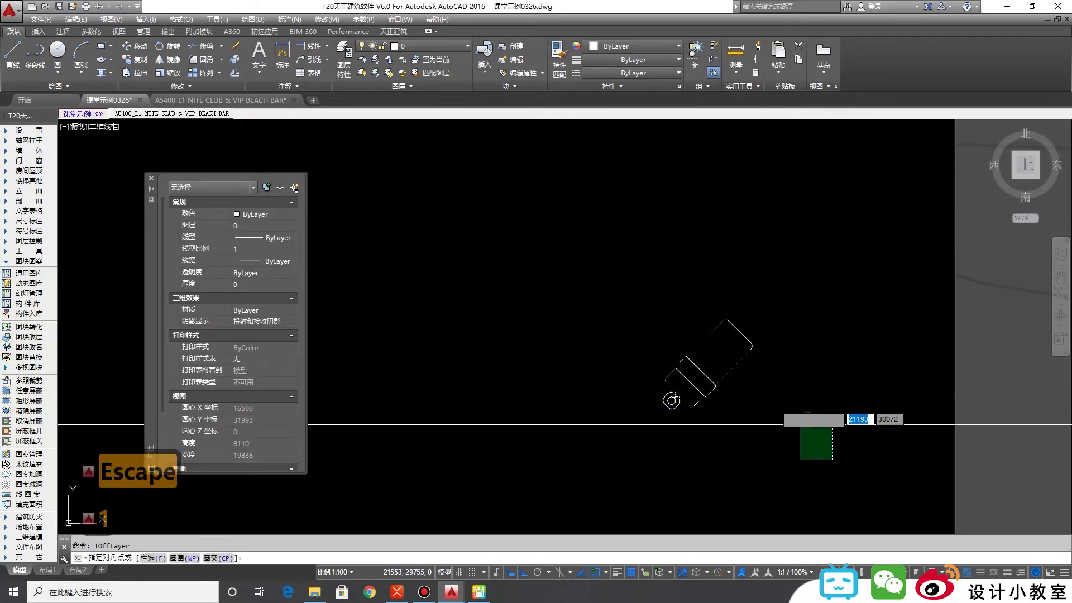
click(663, 275)
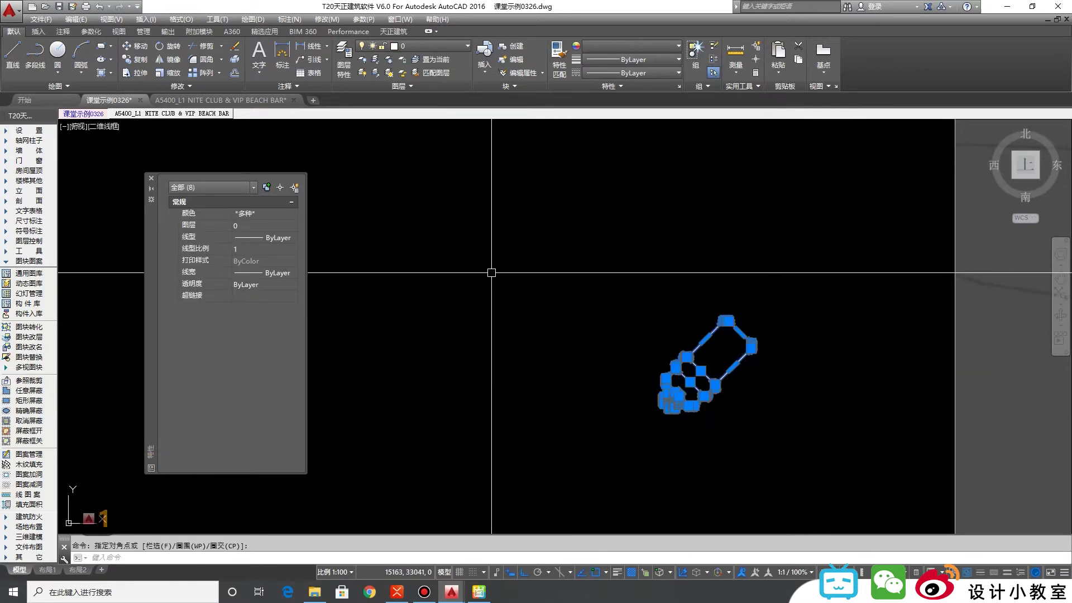
scroll(519, 284, down, 2)
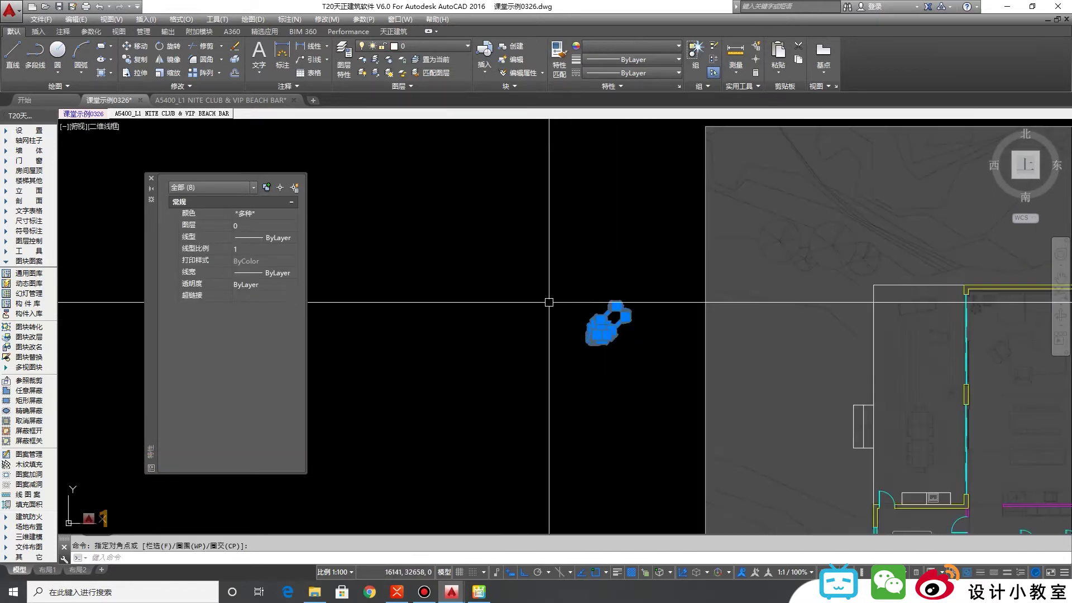
scroll(596, 323, up, 1)
scroll(596, 324, down, 5)
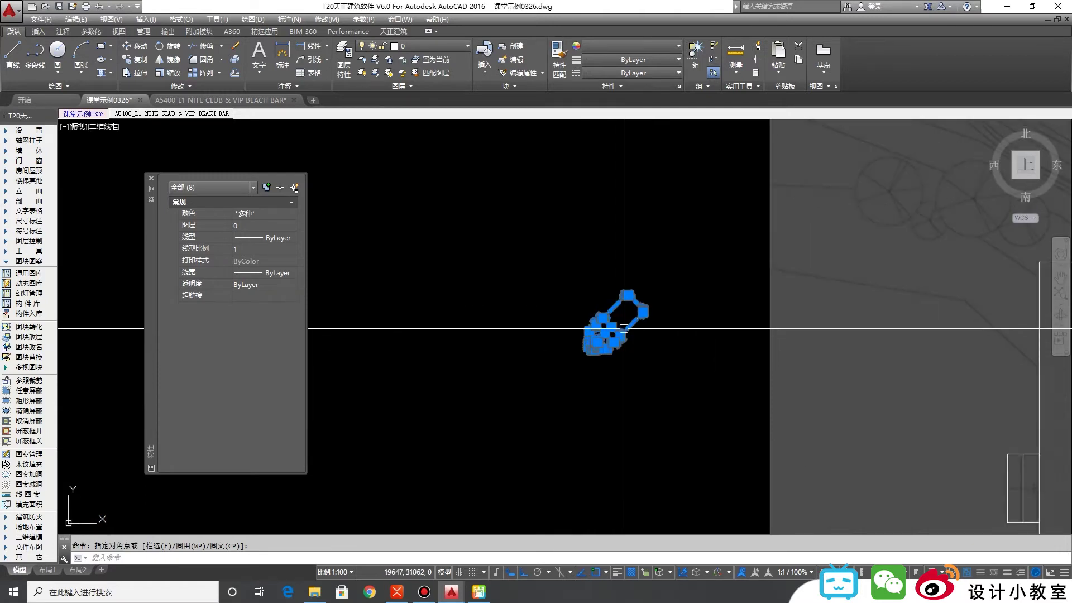
key(Escape)
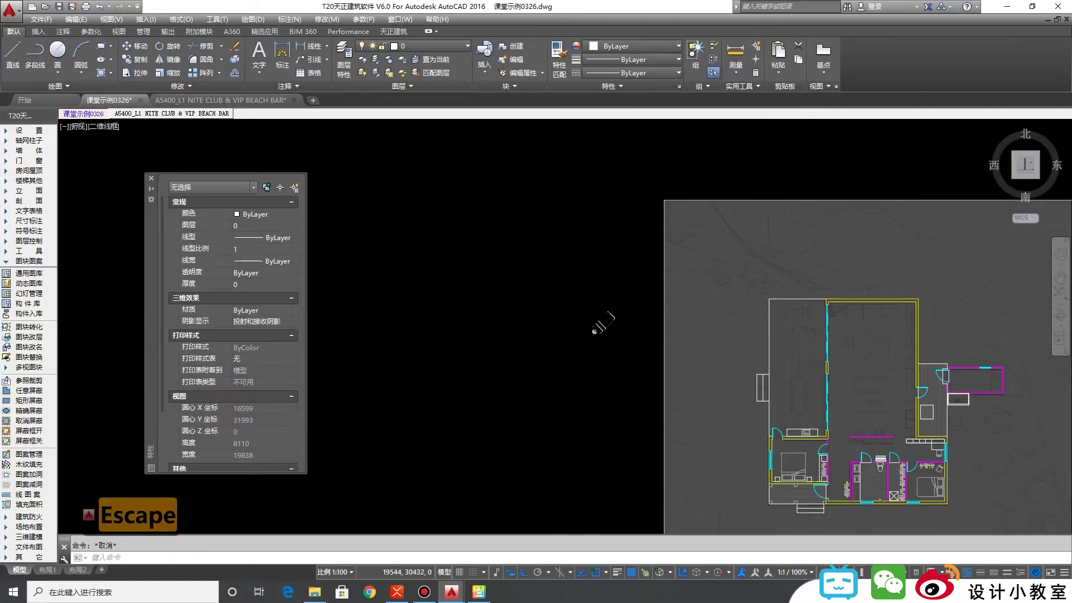
scroll(596, 324, up, 5)
click(507, 240)
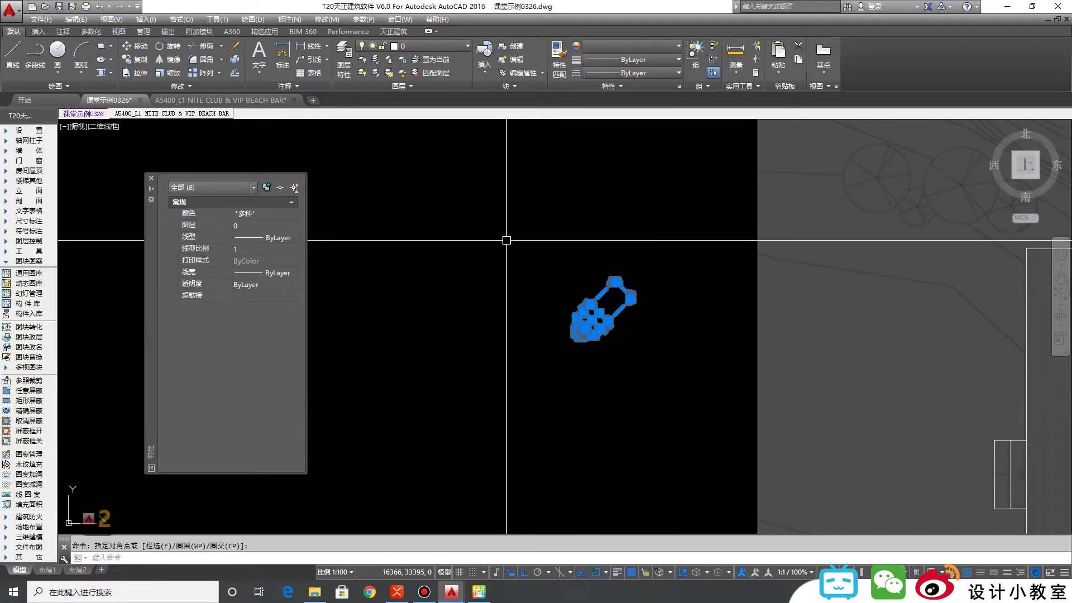
key(2)
Step: Pan around the plan and reselect the lounger to confirm only its pieces remain visible
scroll(623, 331, down, 2)
middle_drag(625, 337, 624, 346)
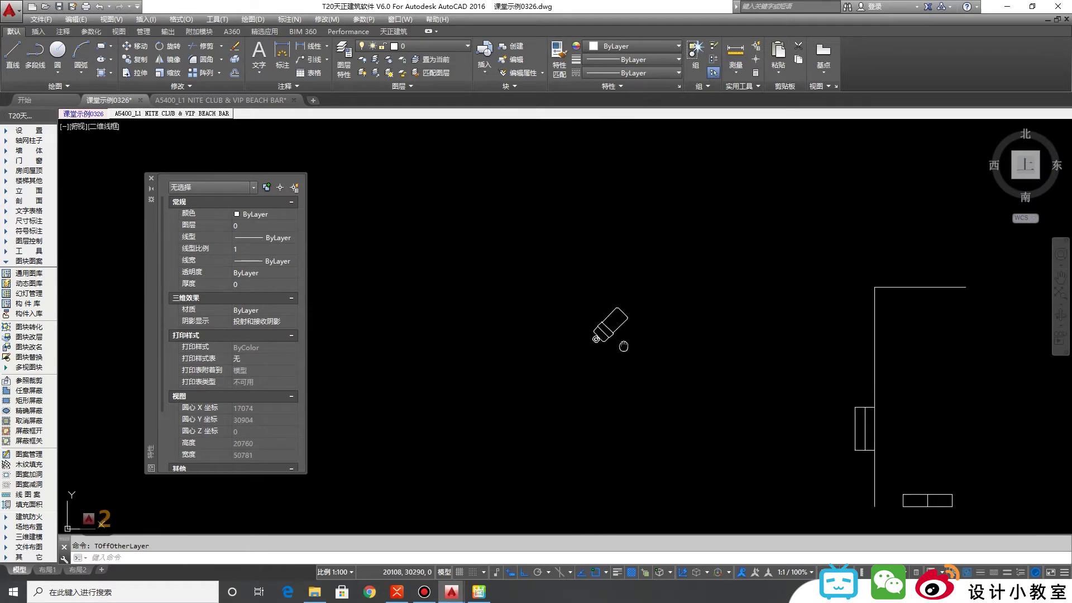
scroll(590, 375, up, 2)
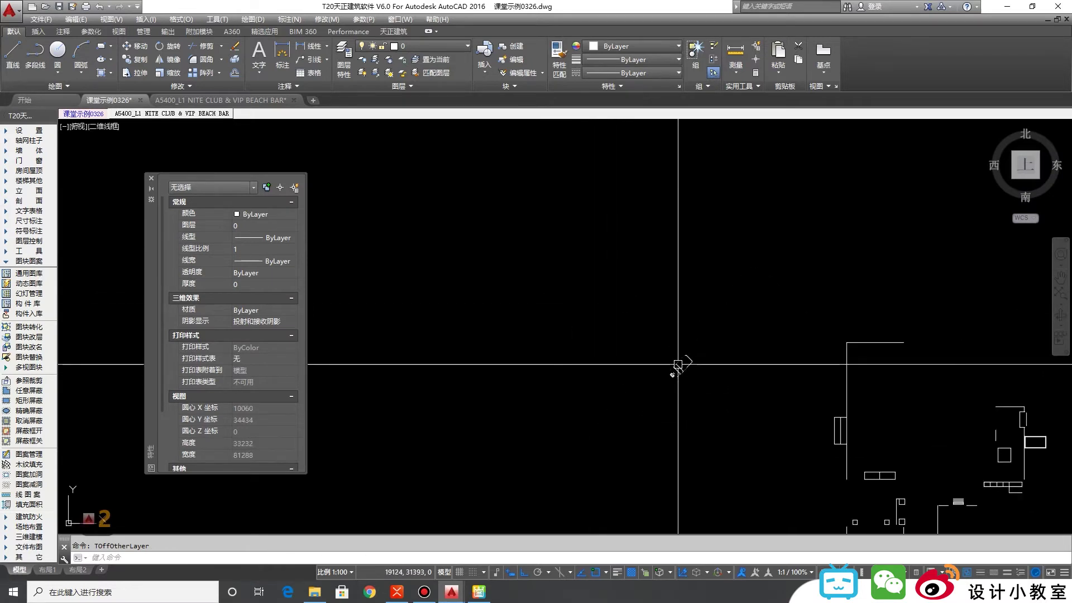
mouse_move(849, 431)
middle_down()
mouse_move(696, 325)
mouse_move(792, 377)
middle_up()
scroll(794, 375, down, 1)
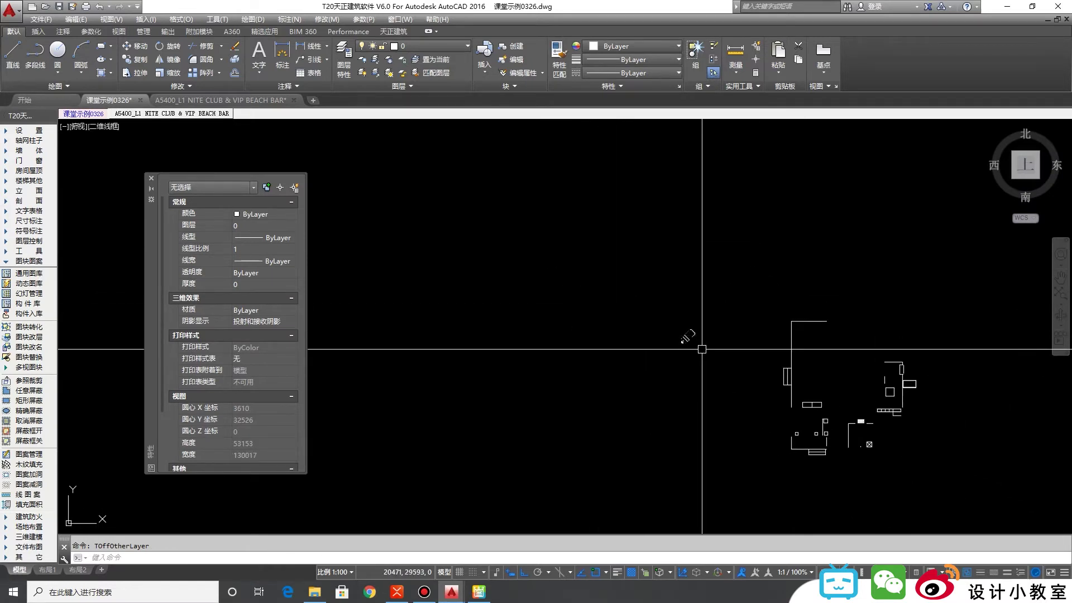
scroll(700, 349, up, 4)
middle_drag(663, 292, 635, 381)
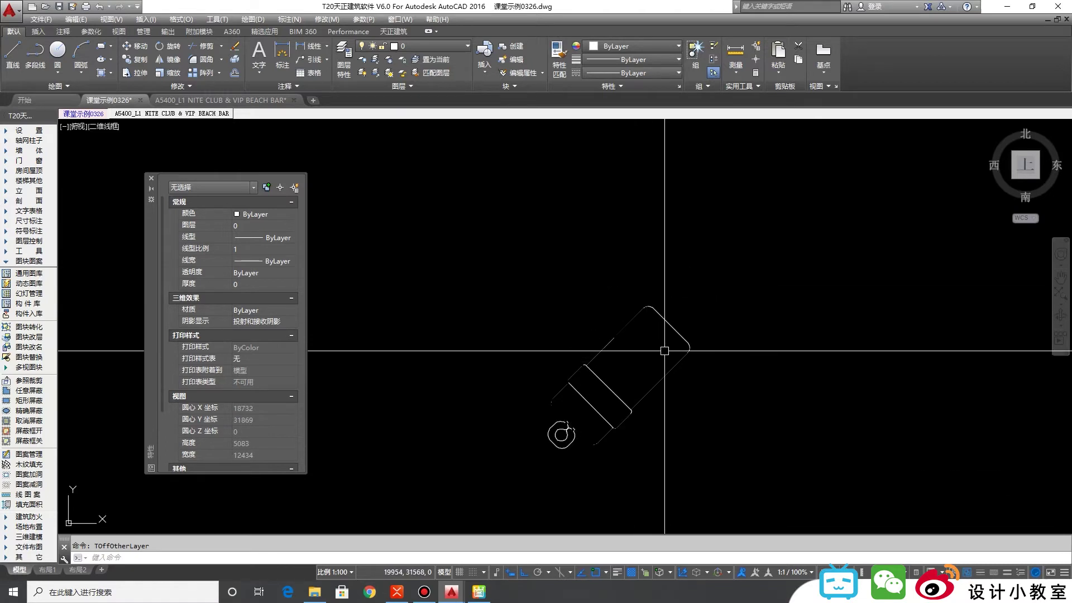
click(710, 386)
click(638, 331)
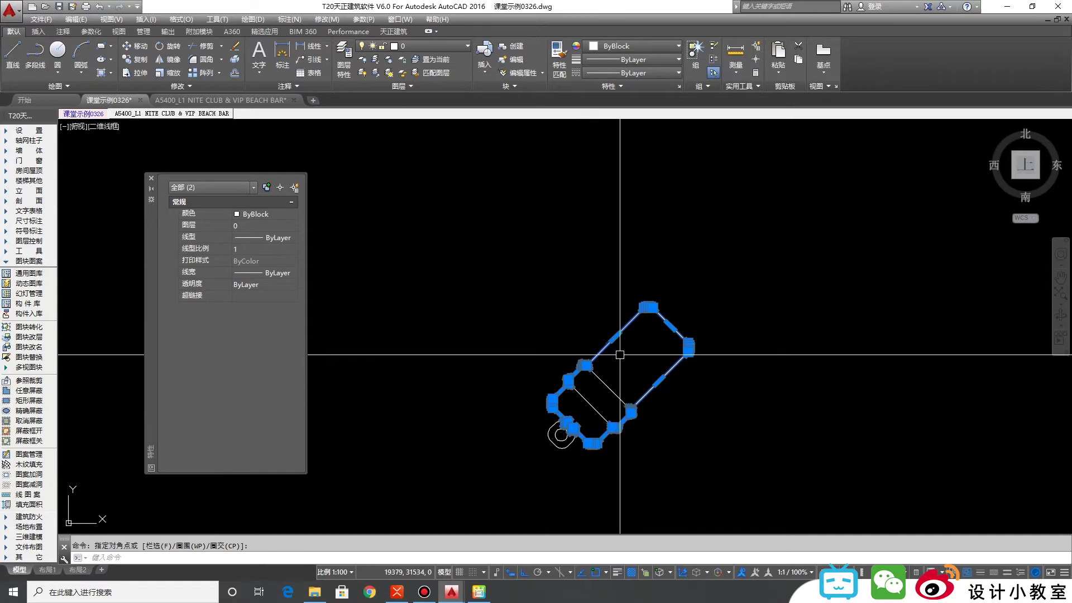
key(Escape)
text(qse)
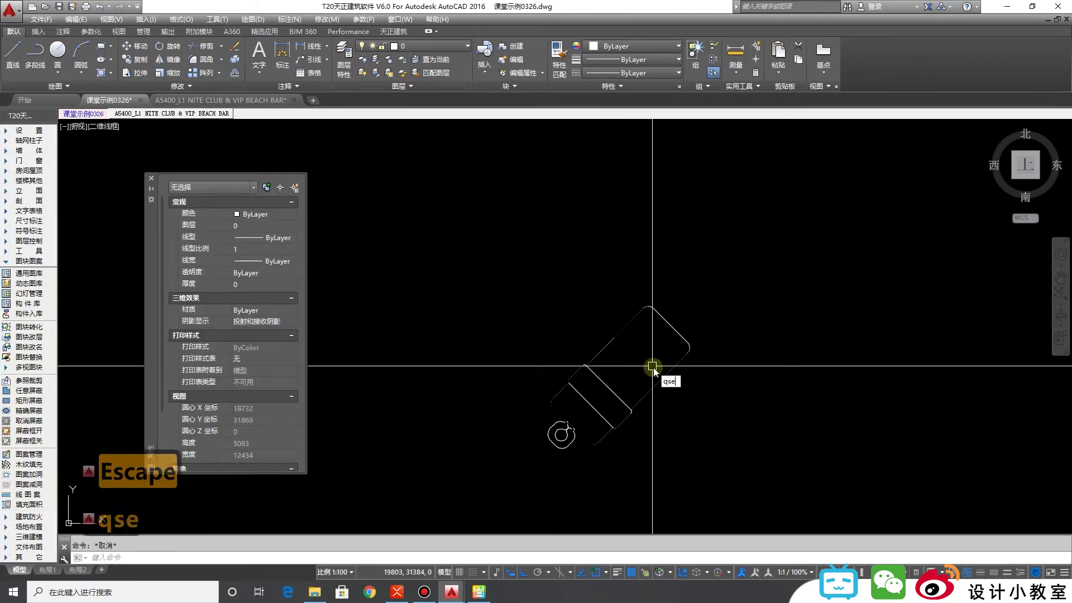
key(Return)
click(781, 250)
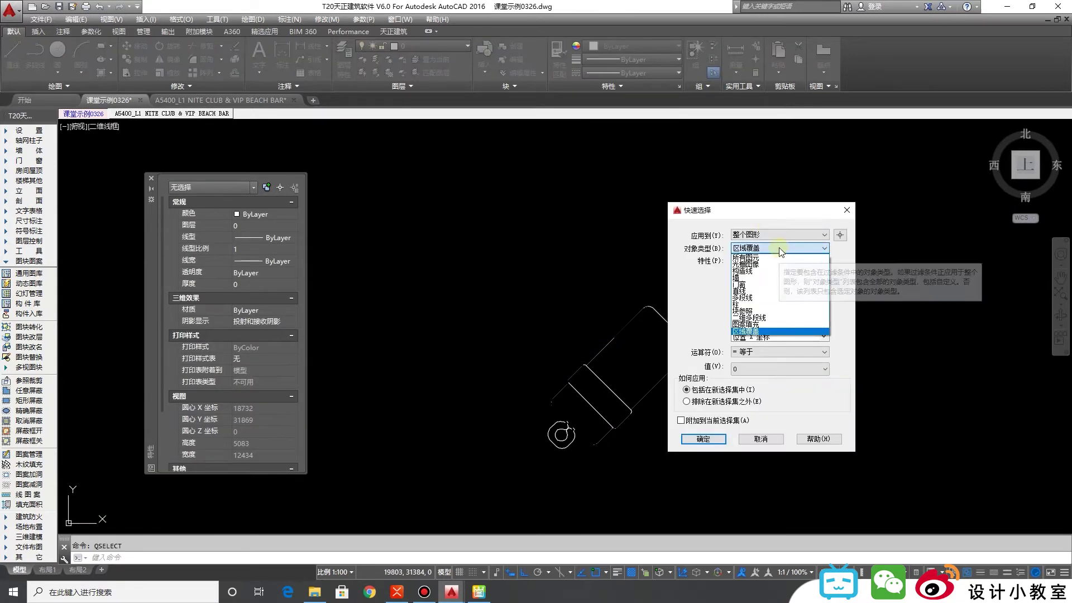
click(782, 250)
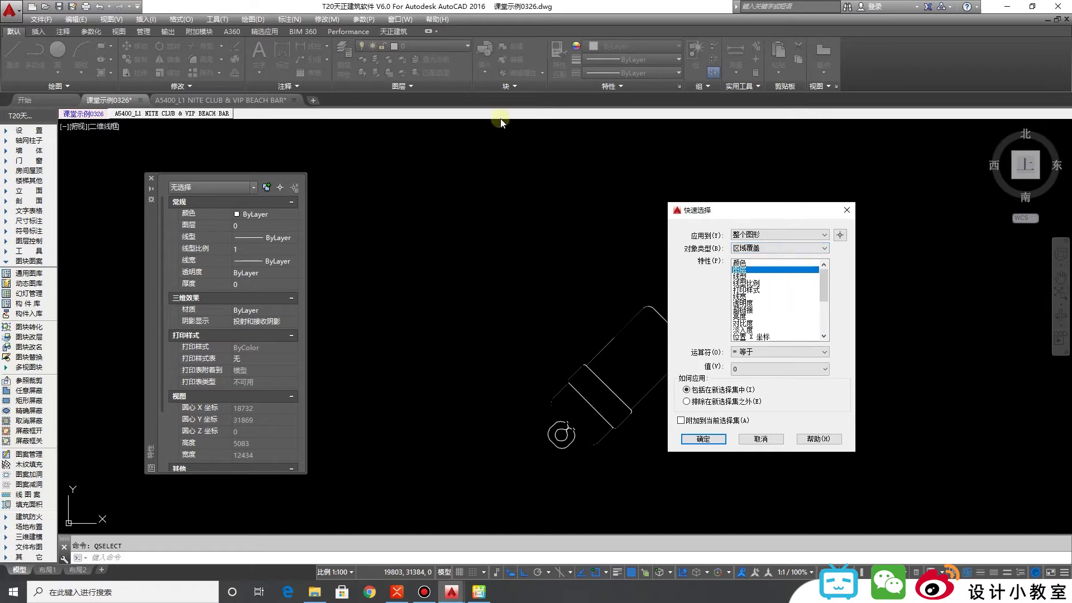
click(700, 438)
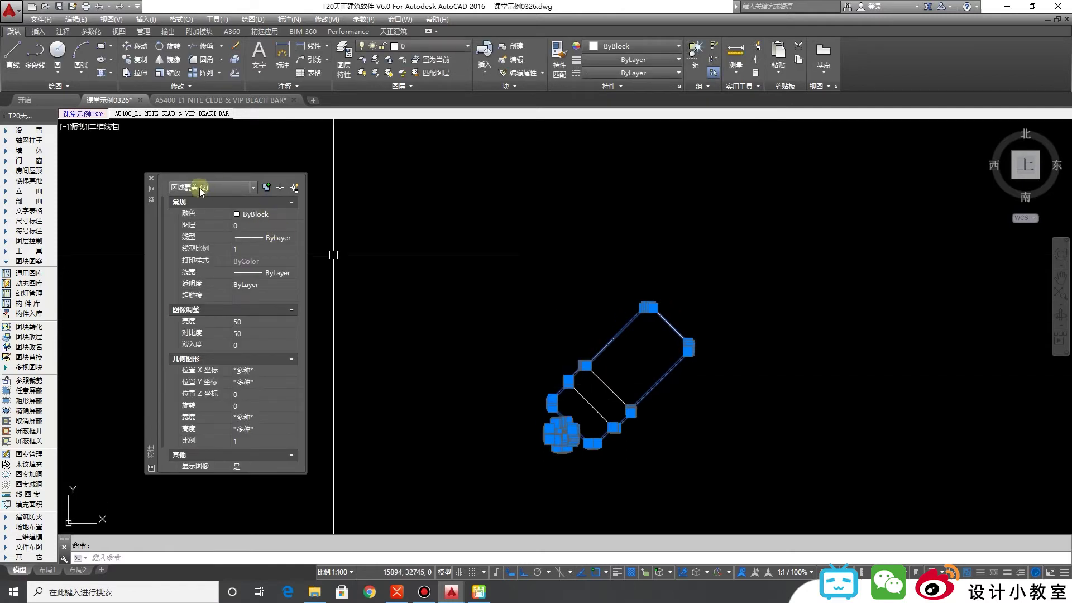
key(Delete)
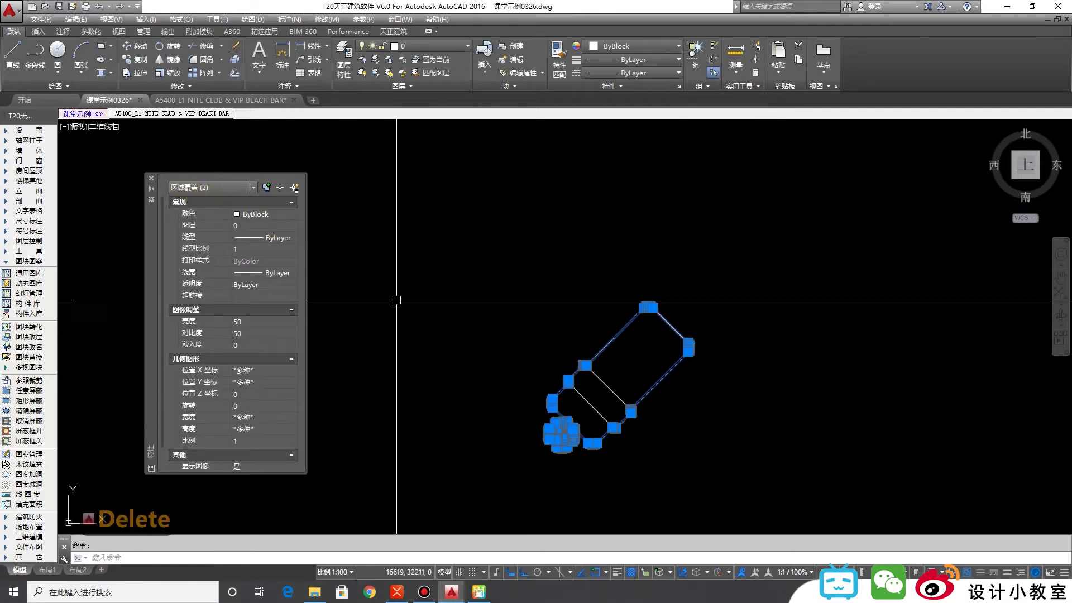
scroll(652, 404, up, 3)
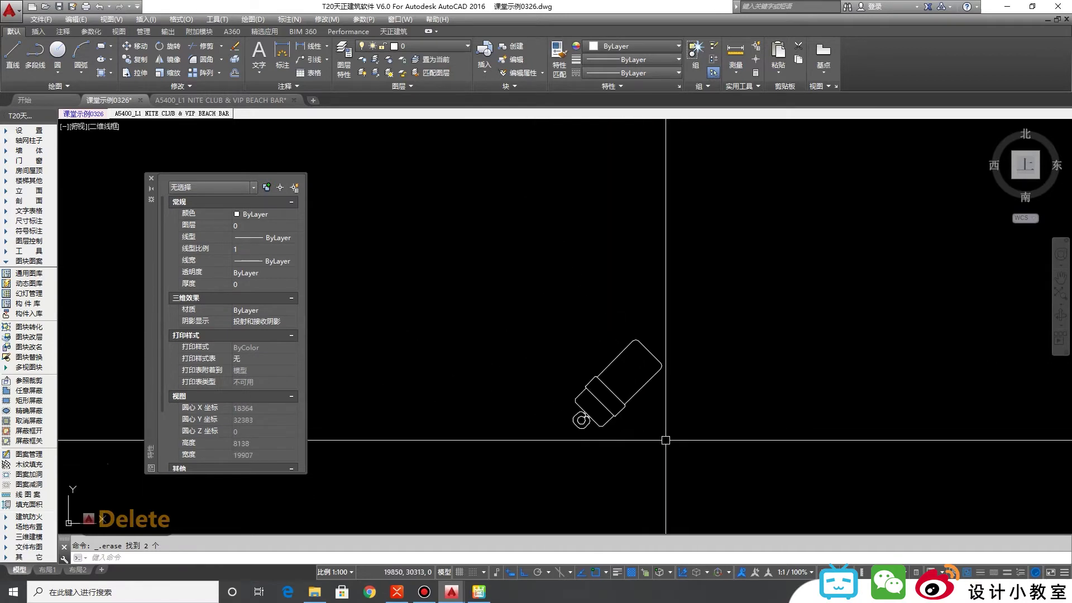
click(801, 531)
click(511, 289)
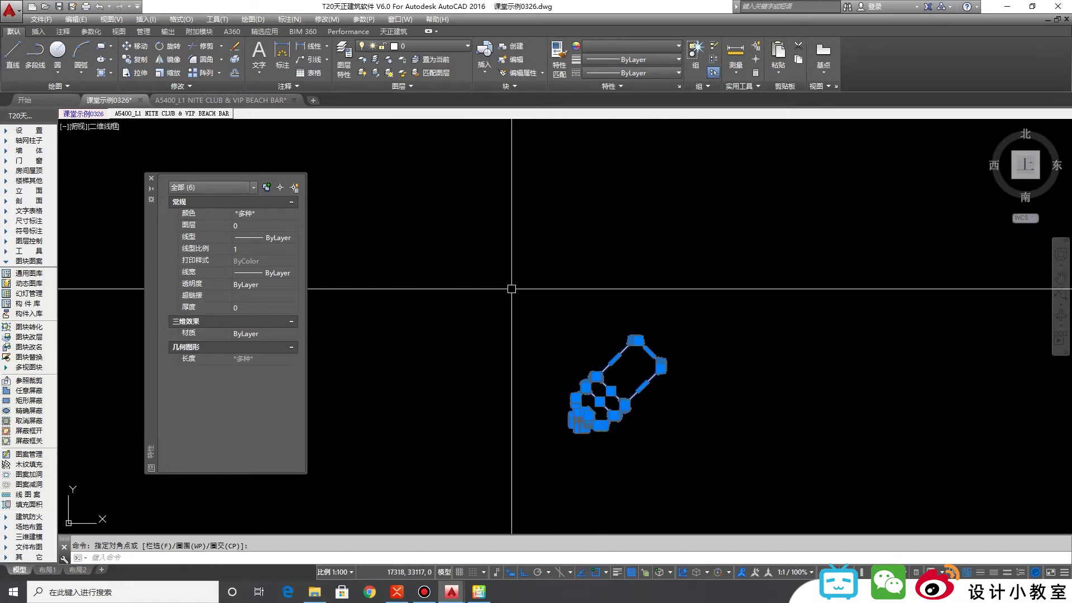
key(Escape)
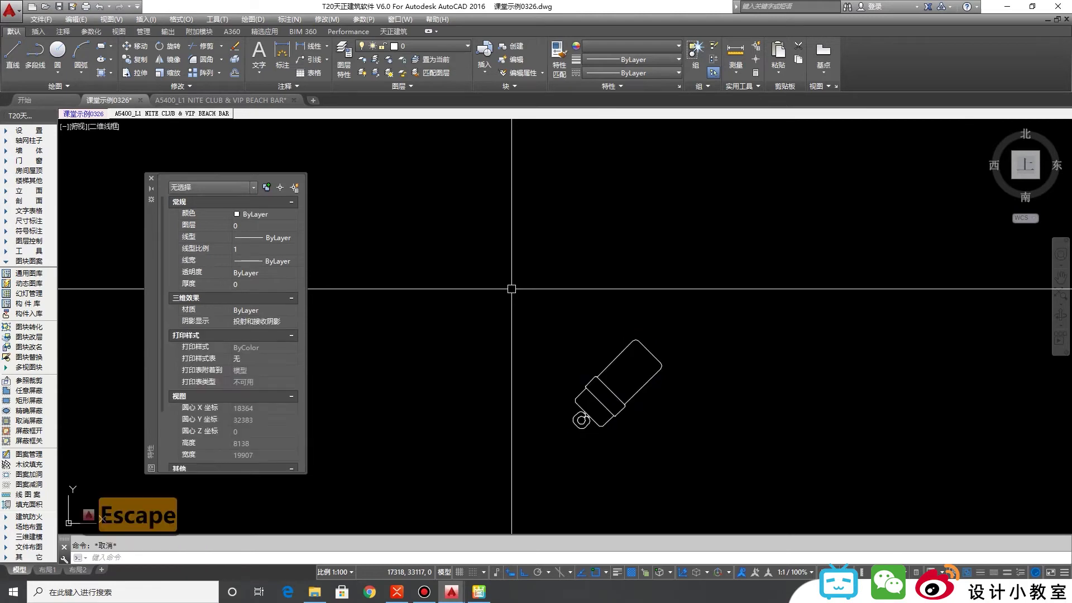
key(ctrl+z)
key(ctrl+z)
key(ctrl+z)
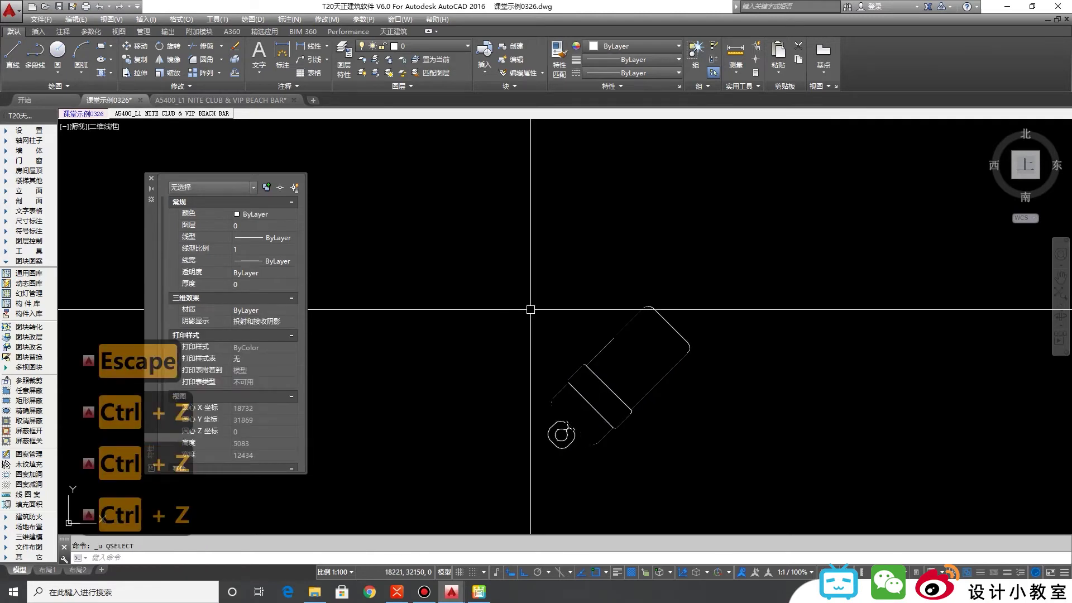
Step: Window-select the lounger pieces, then clear the selection
click(611, 390)
key(Escape)
scroll(650, 354, down, 4)
click(703, 403)
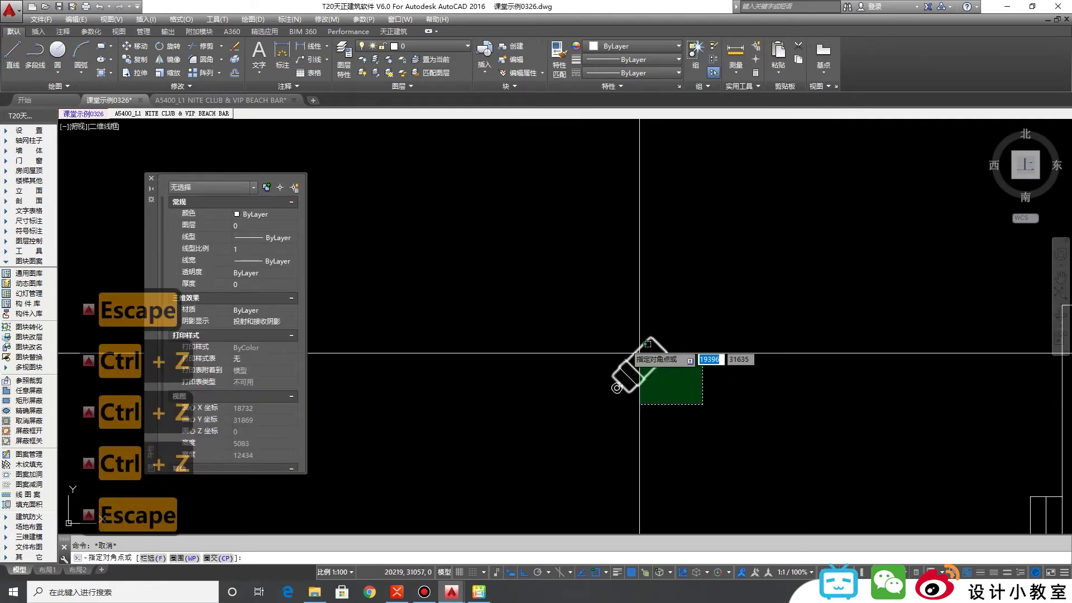
click(636, 353)
scroll(651, 305, up, 4)
key(Escape)
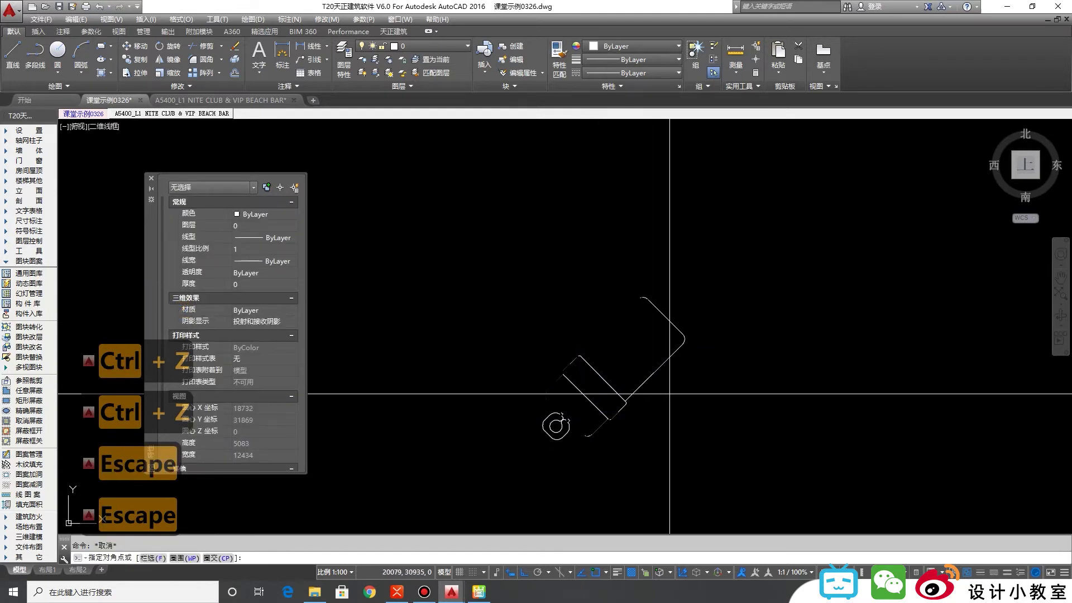
click(642, 360)
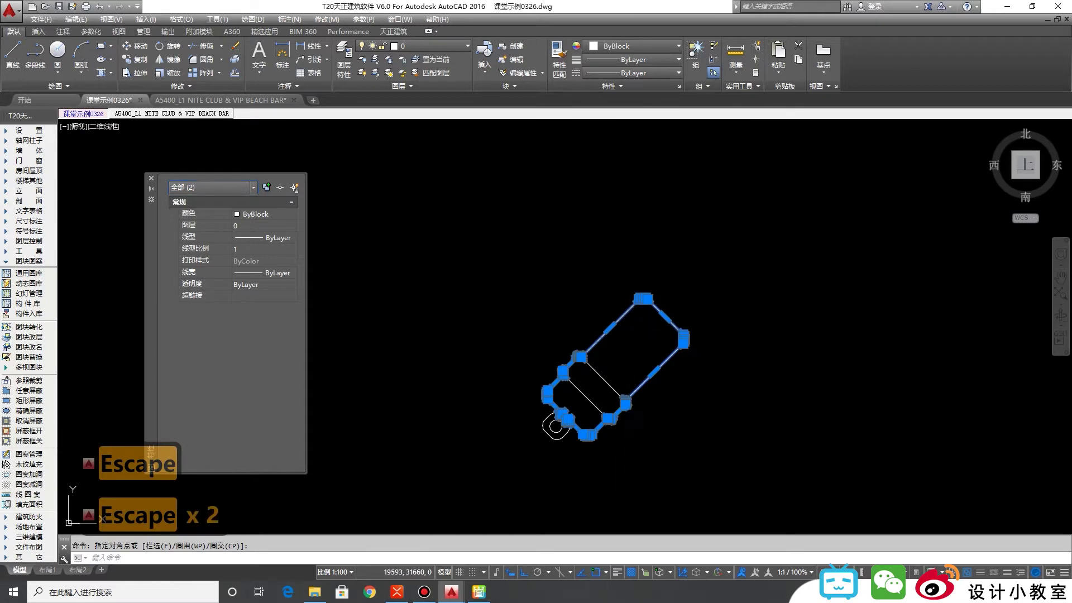
key(Escape)
Step: Window-select the lounger again to confirm it still has eight objects
text(qse)
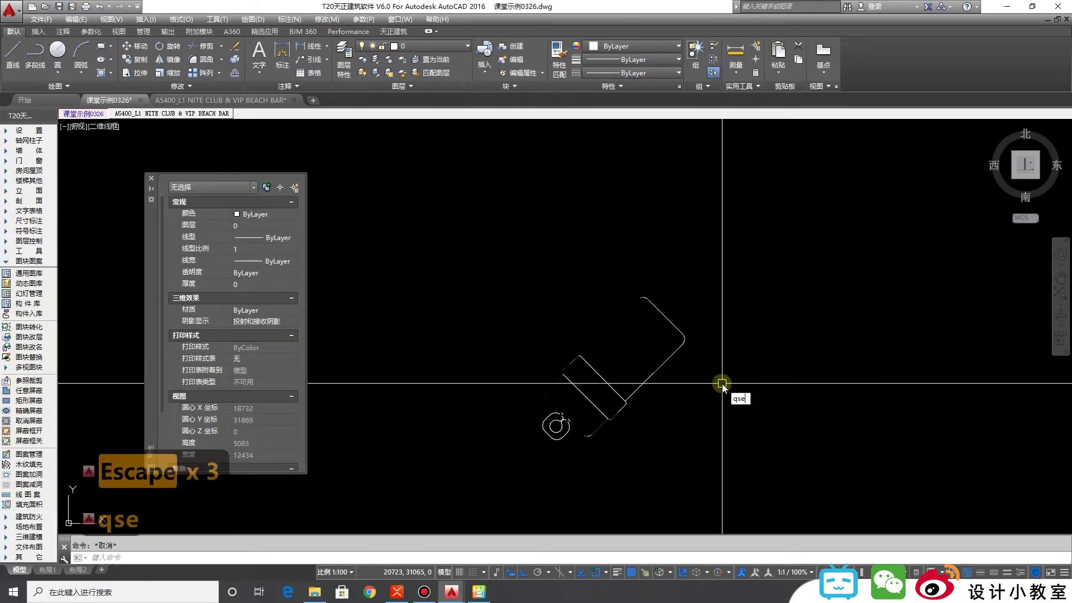
key(Escape)
click(731, 478)
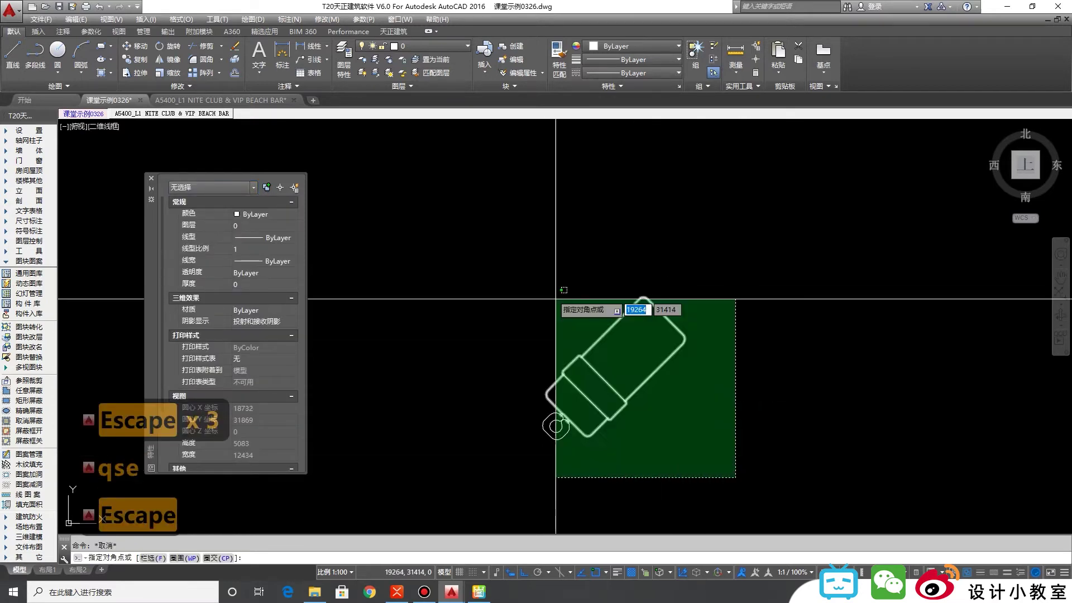
click(554, 296)
key(Escape)
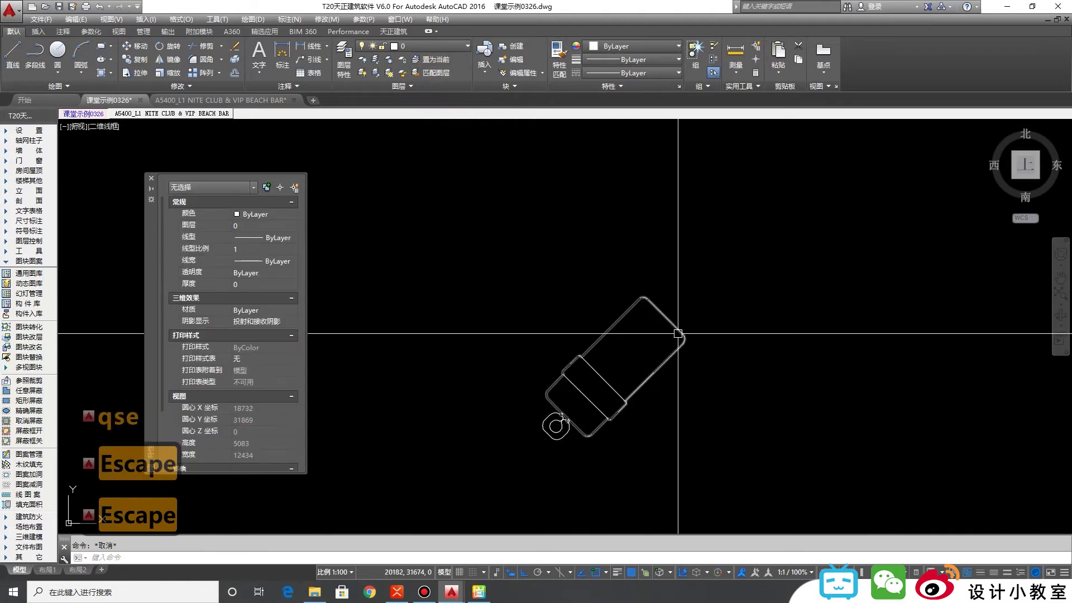
text(qw)
key(Escape)
key(Escape)
Step: Use Quick Select (QSE) to pick the two Wipeout objects and delete them
text(qse)
key(Return)
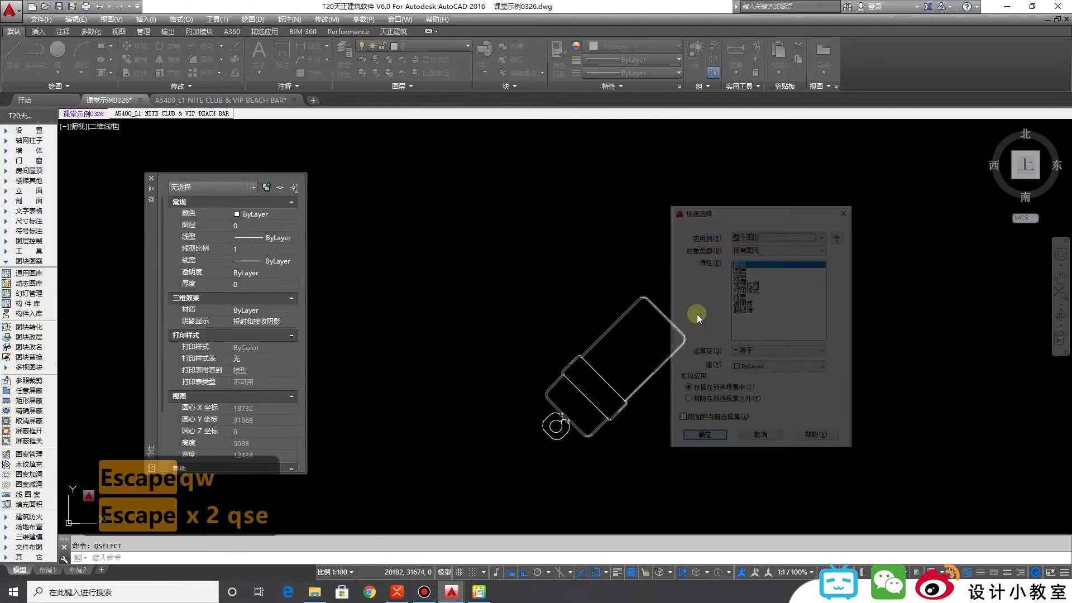
drag(779, 213, 869, 253)
click(867, 288)
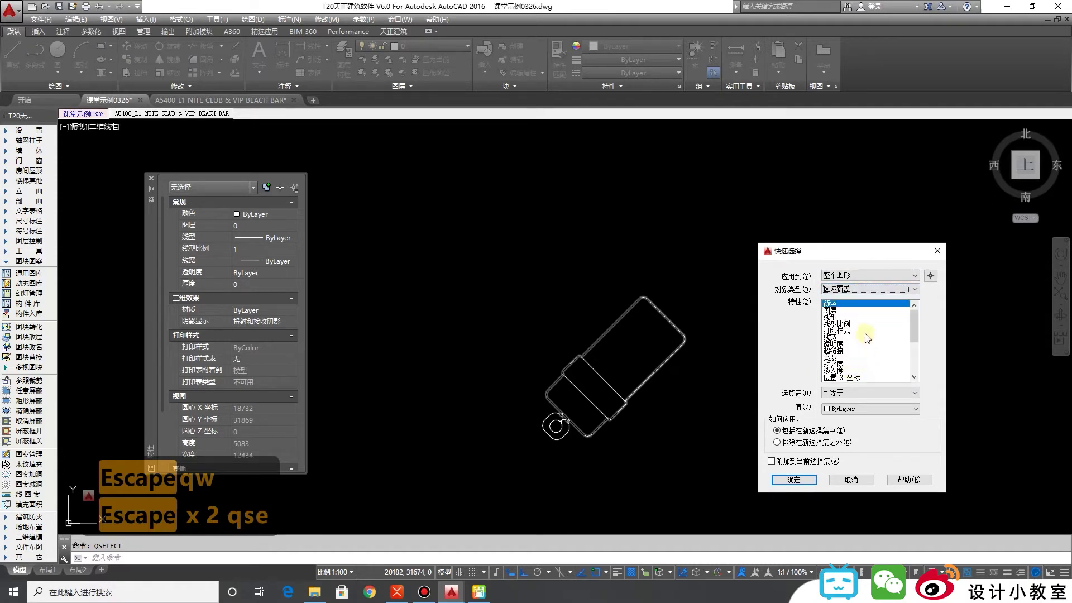
click(840, 310)
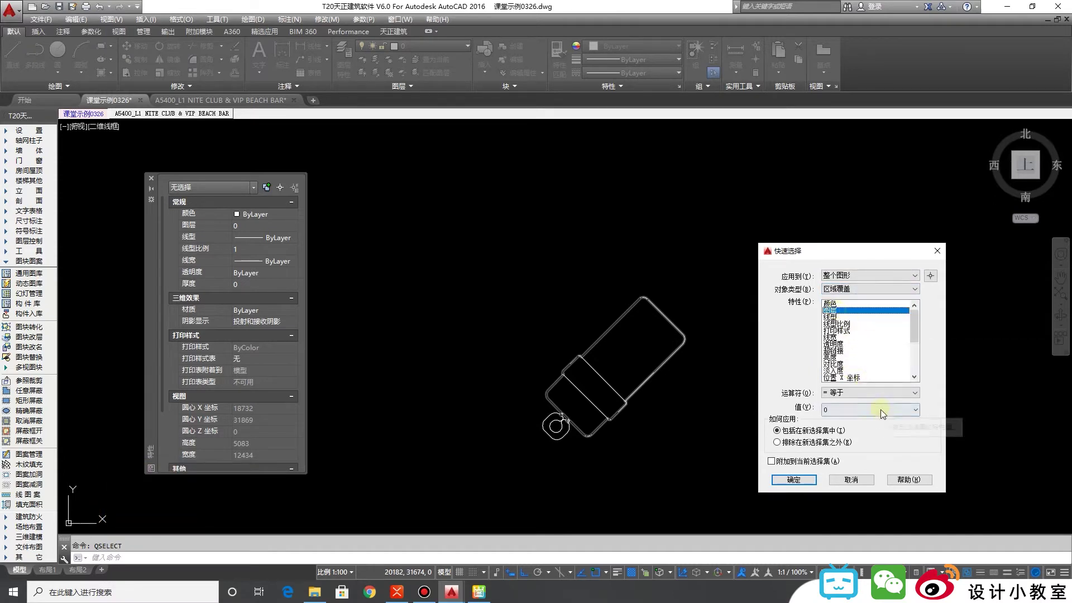
click(794, 479)
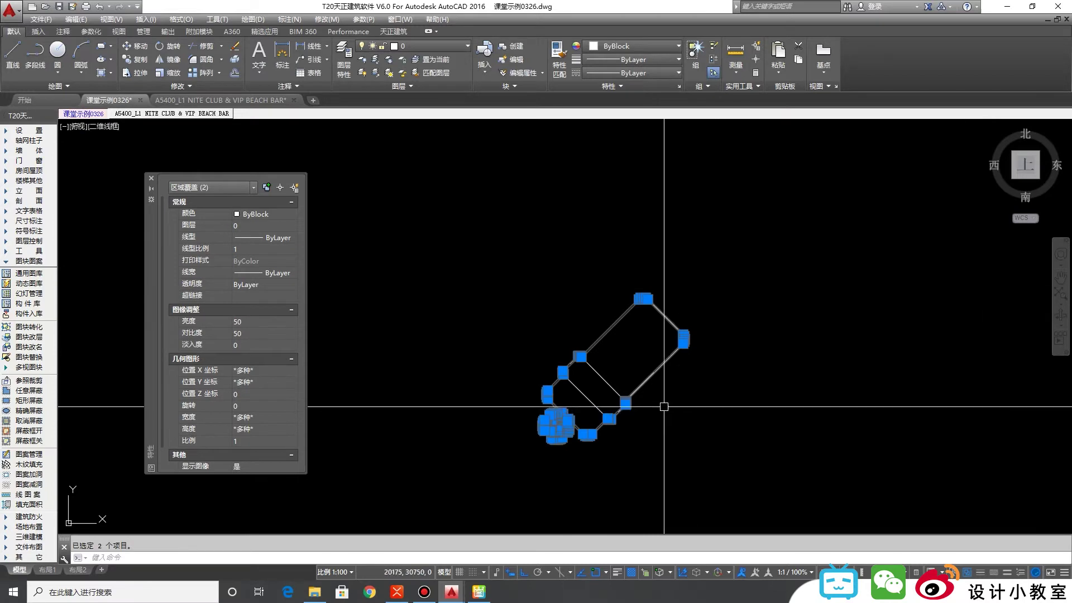
key(Delete)
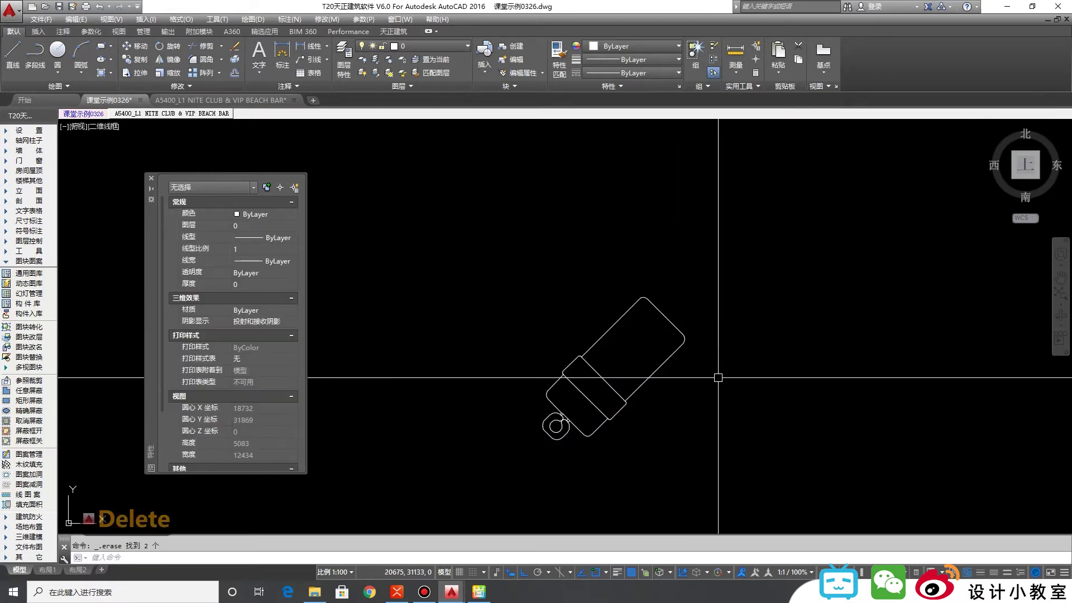
Step: Window-select the lounger to confirm six parts remain
scroll(642, 369, down, 2)
key(Escape)
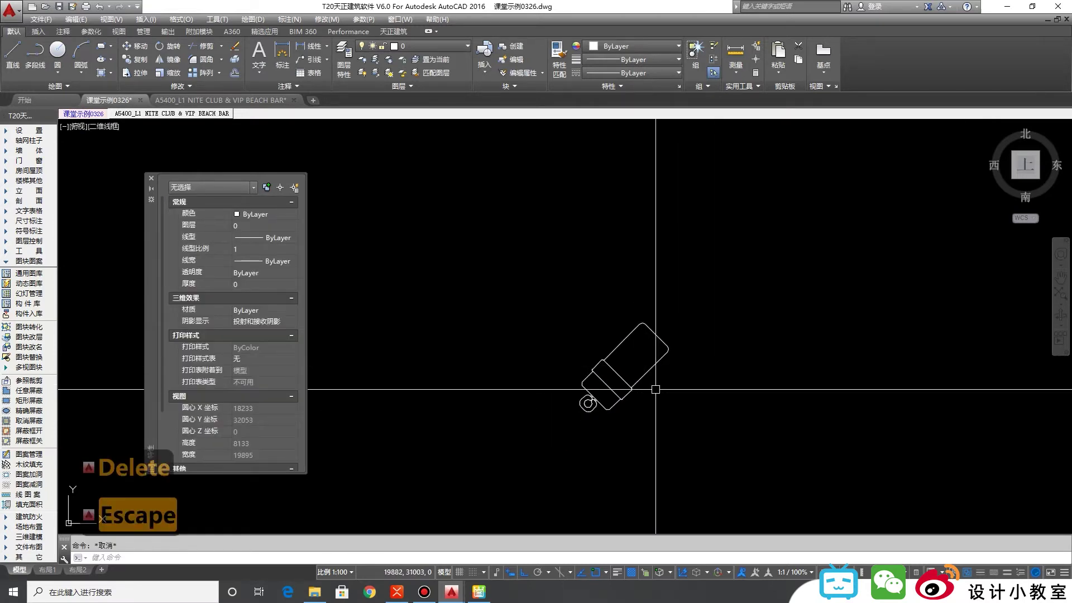
click(730, 429)
click(545, 283)
key(Escape)
click(742, 438)
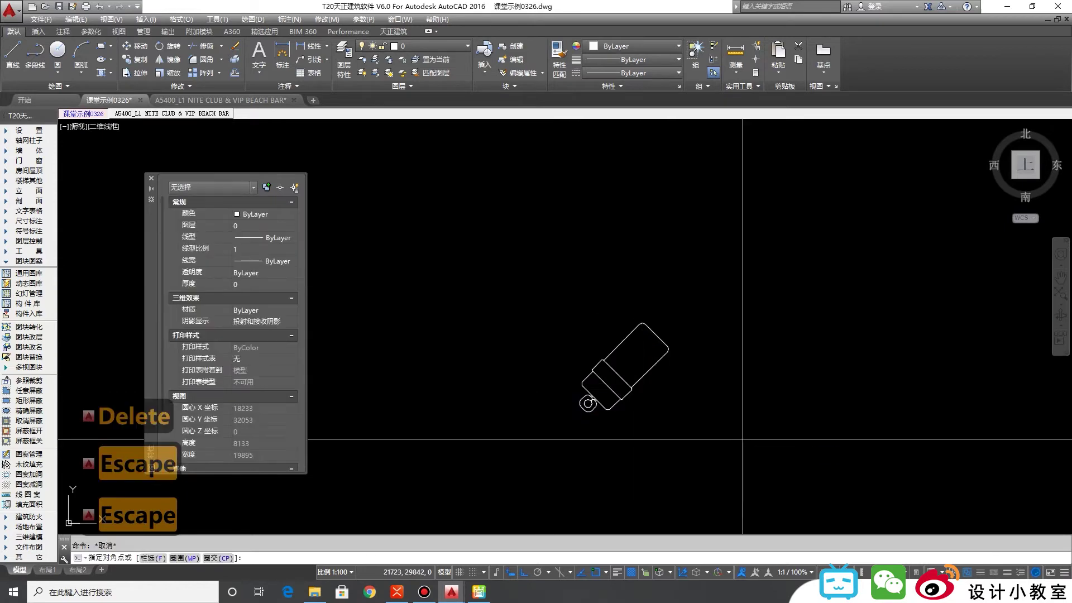
click(508, 287)
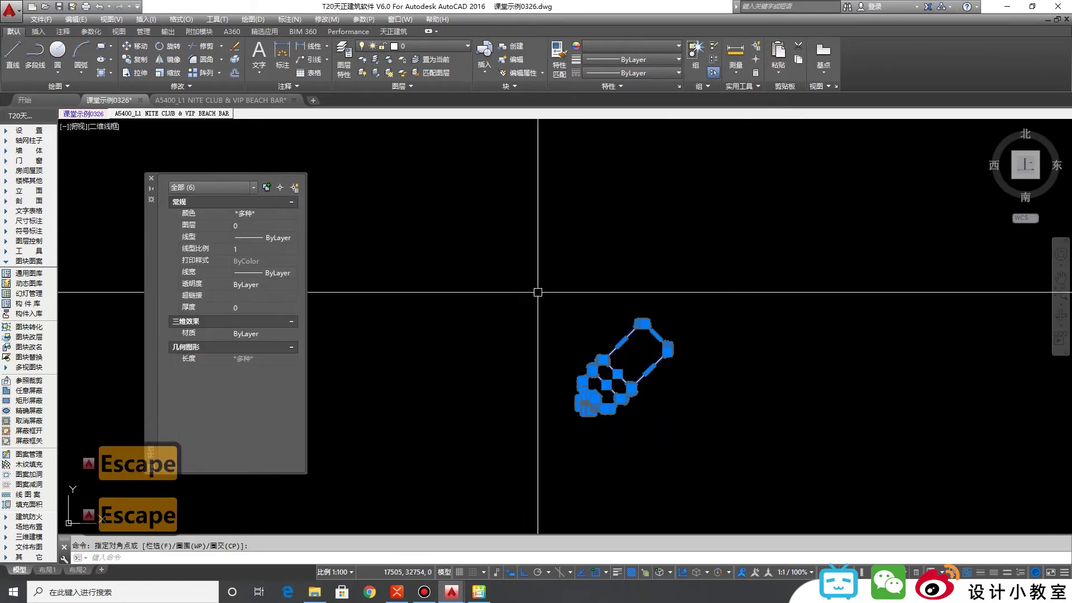
click(251, 106)
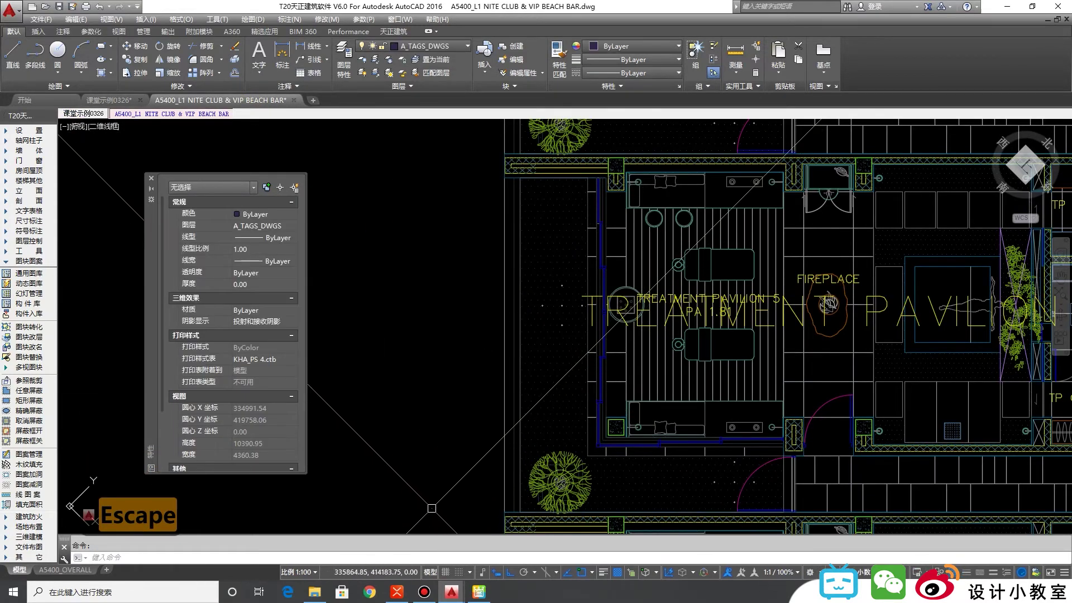
key(Escape)
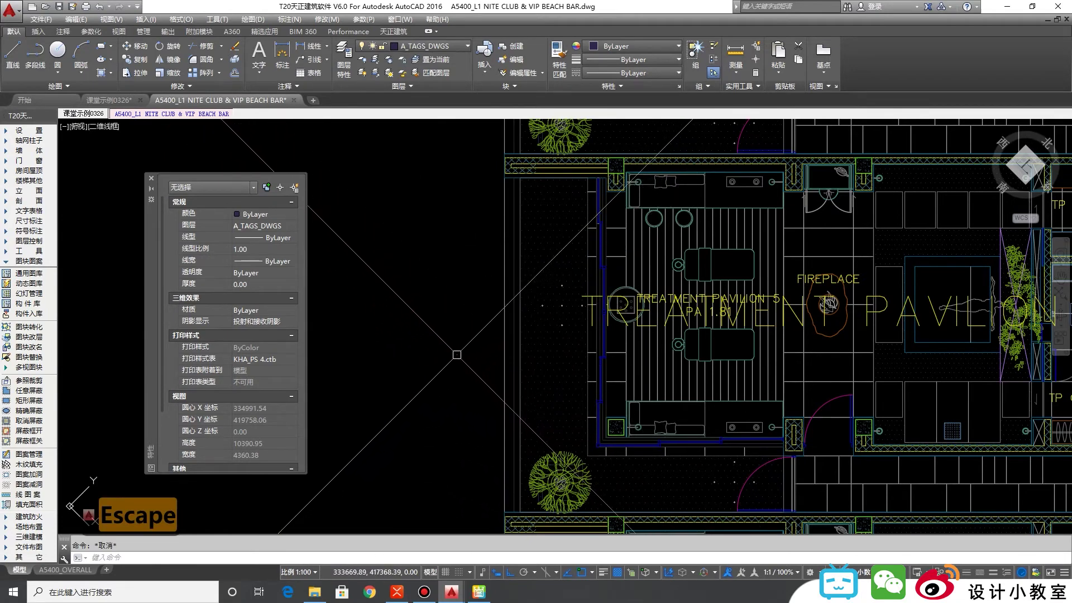
click(123, 101)
click(777, 460)
click(569, 311)
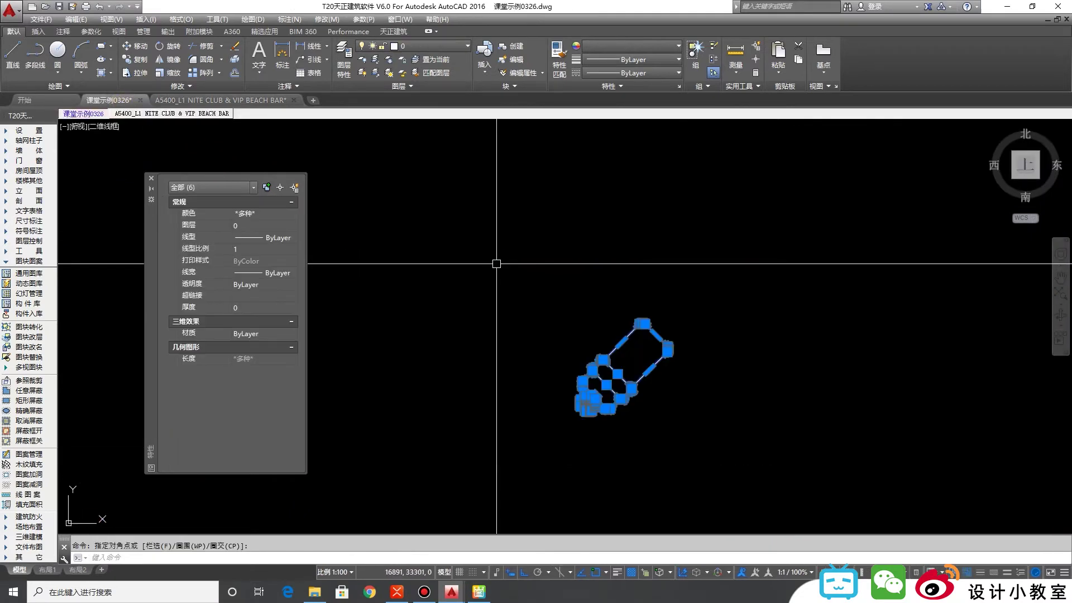
Step: Rotate the selected lounger 45 degrees with RO so it stands upright
text(R)
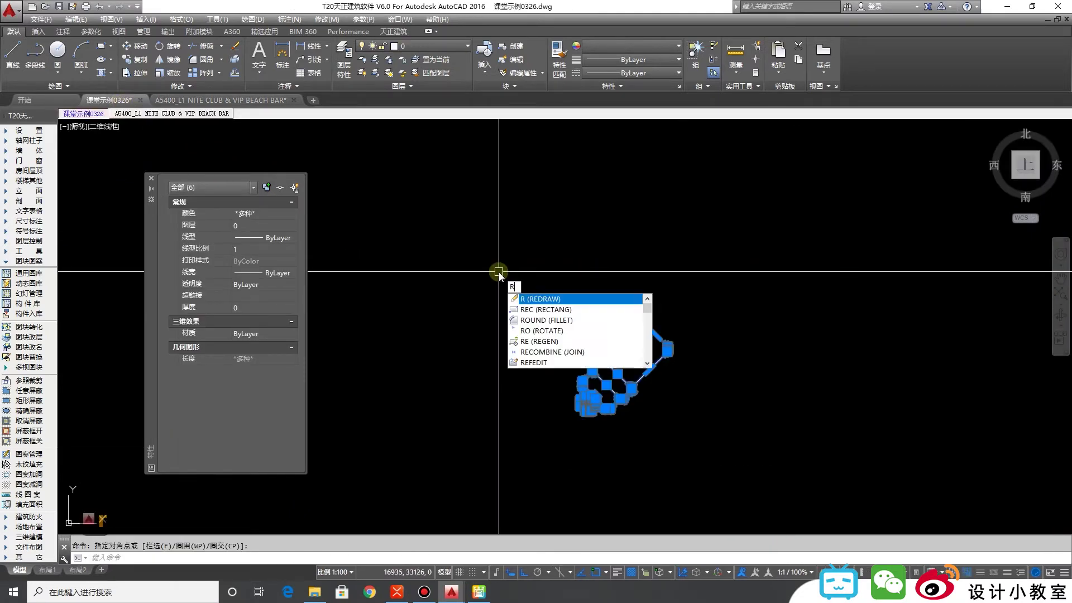
text(O)
key(space)
click(556, 378)
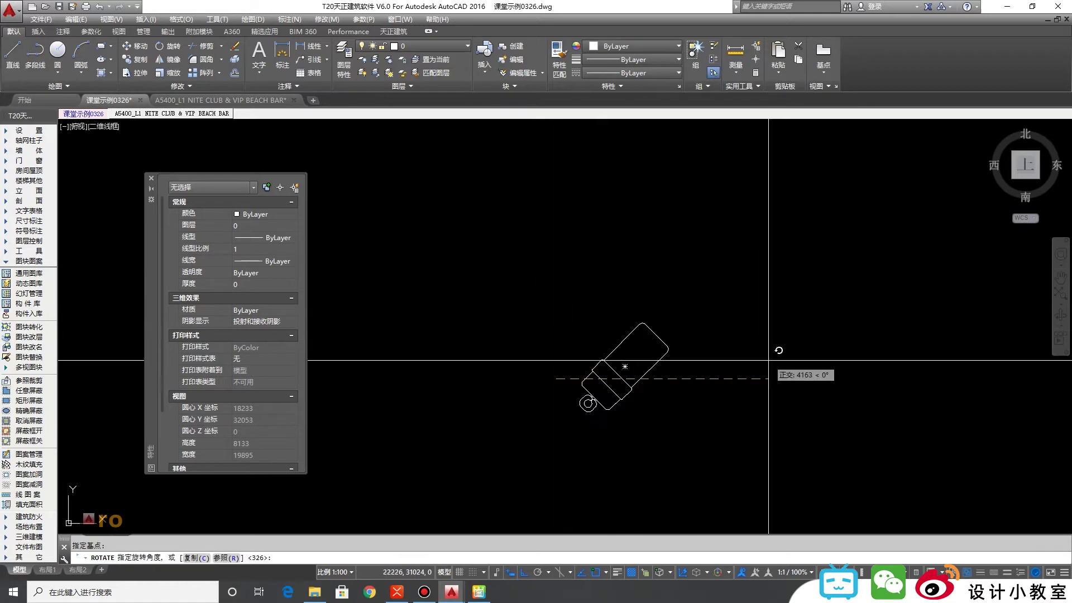
text(45)
key(Return)
key(Escape)
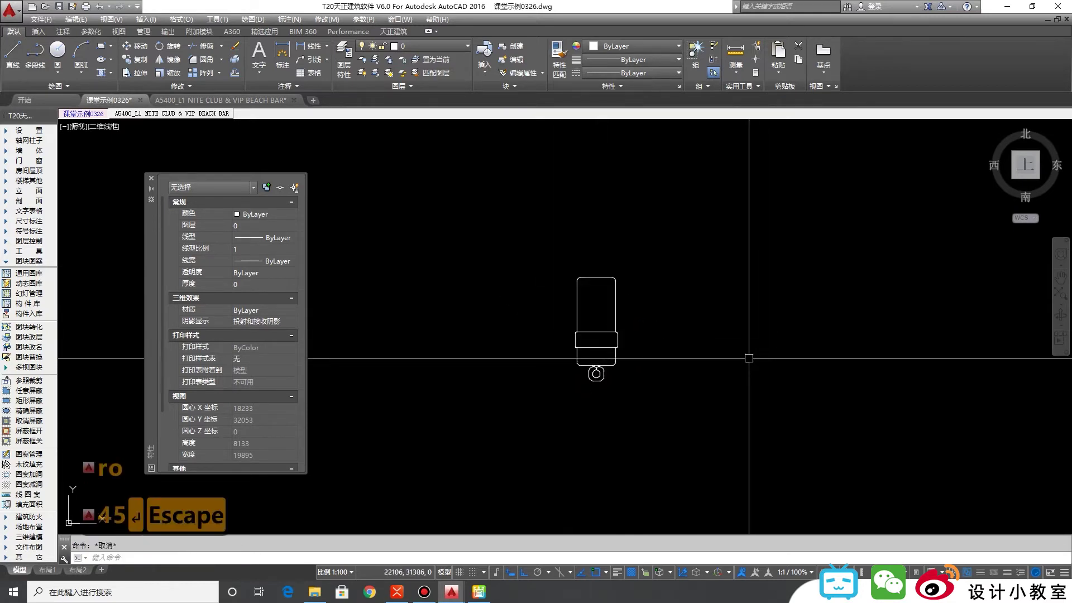
Step: Window-select the six lounger pieces and make them a block named sofa
click(694, 436)
click(545, 283)
click(498, 183)
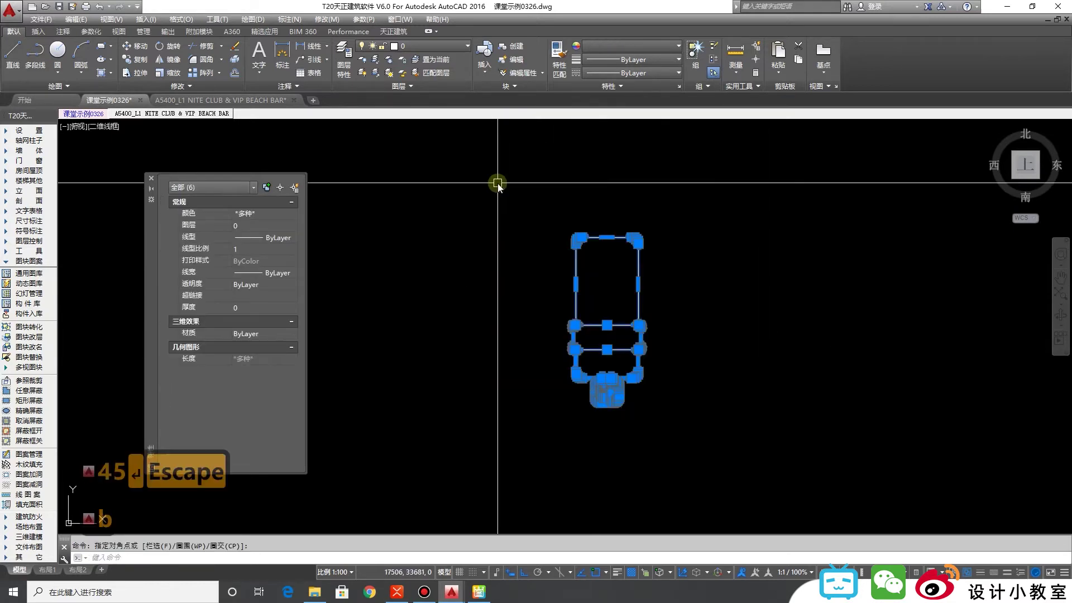
text(b)
key(space)
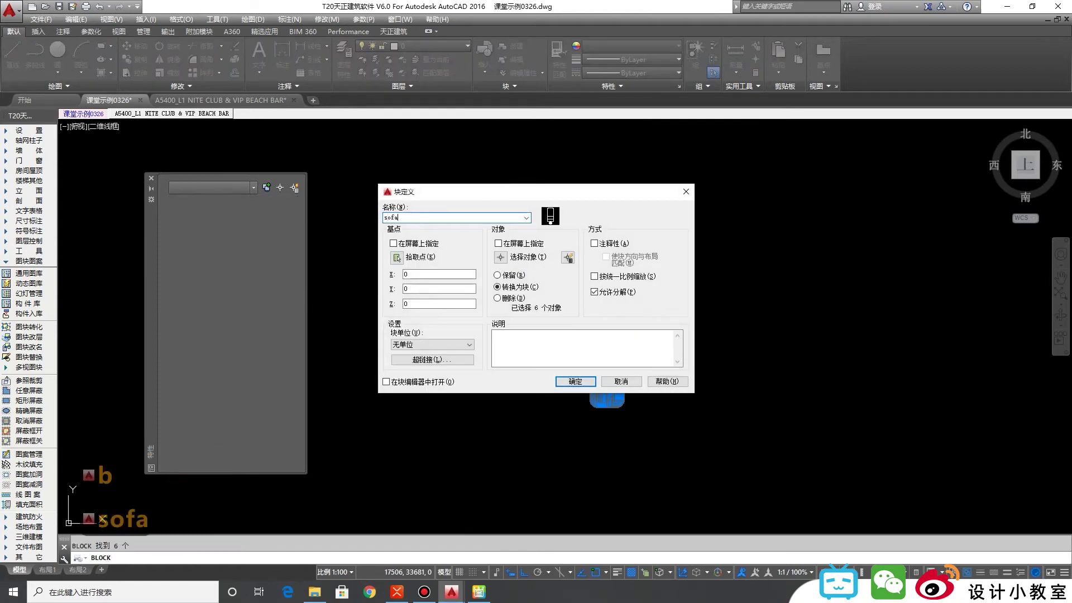
text(sofa)
key(Return)
key(Escape)
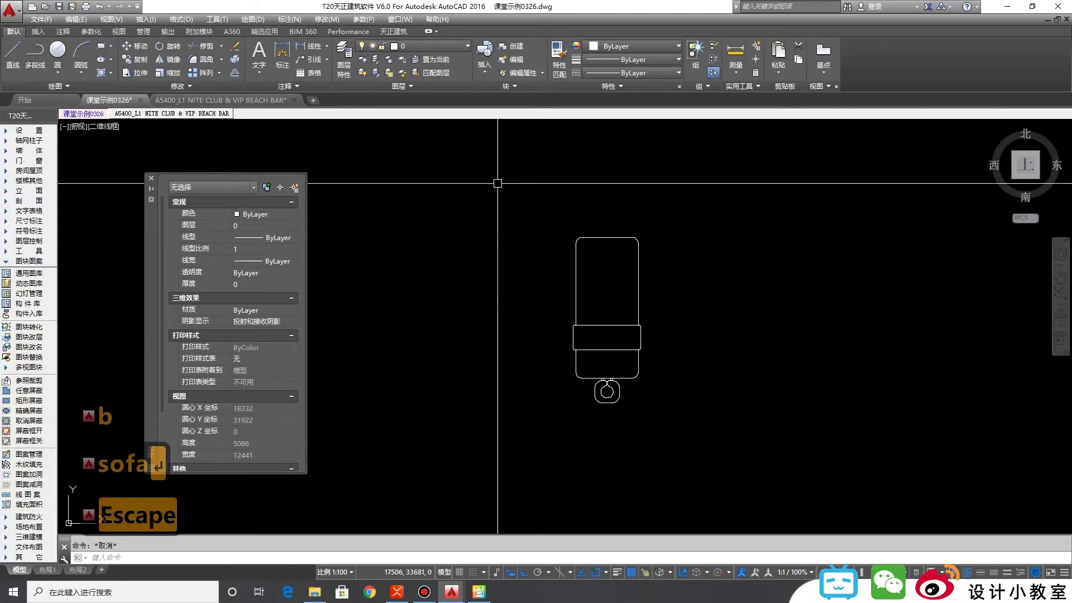
Step: Select the new sofa block and zoom around it to check it
click(680, 349)
click(600, 291)
scroll(605, 322, down, 5)
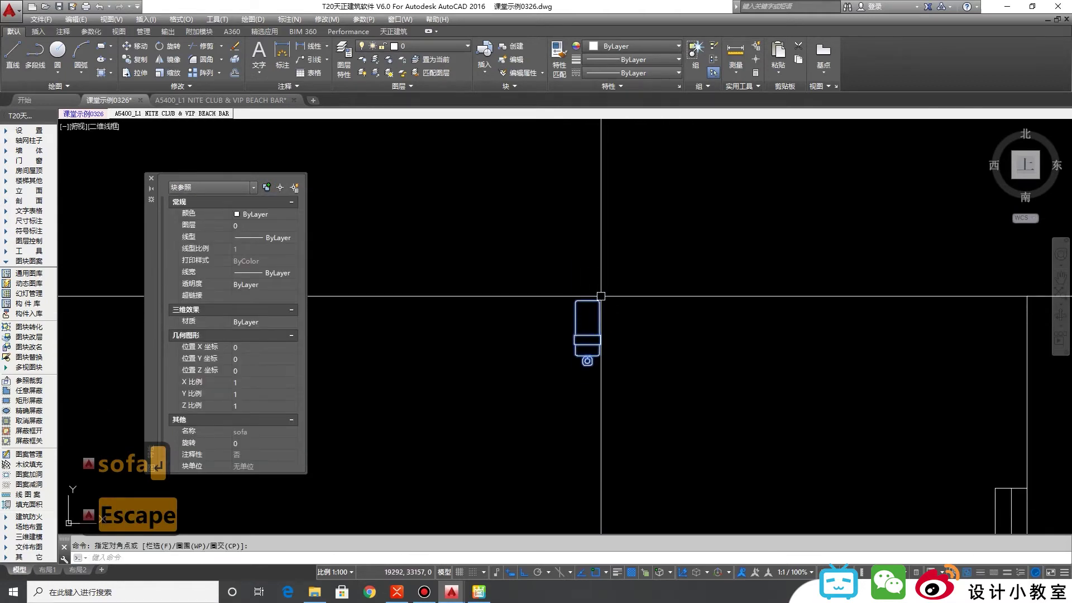
scroll(598, 299, down, 4)
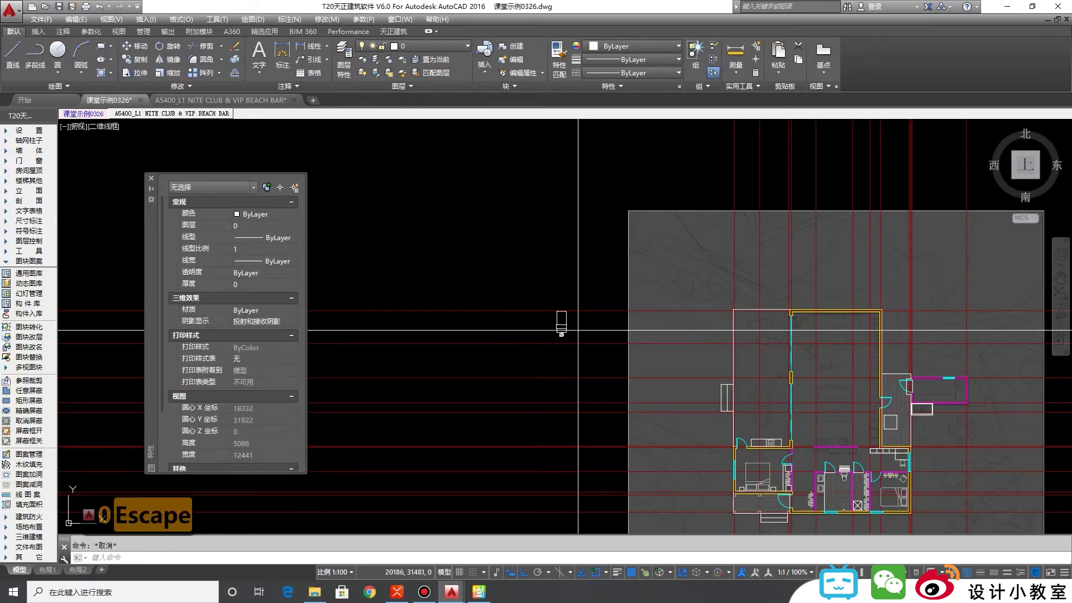
scroll(792, 365, up, 2)
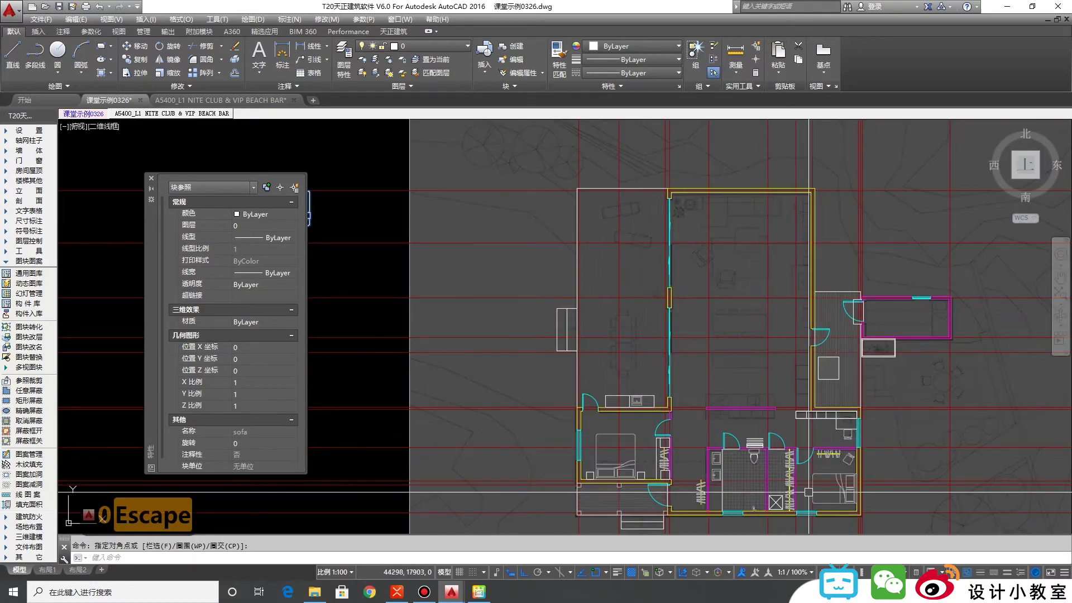
scroll(793, 483, up, 4)
click(916, 417)
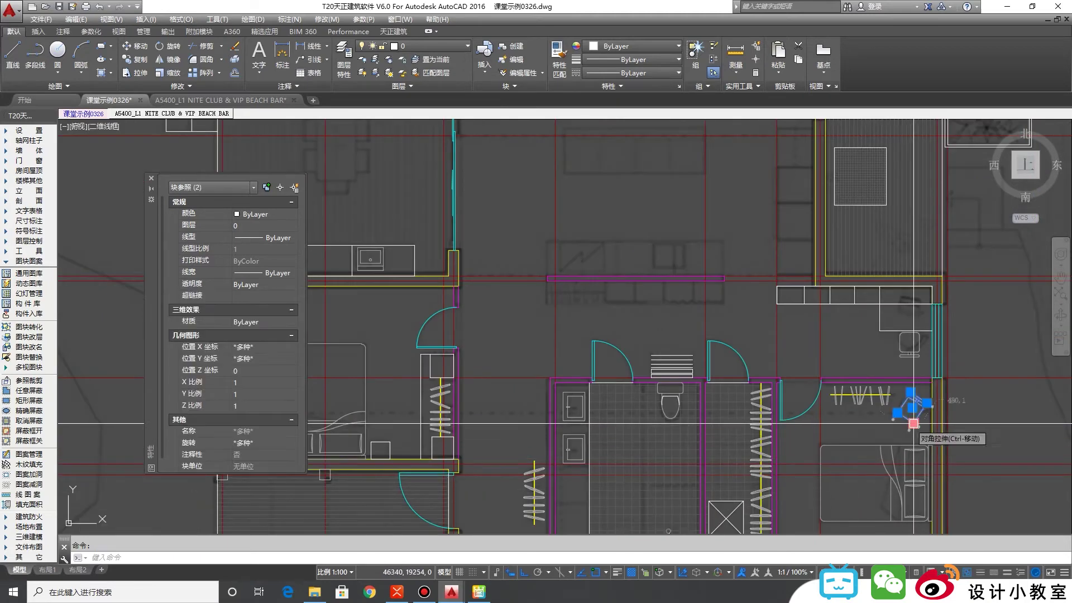
key(Escape)
scroll(902, 420, up, 6)
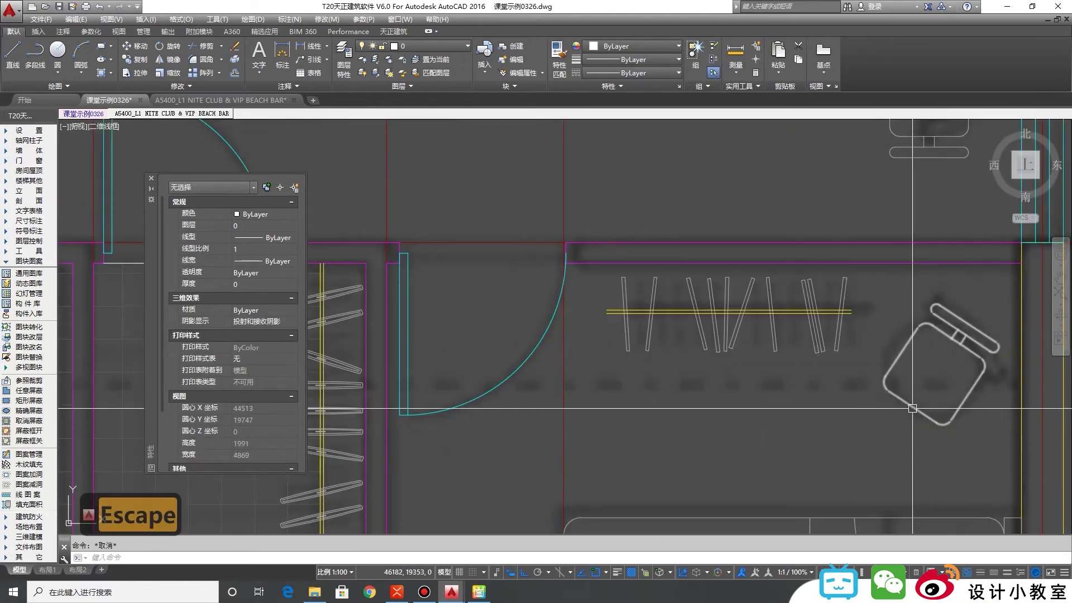
click(911, 408)
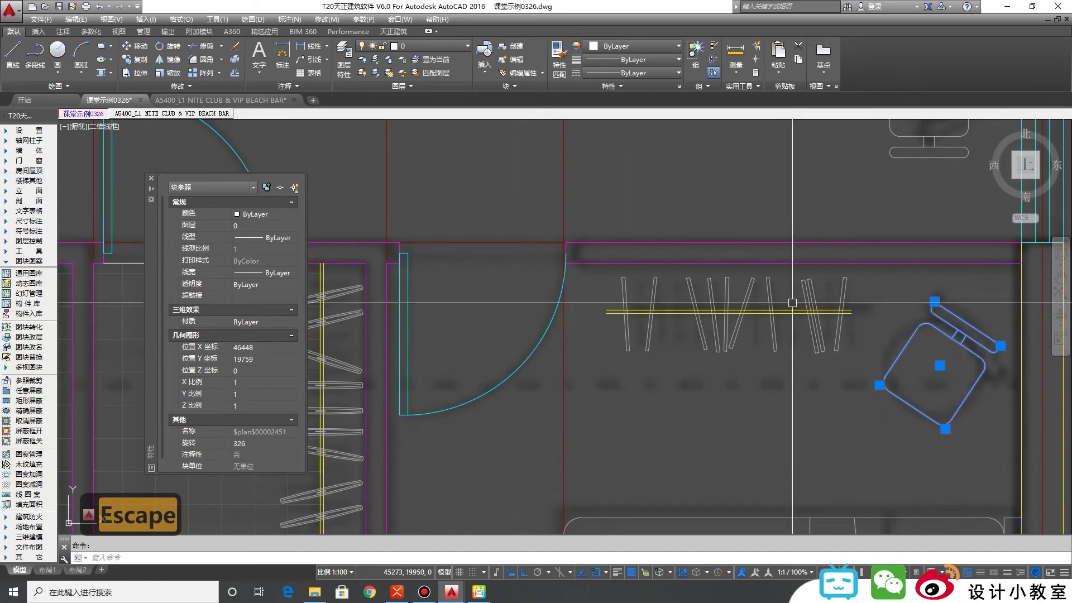
scroll(898, 354, down, 3)
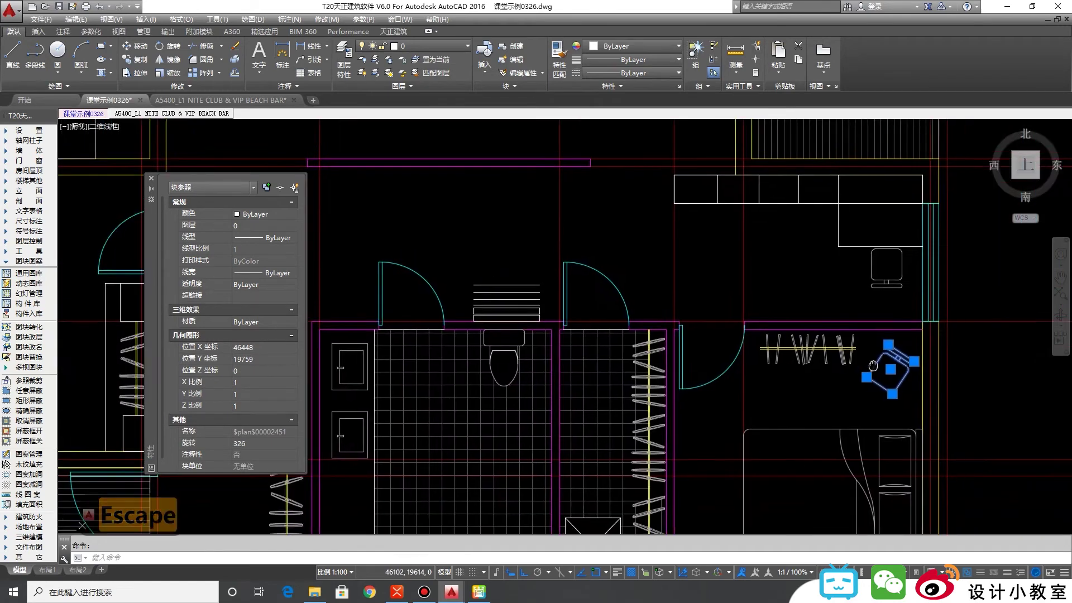
scroll(859, 385, up, 3)
scroll(834, 383, down, 2)
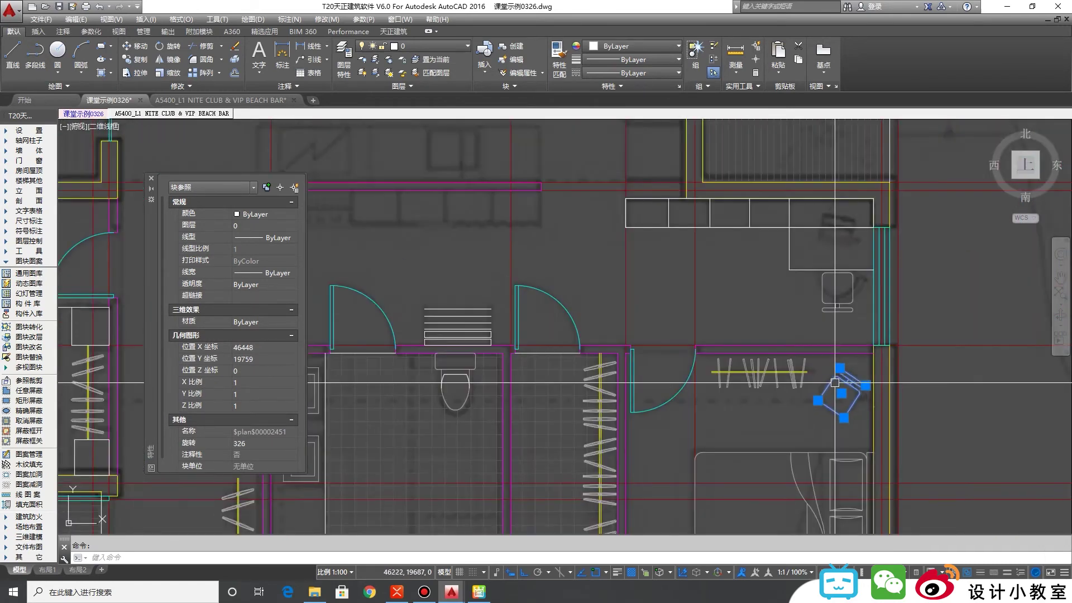
text(cc)
key(space)
click(840, 384)
scroll(891, 391, down, 10)
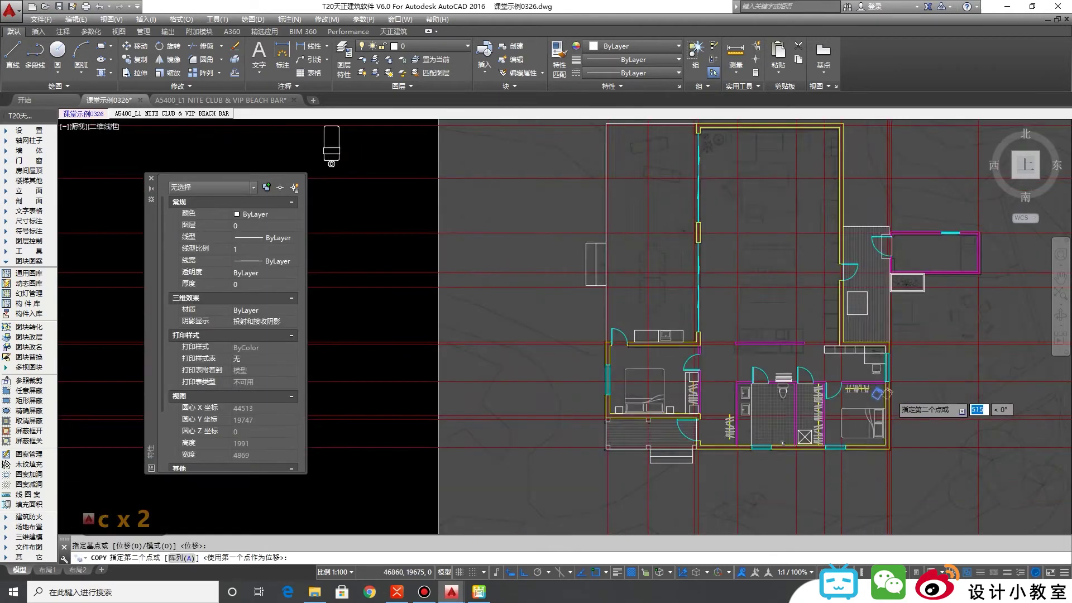
scroll(702, 384, up, 8)
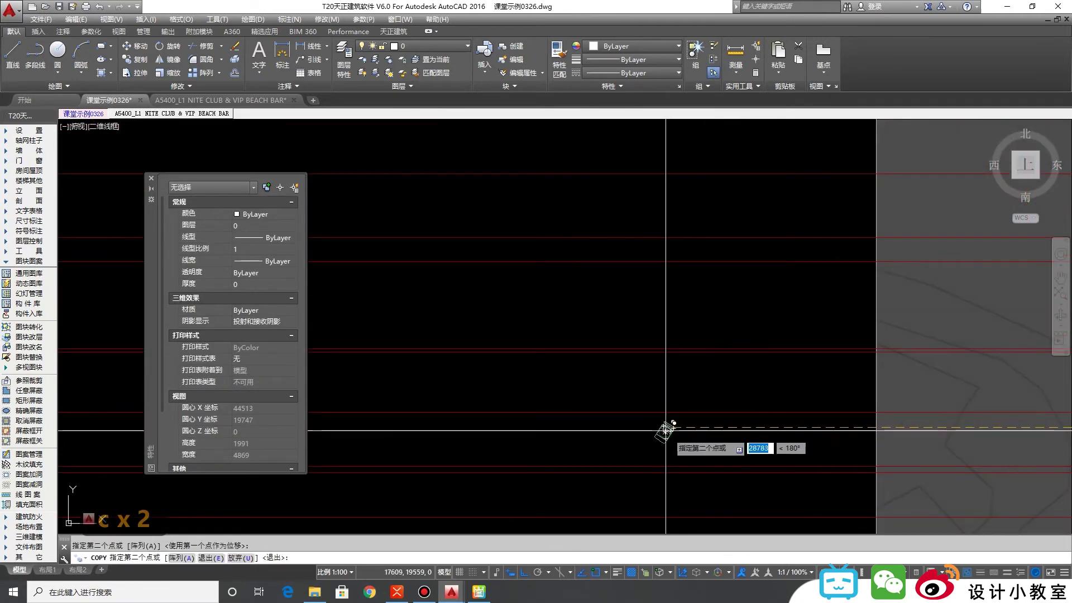
click(666, 441)
key(Escape)
key(Escape)
scroll(653, 425, up, 5)
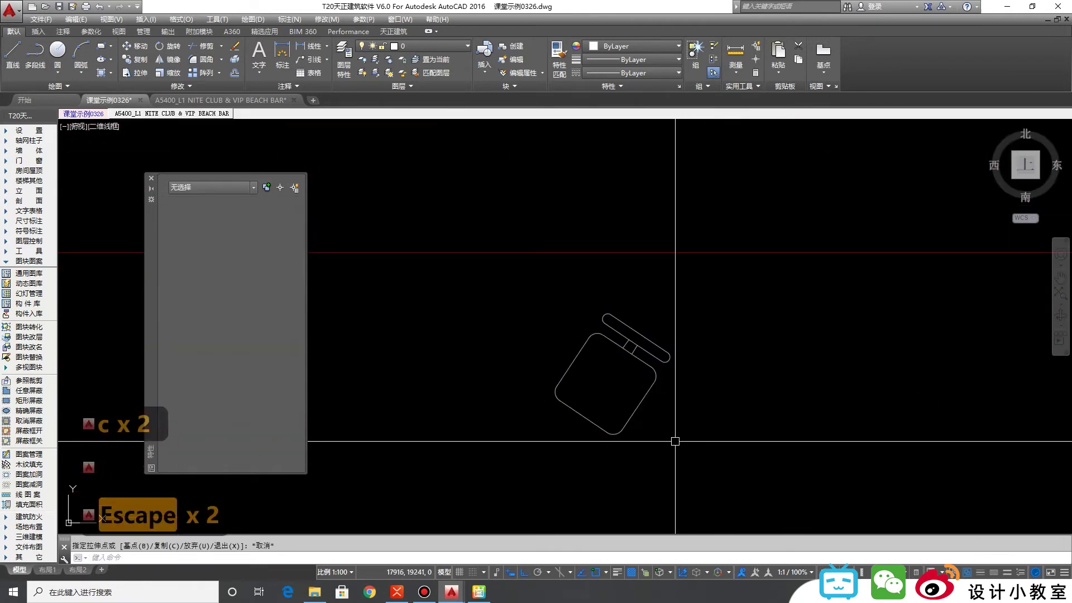
text(x)
key(space)
click(638, 407)
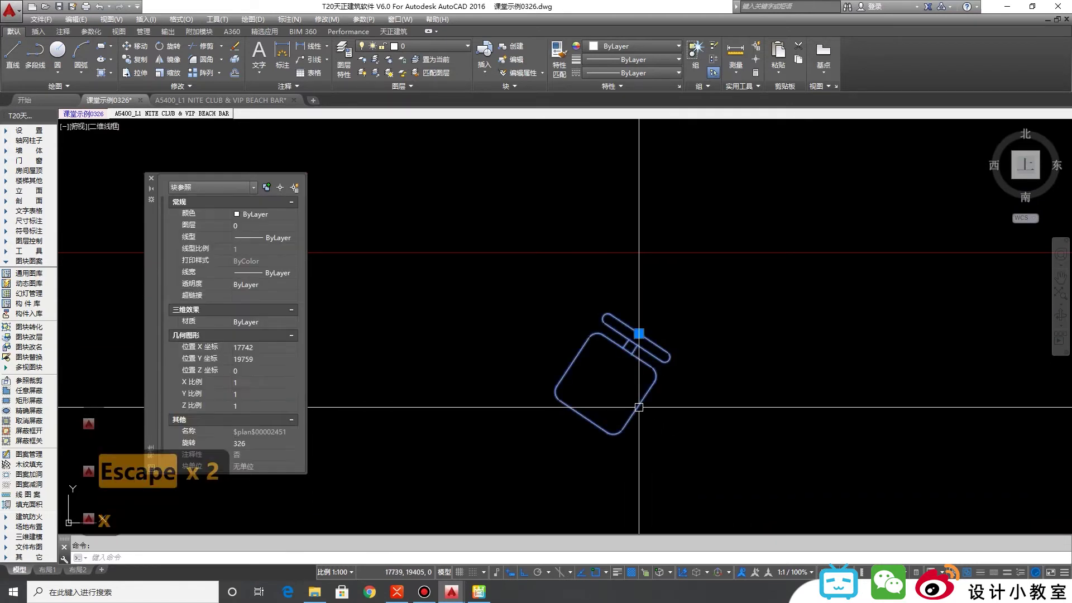
text(x)
key(space)
mouse_move(638, 405)
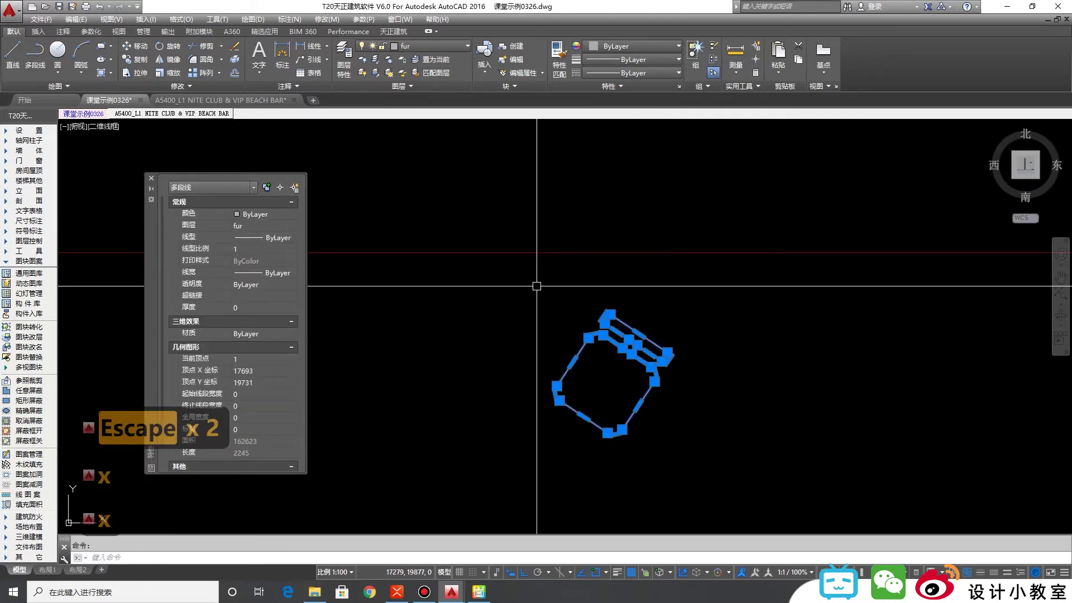
click(422, 48)
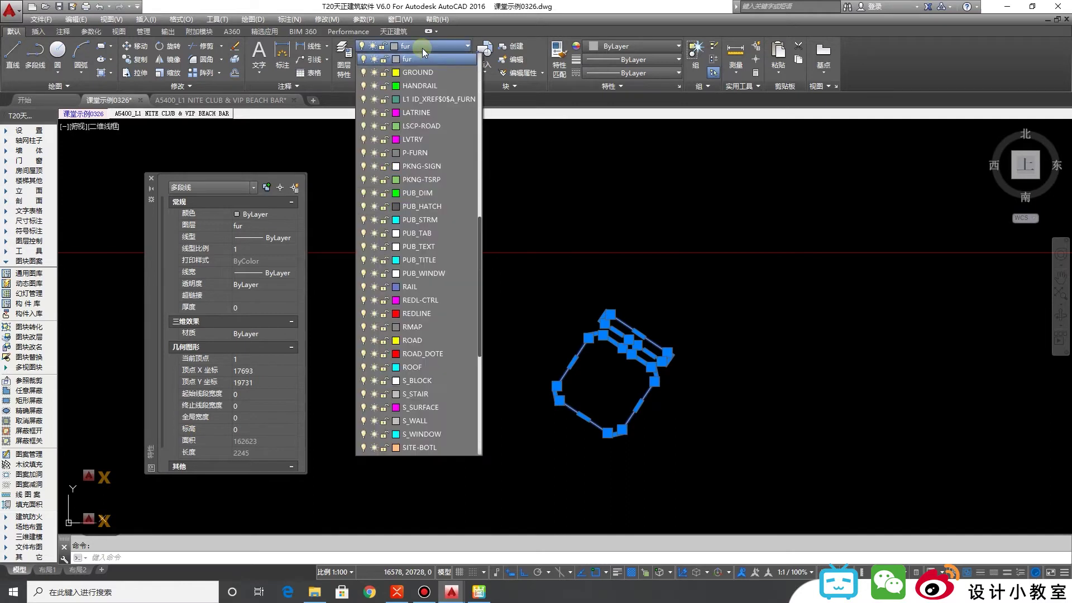
key(Escape)
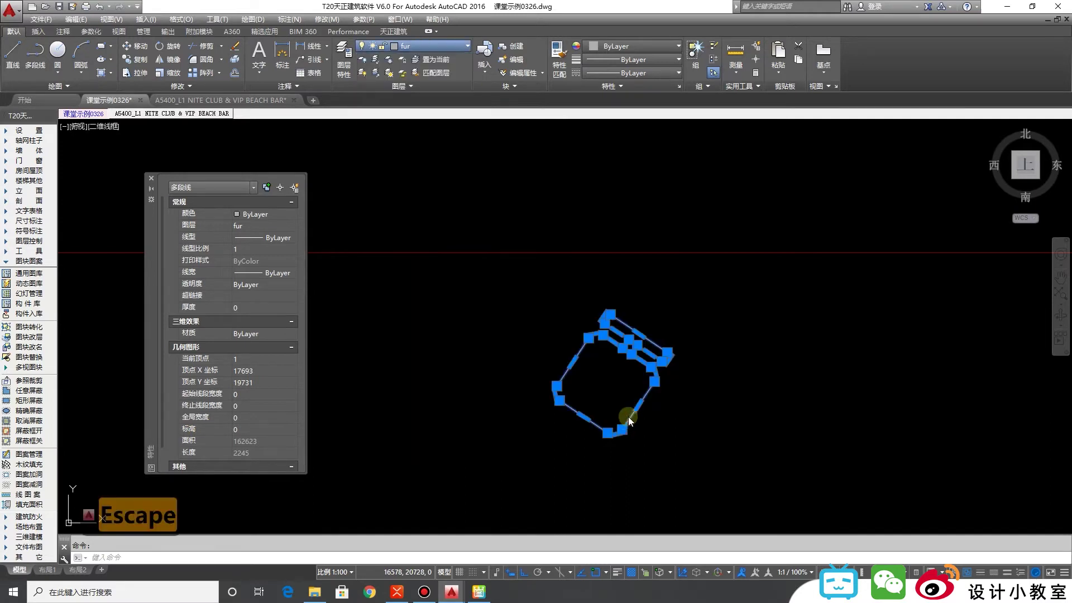
key(Escape)
scroll(653, 371, down, 3)
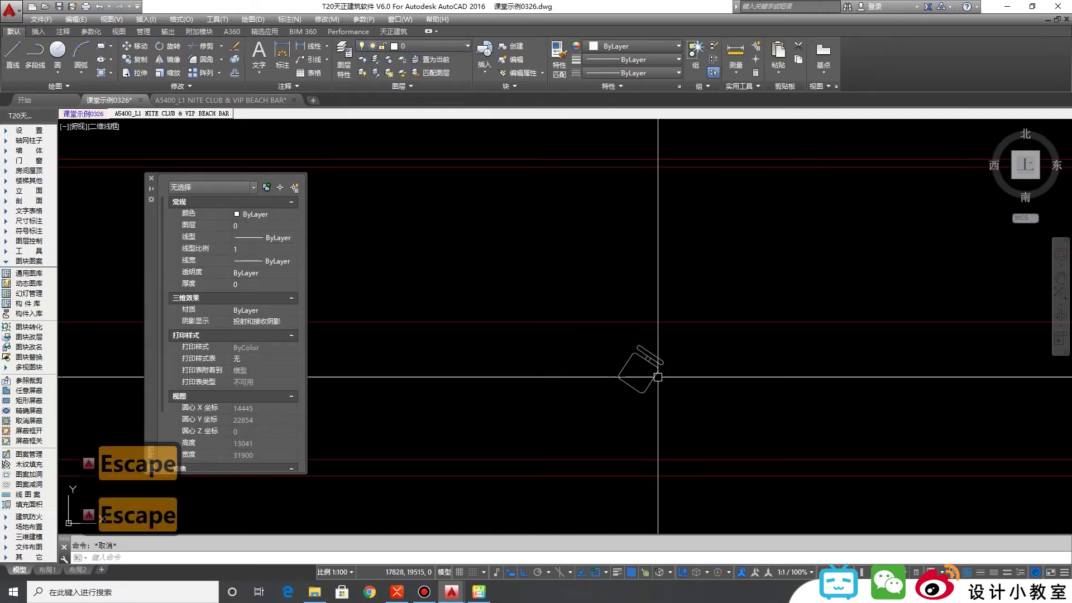
scroll(650, 409, up, 3)
click(681, 455)
click(556, 371)
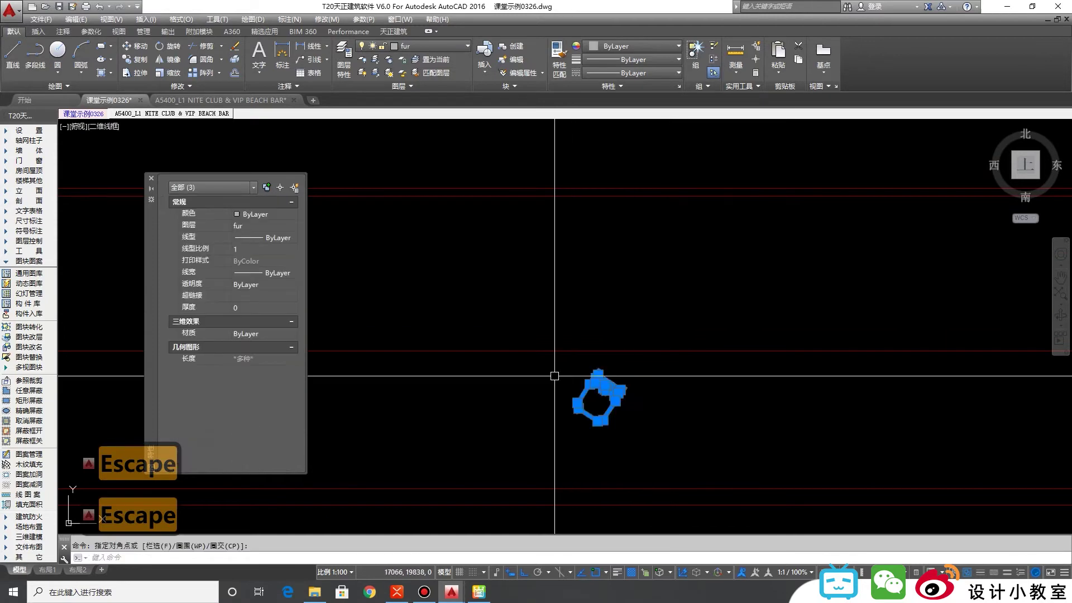
scroll(591, 367, down, 3)
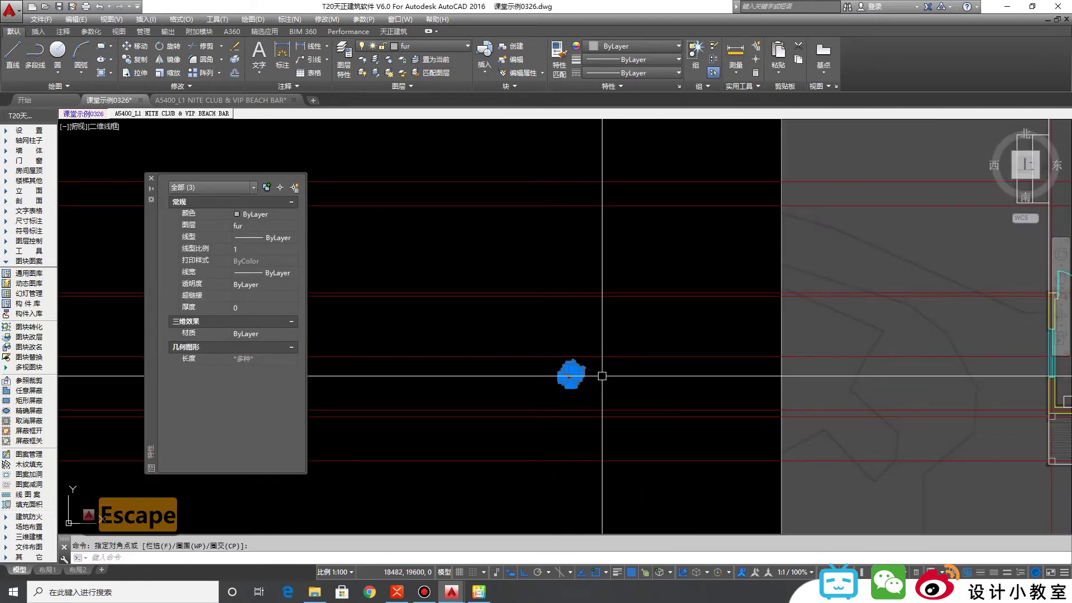
middle_drag(602, 376, 580, 417)
scroll(579, 419, down, 2)
scroll(560, 418, up, 4)
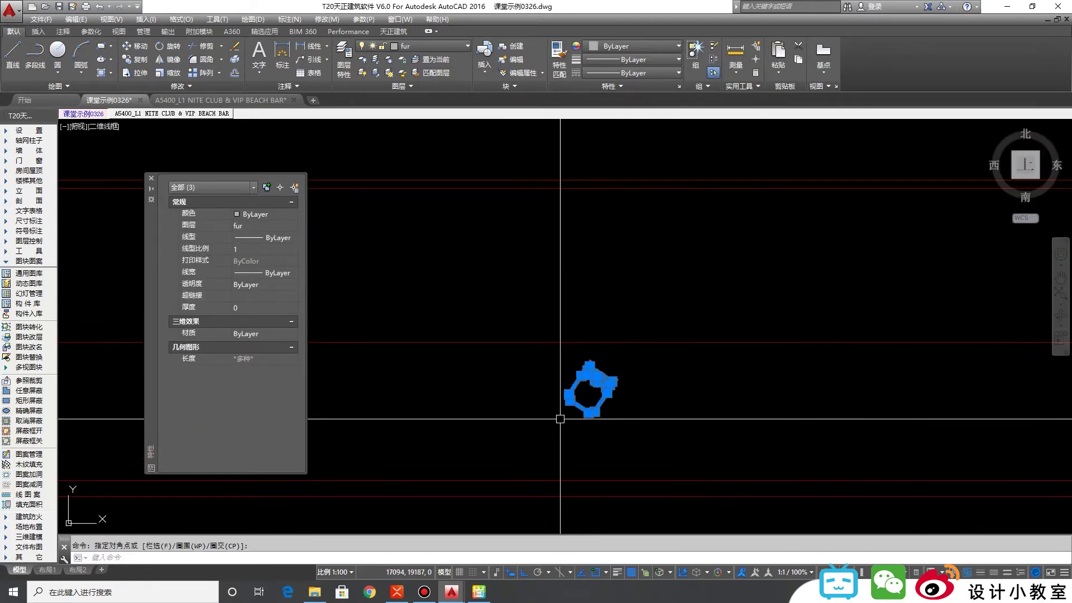
click(542, 365)
Step: Delete the exploded chair copy
key(Delete)
scroll(585, 388, down, 3)
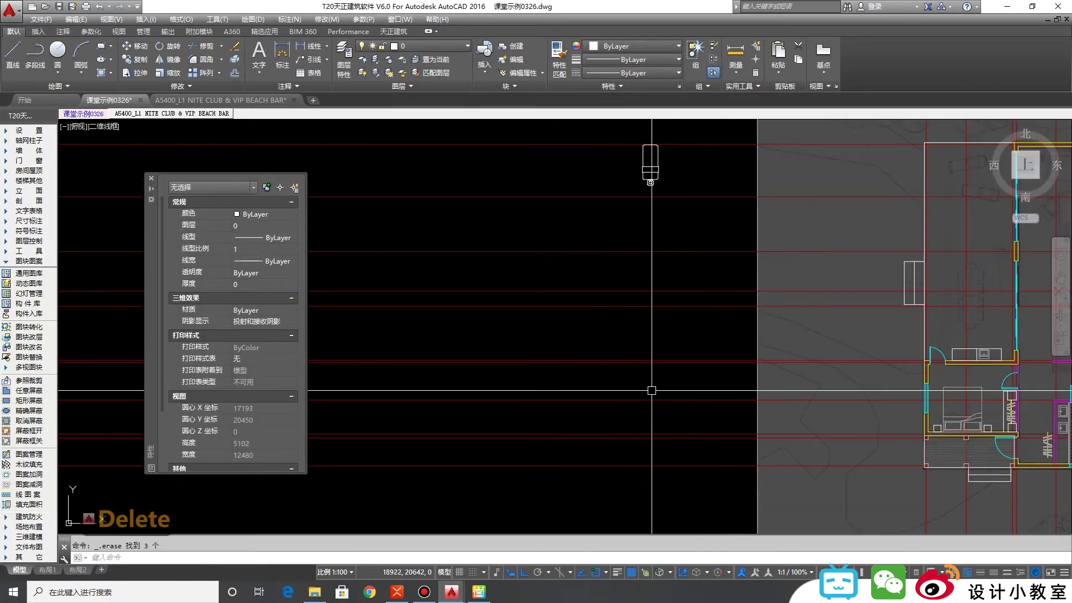
scroll(625, 312, up, 6)
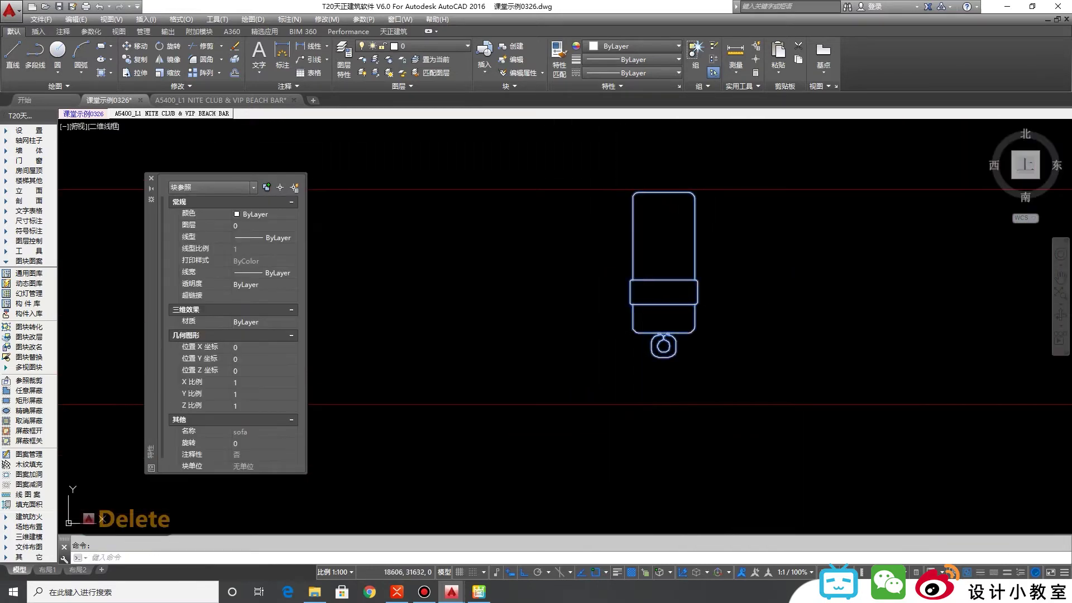
Step: In the sofa block editor, put all six pieces on layer fur, then close and save the block
double_click(644, 305)
click(526, 365)
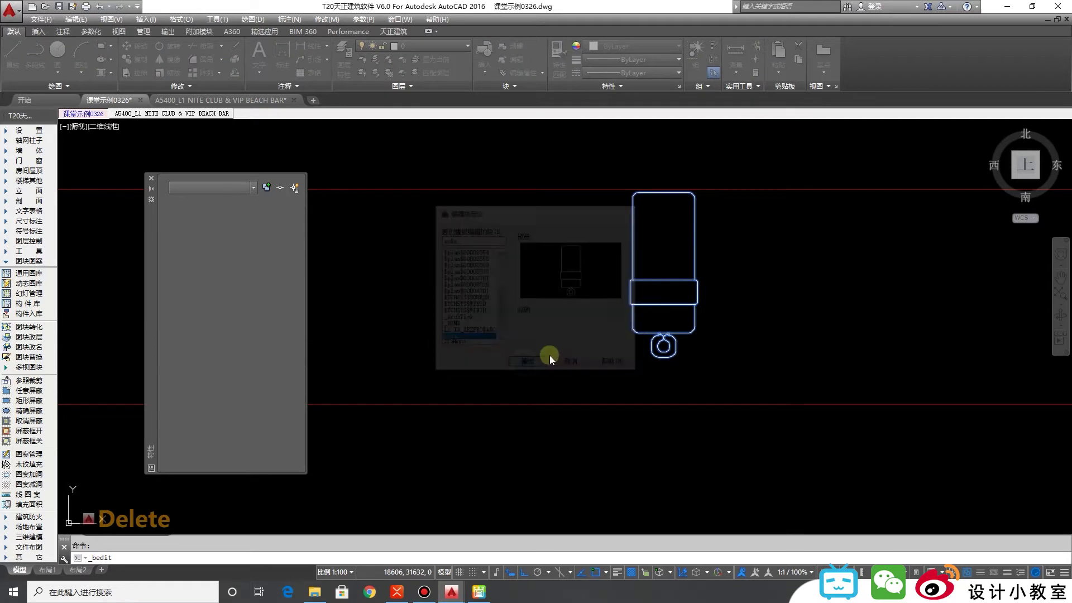
click(691, 494)
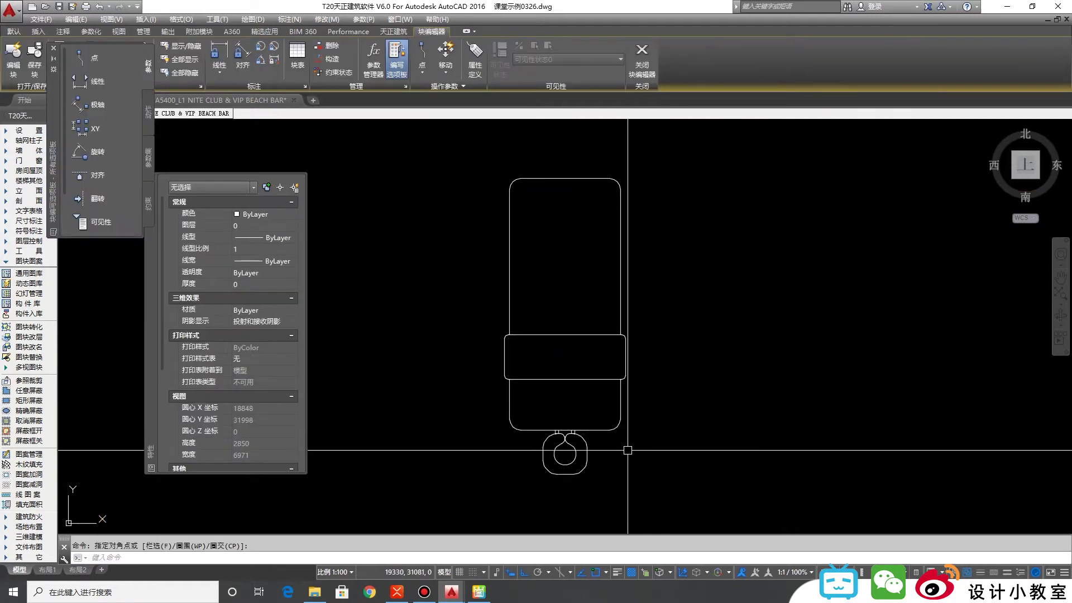
click(474, 154)
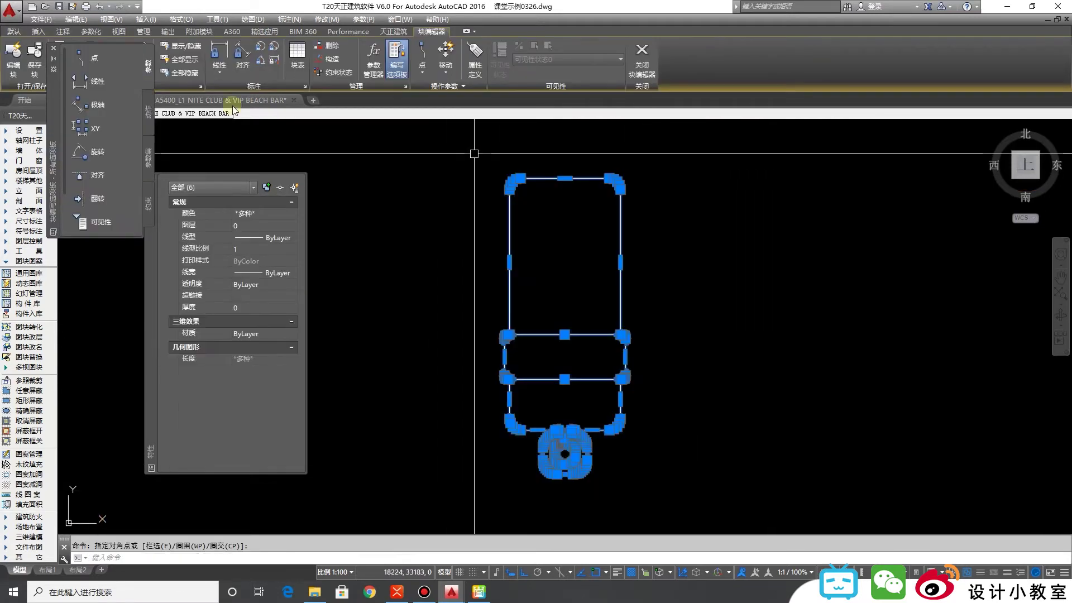
click(10, 32)
click(437, 46)
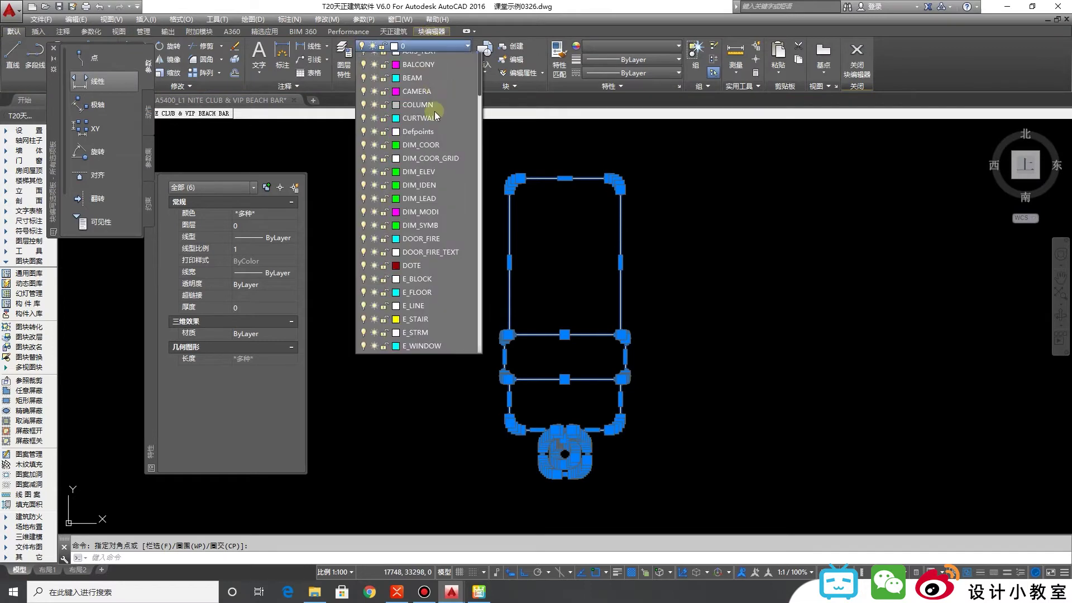
click(423, 356)
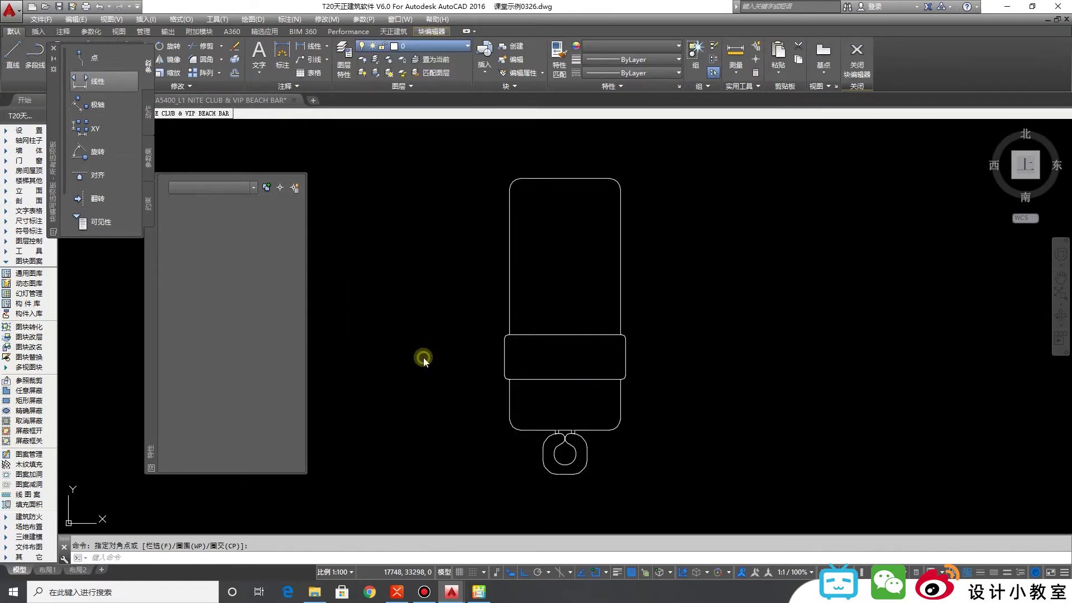
key(Escape)
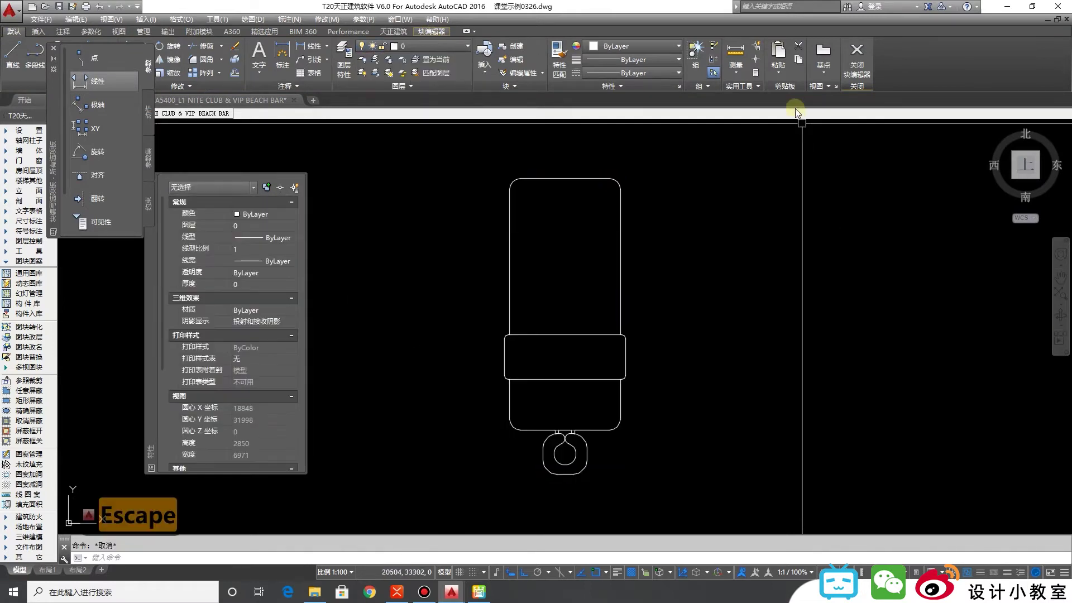
click(853, 55)
click(581, 279)
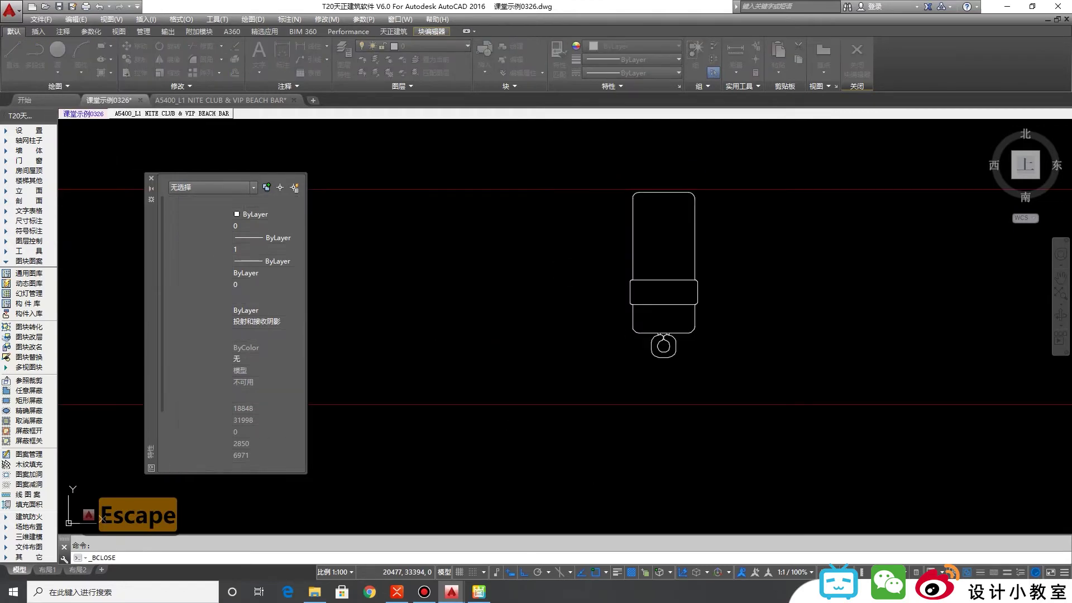
Step: Move the sofa block with M onto the deck beside the house
scroll(693, 320, down, 7)
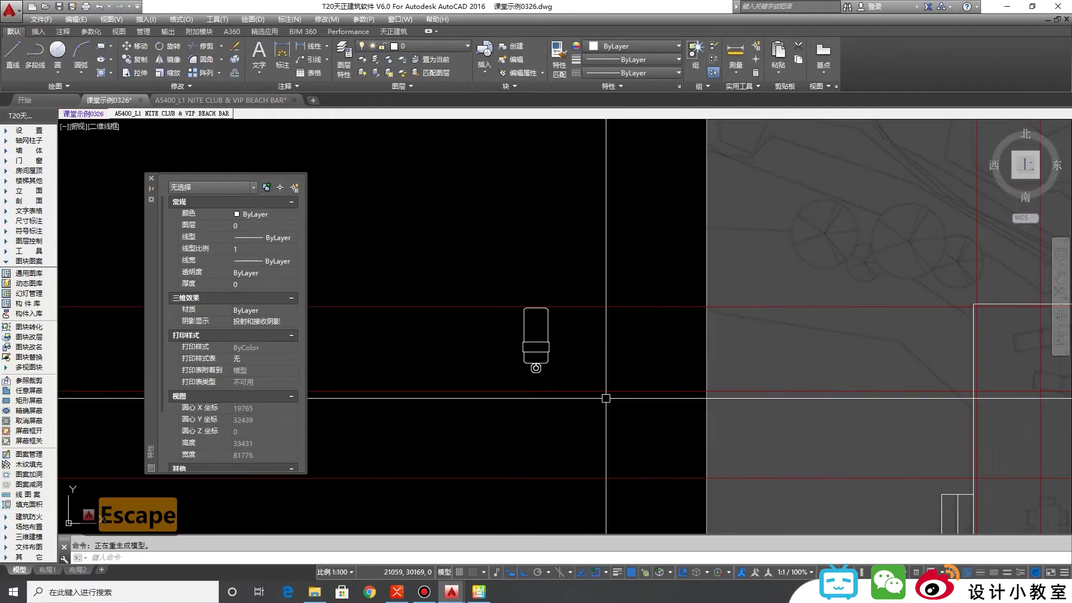
click(557, 379)
click(516, 347)
key(Escape)
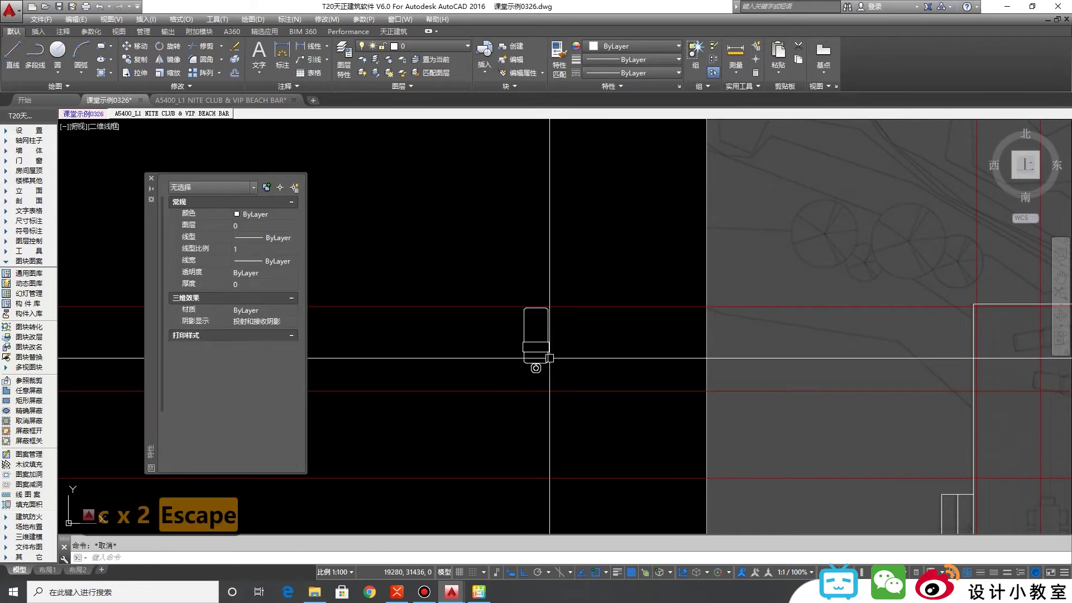
text(m)
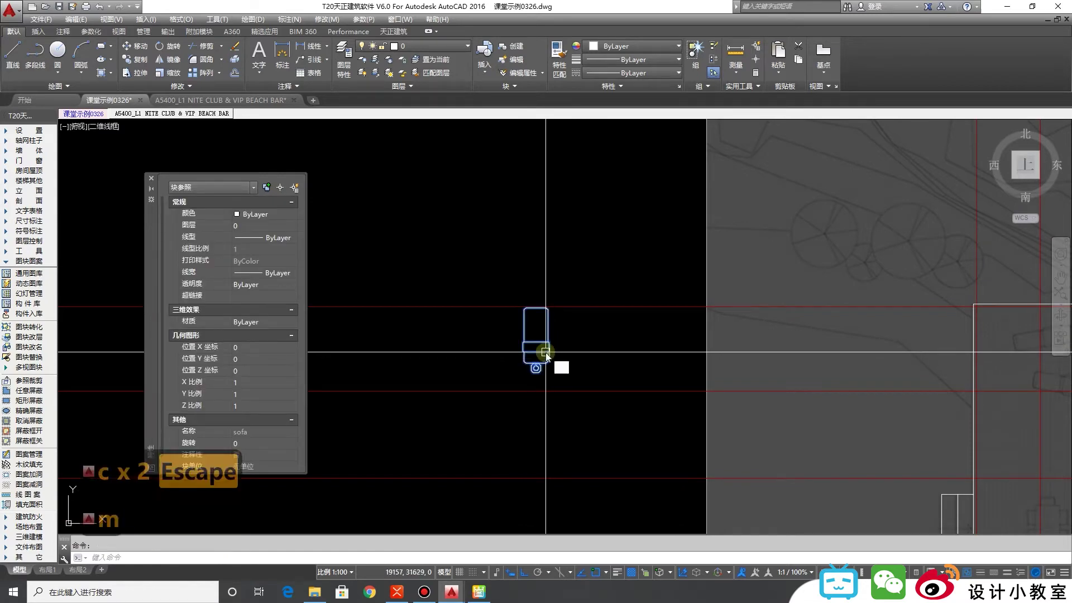
key(space)
click(546, 353)
scroll(547, 354, down, 3)
scroll(801, 360, up, 5)
click(843, 329)
Step: Rotate the placed sofa with RO, with ortho (F8) turned on
click(903, 313)
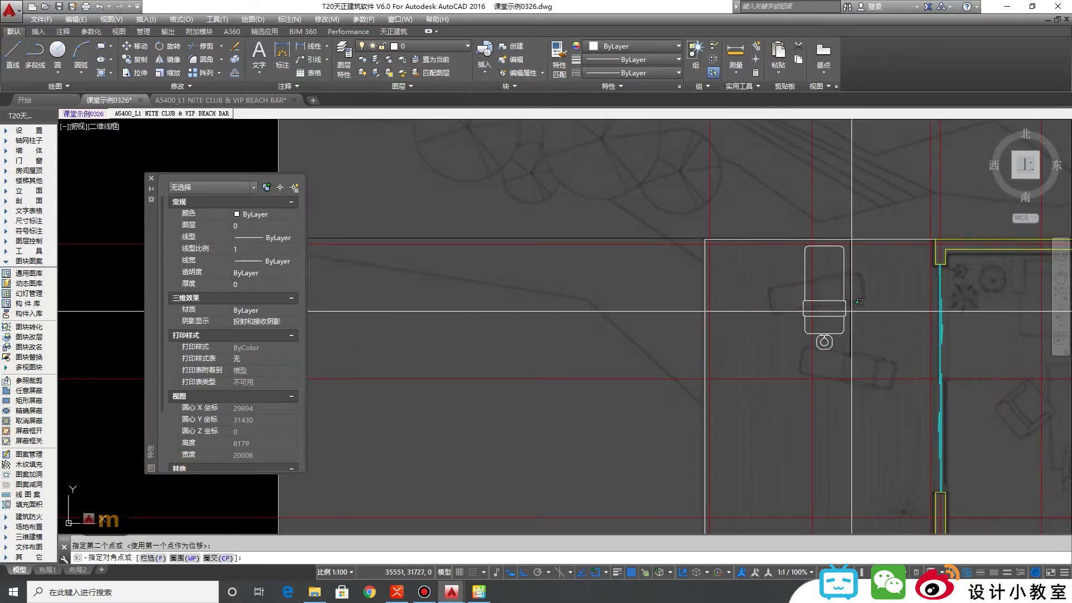
click(839, 304)
text(ro)
key(space)
scroll(864, 279, up, 2)
click(798, 312)
key(F8)
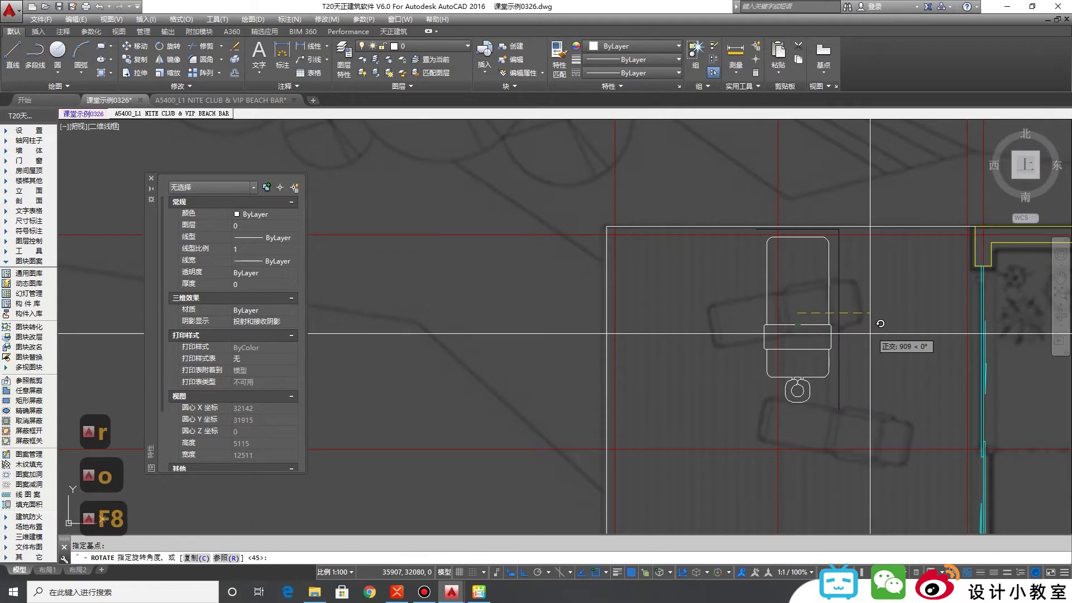
Step: Rotate the lower lounger to a new angled position
click(808, 400)
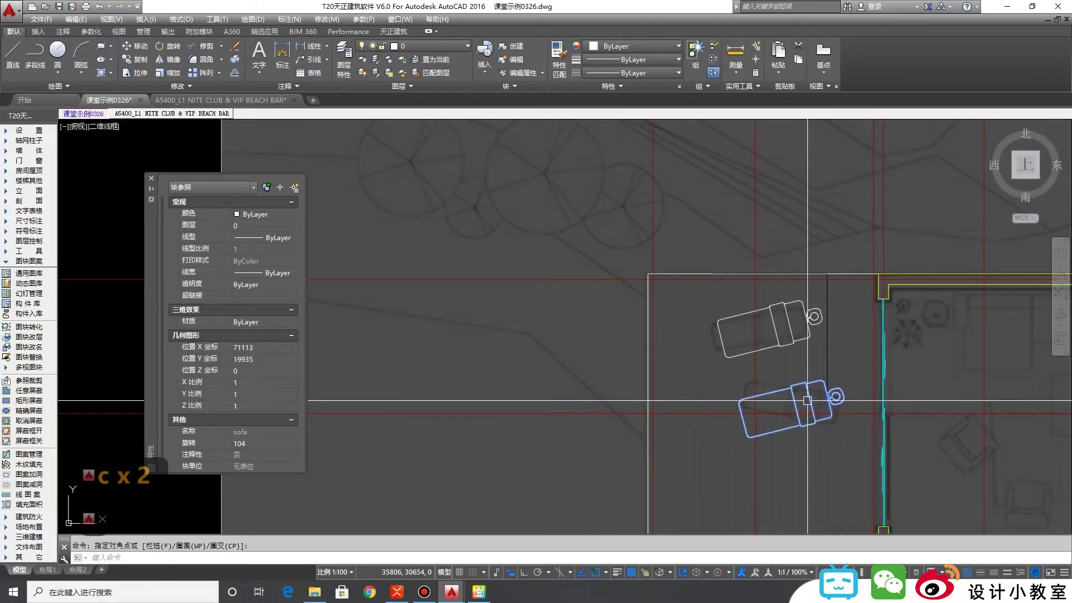
text(r)
key(Escape)
click(810, 403)
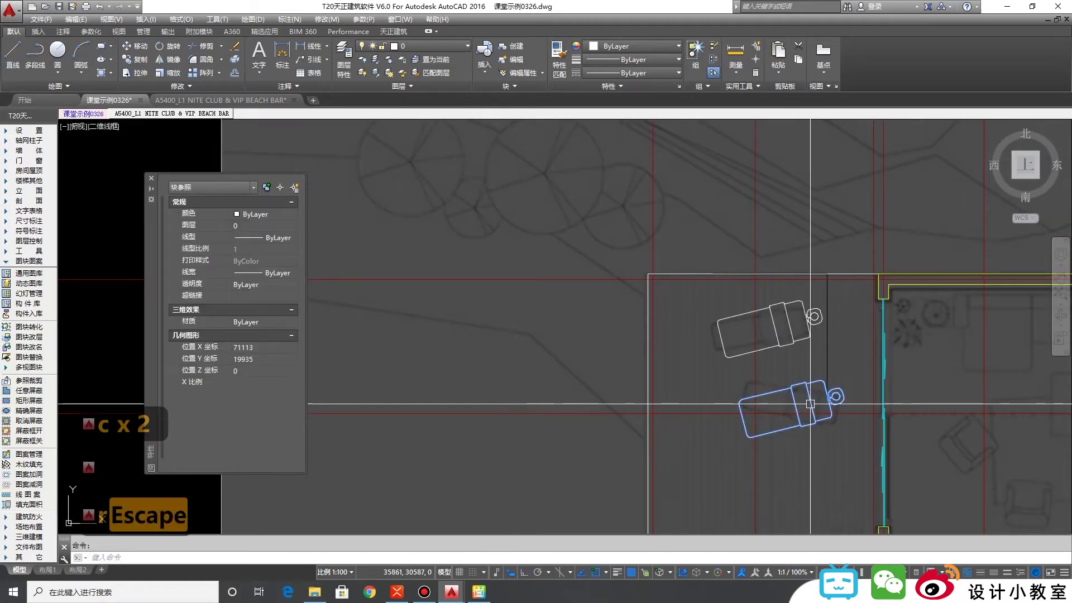
text(ro)
key(space)
click(796, 404)
click(812, 362)
mouse_move(796, 404)
middle_down()
mouse_move(793, 353)
mouse_move(829, 354)
mouse_move(783, 401)
middle_up()
click(813, 363)
key(Escape)
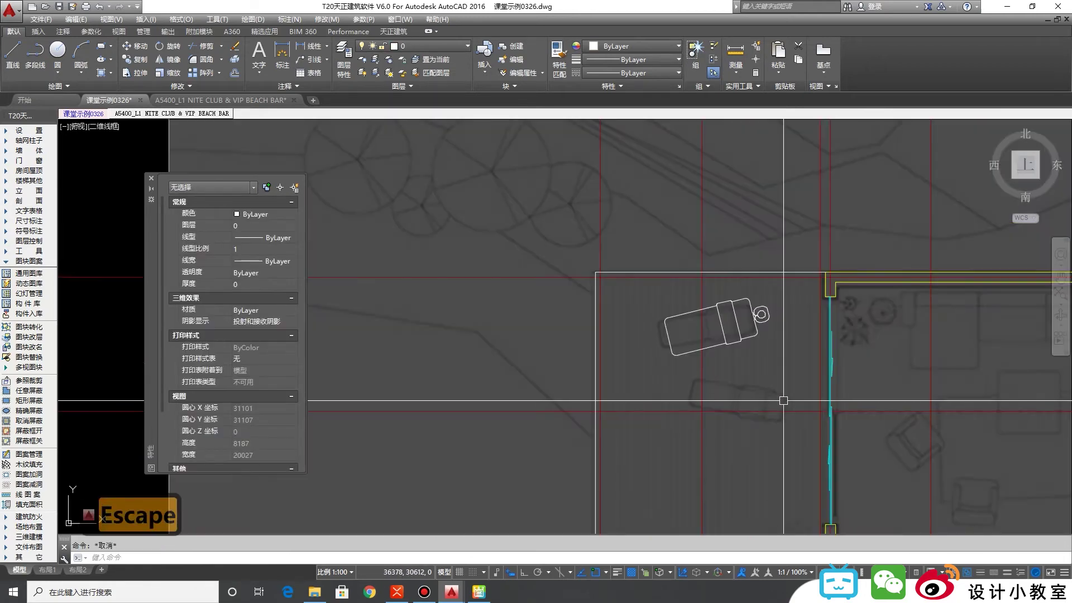
click(770, 393)
key(Escape)
Step: Send the gray villa reference image behind the plan linework with Draw Order > Send to Back (后置)
scroll(800, 375, down, 2)
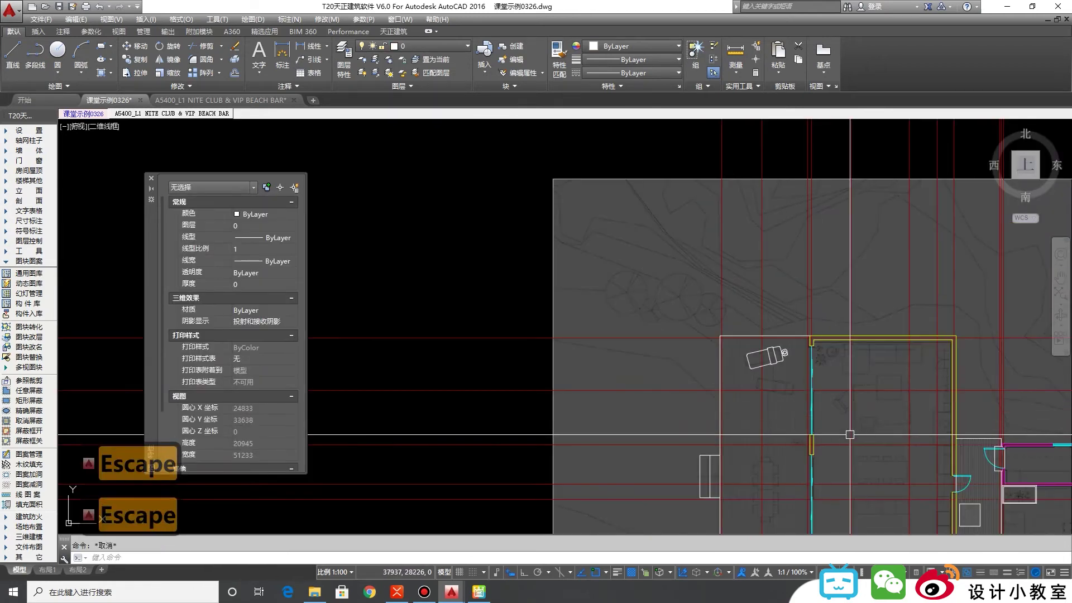
mouse_move(853, 429)
middle_down()
mouse_move(734, 357)
mouse_move(743, 335)
mouse_move(741, 367)
mouse_move(806, 348)
mouse_move(672, 332)
middle_up()
scroll(672, 332, down, 4)
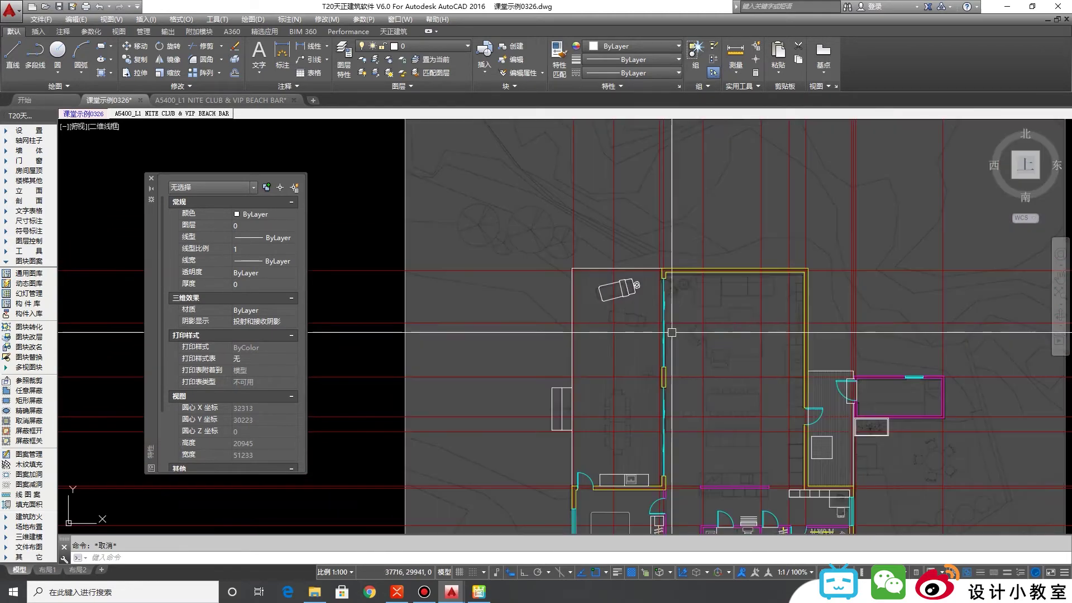
scroll(663, 333, up, 2)
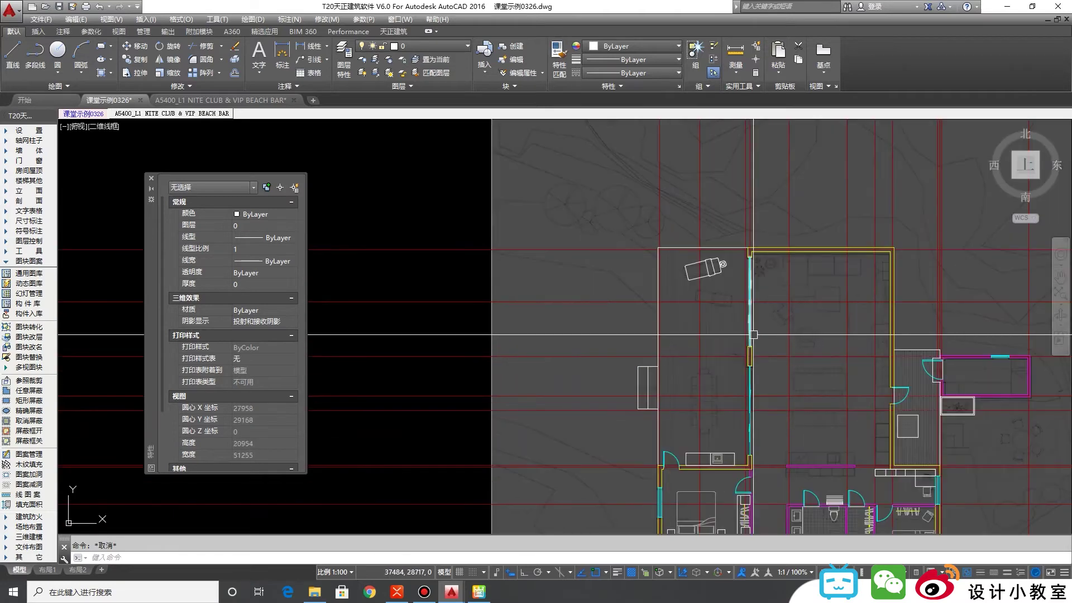
middle_drag(753, 333, 629, 333)
scroll(732, 332, down, 2)
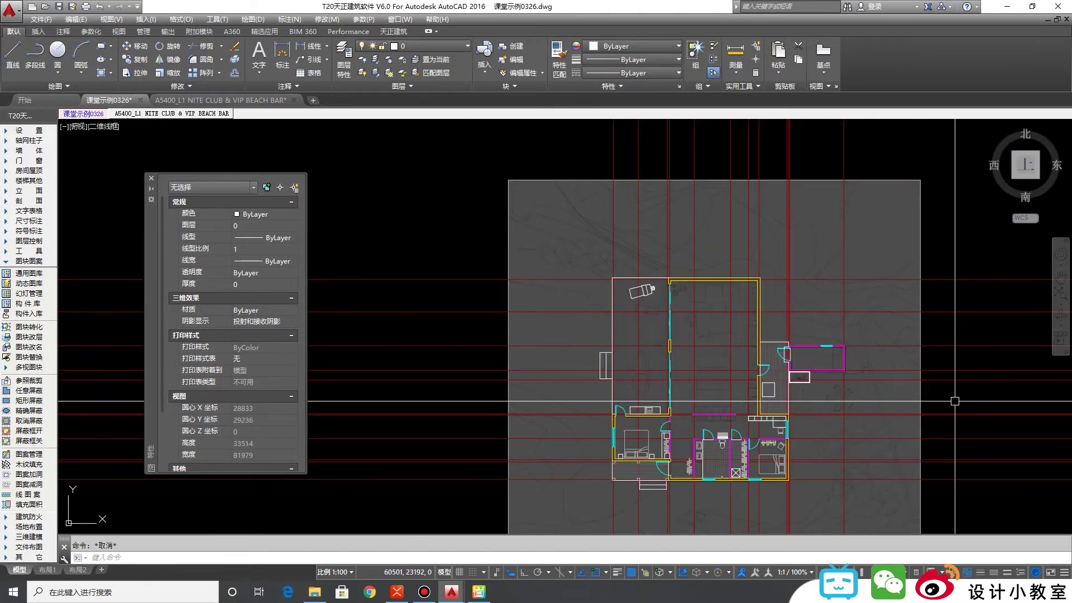
click(918, 246)
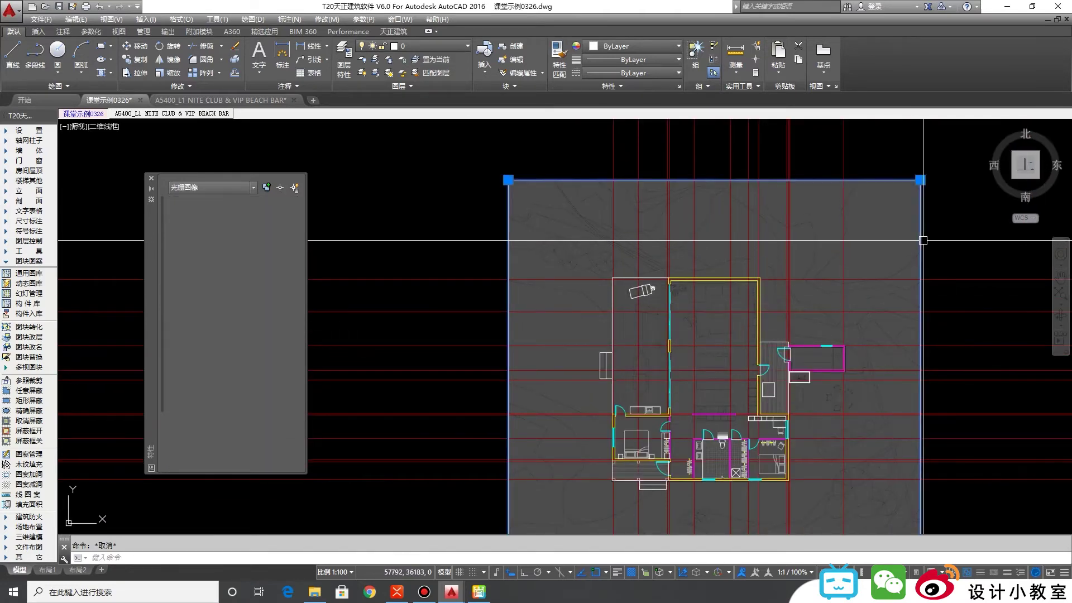
right_click(922, 244)
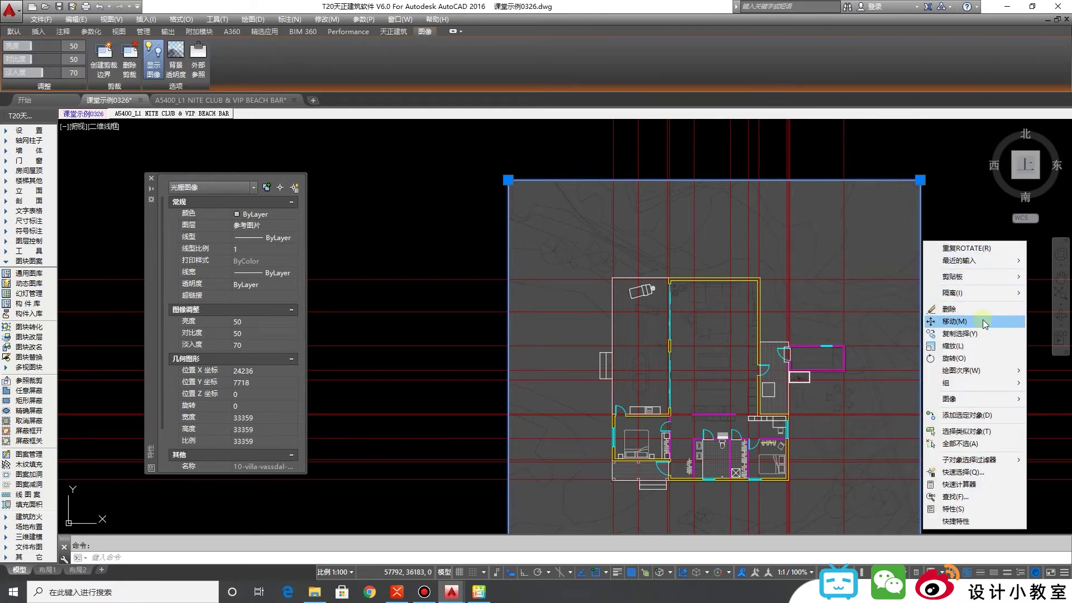
mouse_move(986, 372)
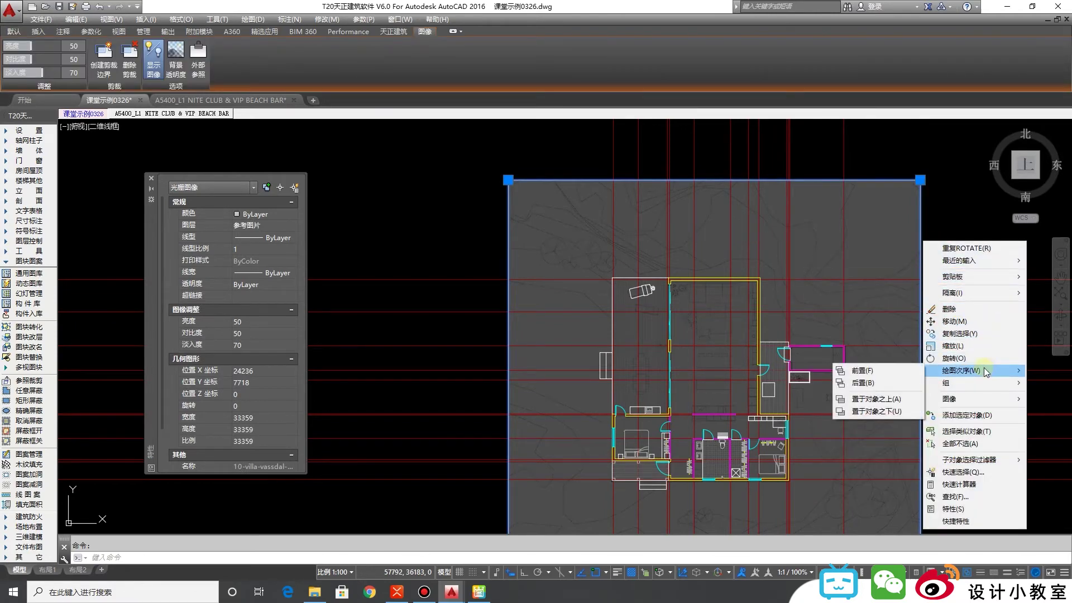
click(872, 382)
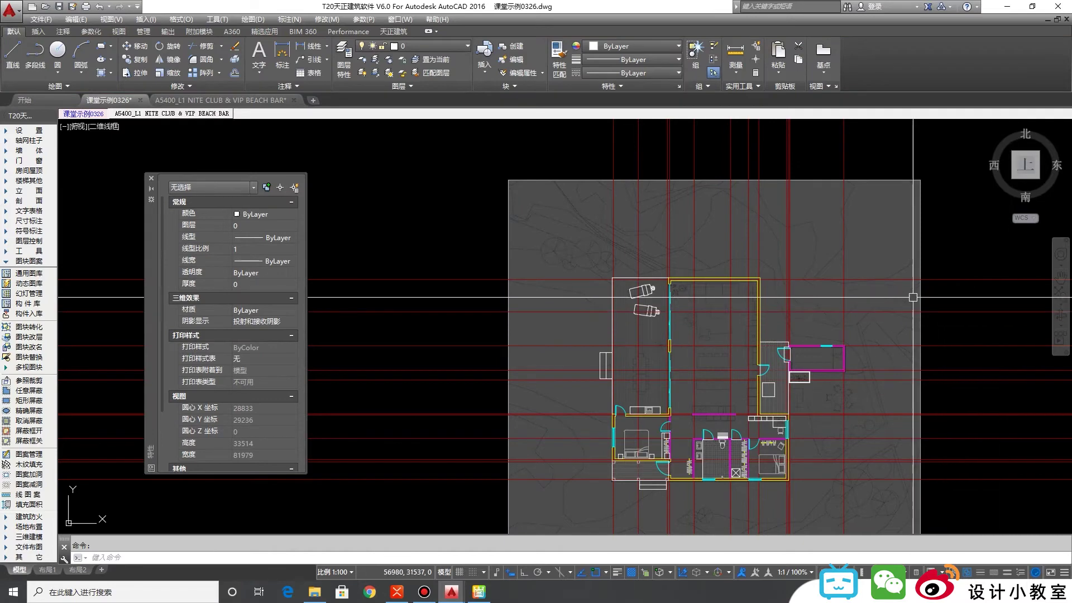
Step: Draw a rectangle beside the table as the chair seat
scroll(623, 303, up, 4)
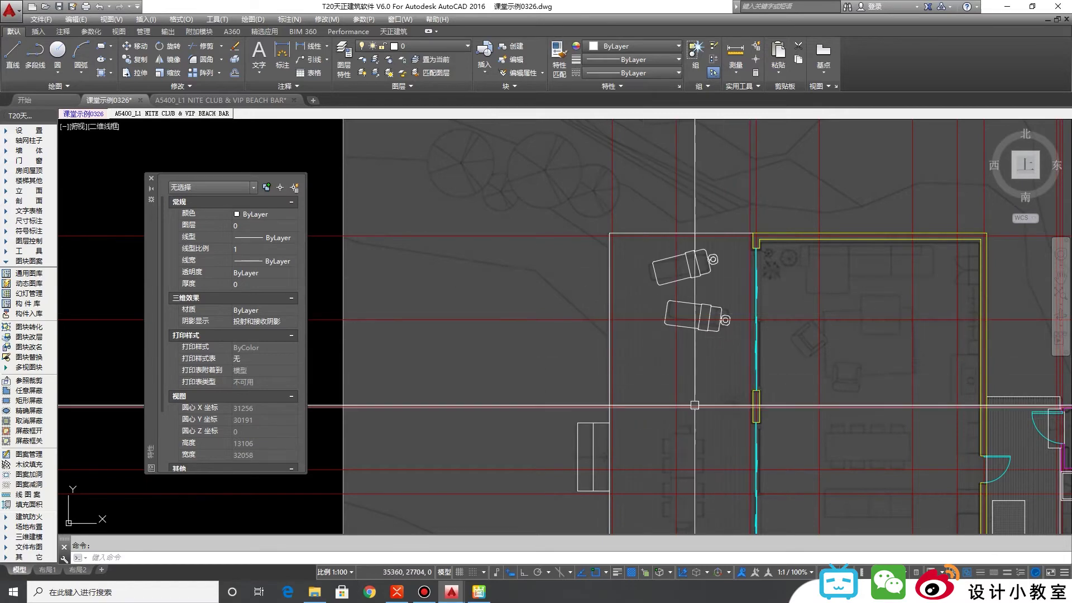
scroll(681, 447, down, 2)
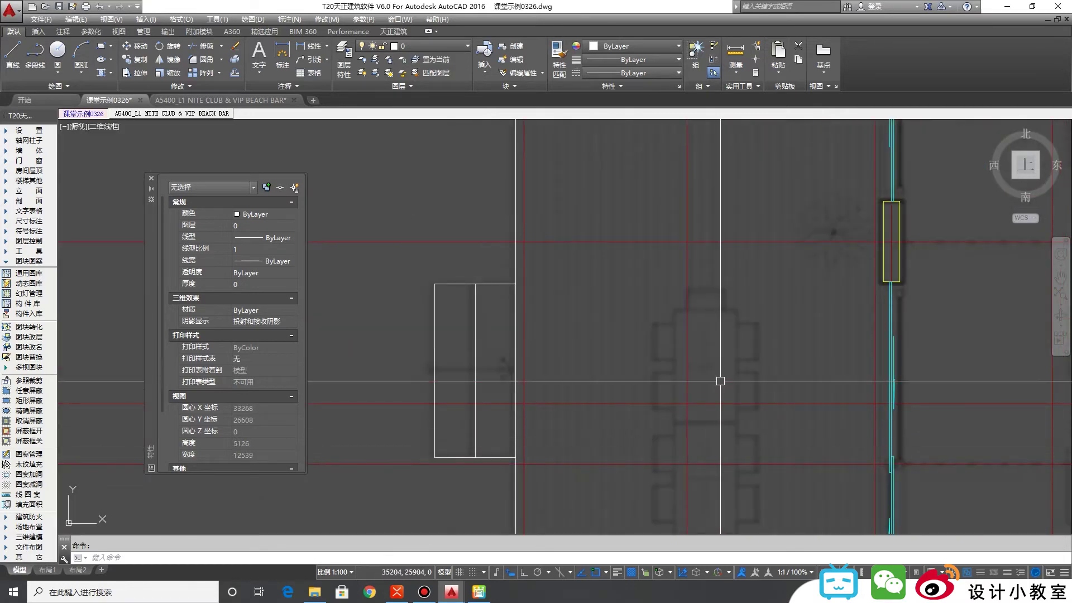
text(rec)
key(space)
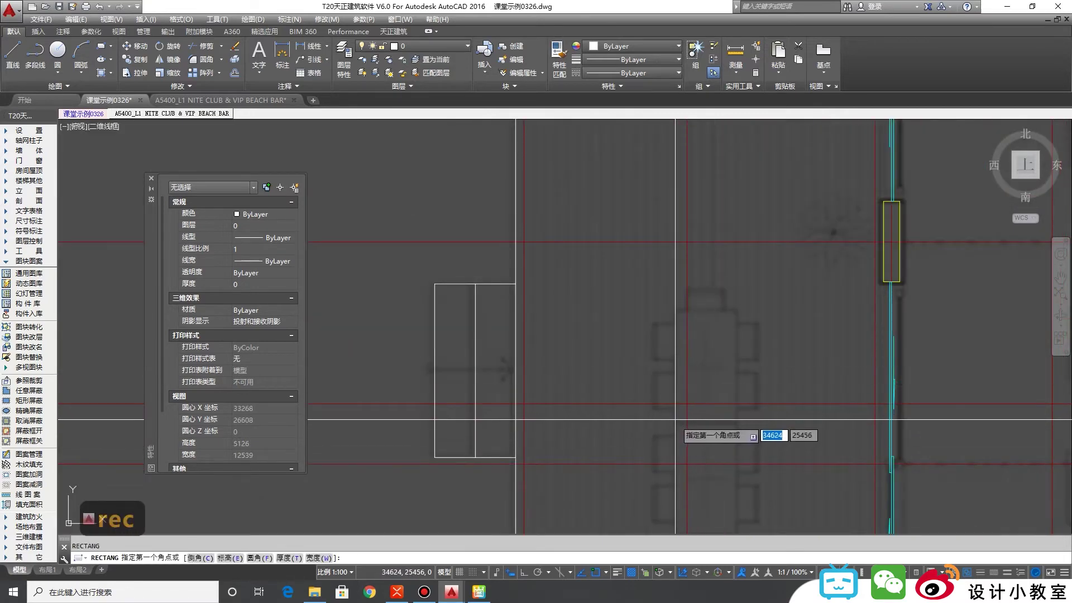
click(677, 420)
scroll(732, 311, up, 4)
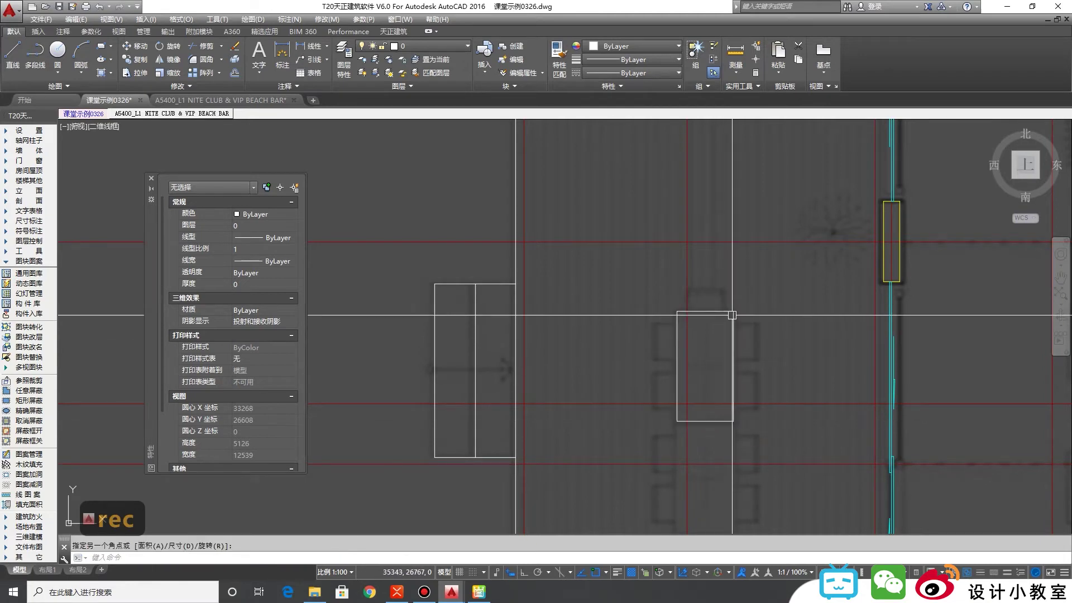
key(Escape)
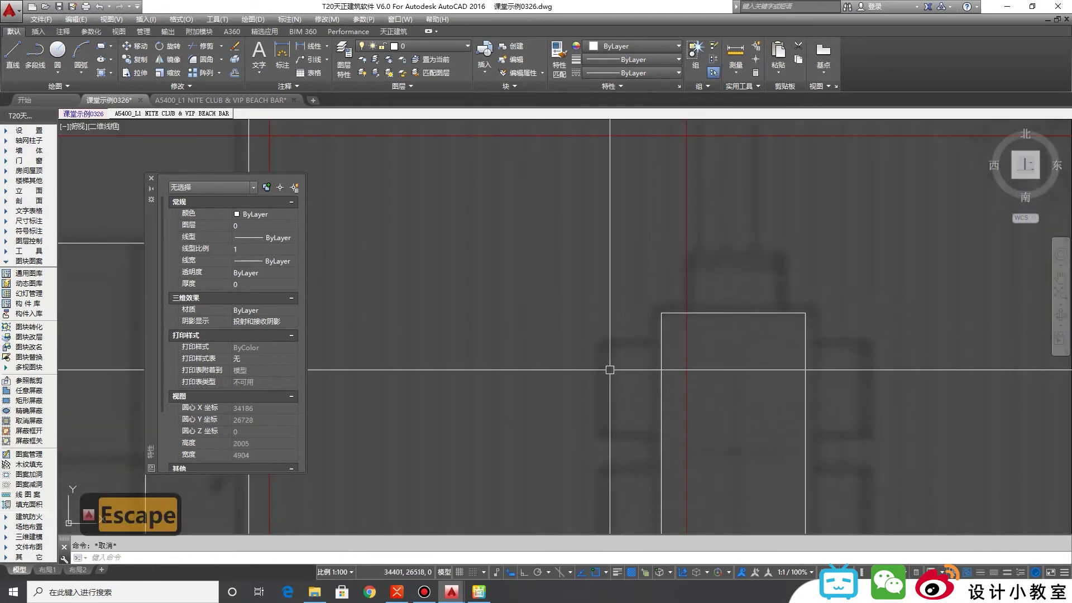
text(r)
key(Return)
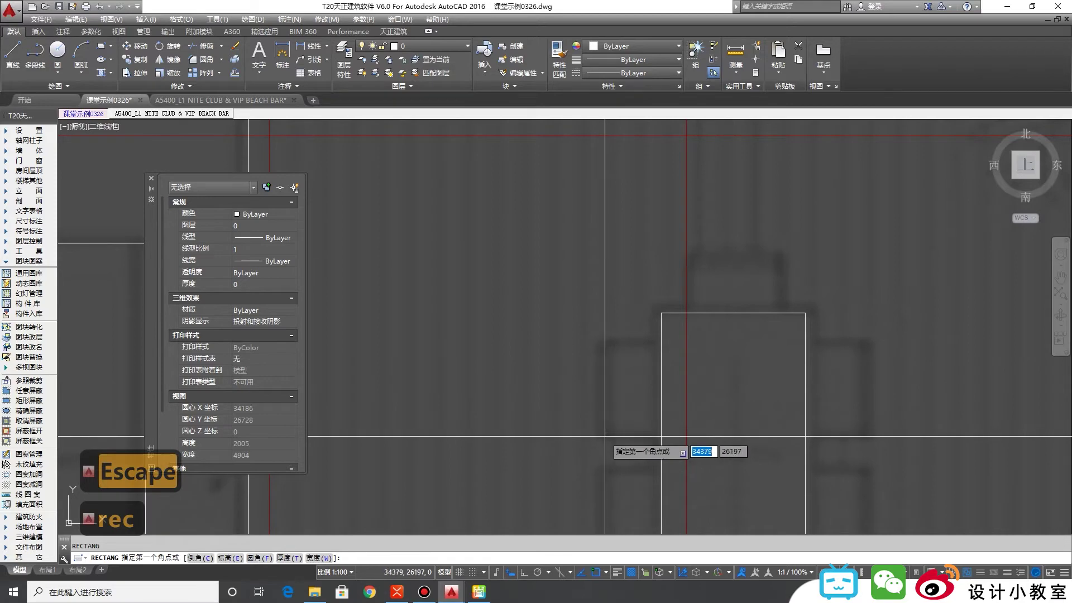
click(604, 436)
click(662, 344)
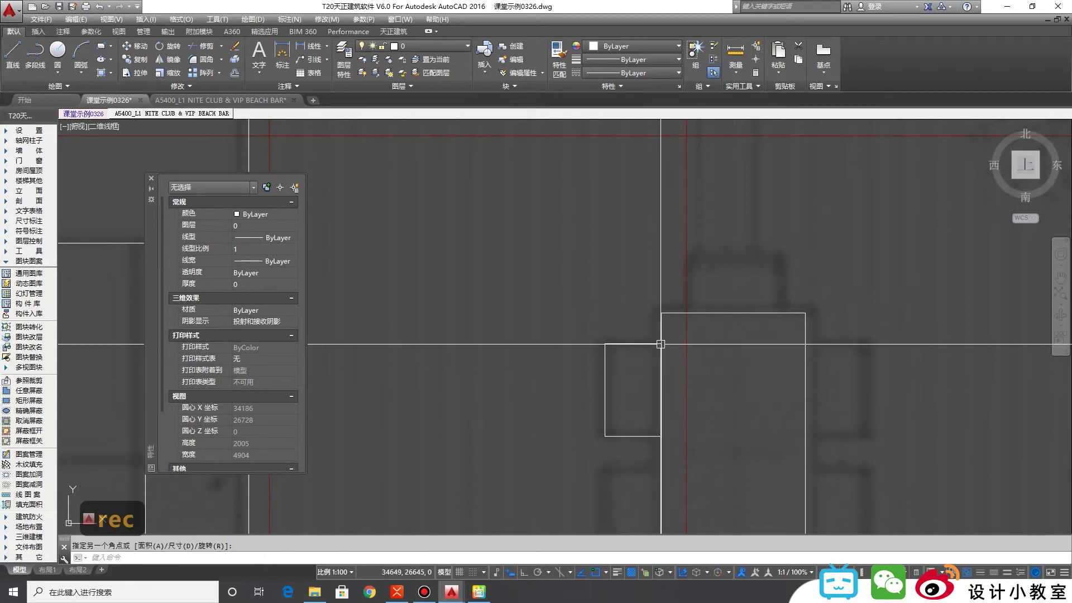
key(Escape)
Step: Copy the chair rectangle to just left of the original
click(613, 394)
click(584, 384)
middle_drag(590, 384, 696, 378)
text(cc)
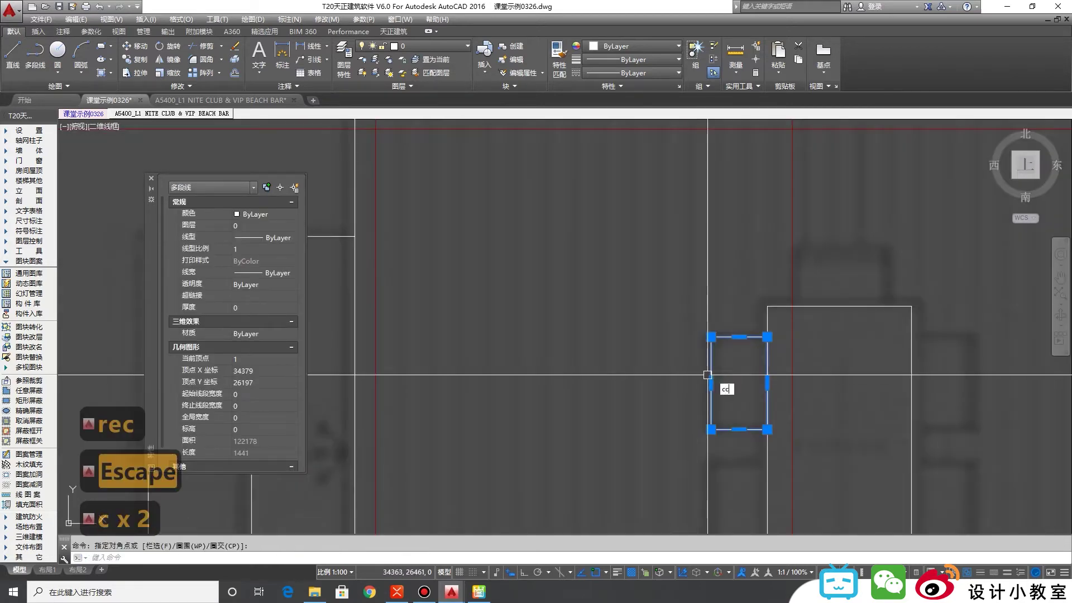
key(space)
click(767, 336)
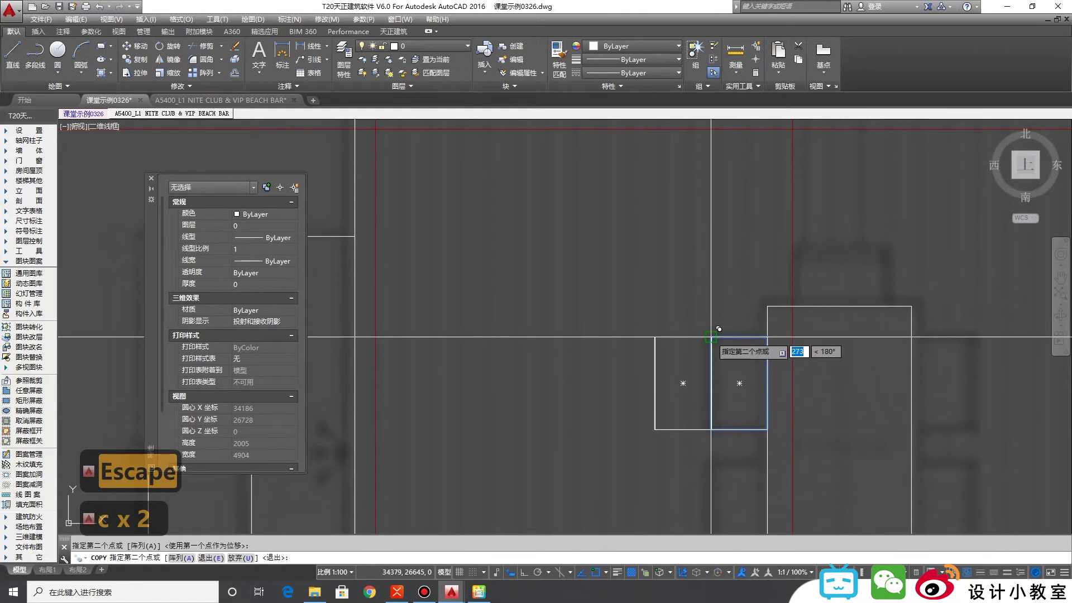
click(711, 336)
key(Escape)
Step: Stretch the copied rectangle into a thin chair backrest
click(654, 383)
click(654, 383)
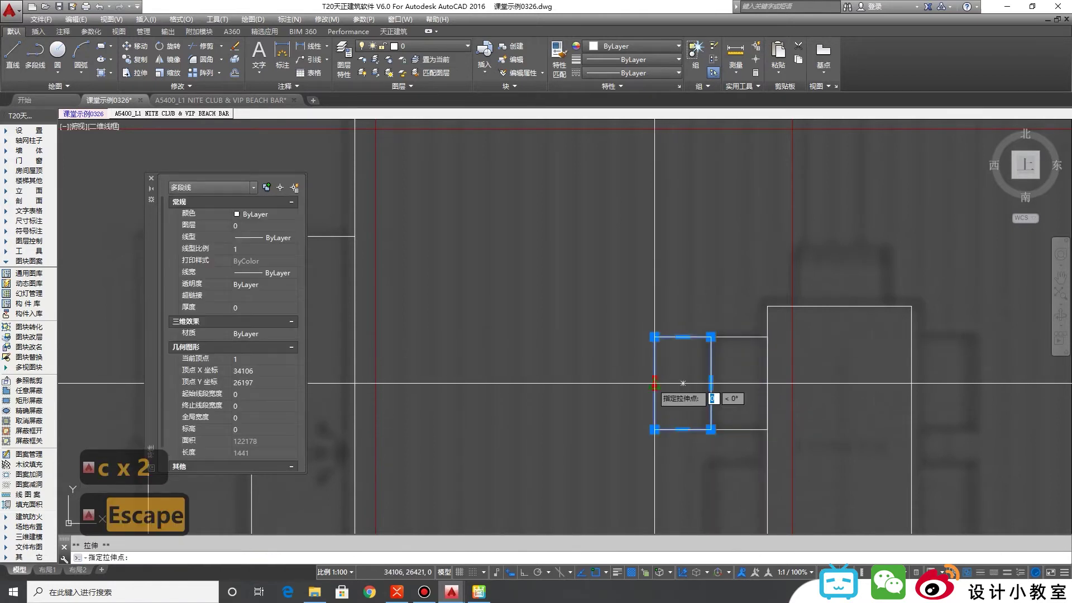
scroll(683, 383, up, 6)
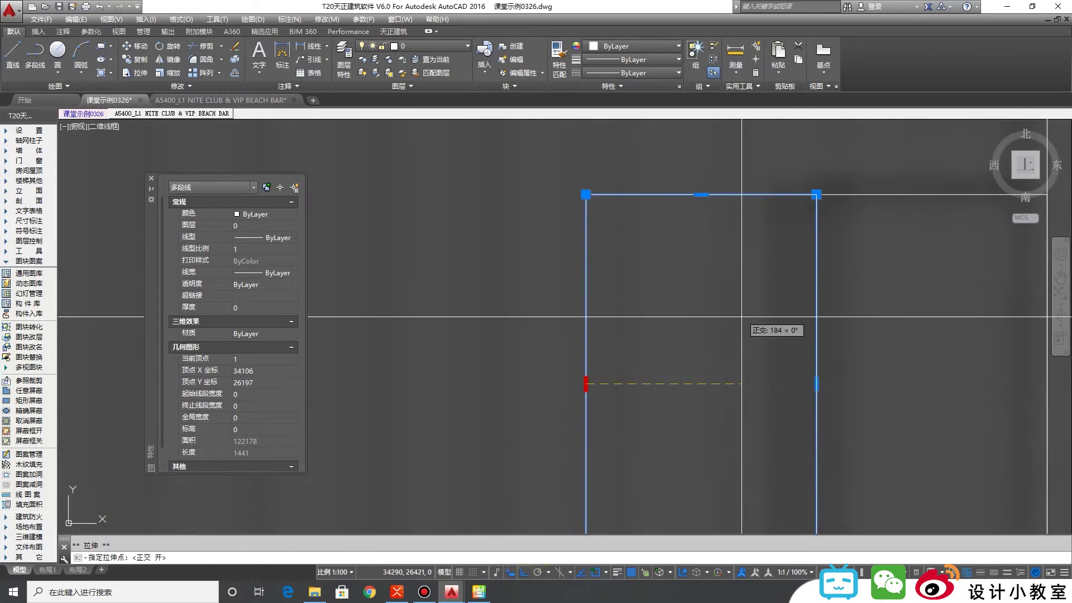
click(793, 366)
scroll(793, 367, down, 4)
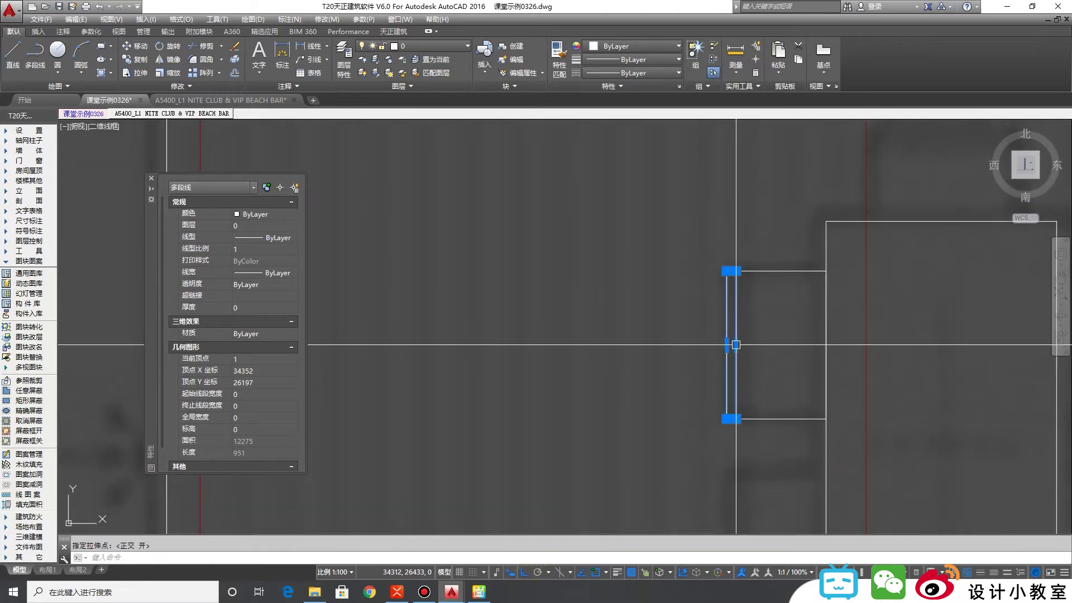
key(Escape)
Step: Combine both chair rectangles into a block named 'chai'
click(789, 407)
click(700, 325)
text(b)
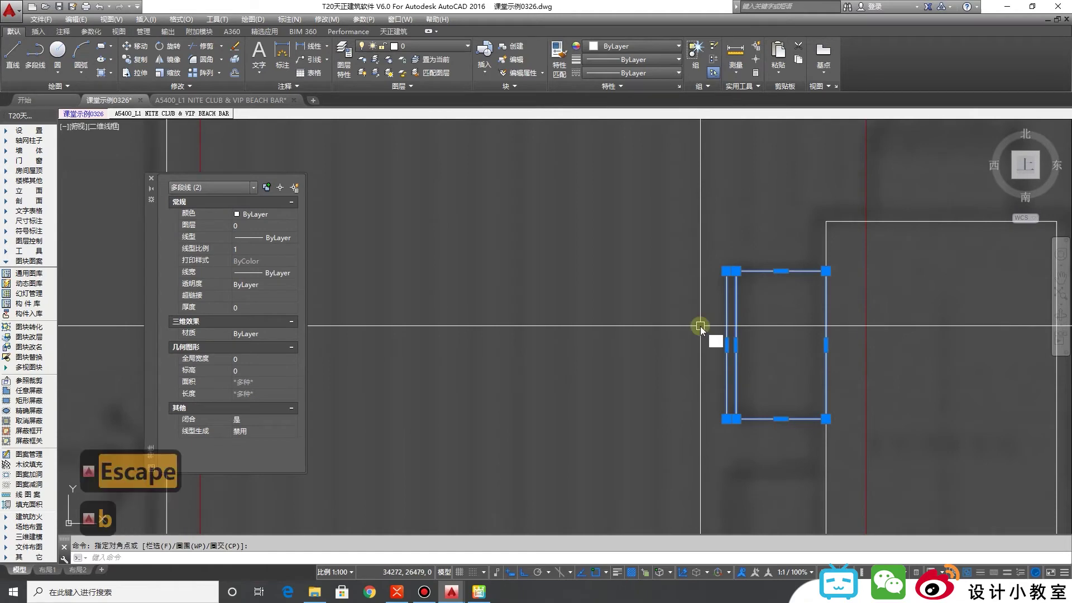
key(Return)
text(chair)
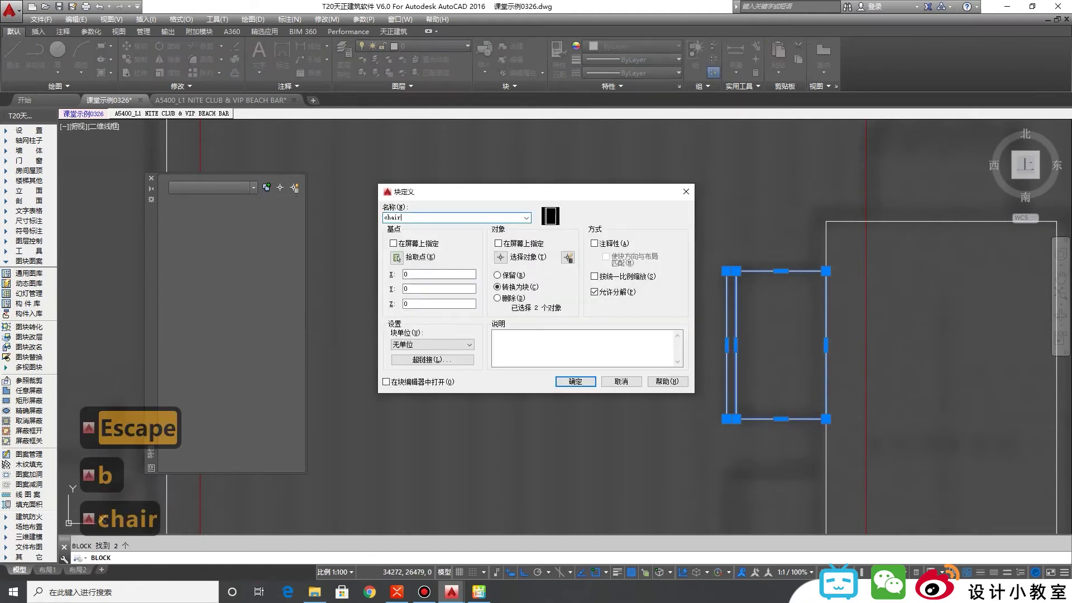
key(Return)
key(Escape)
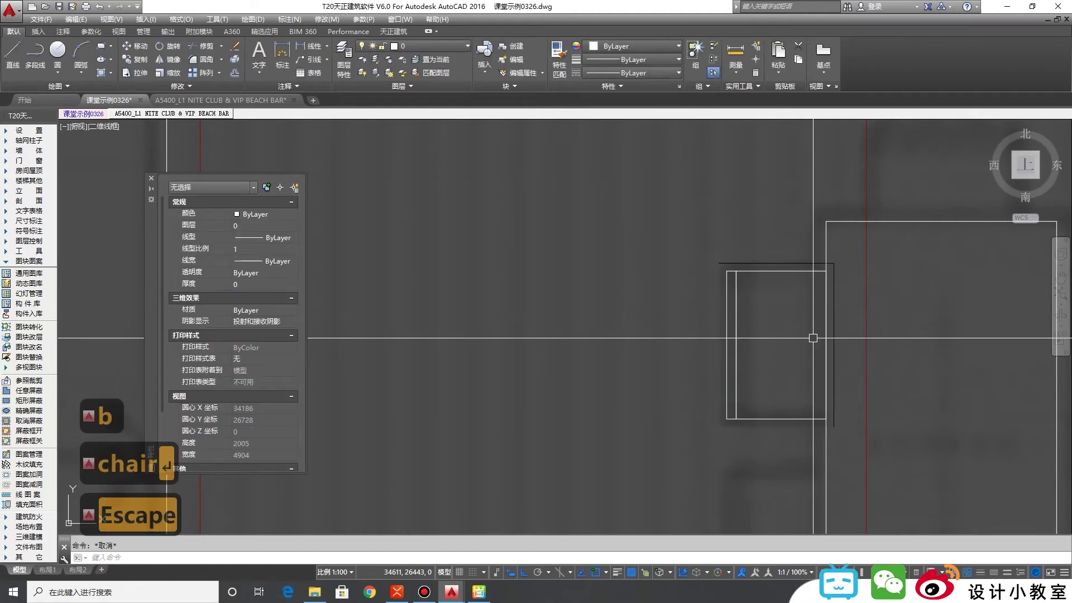
Step: Mirror the left-side chairs across the table's midline to add chairs on the right
click(776, 354)
click(693, 304)
scroll(692, 305, down, 4)
middle_drag(818, 323, 778, 306)
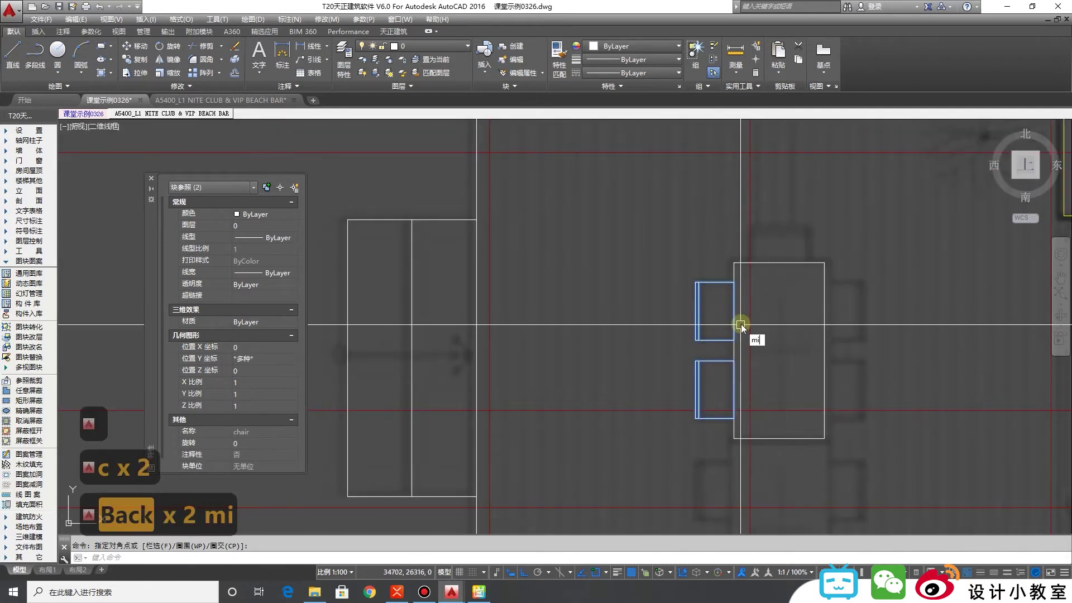
text(mi)
key(Return)
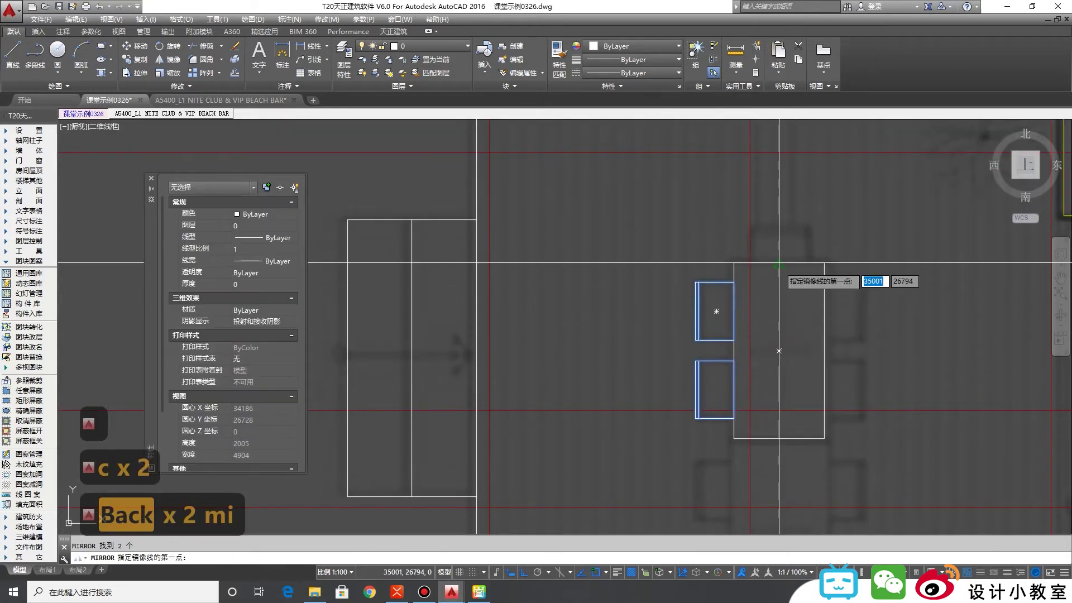
click(779, 262)
click(783, 380)
key(space)
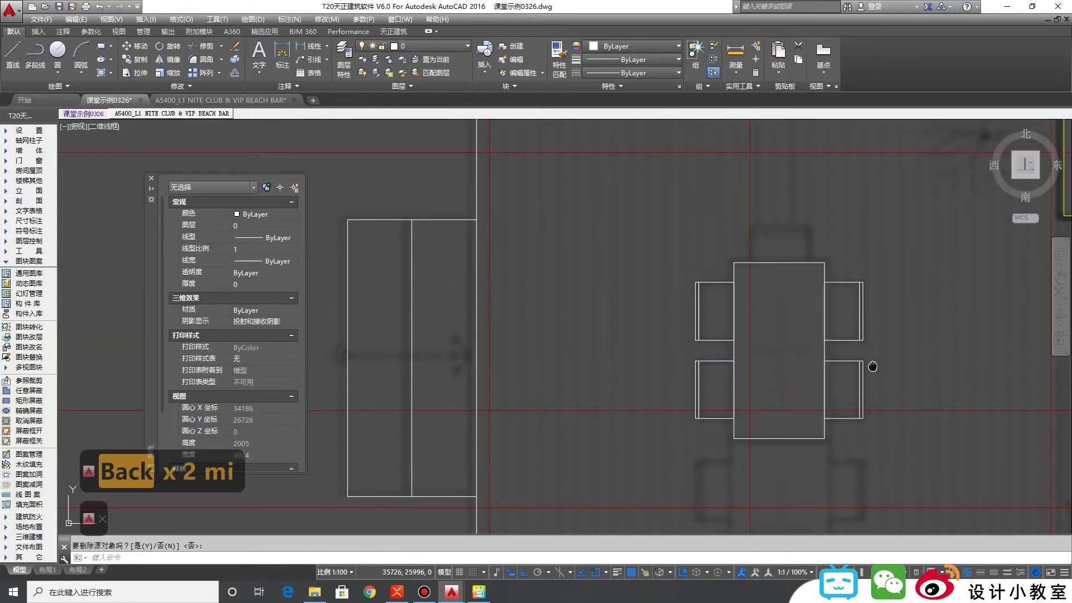
middle_drag(873, 367, 838, 371)
key(Escape)
middle_drag(739, 258, 712, 337)
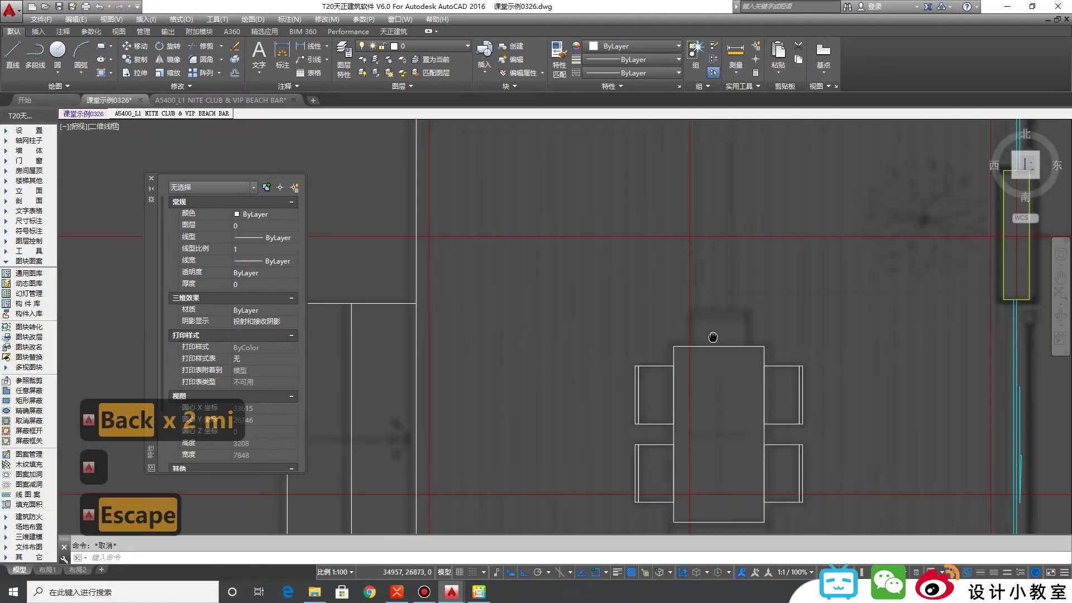
Step: Copy a chair to the table's top edge and rotate it 90° to face the table
click(792, 391)
text(cc)
key(space)
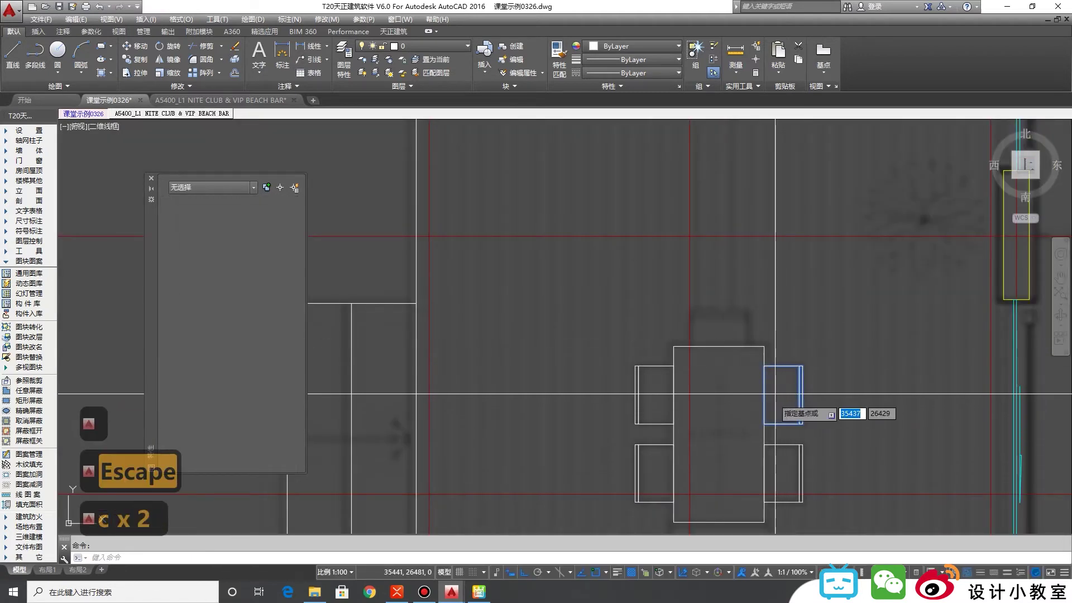
click(763, 401)
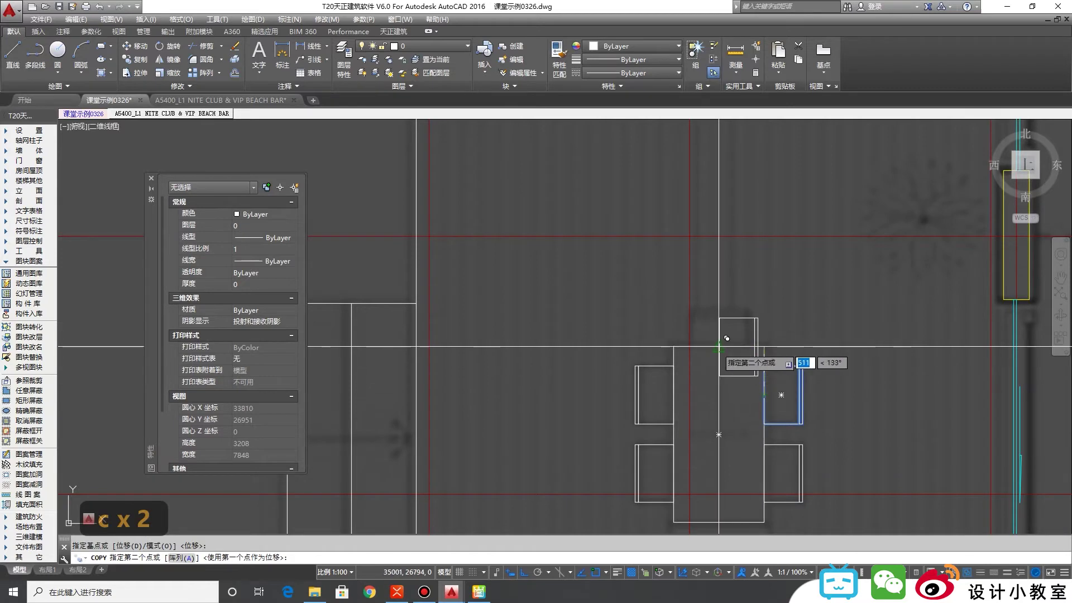
click(718, 347)
key(Return)
click(720, 319)
text(ro)
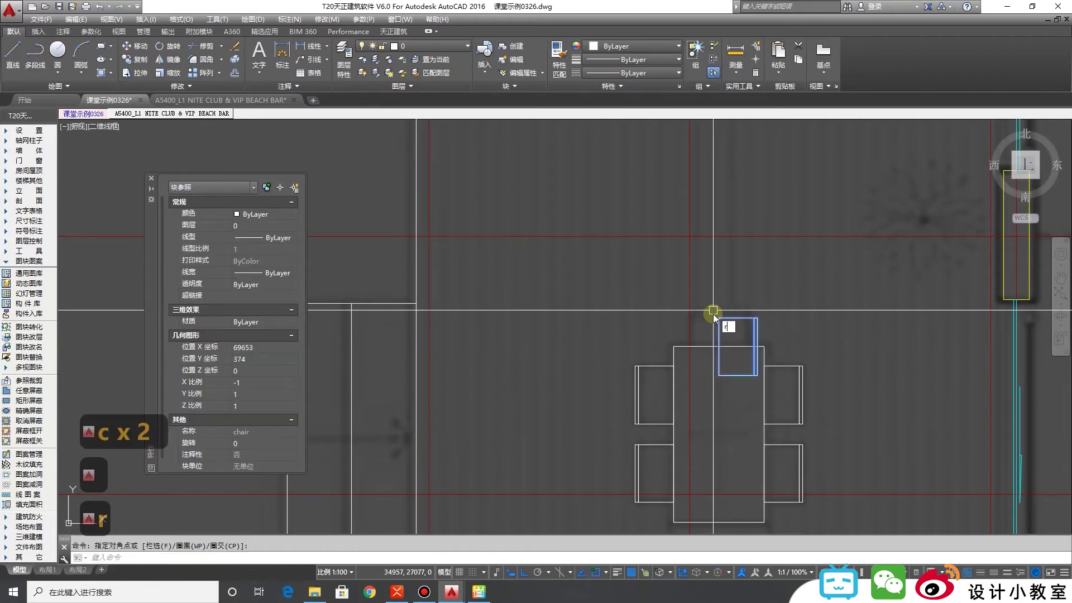
key(Return)
click(718, 346)
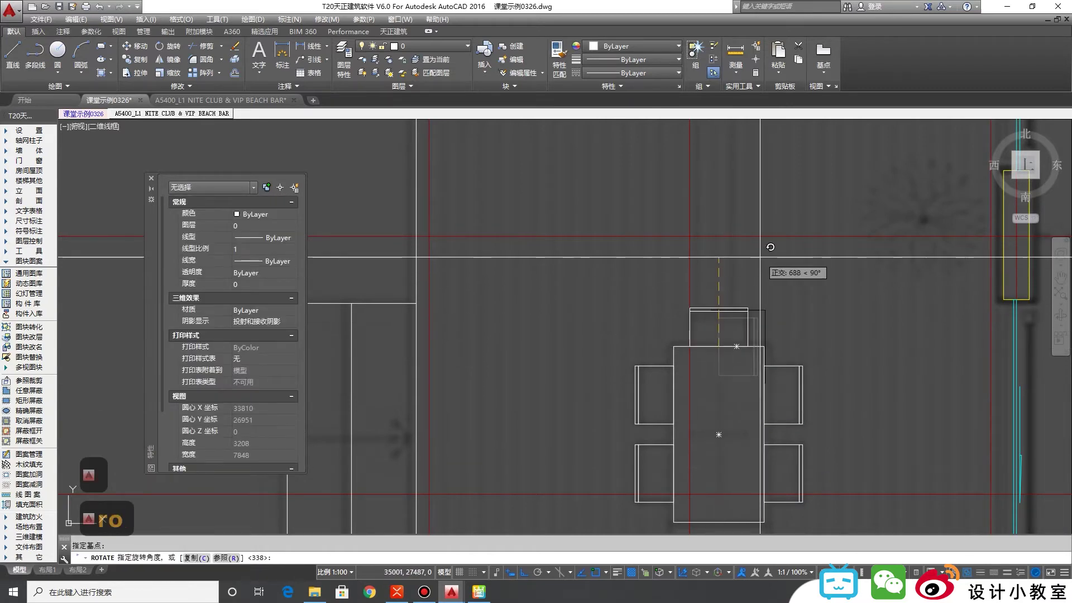
click(770, 246)
key(Escape)
Step: Mirror the table and six chairs downward about the table's bottom edge, keeping the originals
middle_drag(756, 330, 698, 287)
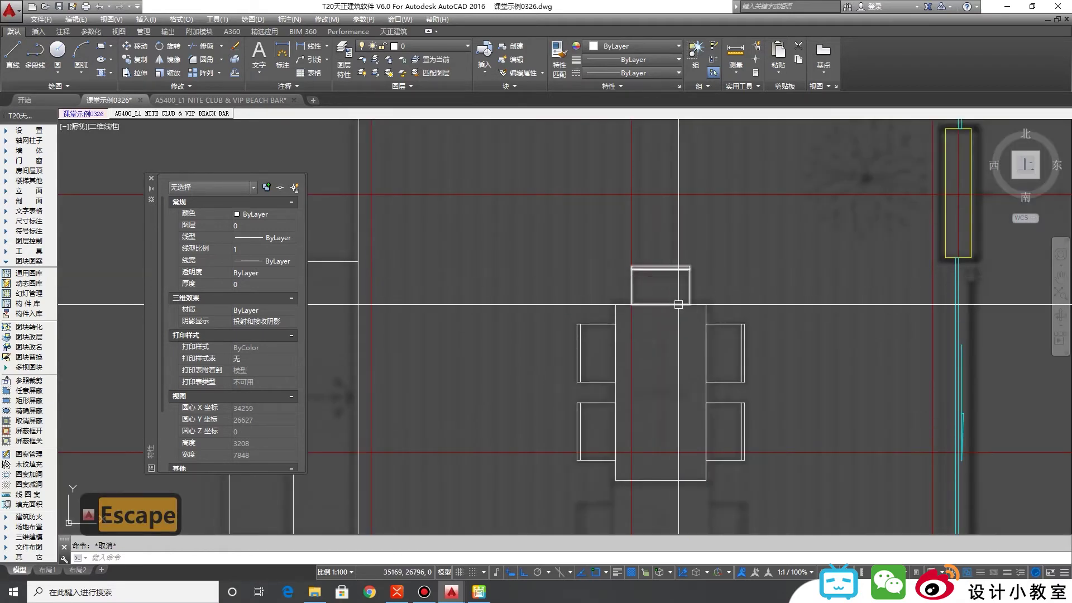
scroll(683, 304, down, 2)
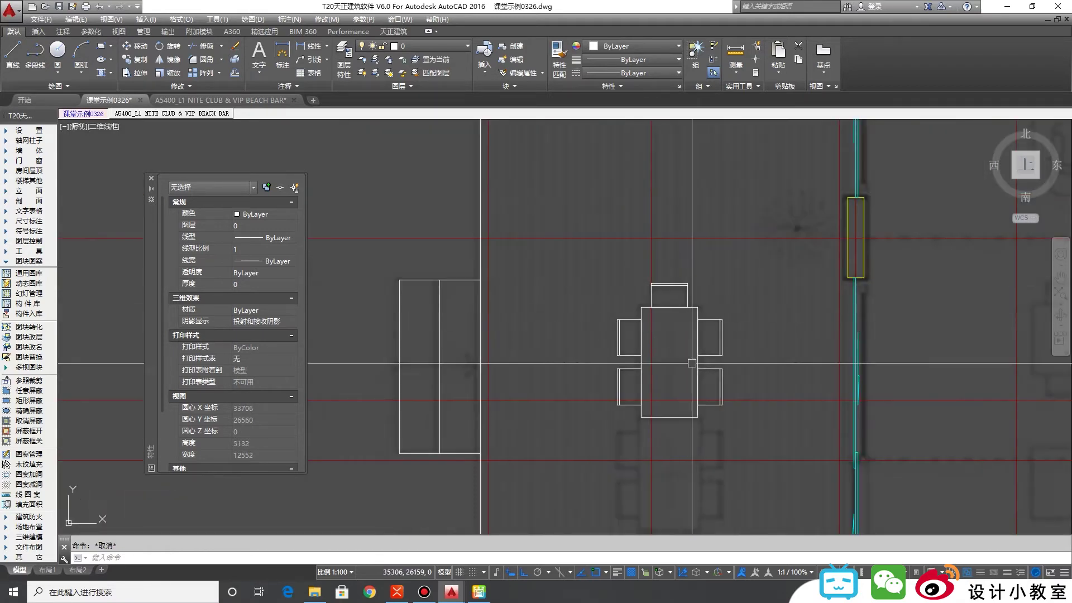
click(773, 331)
click(665, 264)
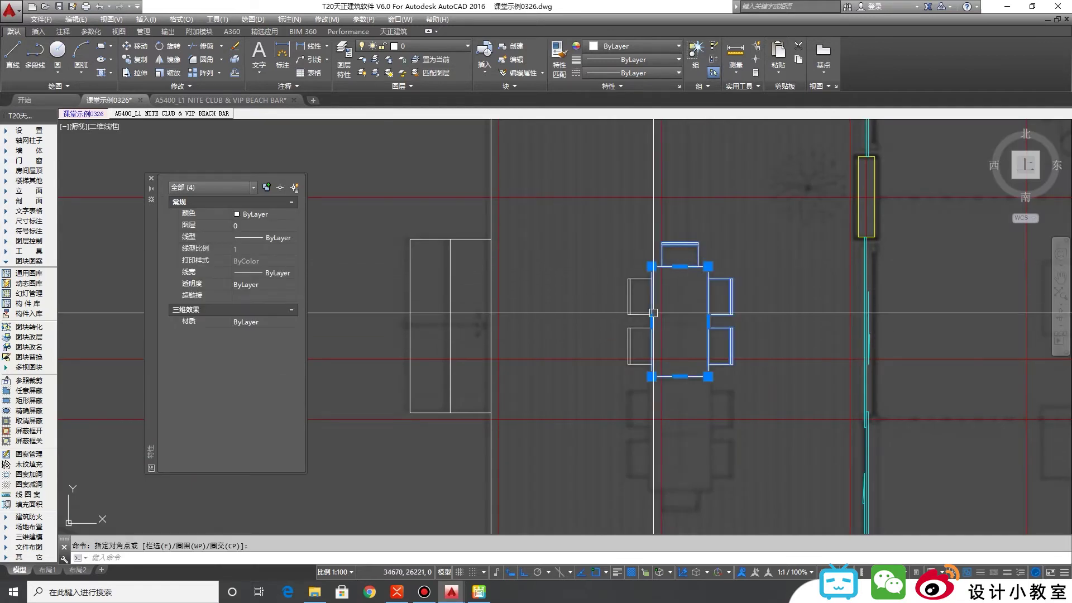
middle_drag(659, 343, 658, 311)
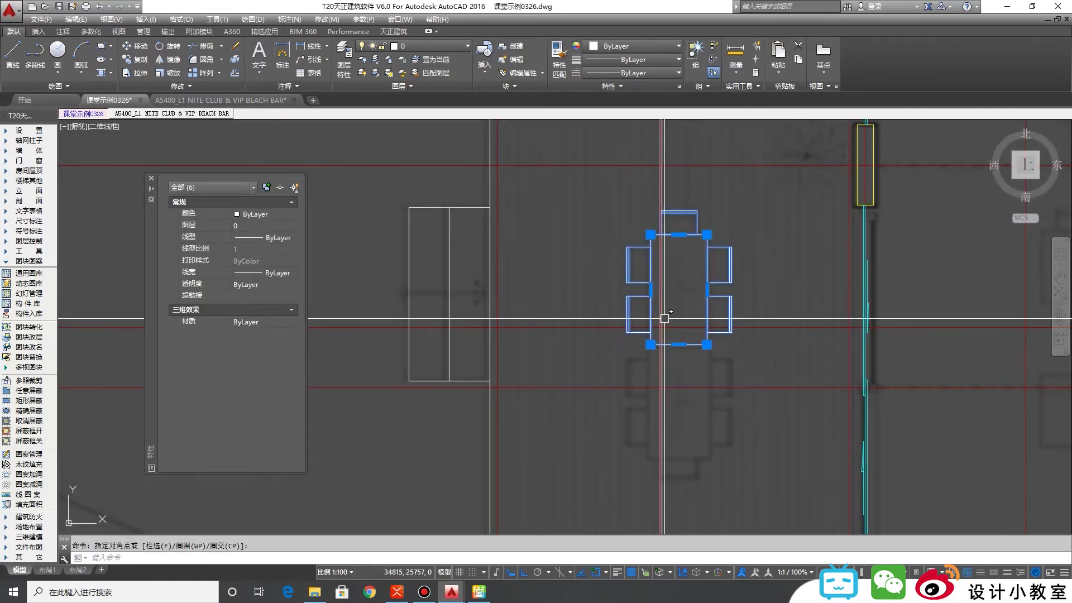
text(mi)
key(Return)
scroll(652, 352, up, 2)
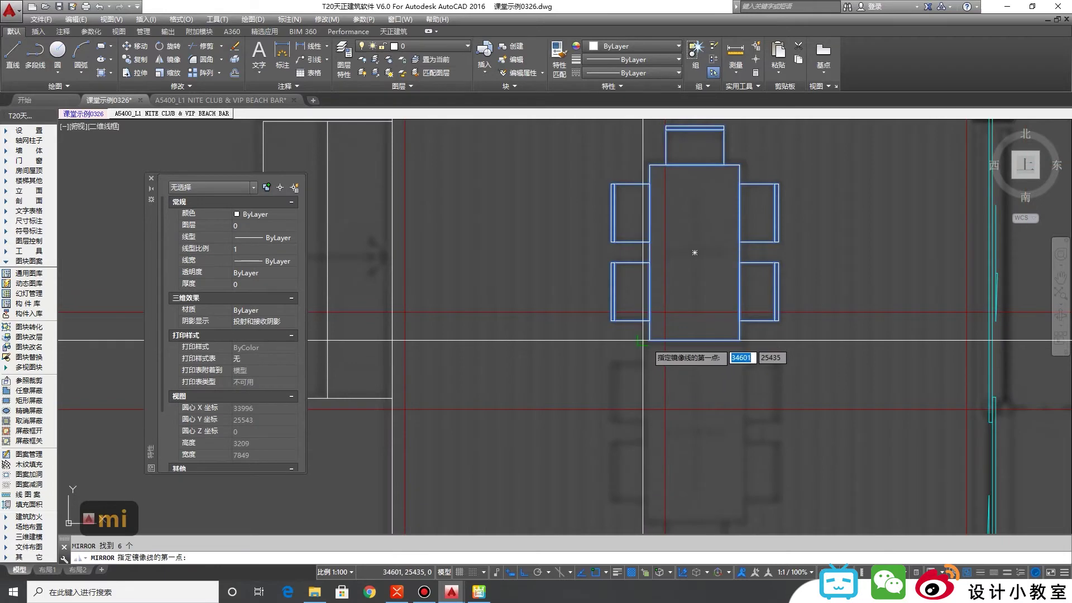
click(651, 344)
click(736, 342)
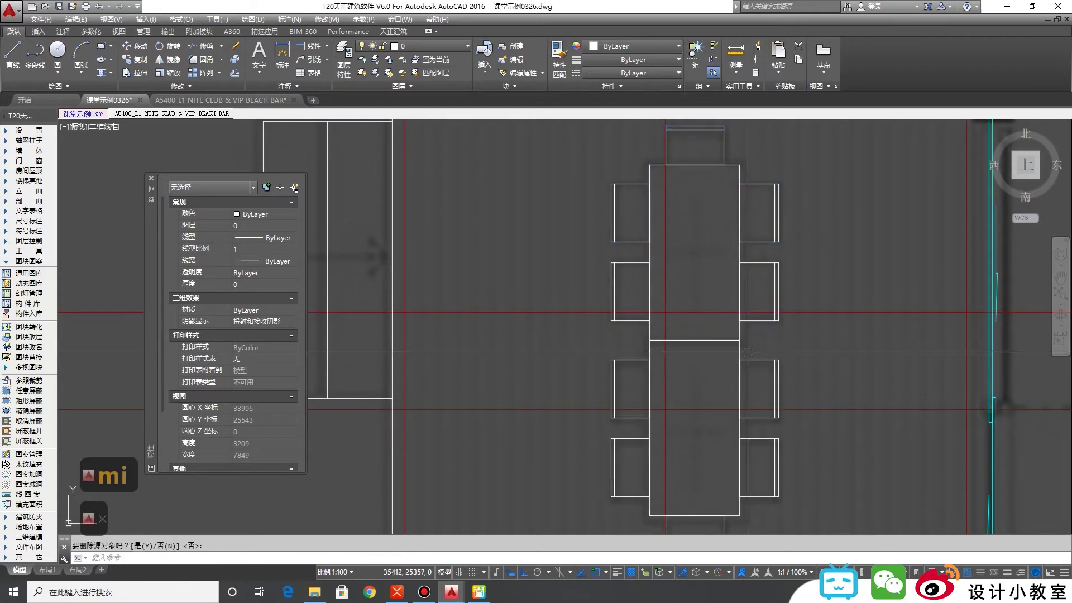
scroll(670, 385, down, 4)
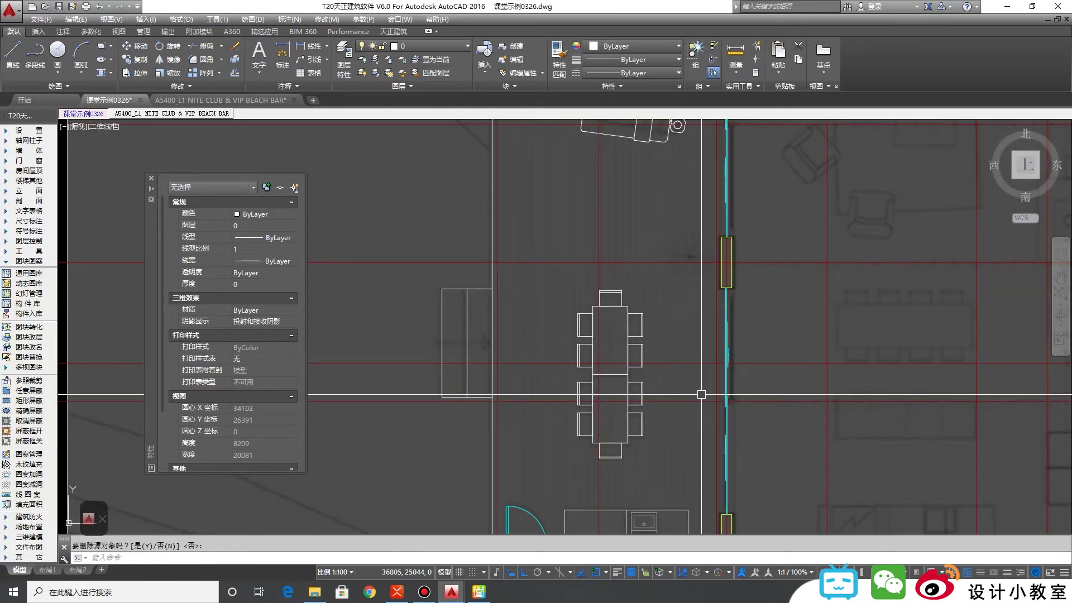
Step: Insert the diagonal four-seat table set from the library's dining tables, left of the long table
middle_drag(656, 434, 732, 433)
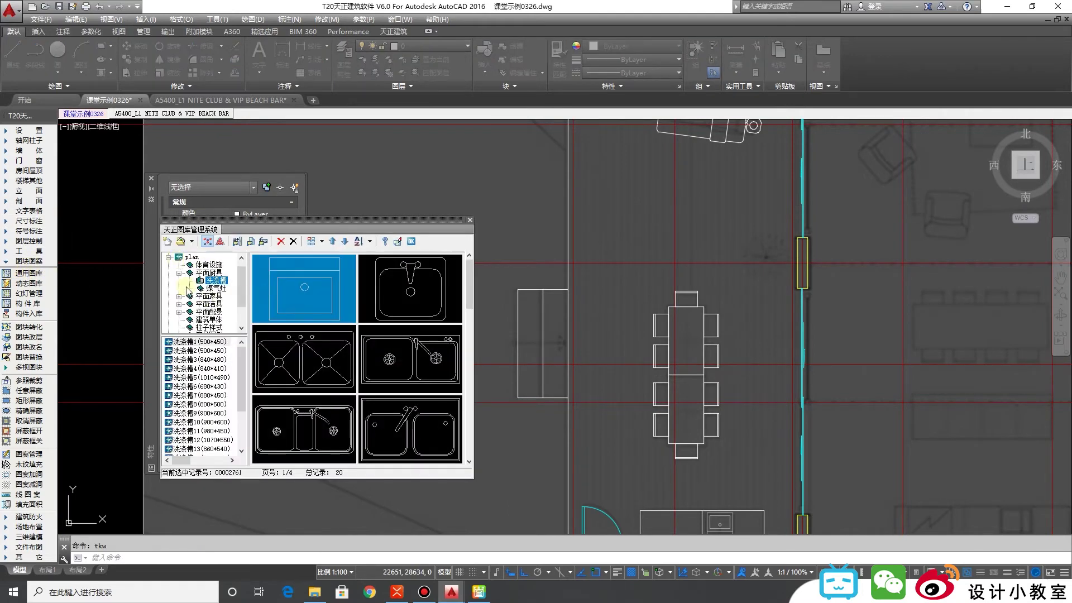
click(179, 274)
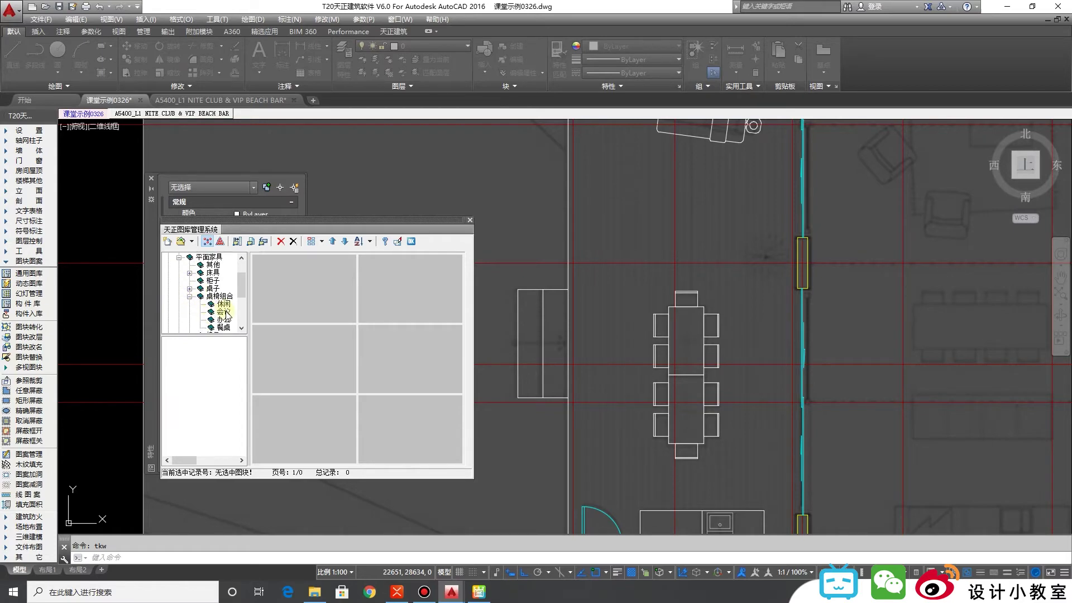
click(223, 327)
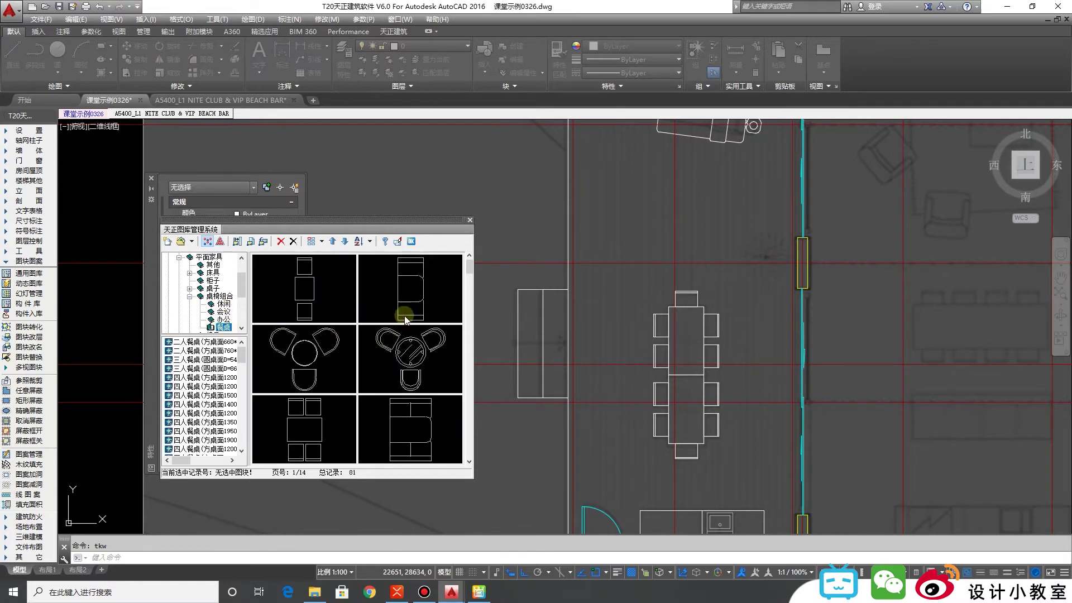
drag(472, 266, 472, 317)
double_click(442, 346)
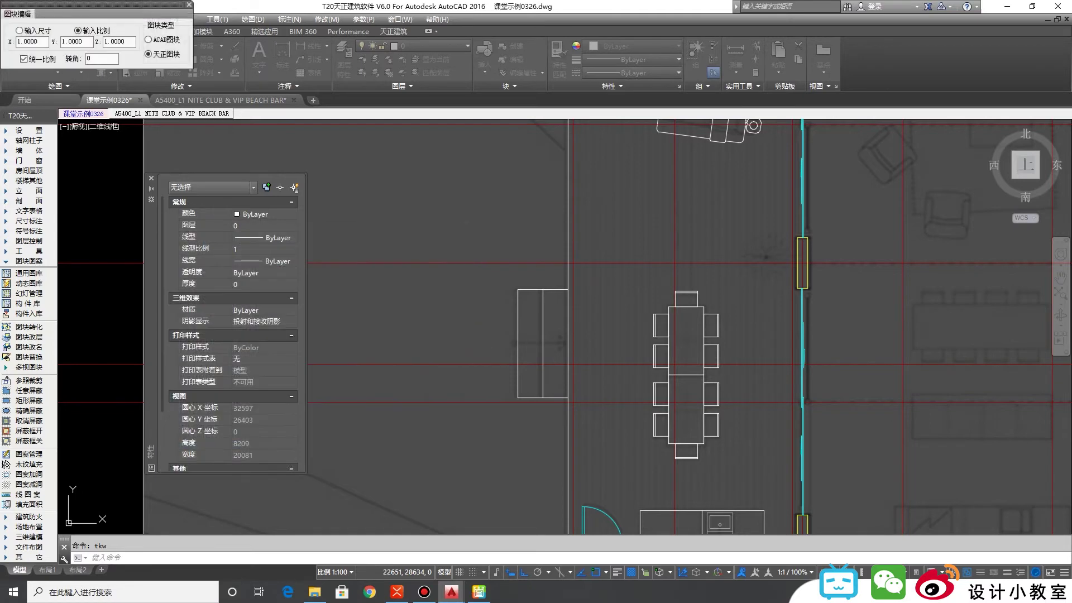
click(433, 338)
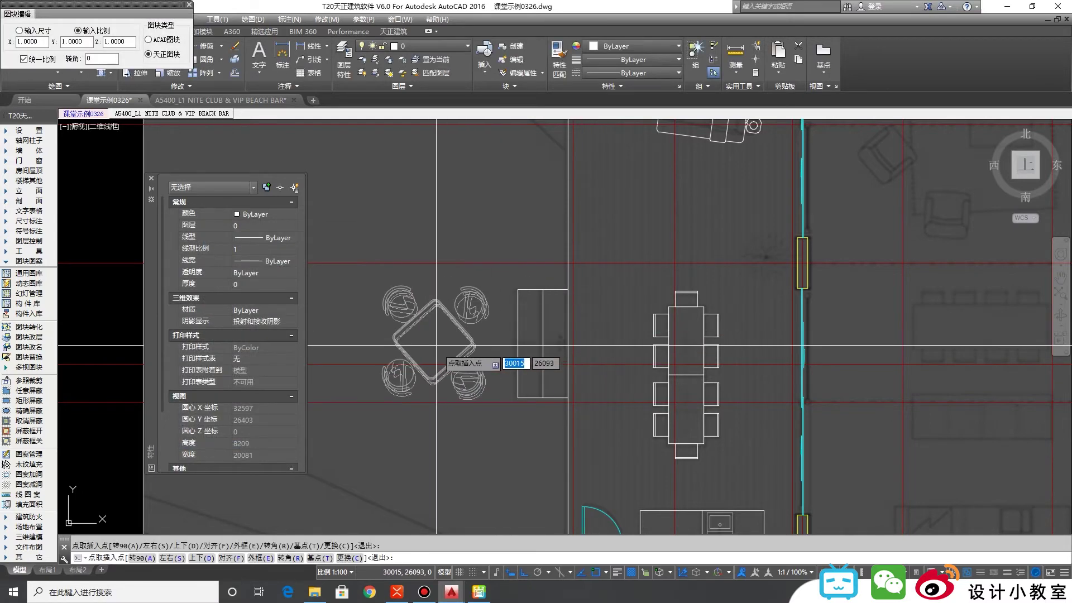
key(Escape)
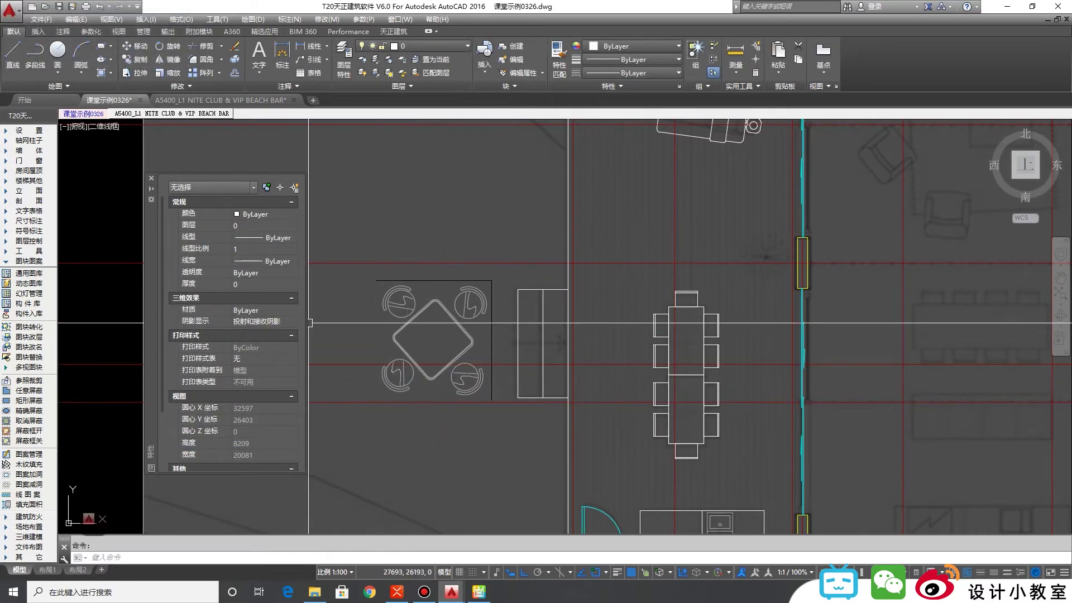
click(435, 335)
Step: Insert the long banquet table set below the four-seat table
click(29, 273)
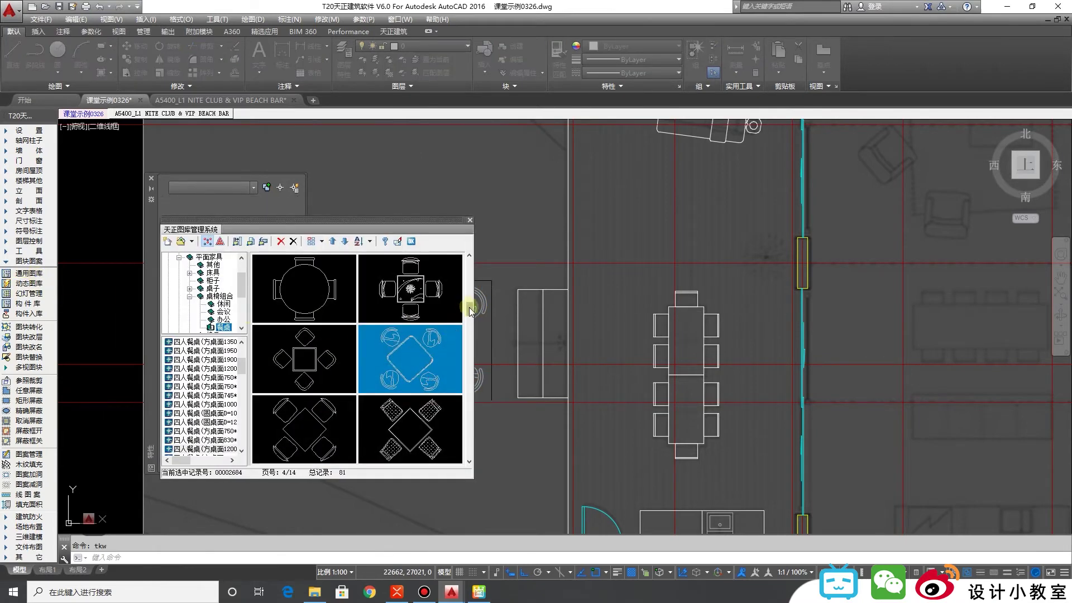
scroll(470, 338, down, 2)
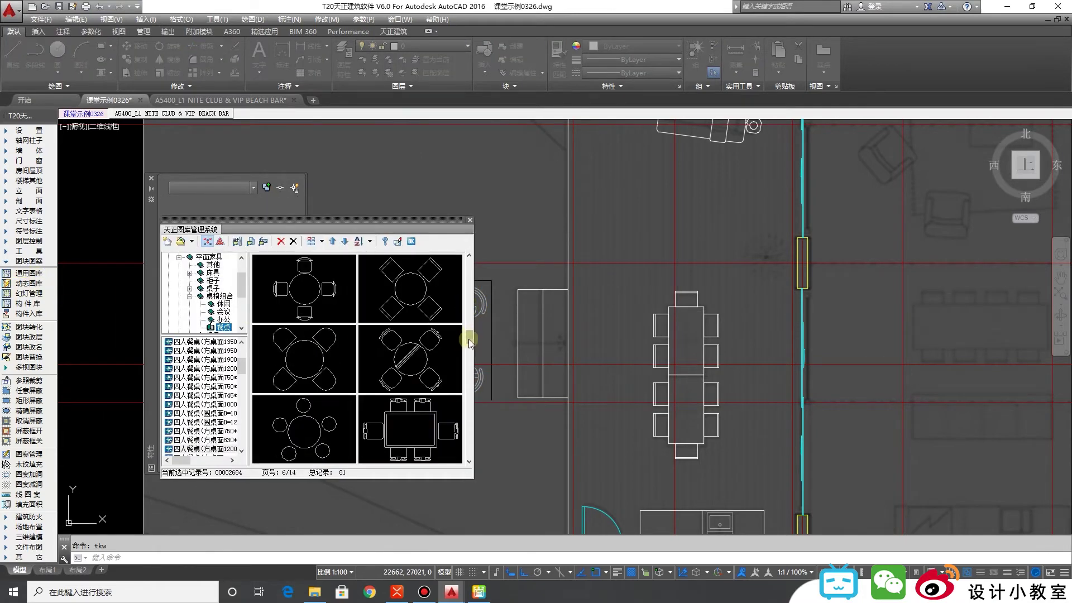
drag(468, 339, 468, 368)
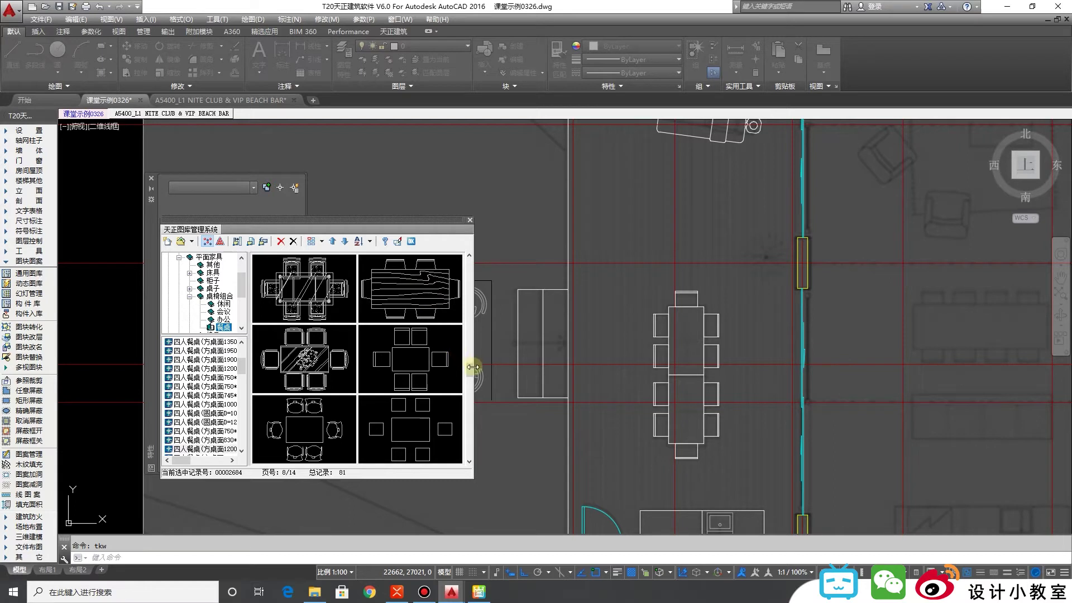
scroll(470, 388, down, 1)
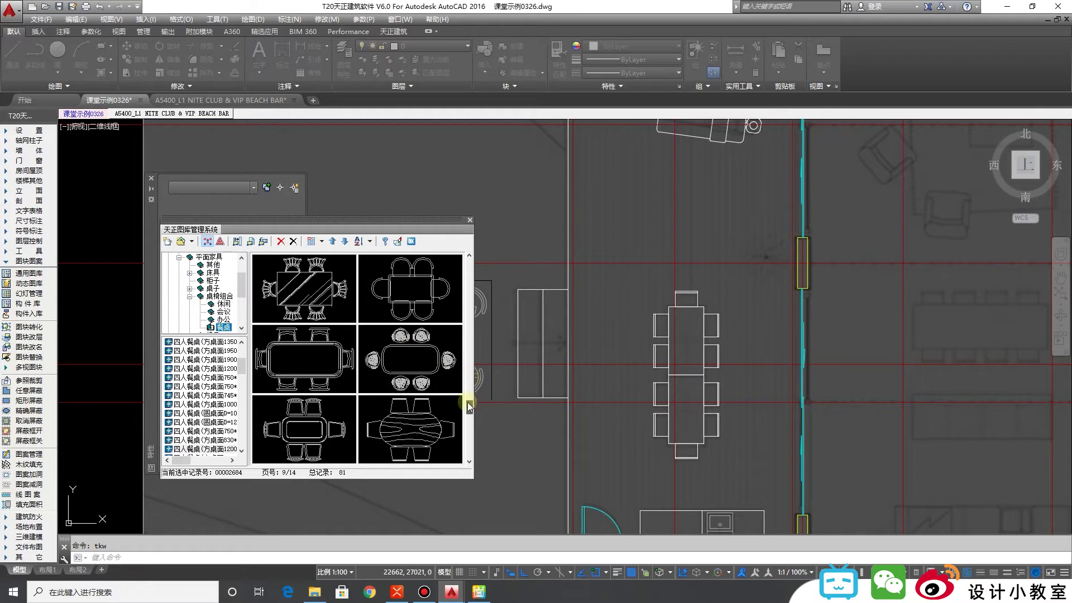
scroll(467, 402, down, 2)
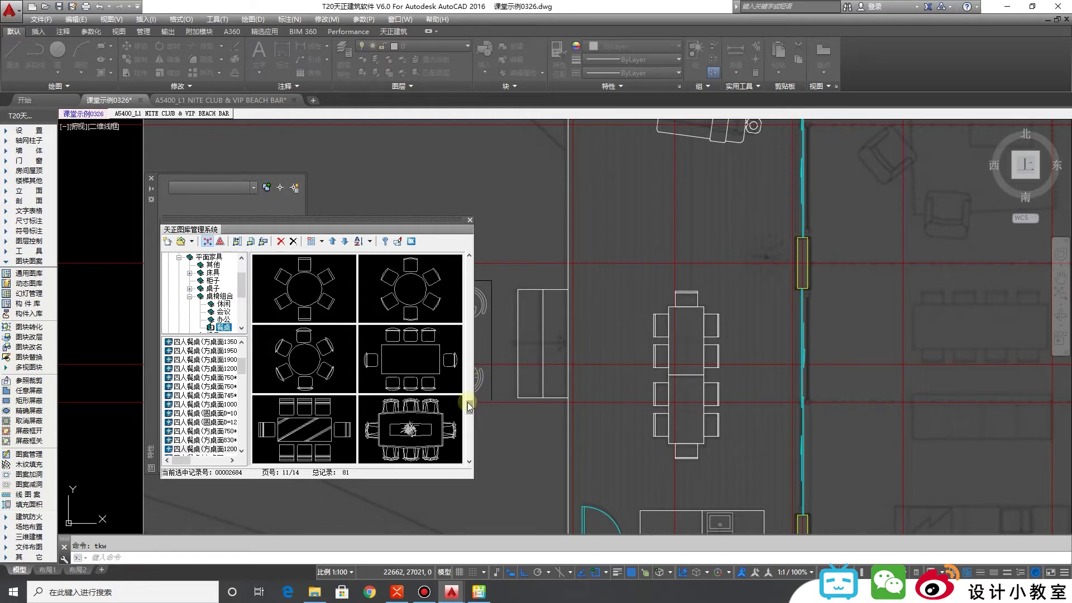
double_click(428, 426)
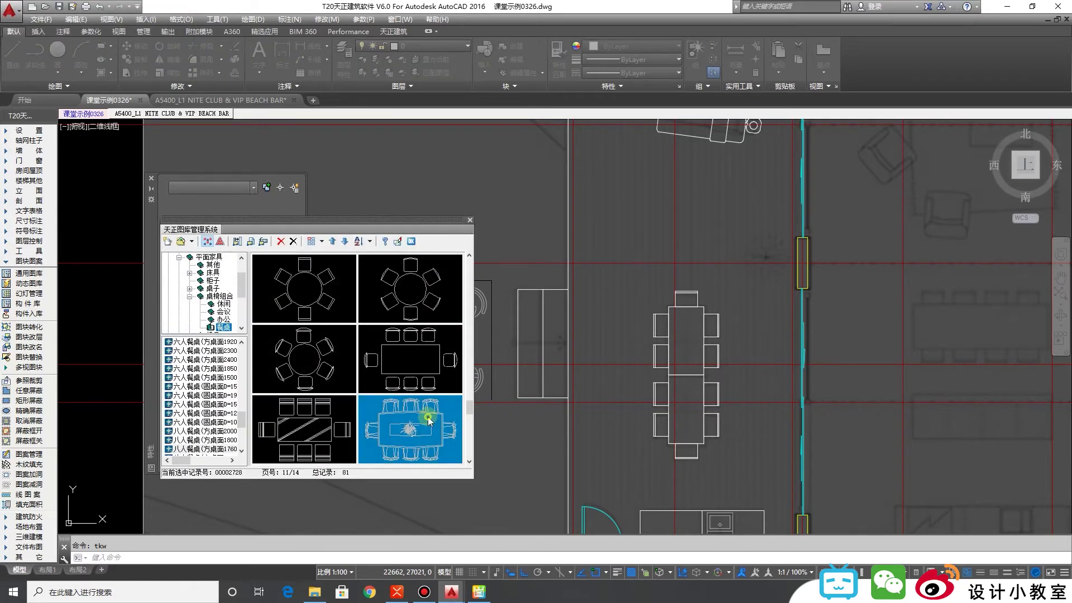
double_click(428, 421)
scroll(614, 393, down, 4)
scroll(672, 369, up, 4)
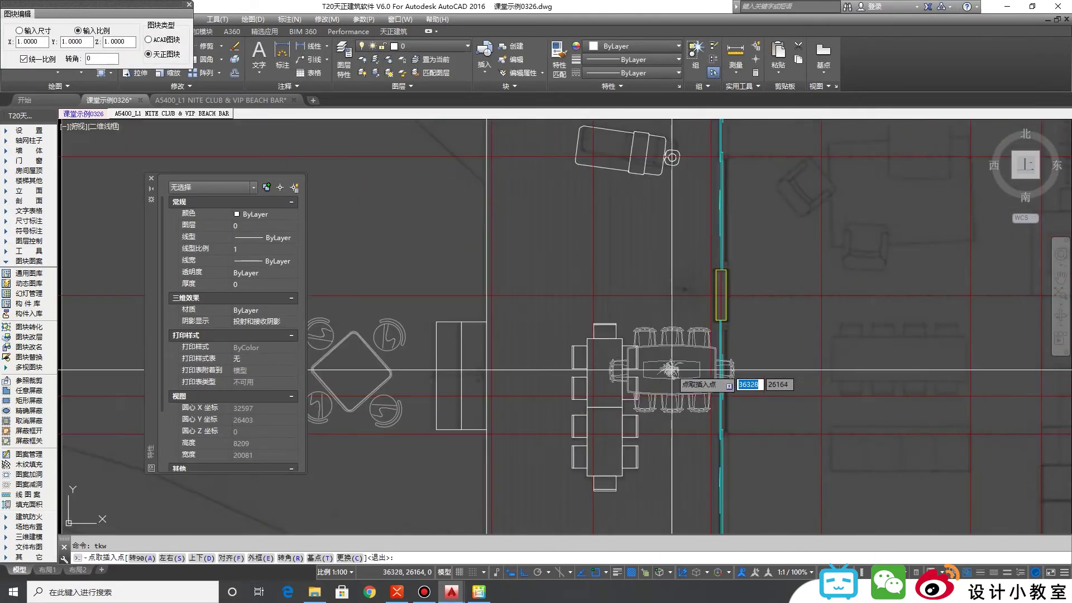
scroll(669, 357, down, 4)
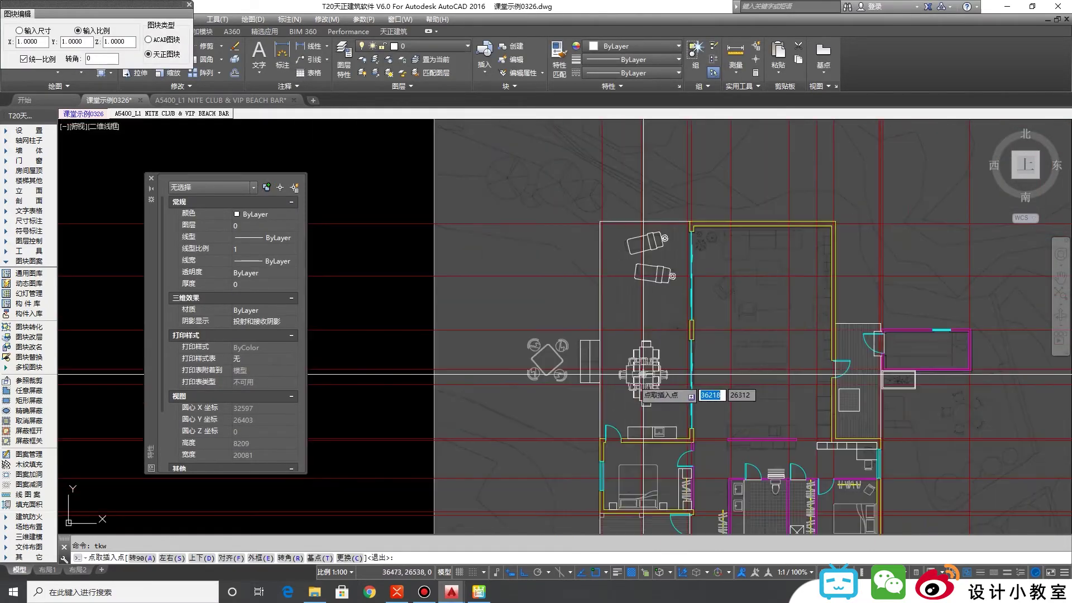
scroll(555, 412, up, 4)
click(547, 403)
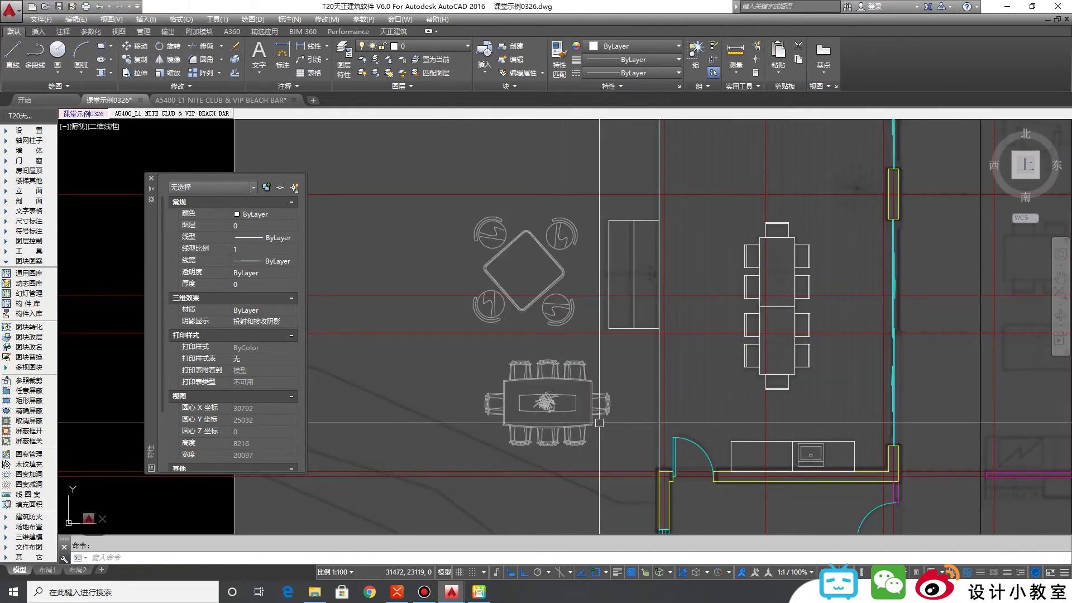
Step: Delete the banquet table set and the four-seat diagonal table set, then review the loungers by the wall
click(575, 399)
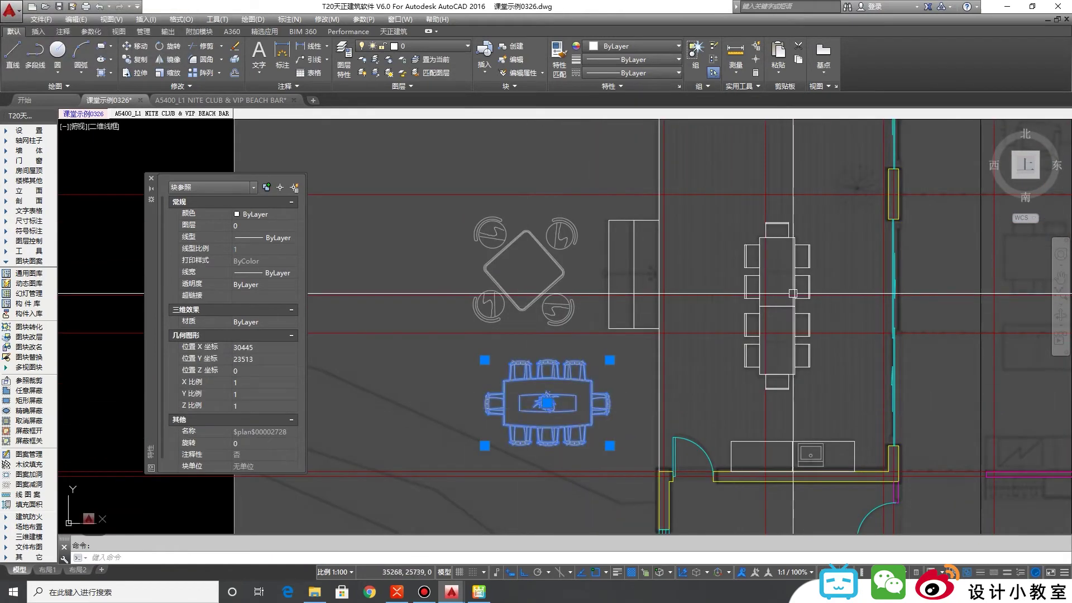
key(Delete)
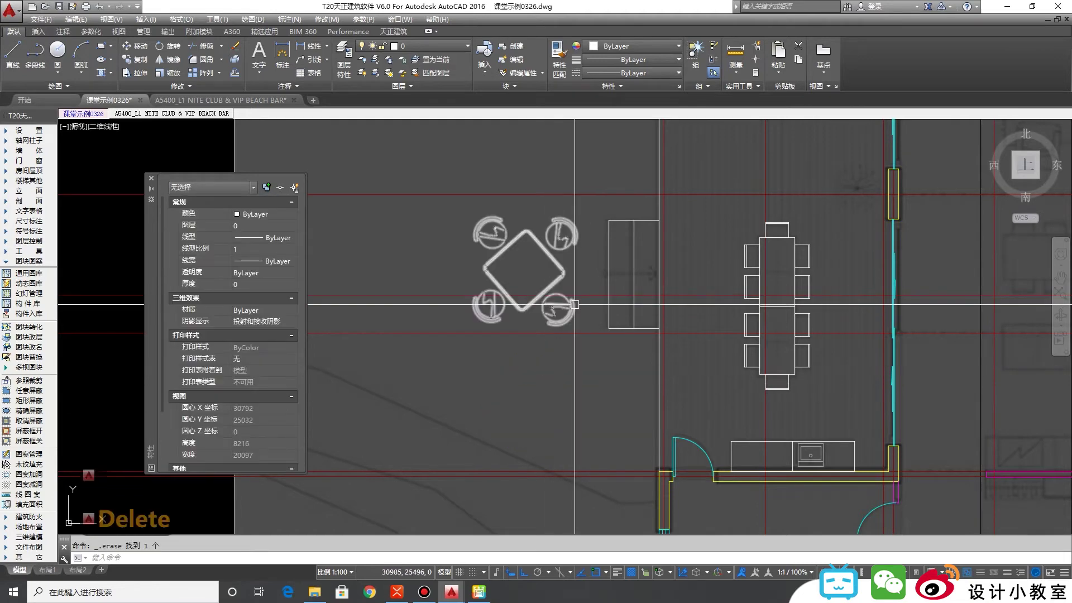
click(575, 304)
scroll(569, 335, down, 4)
key(Delete)
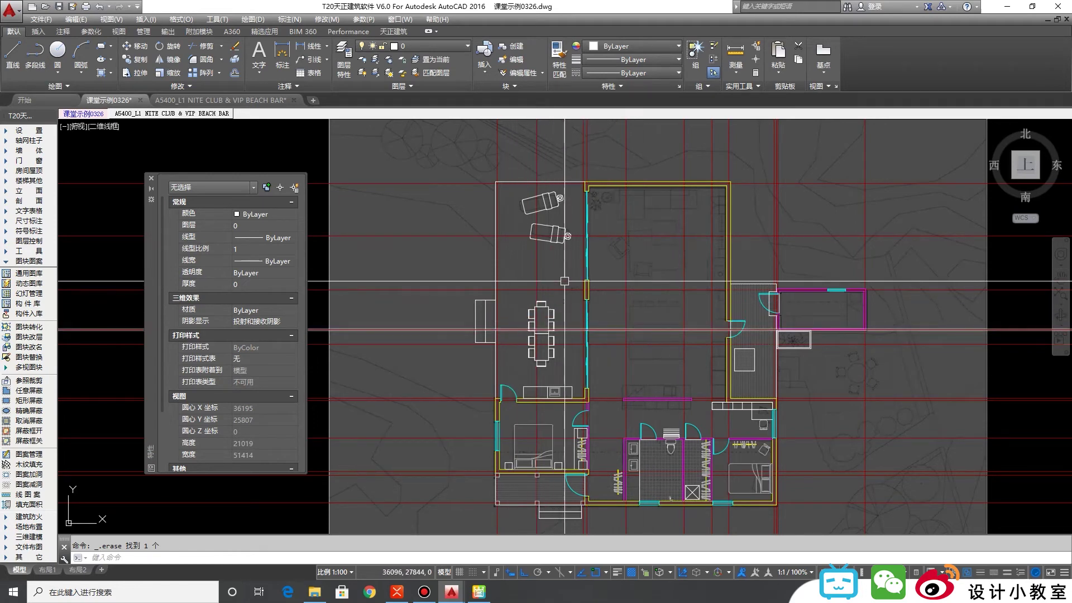
scroll(557, 232, up, 8)
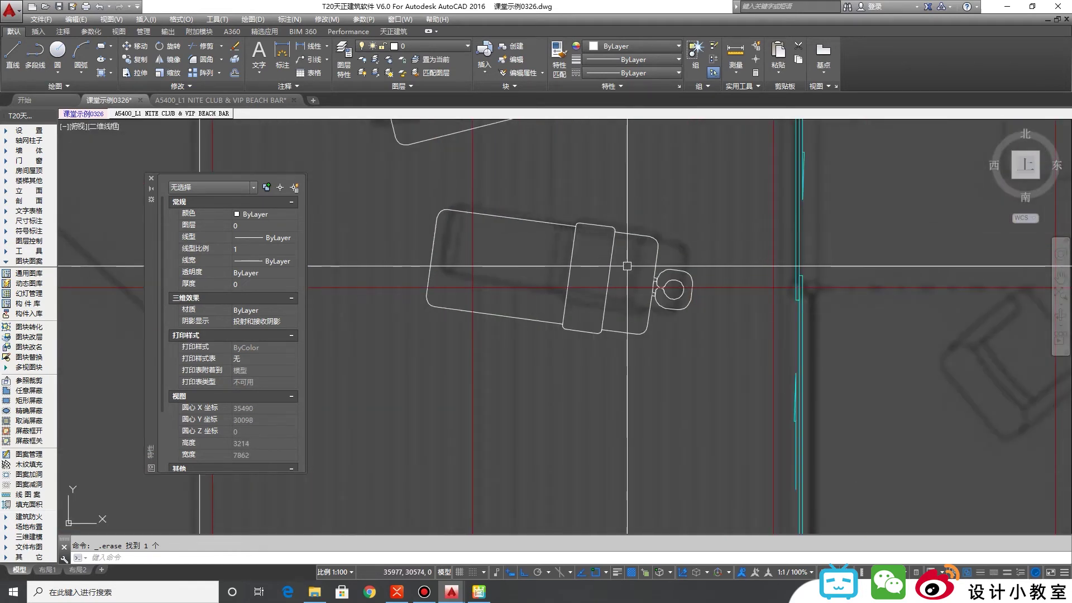
scroll(562, 307, down, 4)
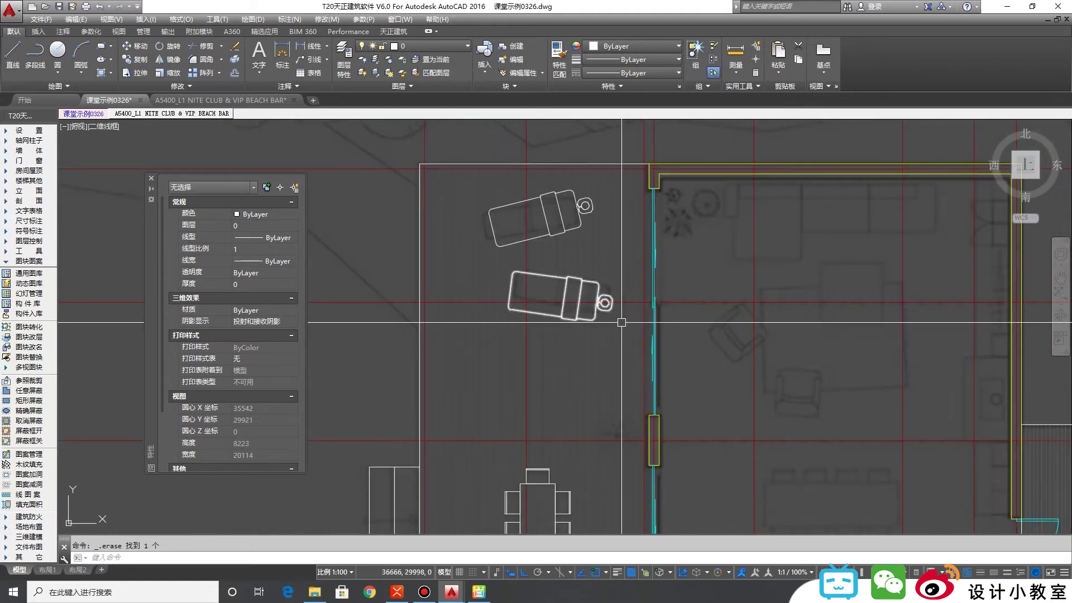
middle_drag(752, 312, 664, 302)
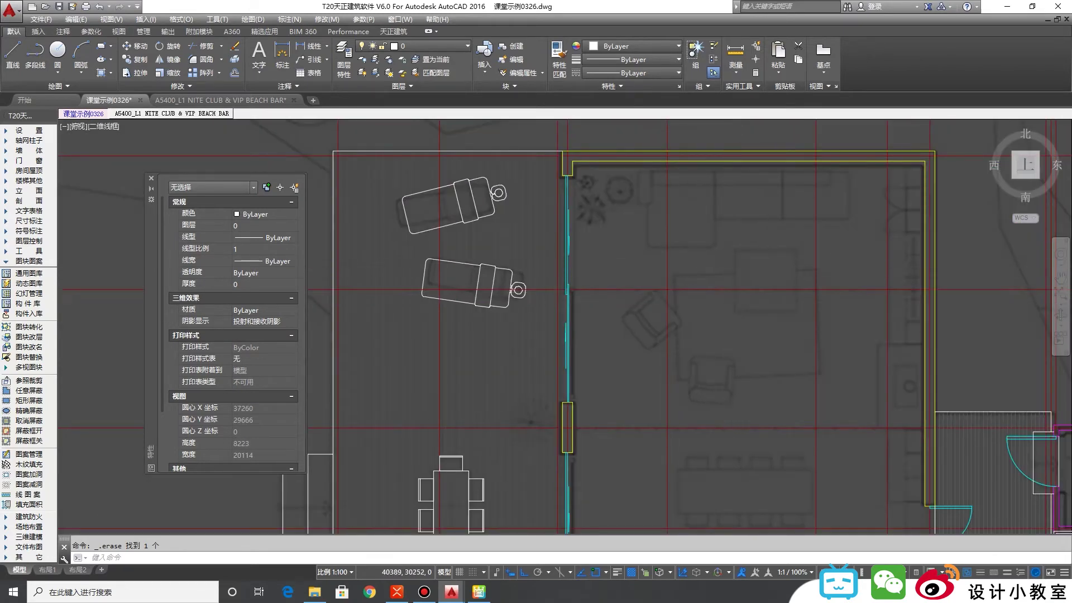
scroll(720, 296, down, 4)
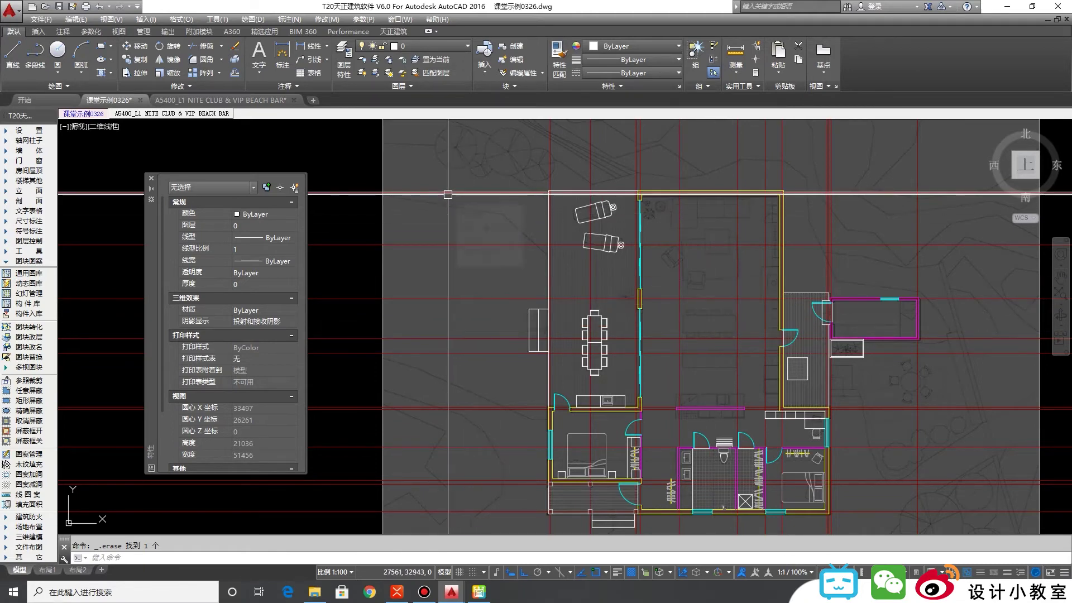
mouse_move(448, 194)
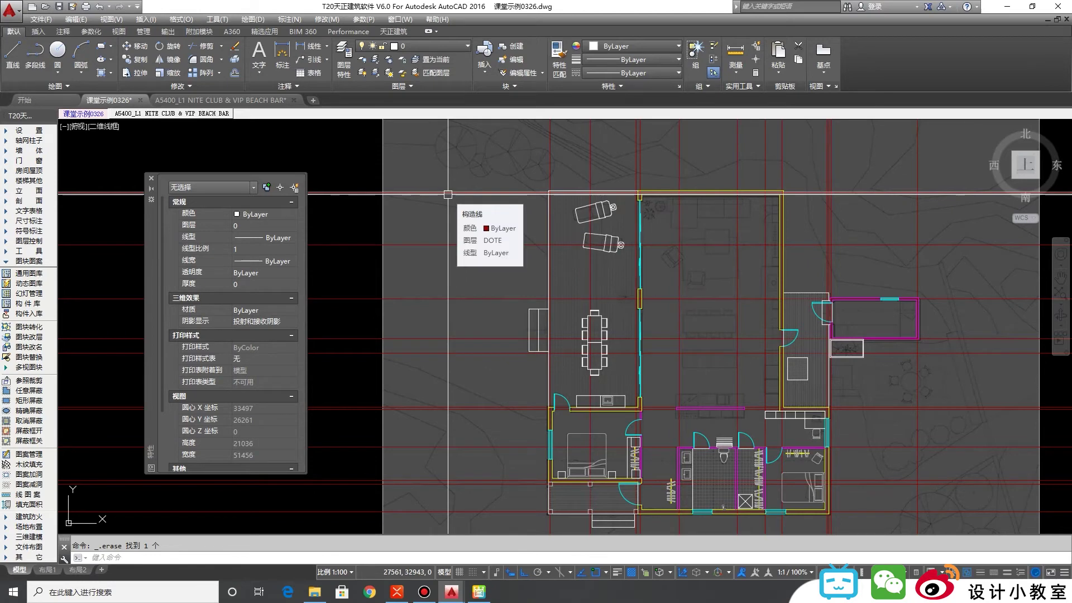
Step: In the nite club and beach bar drawing, survey the bar, winter garden and dining areas
click(214, 102)
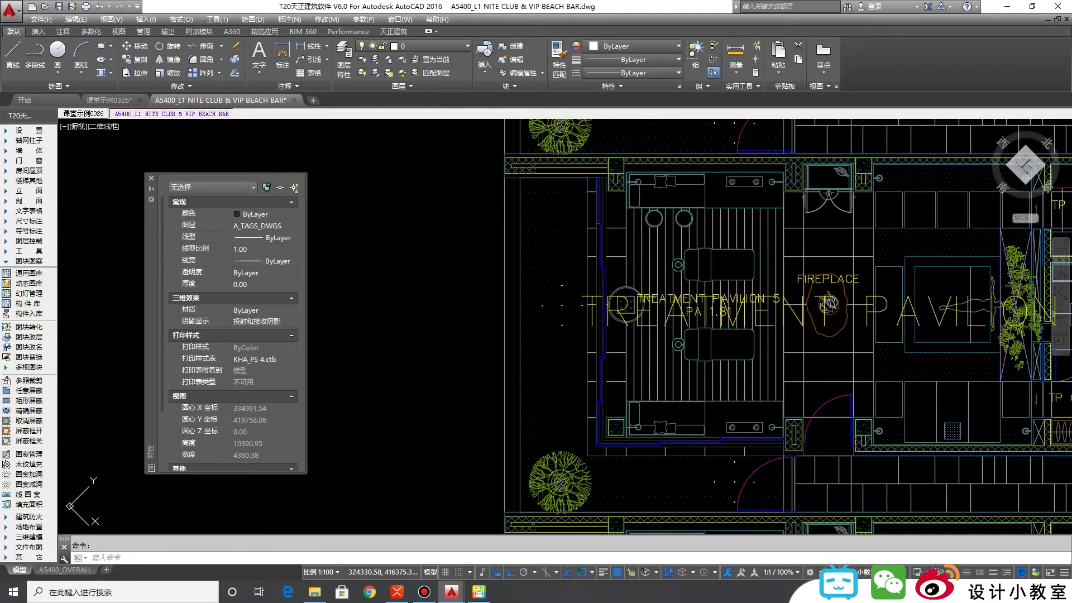
scroll(510, 447, down, 4)
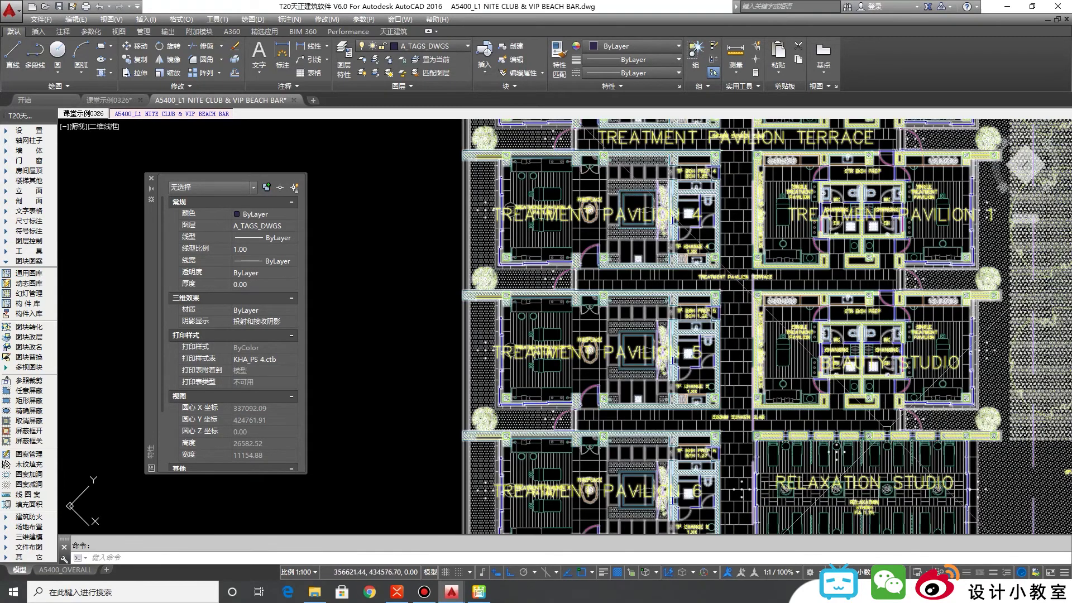
scroll(846, 427, down, 3)
scroll(804, 413, up, 1)
mouse_move(803, 413)
middle_down()
mouse_move(569, 363)
mouse_move(471, 293)
middle_up()
scroll(472, 293, down, 2)
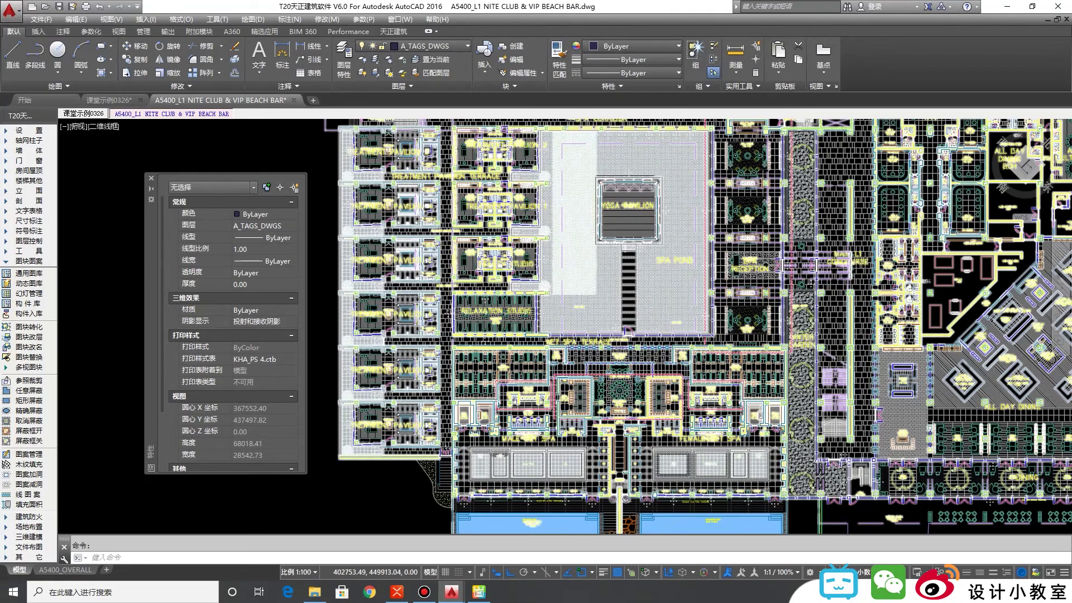
scroll(687, 430, up, 4)
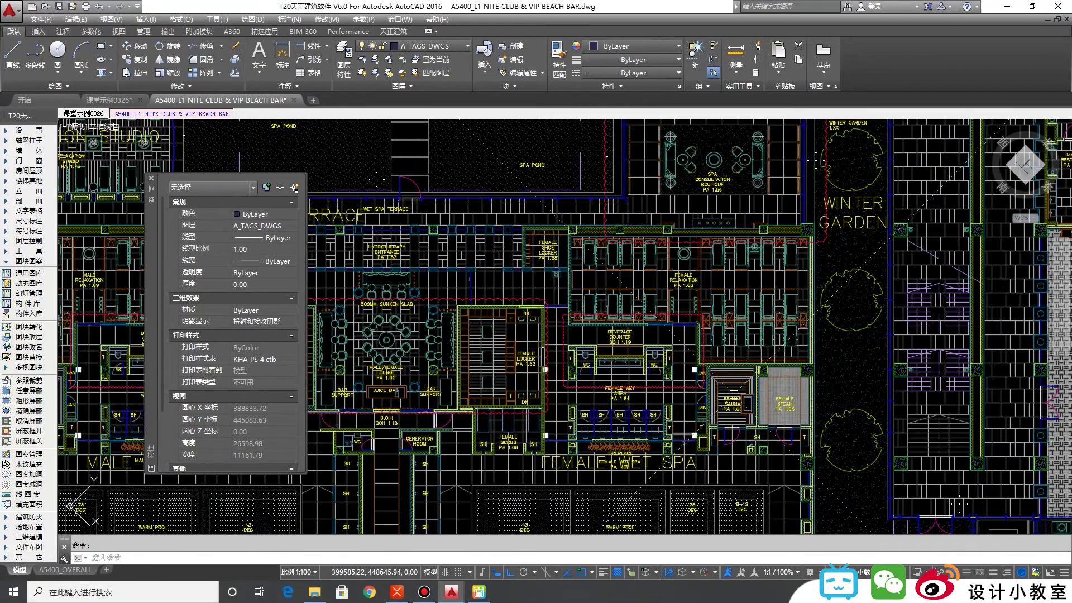
scroll(798, 338, up, 2)
scroll(854, 367, down, 2)
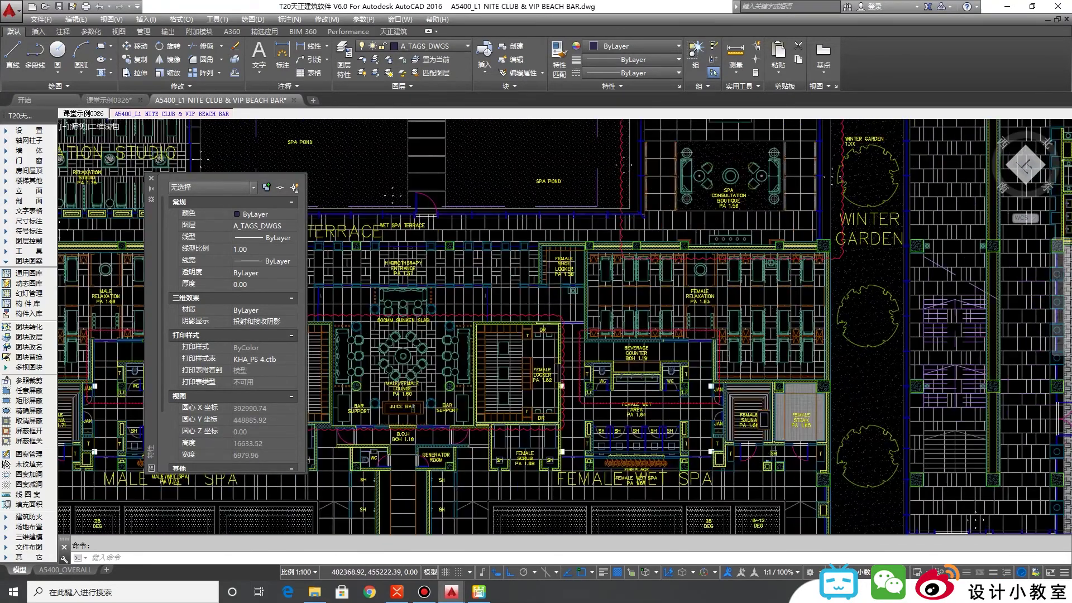
scroll(799, 168, down, 4)
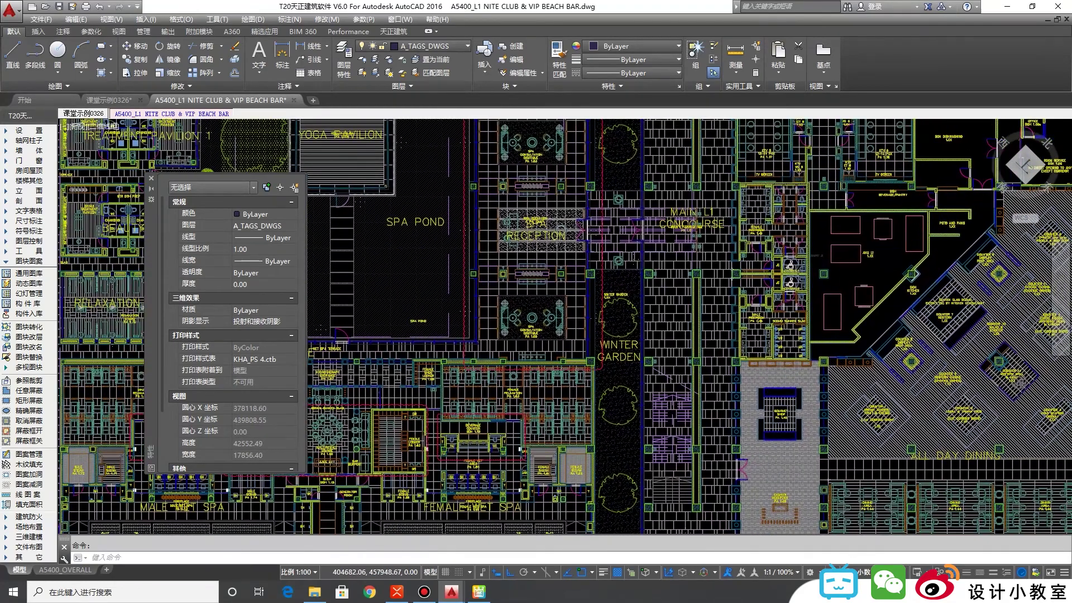
middle_drag(915, 467, 693, 358)
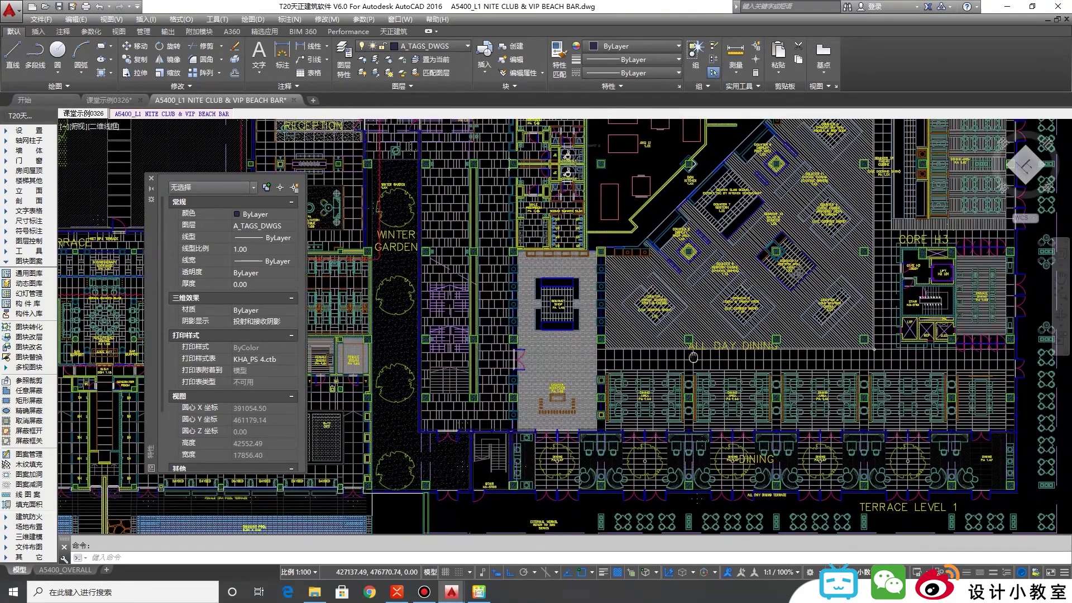
scroll(752, 422, up, 3)
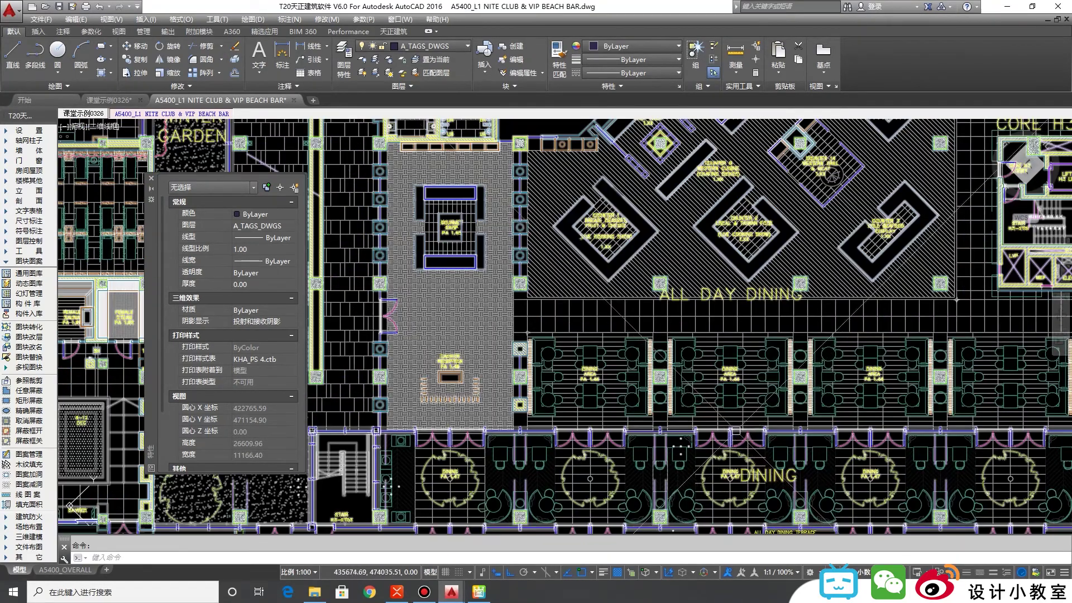
scroll(725, 430, down, 3)
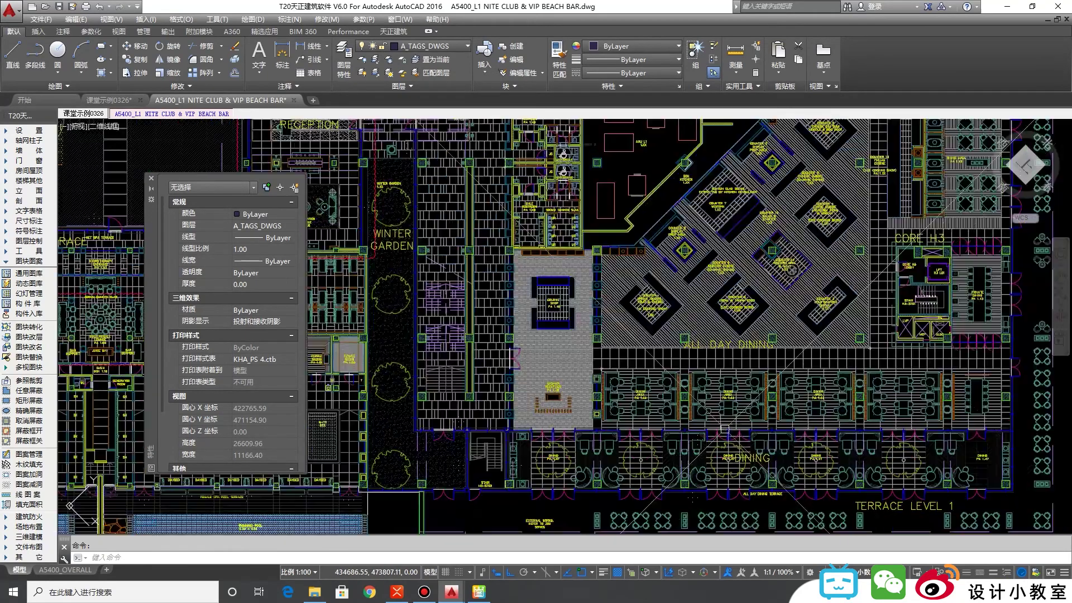
Step: View the whole dining area and massage rooms, then return to the 课堂示例0326 drawing
middle_drag(977, 148, 725, 345)
scroll(726, 357, up, 4)
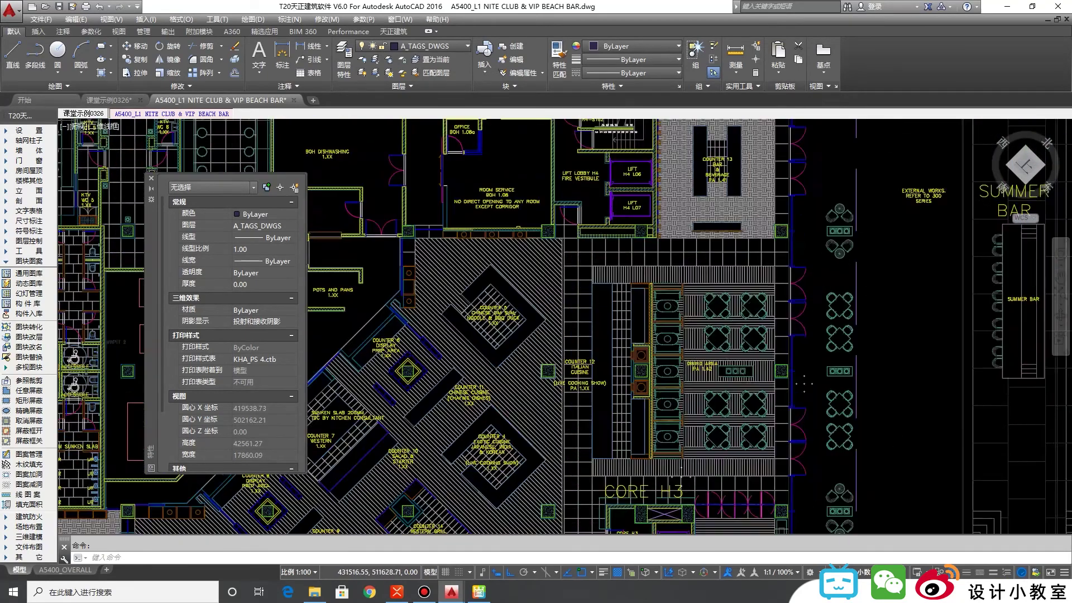
scroll(674, 389, down, 2)
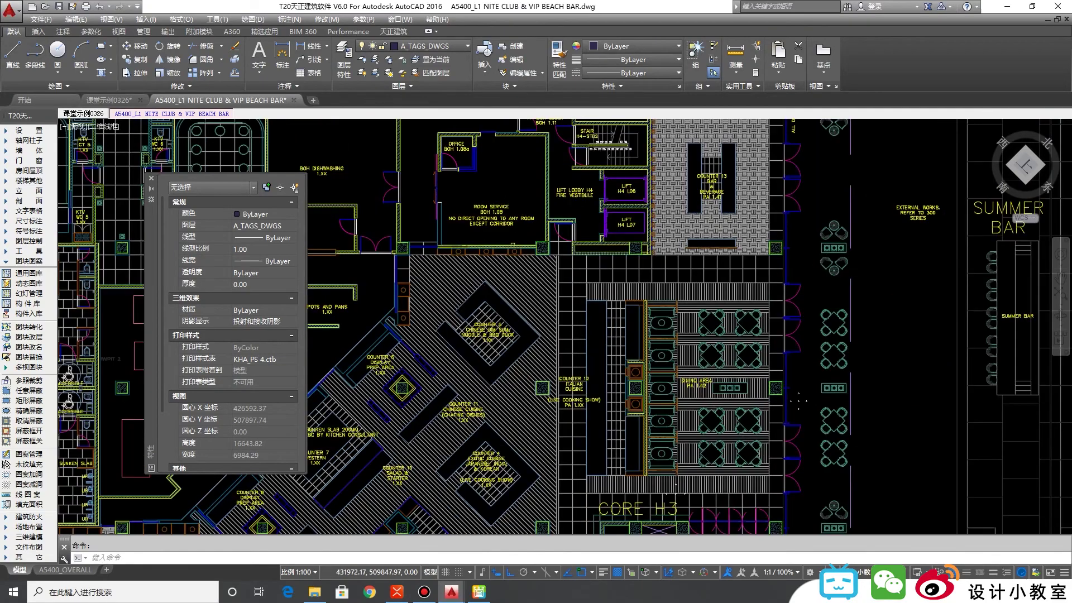
scroll(697, 393, down, 2)
middle_drag(701, 134, 895, 359)
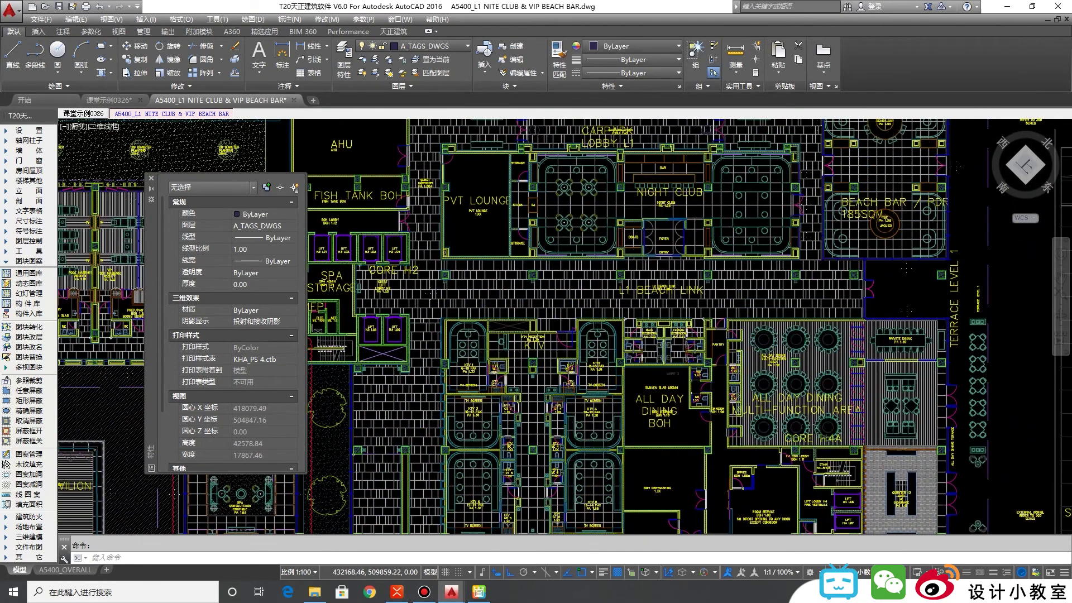
middle_drag(313, 285, 578, 357)
scroll(581, 358, up, 4)
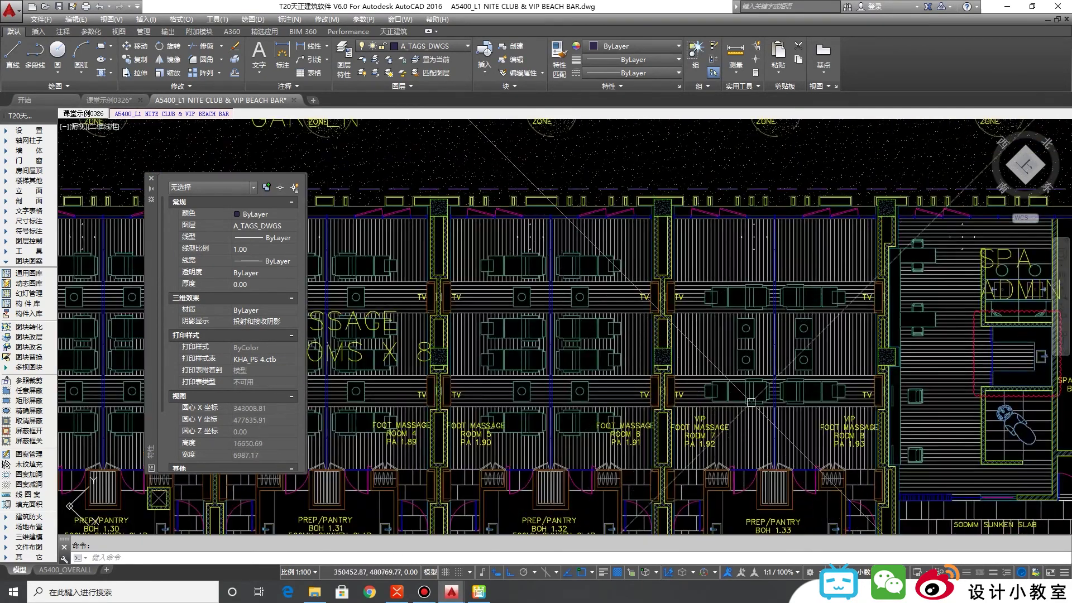
mouse_move(754, 354)
middle_down()
mouse_move(916, 260)
mouse_move(999, 304)
middle_up()
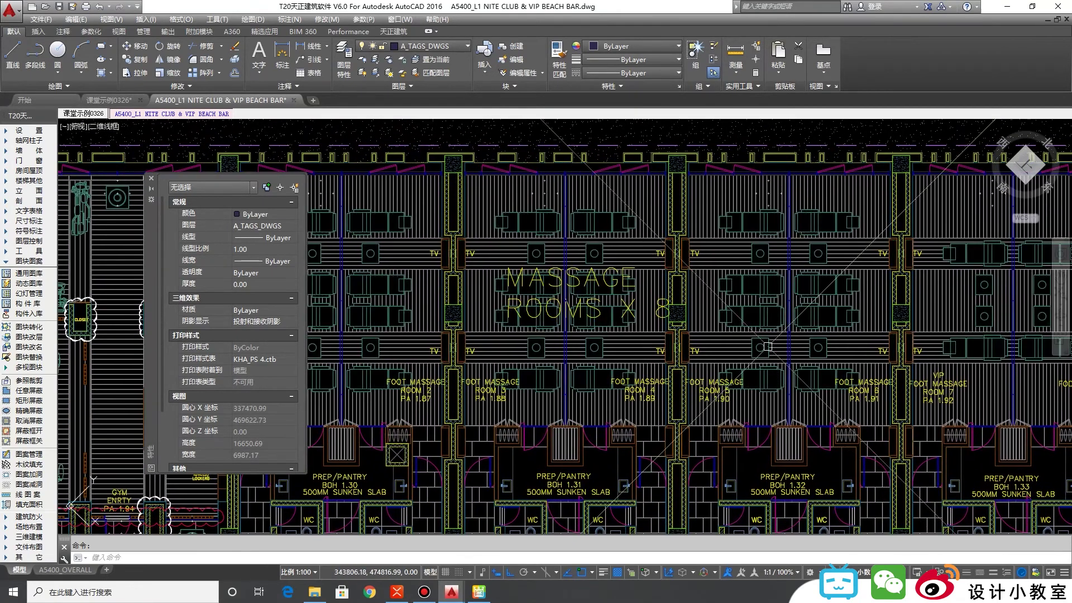
click(109, 100)
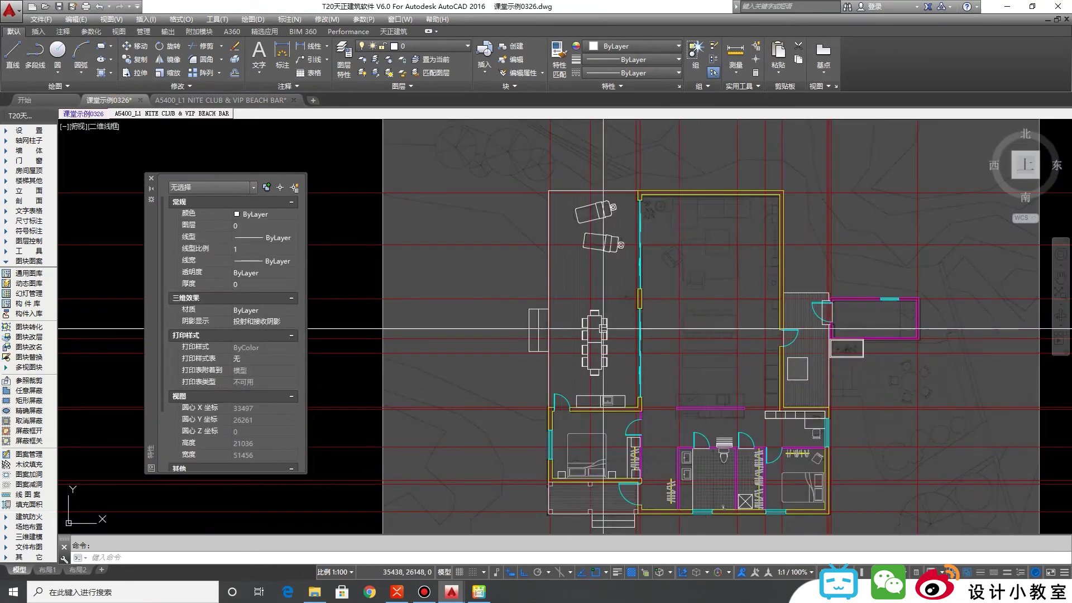
Step: Turn off the layers of the red construction lines, the underlay image, and the doors and windows
click(367, 445)
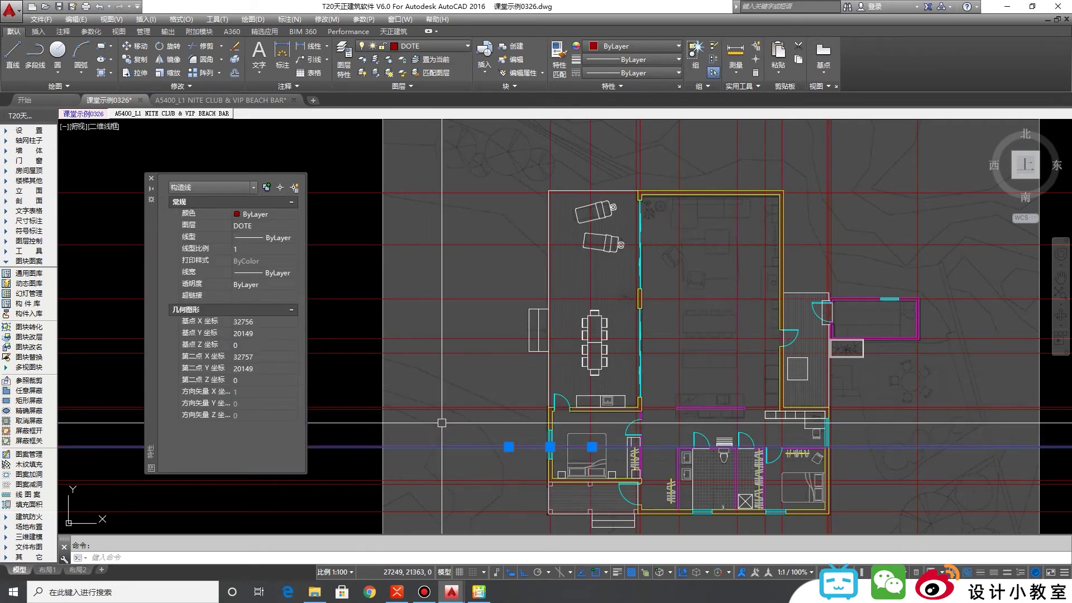
key(1)
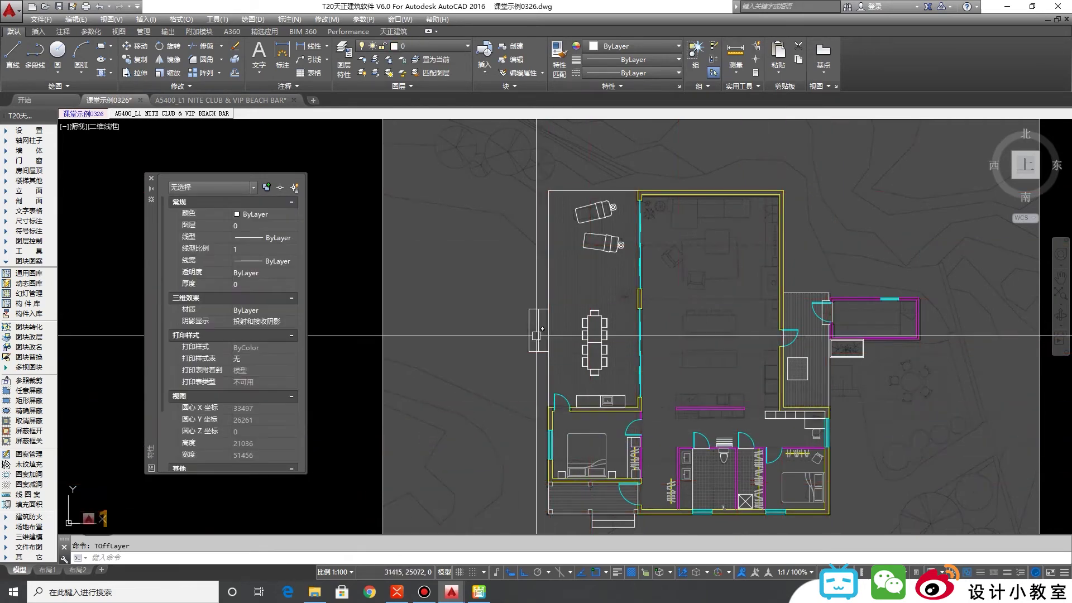
click(424, 383)
click(376, 359)
key(1)
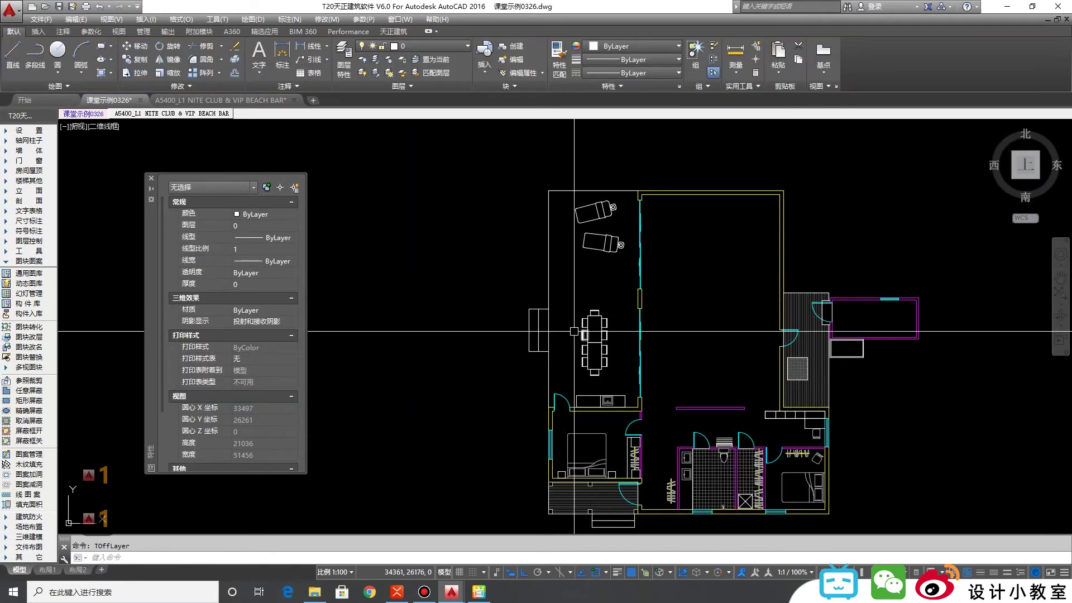
scroll(539, 397, up, 4)
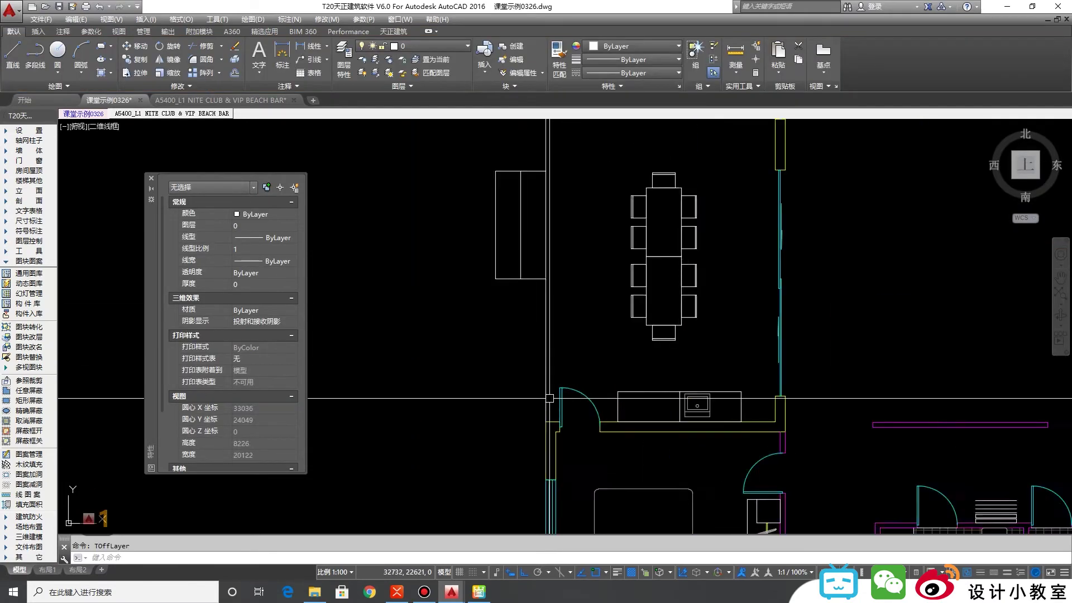
click(479, 592)
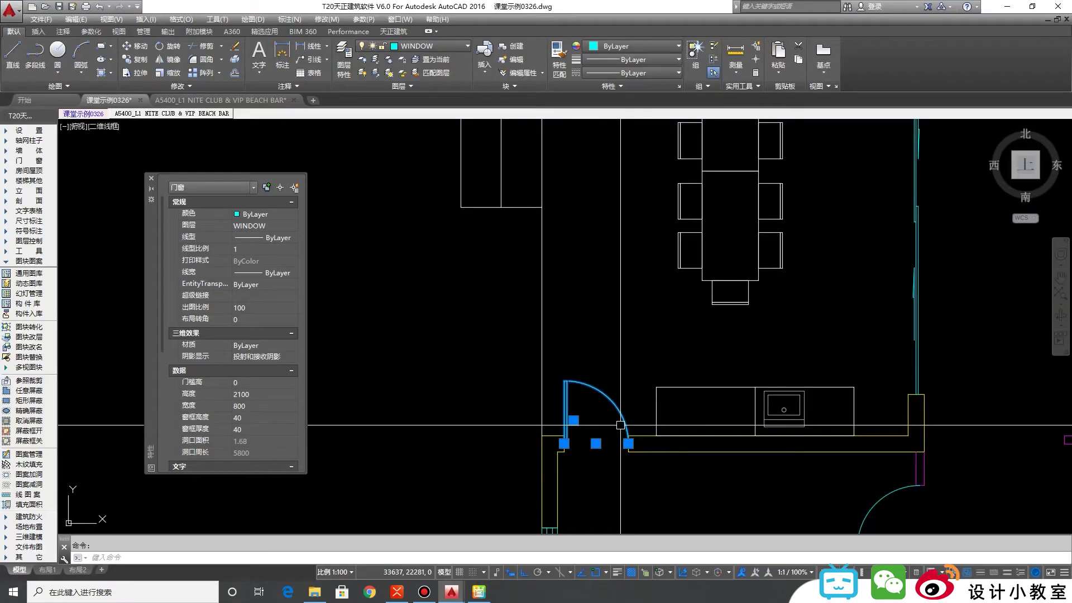
text(GBTC)
key(space)
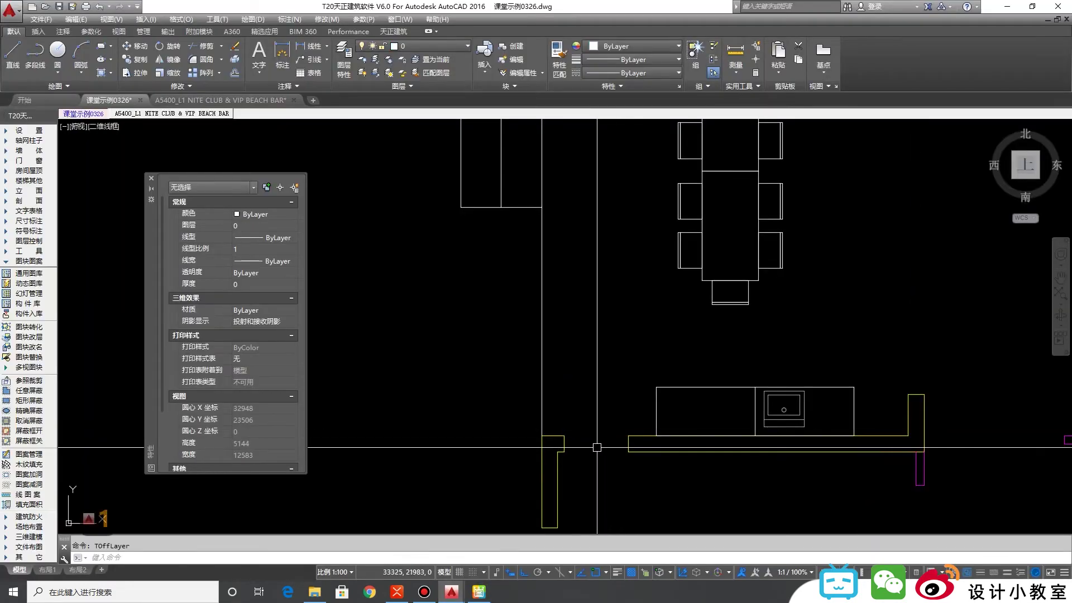
Step: Draw lines at the living area's wall corners with L, including a vertical line between two corners
text(l)
key(space)
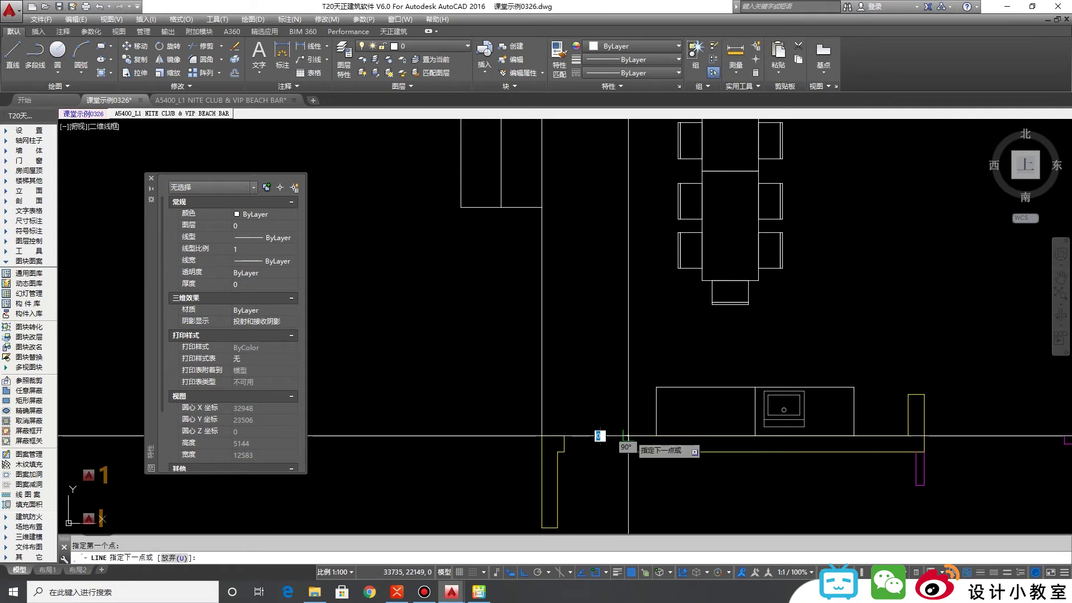
click(564, 436)
key(space)
scroll(570, 450, down, 2)
middle_drag(704, 369, 715, 429)
key(space)
click(713, 487)
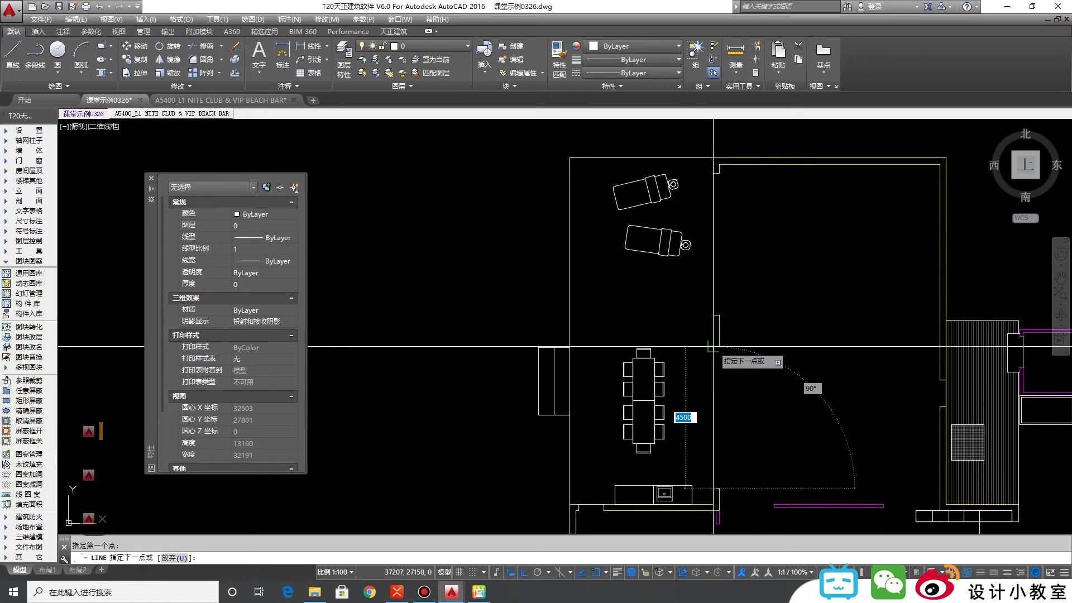
click(713, 346)
key(space)
Step: Start another line at the upper wall end, cancel it, and save the drawing
middle_drag(717, 268, 716, 312)
key(space)
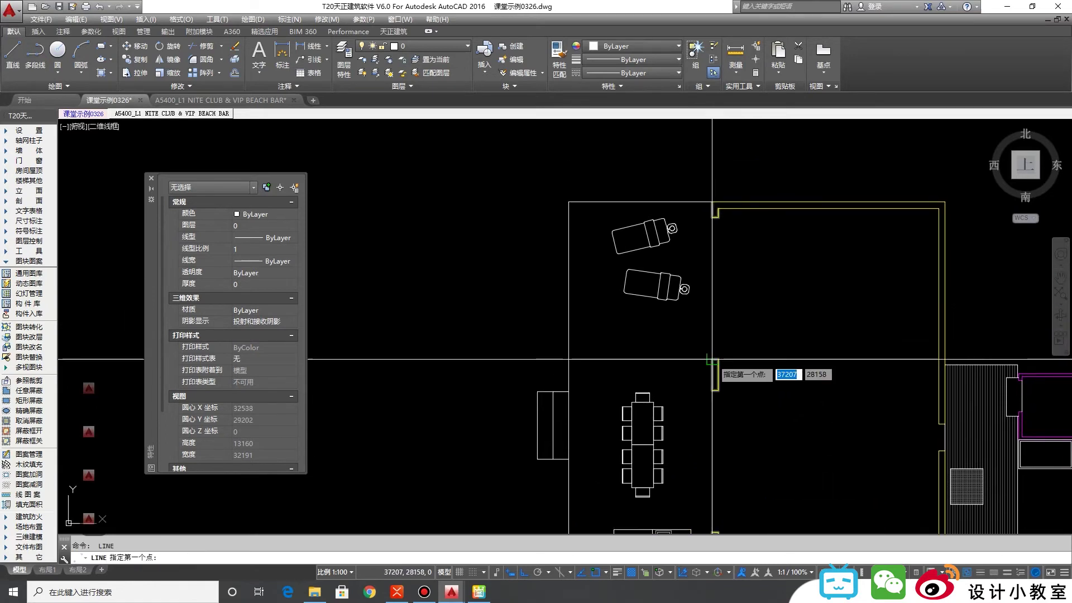
click(712, 359)
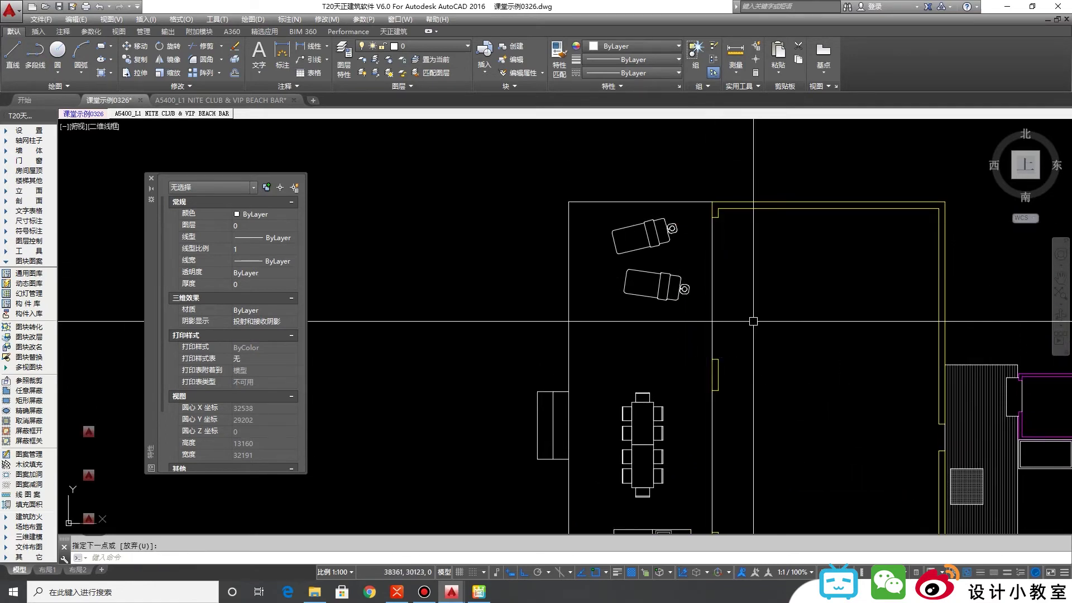
middle_drag(711, 466, 757, 399)
key(Escape)
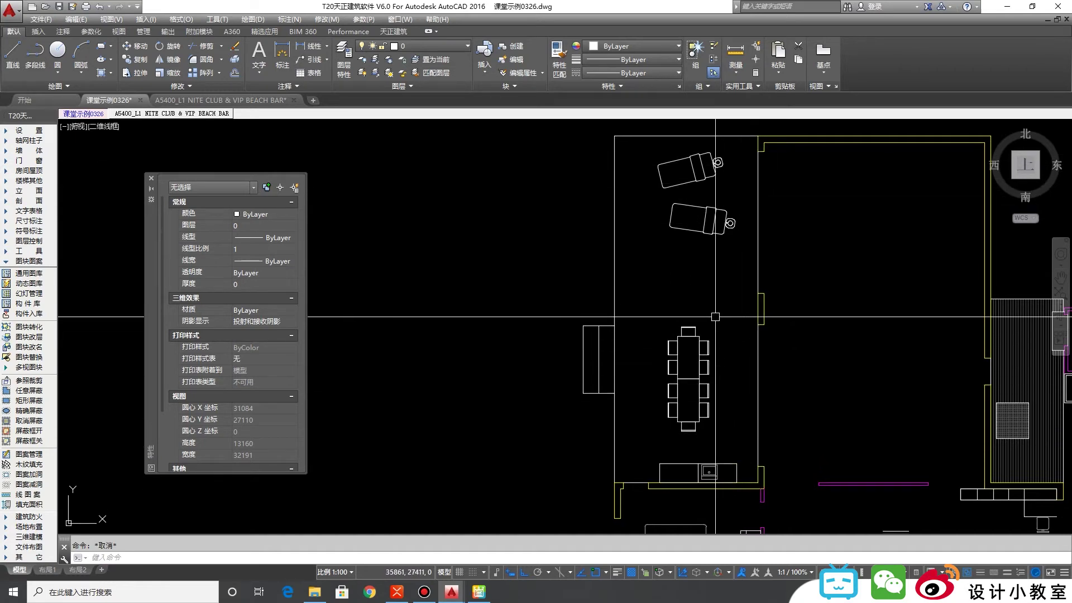
key(ctrl+s)
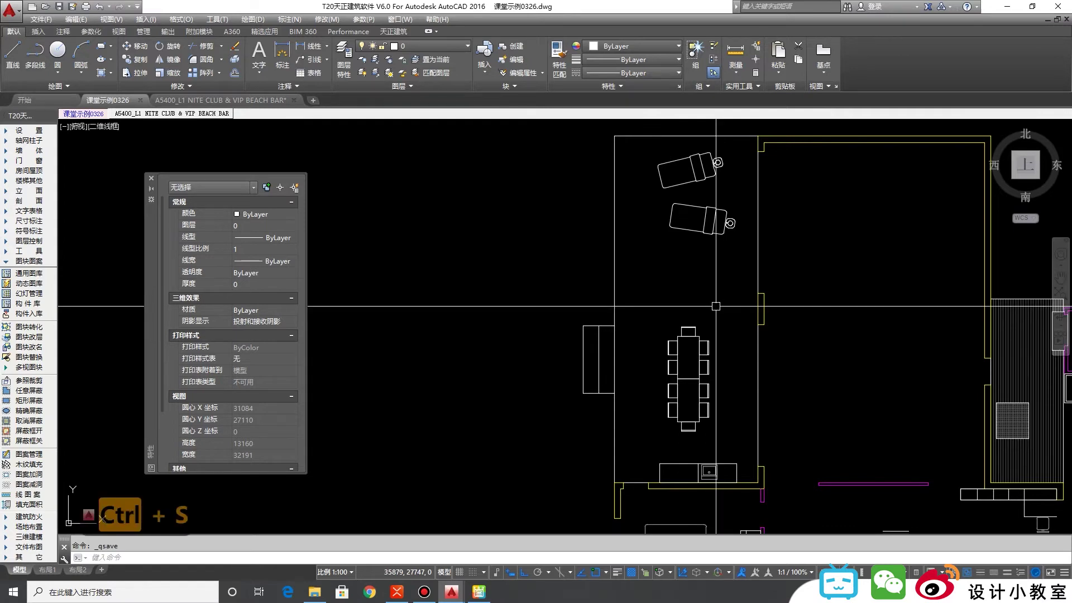
Step: Begin a rectangle left of the house, then cancel it after placing one corner
scroll(406, 289, down, 2)
middle_drag(406, 289, 596, 312)
scroll(596, 313, up, 2)
text(r)
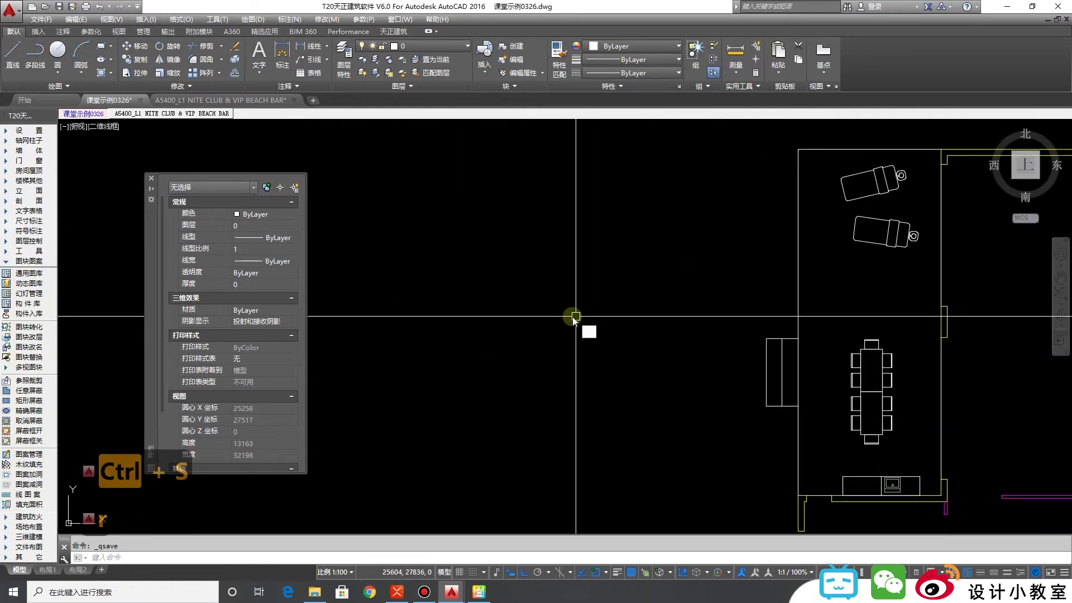
key(Return)
click(511, 400)
scroll(607, 279, down, 6)
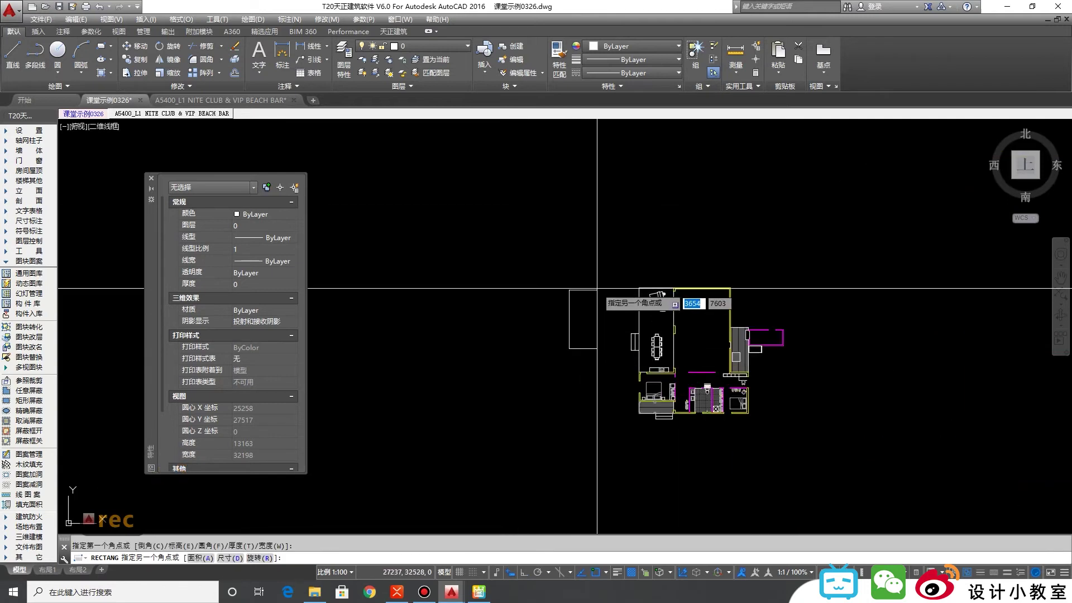
scroll(607, 279, up, 20)
key(Escape)
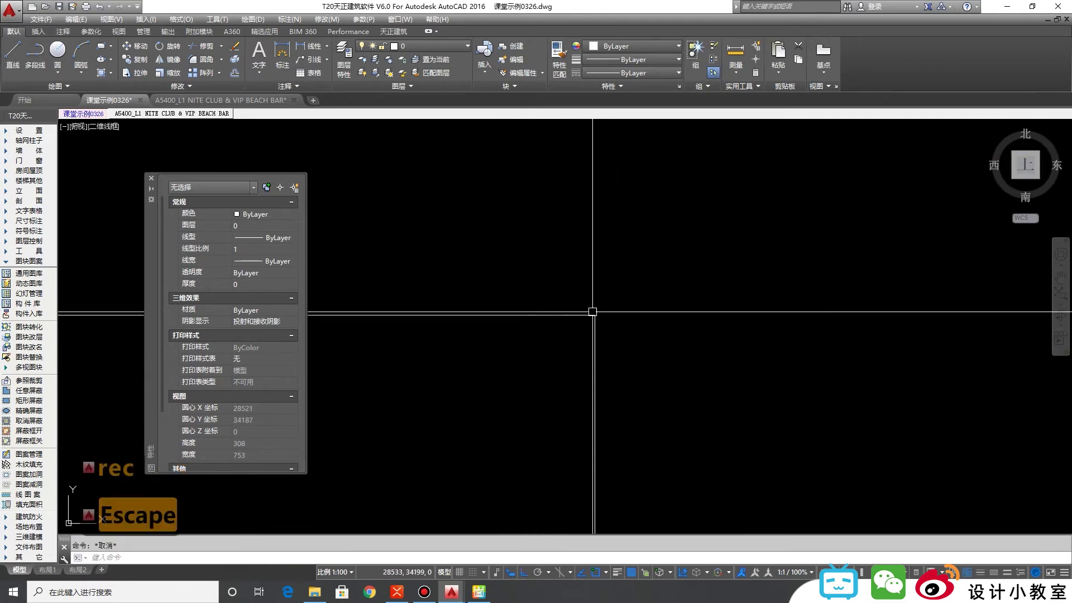
Step: Draw a helper rectangle from the wall corner with REC and select it
scroll(661, 344, up, 10)
text(red)
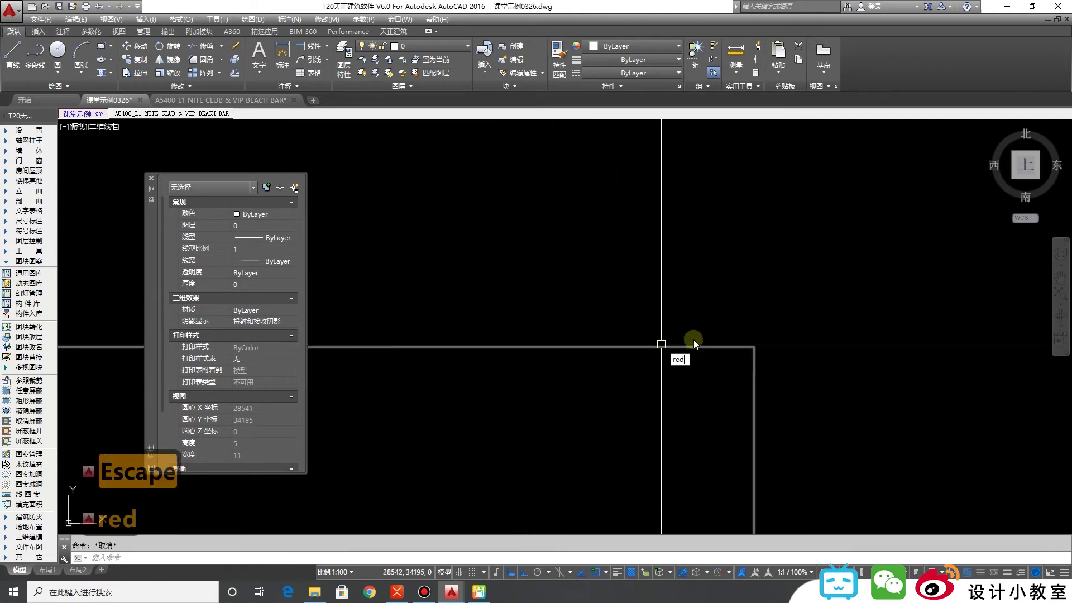
key(BackSpace)
text(c)
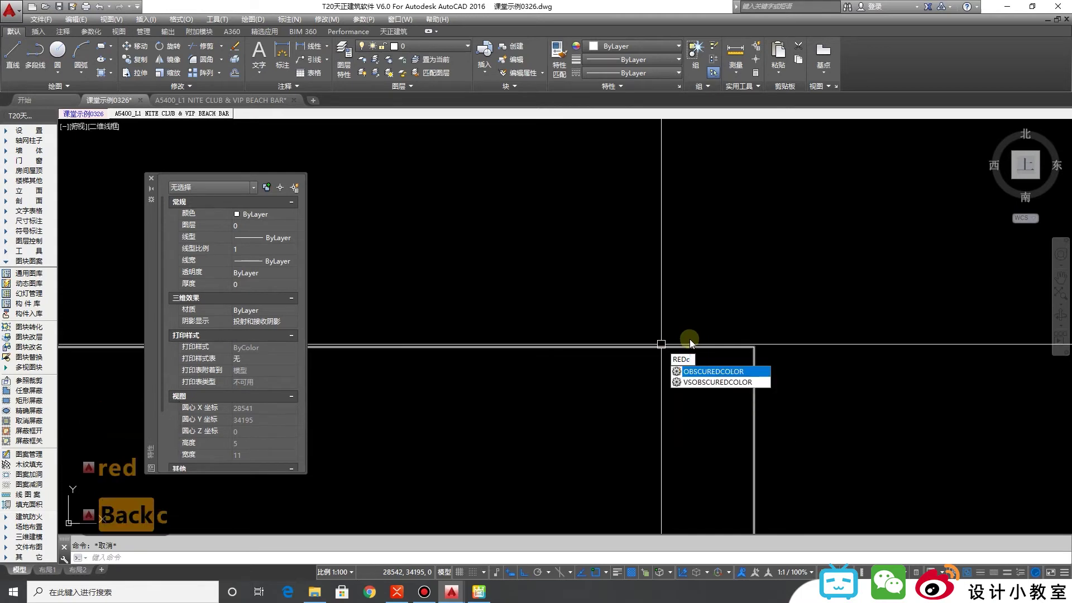
key(BackSpace)
key(BackSpace)
text(c)
key(space)
click(730, 326)
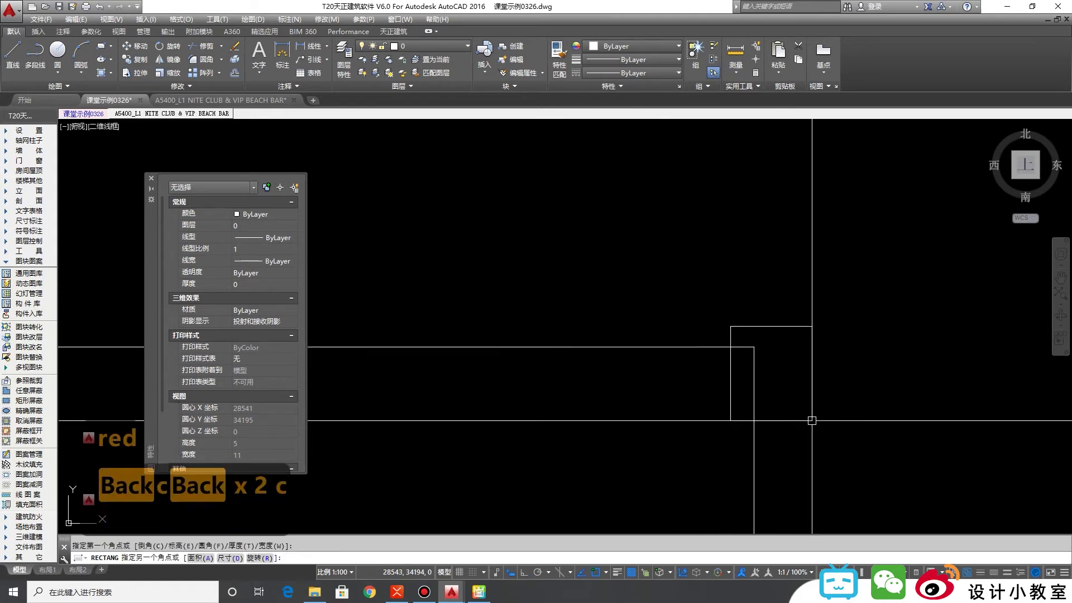
click(811, 420)
key(Escape)
click(813, 416)
Step: Trim the line inside the helper rectangle, then delete the helper rectangle
text(tr)
key(space)
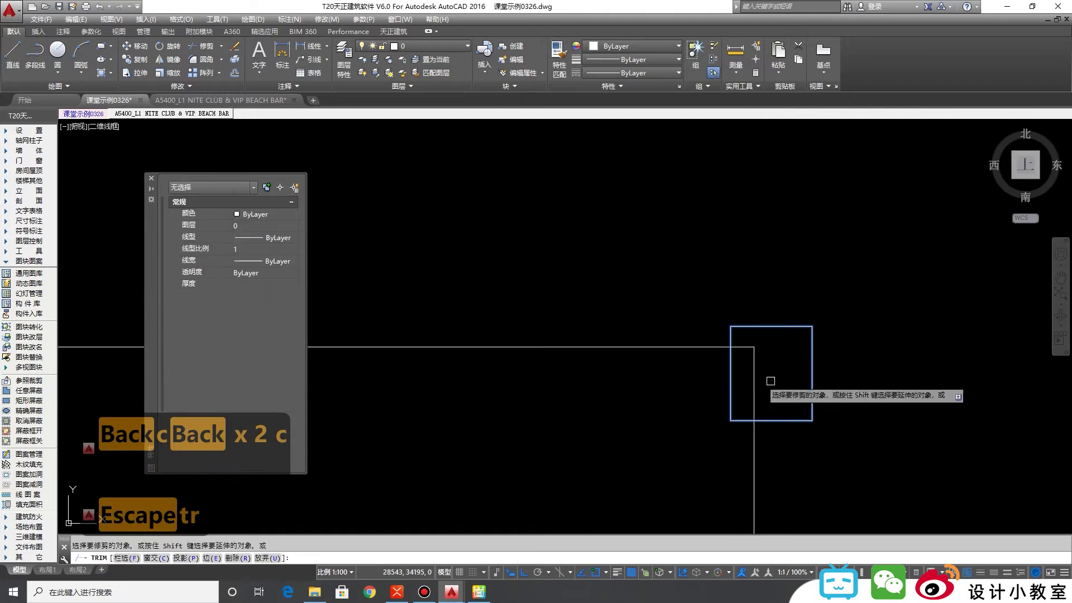
click(756, 380)
key(Escape)
click(821, 396)
click(781, 369)
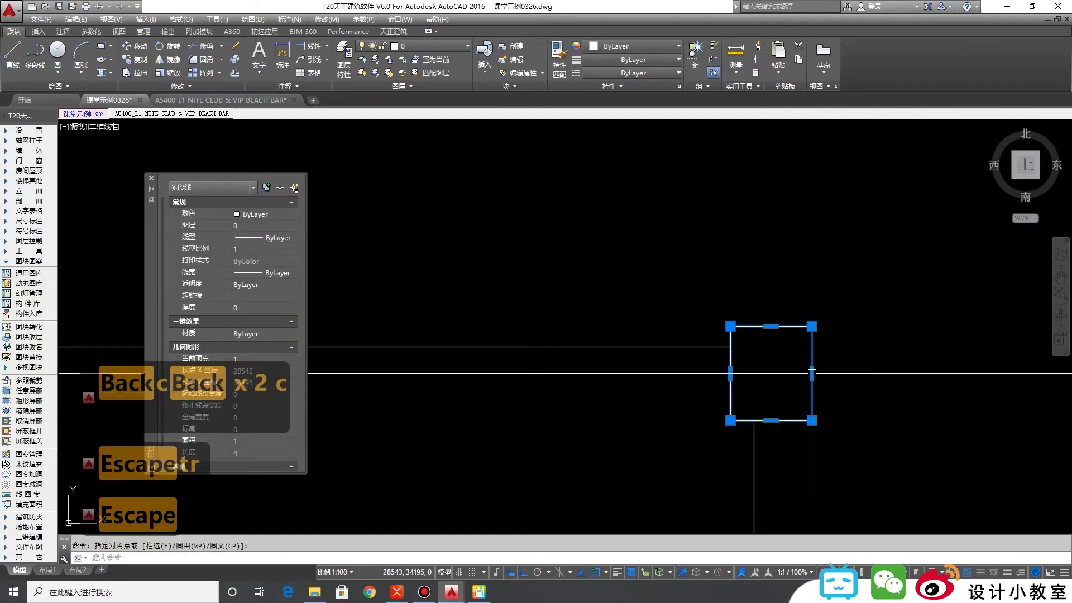
key(Delete)
Step: Select the stray rectangle left of the floor plan and erase it
scroll(753, 368, down, 3)
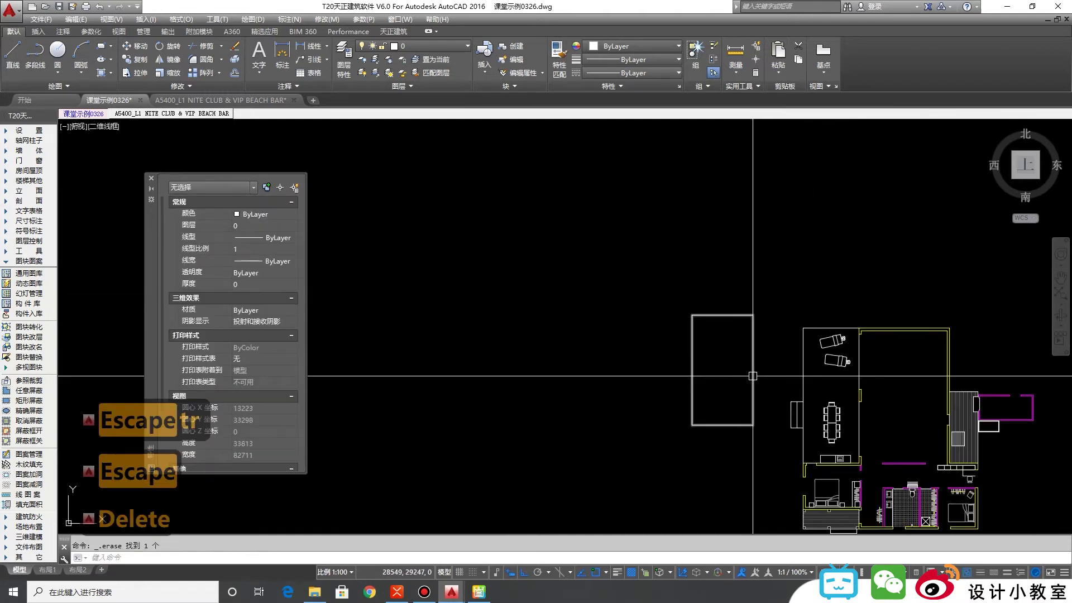
middle_drag(753, 376, 728, 360)
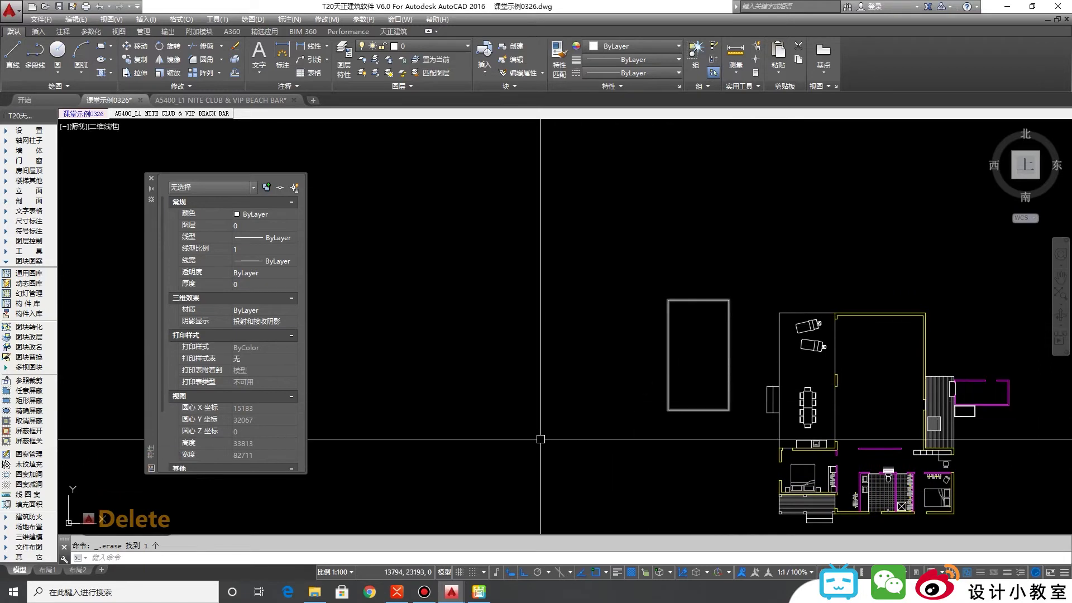
scroll(717, 341, up, 2)
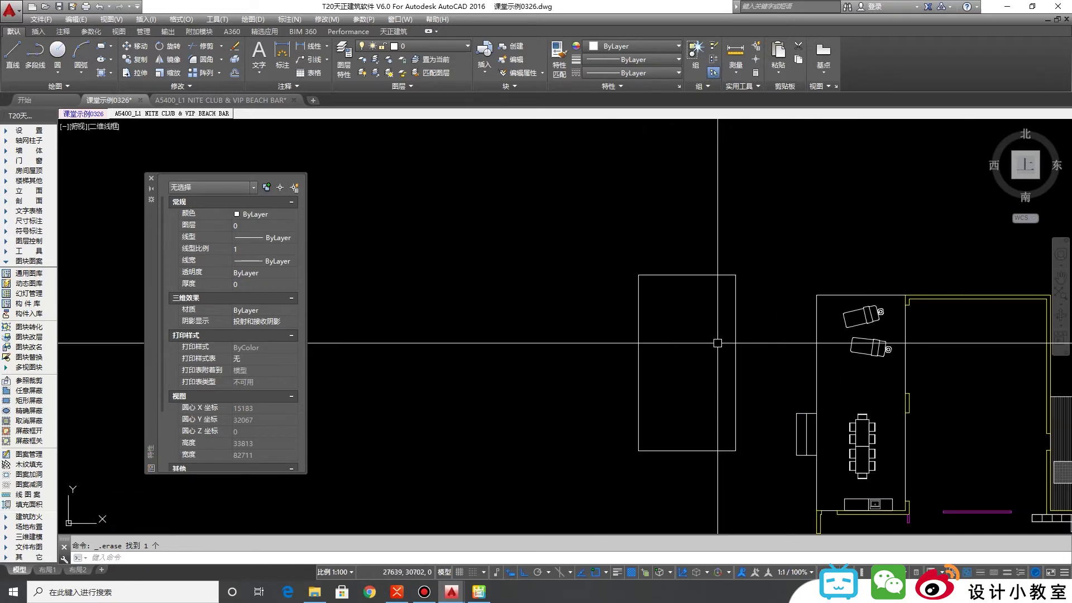
scroll(755, 325, up, 14)
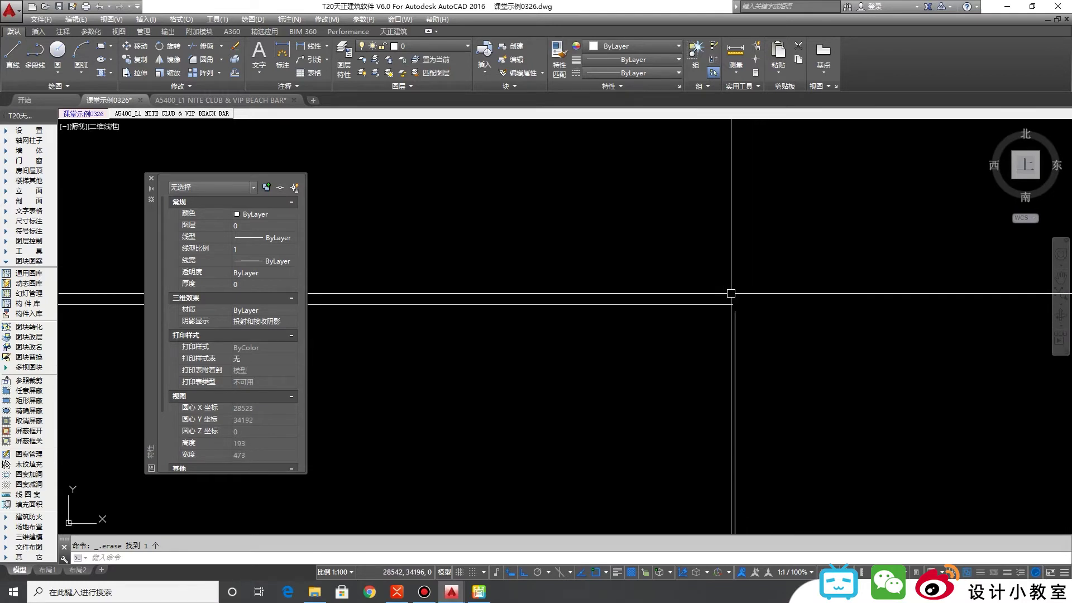
scroll(730, 293, up, 10)
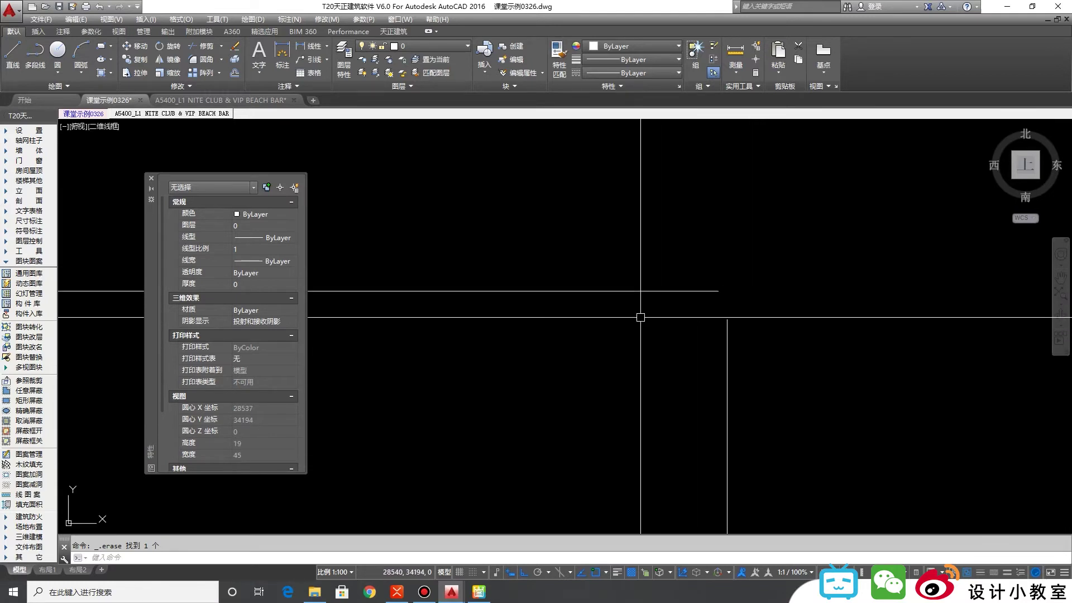
scroll(641, 317, up, 2)
scroll(803, 354, down, 12)
click(802, 375)
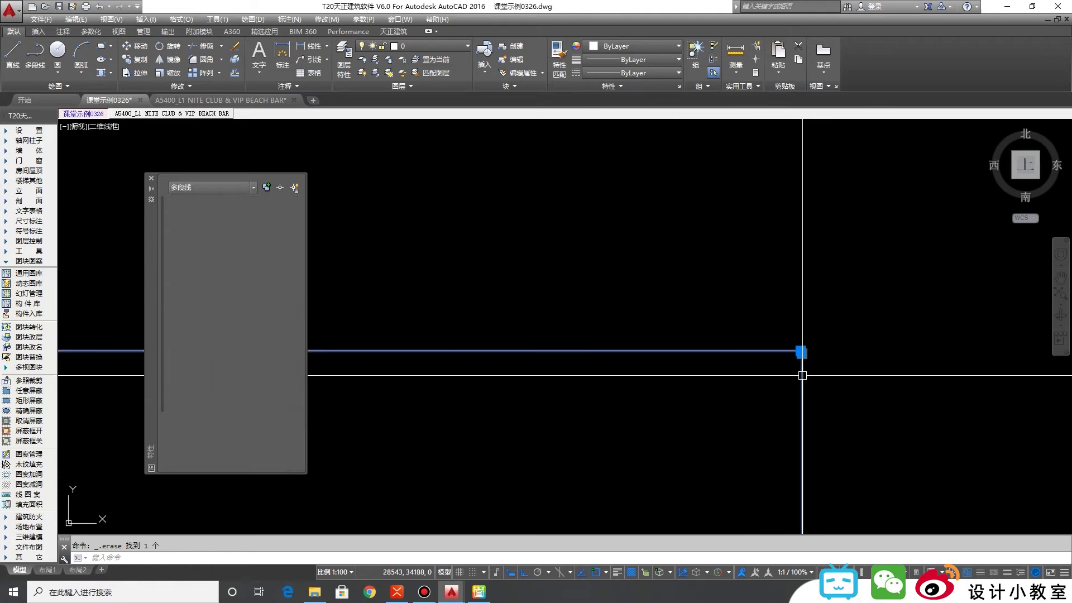
middle_drag(802, 375, 748, 342)
scroll(748, 342, down, 10)
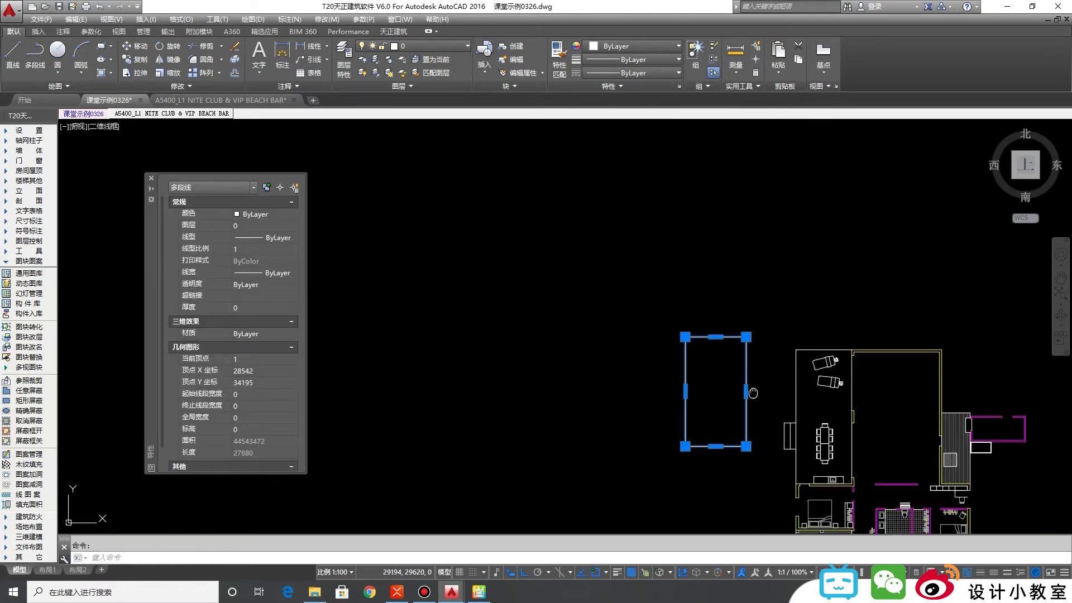
middle_drag(753, 393, 675, 359)
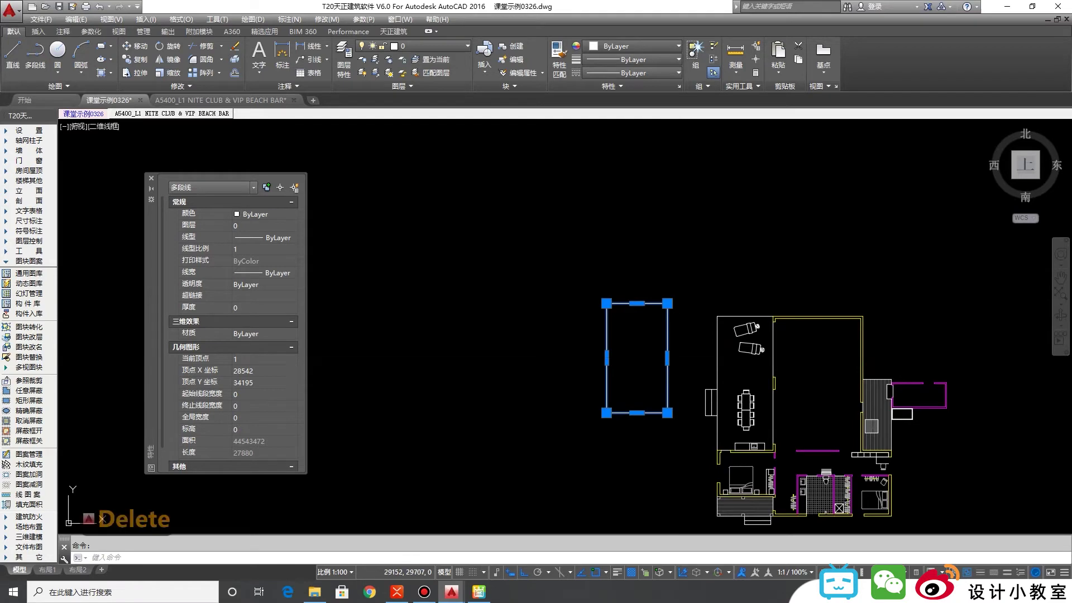
key(Delete)
Step: Undo the erase to restore the stray rectangle and view its top-right corner
scroll(753, 401, up, 4)
middle_drag(774, 421, 741, 408)
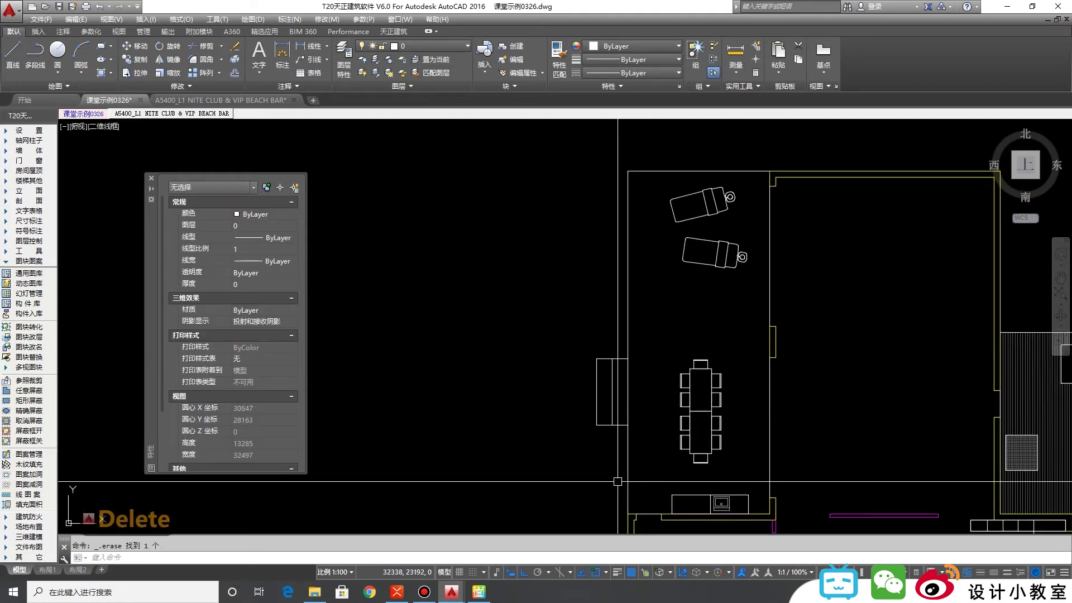
middle_drag(431, 325, 679, 423)
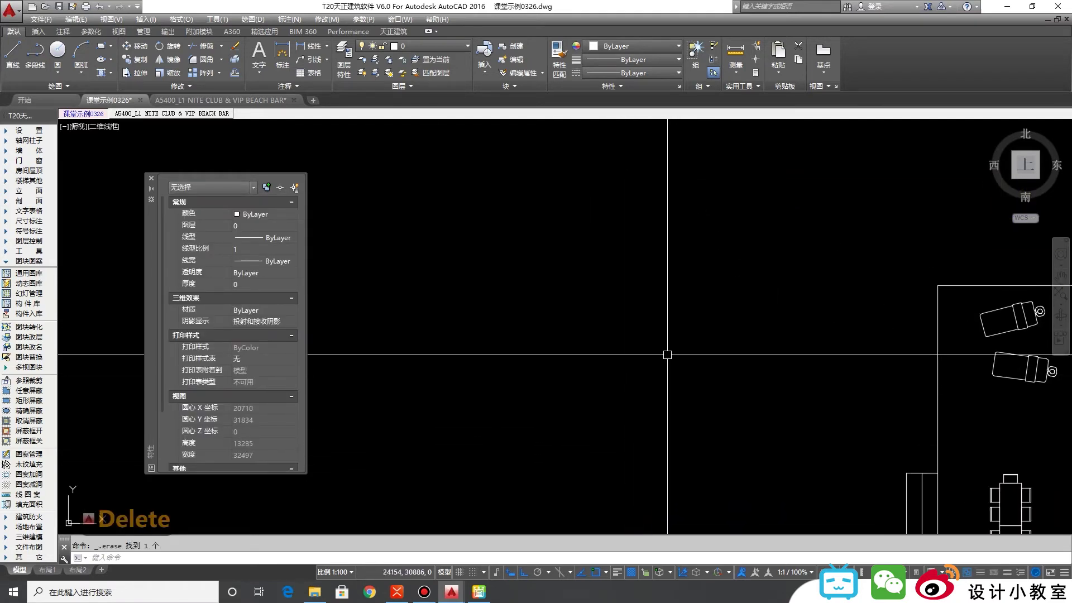
key(ctrl+z)
key(ctrl+z)
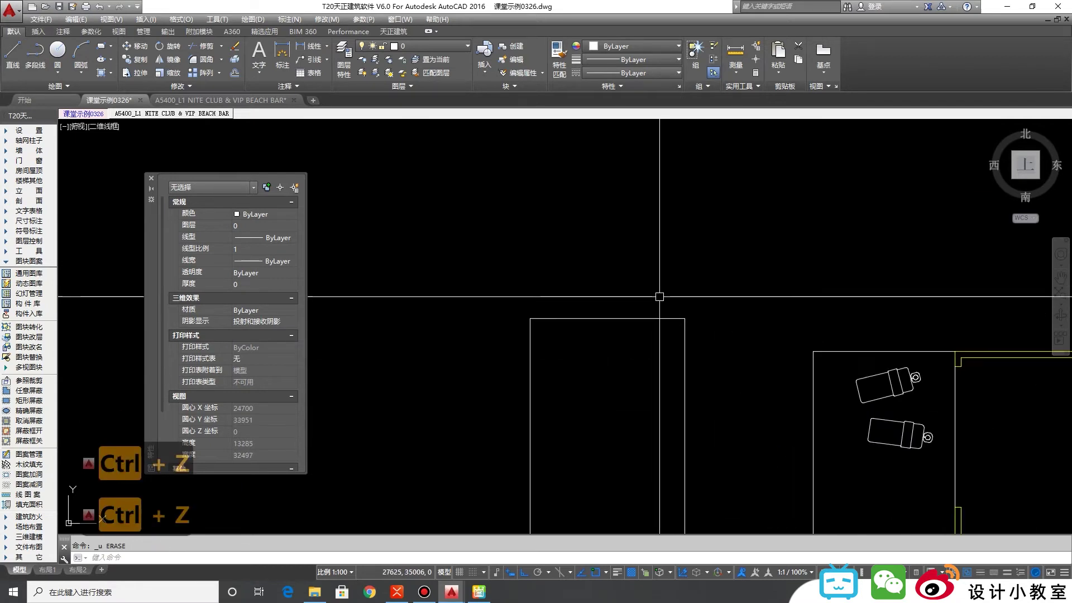
scroll(679, 338, up, 6)
middle_drag(744, 307, 729, 433)
scroll(729, 433, up, 1)
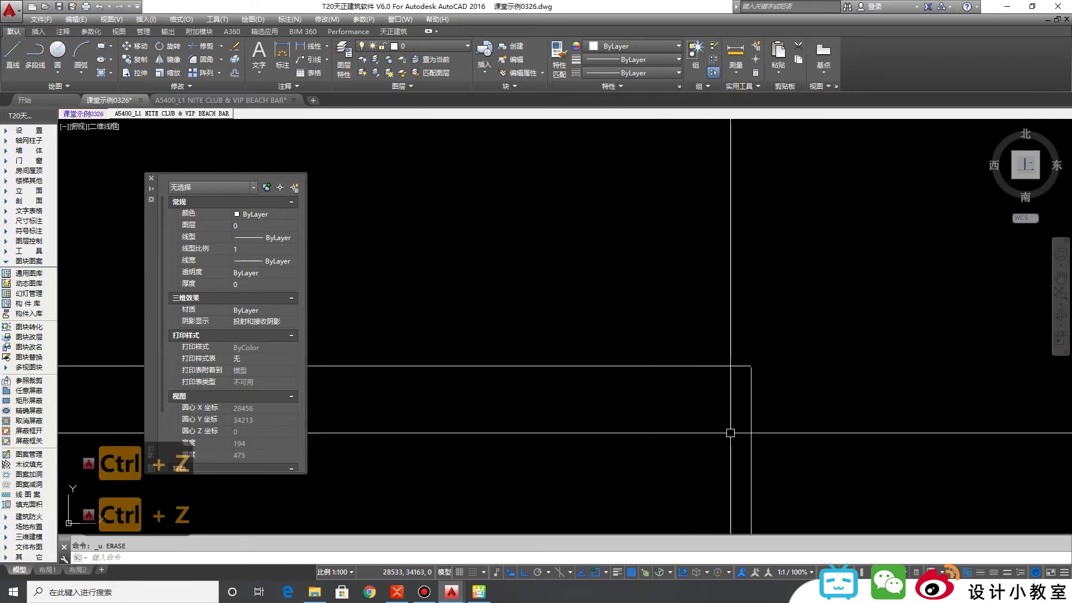
middle_drag(692, 382, 645, 360)
scroll(754, 363, down, 1)
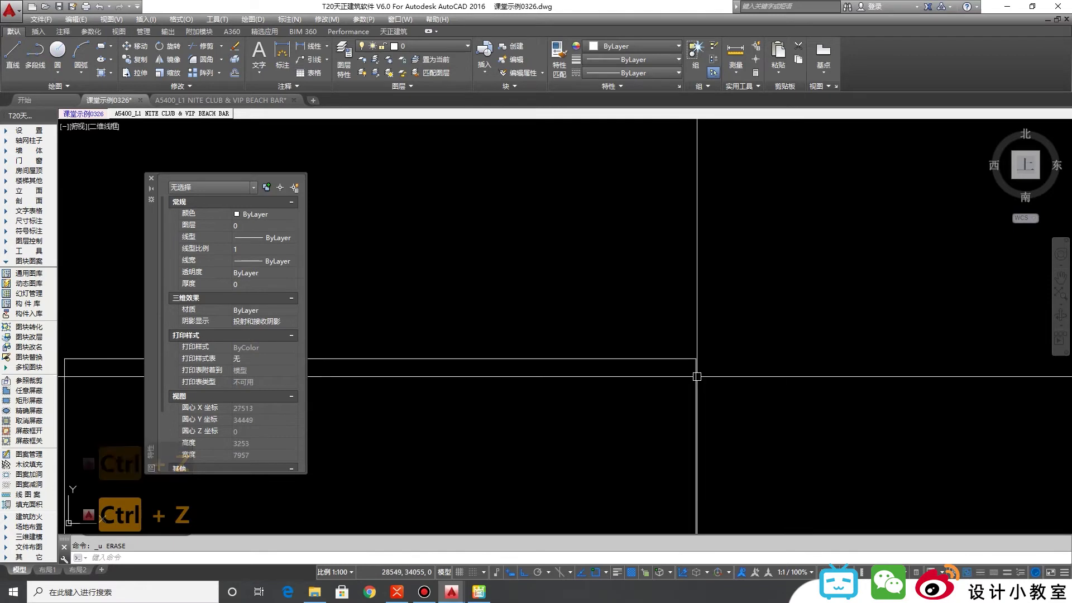
Step: Fillet the stray rectangle's top and left edges together
text(f)
key(Return)
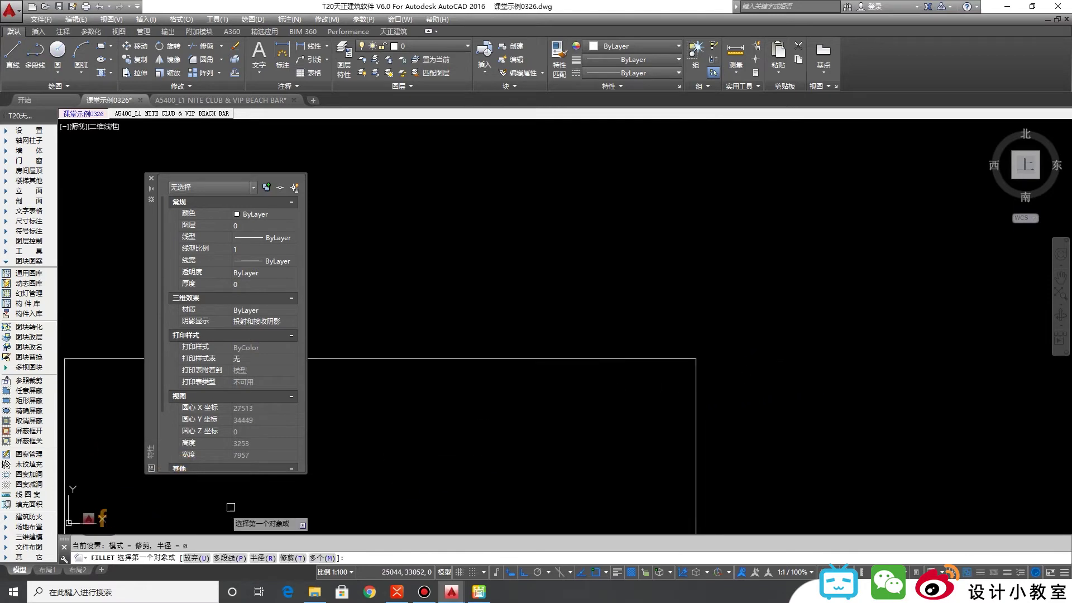
click(676, 362)
scroll(775, 340, down, 6)
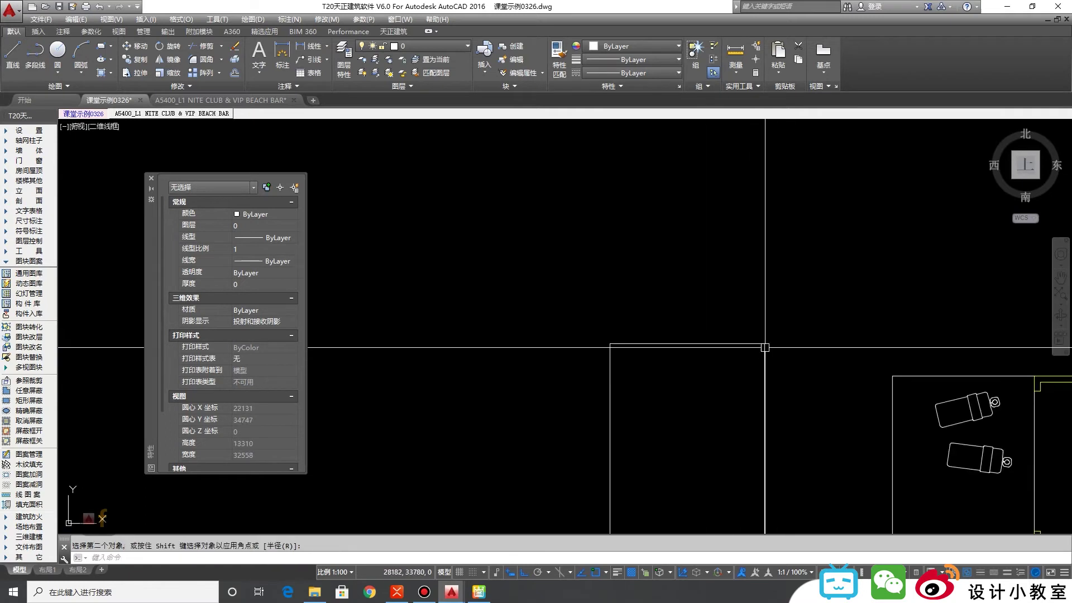
scroll(765, 347, up, 4)
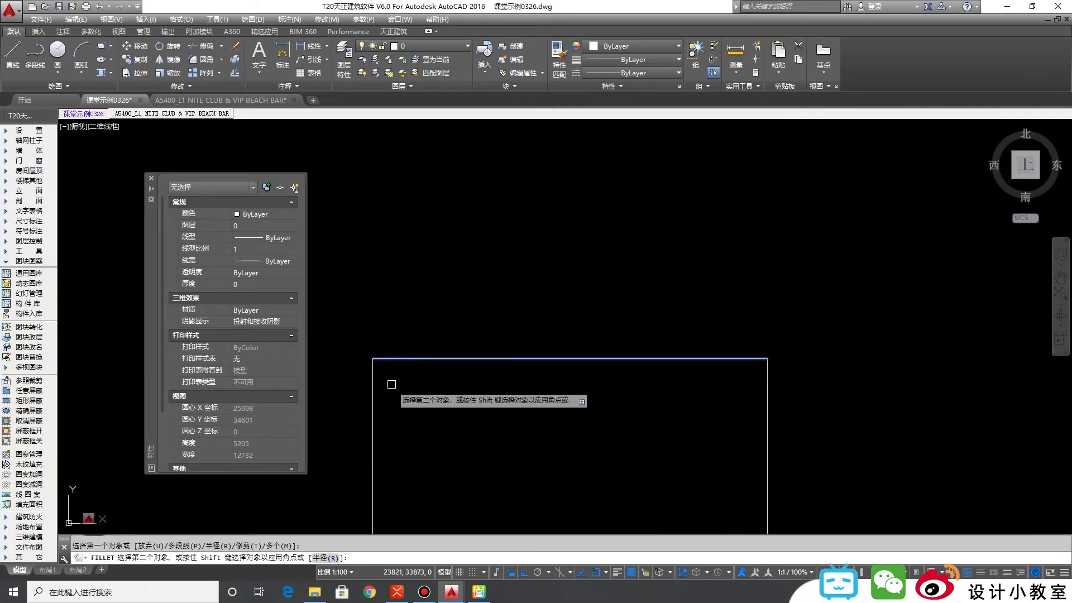
click(372, 383)
scroll(607, 283, down, 6)
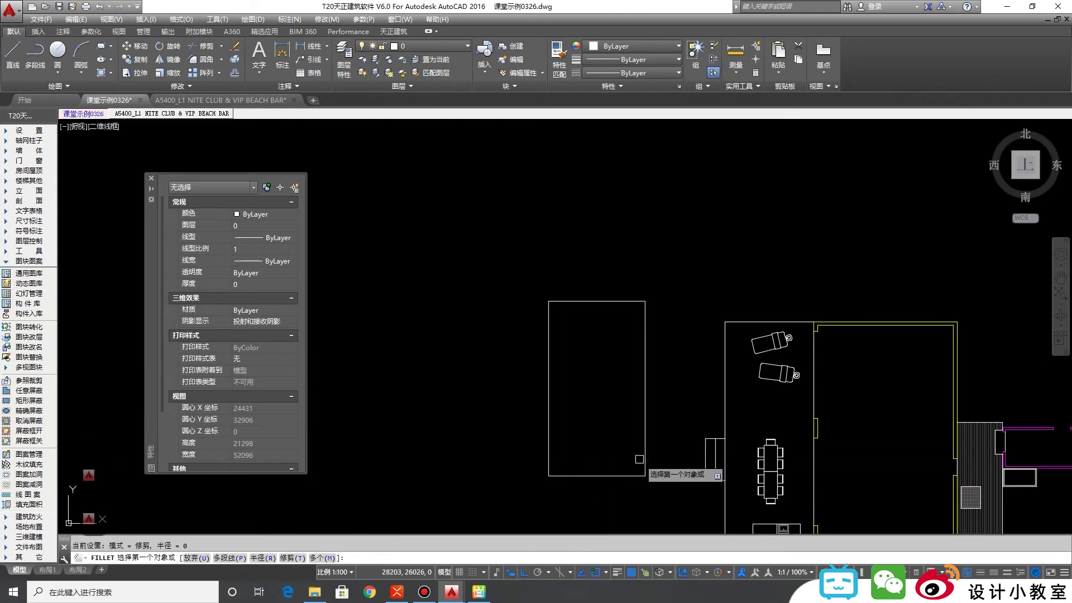
scroll(617, 405, down, 1)
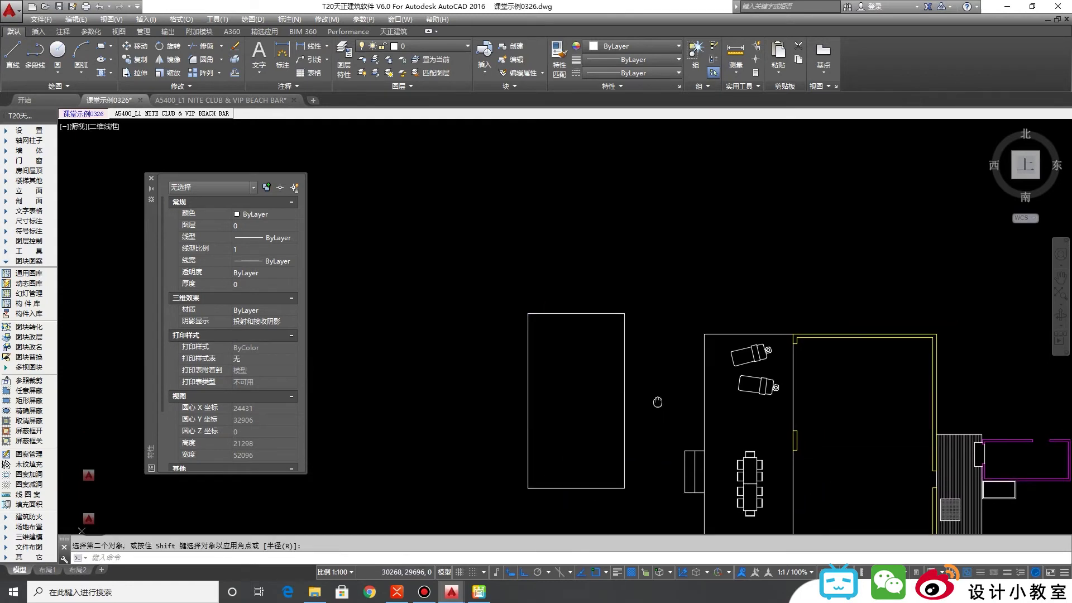
scroll(594, 343, up, 1)
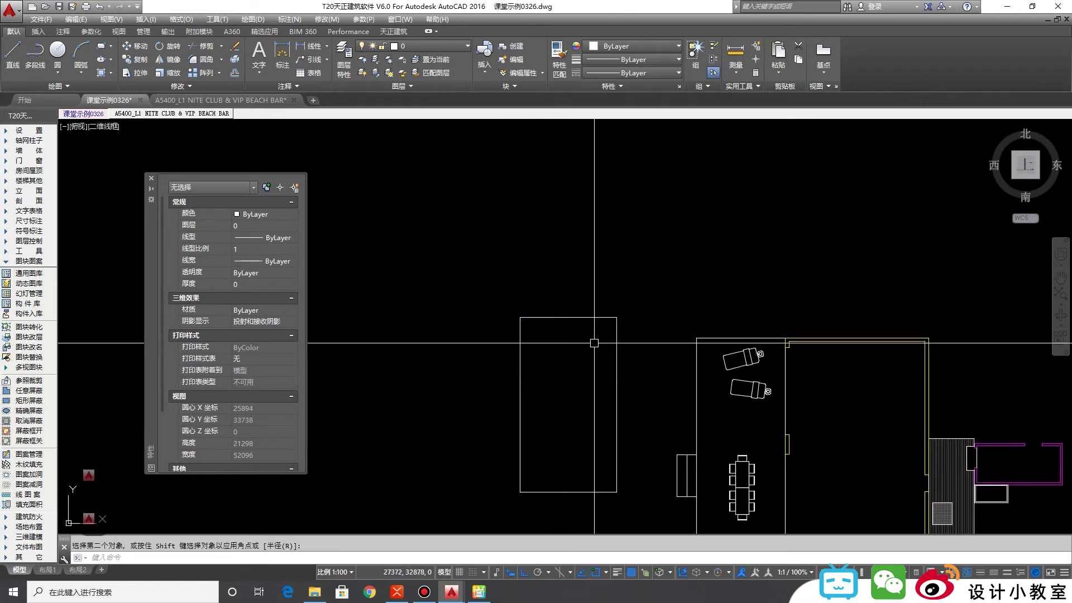
Step: Window-select the stray rectangle, delete it, and save the drawing
click(628, 356)
key(Escape)
key(Delete)
mouse_move(705, 424)
middle_down()
mouse_move(654, 275)
mouse_move(663, 299)
middle_up()
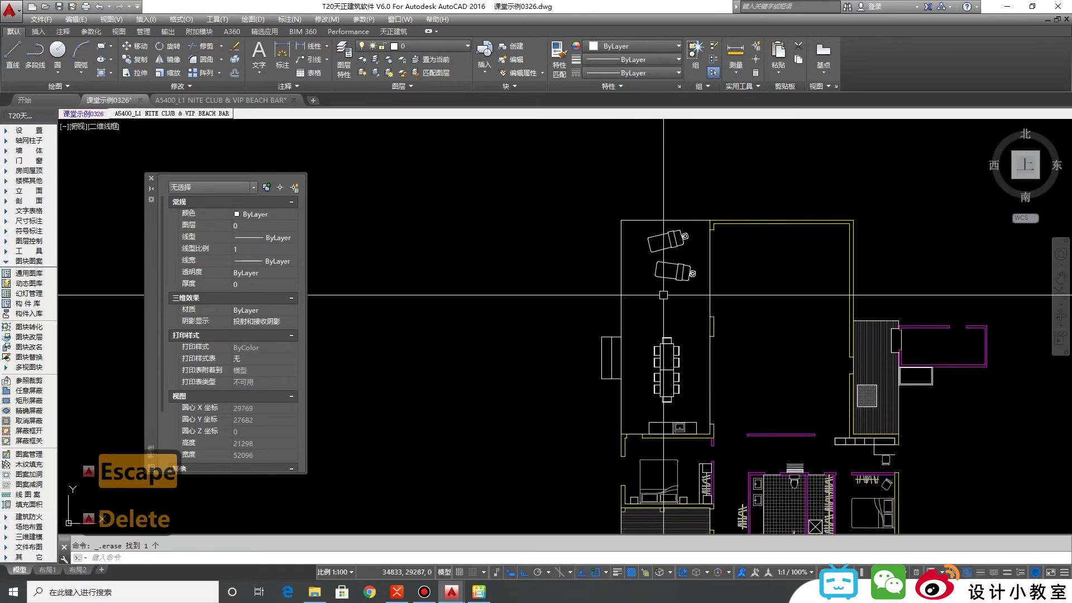
key(ctrl+s)
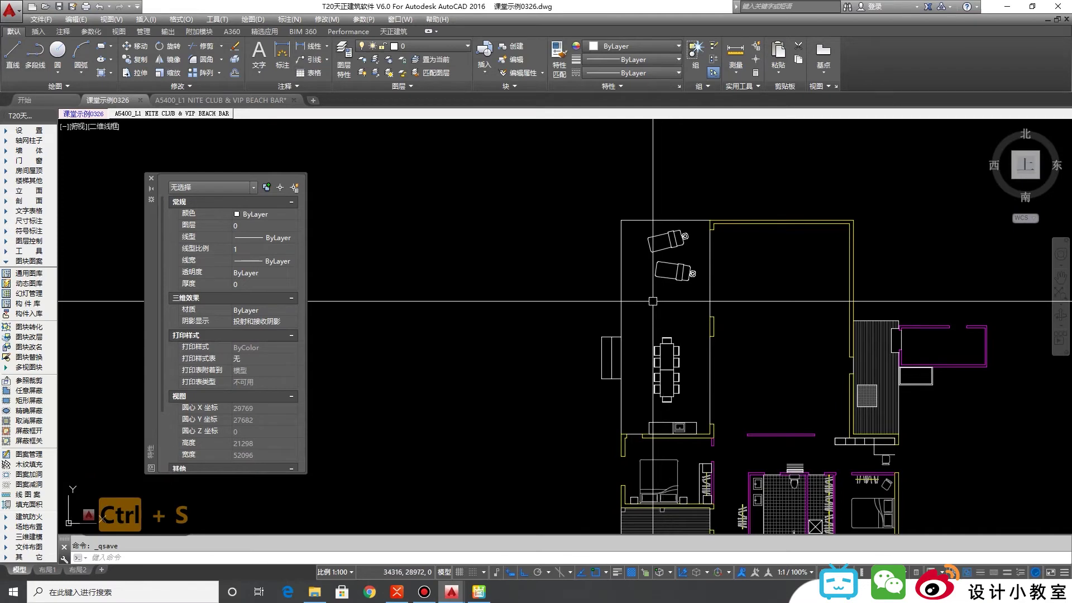
Step: Cancel the hatch command and check the reference floor plan image
text(hg)
key(Escape)
text(h)
key(Return)
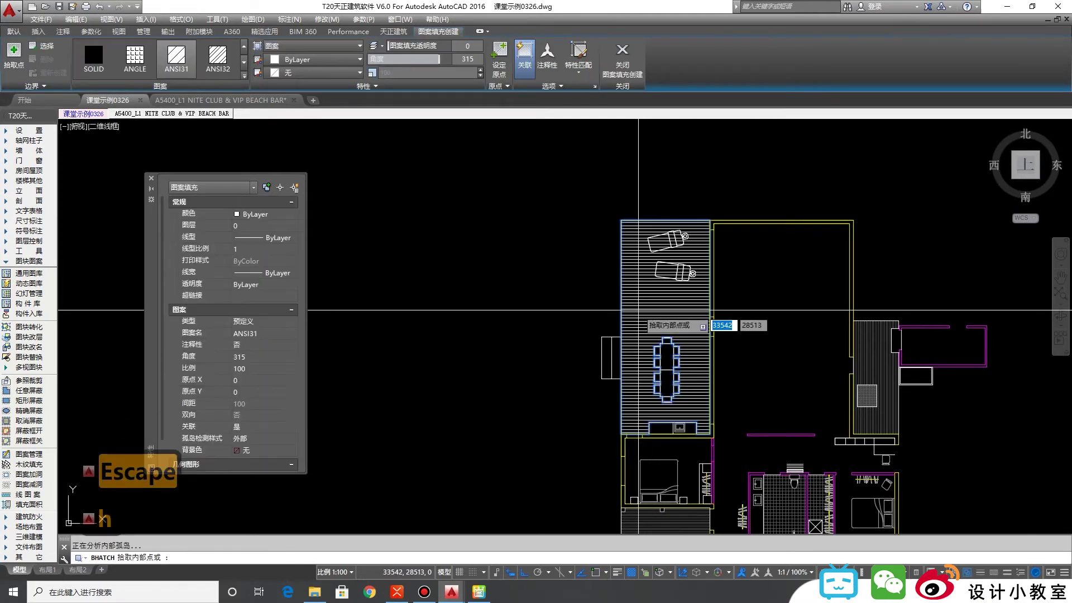
key(Escape)
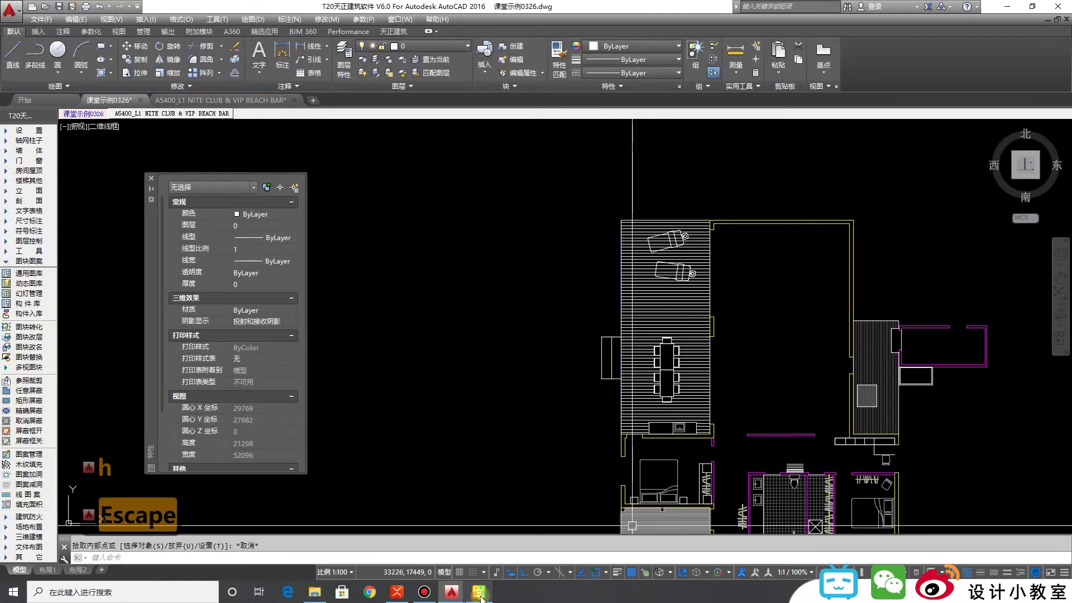
click(478, 593)
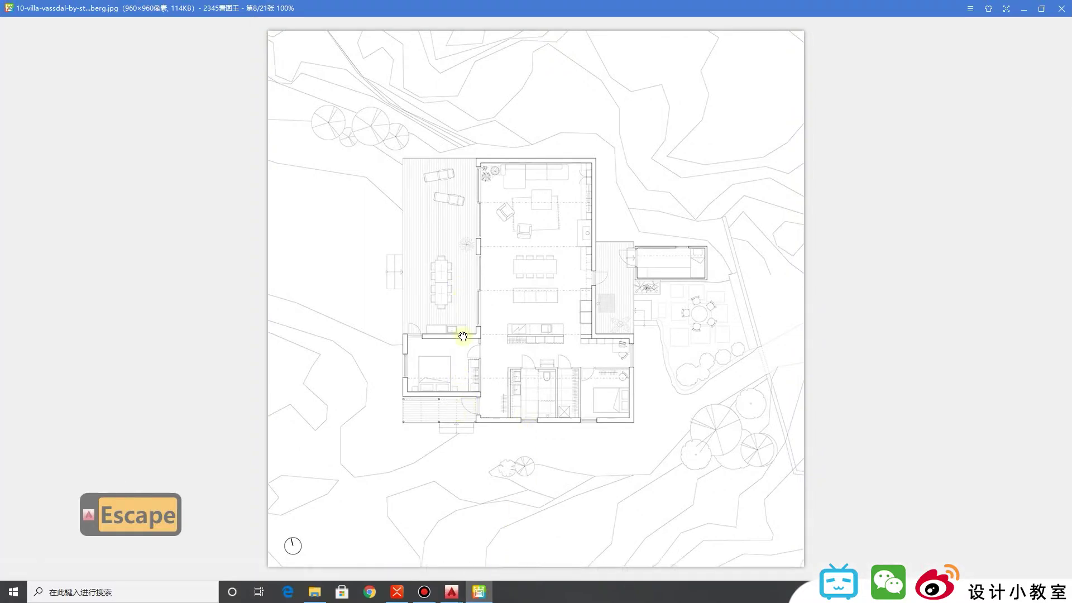
click(452, 591)
Step: Set the deck hatch's scale to 75
text(ma)
key(Return)
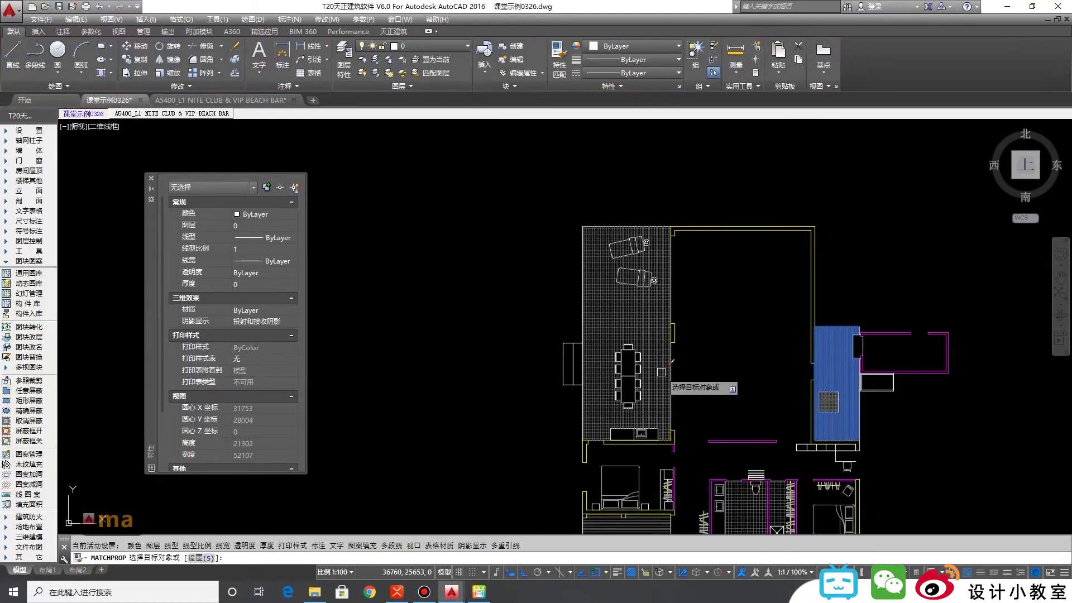
key(Escape)
scroll(661, 372, up, 4)
click(658, 388)
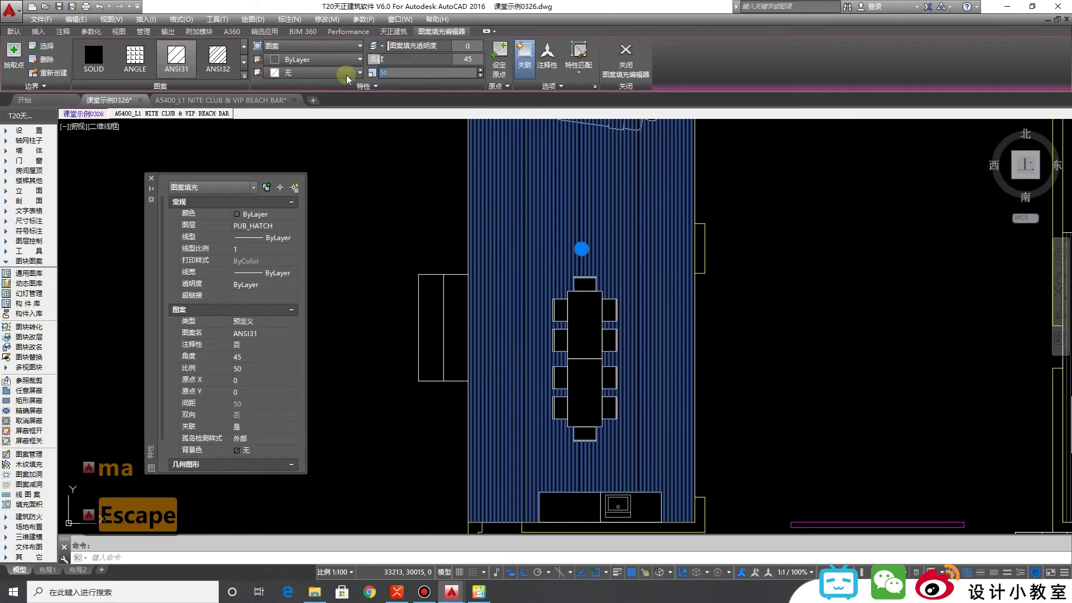
text(75)
key(Return)
key(Escape)
Step: Inspect the upper and lower loungers by selecting each in turn
scroll(624, 355, up, 5)
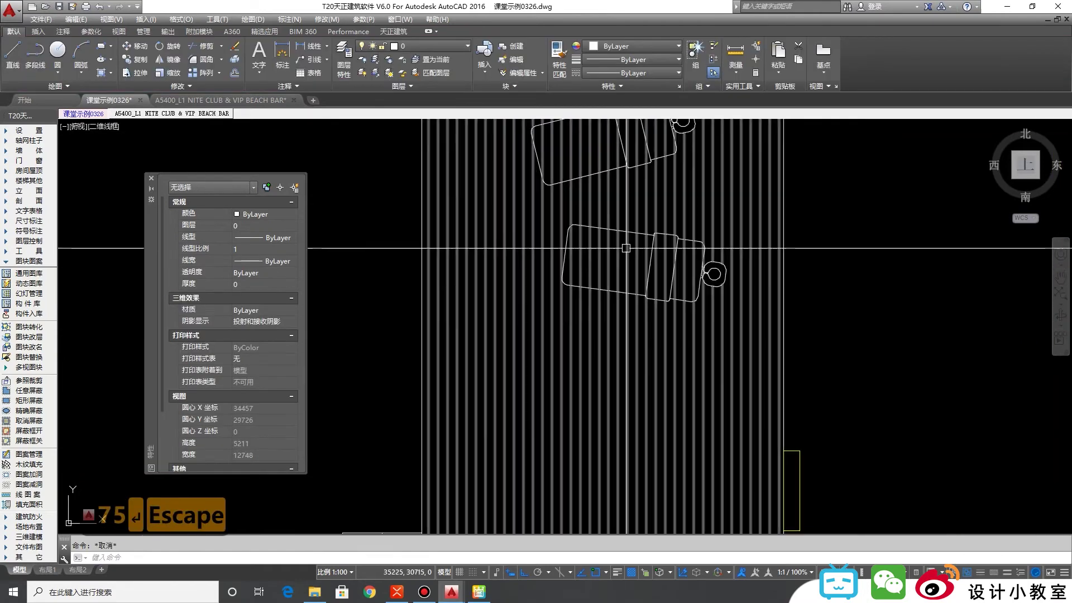
scroll(624, 355, up, 3)
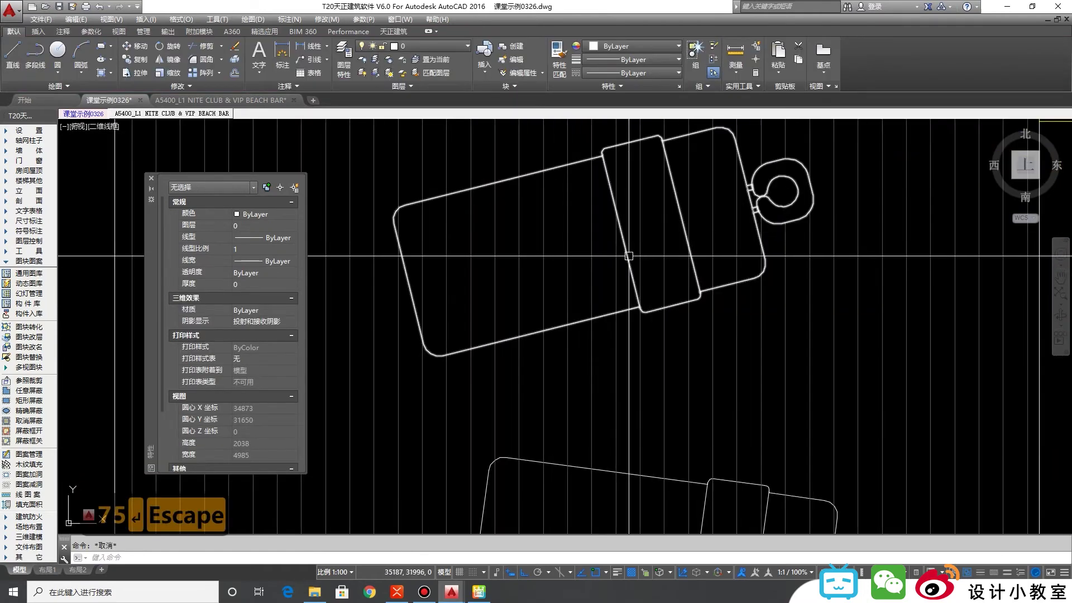
click(629, 255)
scroll(644, 307, down, 4)
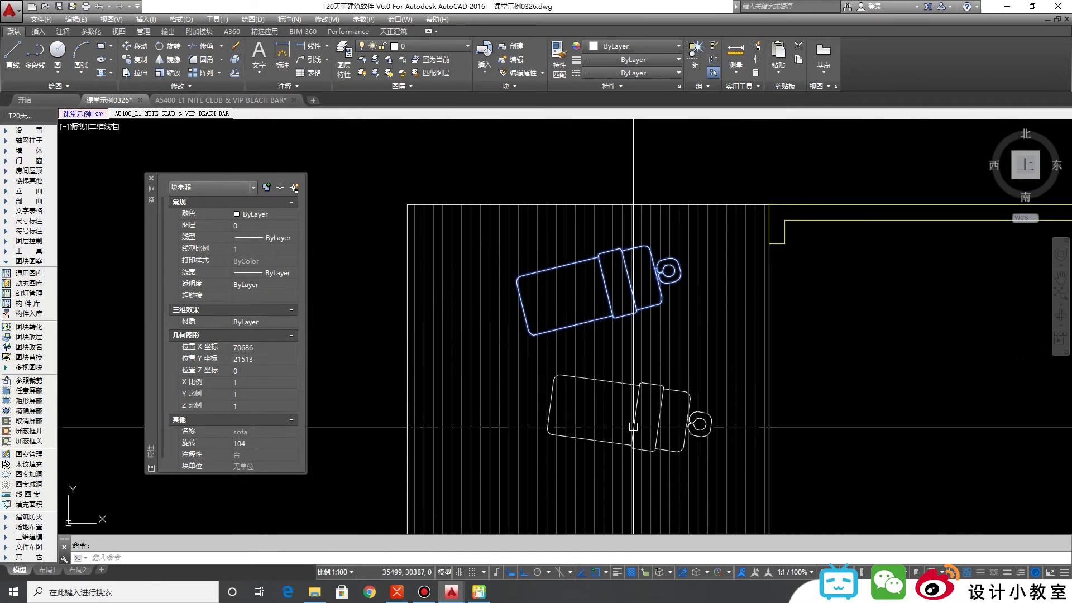
key(Escape)
scroll(676, 416, up, 4)
click(640, 419)
scroll(640, 418, down, 5)
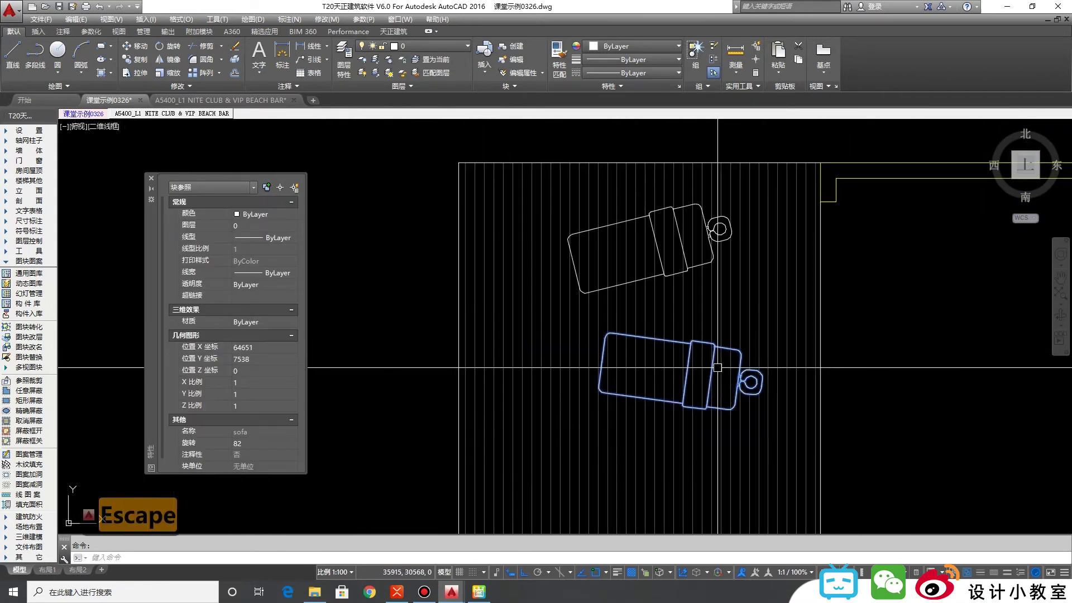
scroll(623, 372, up, 1)
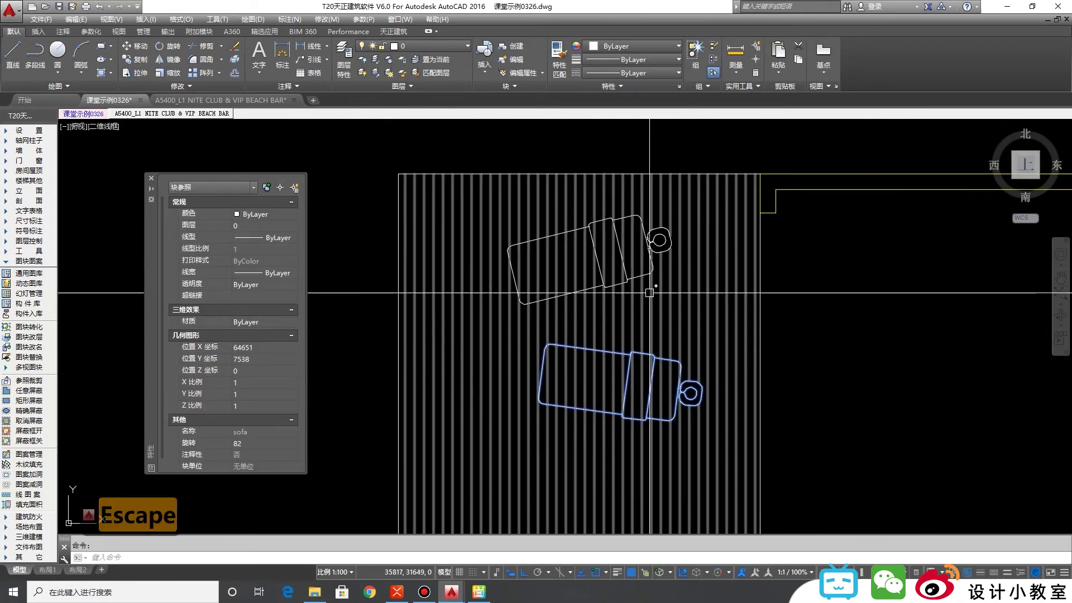
scroll(665, 280, down, 2)
key(Escape)
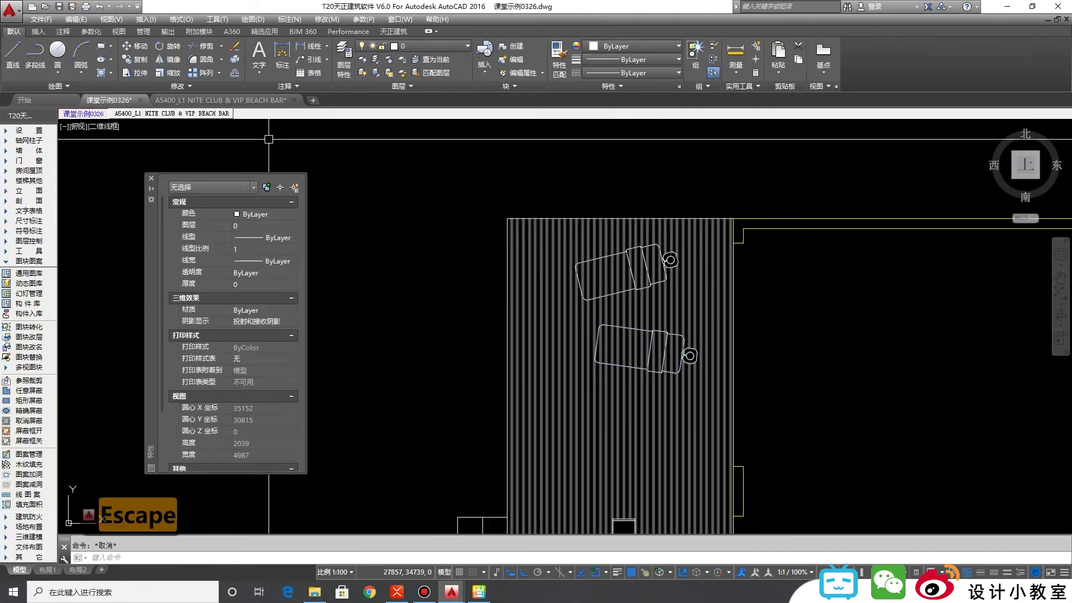
click(172, 113)
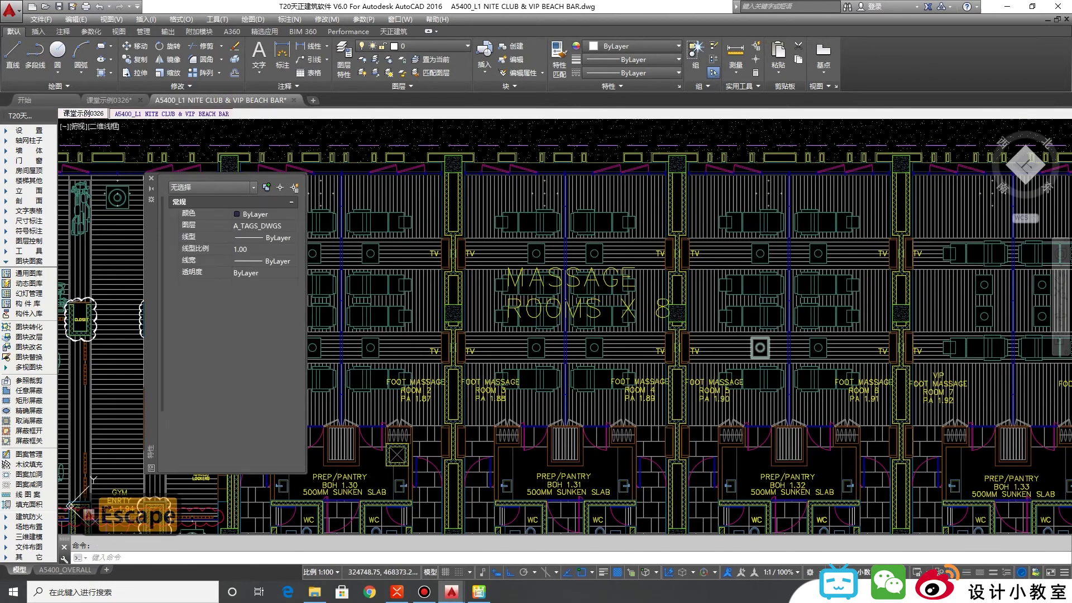
Step: Bring the treatment pavilions into view and test-select the Pavilion 3 and 4 blocks
middle_drag(360, 315, 898, 302)
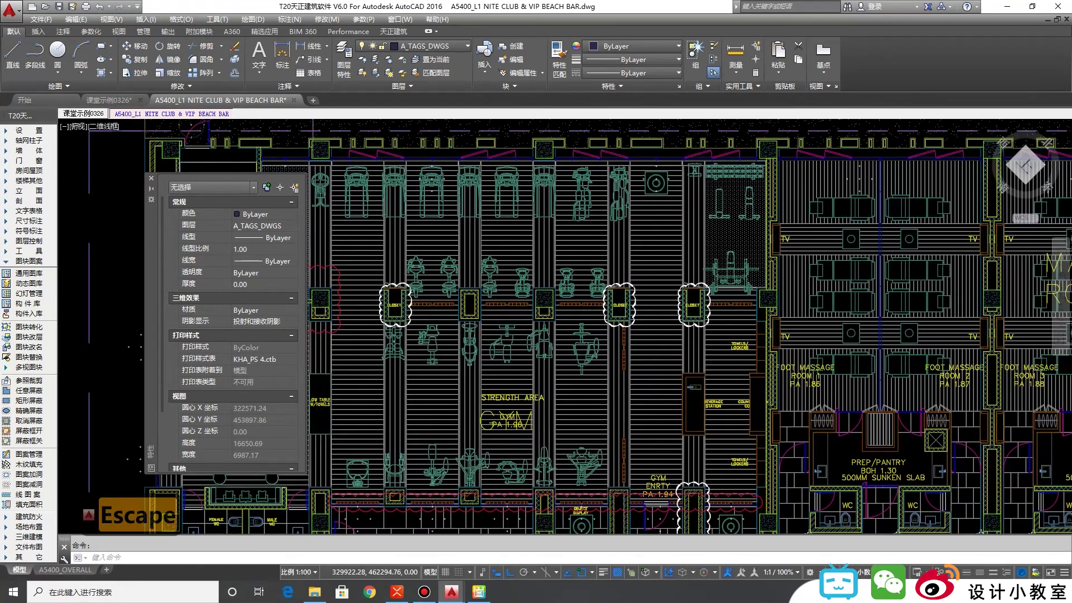
scroll(846, 308, down, 5)
scroll(633, 435, up, 5)
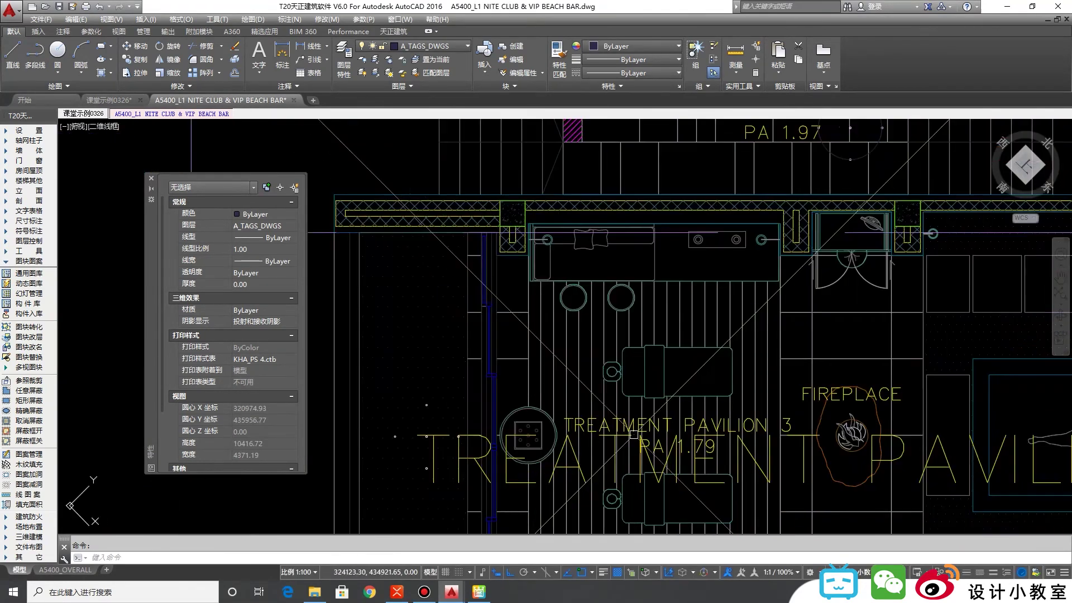
click(661, 370)
scroll(664, 386, up, 3)
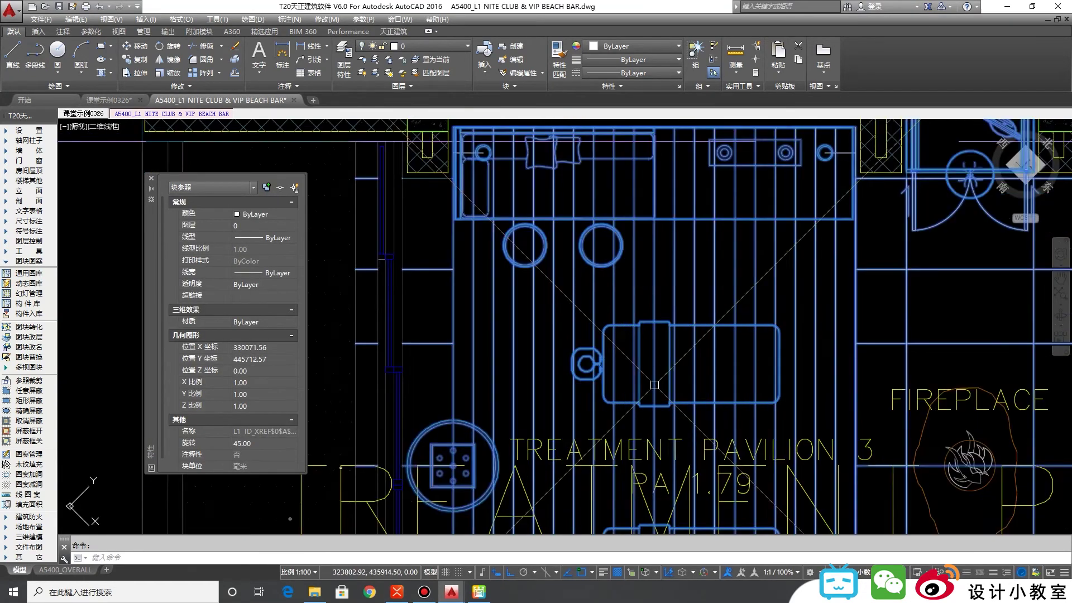
key(Escape)
click(673, 412)
scroll(728, 343, down, 5)
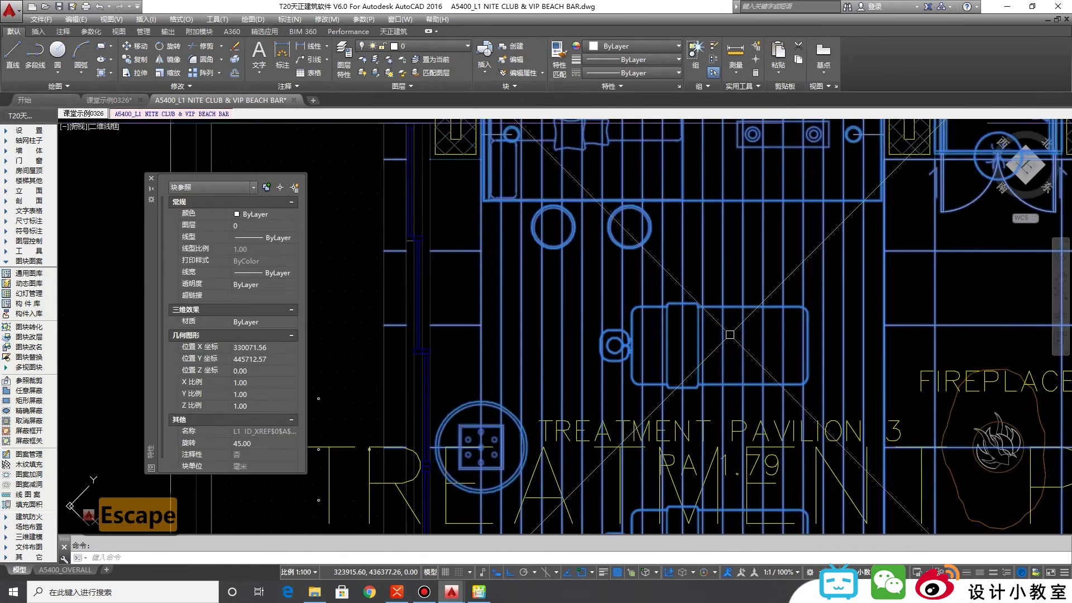
key(Escape)
scroll(728, 343, down, 6)
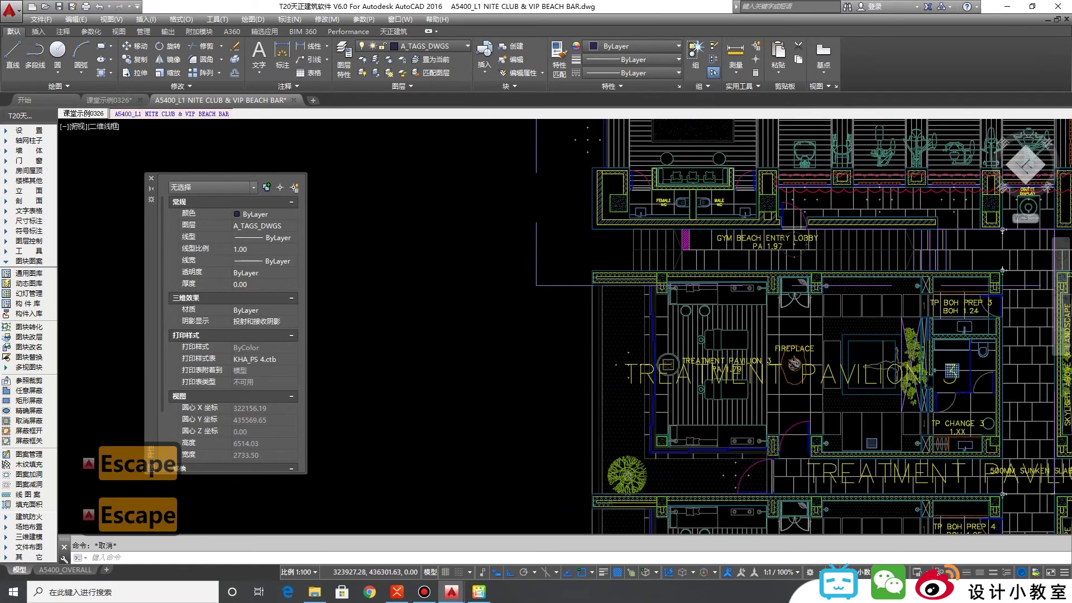
scroll(720, 439, up, 7)
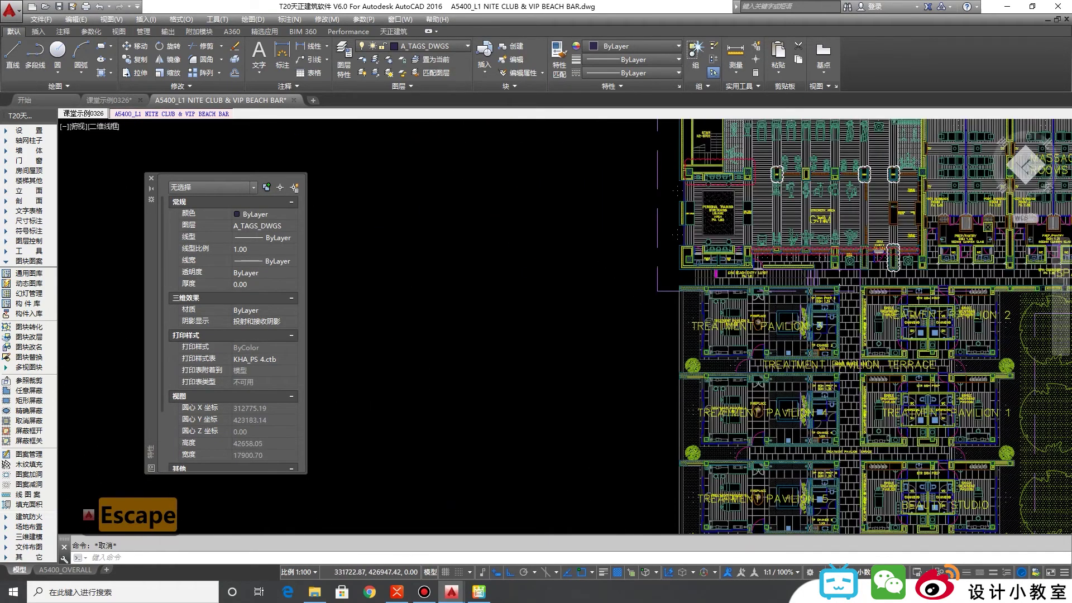
click(759, 453)
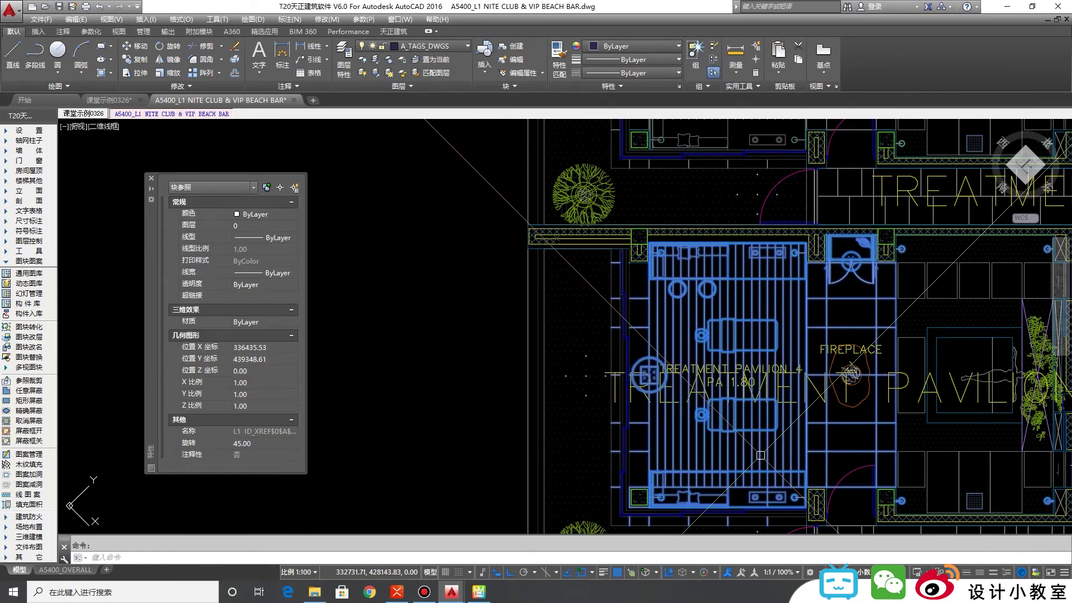
key(Escape)
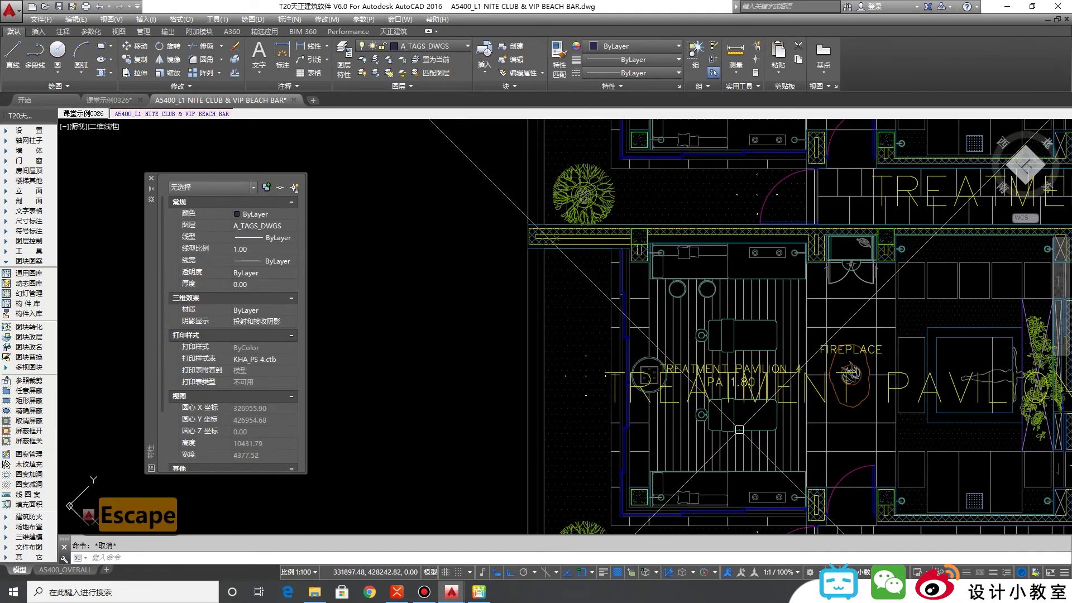
Step: Explode the Treatment Pavilion 4 block and copy its lower lounger to the clipboard
scroll(736, 431, up, 4)
click(735, 415)
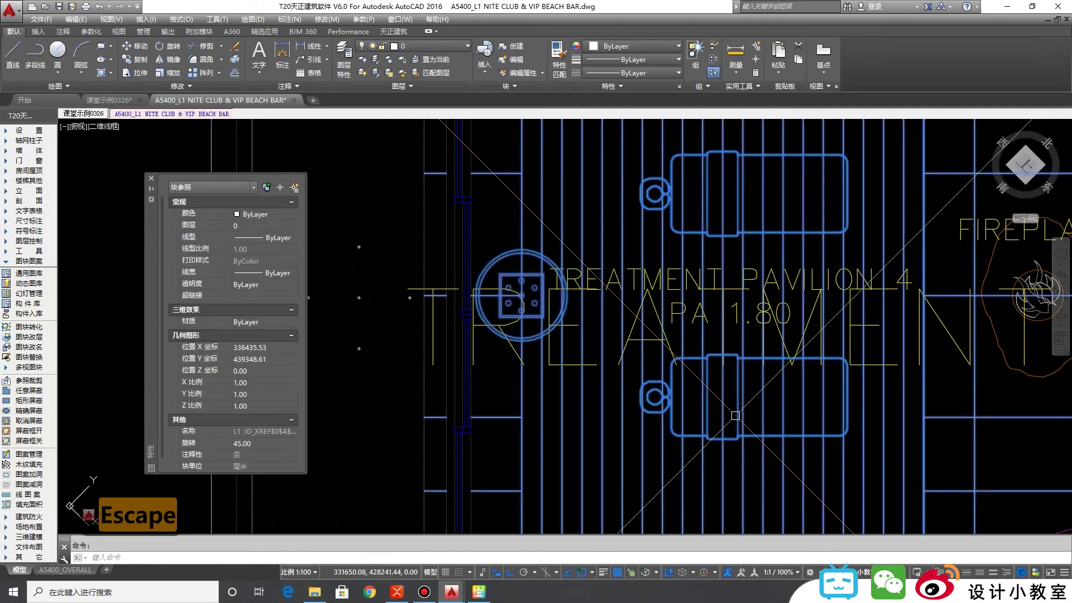
key(Escape)
click(736, 416)
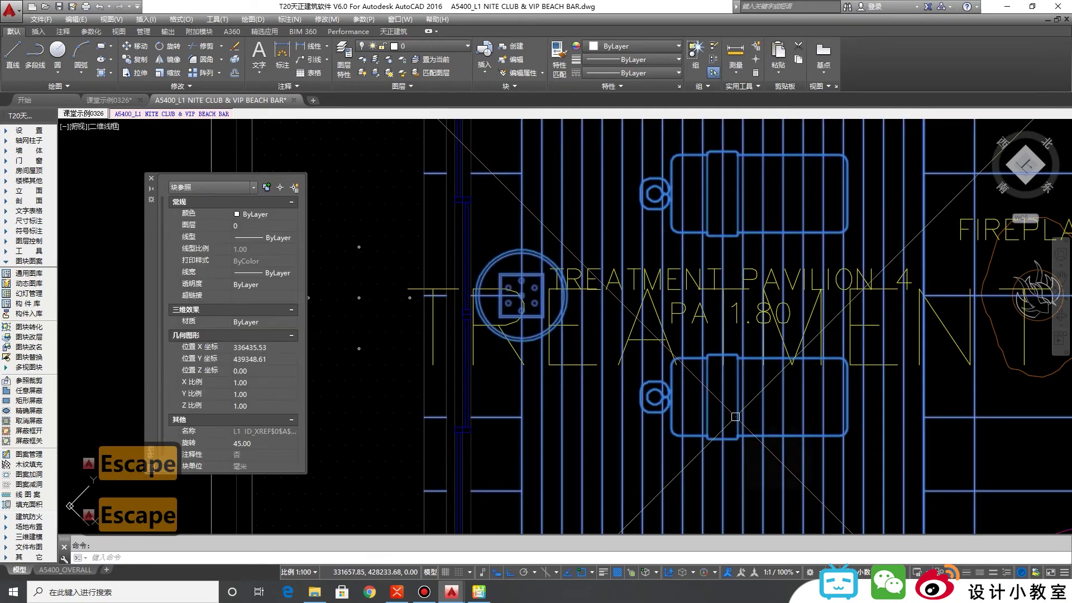
text(x)
key(space)
click(735, 415)
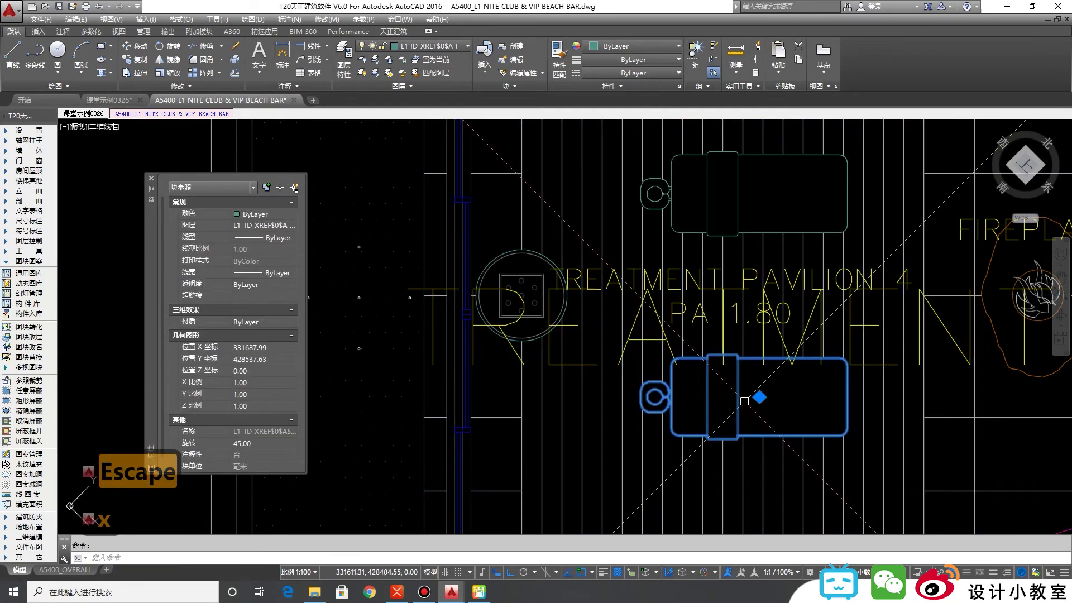
key(ctrl+c)
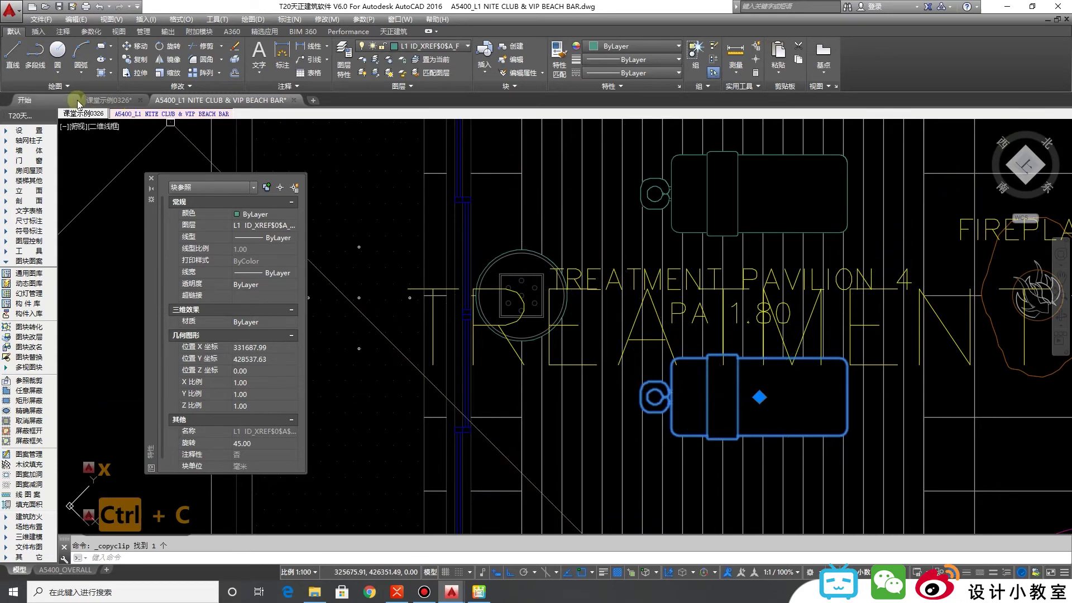
Step: In 课堂示例0326, delete the upper deck lounger and paste the copied nightclub lounger in its place
click(117, 106)
scroll(638, 293, up, 5)
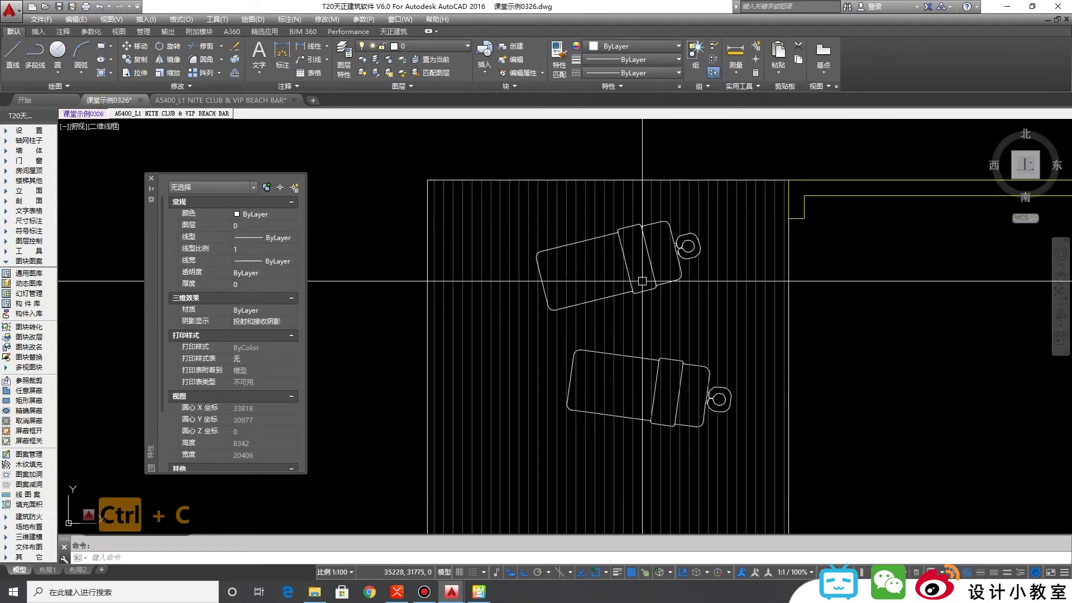
click(638, 292)
key(Delete)
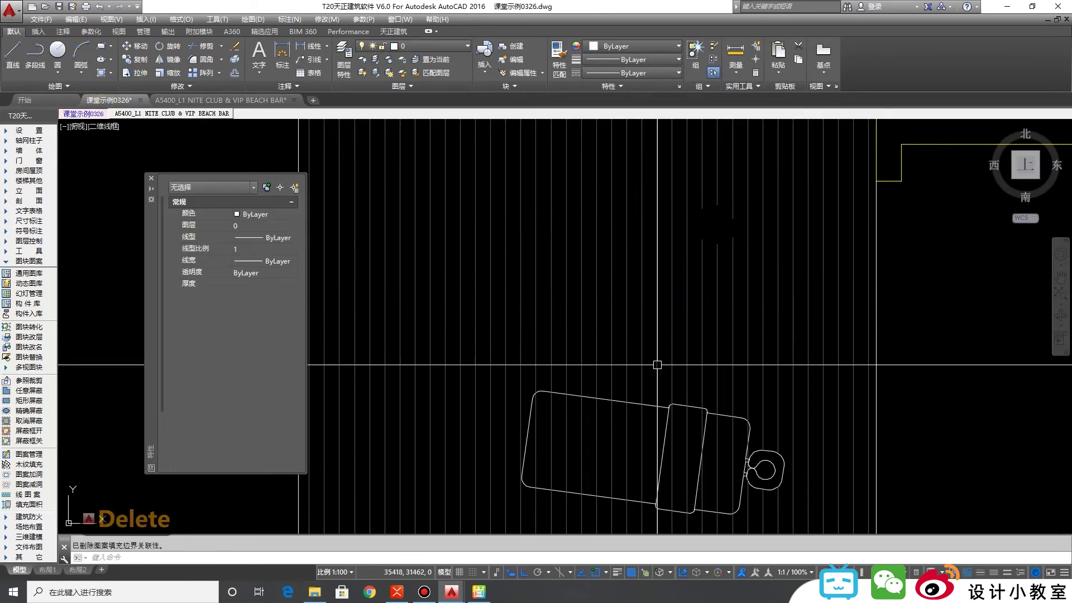
key(ctrl+v)
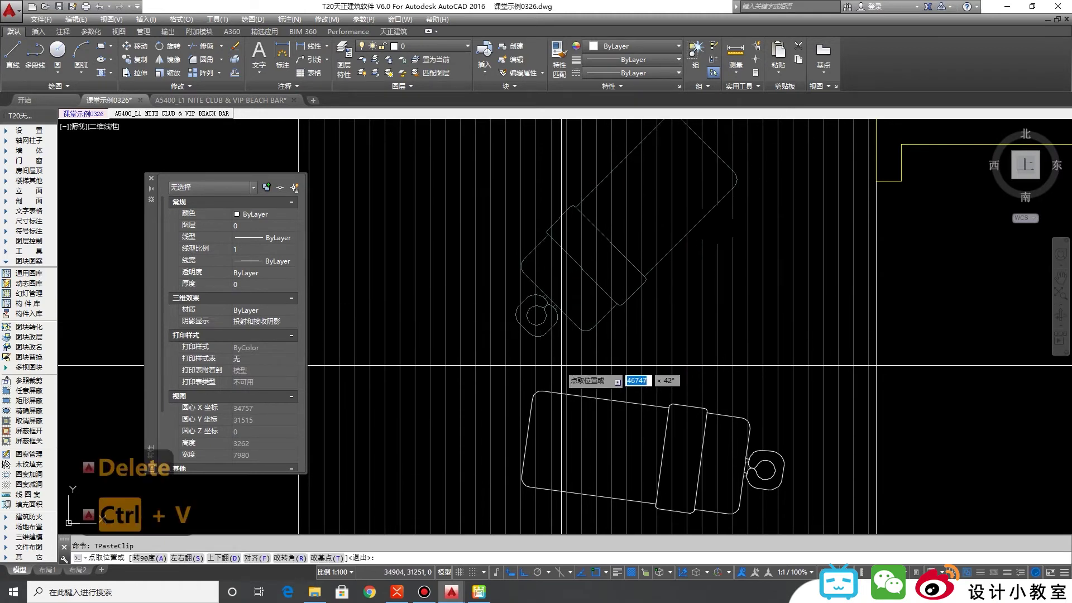
click(536, 375)
Step: Rotate the pasted lounger to about 202° on the deck
scroll(614, 358, down, 4)
scroll(644, 324, up, 4)
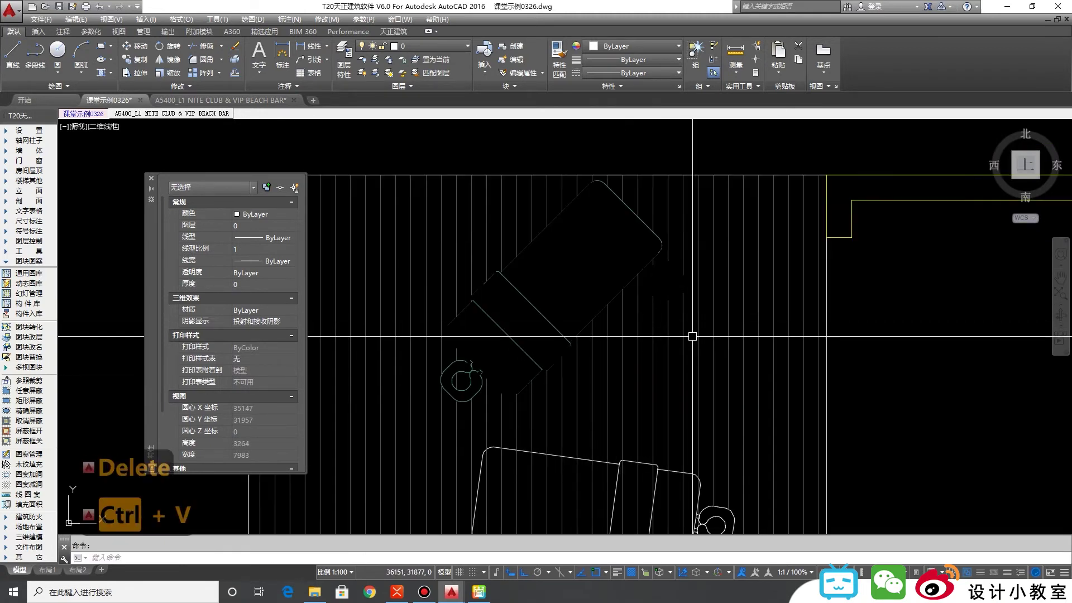
scroll(688, 338, down, 4)
scroll(620, 342, up, 2)
scroll(620, 343, up, 2)
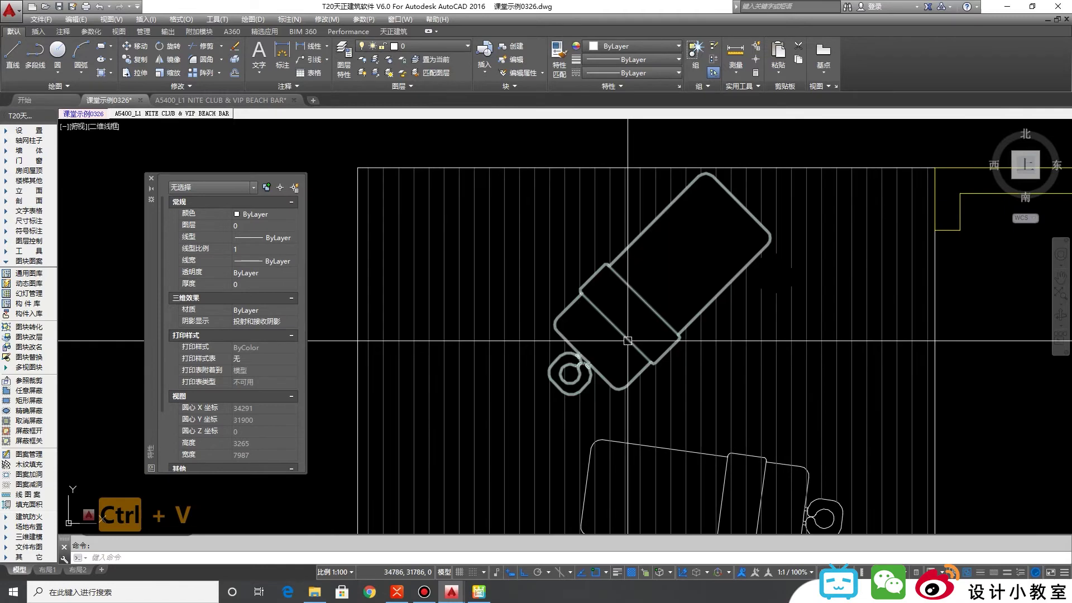
click(628, 338)
text(o)
key(Return)
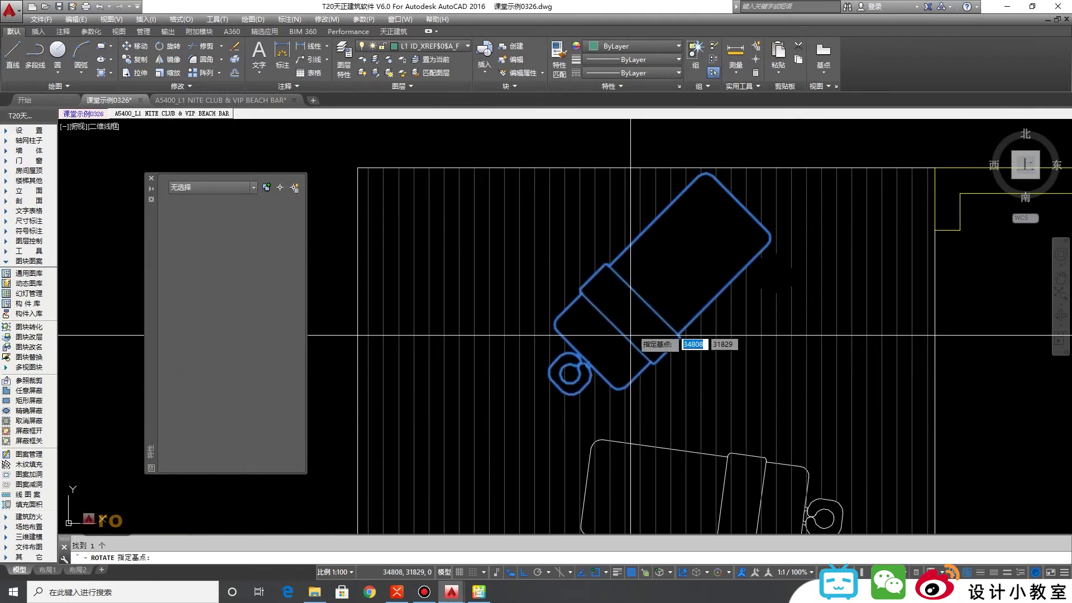
click(642, 300)
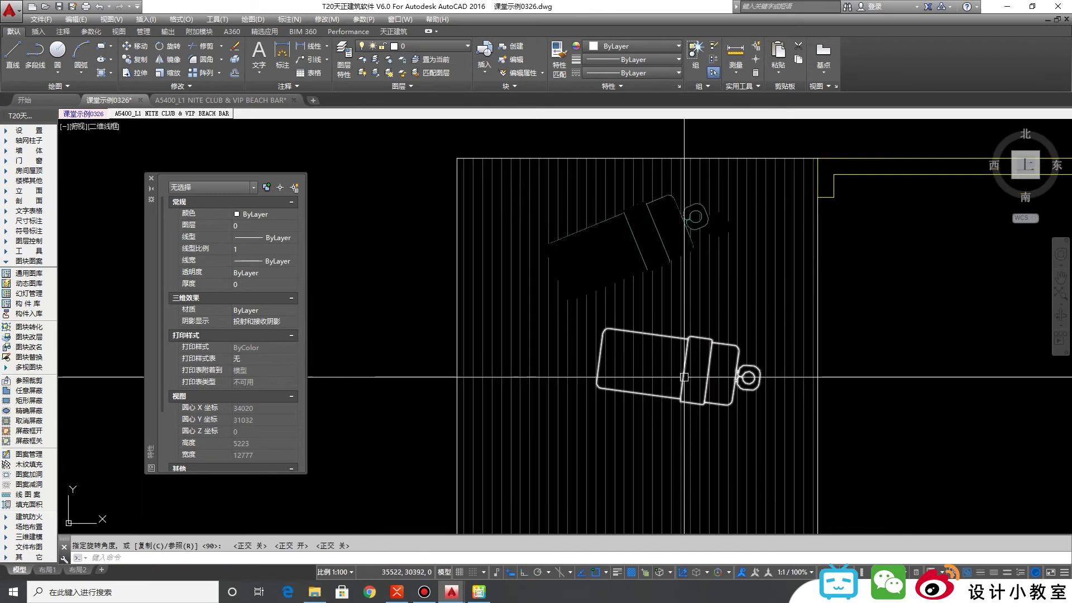
click(684, 377)
Step: Clear the lounger selection and select the deck hatch
click(721, 379)
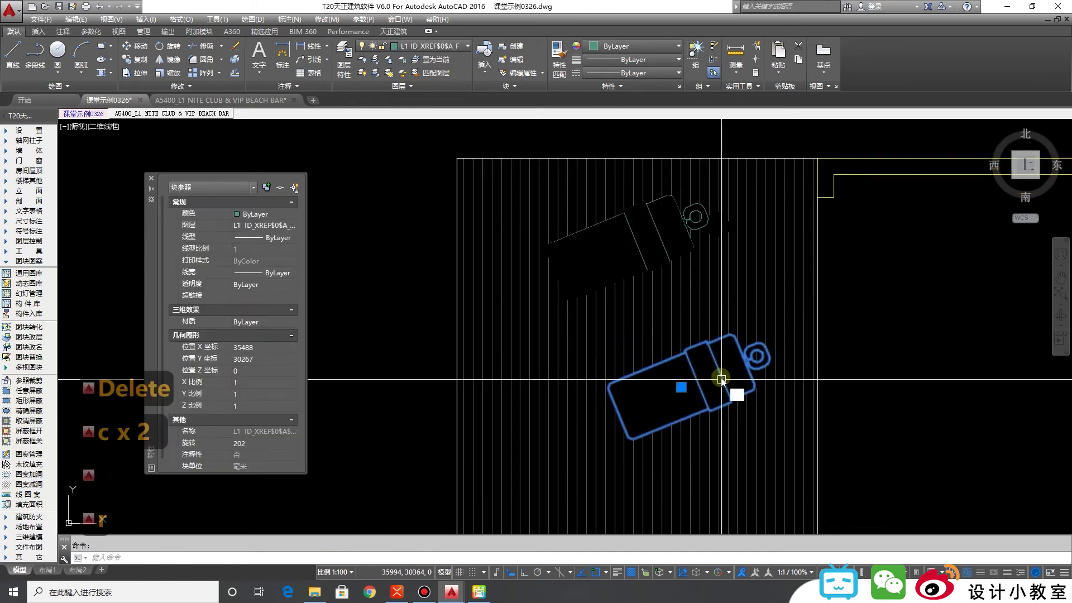
text(o)
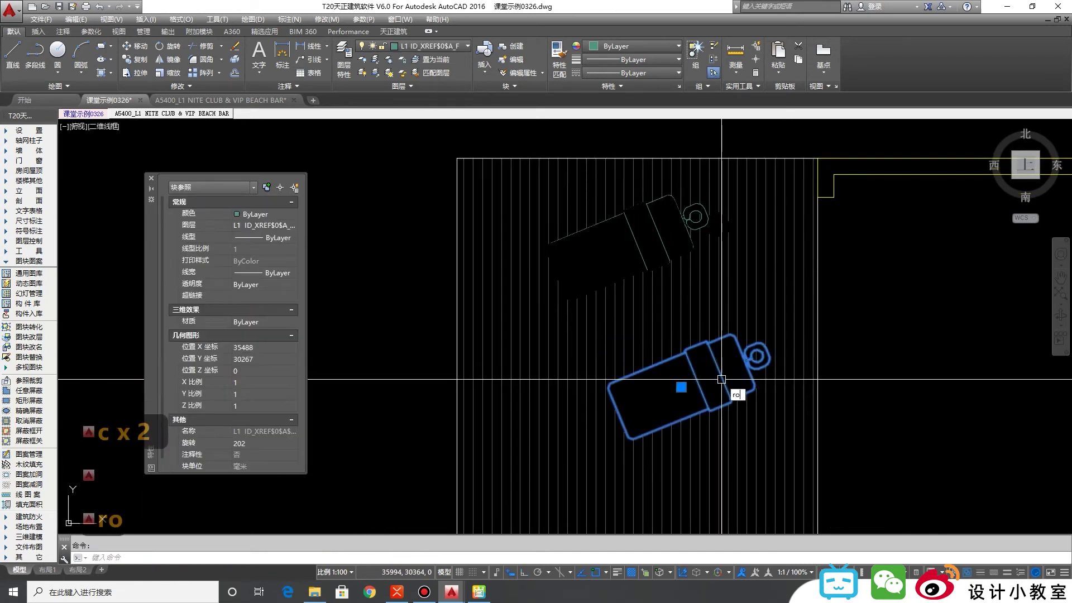
key(Escape)
scroll(720, 380, down, 5)
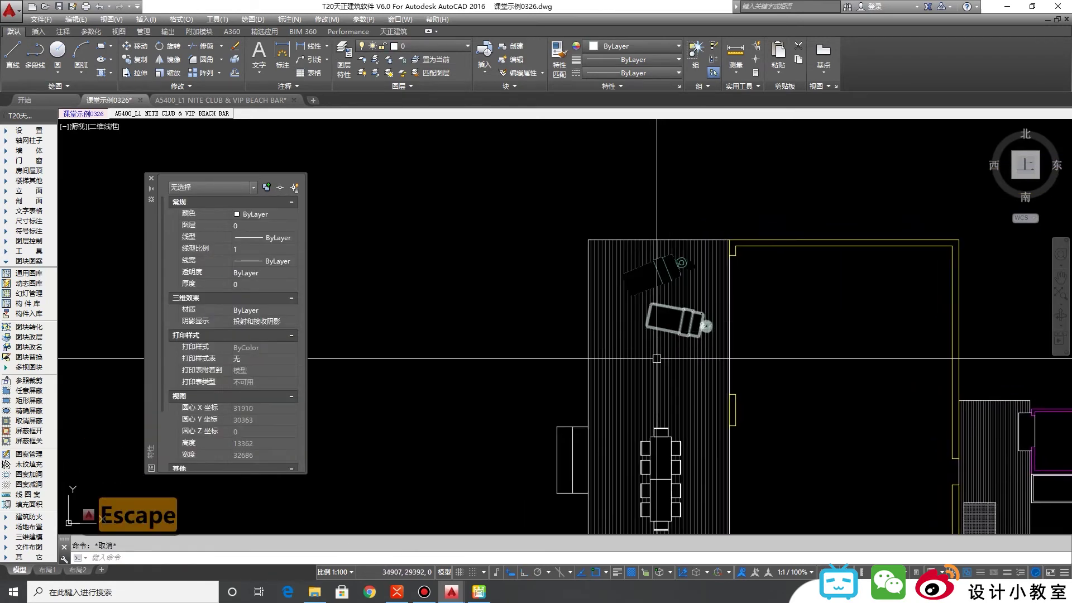
click(661, 346)
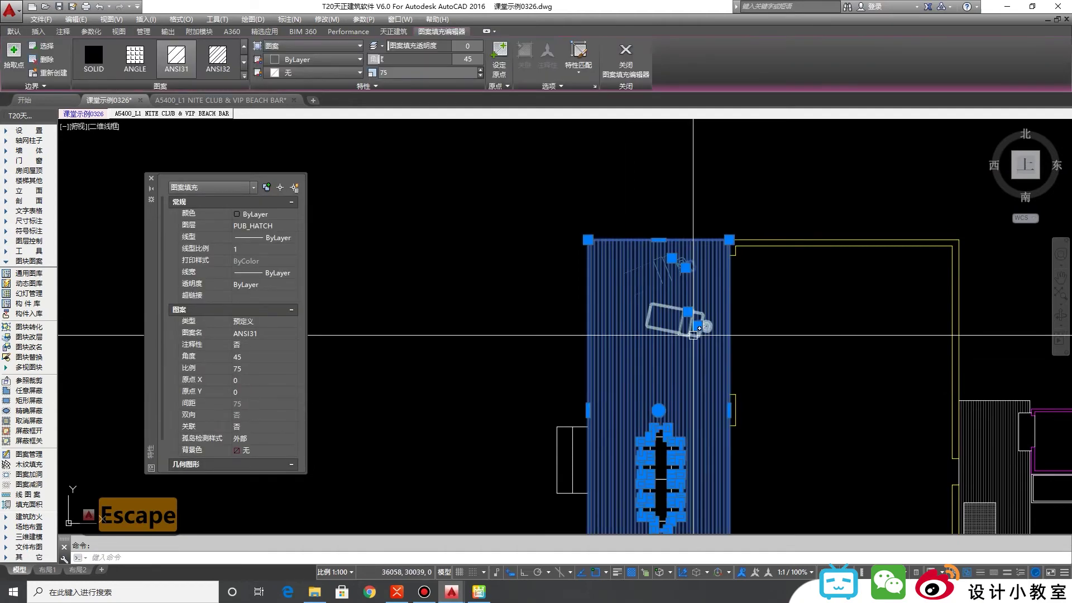
Step: Delete the selected deck hatch, then inspect the right and left deck hatches
scroll(661, 346, down, 3)
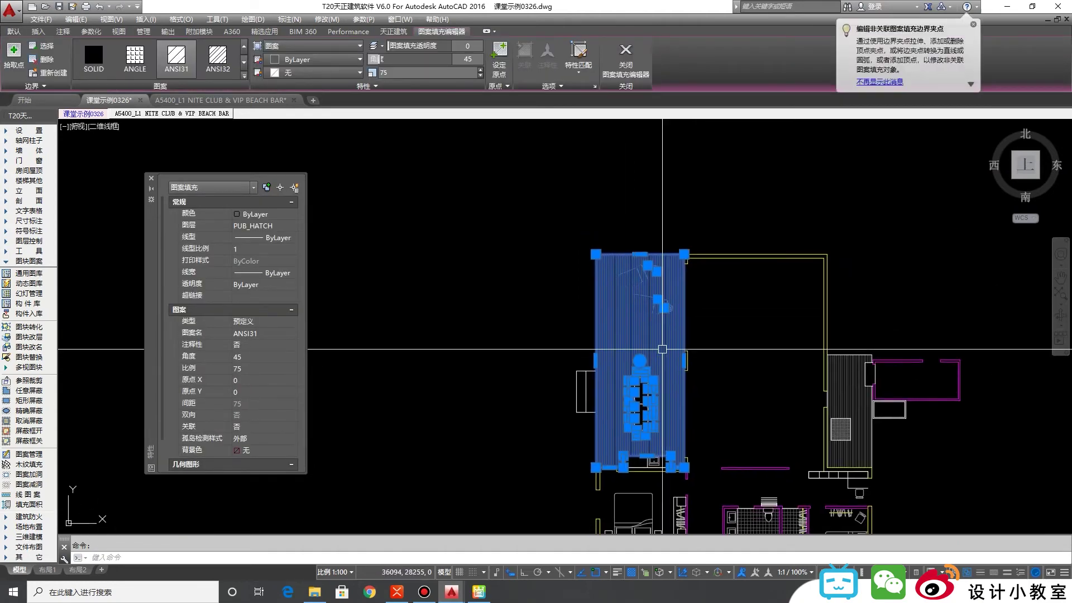
key(Delete)
scroll(651, 299, up, 4)
scroll(637, 301, down, 4)
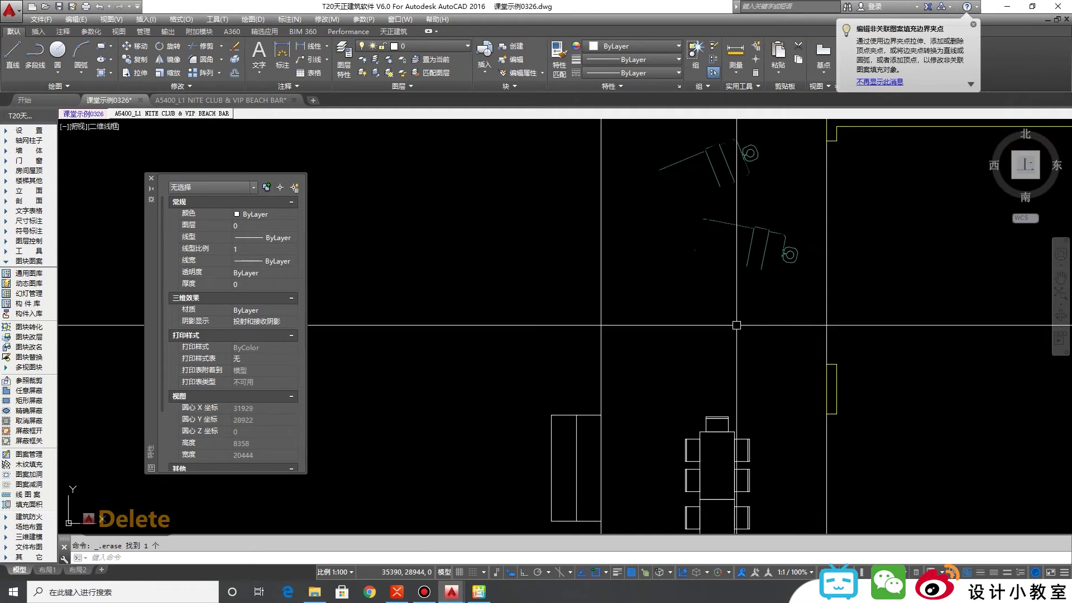
click(880, 376)
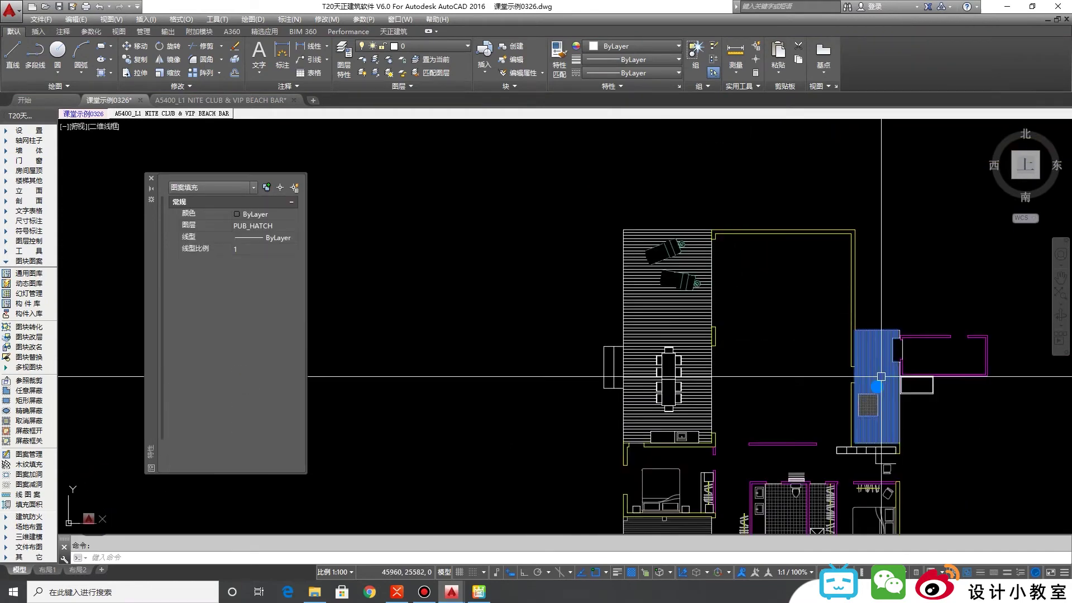
key(Escape)
click(658, 304)
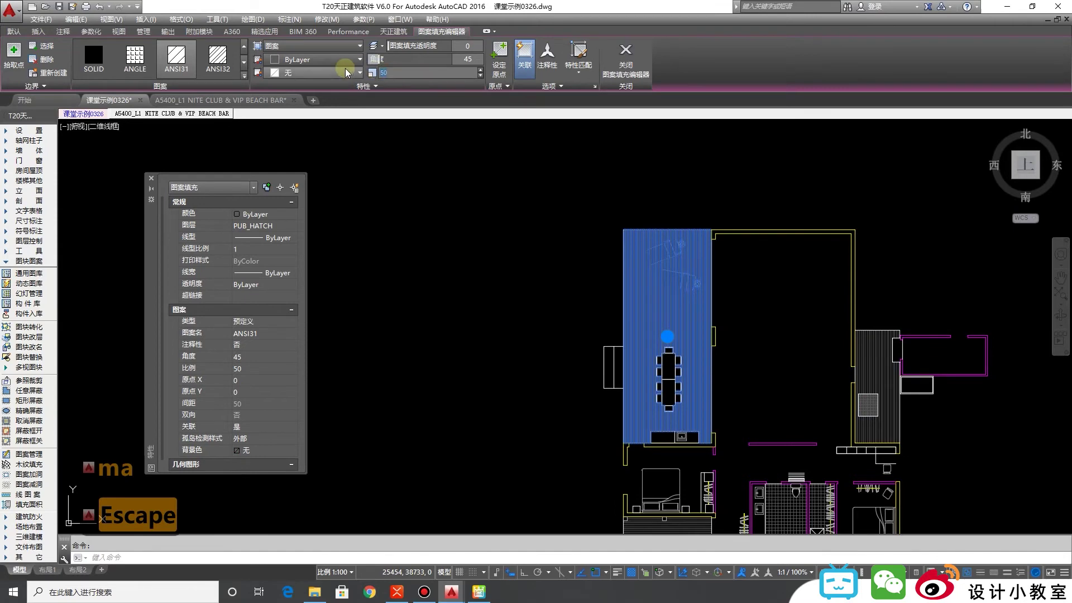
key(Escape)
Step: Check the remaining deck hatch and centre the view on the two loungers
scroll(644, 281, up, 4)
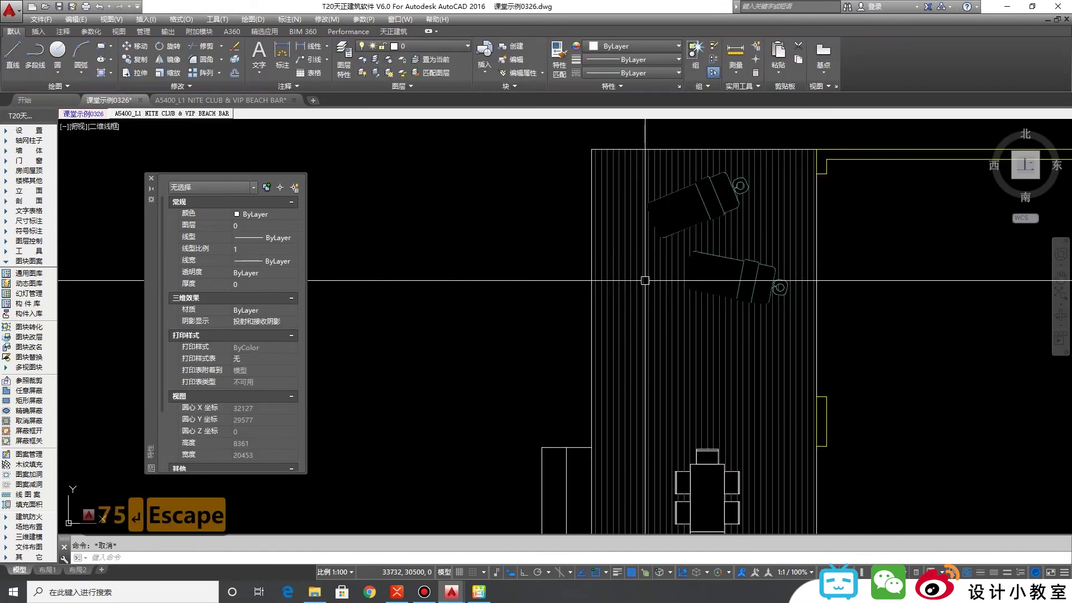
scroll(793, 300, up, 3)
click(746, 394)
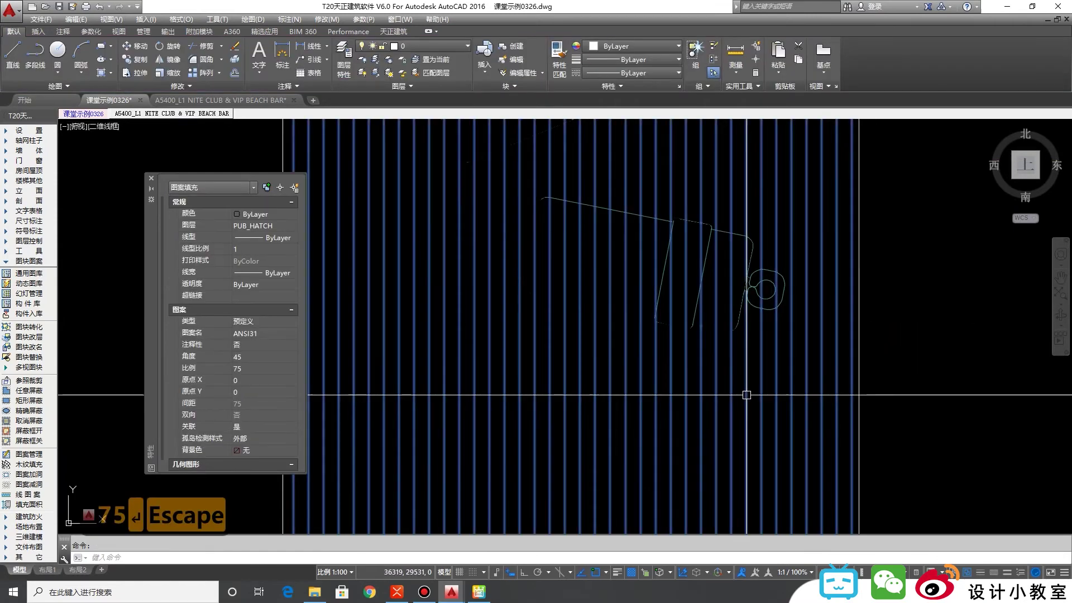
key(Escape)
scroll(938, 381, down, 2)
mouse_move(956, 379)
middle_down()
mouse_move(891, 401)
mouse_move(881, 421)
middle_up()
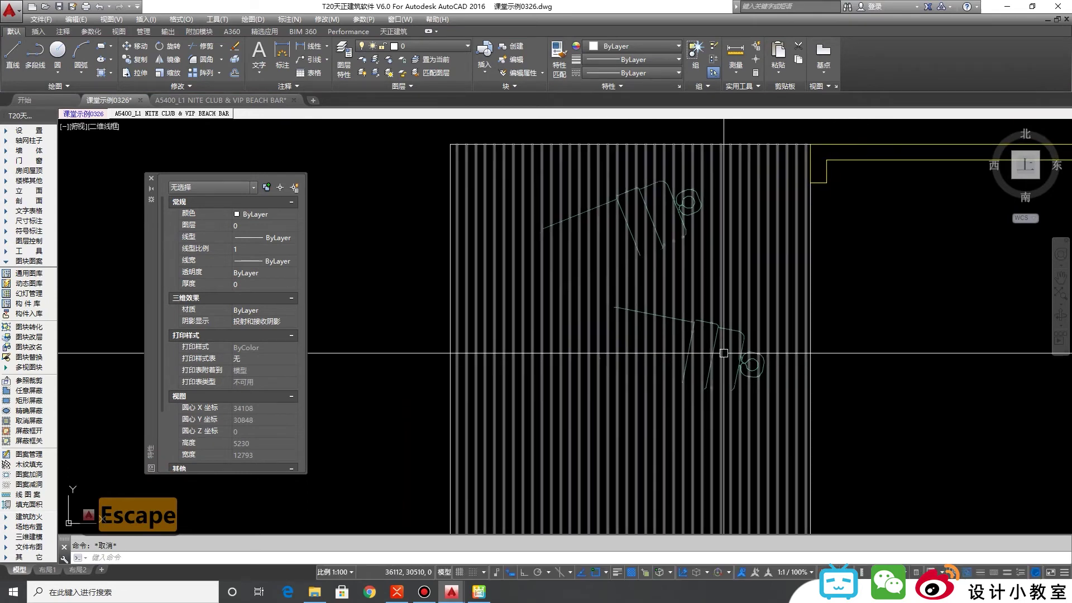
scroll(720, 349, down, 5)
scroll(686, 340, up, 3)
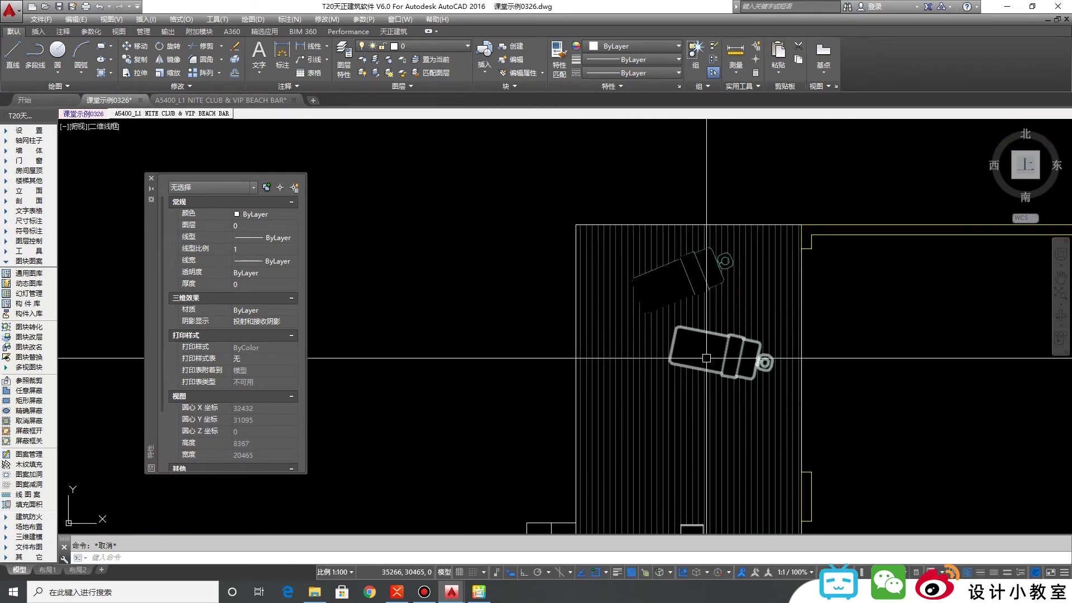
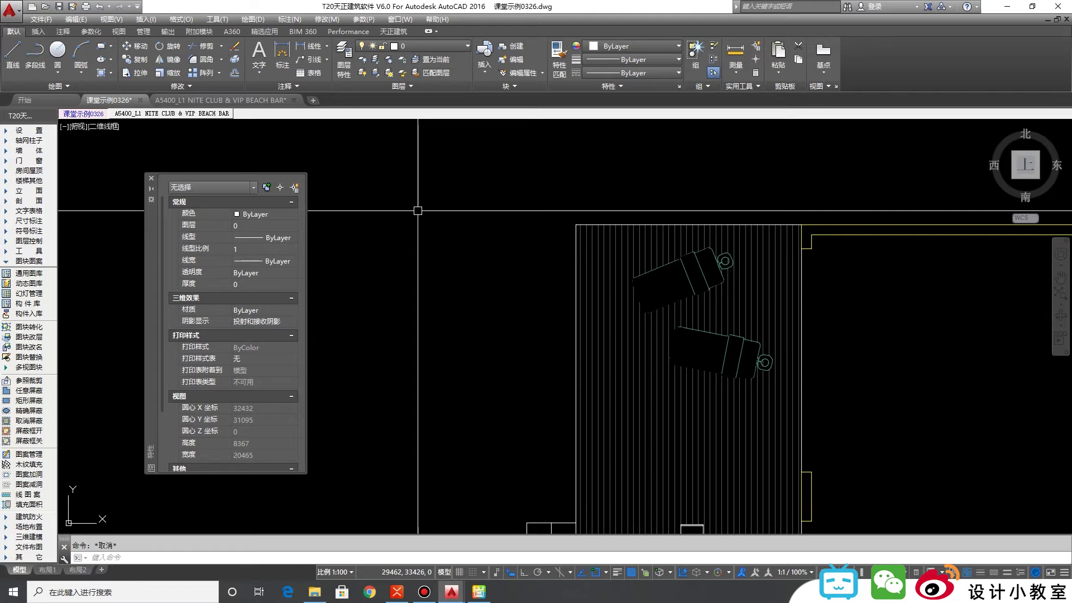
Step: Zoom out and back in around the magenta room on the floor plan
scroll(528, 261, down, 6)
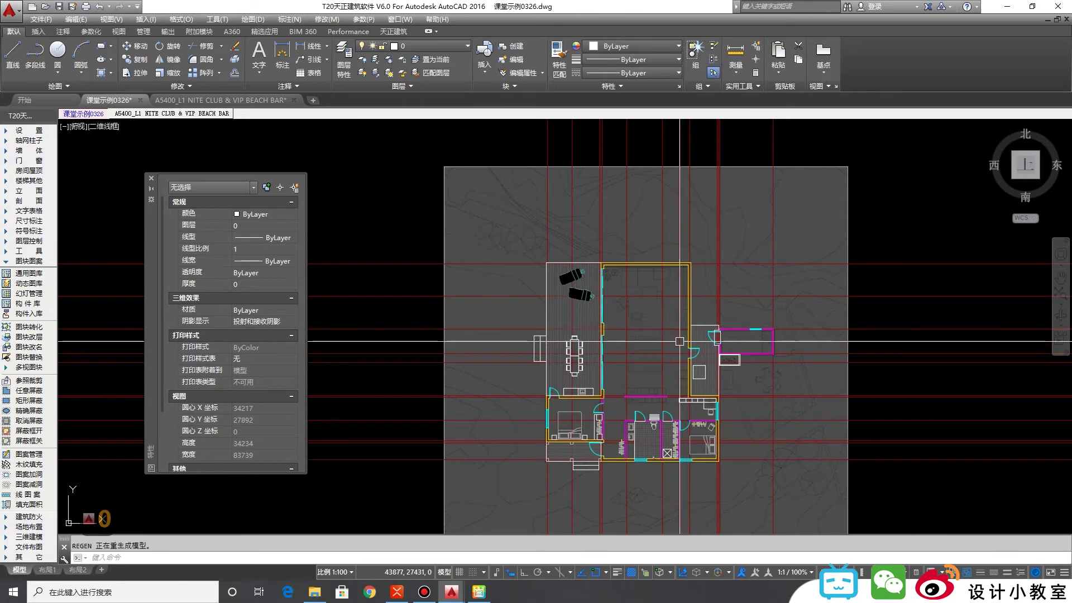
scroll(674, 384, up, 2)
scroll(782, 318, up, 4)
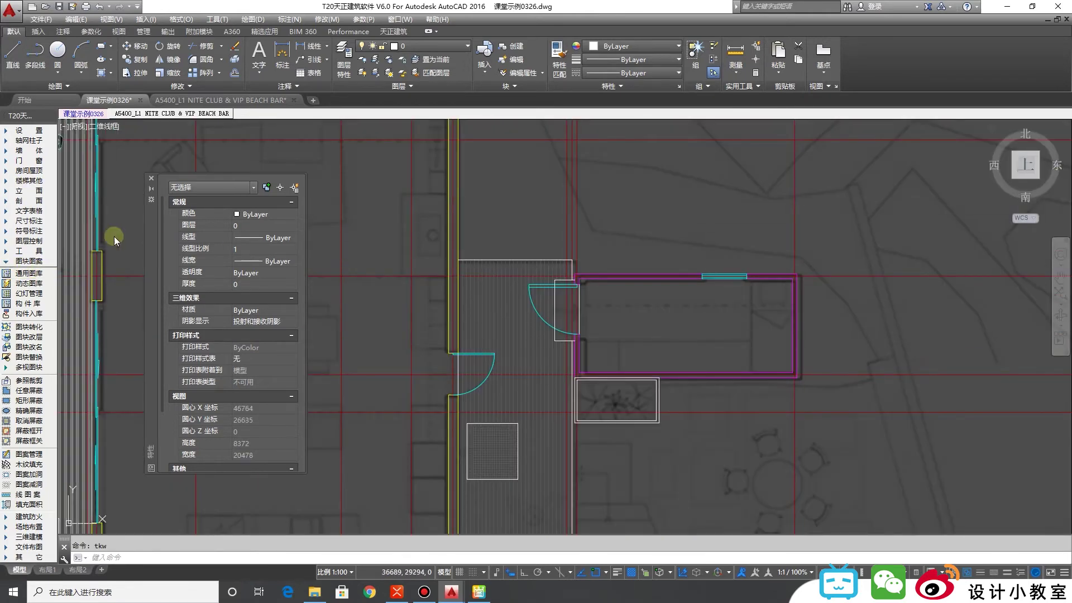
Step: Insert a single bed (单人床) from the bed library into the magenta room
double_click(202, 297)
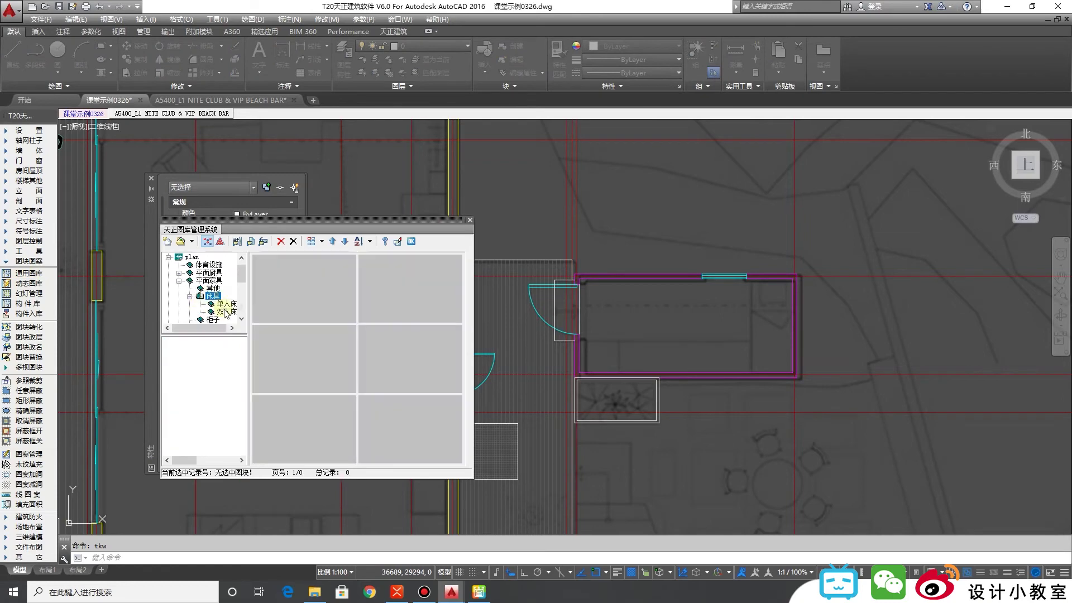
click(227, 307)
double_click(306, 356)
scroll(761, 313, up, 5)
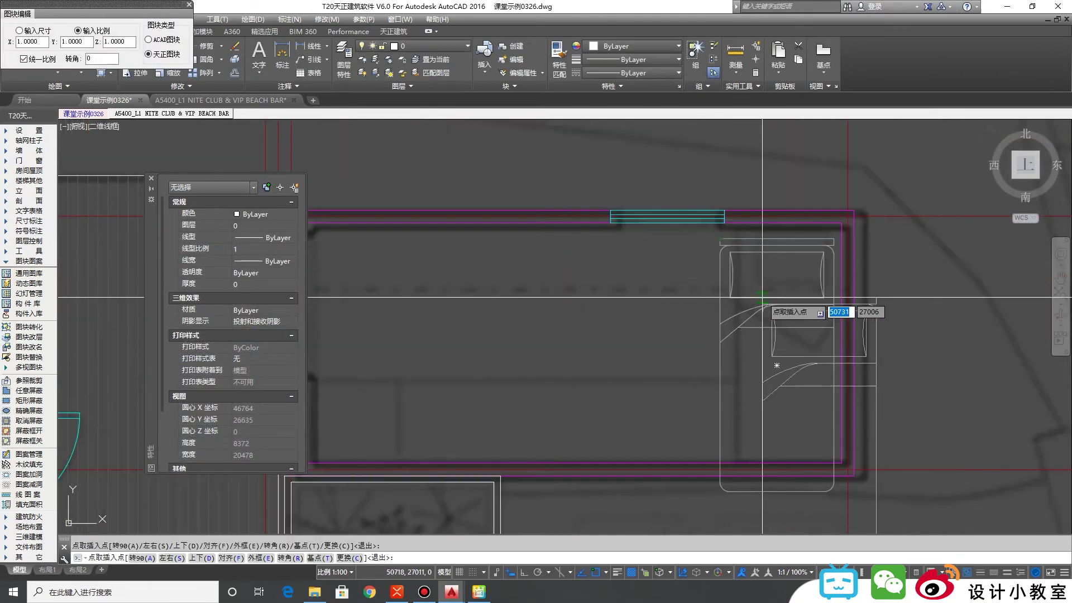
click(778, 239)
key(Escape)
Step: Grip-stretch the bed's corner onto the inner wall line, then recentre the room
click(779, 243)
scroll(776, 294, up, 4)
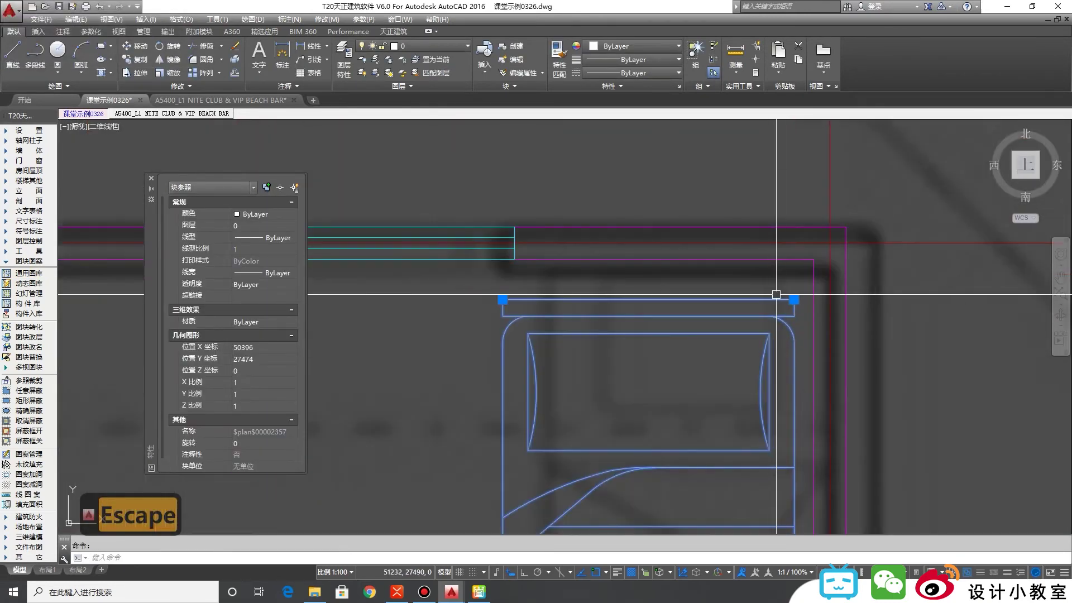
click(793, 299)
scroll(770, 313, down, 5)
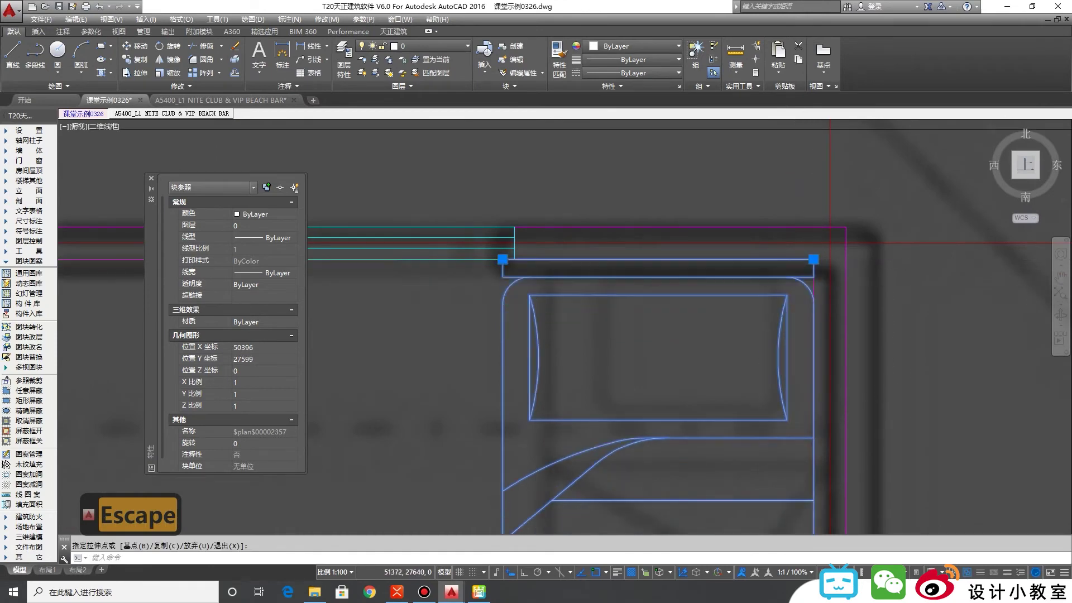
scroll(732, 424, up, 4)
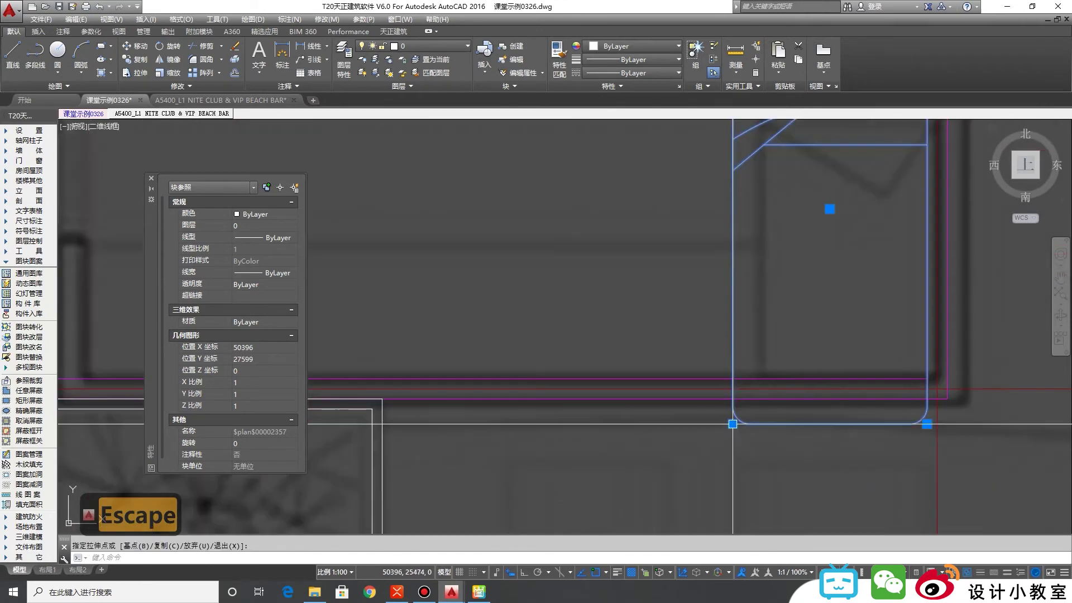
click(763, 378)
scroll(751, 402, down, 4)
middle_drag(762, 390, 783, 423)
key(Escape)
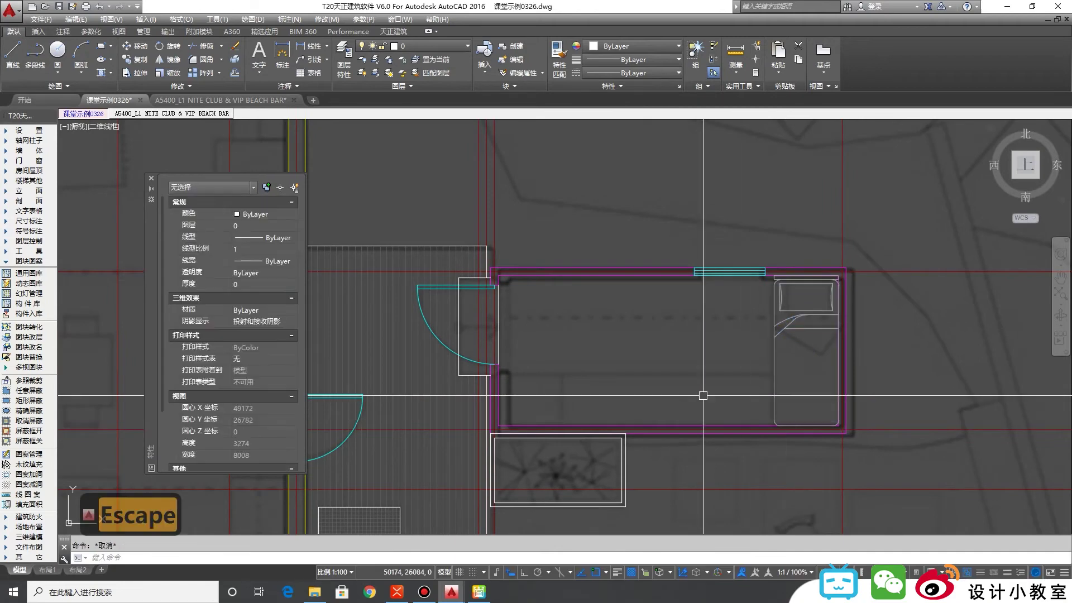
middle_drag(667, 409, 778, 408)
Step: Draw a horizontal line from the bed edge to the left wall and a vertical line down to the inner wall
text(l)
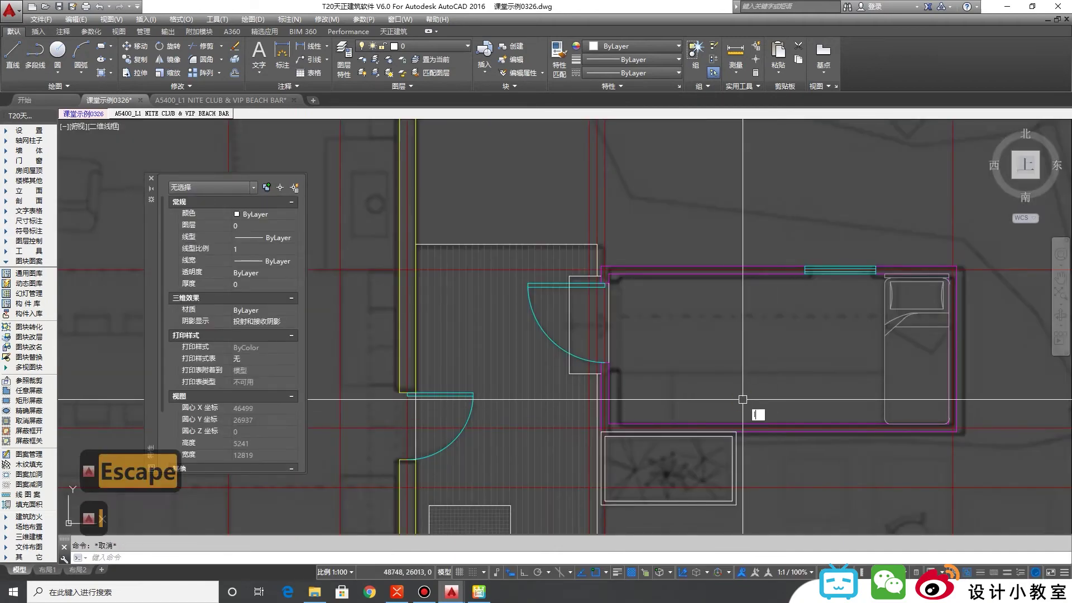
key(Return)
click(887, 368)
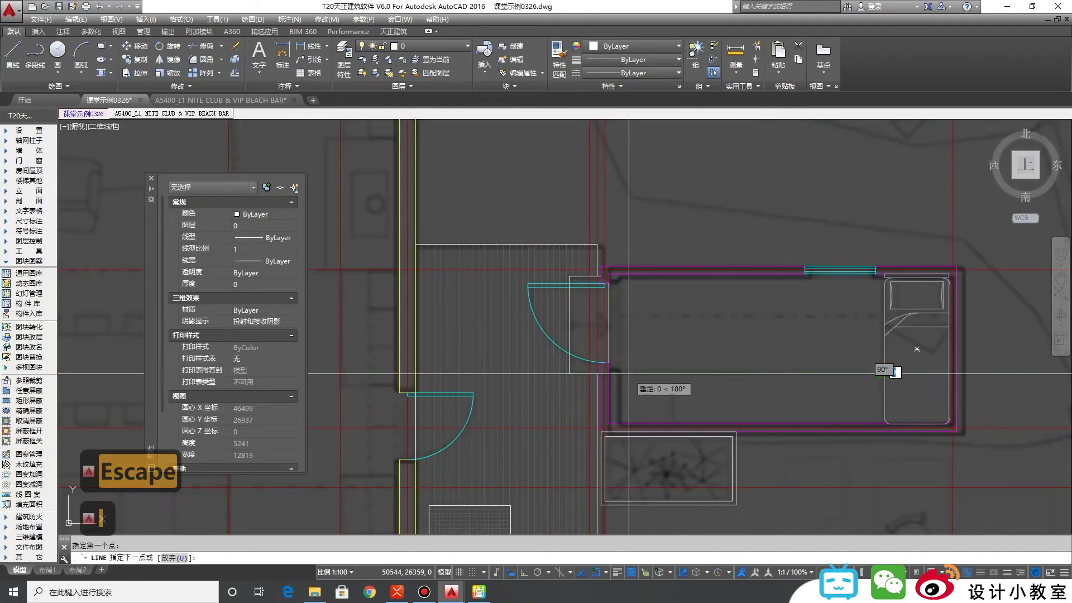
click(609, 369)
key(space)
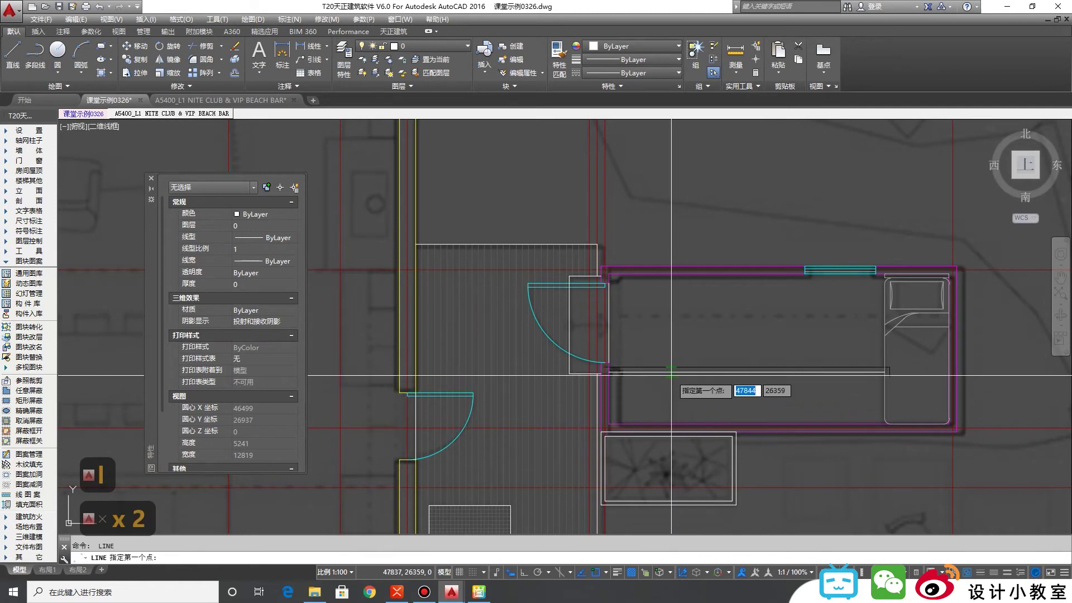
click(671, 372)
click(671, 424)
scroll(671, 424, down, 5)
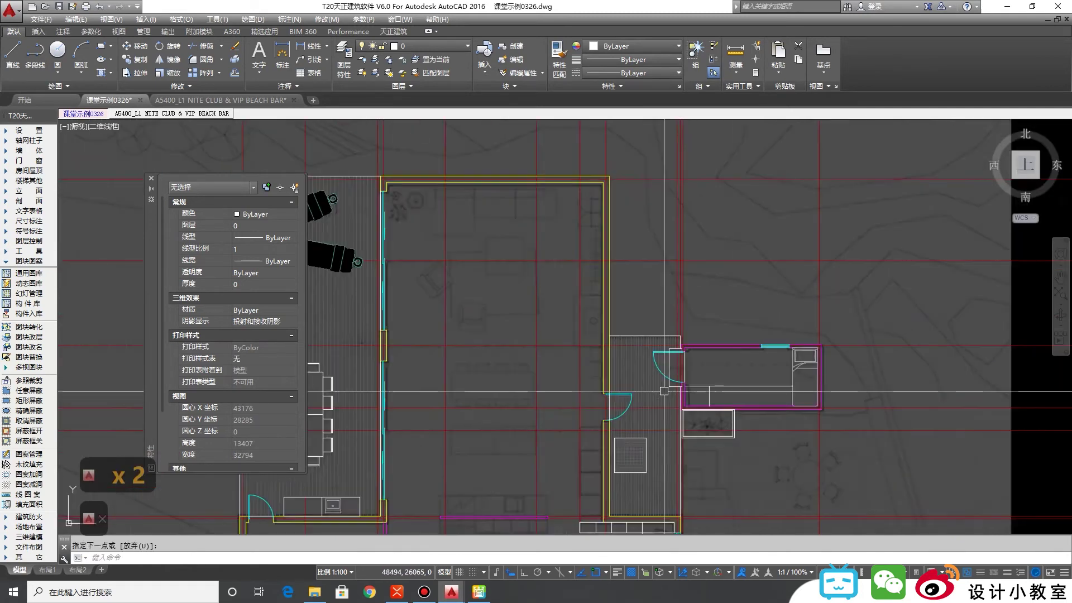
key(Escape)
Step: Pan the plan to show the site area above the villa
scroll(759, 318, down, 2)
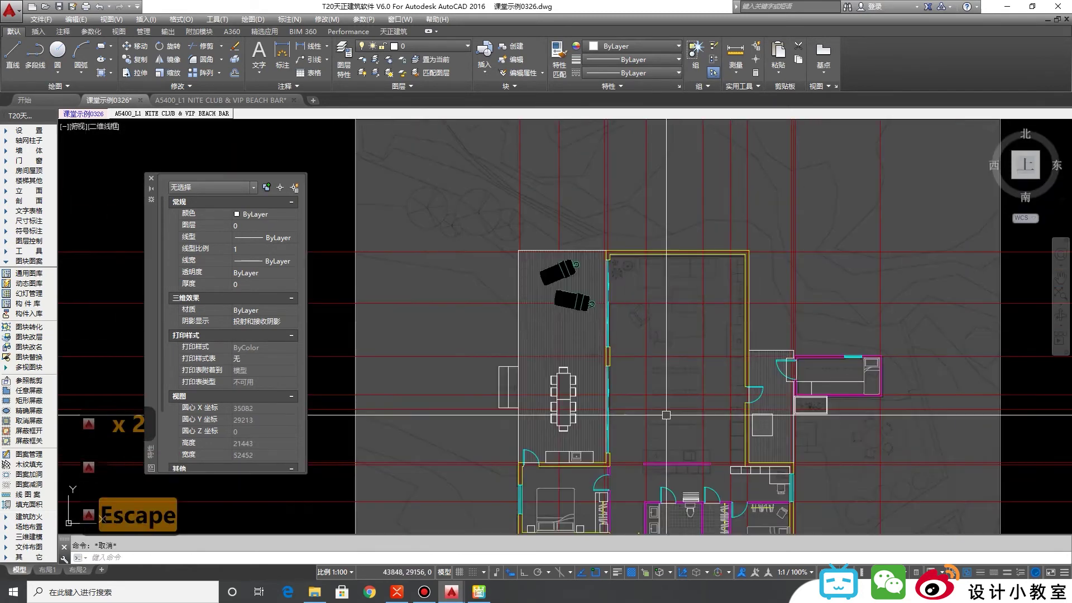
scroll(666, 371, up, 2)
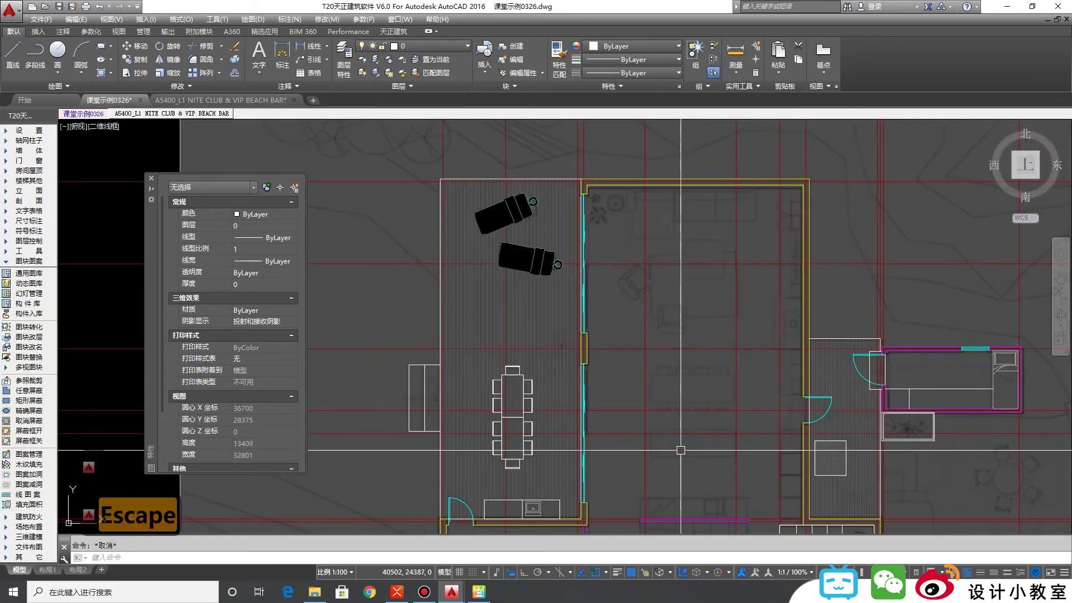
middle_drag(672, 472, 689, 384)
scroll(715, 427, down, 2)
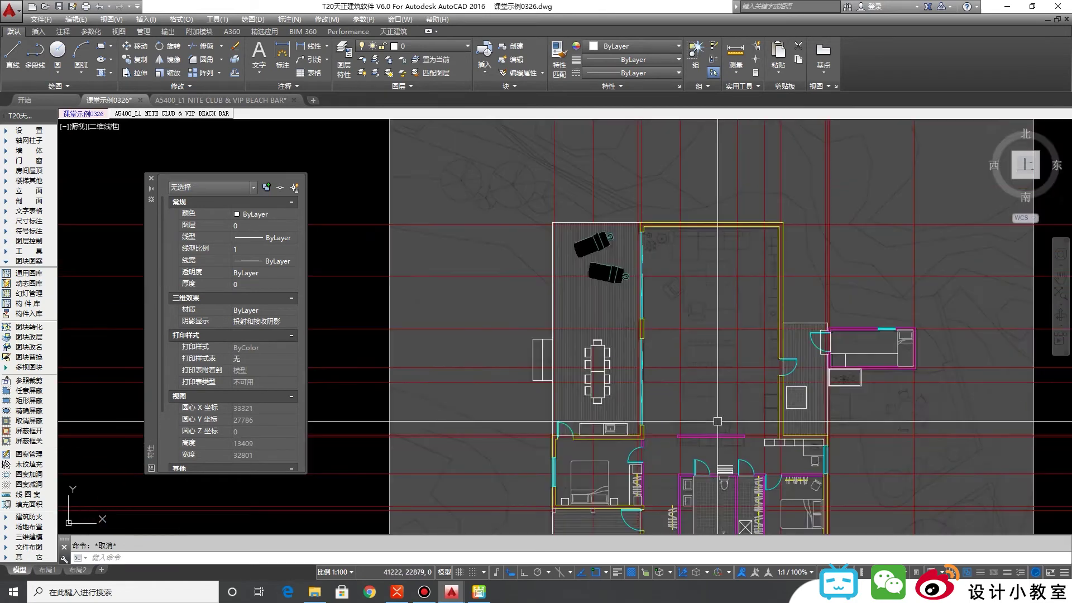
middle_drag(735, 328, 729, 428)
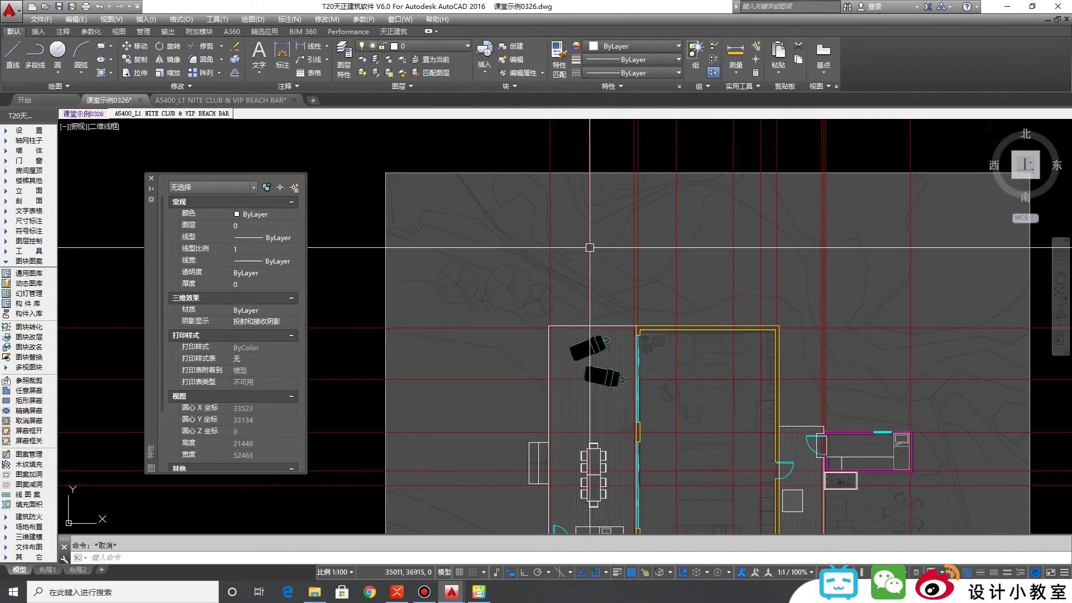
Step: Close the NITE CLUB drawing without saving and bring File Explorer forward
click(223, 105)
click(294, 100)
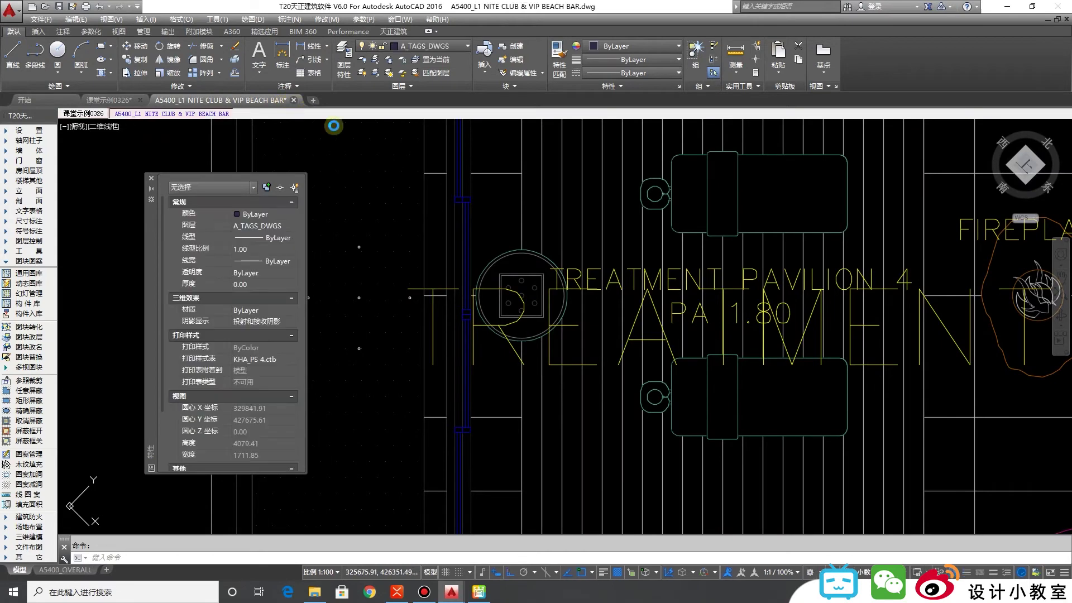
click(580, 325)
click(647, 260)
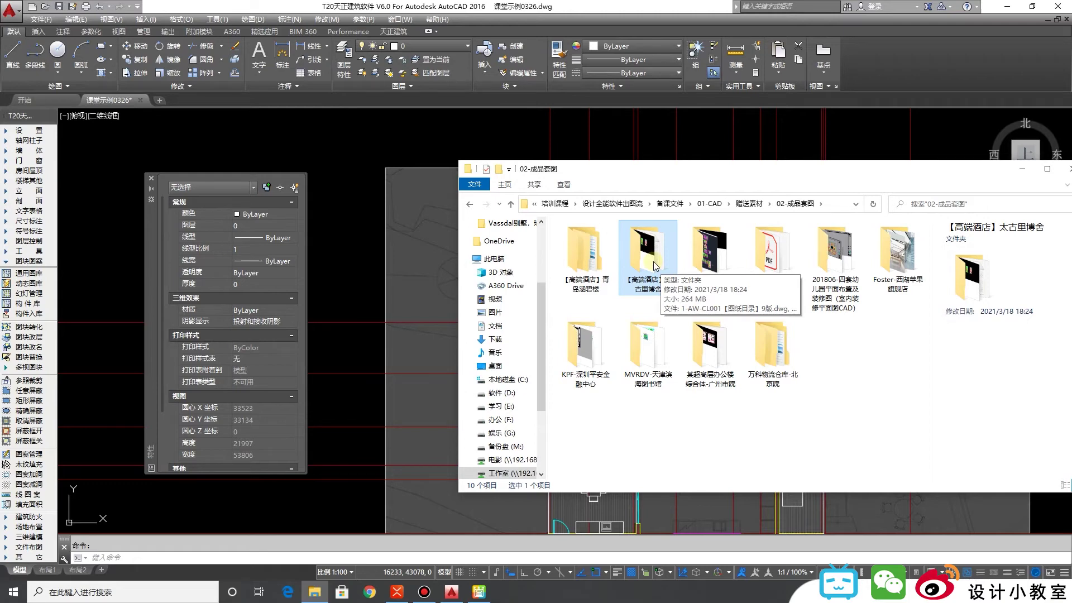
Step: Open the 【高端酒店】太古里博舍 folder, select 8-AW-FP004, and return to AutoCAD
double_click(647, 251)
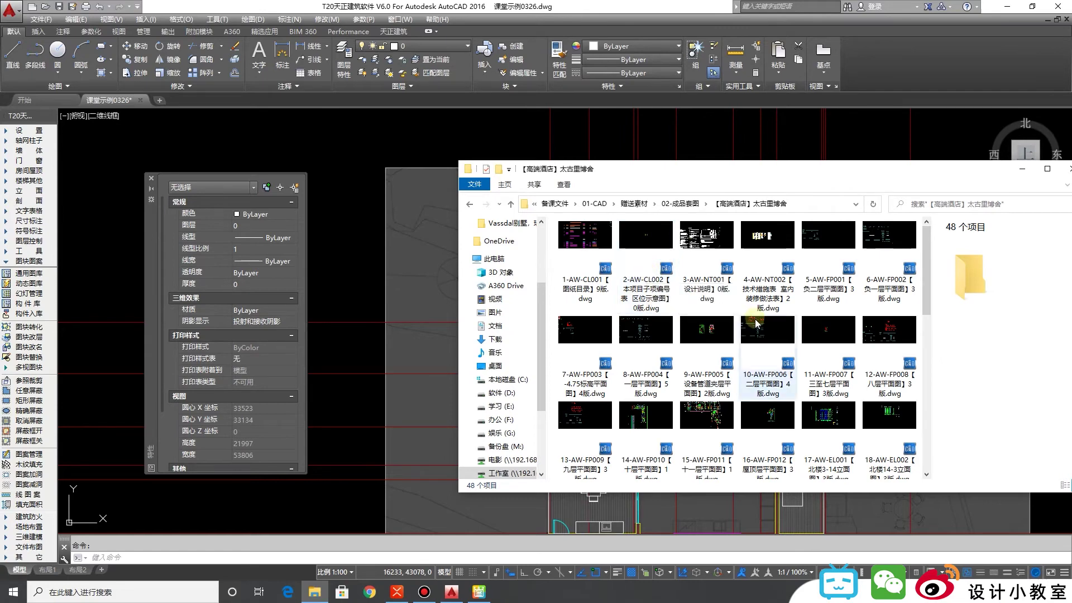
click(652, 358)
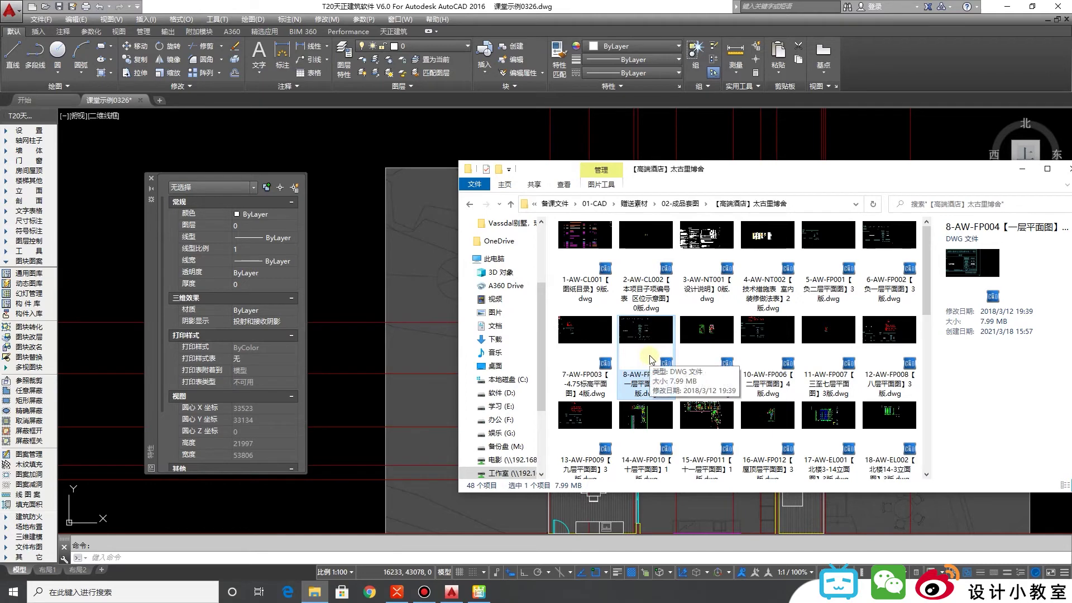
click(14, 19)
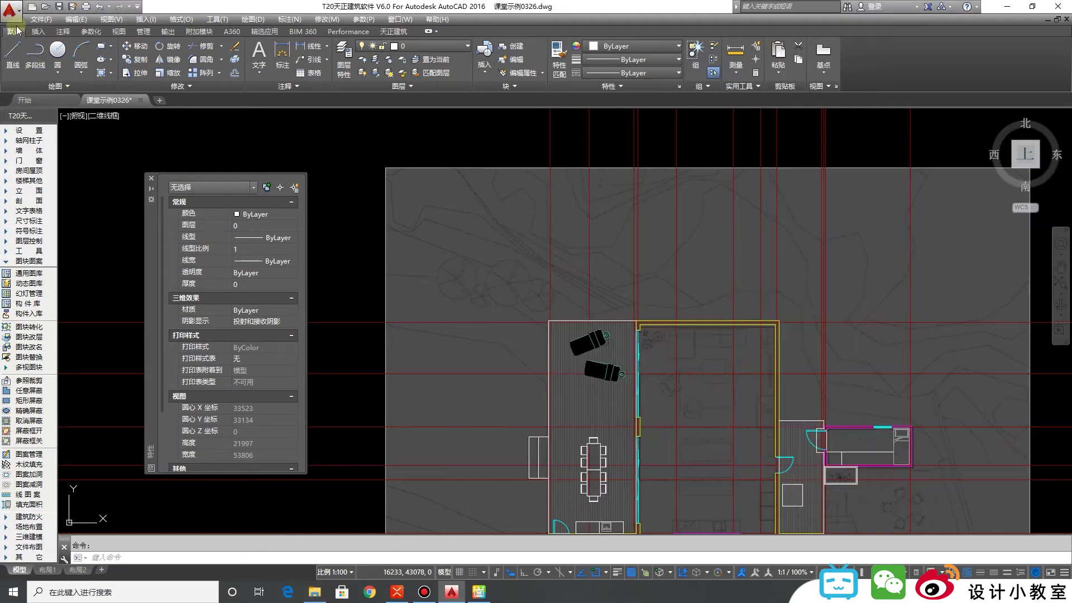
Step: Open the 8-AW-FP004 first-floor plan drawing, dismissing the missing font prompt
click(8, 10)
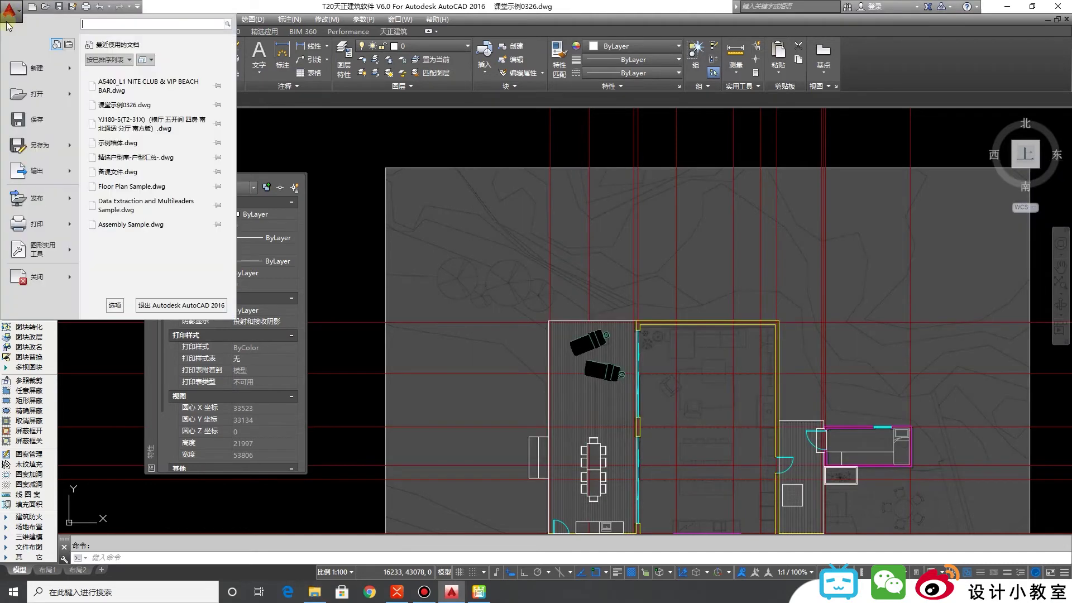
click(37, 94)
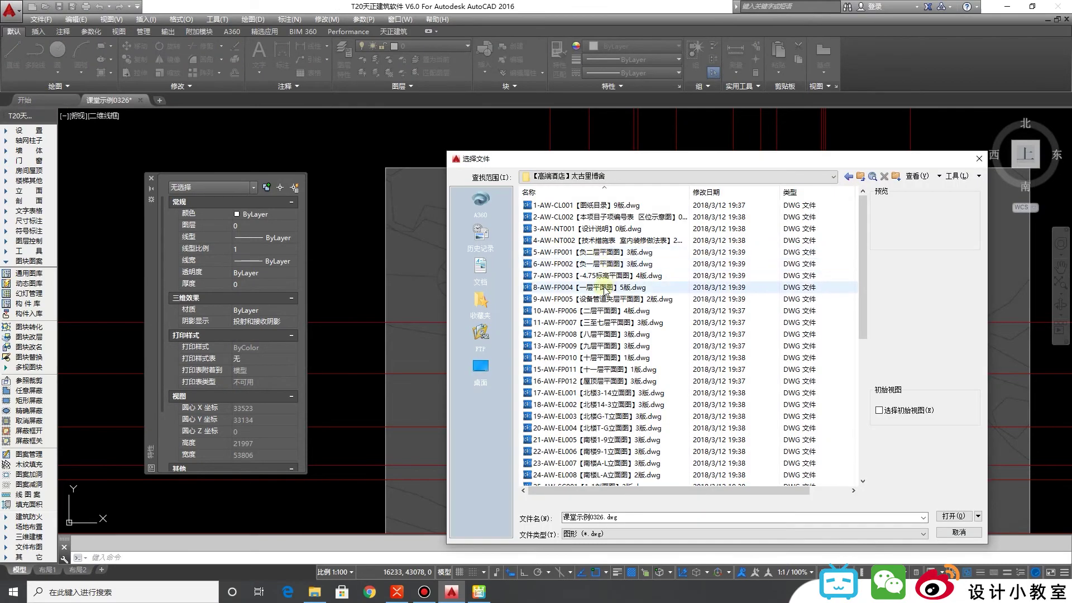
click(606, 288)
click(945, 517)
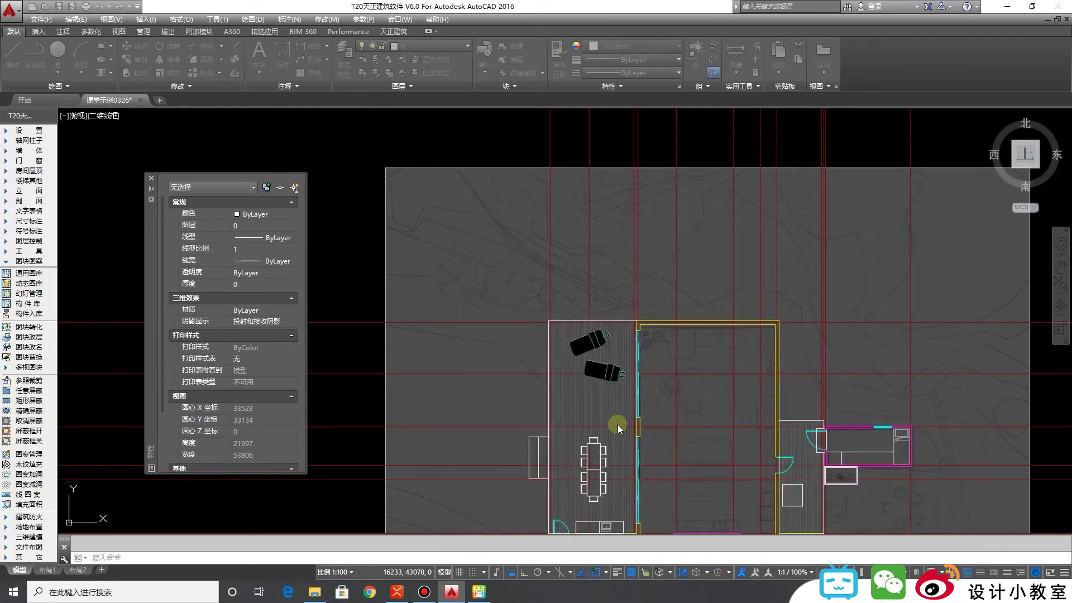
click(529, 315)
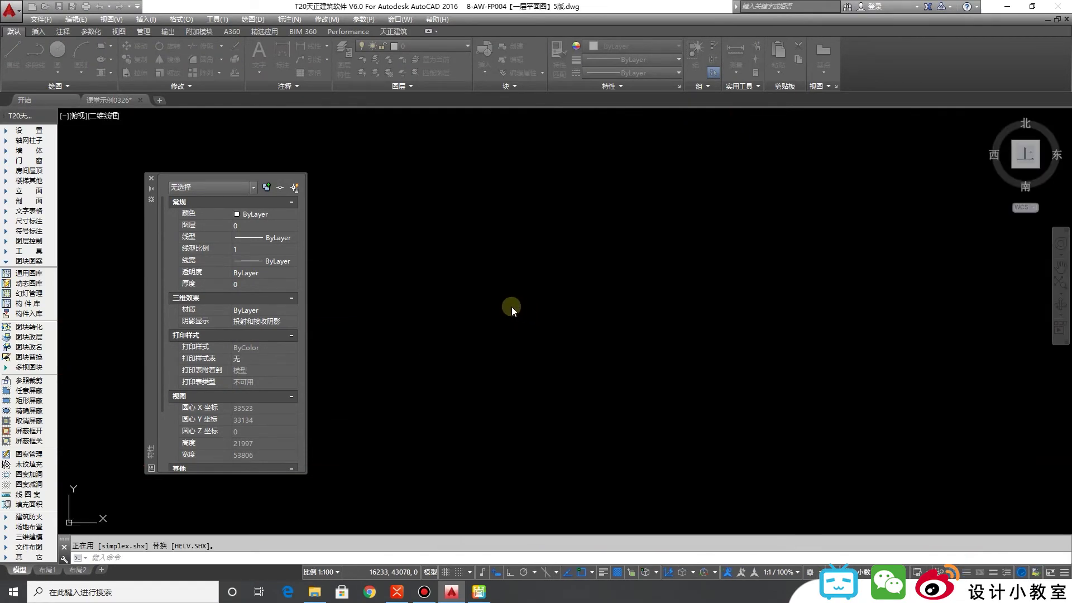
click(151, 178)
Step: Find the pool-area furniture block, try exploding it, then undo the explode
scroll(554, 270, down, 8)
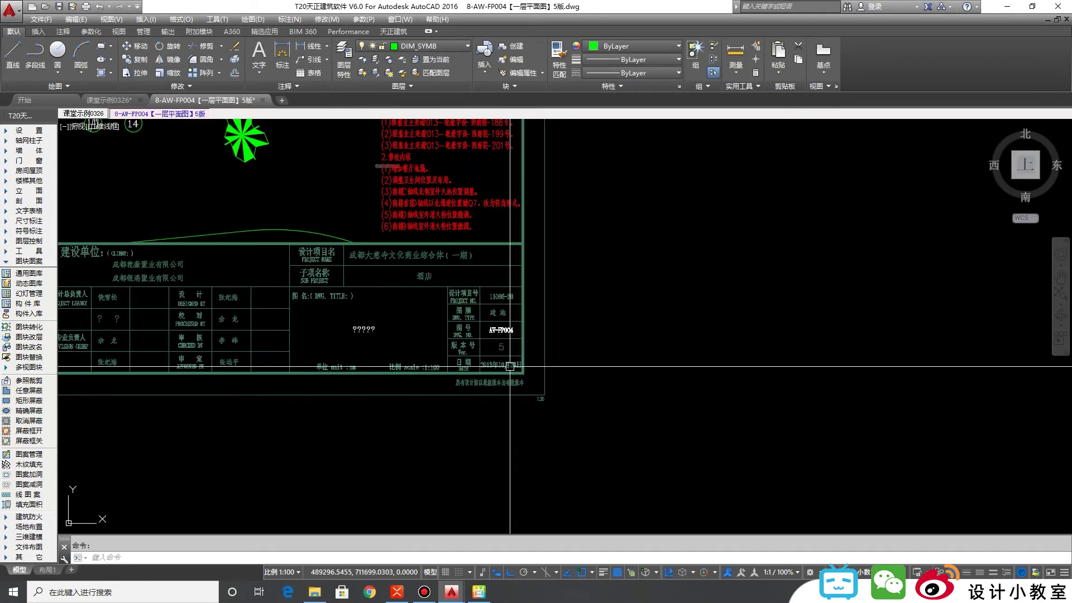
mouse_move(531, 383)
middle_down()
mouse_move(712, 413)
mouse_move(932, 470)
middle_up()
scroll(888, 464, up, 2)
scroll(631, 343, down, 2)
middle_drag(627, 338, 696, 488)
scroll(526, 314, up, 4)
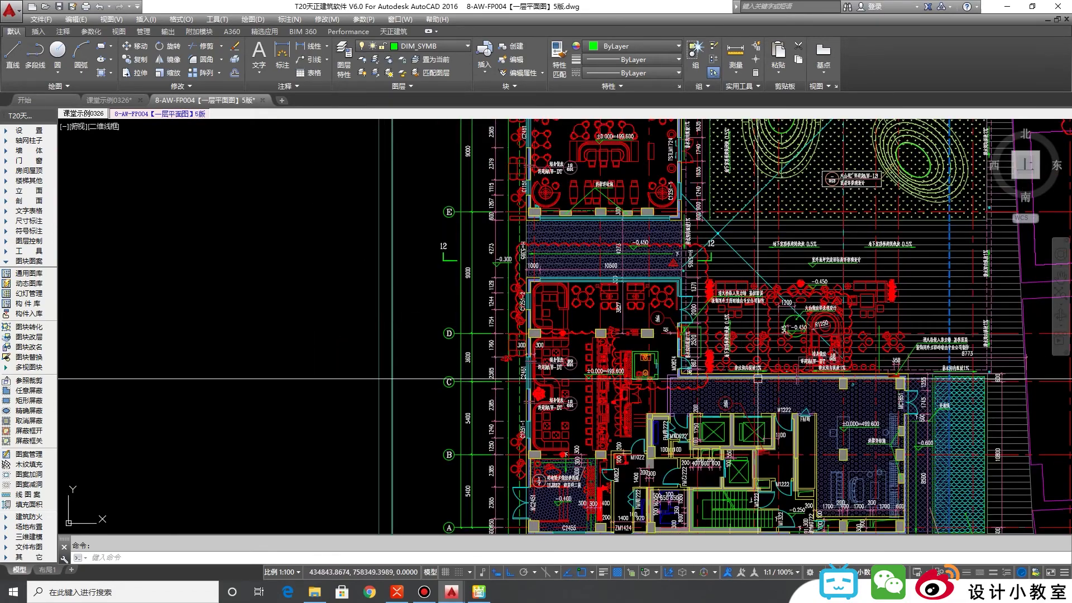
scroll(890, 301, up, 5)
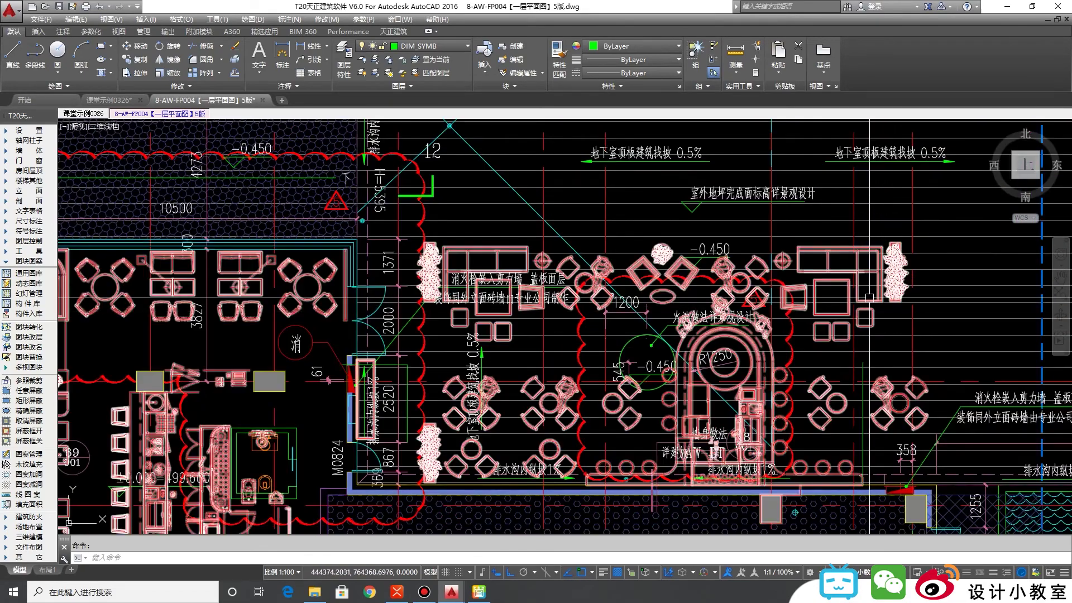
scroll(869, 306, up, 2)
click(868, 304)
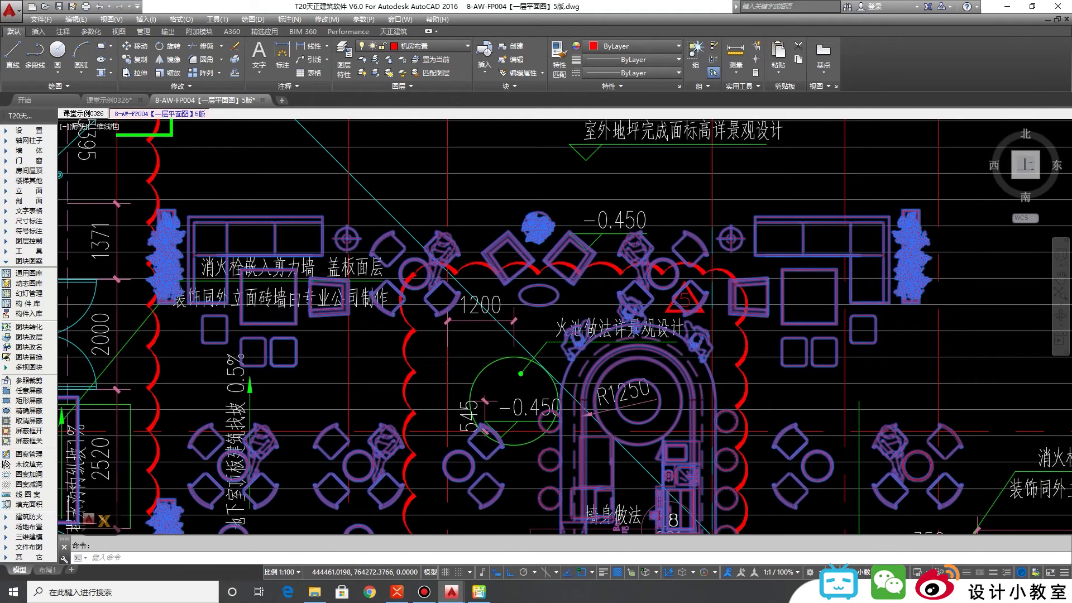
key(Escape)
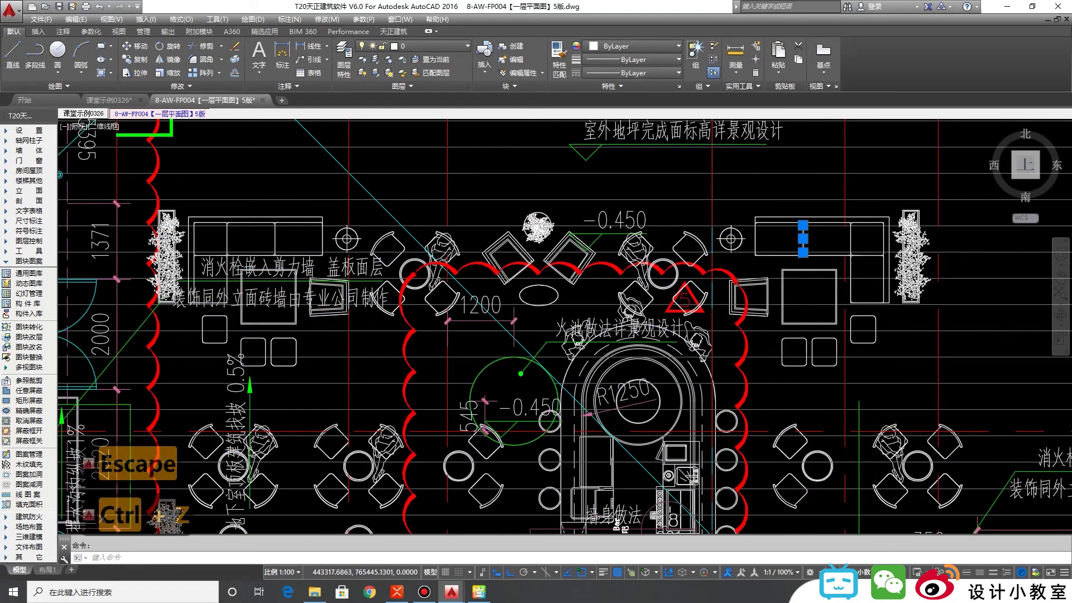
key(ctrl+z)
Step: Copy the pool-area furniture block to a spot beside the plan
click(816, 270)
text(c)
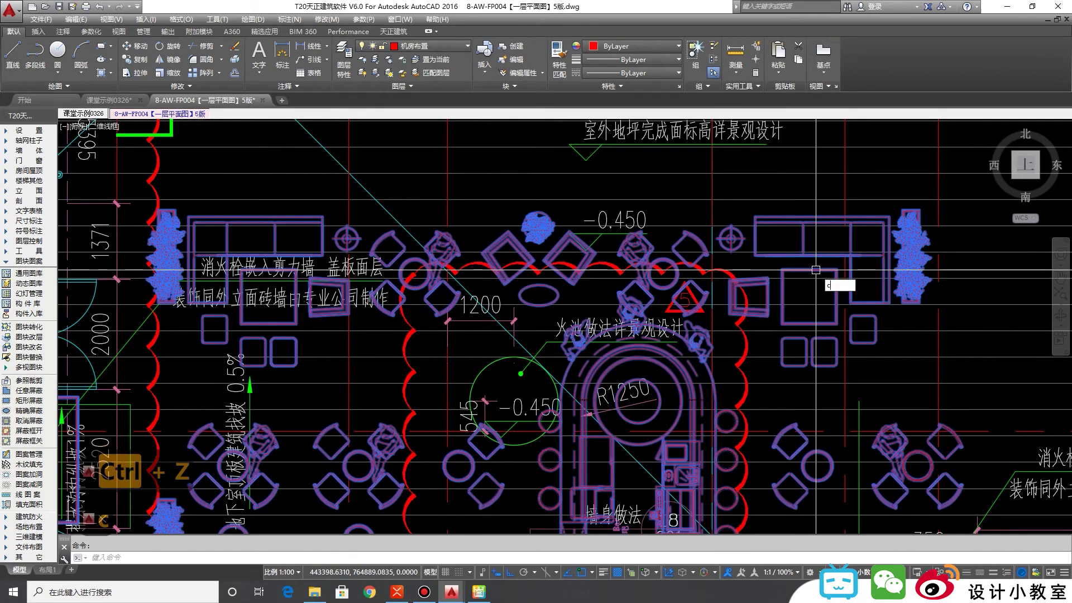
click(816, 270)
scroll(751, 282, down, 10)
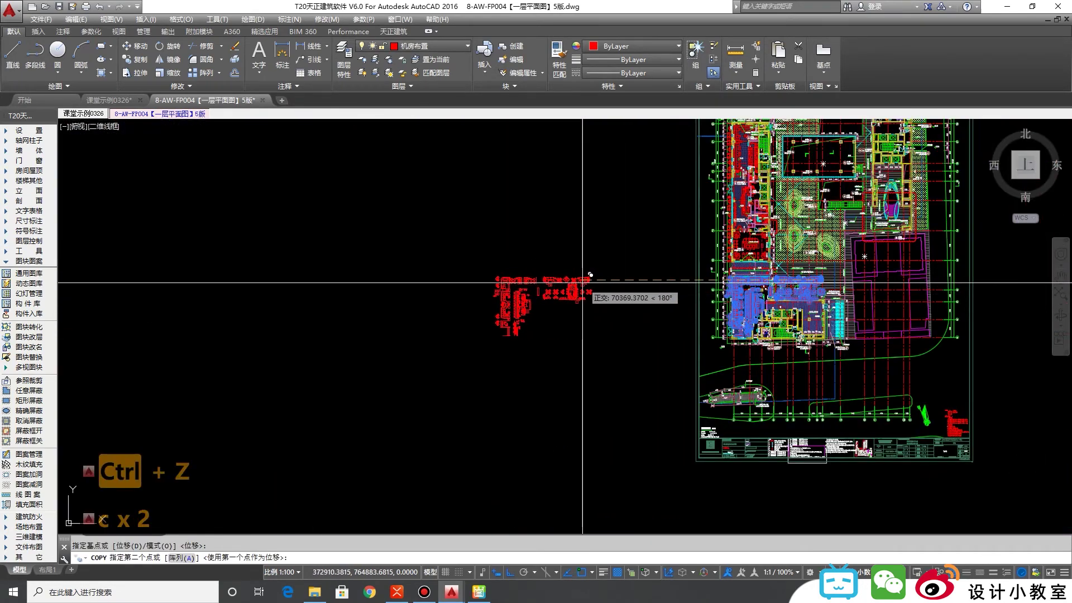
click(582, 283)
key(Escape)
Step: Window-select the red furniture block and explode it with XX
scroll(564, 288, up, 8)
click(699, 237)
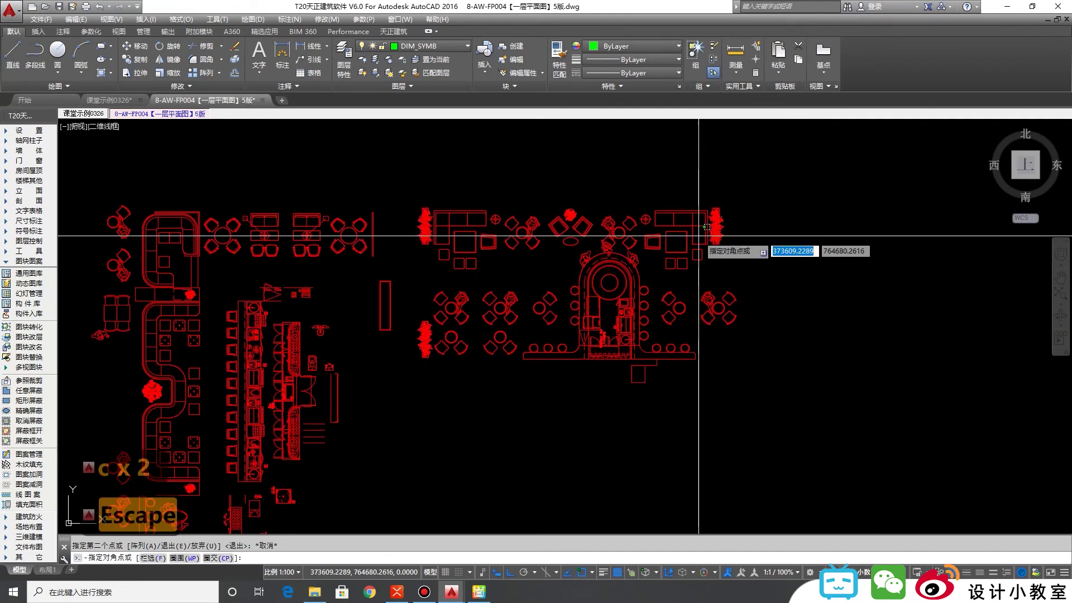
click(664, 246)
text(x)
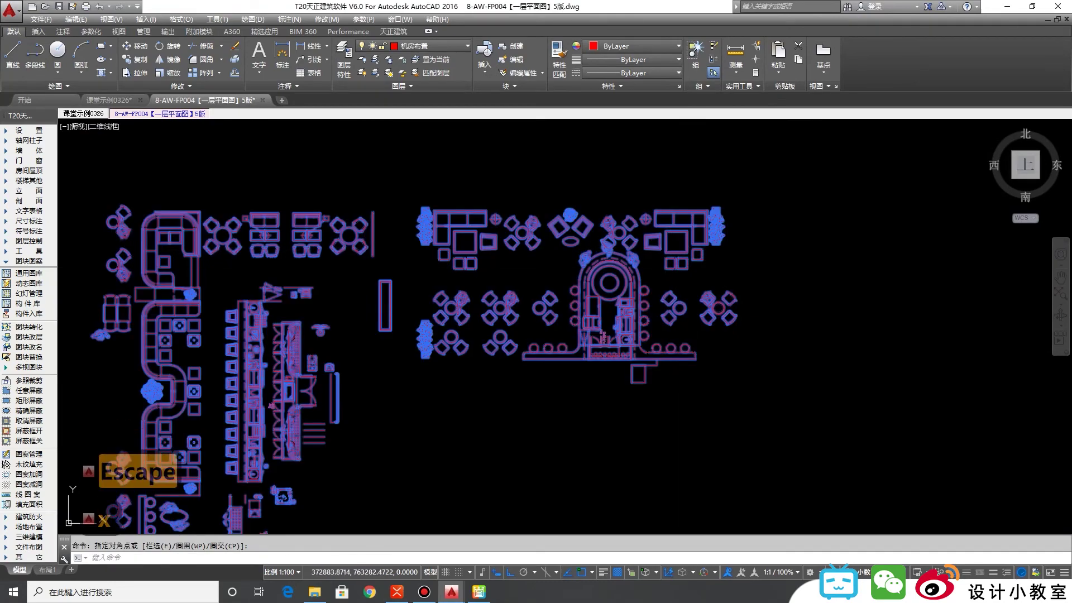
text(x)
key(space)
Step: Window-select the right-hand sofa, table, lamp and planter group and copy it to the clipboard
scroll(680, 201, up, 5)
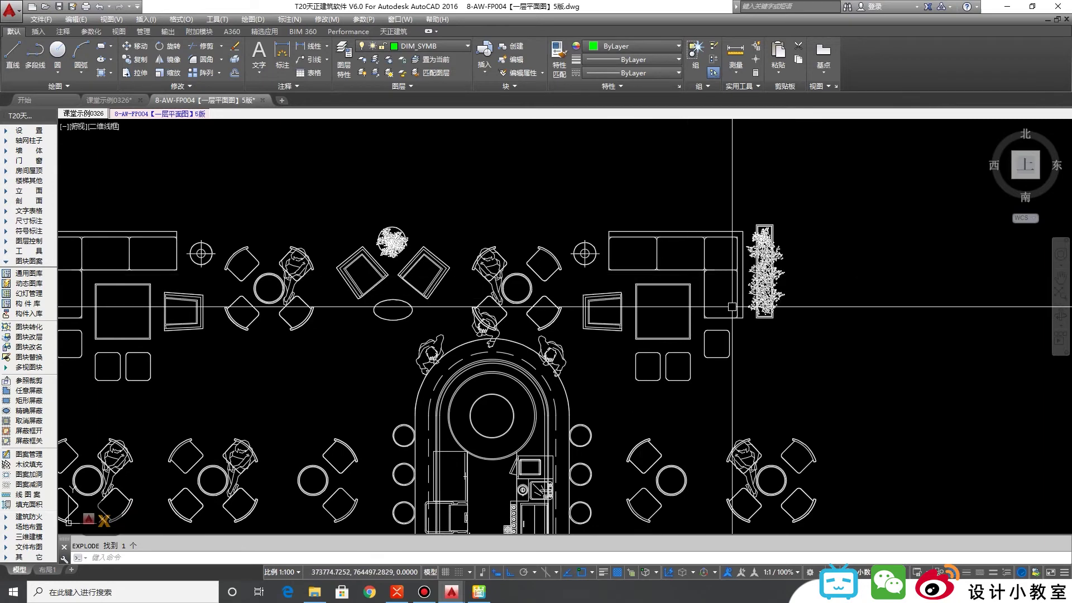
click(798, 393)
click(570, 223)
scroll(570, 223, up, 2)
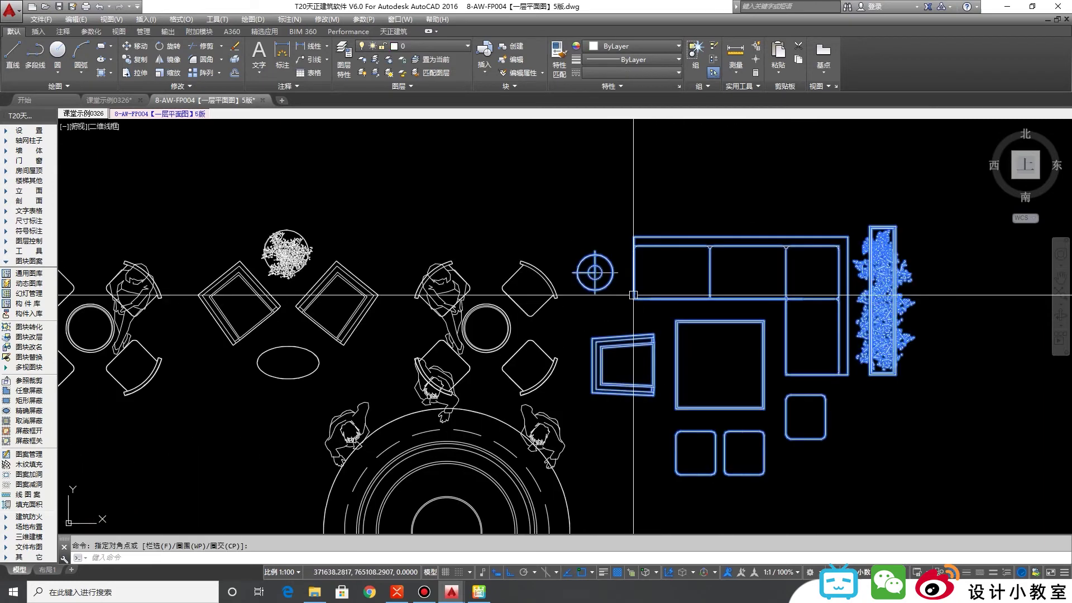
scroll(633, 294, down, 4)
key(ctrl+c)
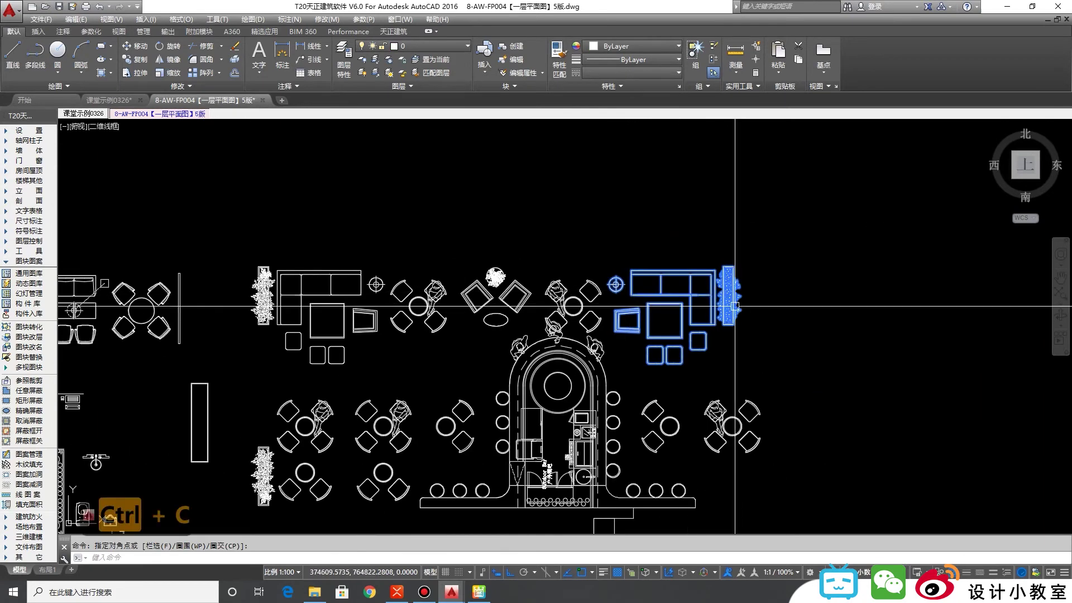
Step: Paste the sofa set into 课堂示例0326 to the left of the plan
key(ctrl+Tab)
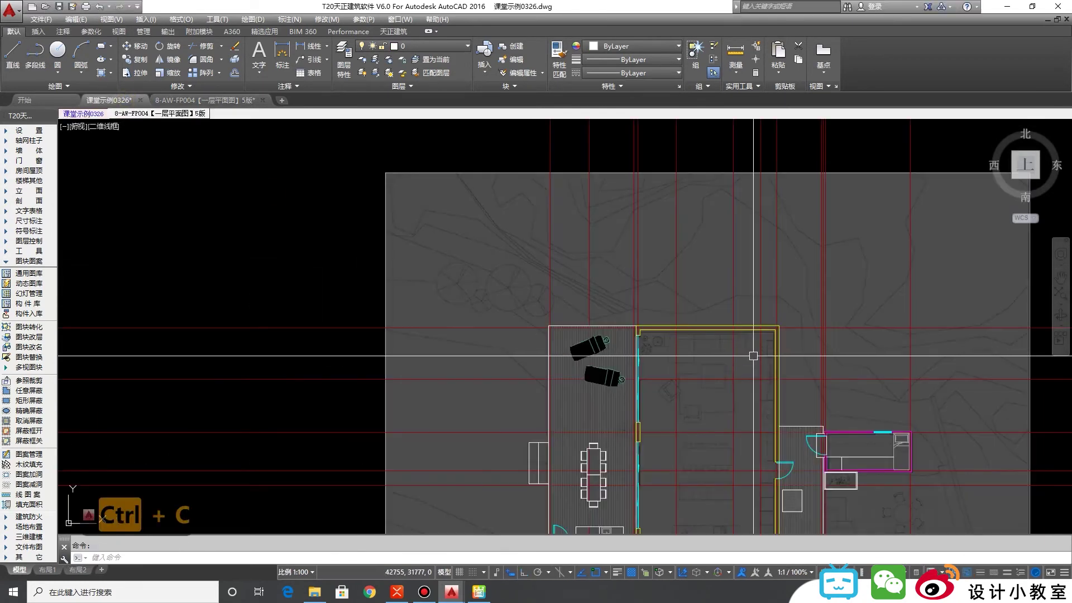
key(ctrl+v)
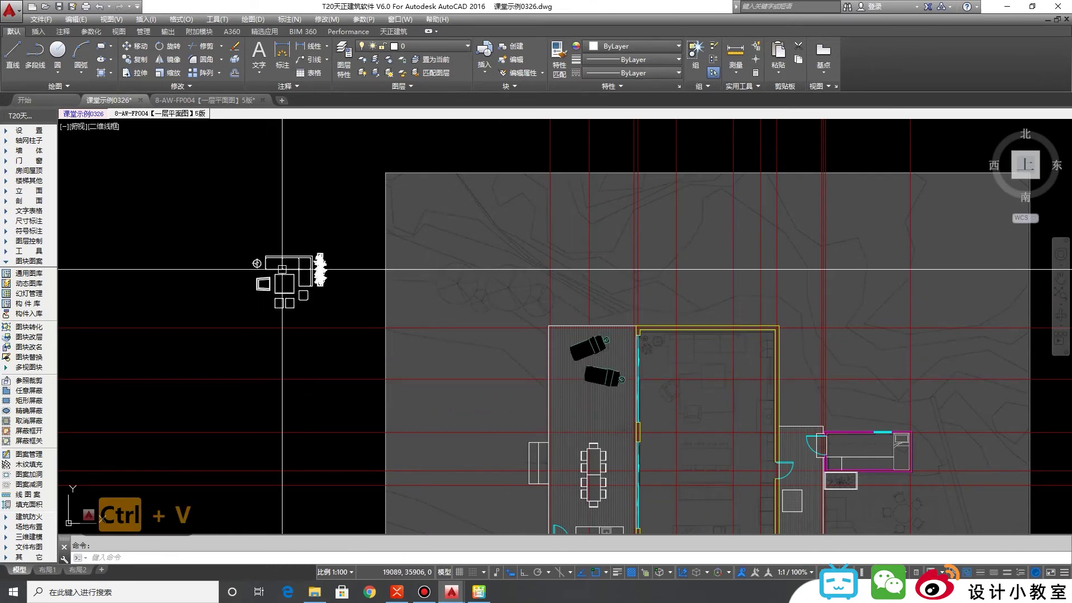
click(281, 268)
scroll(281, 268, up, 5)
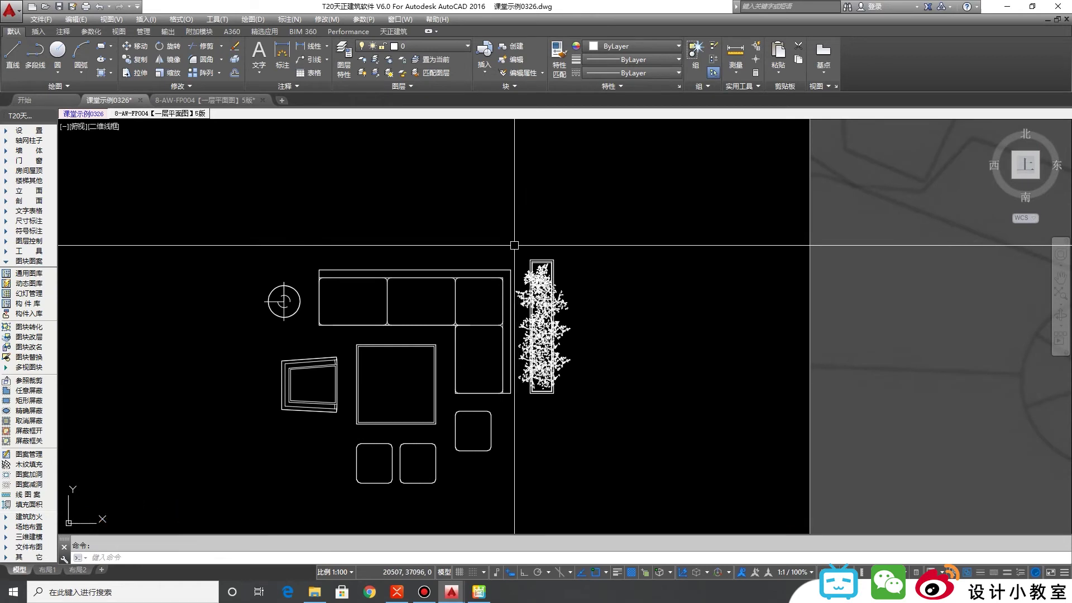
Step: Delete the planter, small tables, stools, armchair and coffee table from the pasted set
click(513, 245)
click(603, 412)
click(600, 400)
key(Delete)
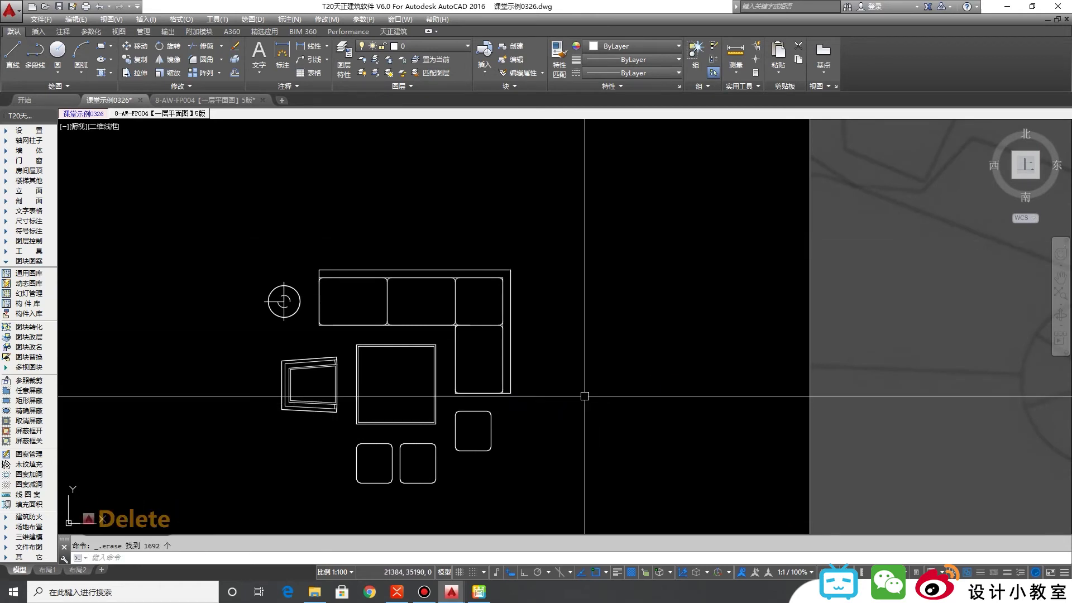
scroll(530, 357, down, 2)
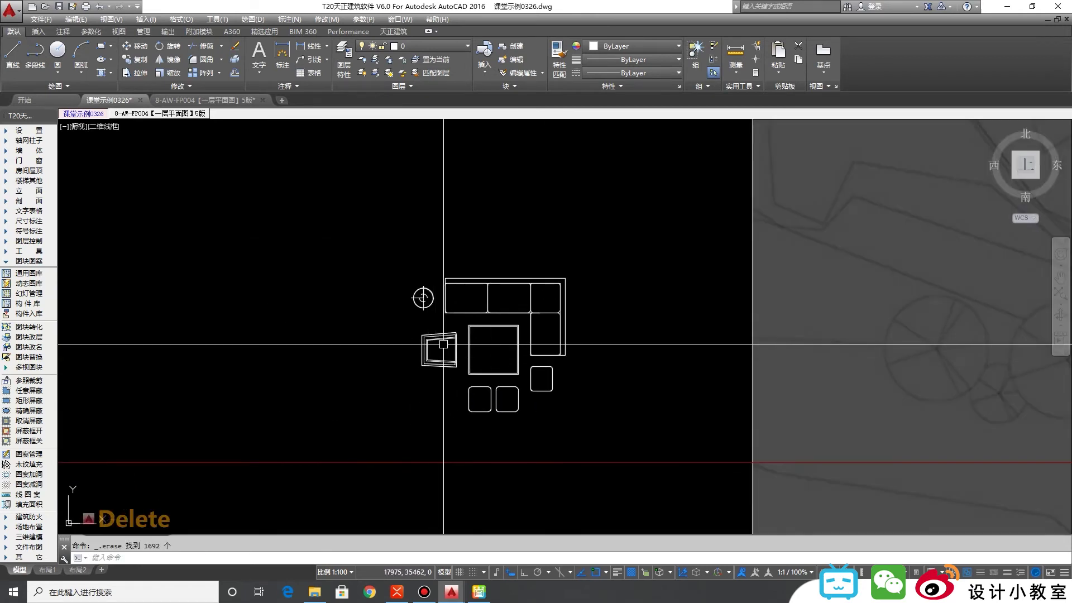
click(567, 422)
click(333, 381)
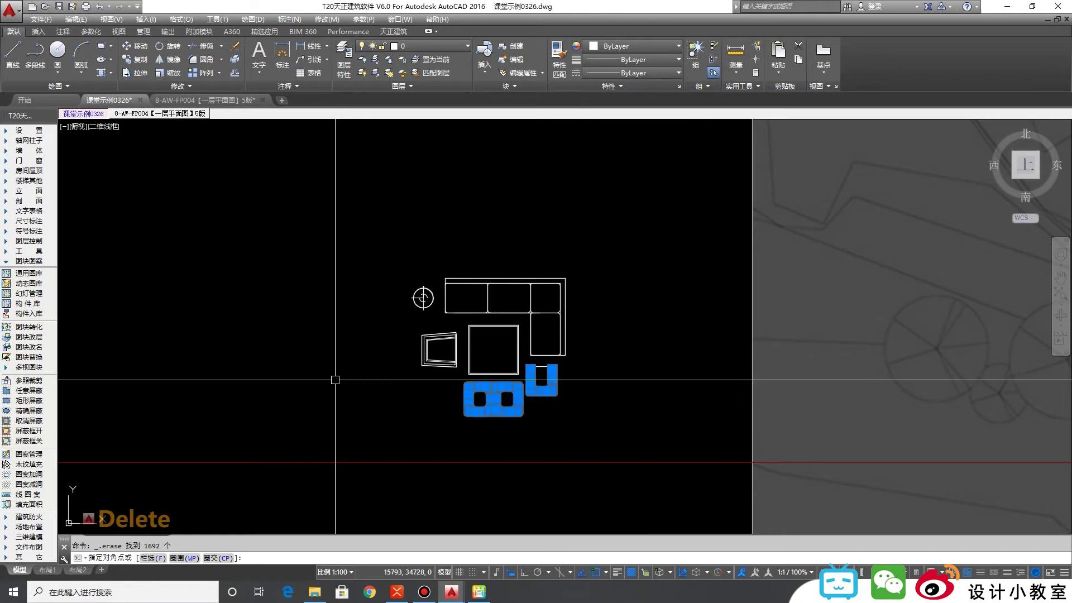
scroll(479, 378, up, 2)
click(660, 443)
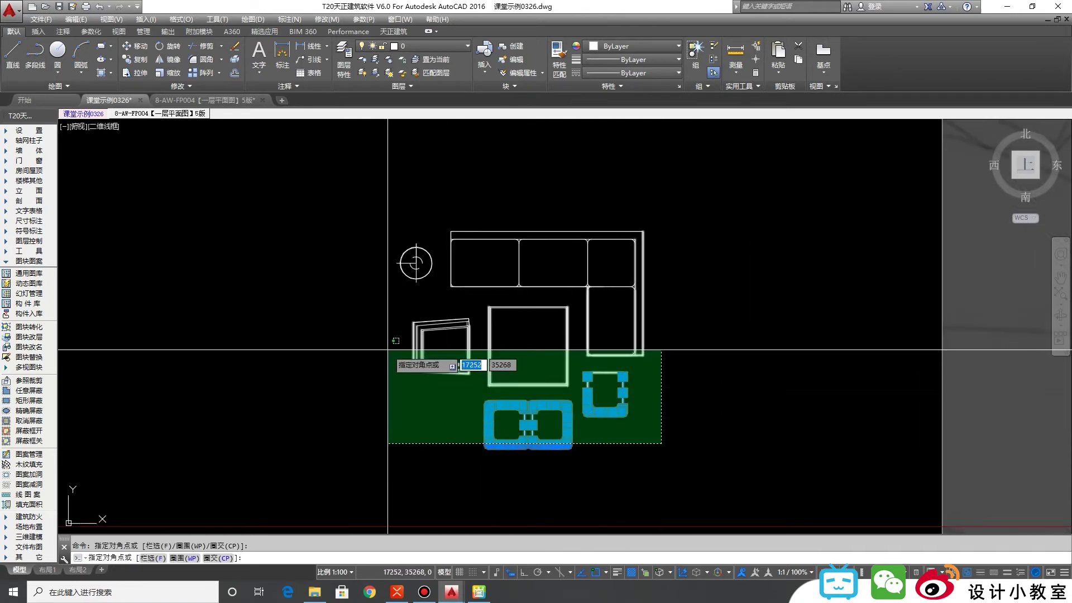
click(394, 370)
key(Delete)
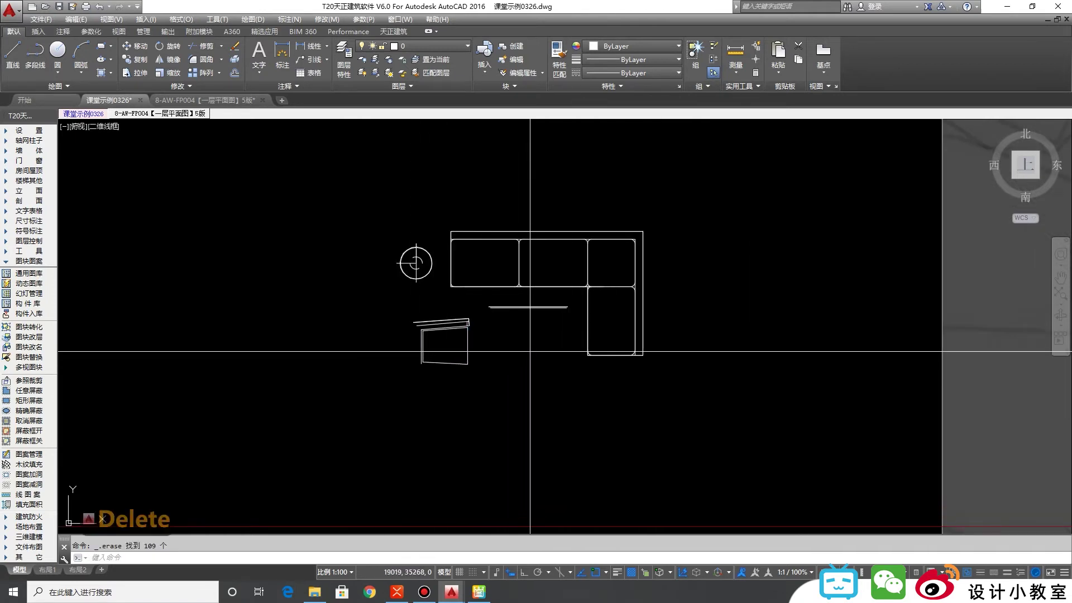
Step: Window-select the leftover lamp and armchair beside the sofa
click(531, 351)
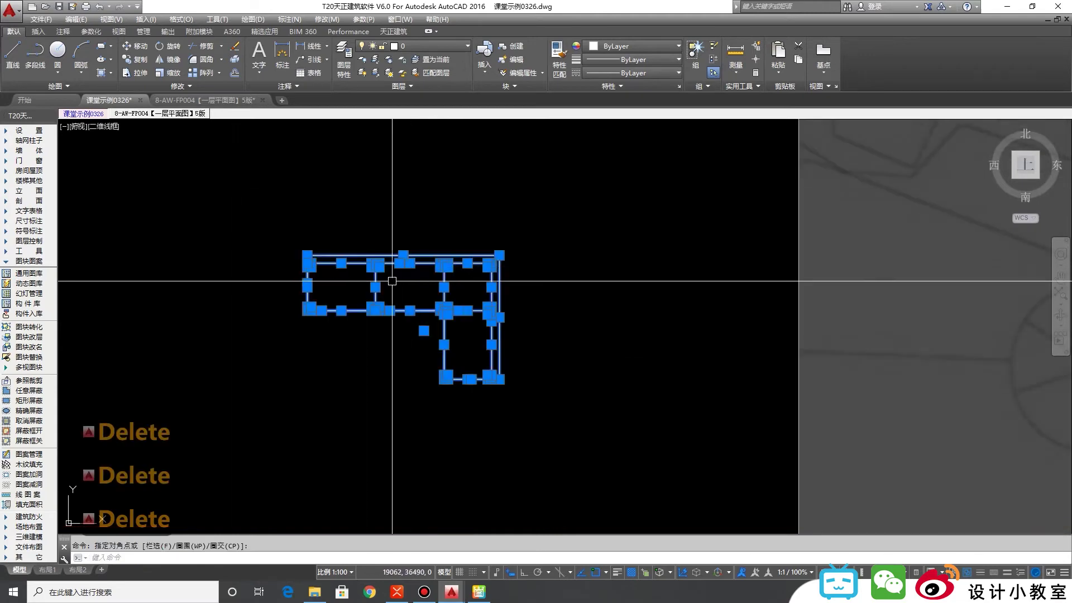
scroll(392, 283, down, 4)
middle_drag(383, 285, 330, 284)
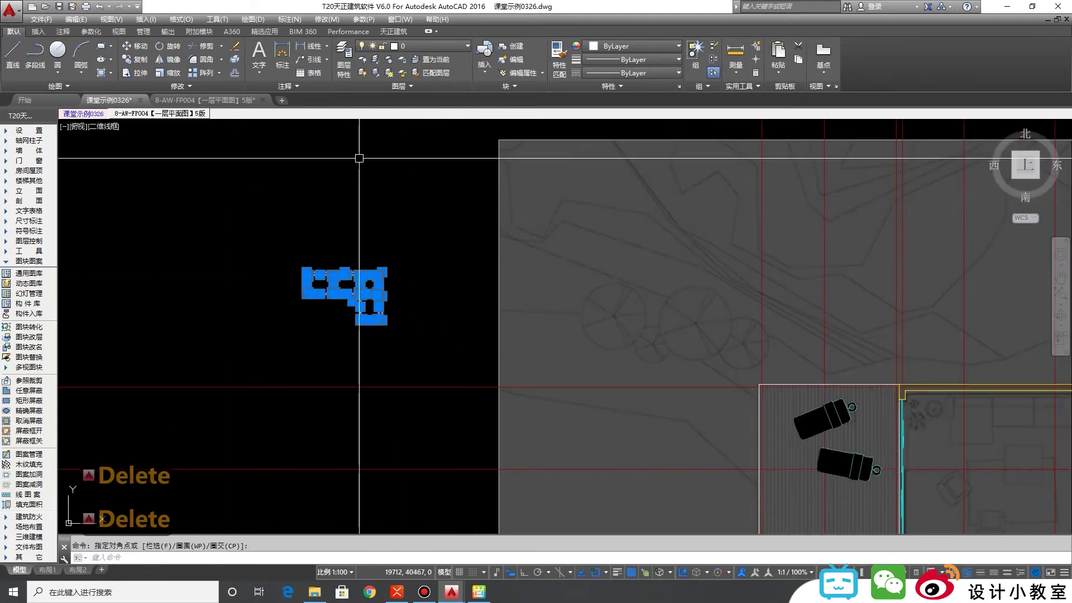
click(433, 45)
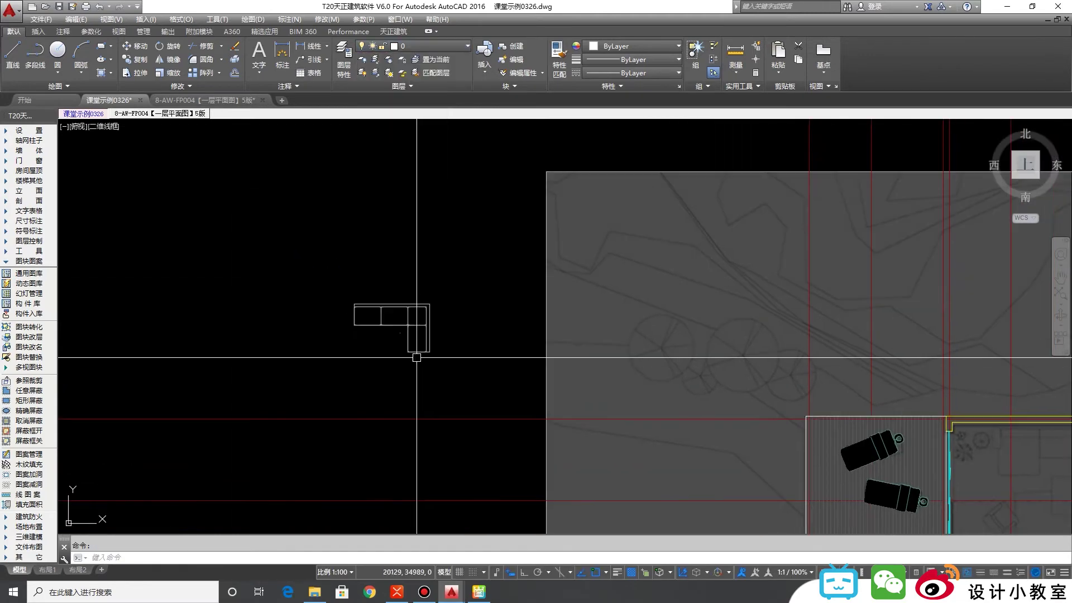
scroll(387, 343, down, 2)
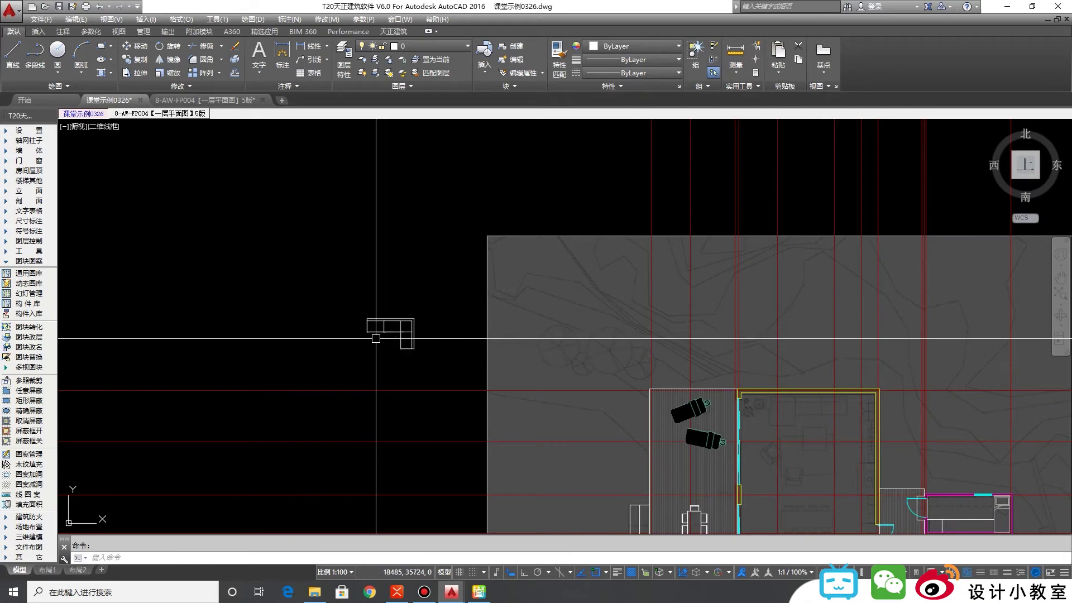
scroll(397, 342, up, 2)
Step: With Ortho on, mirror the L-shaped sofa about a vertical line, keeping the original
click(454, 372)
click(321, 294)
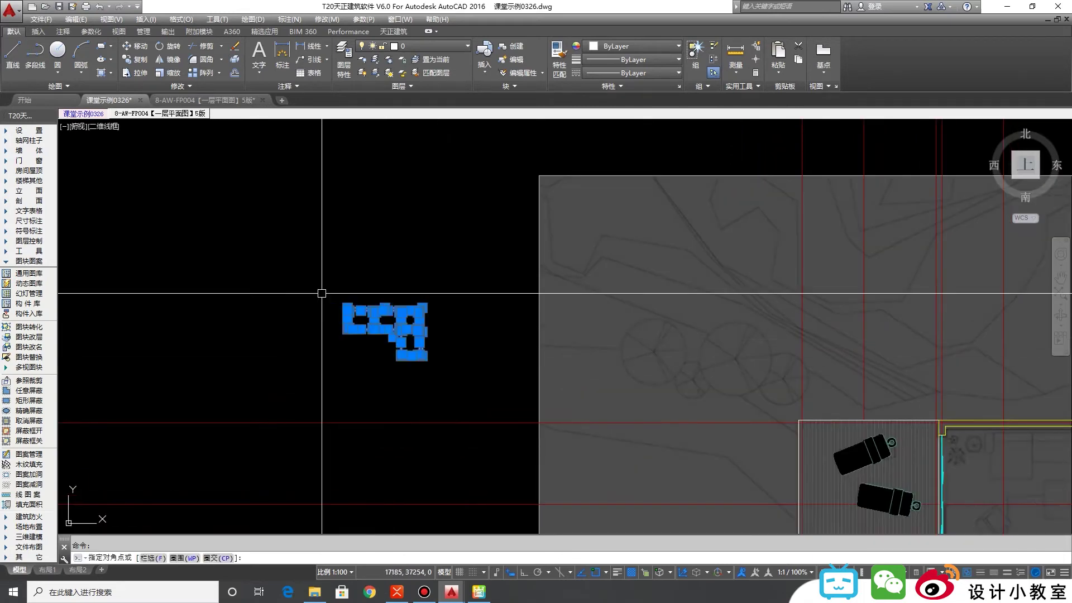
click(524, 573)
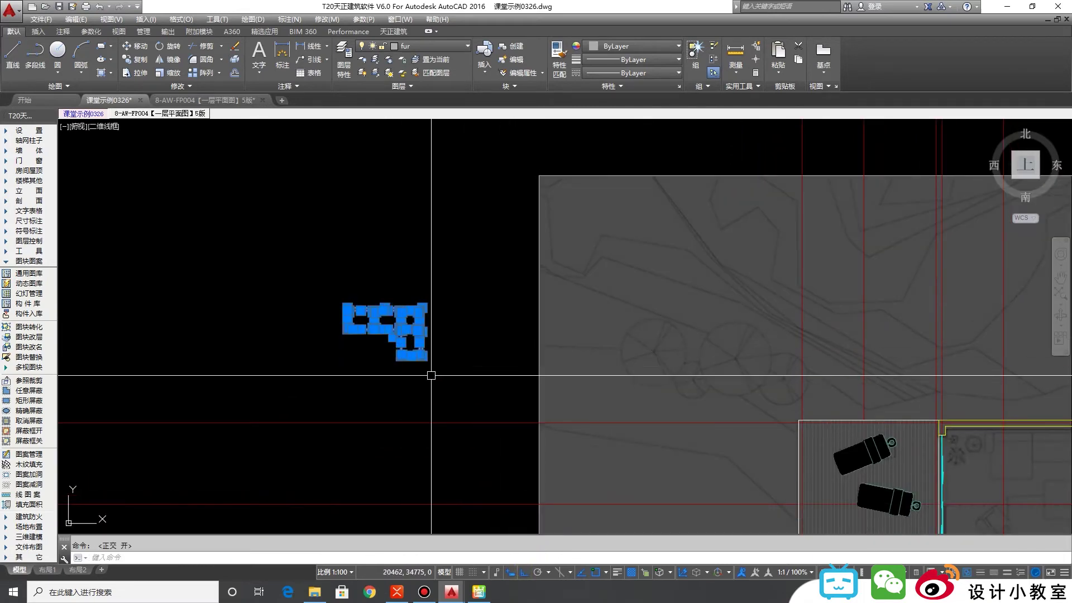
text(M)
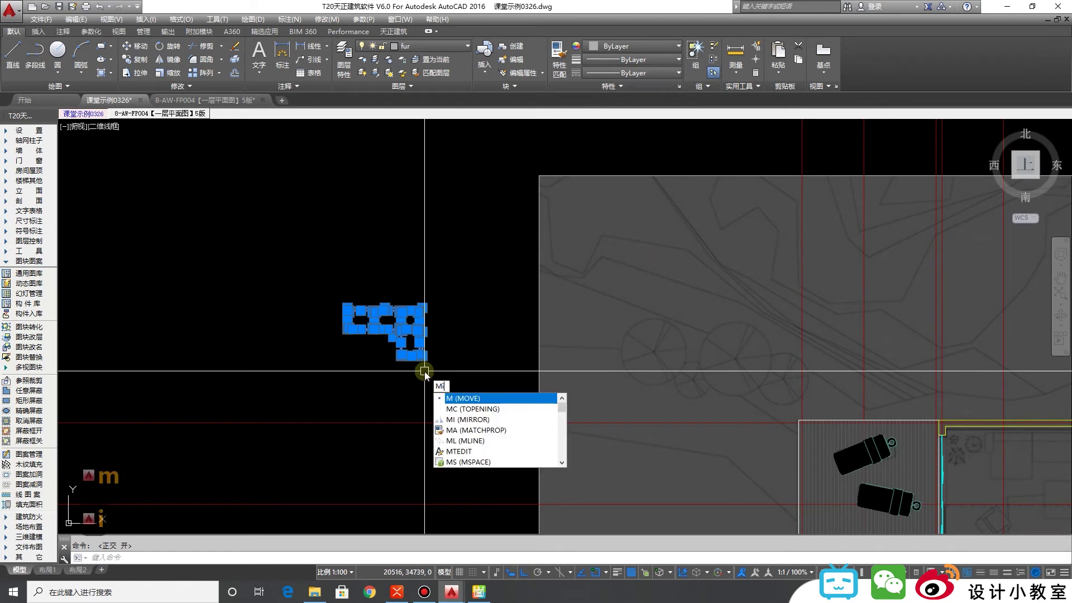
text(i)
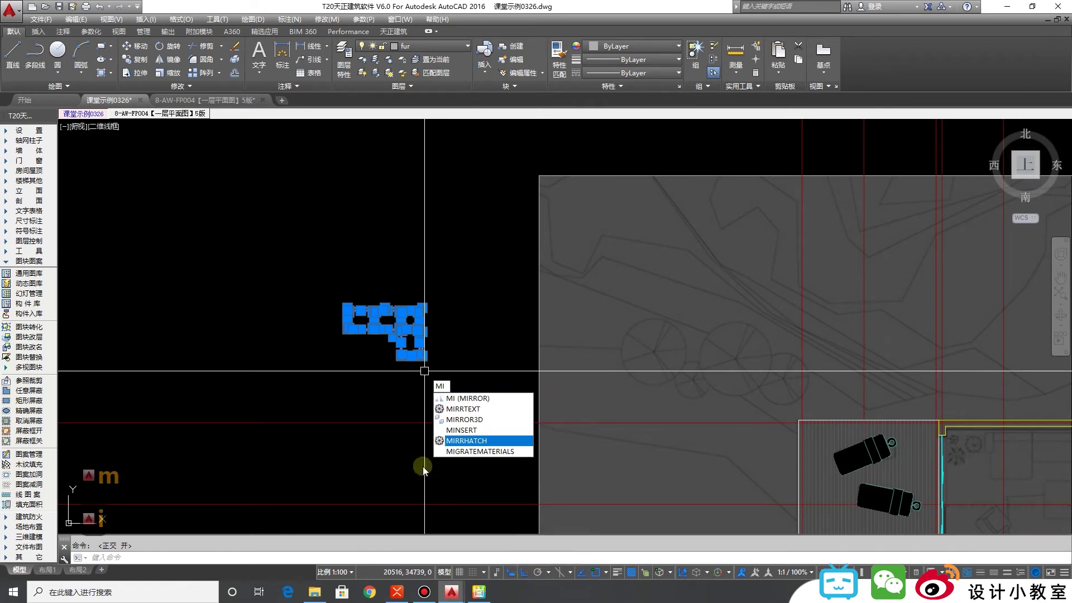
key(Return)
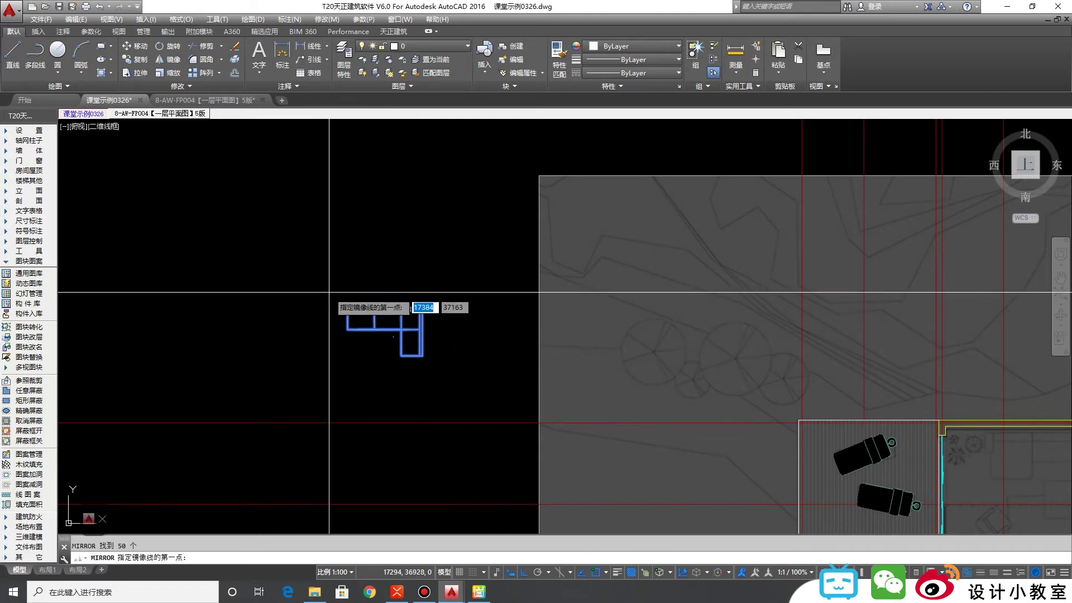
click(329, 287)
click(329, 387)
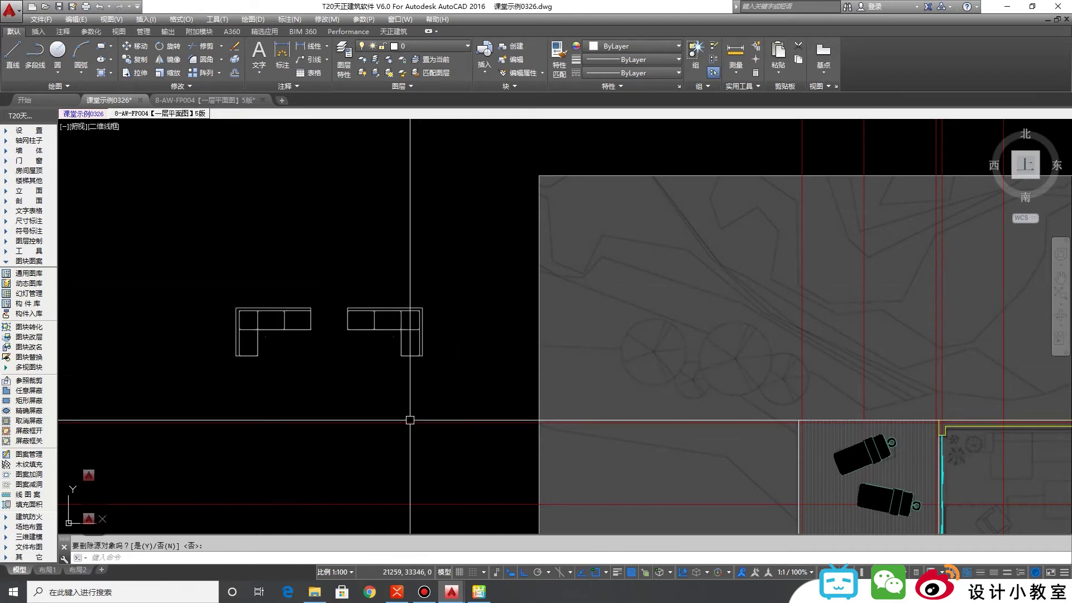
middle_drag(330, 397, 414, 394)
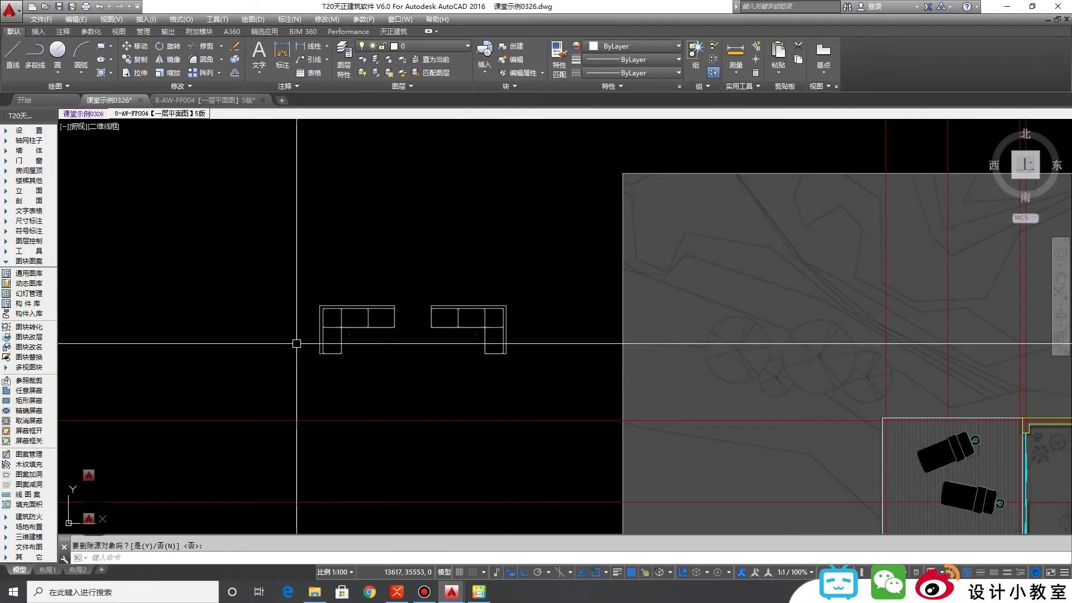
key(Return)
Step: Delete the unflipped original sofa
click(531, 368)
click(433, 298)
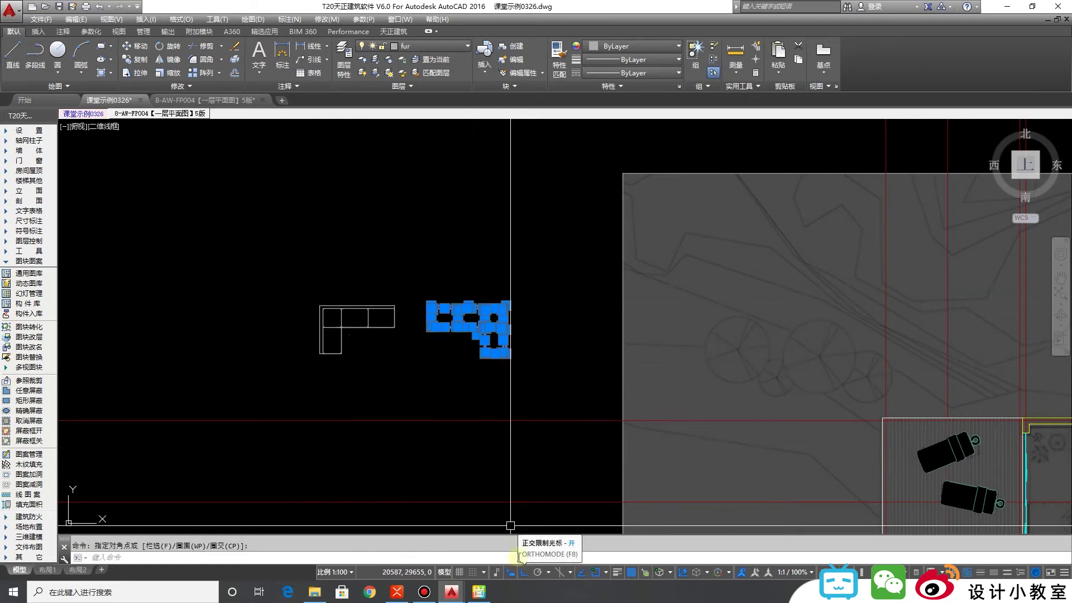
key(Delete)
Step: Move the flipped sofa by its top-left corner into the room against the top wall
click(450, 352)
click(268, 292)
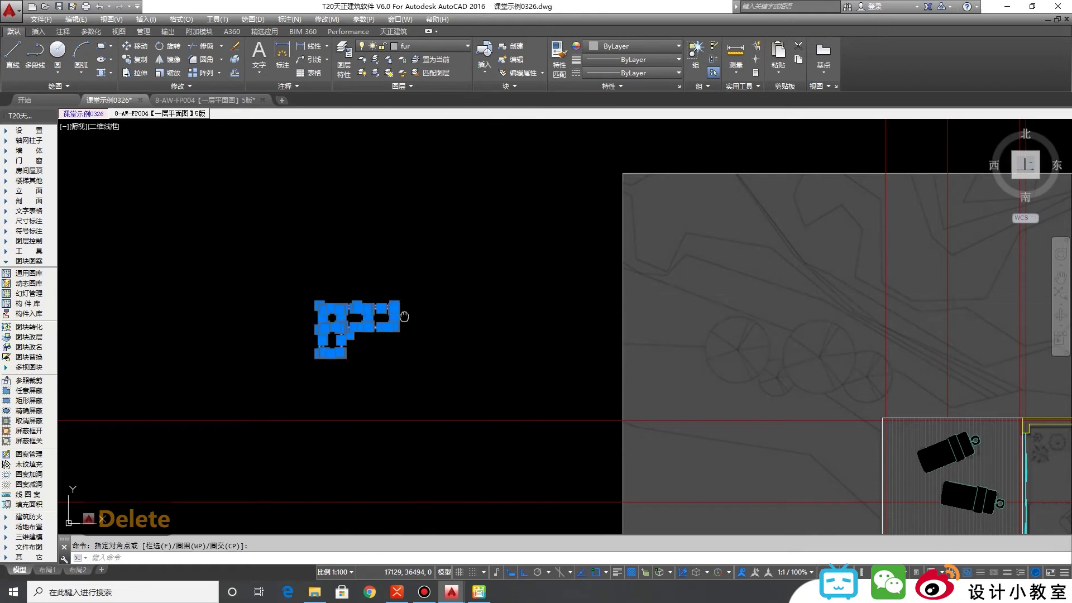
middle_drag(404, 316, 380, 362)
text(m)
key(space)
click(296, 350)
scroll(235, 453, down, 2)
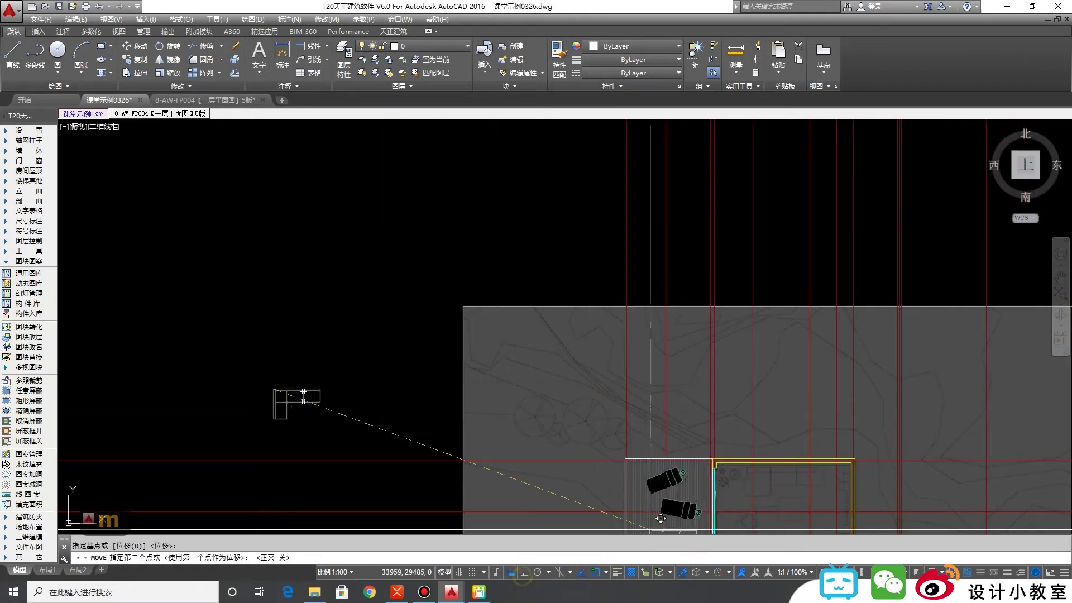
scroll(748, 485, up, 4)
click(776, 477)
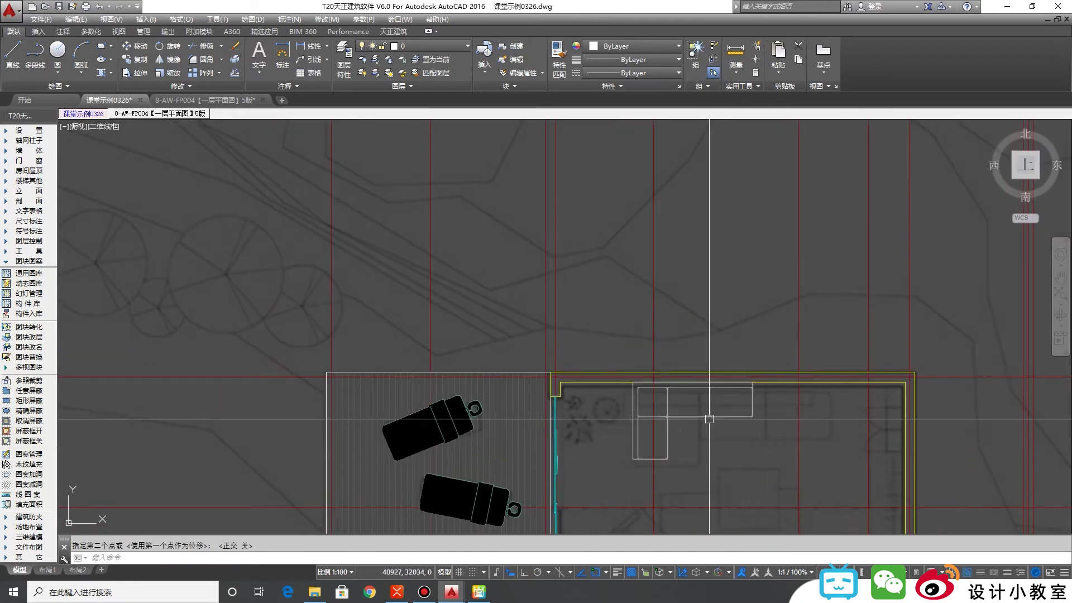
Step: Select the line behind the sofa's back edge, then clear the selection
scroll(708, 419, up, 2)
click(791, 430)
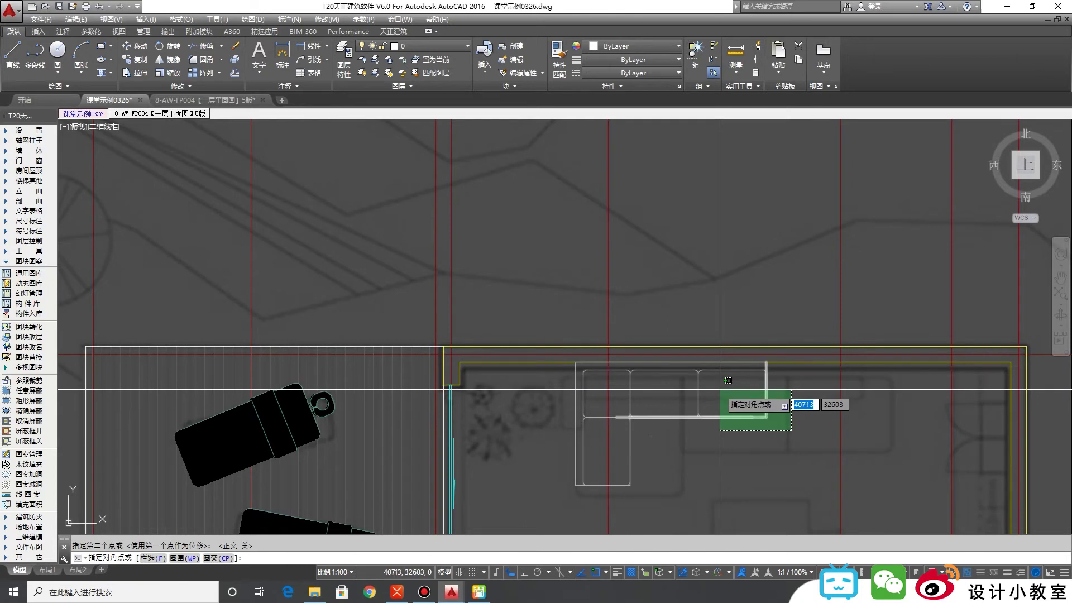
click(719, 380)
scroll(720, 385, up, 3)
key(Escape)
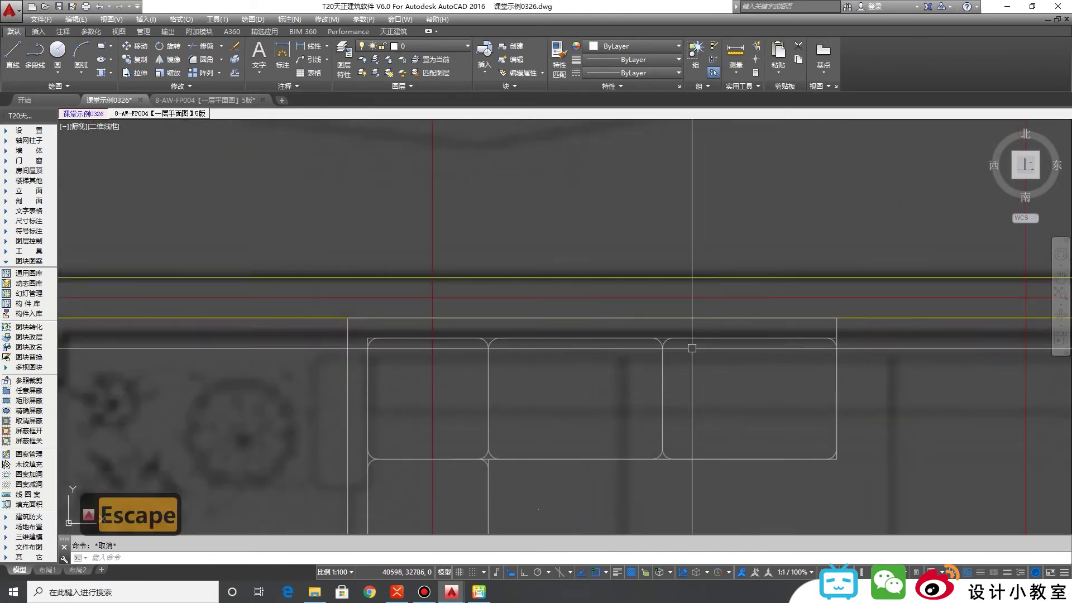
Step: Window-select the rectangle of the sofa's right seat cushion
click(636, 306)
click(848, 466)
click(702, 413)
scroll(665, 338, up, 5)
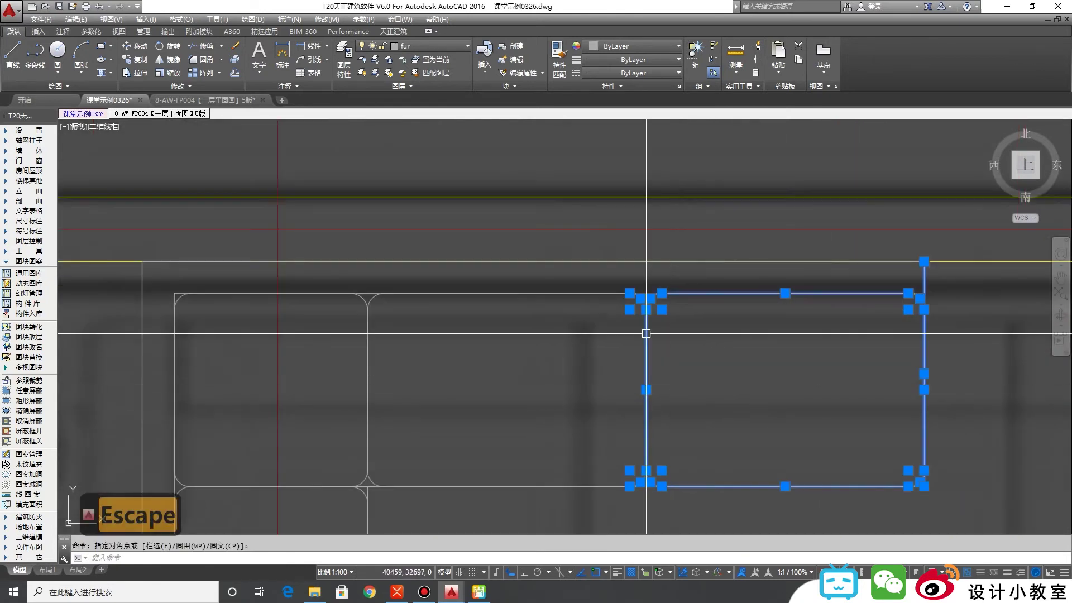
scroll(674, 287, down, 5)
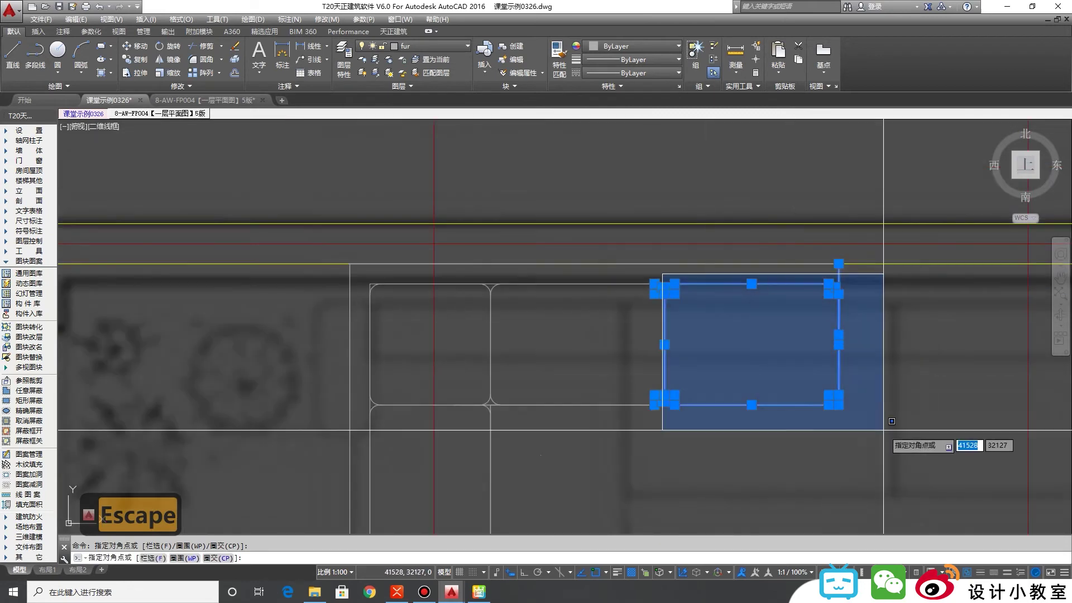
click(842, 400)
key(Escape)
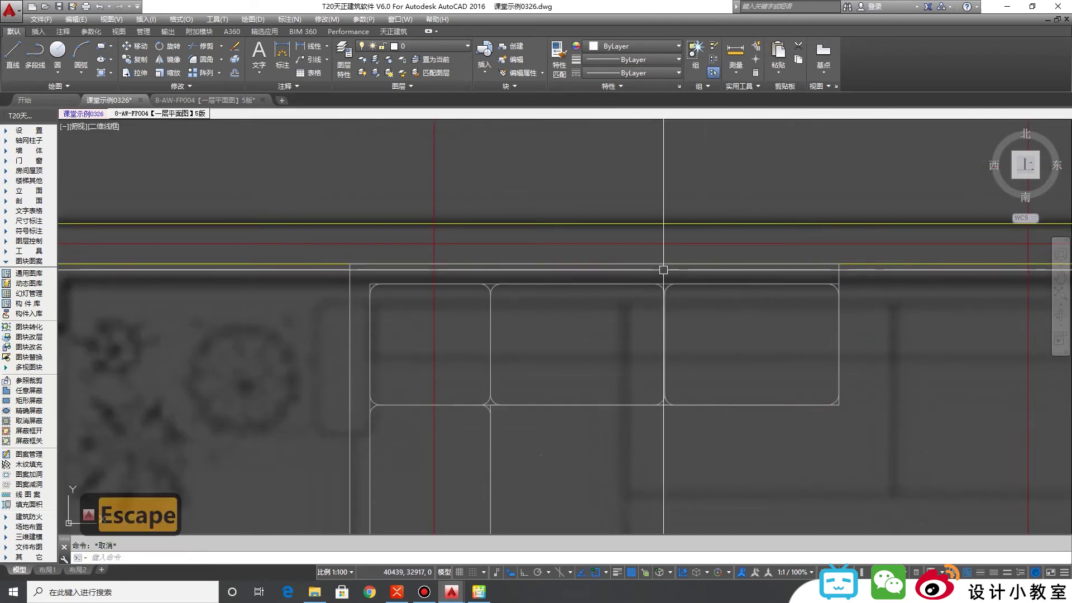
click(662, 270)
click(911, 433)
scroll(774, 360, up, 2)
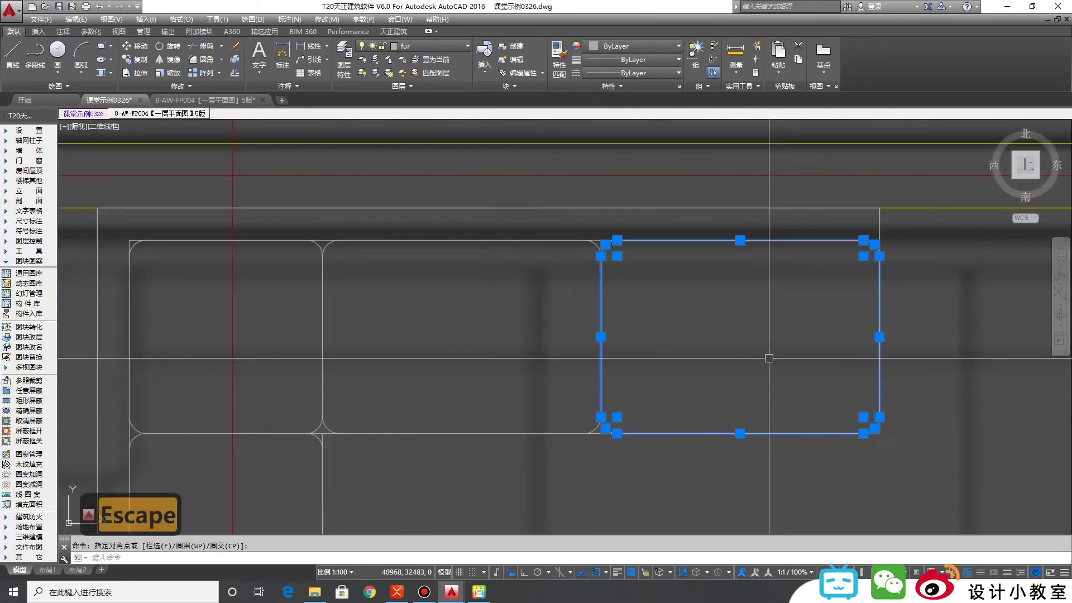
middle_drag(683, 340, 684, 370)
Step: Copy the right cushion with COPY (cc) and place it further to the right
text(cc)
key(space)
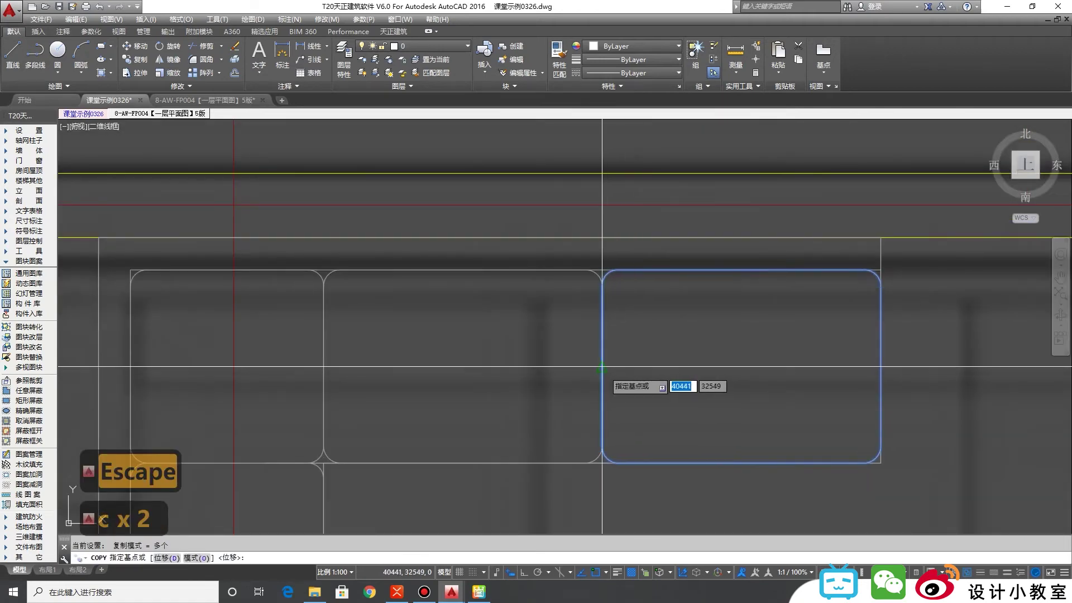
click(602, 366)
click(881, 366)
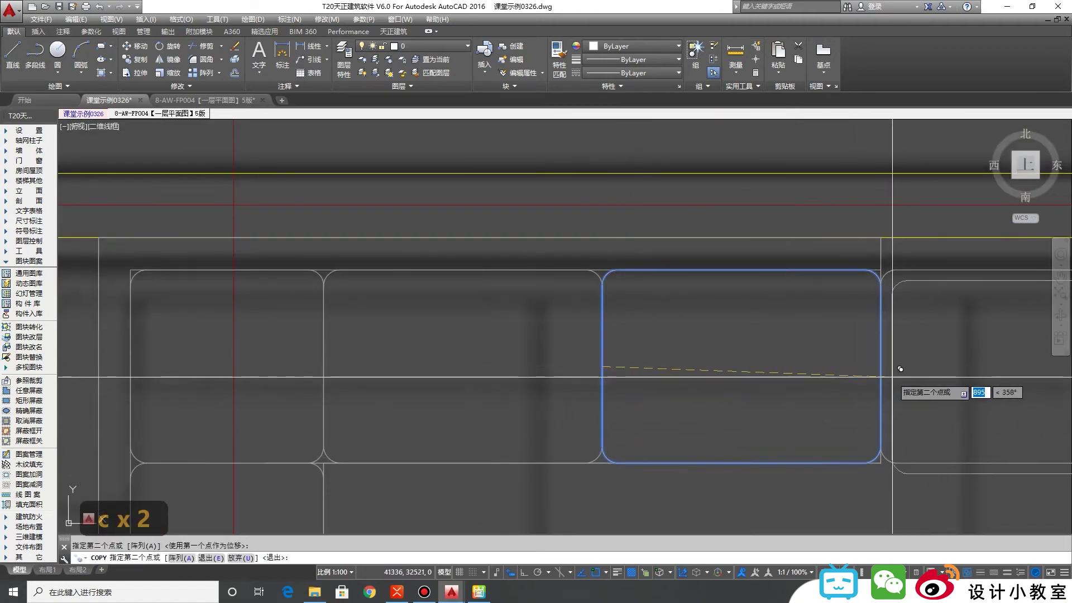
key(space)
scroll(887, 395, down, 4)
middle_drag(880, 411, 782, 413)
scroll(698, 348, up, 2)
scroll(699, 335, up, 2)
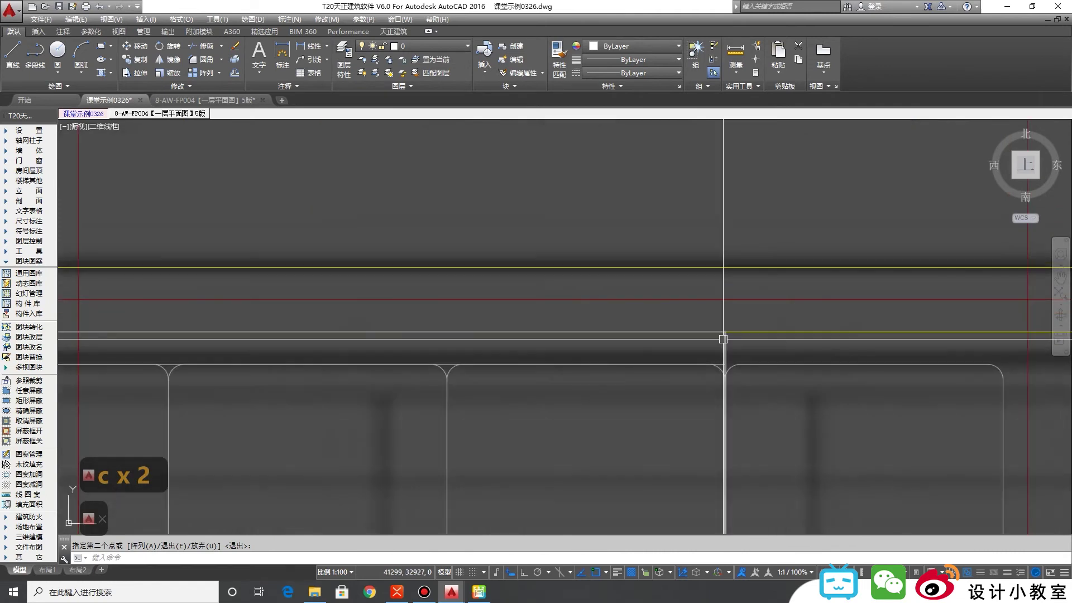
key(Escape)
Step: Grip-stretch the sofa's vertical lines to the new right end
click(721, 349)
scroll(756, 354, down, 4)
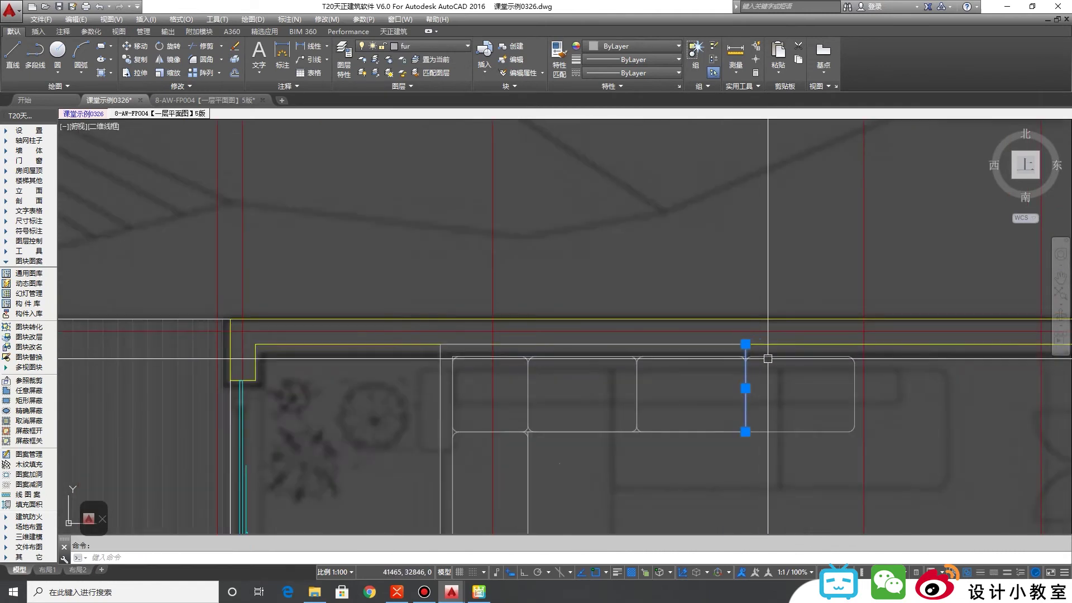
click(746, 389)
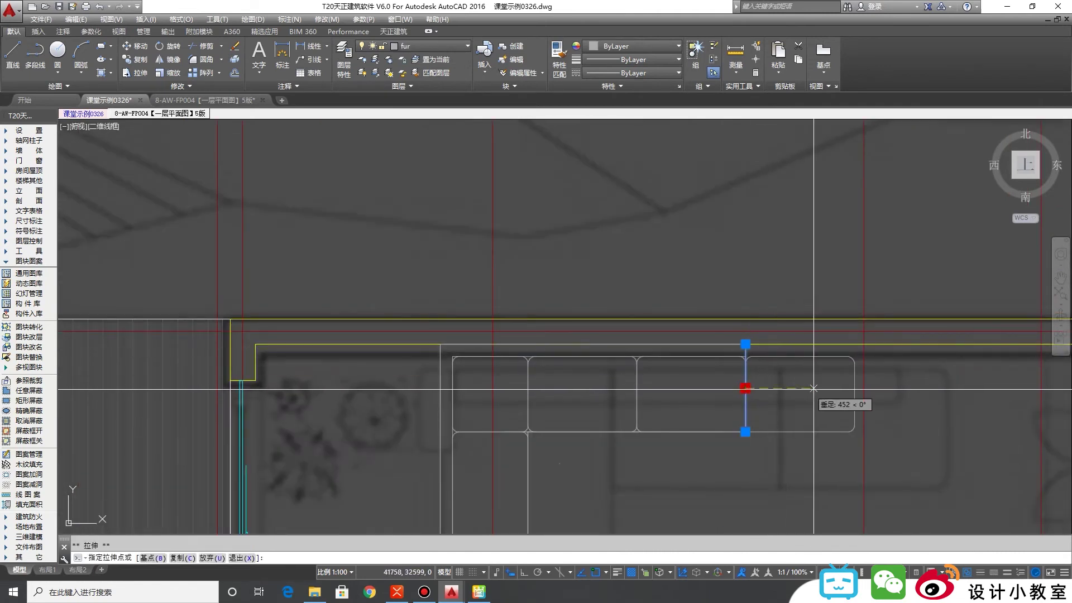
click(854, 389)
click(747, 351)
scroll(761, 352, up, 4)
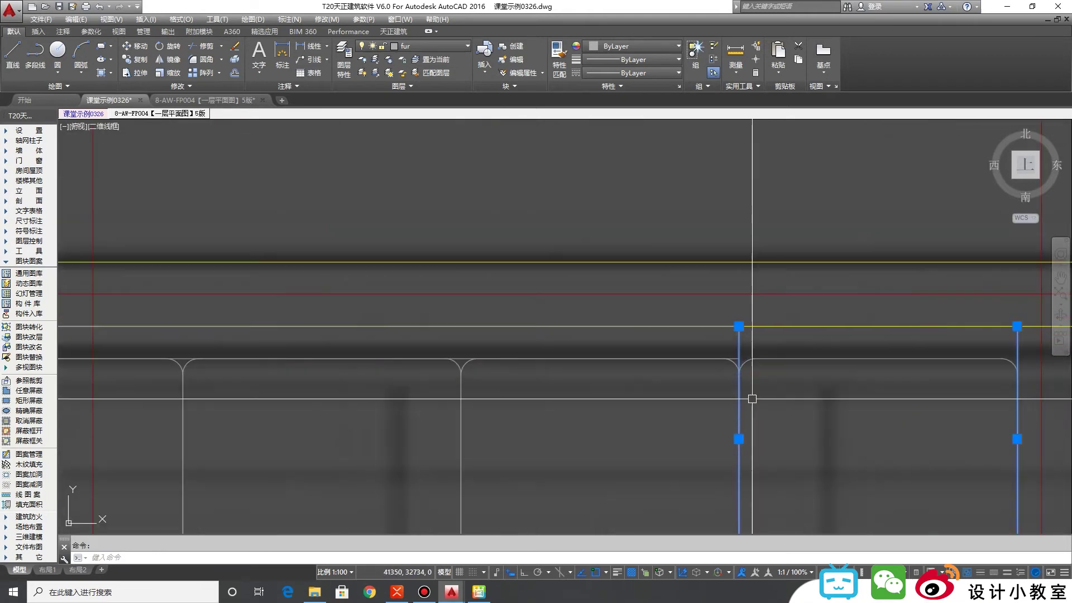
click(739, 438)
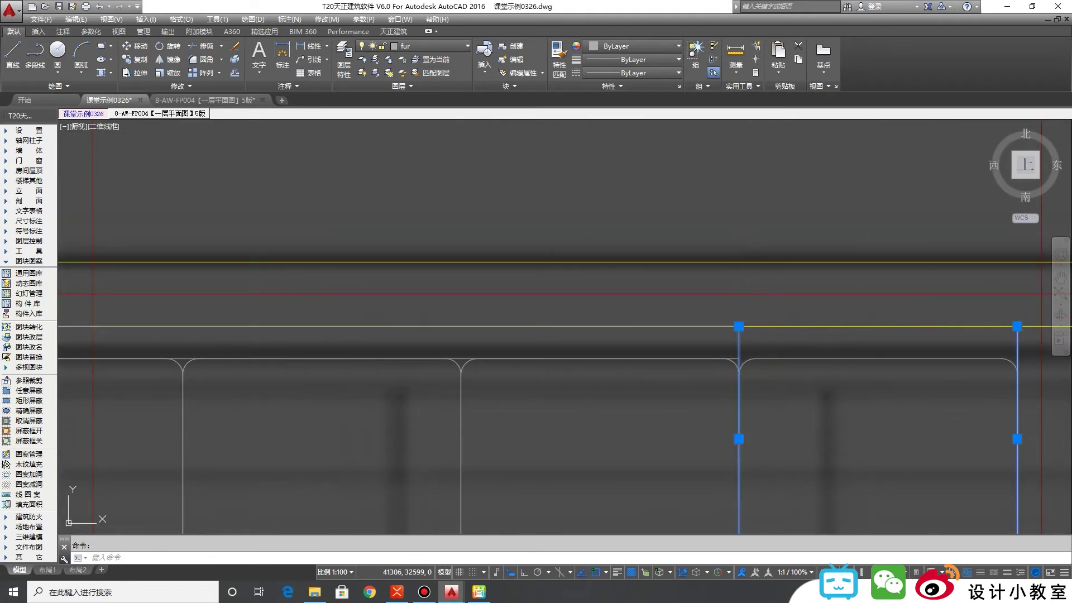
click(1017, 439)
scroll(849, 423, down, 2)
middle_drag(878, 431, 824, 420)
key(Escape)
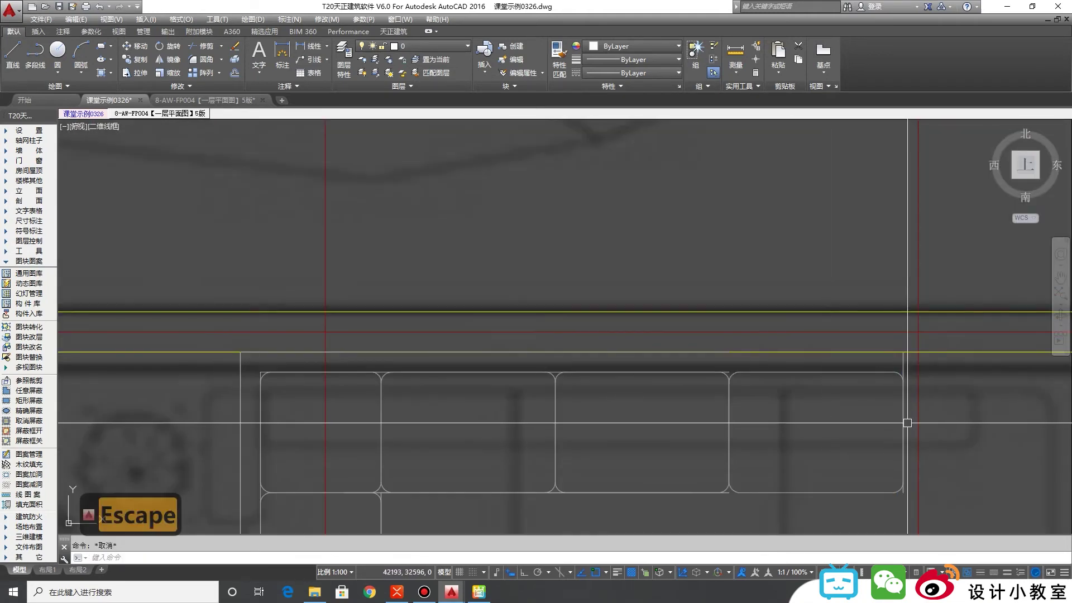
Step: Pick the sofa's right vertical line and try EXTEND (ex), then cancel it
click(903, 421)
key(Escape)
click(901, 359)
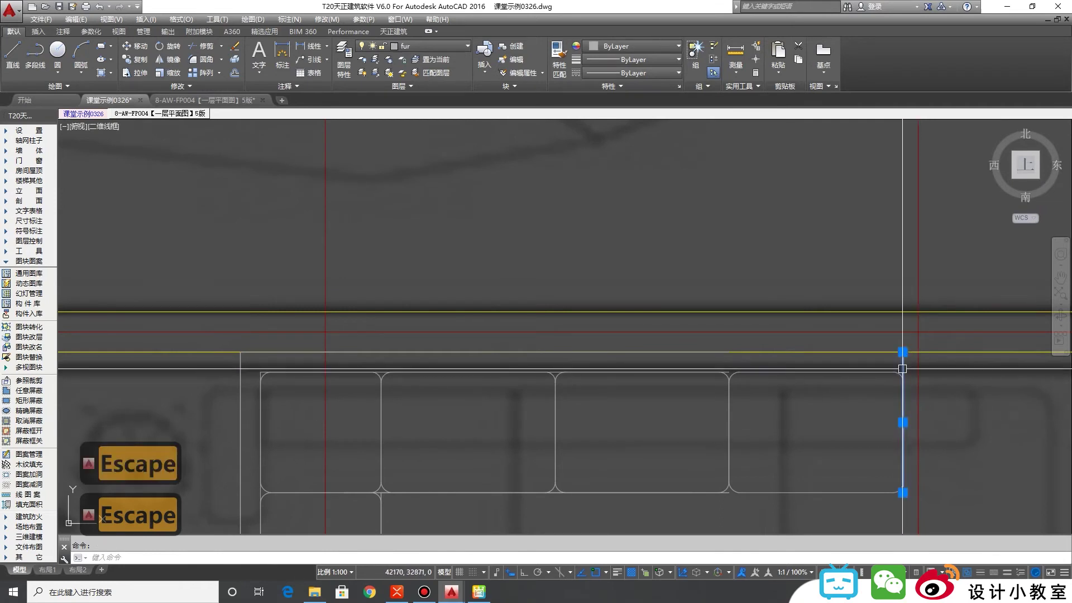
text(ex)
key(space)
scroll(743, 375, up, 4)
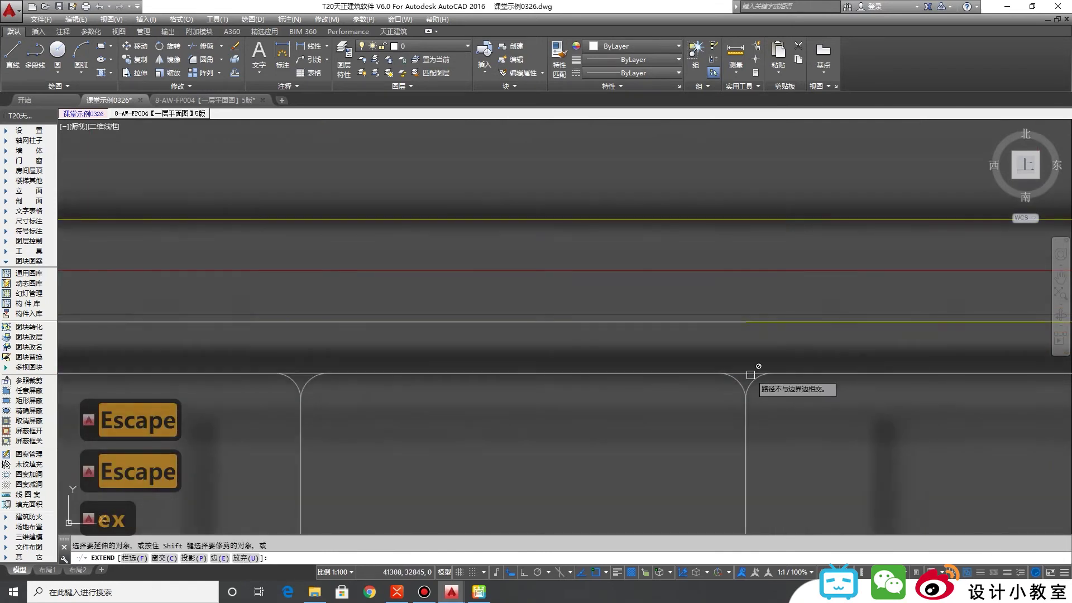
scroll(759, 402, down, 4)
scroll(740, 432, up, 3)
scroll(727, 425, down, 5)
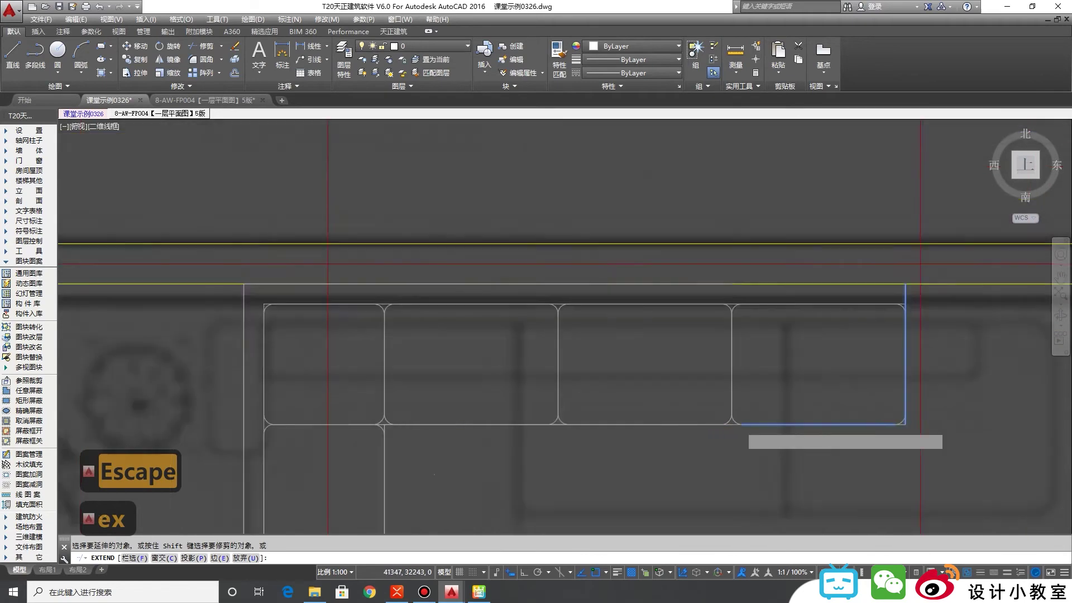
key(Escape)
middle_drag(782, 454, 842, 384)
scroll(842, 385, down, 4)
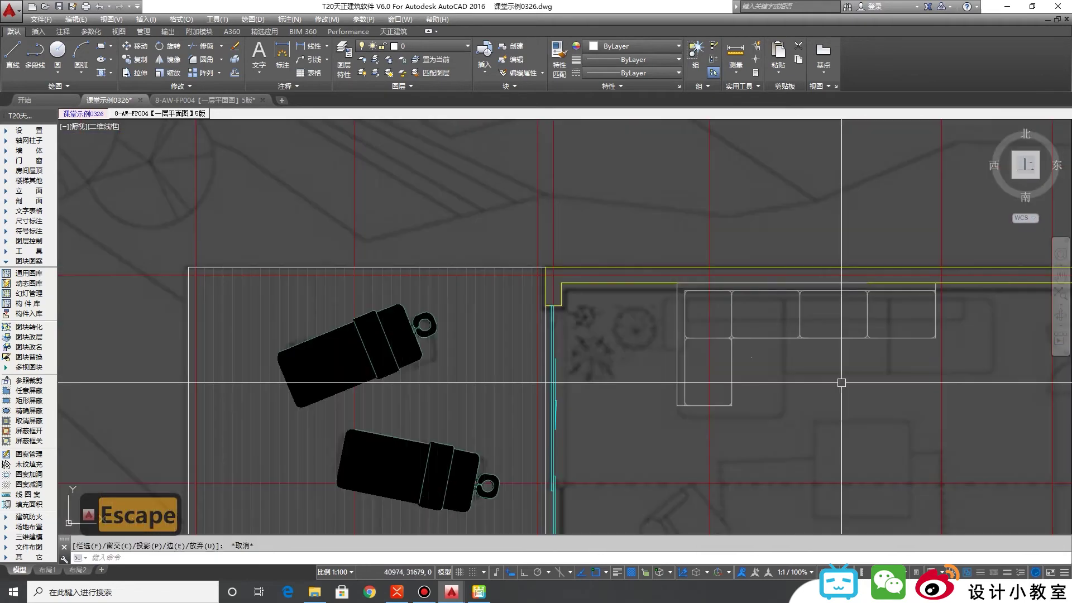
scroll(717, 359, up, 2)
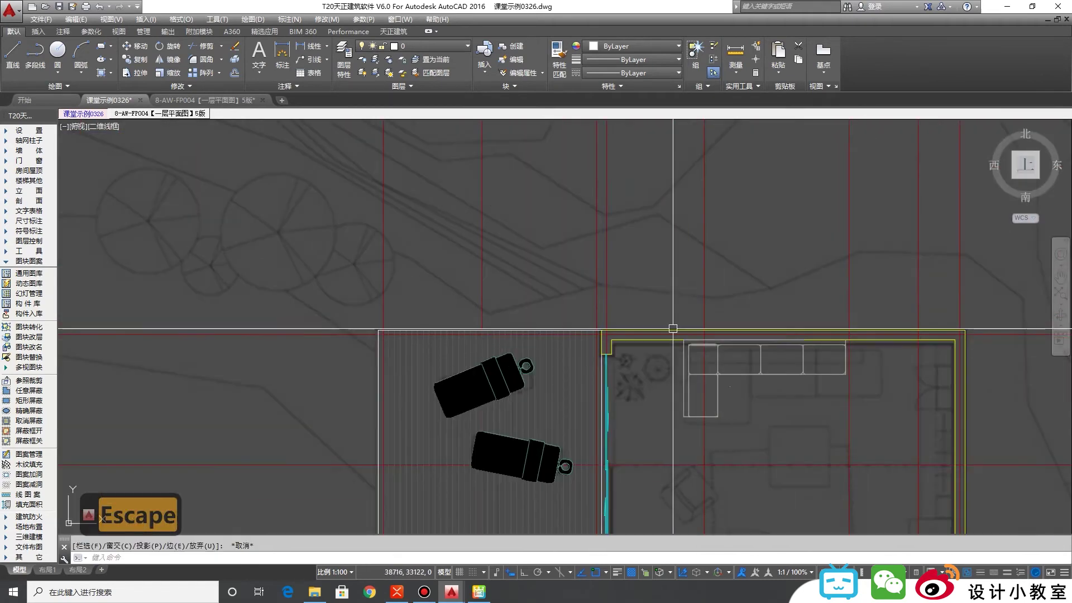
click(672, 317)
click(868, 434)
scroll(831, 406, up, 2)
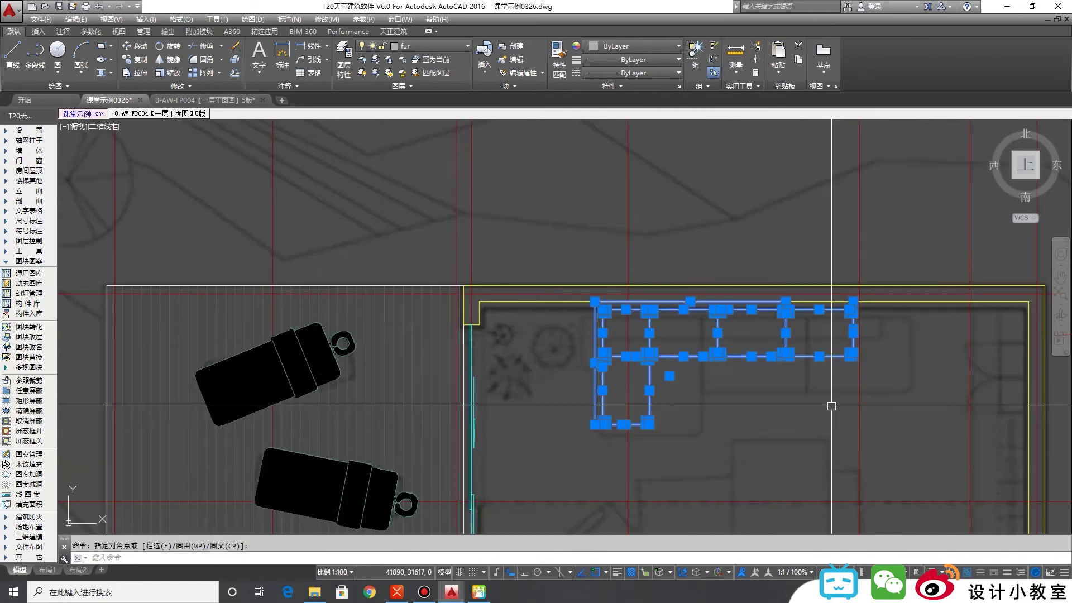
key(m)
key(space)
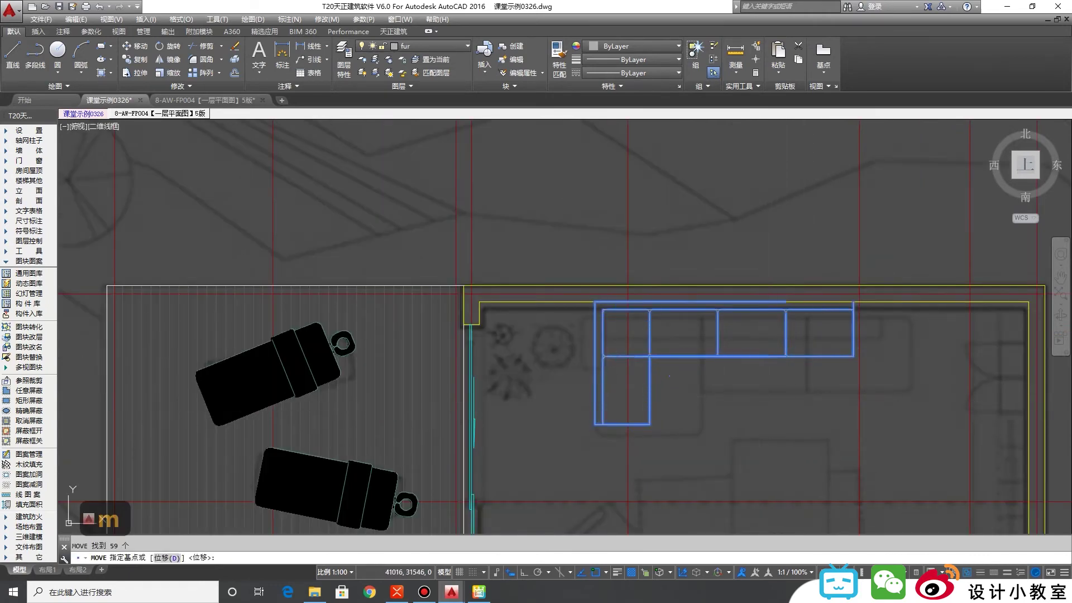
click(761, 411)
scroll(777, 412, down, 3)
key(Escape)
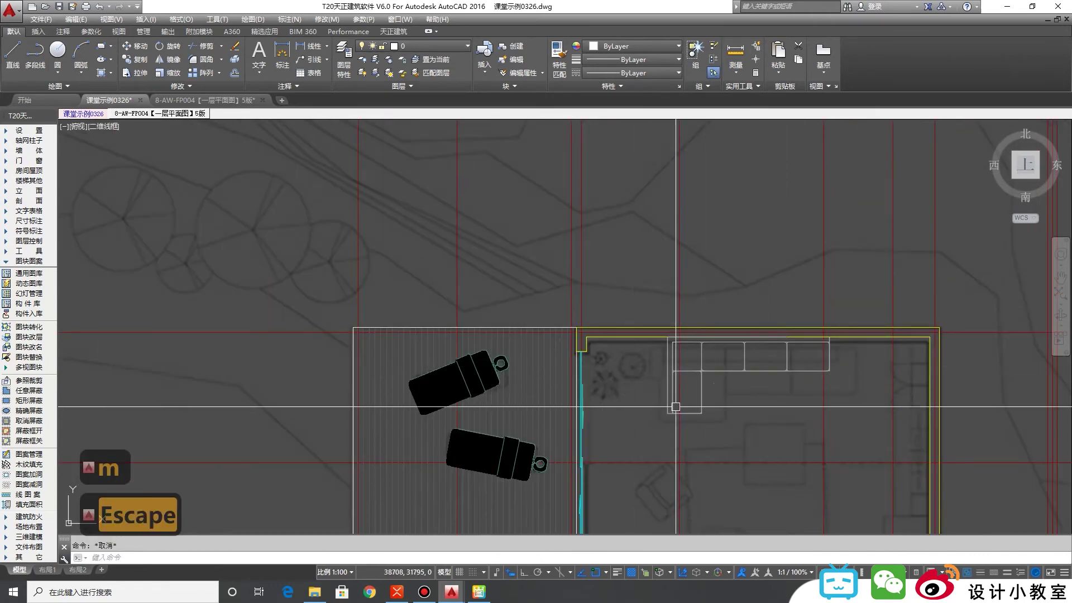
middle_drag(677, 407, 627, 400)
scroll(730, 351, down, 2)
middle_drag(726, 428, 740, 380)
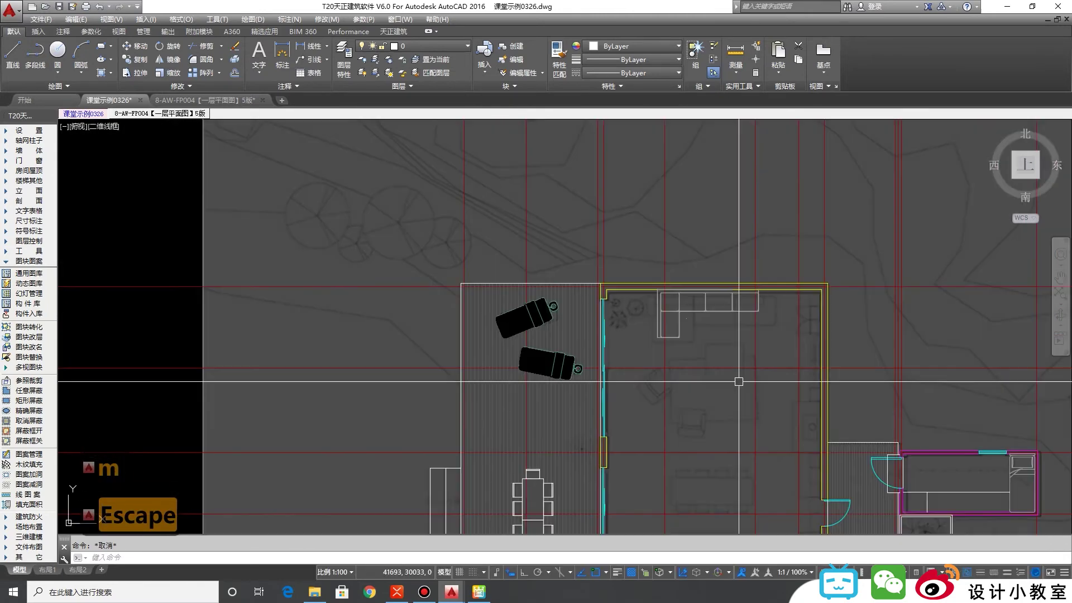
scroll(676, 398, up, 2)
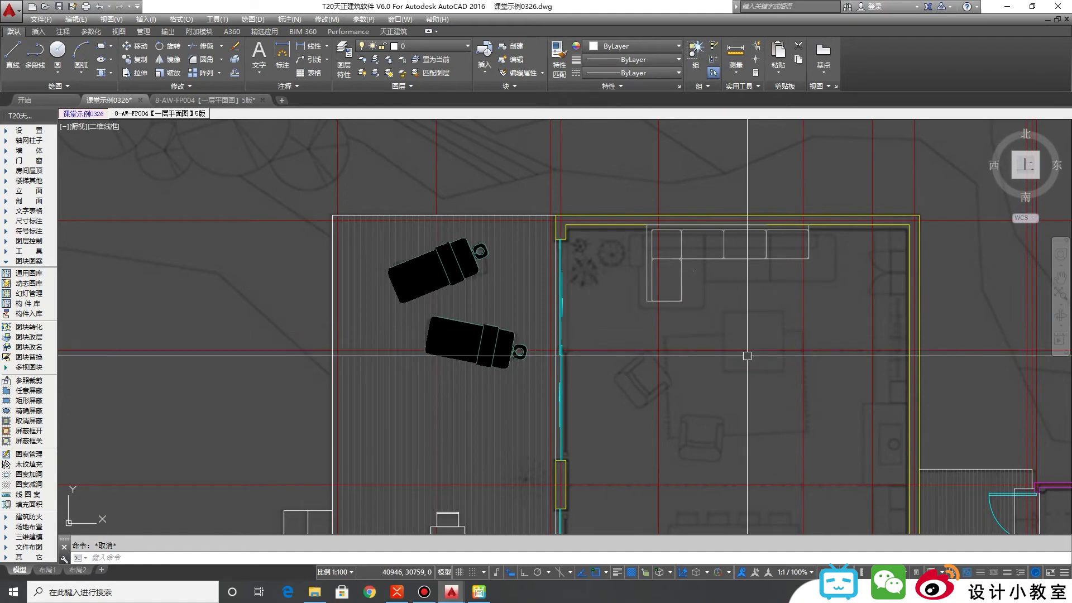
scroll(745, 373, down, 3)
scroll(745, 373, up, 1)
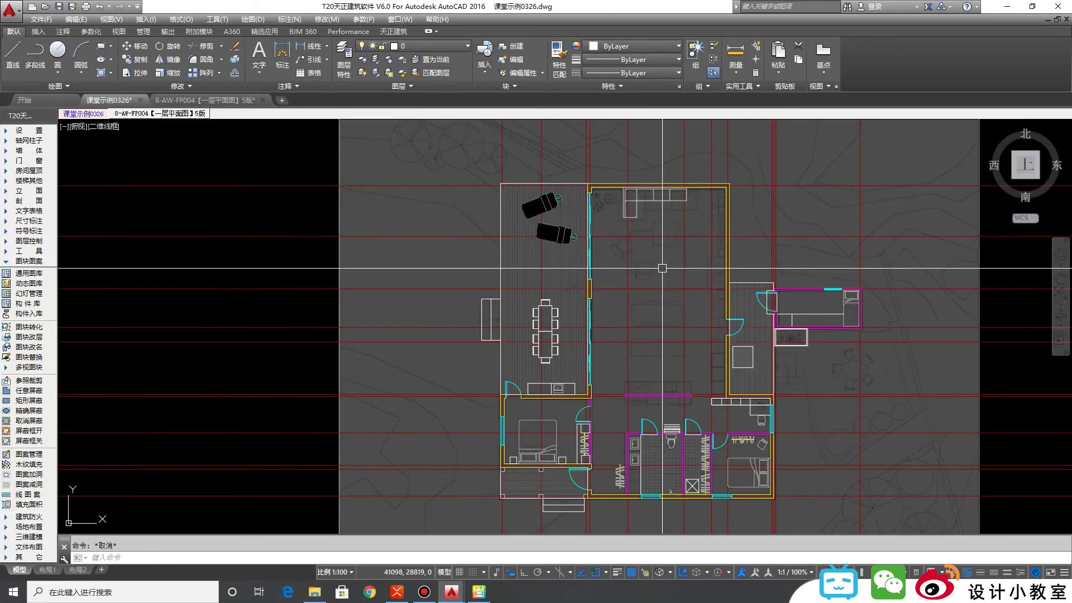
scroll(771, 401, up, 6)
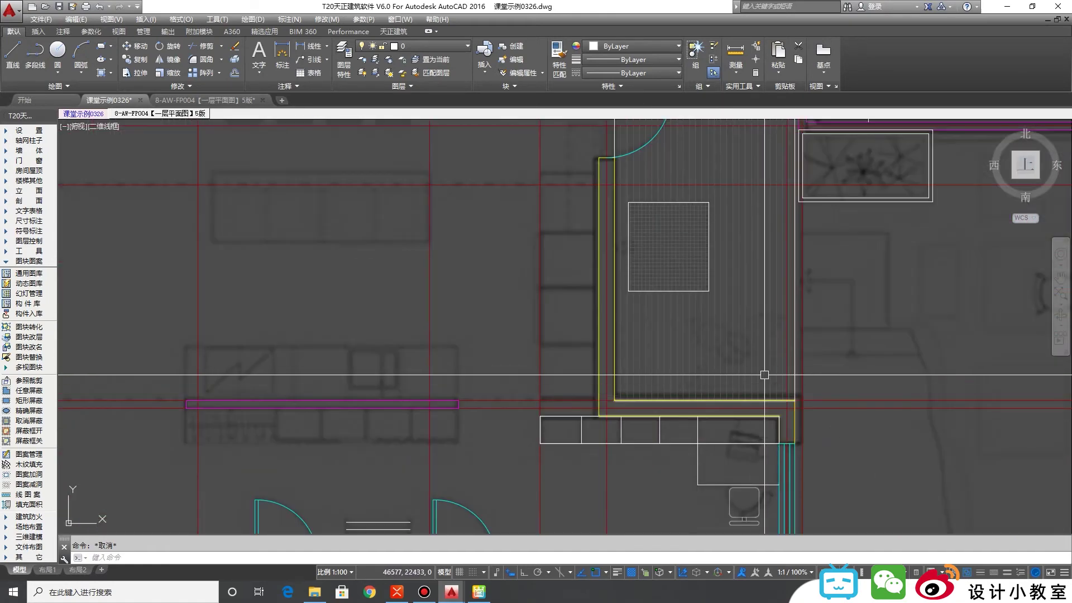
Step: Open the T20 symbol library and browse the tree symbols to the palm category
click(32, 275)
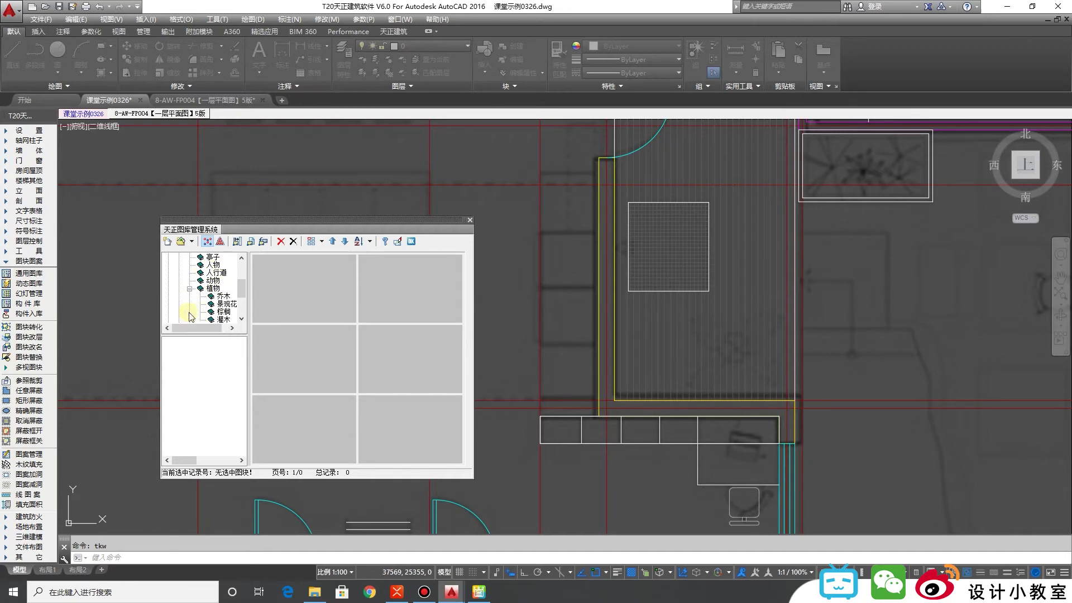
click(222, 296)
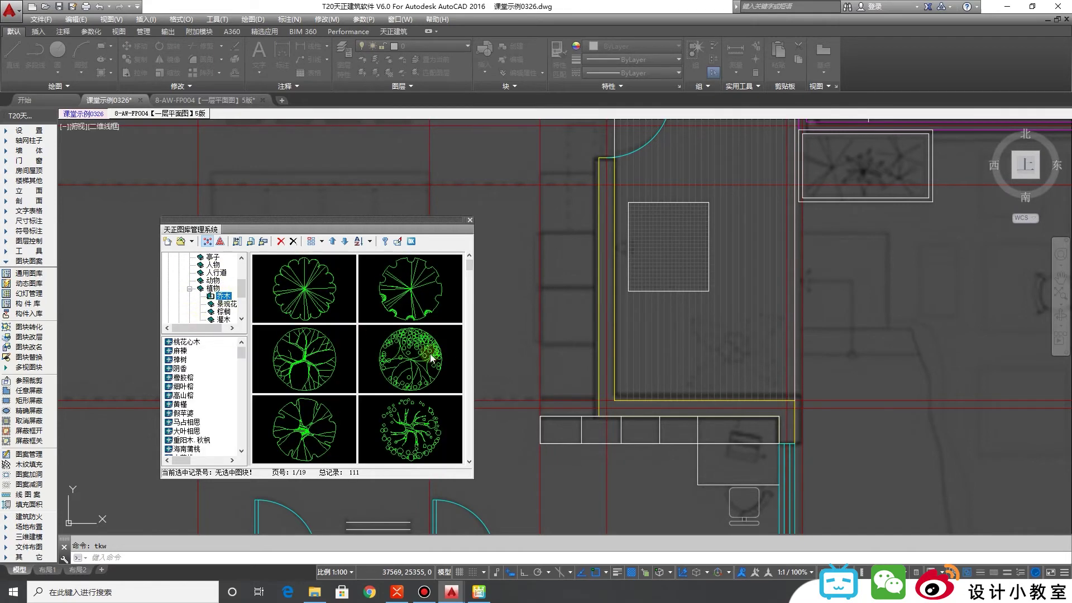
drag(470, 278, 641, 366)
click(462, 366)
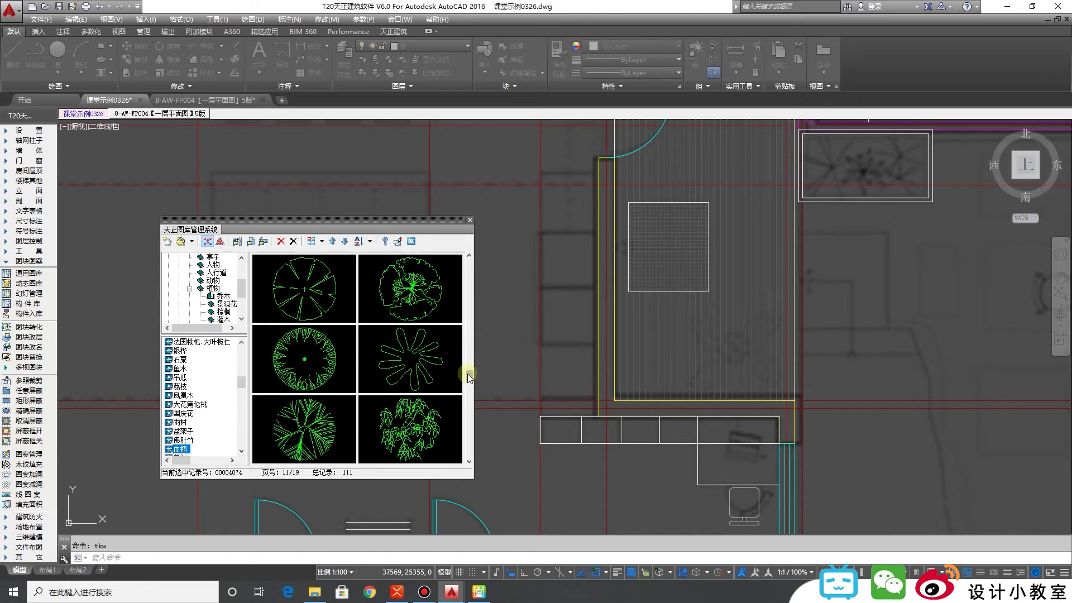
drag(467, 373, 467, 449)
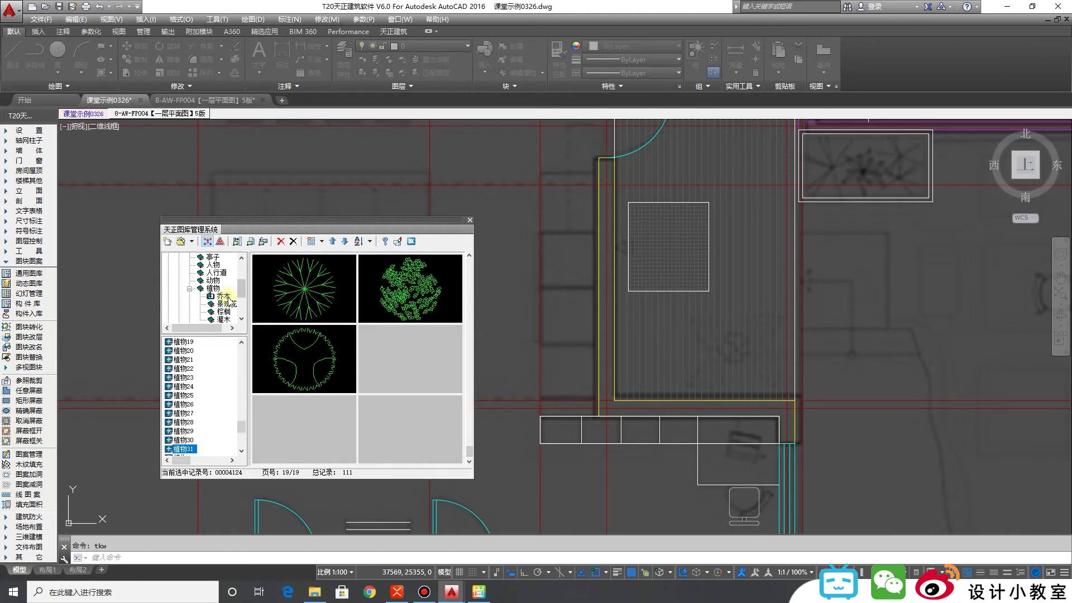
click(223, 303)
key(Down)
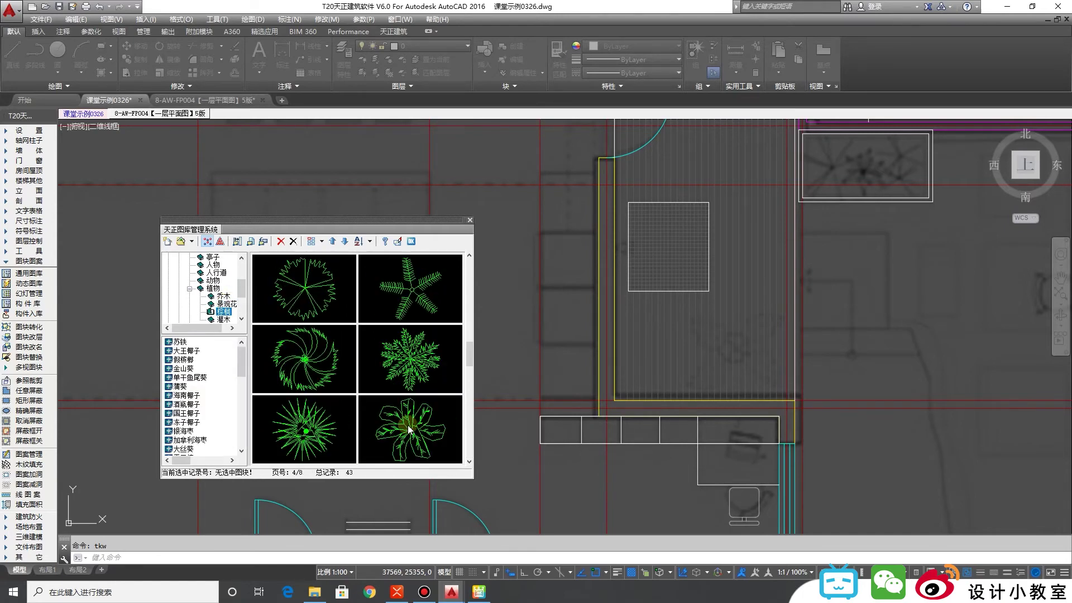
Step: Place the palm symbol on the courtyard beside the kitchen
click(739, 340)
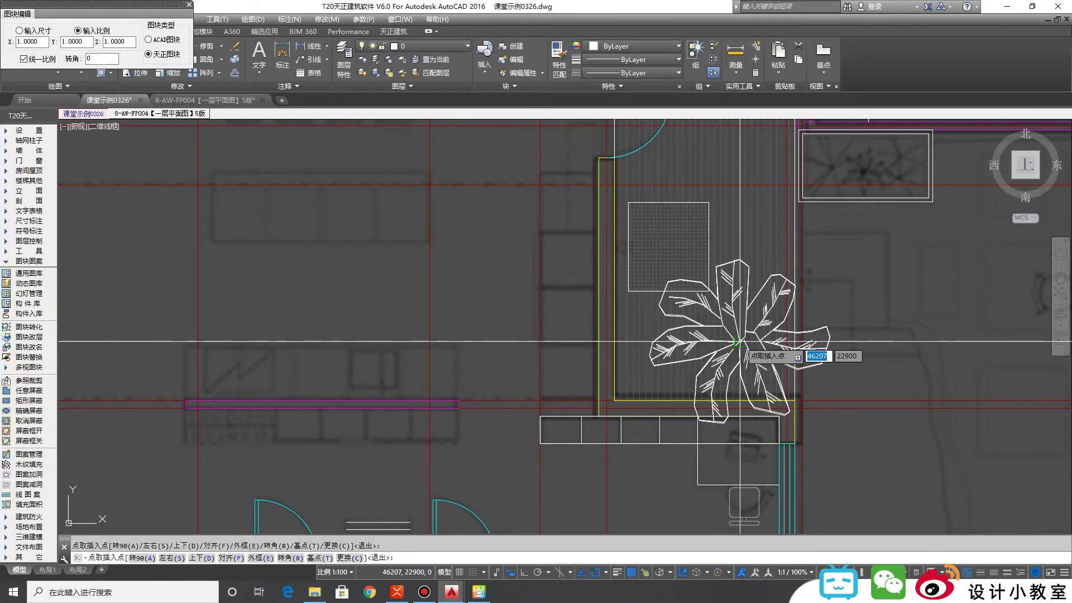
key(space)
click(776, 375)
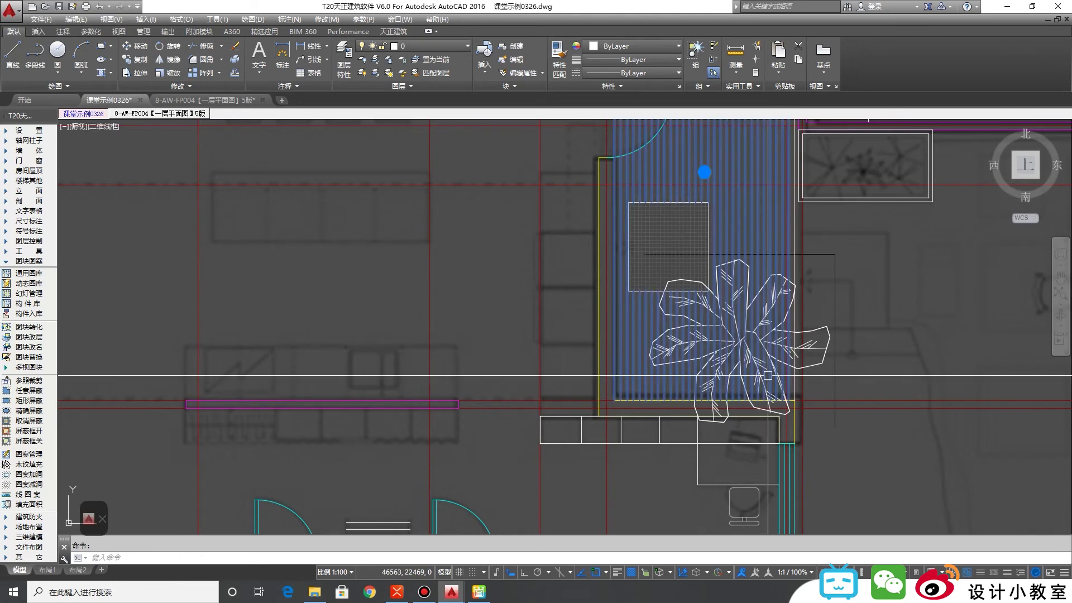
key(Escape)
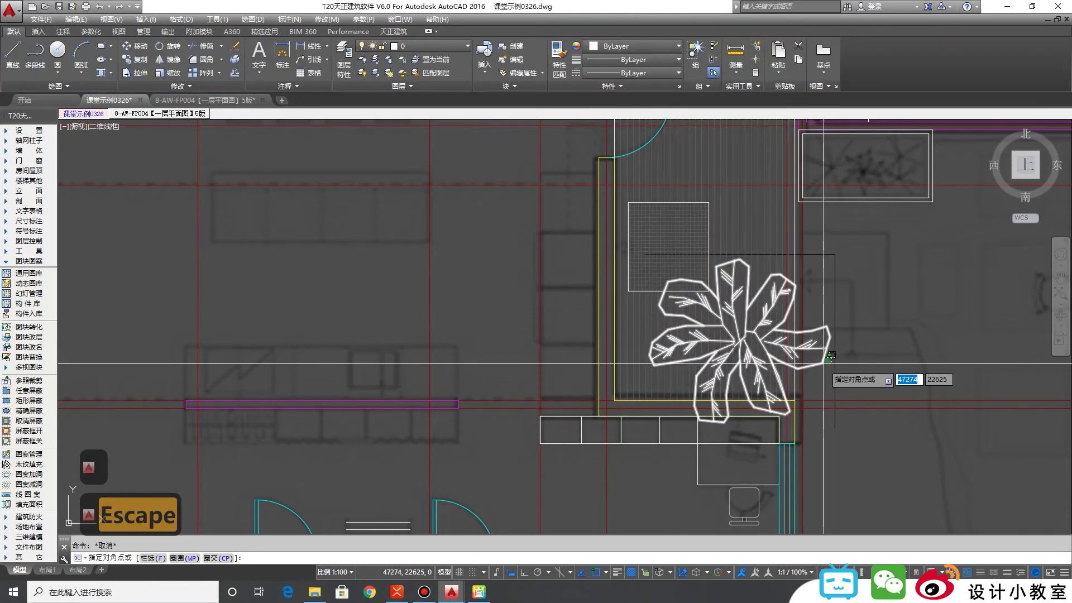
key(Escape)
Step: Scale the palm symbol down using its corner grips
click(825, 358)
click(830, 259)
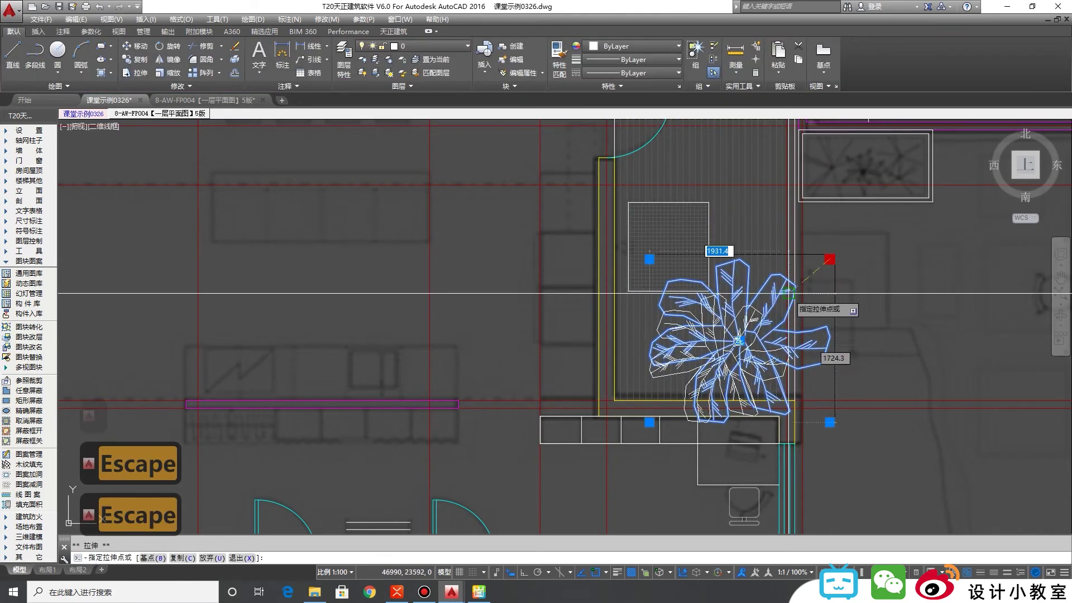
click(649, 422)
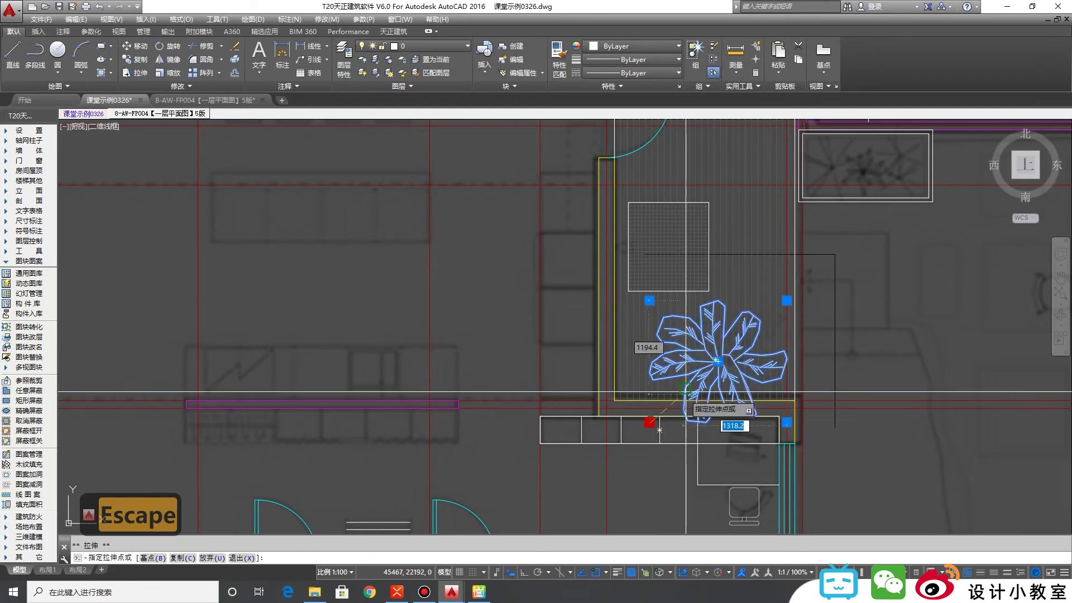
key(Escape)
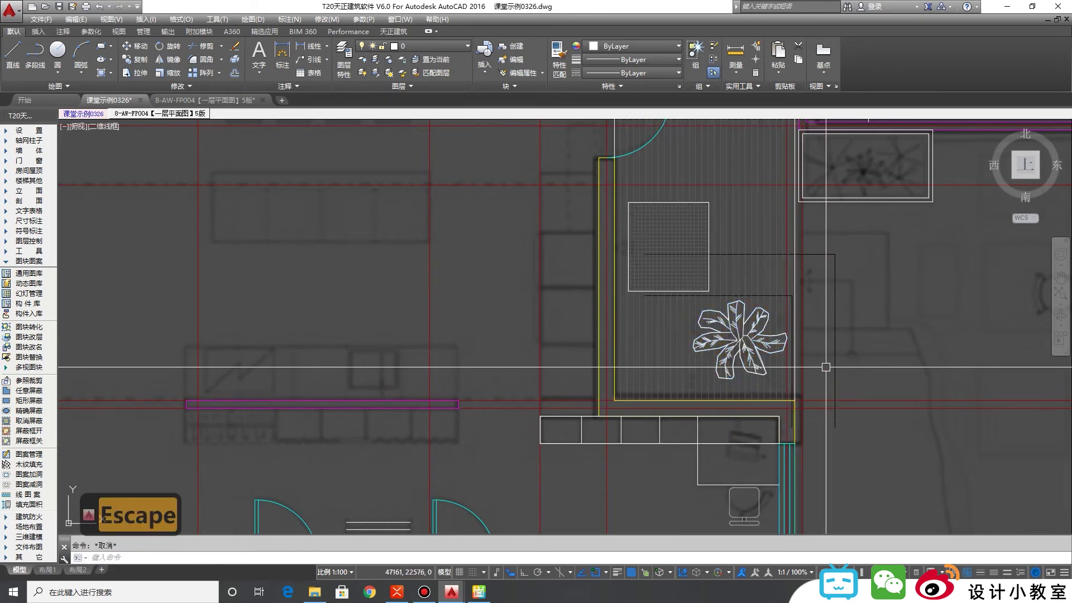
scroll(823, 363, down, 6)
scroll(544, 255, up, 4)
Step: Zoom out over the plan and open the 10-villa-vassdal JPG from the project folder
scroll(664, 283, down, 4)
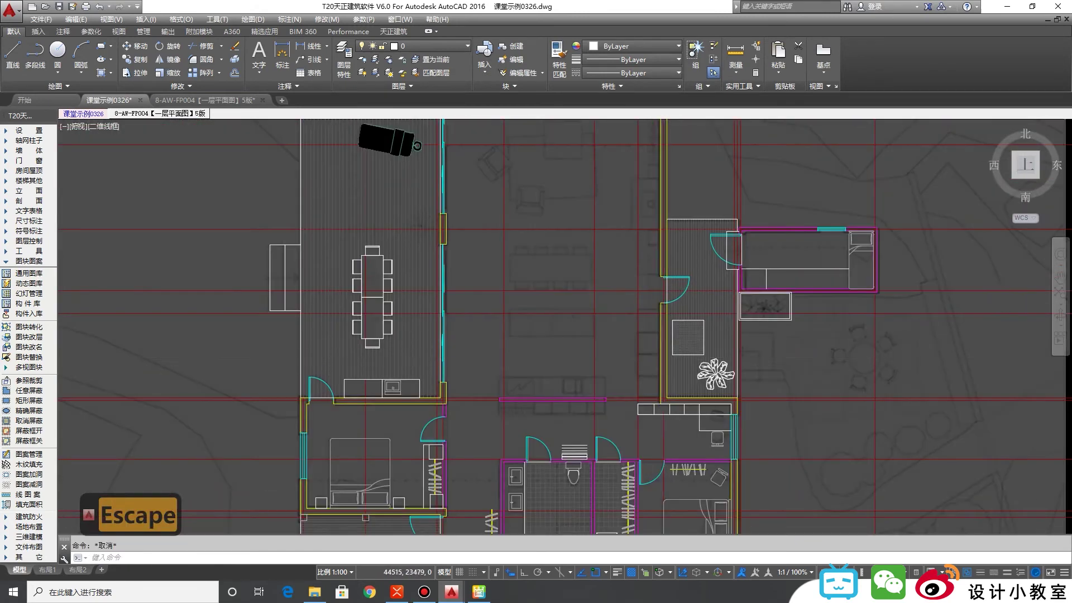
scroll(718, 359, down, 3)
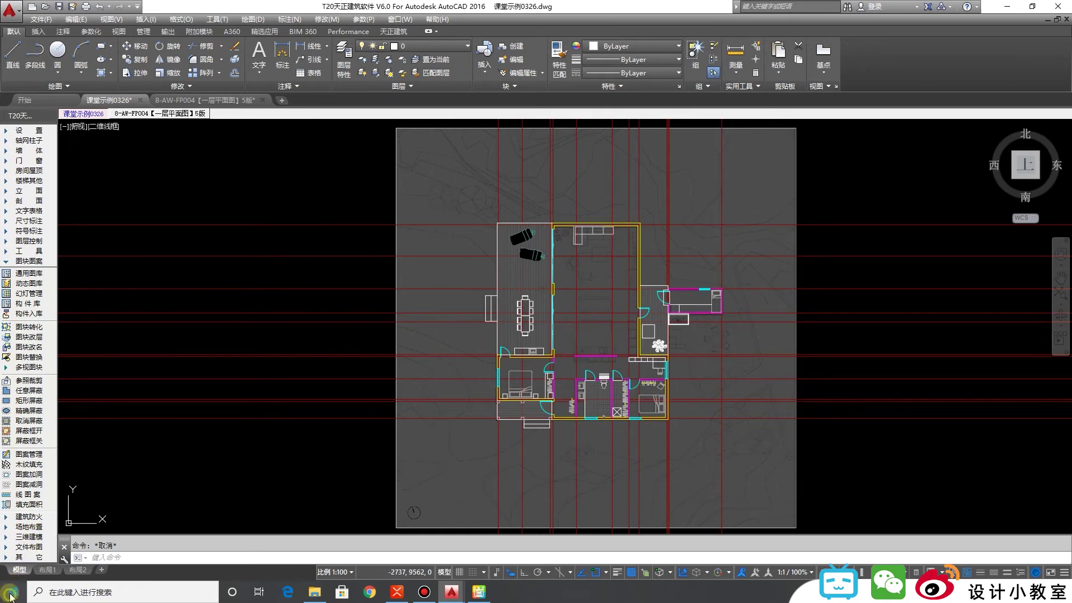
click(314, 592)
double_click(882, 279)
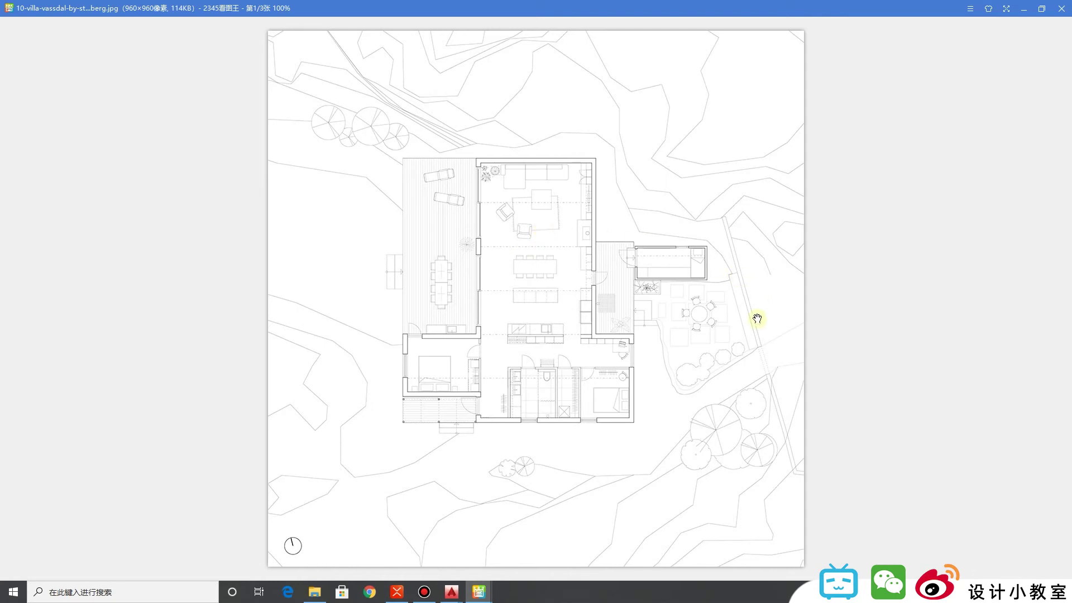
Step: Close the villa picture, launch Rhino 7, and open the rooster1100 folder
click(1061, 10)
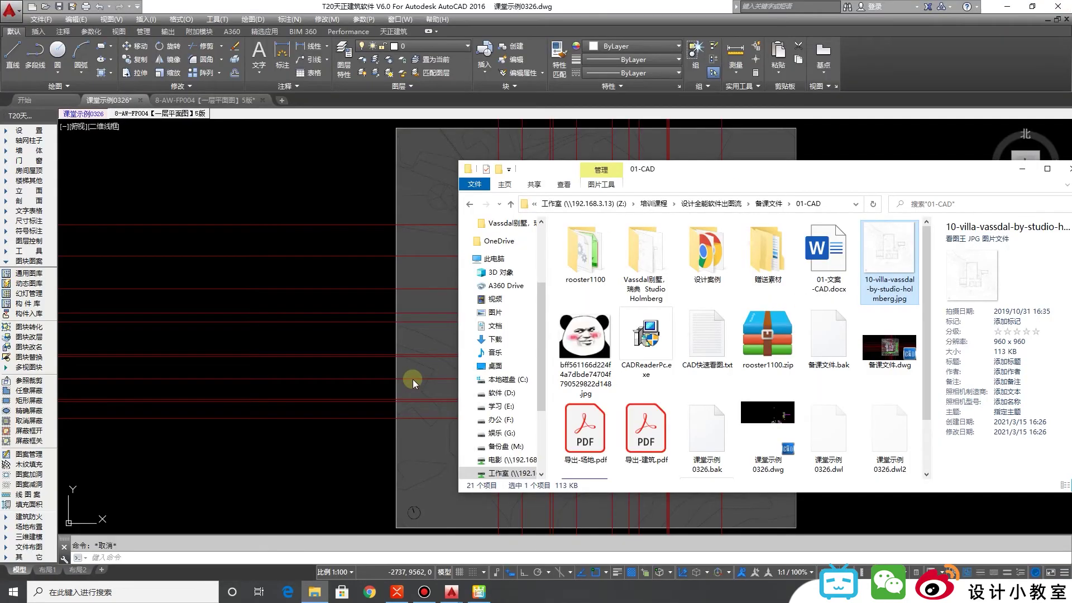
click(3, 592)
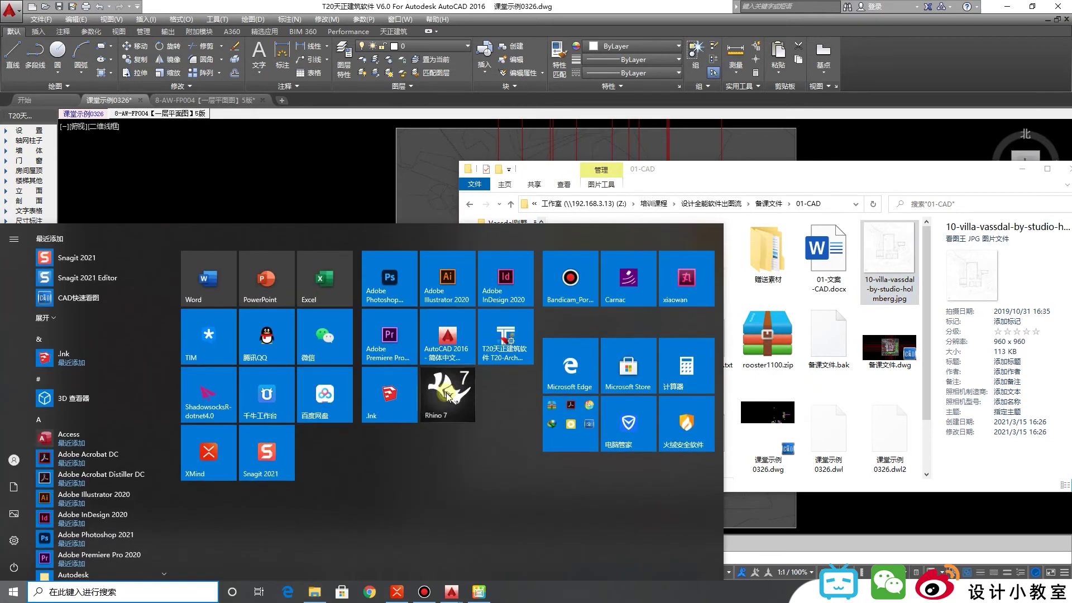
click(775, 343)
click(776, 344)
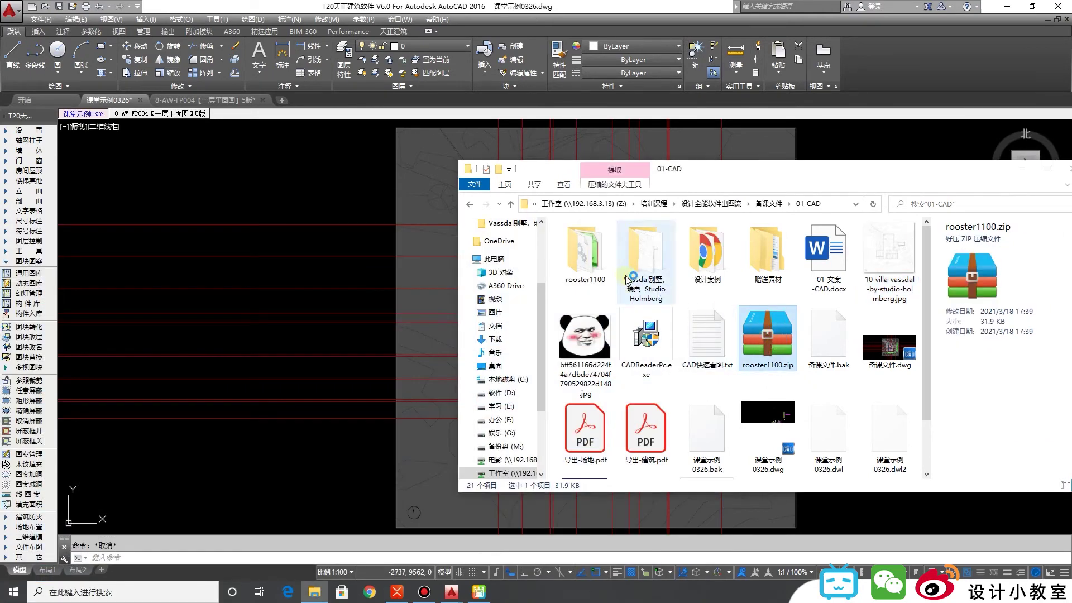
double_click(585, 254)
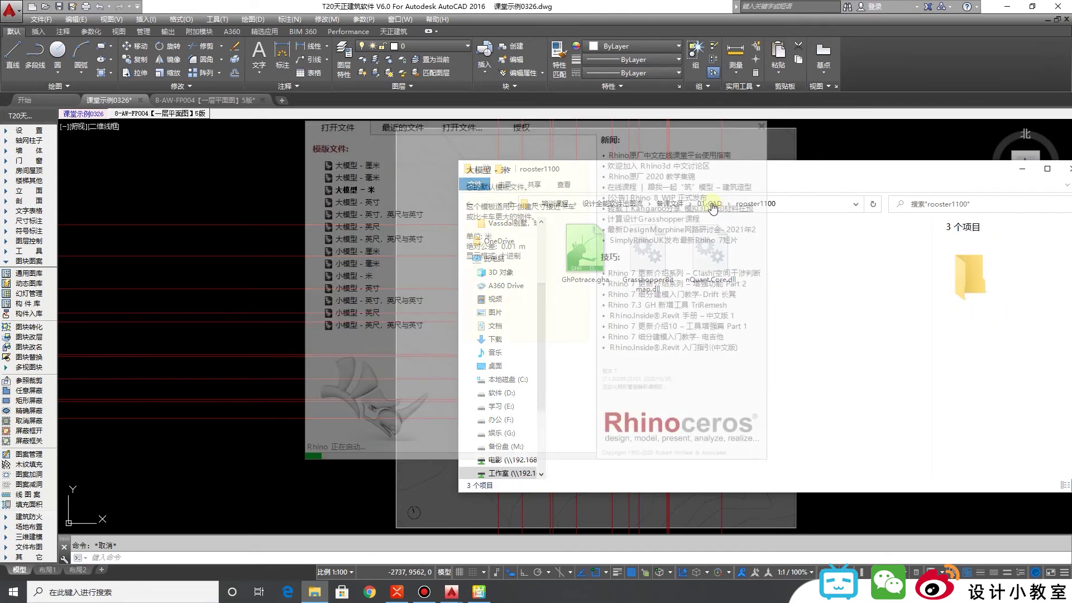
Step: Move the rooster1100 window aside, close the Enscape welcome dialog, and start Grasshopper
drag(787, 168, 1047, 143)
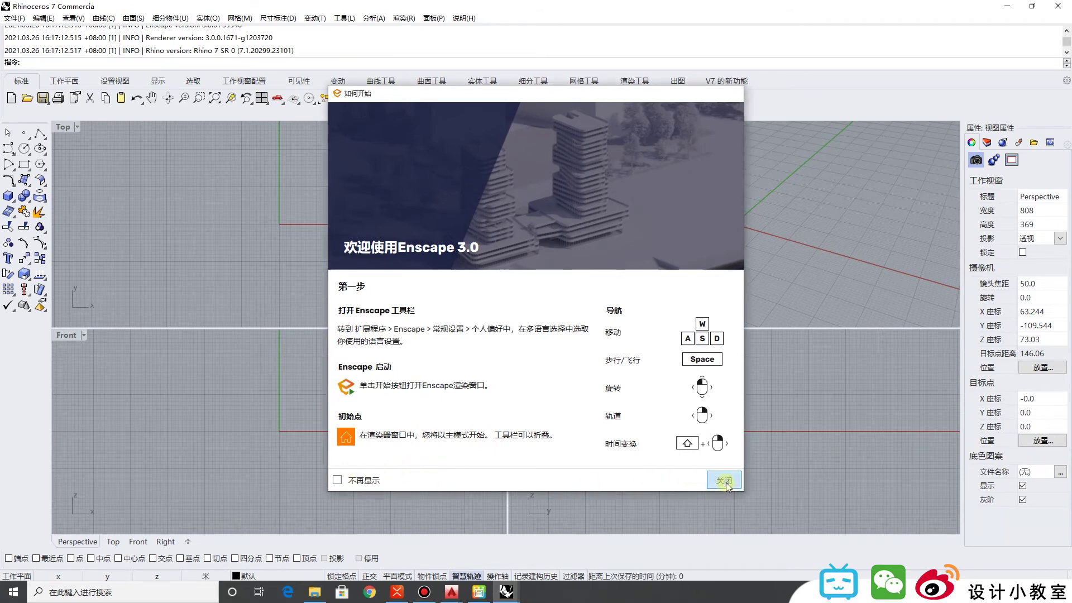
click(721, 488)
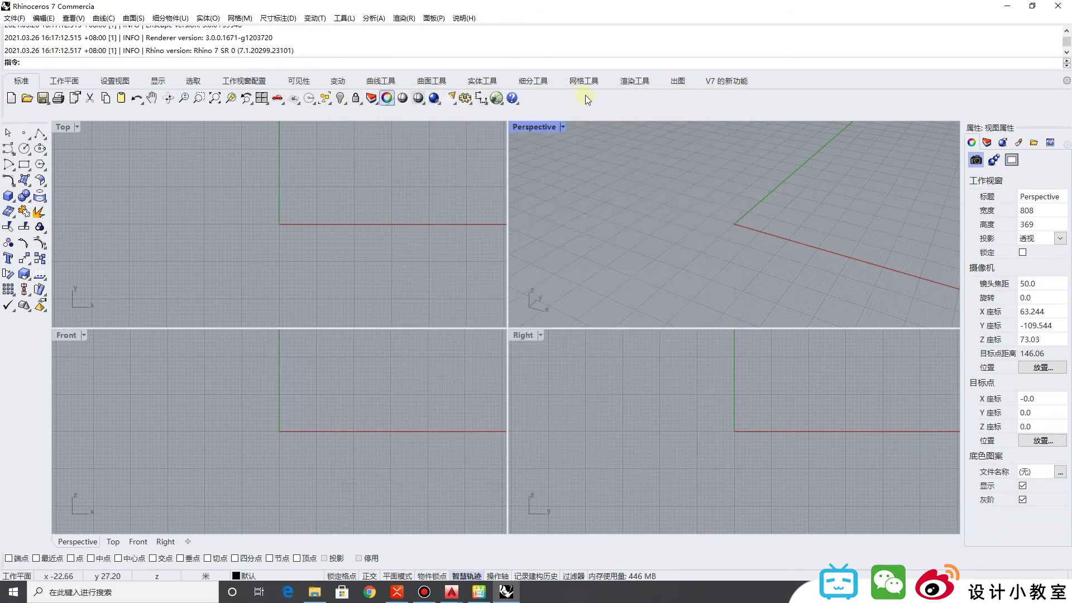
click(496, 98)
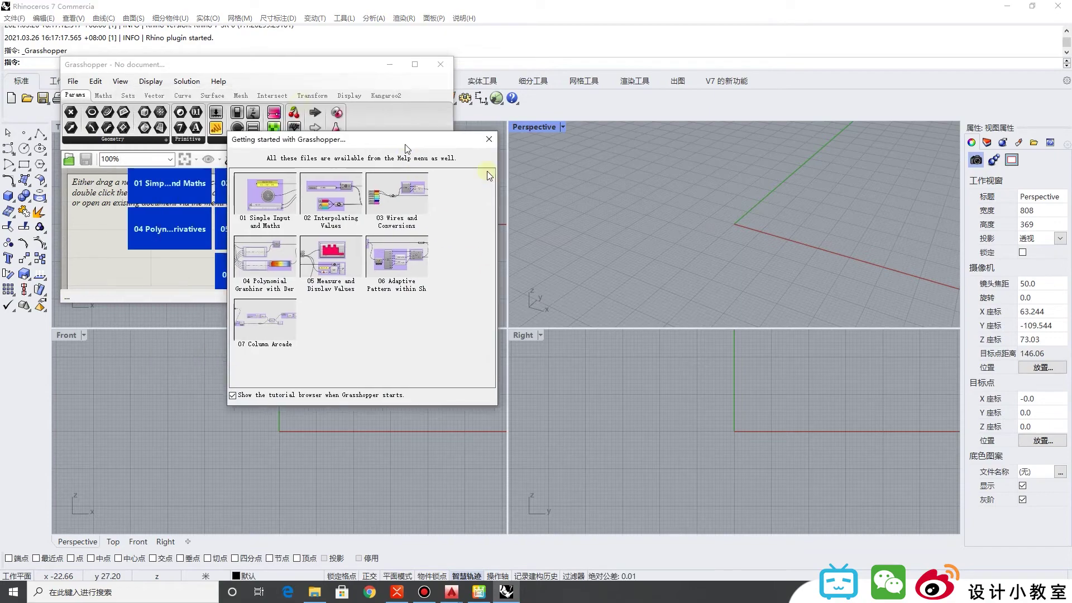
Step: Reposition and enlarge the Grasshopper window over the right-hand viewports
drag(258, 71, 754, 184)
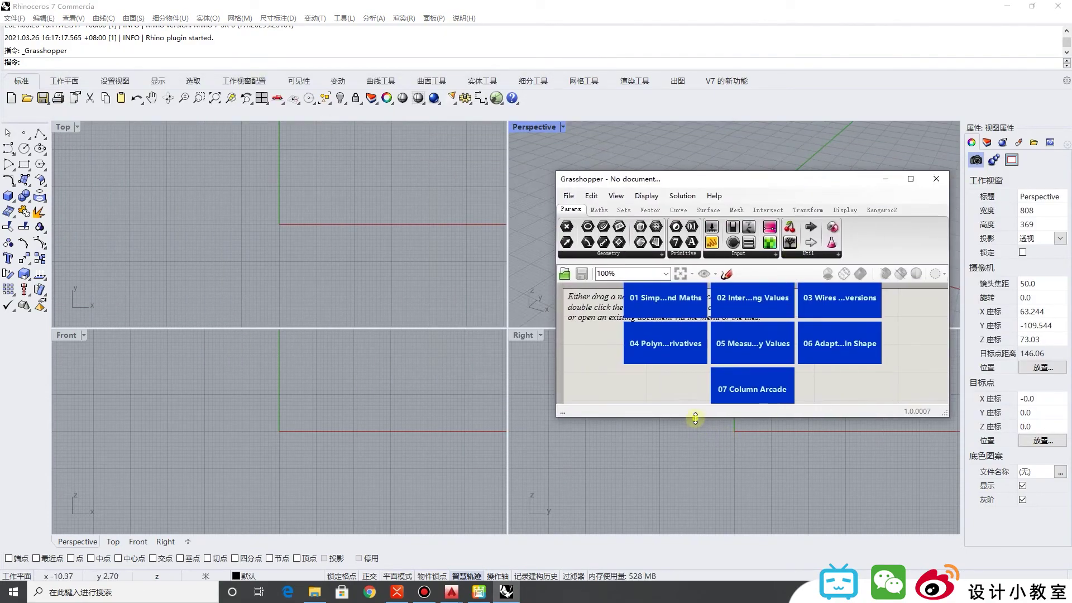
drag(695, 417, 696, 525)
drag(757, 195, 687, 169)
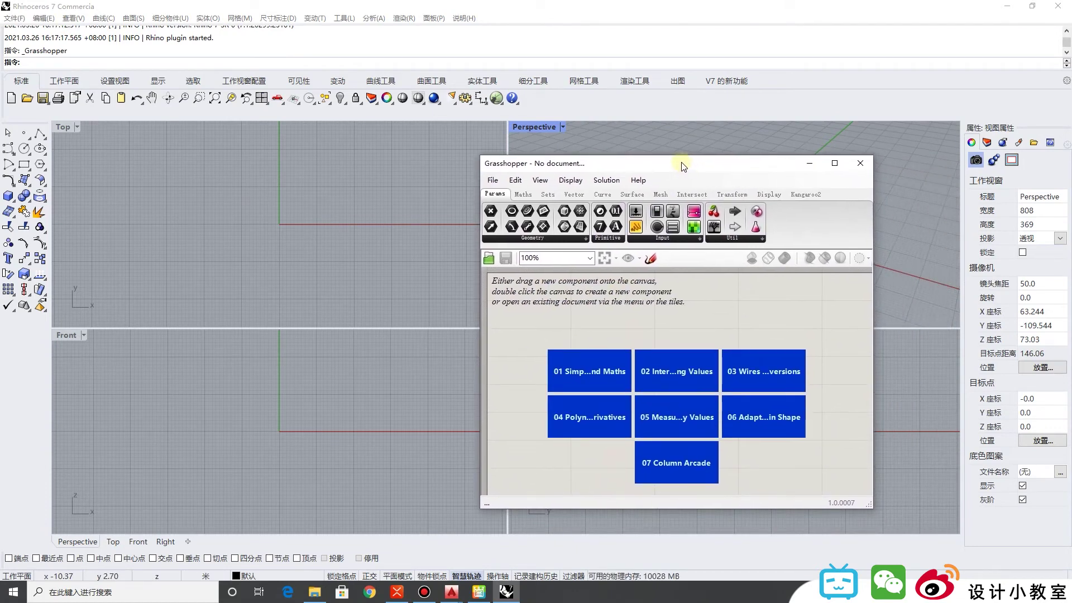
drag(674, 159, 675, 115)
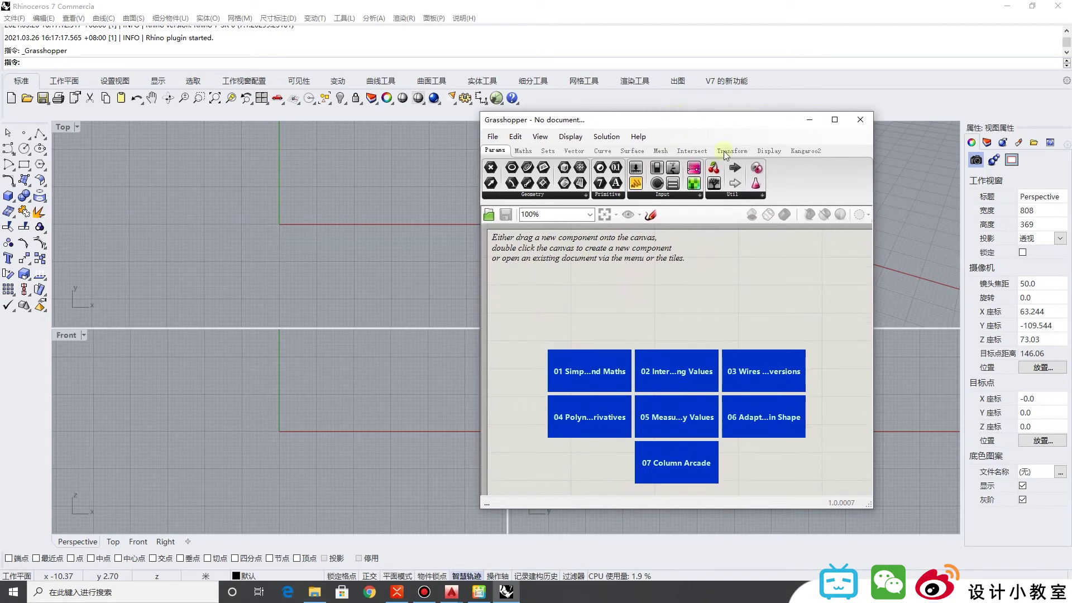
drag(873, 261, 925, 263)
drag(587, 120, 659, 150)
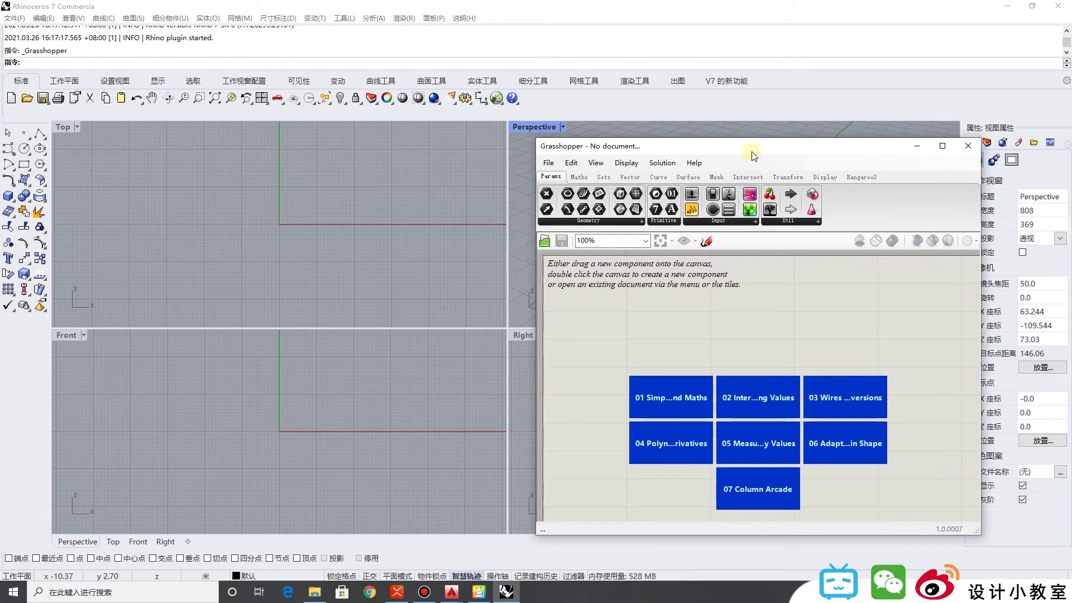
drag(751, 152, 690, 158)
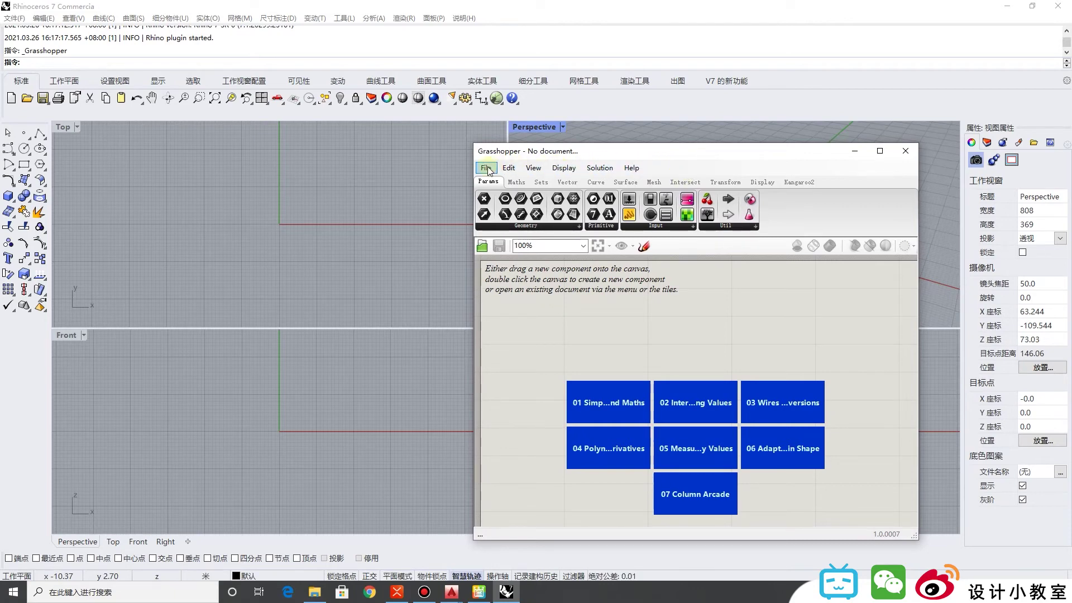
Step: Bring the folder window forward, go up to 01-CAD, and move it to the left
click(314, 592)
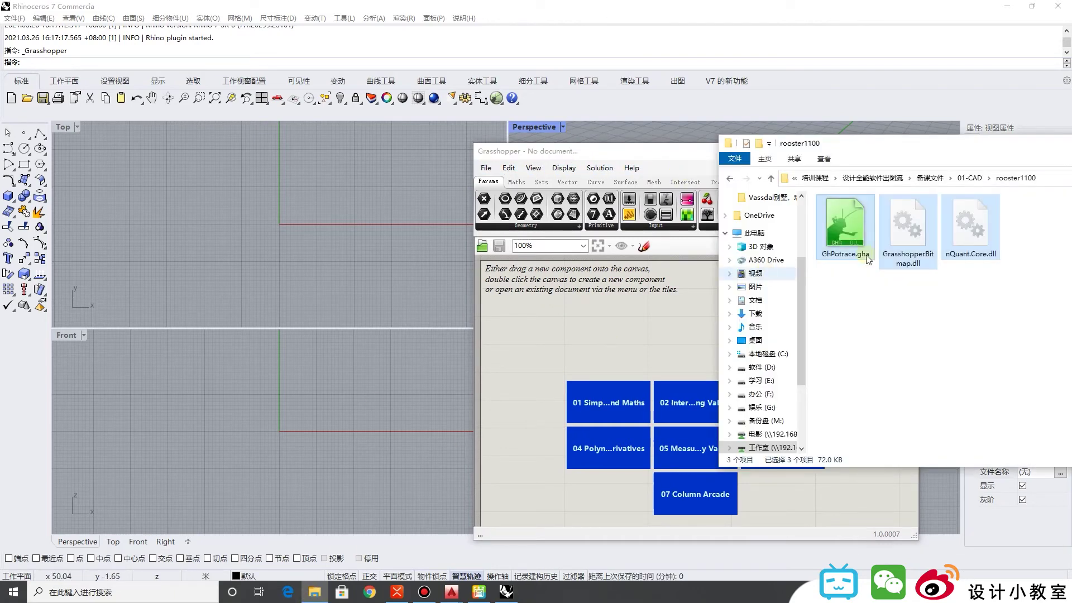
drag(932, 149, 616, 183)
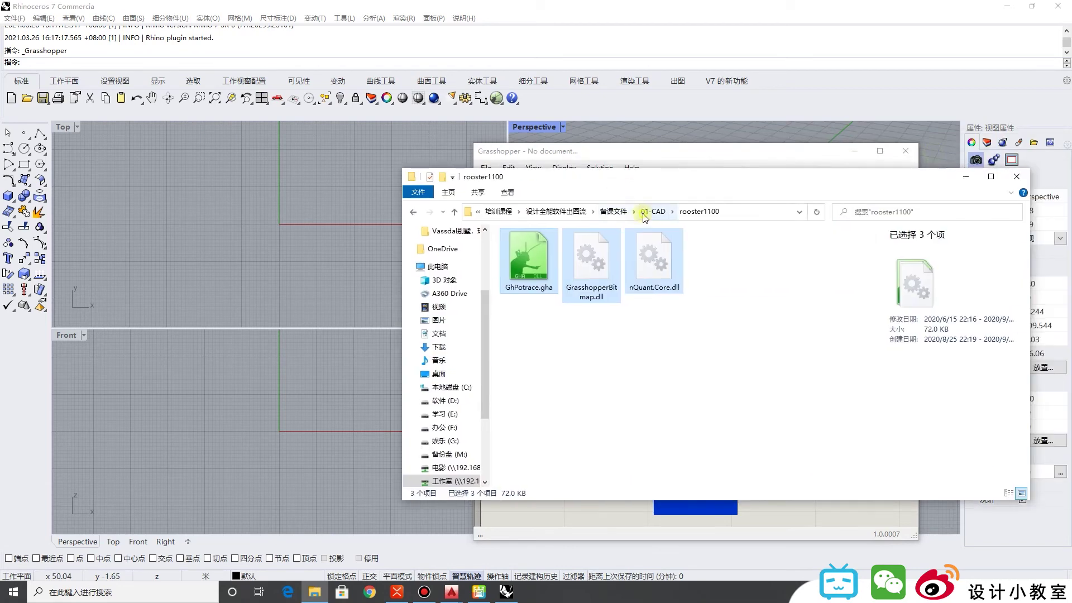
click(648, 211)
click(813, 266)
drag(890, 180, 694, 188)
drag(834, 328, 790, 328)
drag(576, 191, 388, 190)
Step: Close the villa picture viewer and open Grasshopper's File > Special Folders
drag(760, 153, 849, 147)
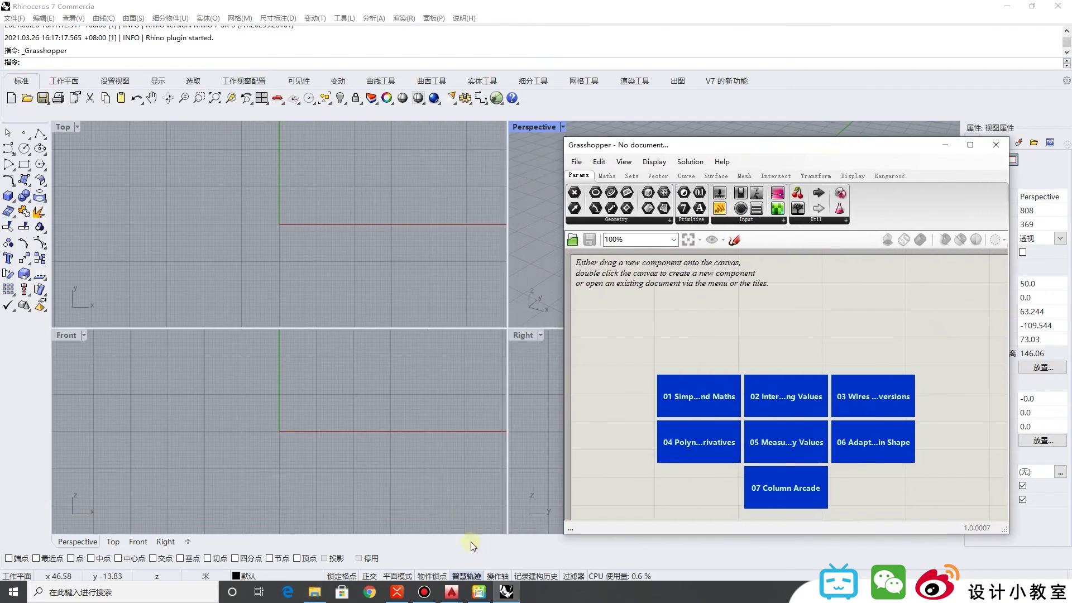
click(478, 591)
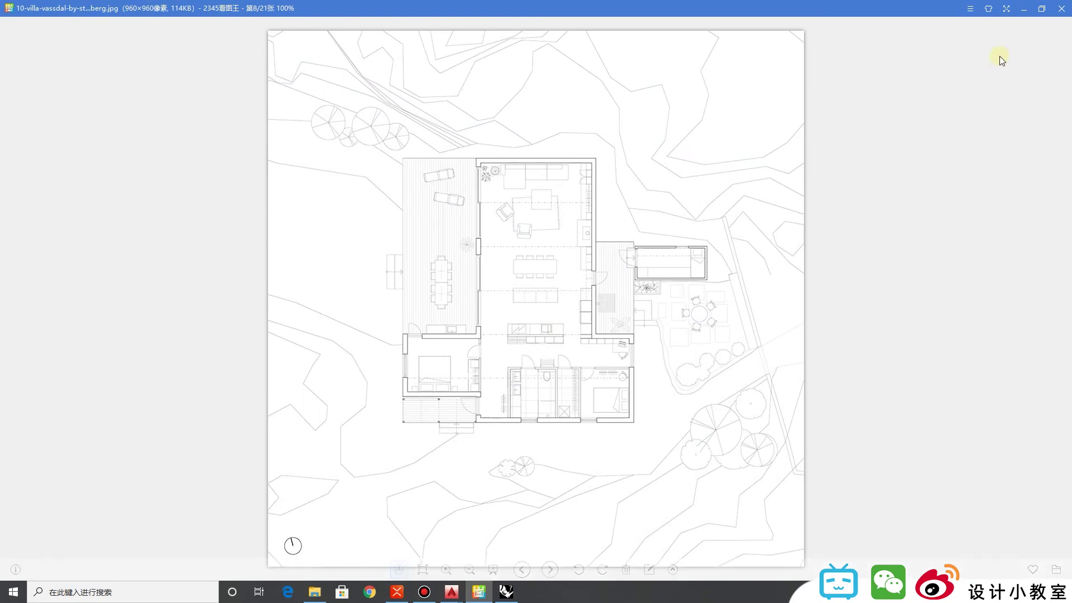
click(1061, 9)
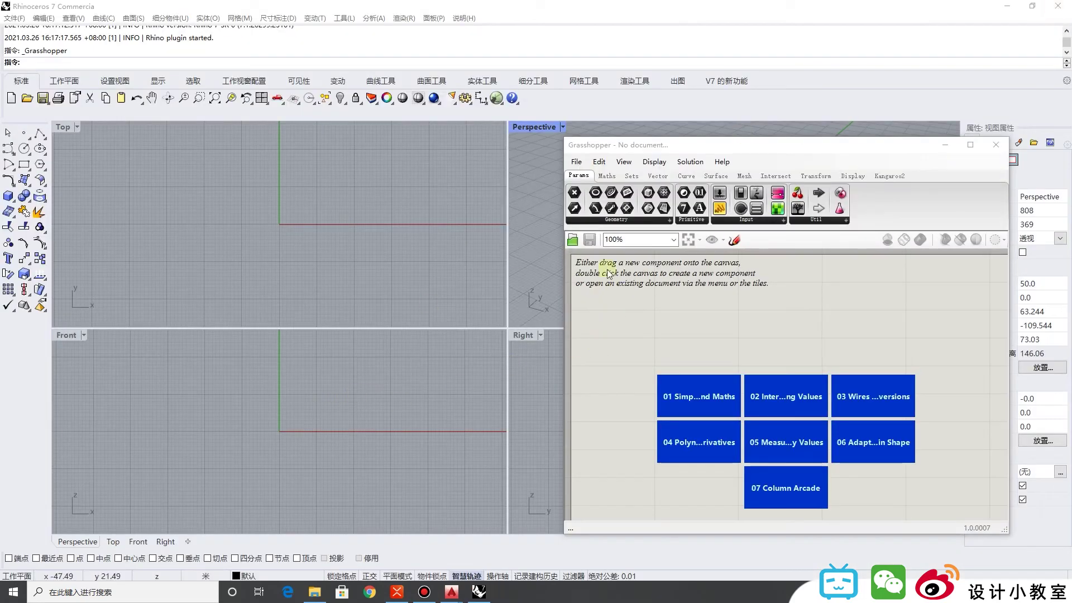
click(576, 162)
Step: Open the Grasshopper Components Folder, then select and copy the three rooster1100 files
mouse_move(705, 363)
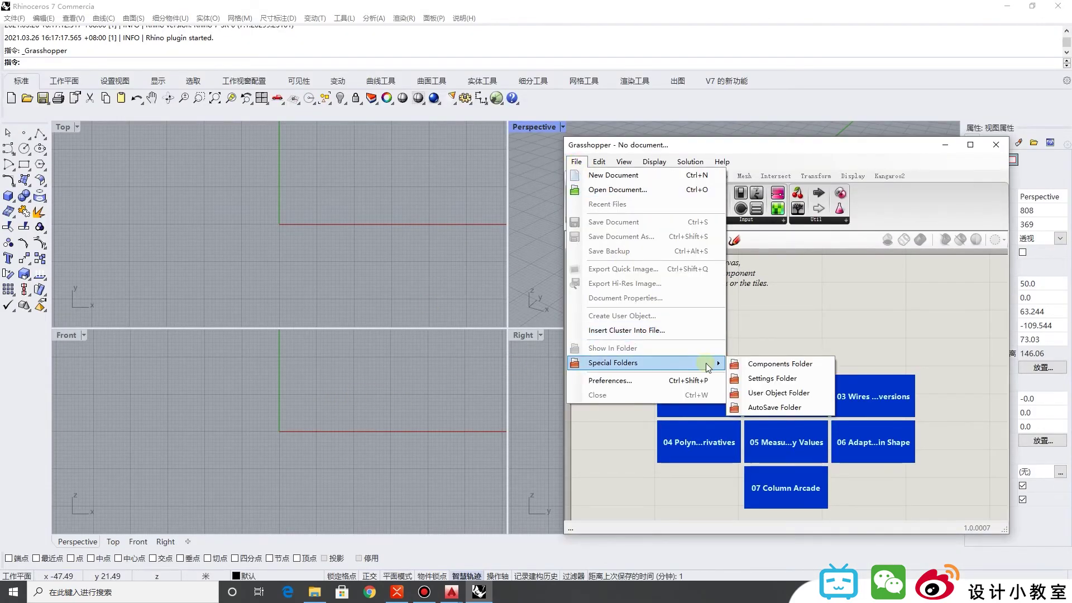
click(768, 369)
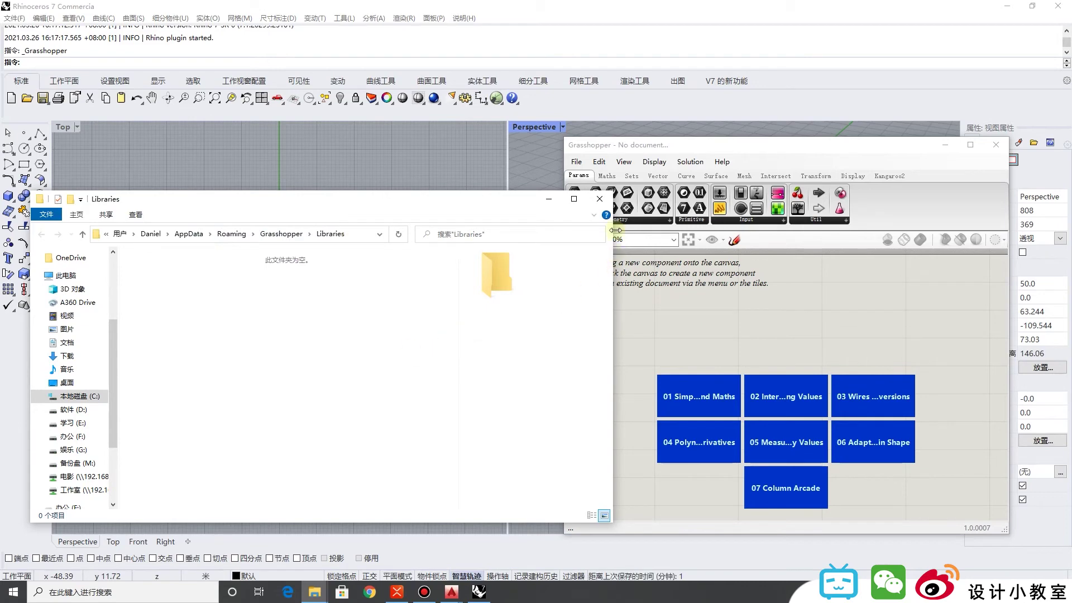
mouse_move(314, 597)
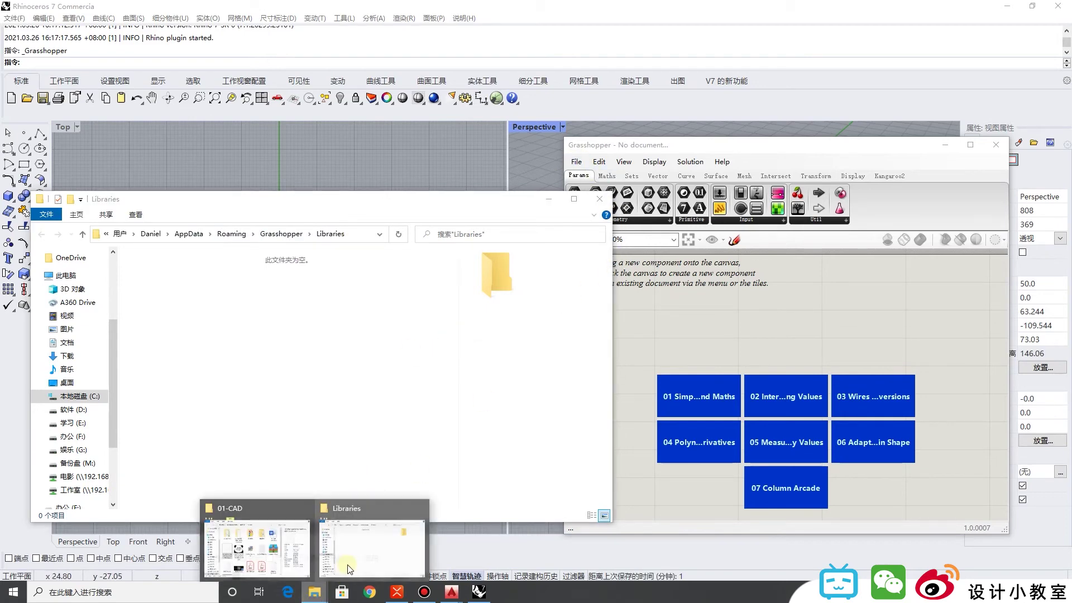
click(284, 551)
drag(262, 184, 765, 220)
double_click(656, 316)
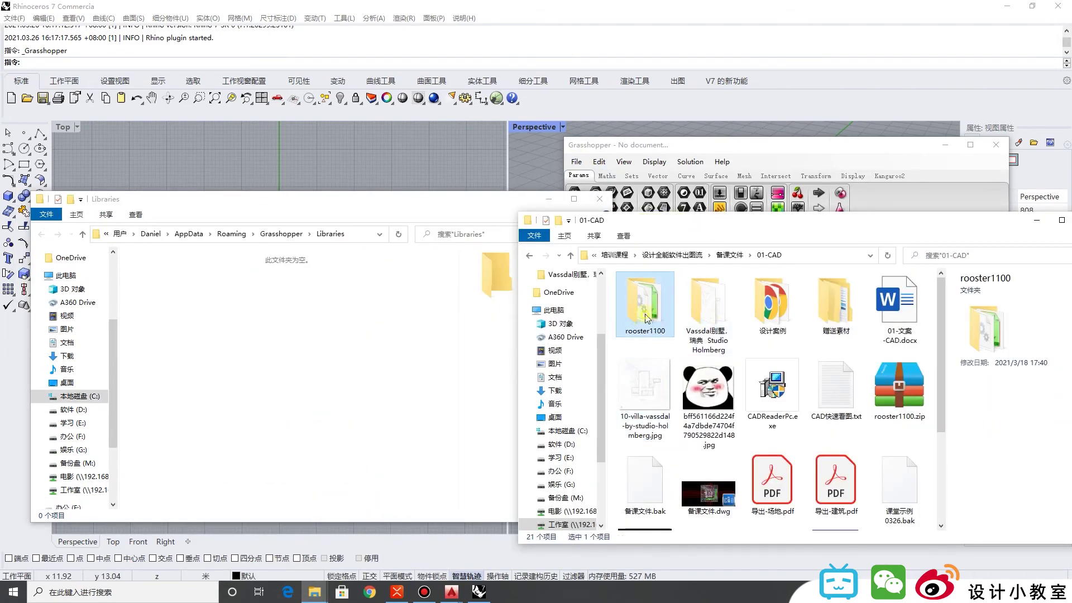
drag(838, 350, 625, 290)
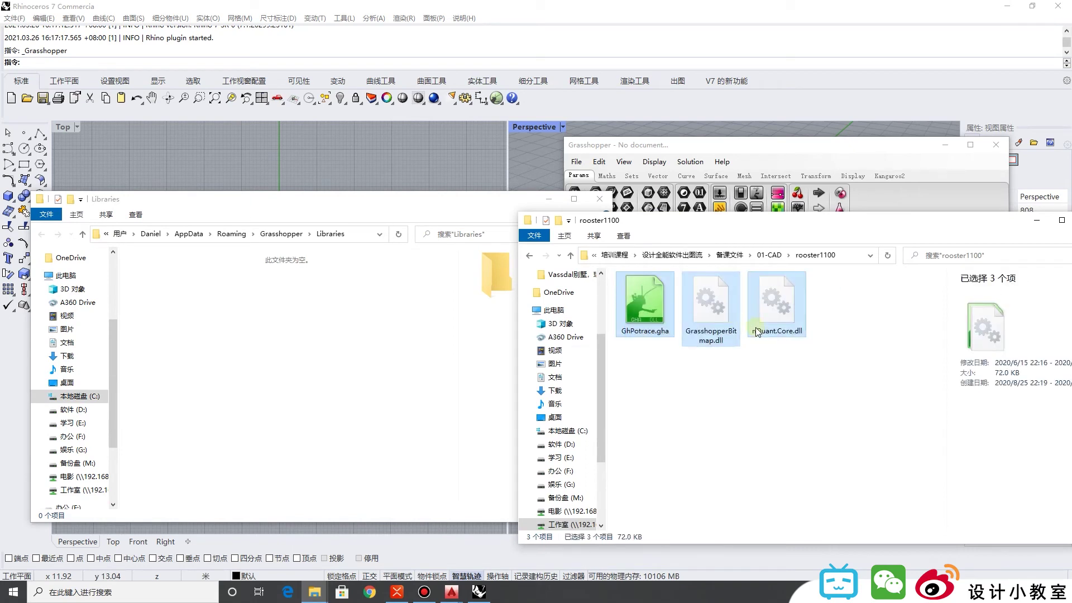
key(ctrl+c)
Step: Paste GhPotrace.gha, GrasshopperBitmap.dll and nQuant.Core.dll into the Libraries folder
click(290, 353)
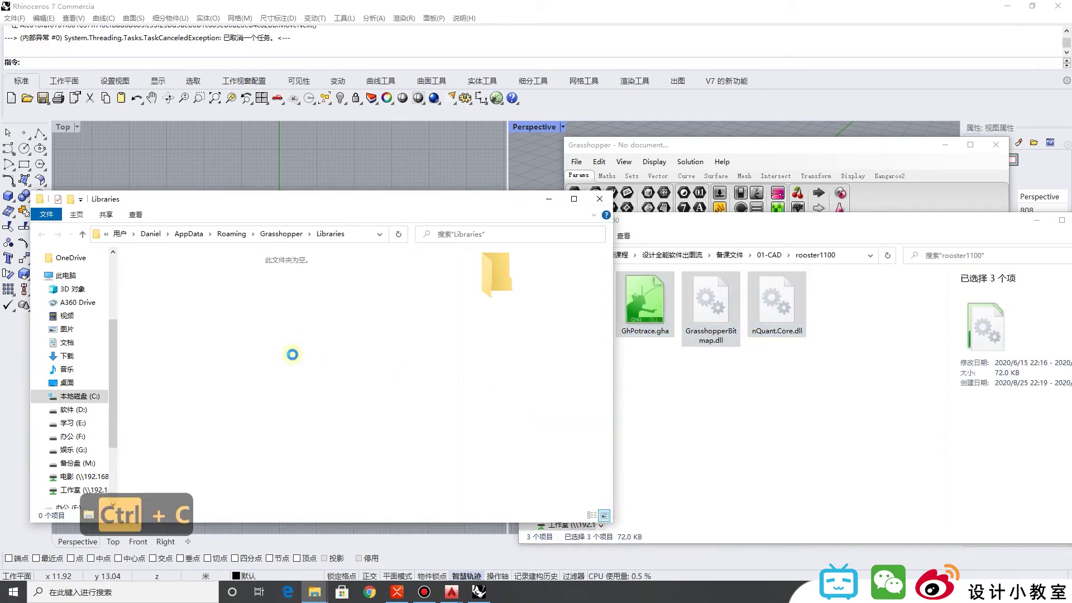
key(ctrl+v)
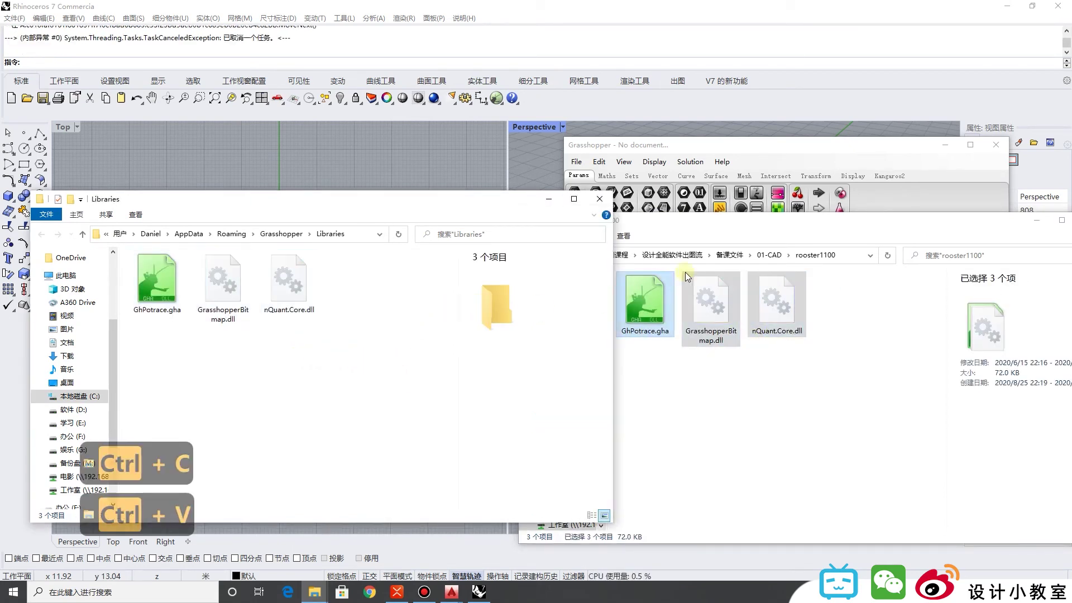
click(576, 161)
mouse_move(675, 363)
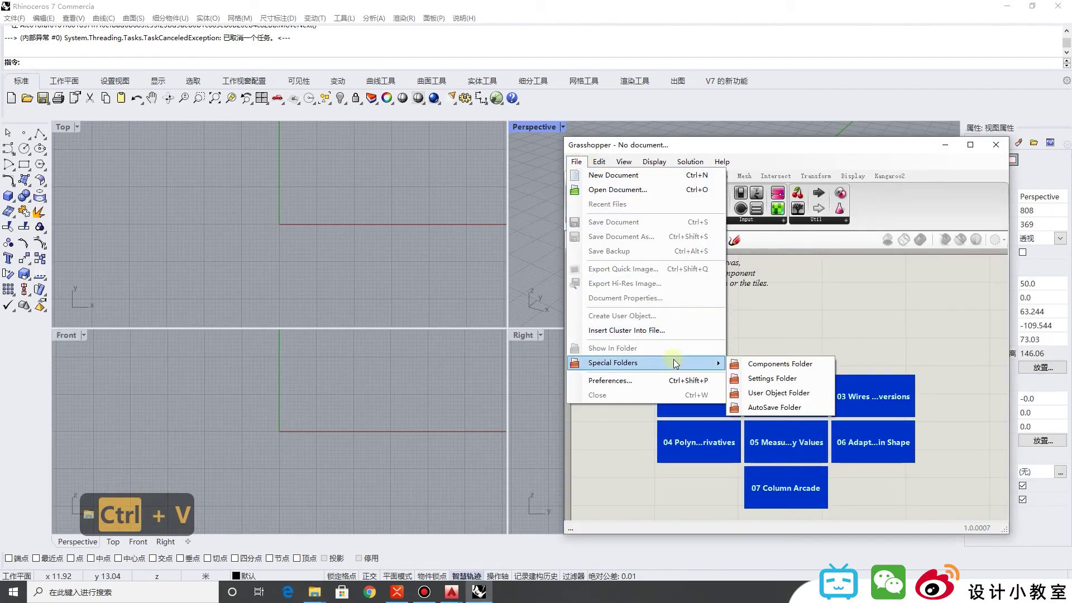
Step: Close and restart Rhino 7, then relaunch Grasshopper to load the rooster plugin
click(768, 328)
click(1000, 146)
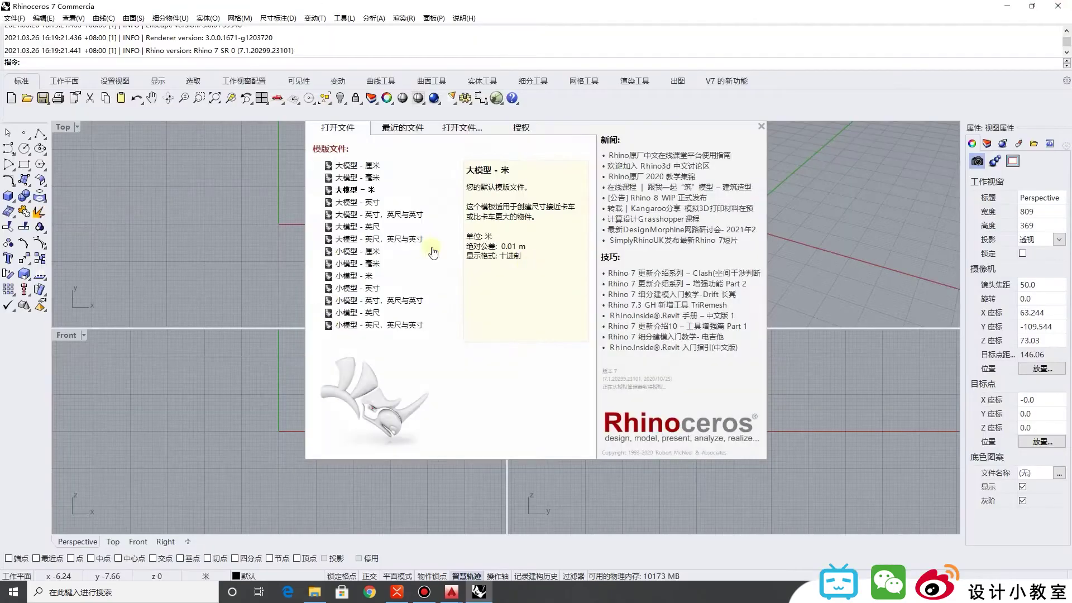
click(495, 100)
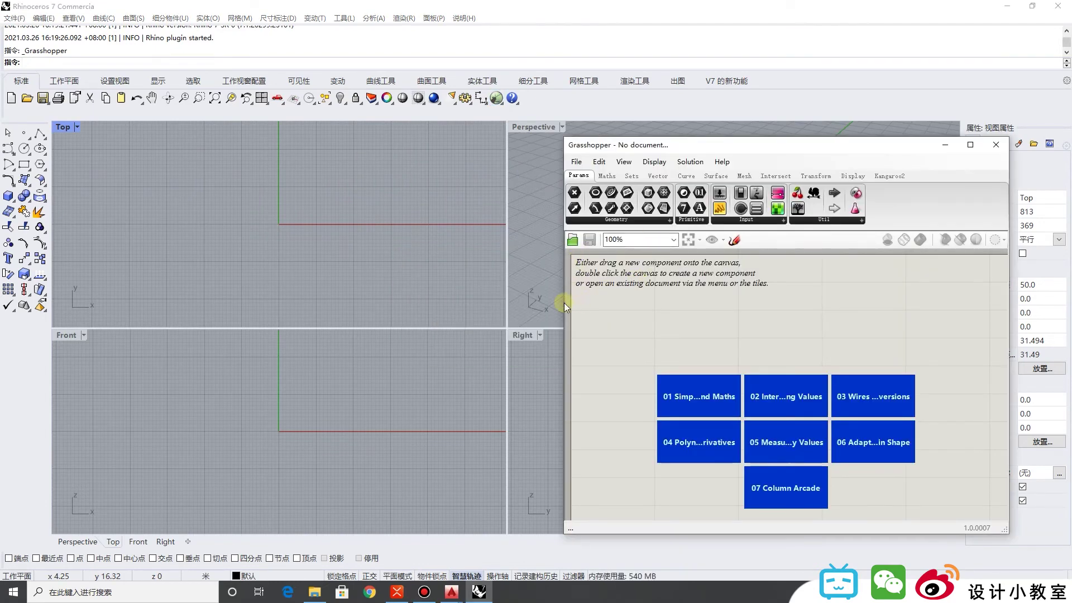
Step: Widen the Grasshopper window and place a Rooster component on the canvas
drag(564, 302, 414, 285)
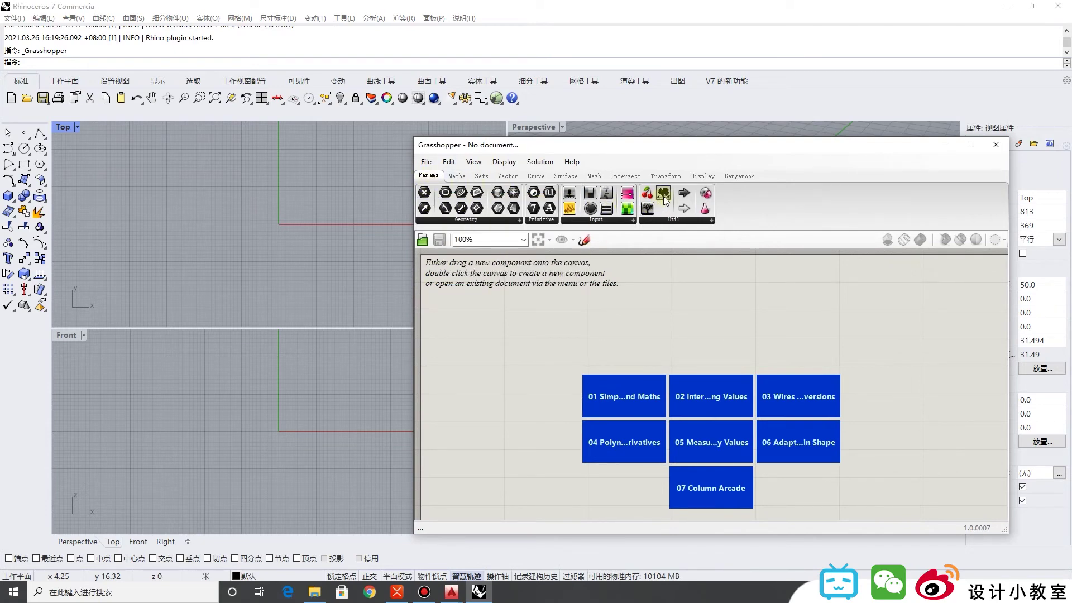
drag(663, 194, 721, 348)
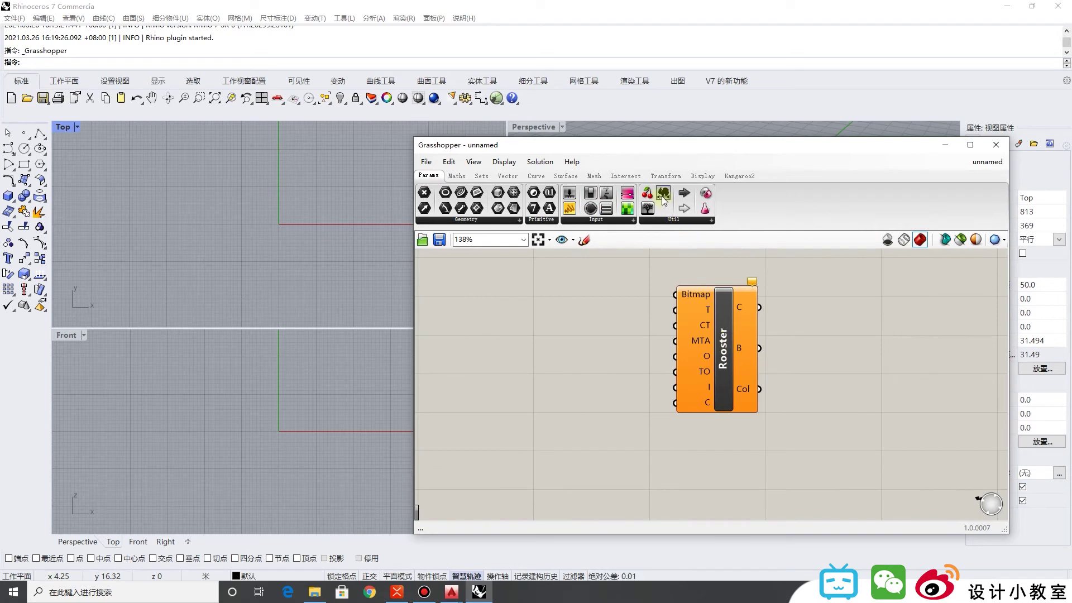
drag(726, 358, 729, 399)
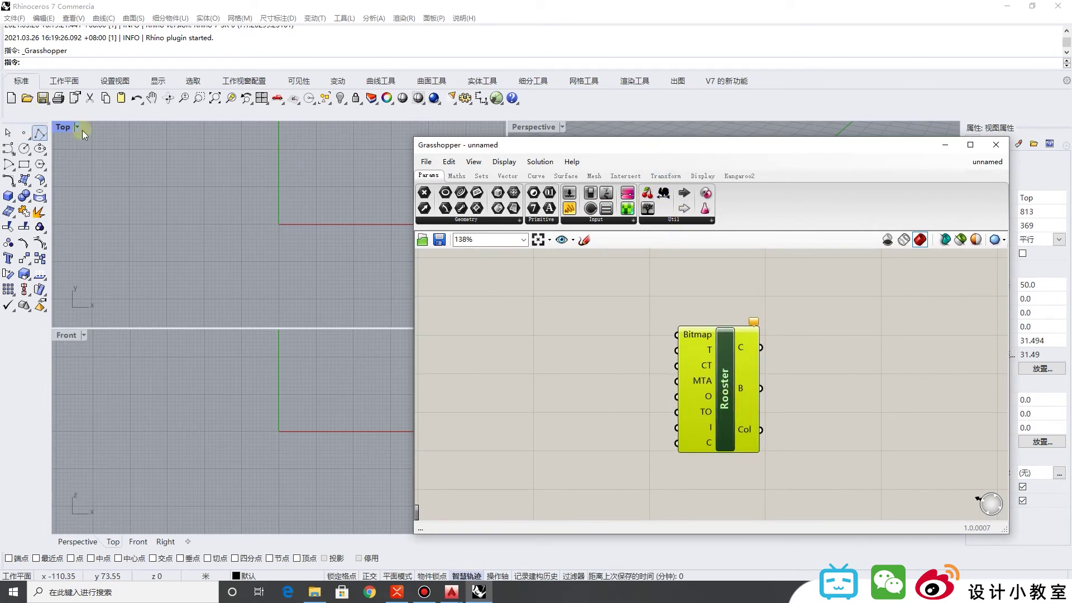
Step: Narrow Grasshopper to show the viewports, then choose Set one Bitmap on Rooster's Bitmap input
drag(415, 334, 556, 313)
drag(873, 340, 781, 333)
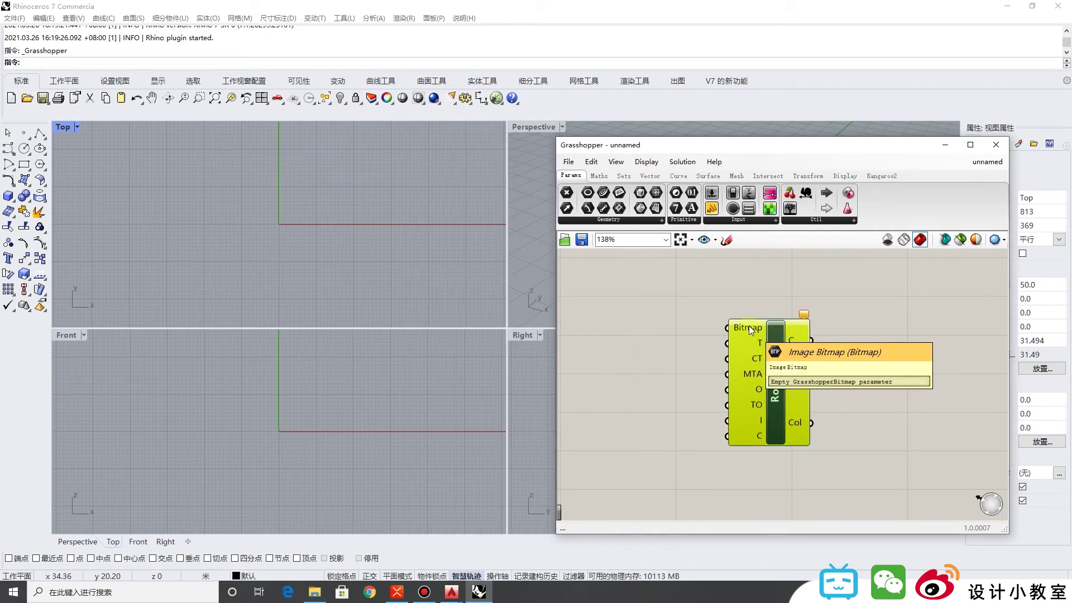
right_click(749, 326)
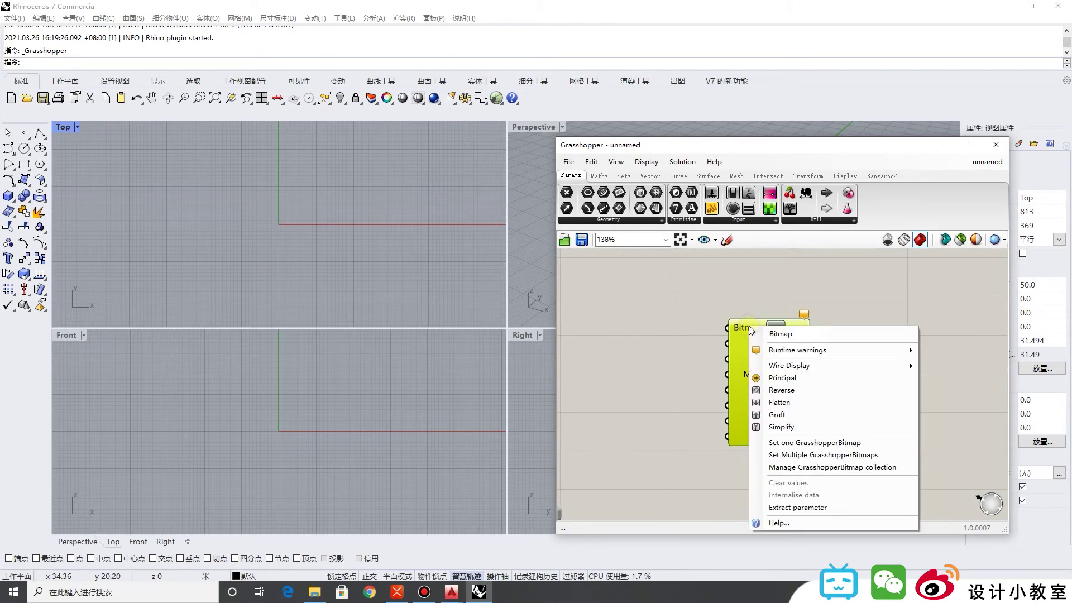
click(813, 444)
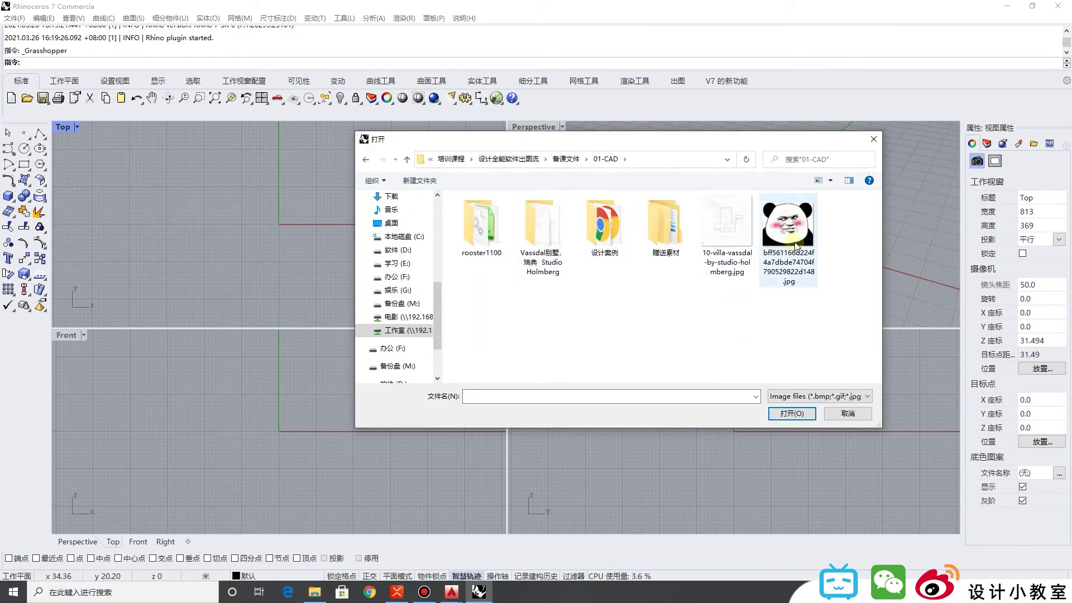
Step: Load the panda jpg into Rooster and zoom the Top view to show its traced outline
click(792, 219)
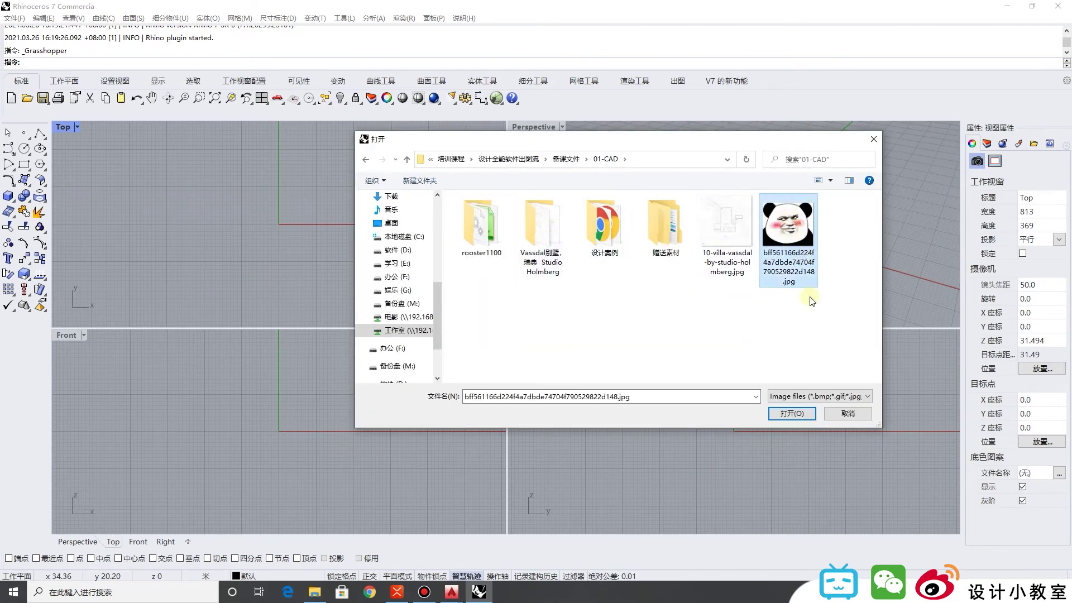
click(794, 413)
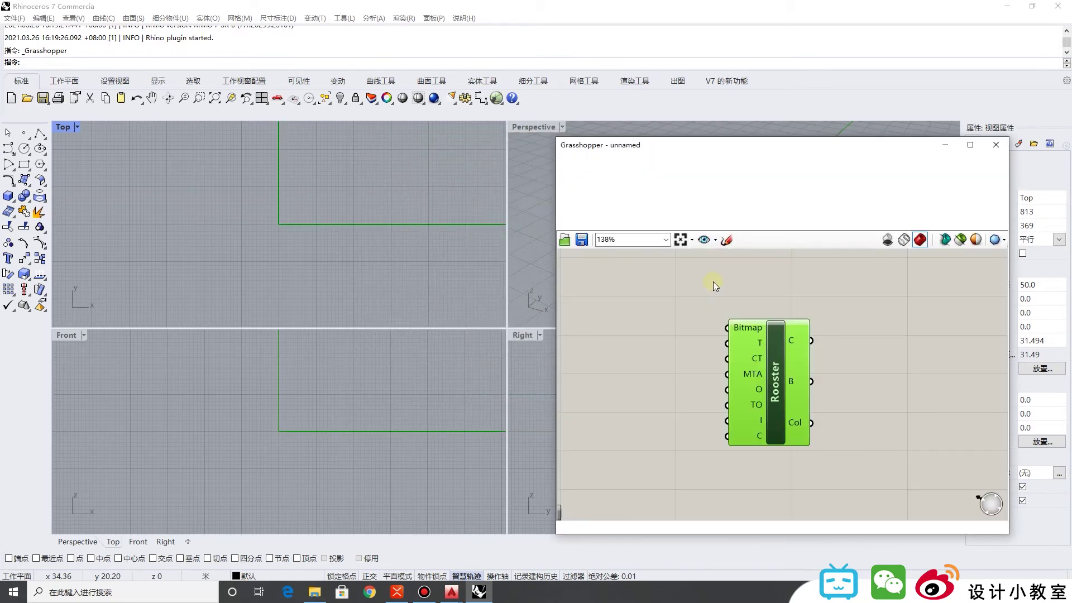
click(313, 240)
scroll(256, 296, down, 15)
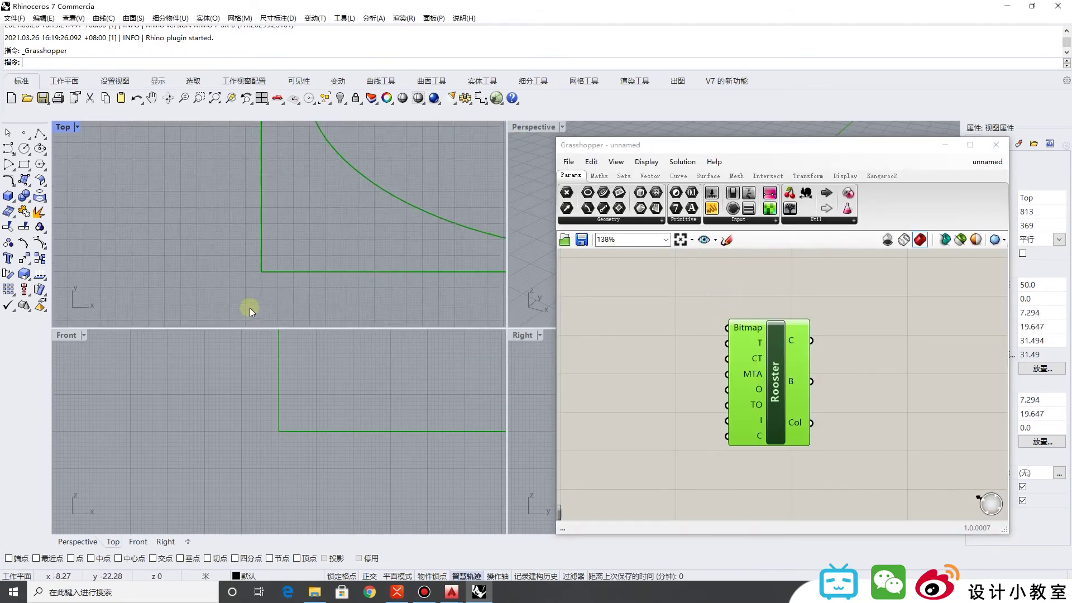
scroll(272, 296, down, 8)
scroll(307, 275, up, 4)
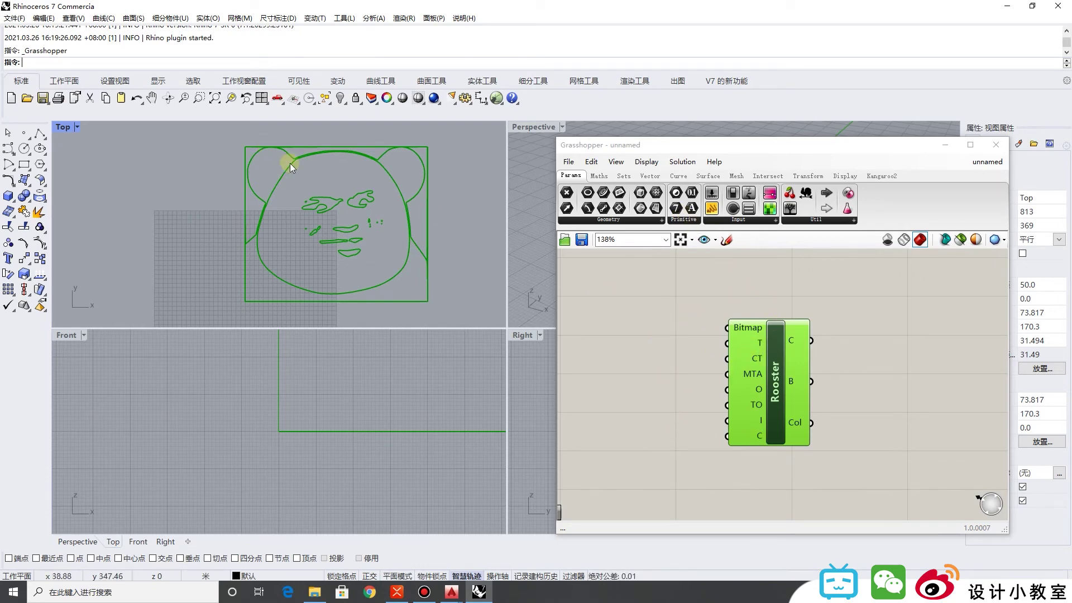
Step: Wire a new number slider into Rooster's C input and raise the Color Count to 5
double_click(628, 423)
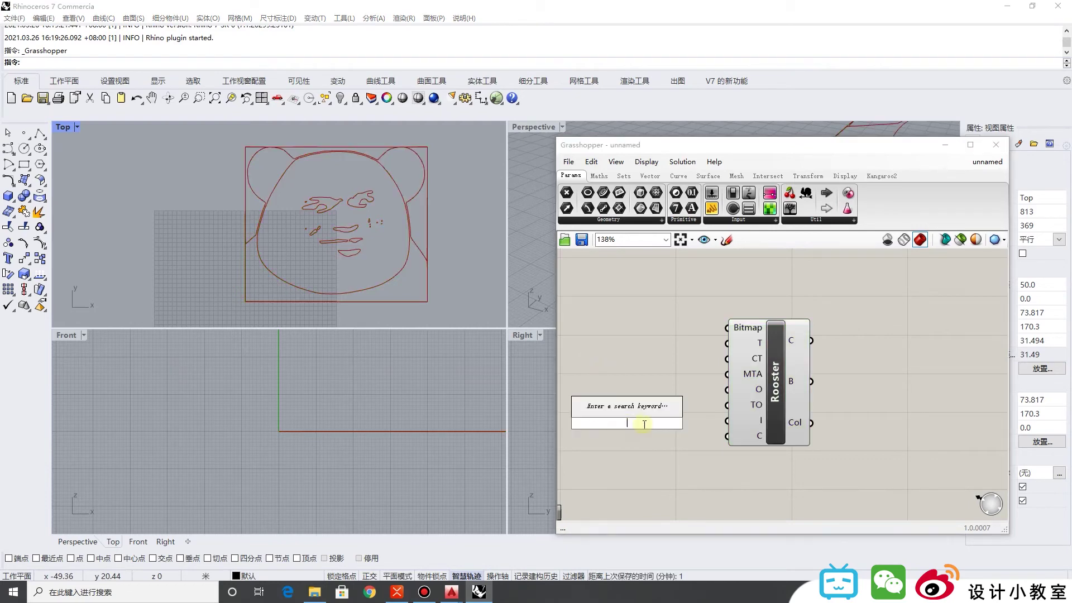
text(3)
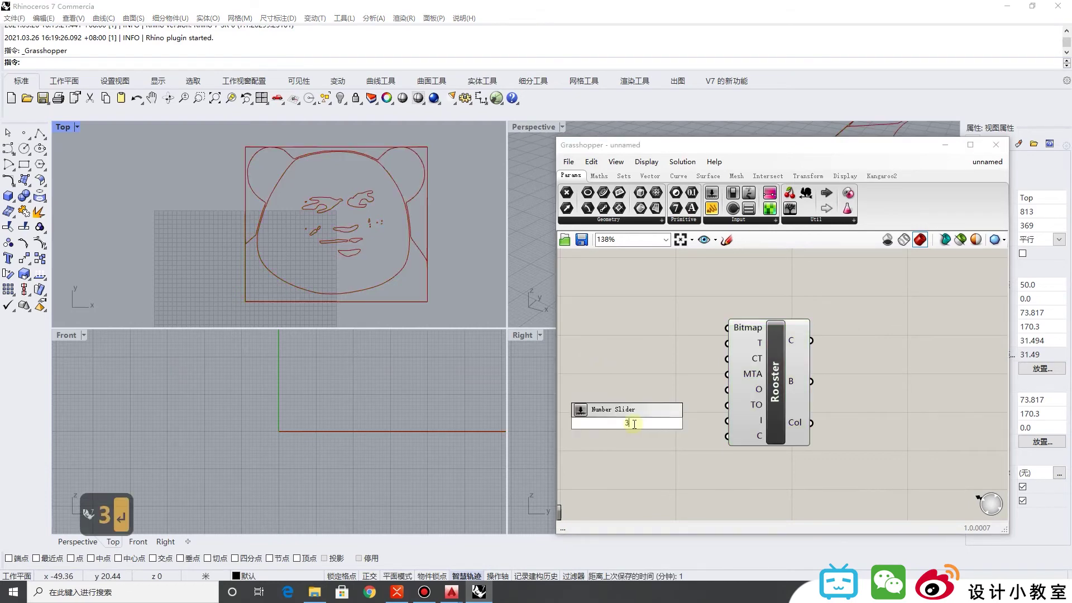
key(Return)
drag(692, 423, 727, 436)
drag(761, 385, 799, 373)
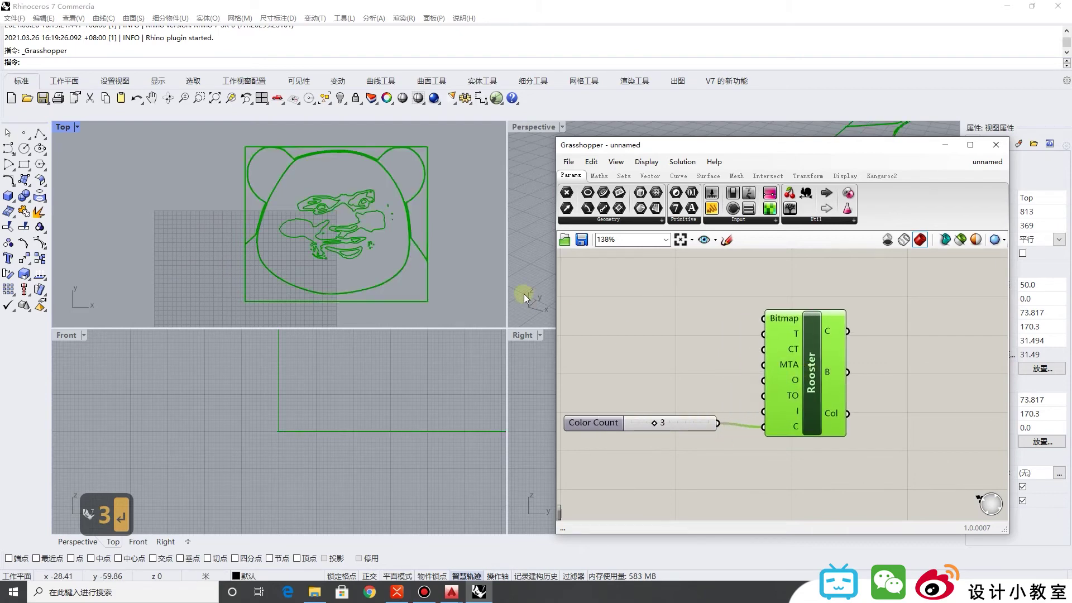
click(453, 250)
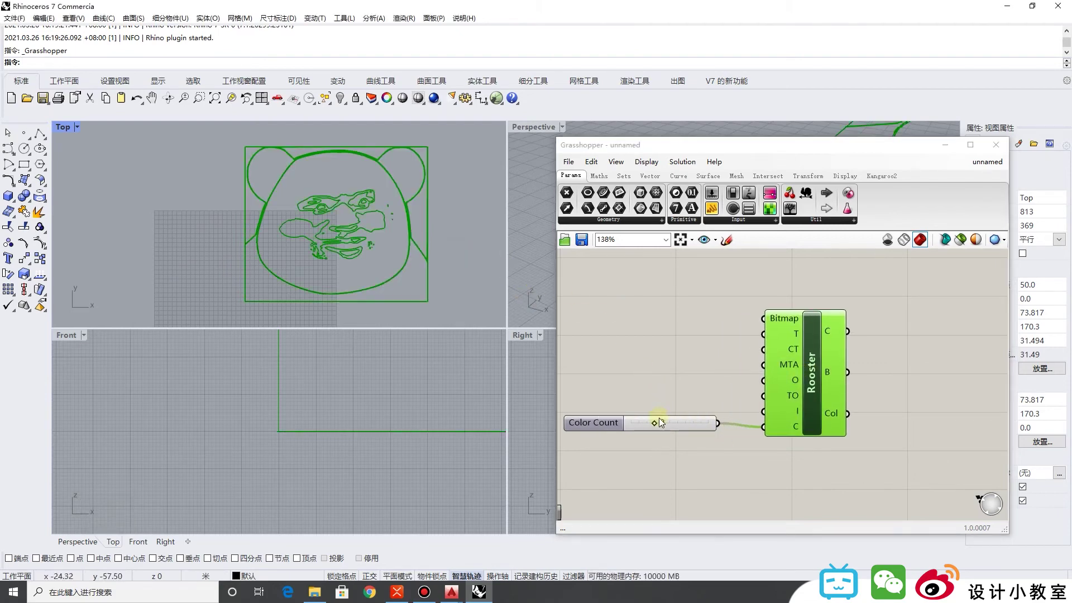
drag(656, 422, 669, 423)
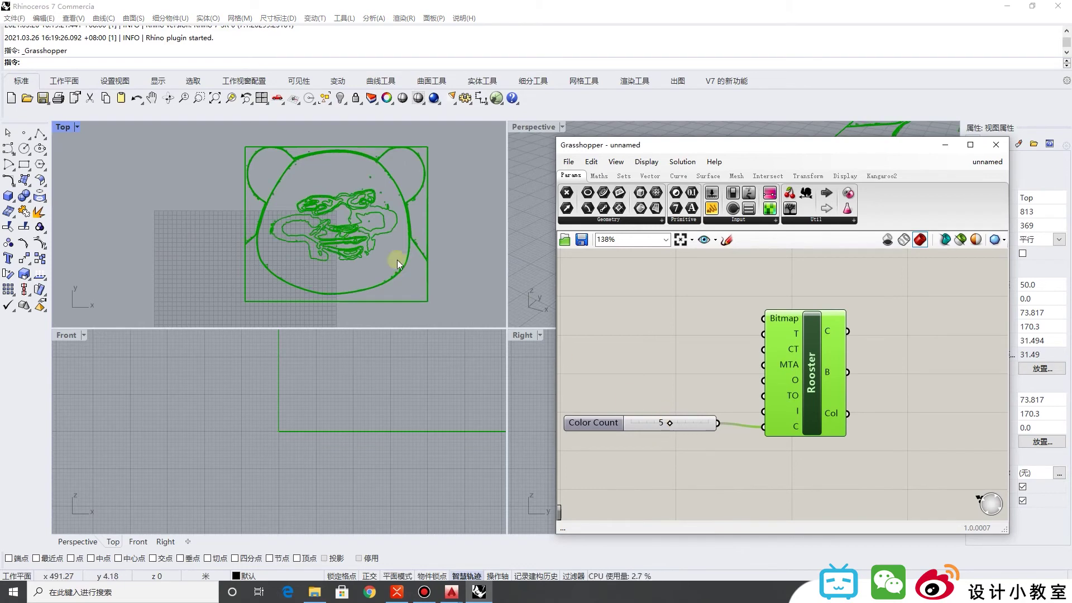
Step: Maximize the Top viewport to inspect the detailed trace, then bring up the 01-CAD folder
click(356, 225)
scroll(371, 227, up, 5)
scroll(337, 269, down, 5)
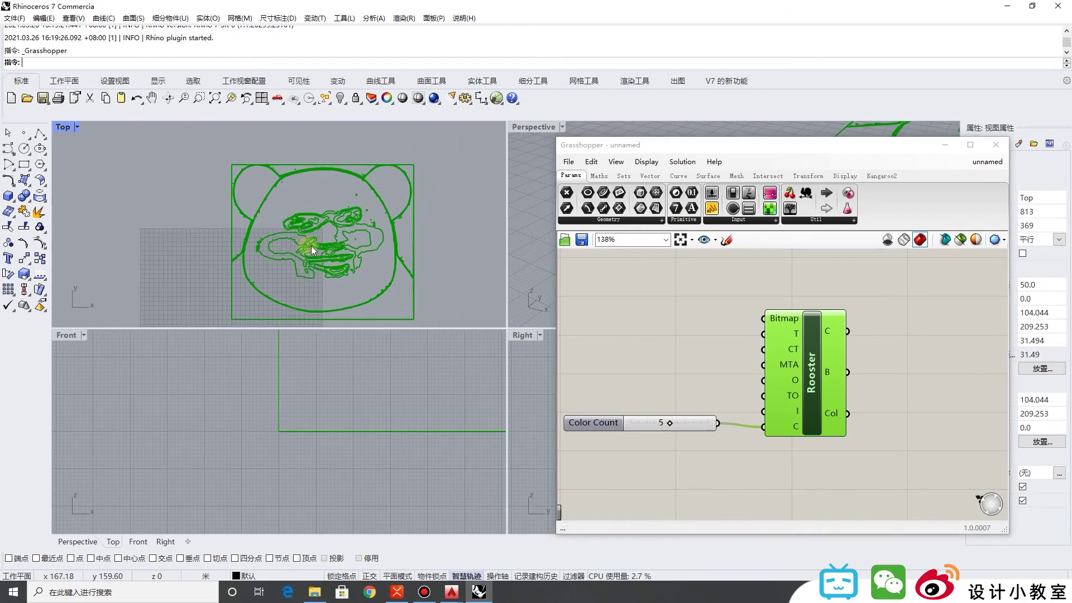
double_click(62, 127)
scroll(397, 329, down, 3)
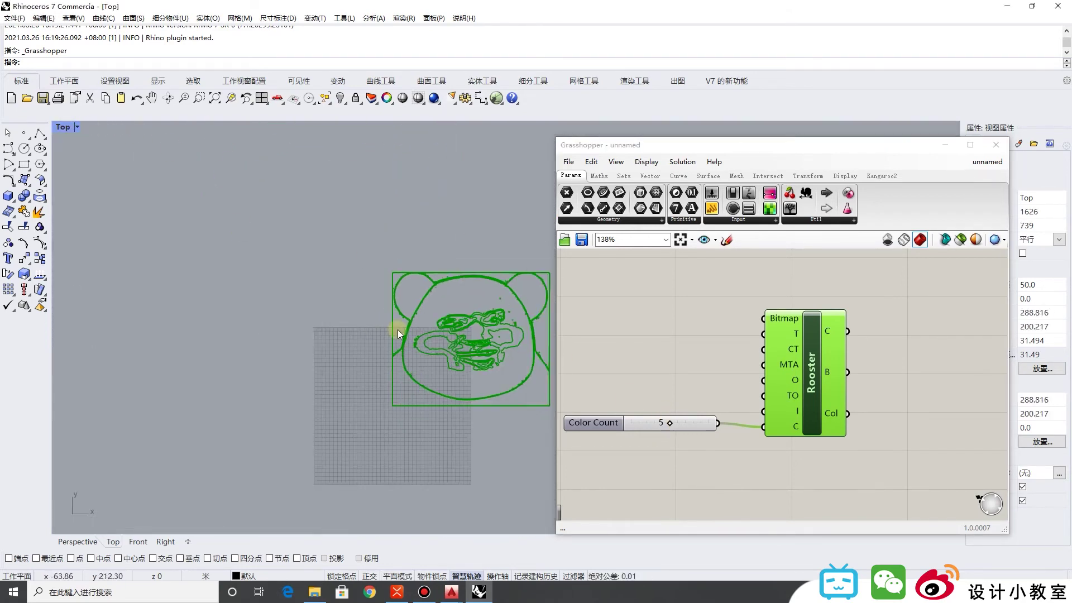
scroll(397, 329, up, 6)
scroll(354, 321, down, 2)
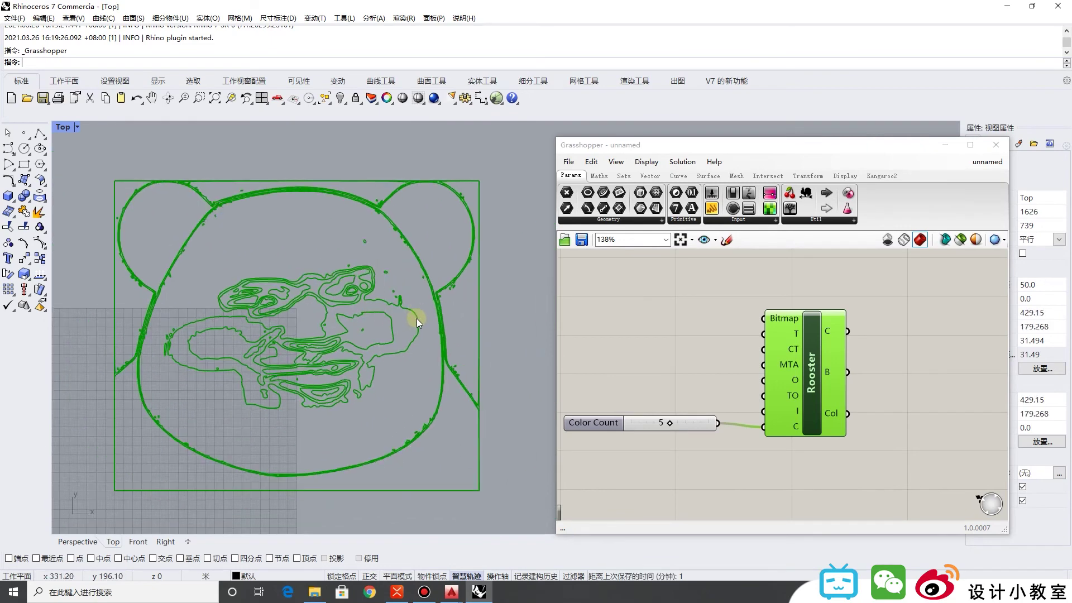
click(315, 592)
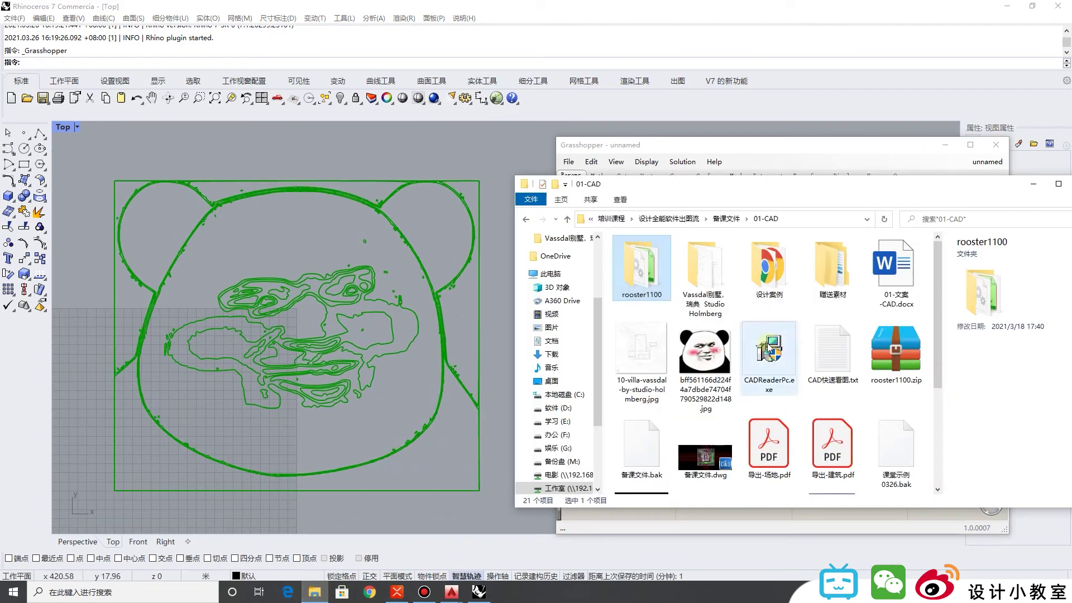
Step: Open the panda jpg in 2345看图王 and place its window beside the traced curves
click(719, 347)
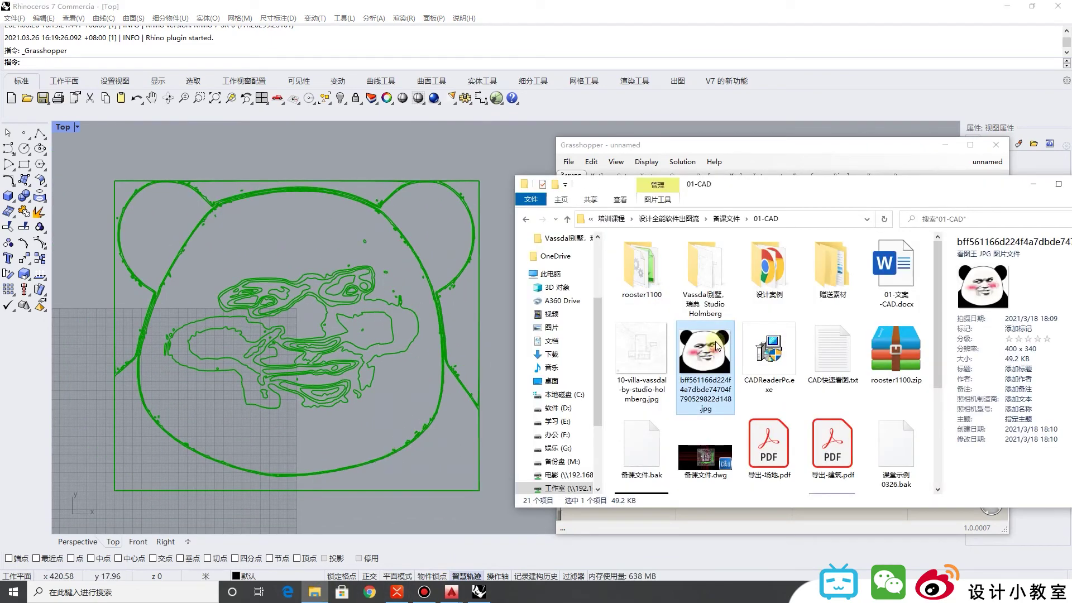
double_click(717, 346)
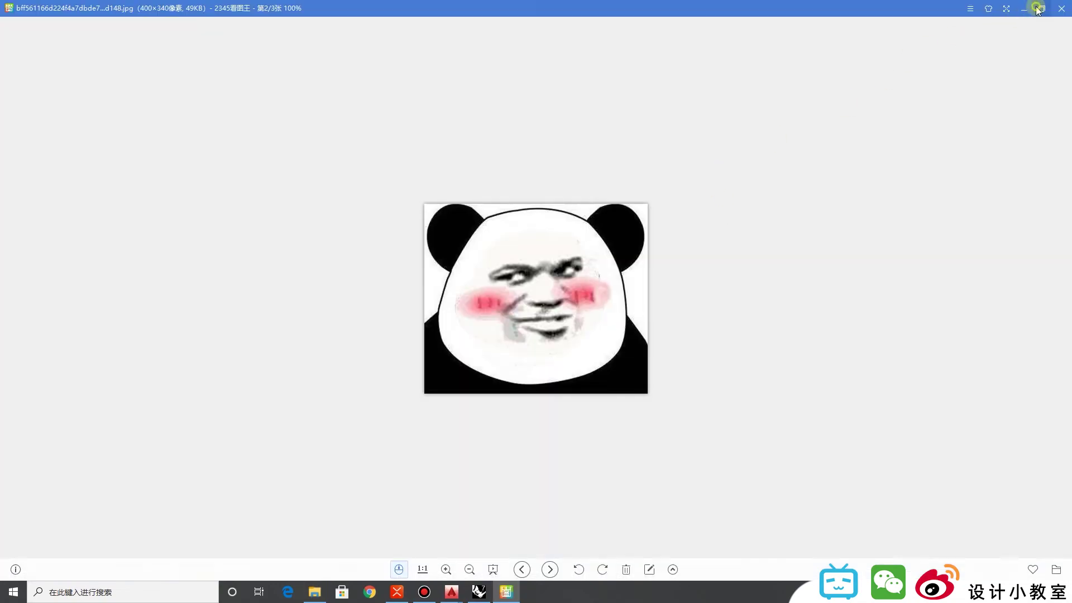
click(1038, 9)
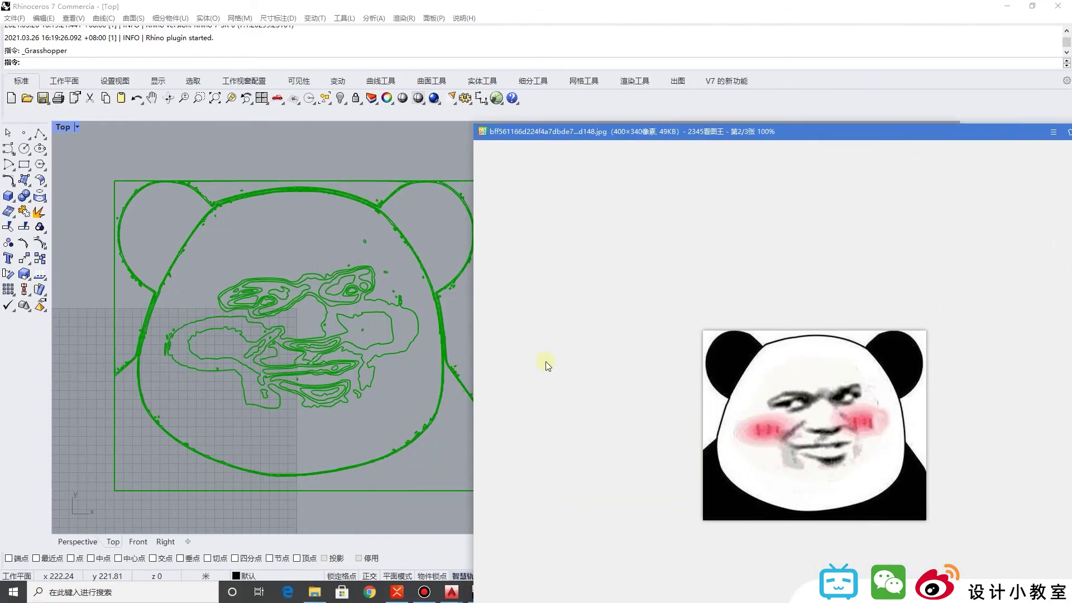
drag(473, 373, 692, 318)
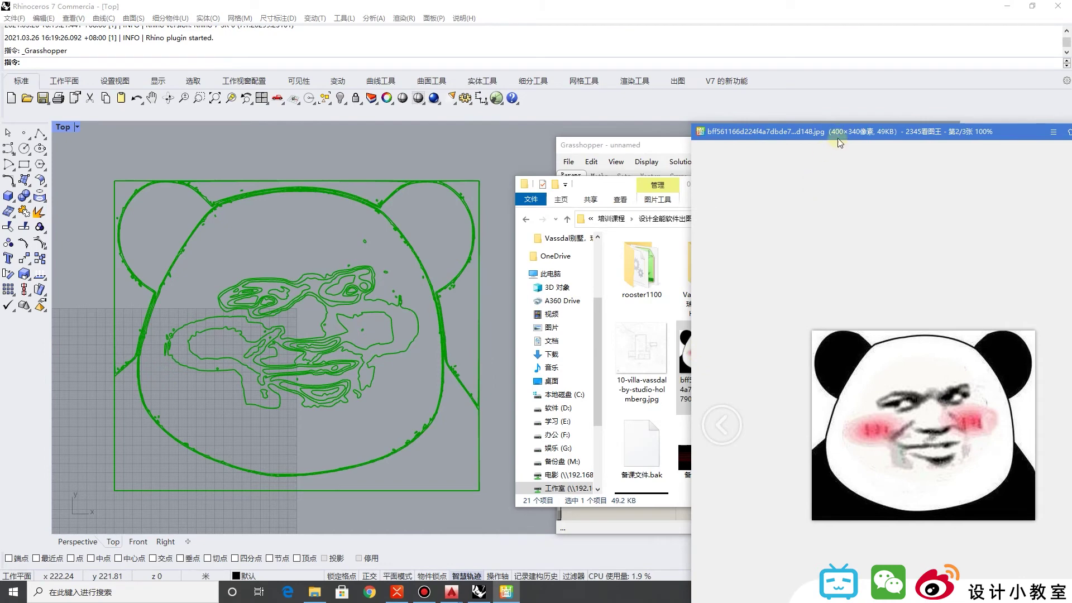
drag(837, 140, 665, 93)
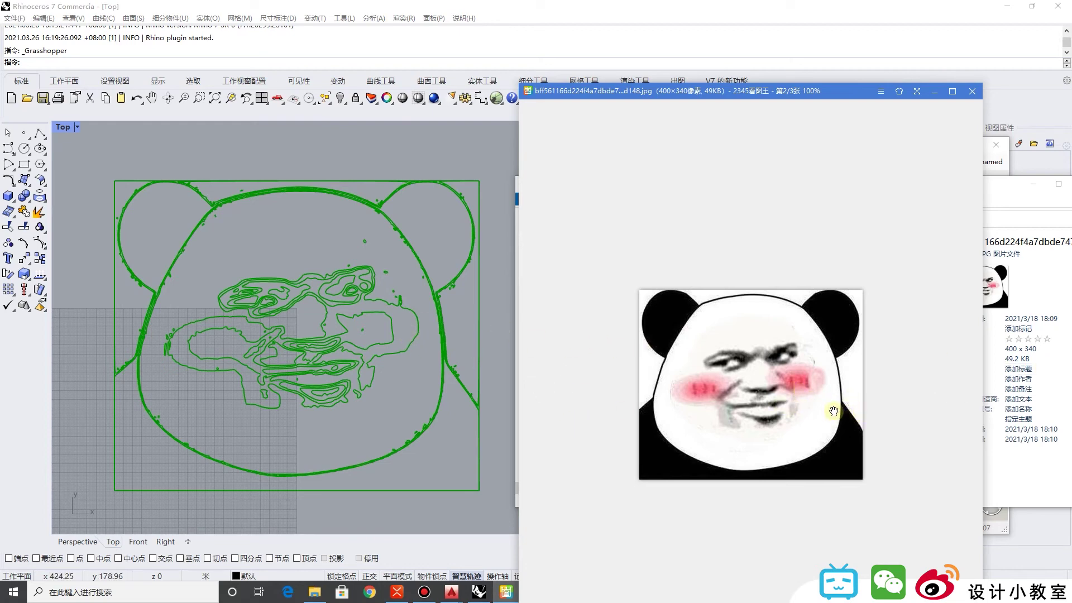
Step: Zoom in on the panda photo, then minimize the viewer and the 01-CAD folder
key(ctrl+equal)
key(equal)
key(ctrl+equal)
key(ctrl+equal)
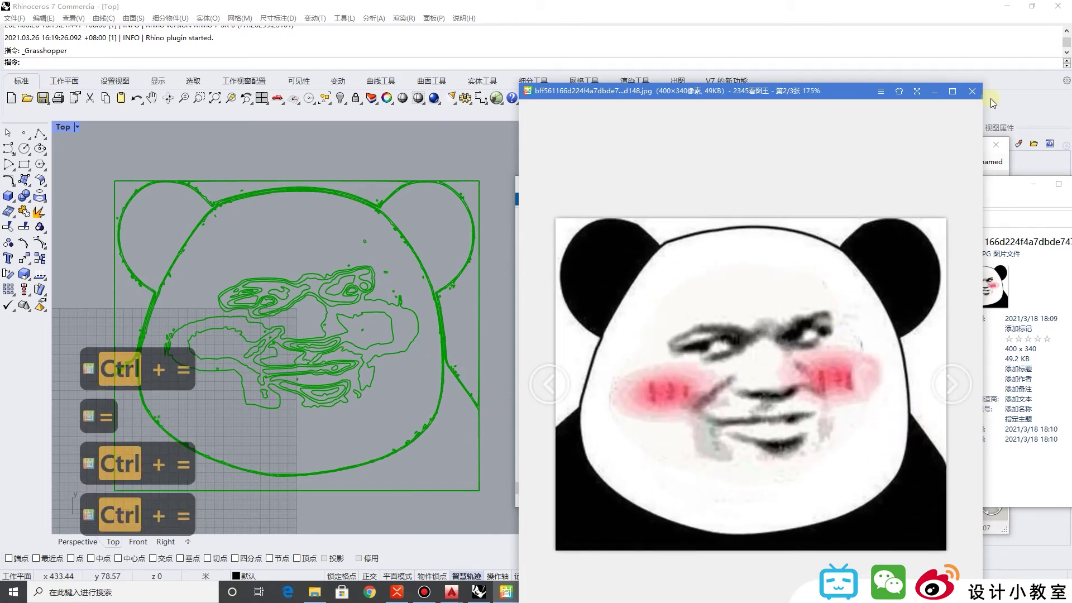
click(937, 92)
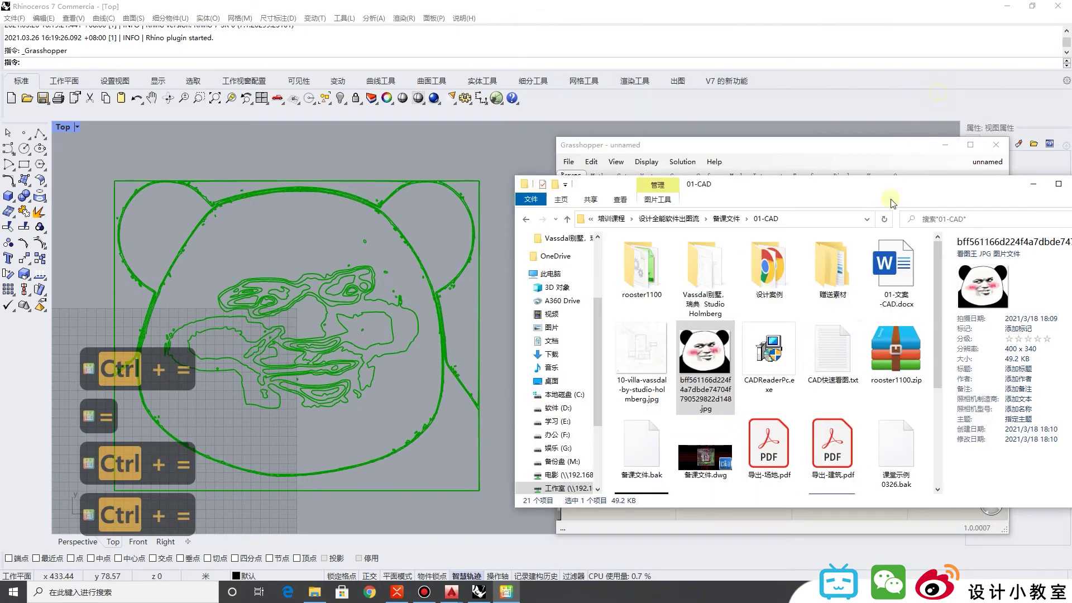
click(1033, 183)
Step: Lower the Color Count to 3, then settle it at 4 while tidying the slider and Rooster
drag(673, 424, 625, 407)
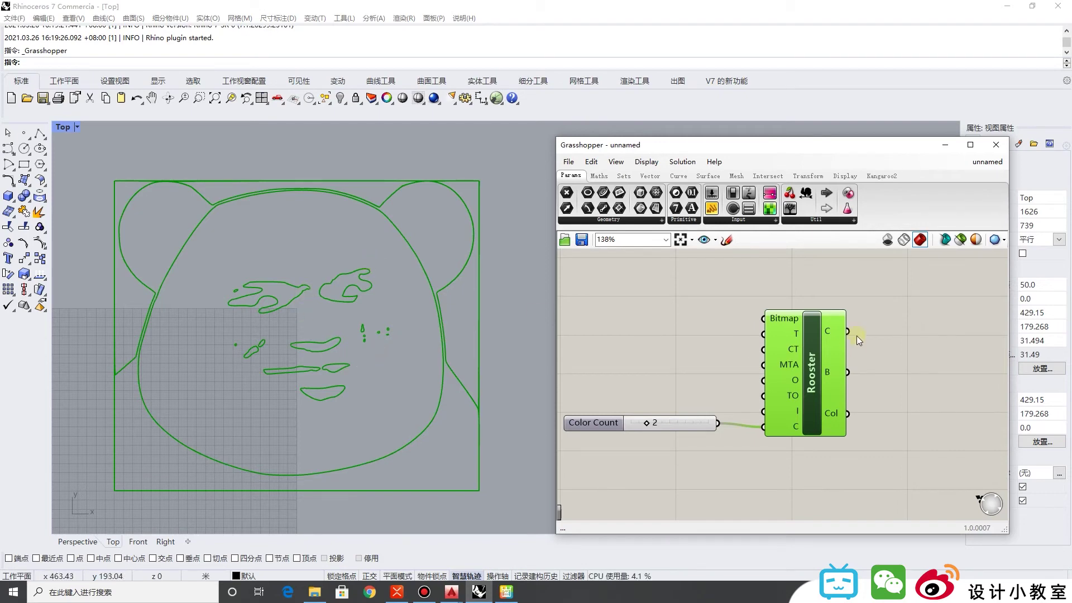
drag(692, 418, 702, 427)
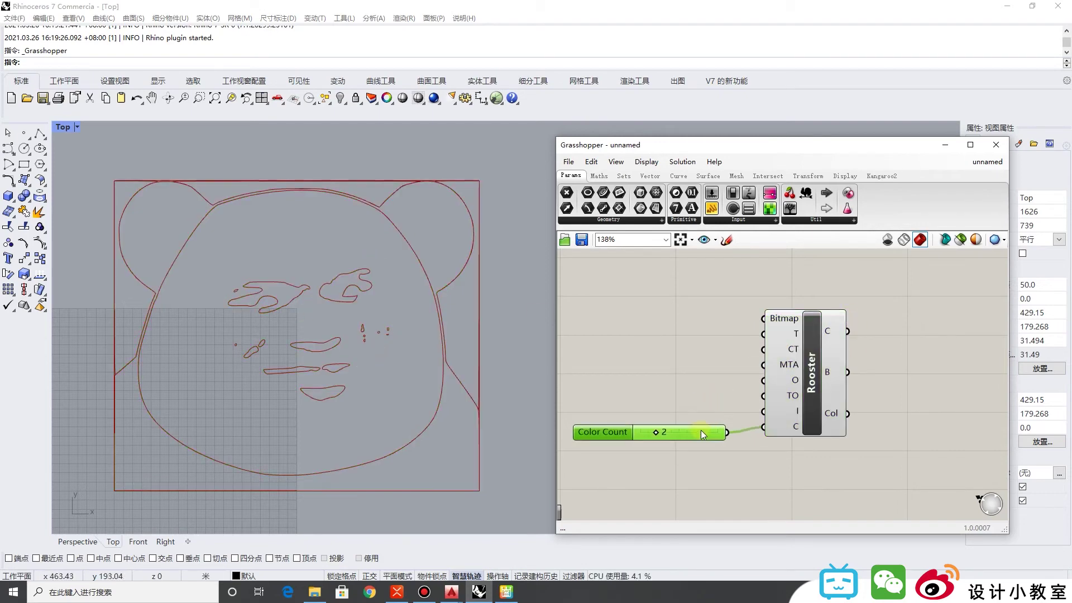
drag(809, 397, 832, 397)
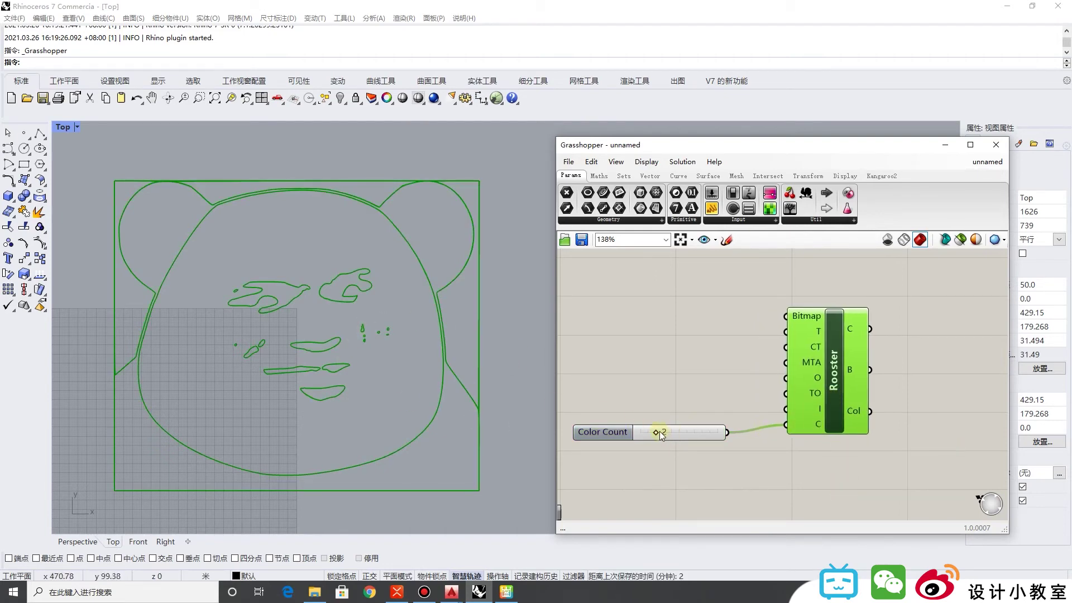
drag(669, 433, 685, 433)
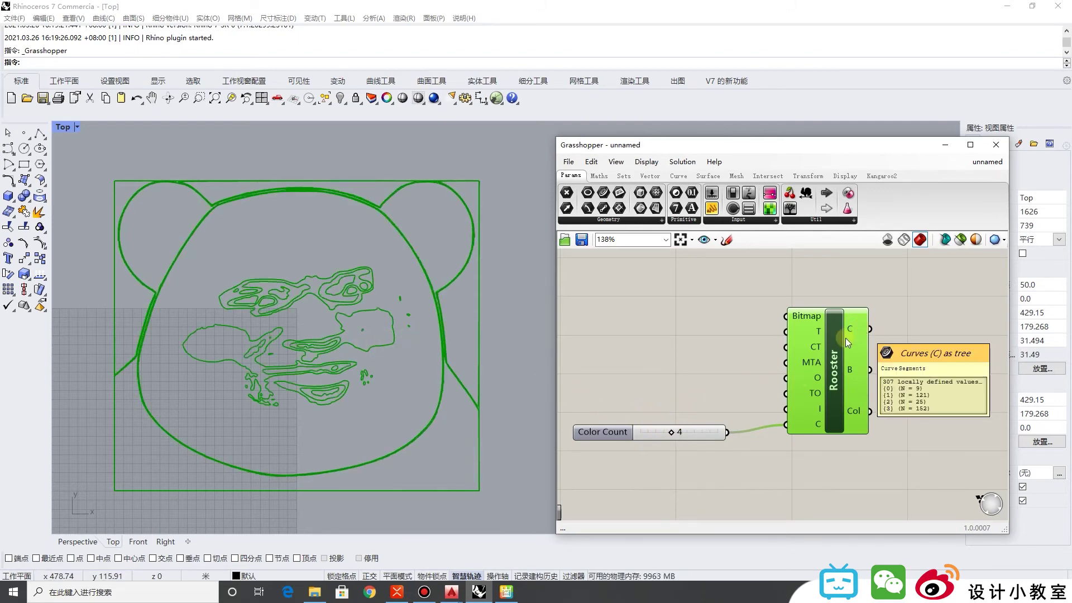
drag(825, 385, 804, 386)
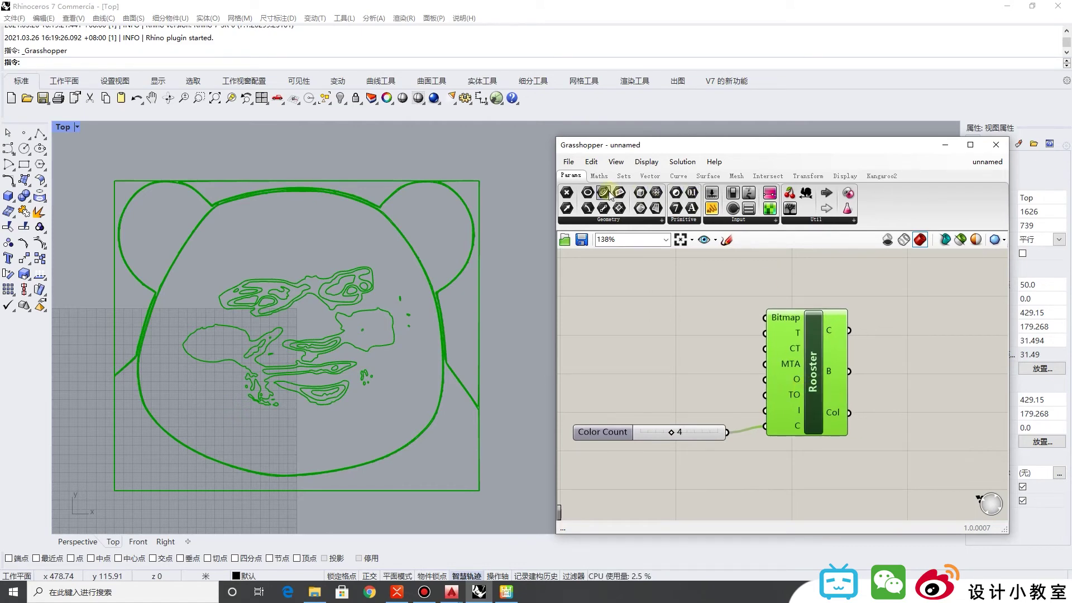
Step: Pass Rooster's curves through a Crv parameter into a Boundary Surfaces component
drag(849, 331, 916, 334)
scroll(712, 360, down, 2)
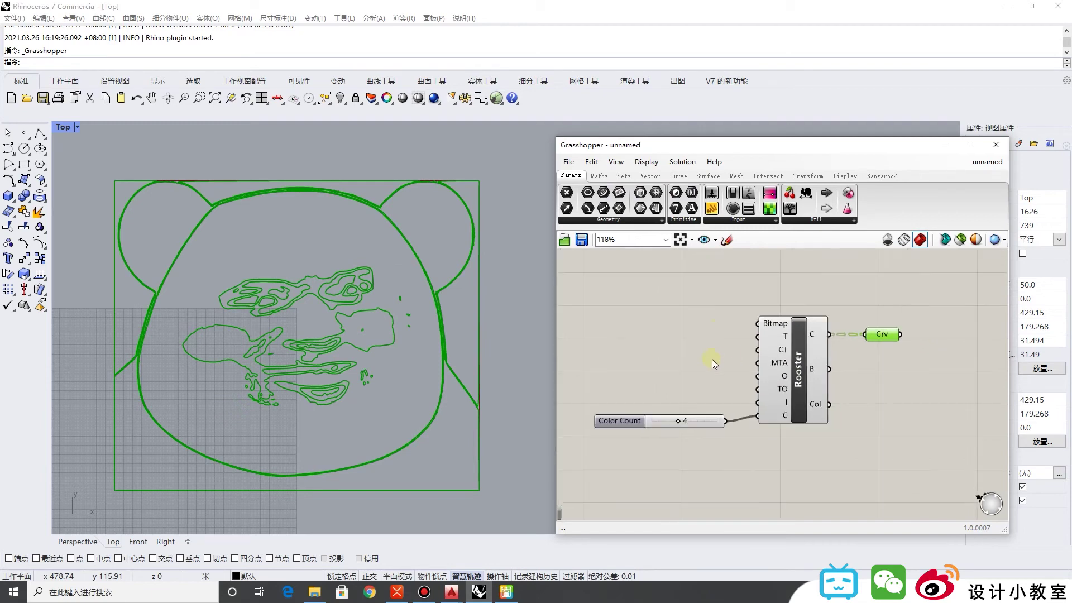
scroll(829, 357, up, 2)
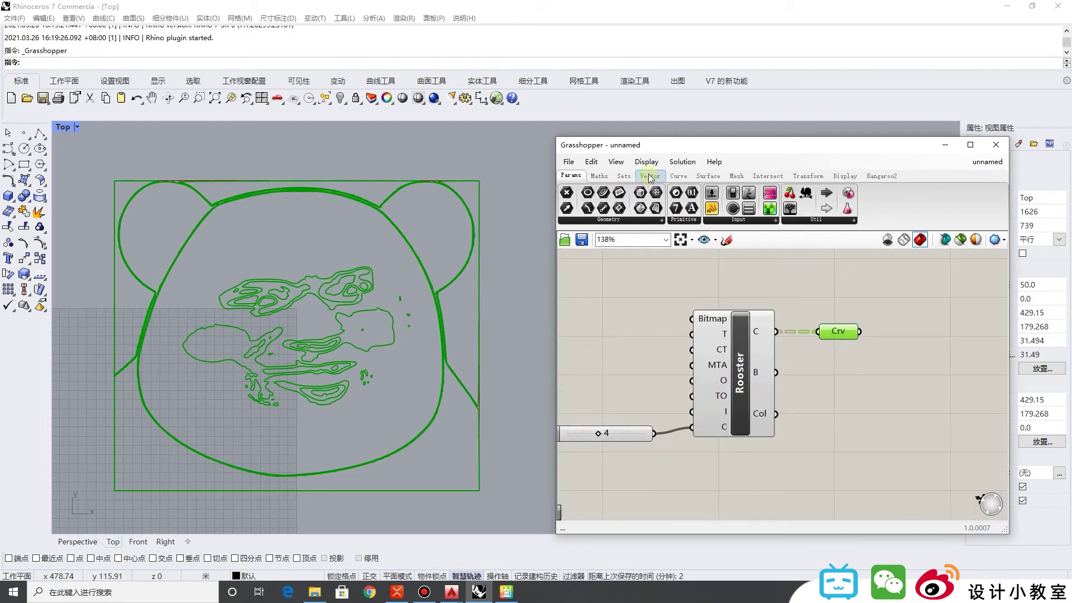
click(701, 177)
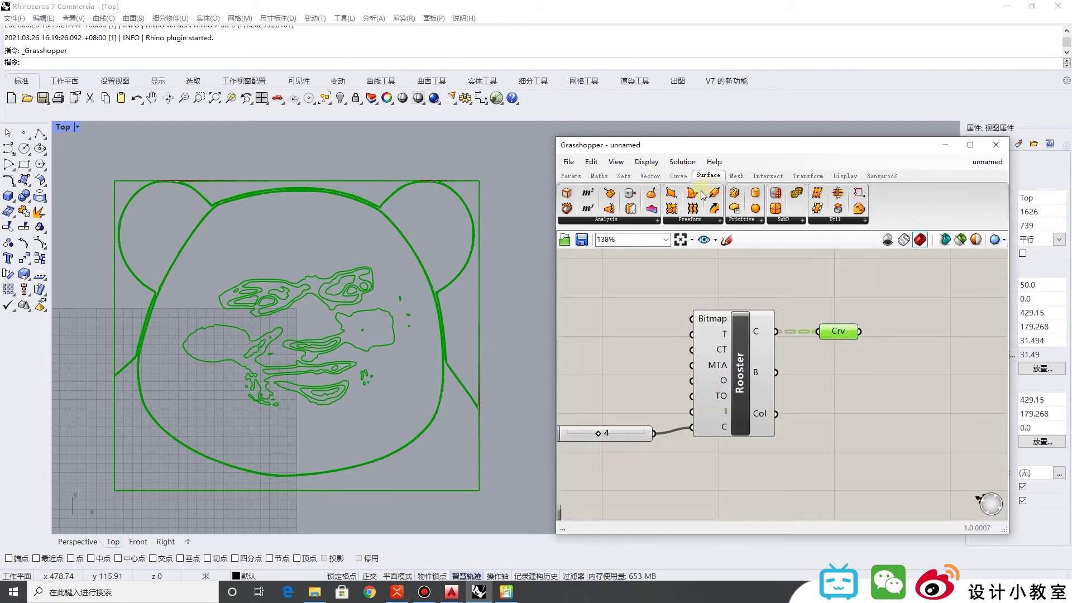
drag(692, 195, 912, 345)
scroll(742, 363, down, 1)
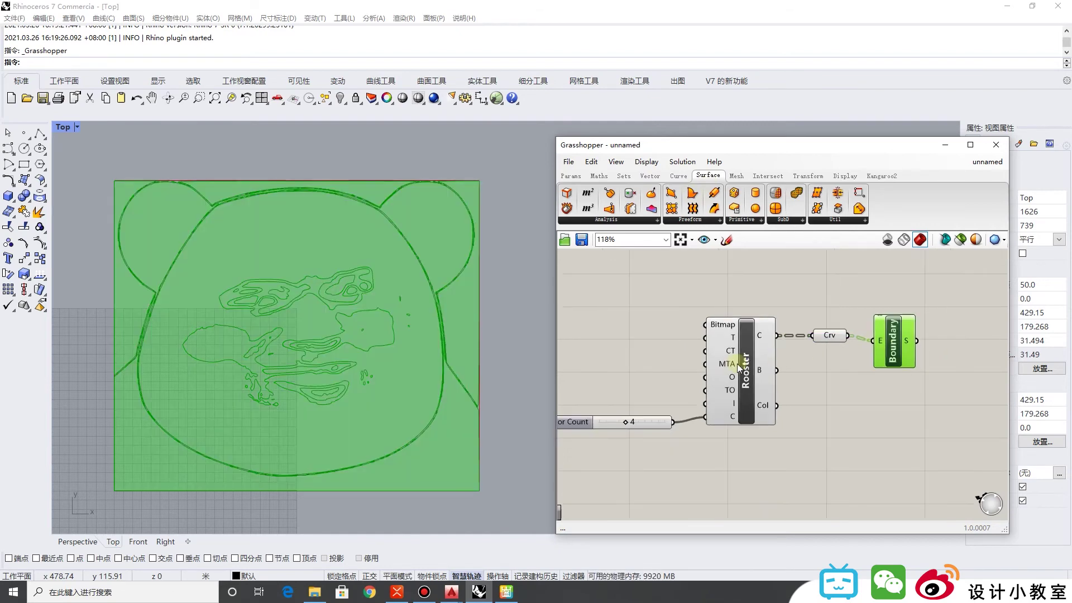
right_drag(737, 363, 672, 373)
Step: Add a Custom Preview by searching 'prev' and feed it the Boundary surfaces
double_click(874, 408)
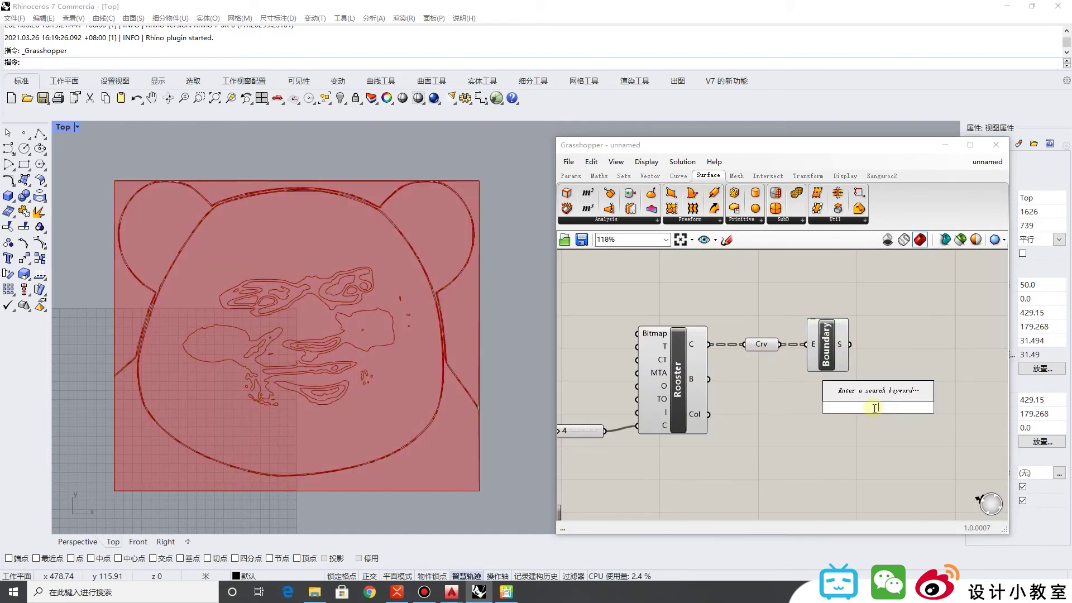
text(pr)
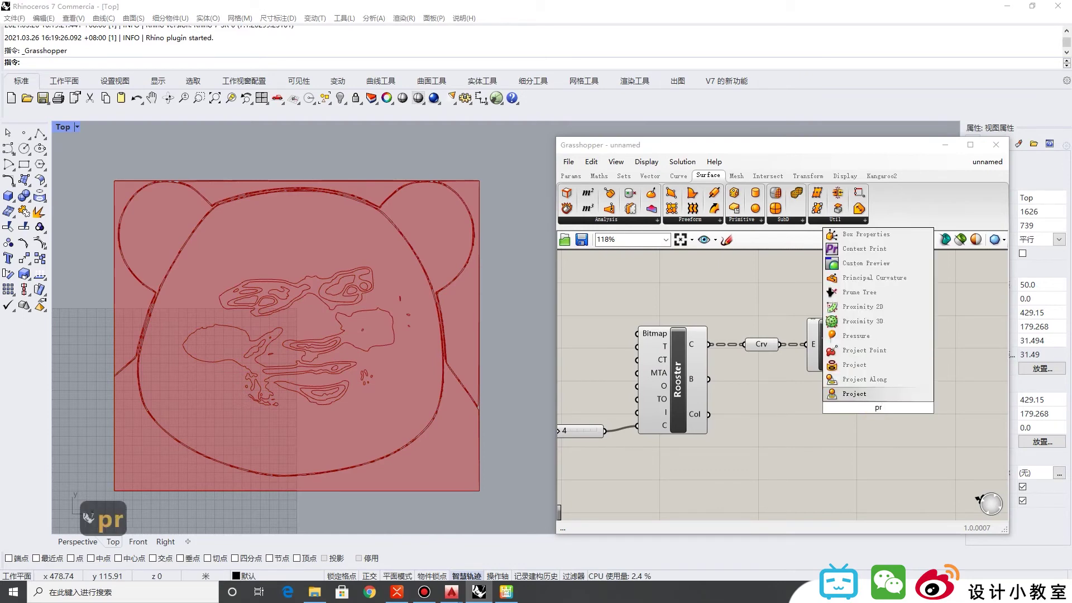
text(ev)
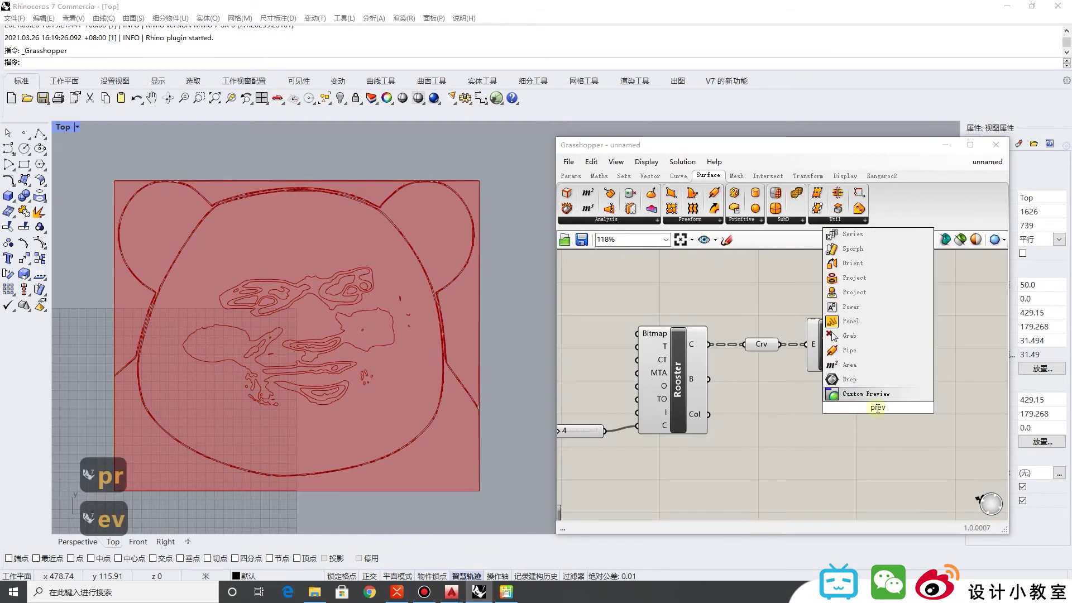
key(Return)
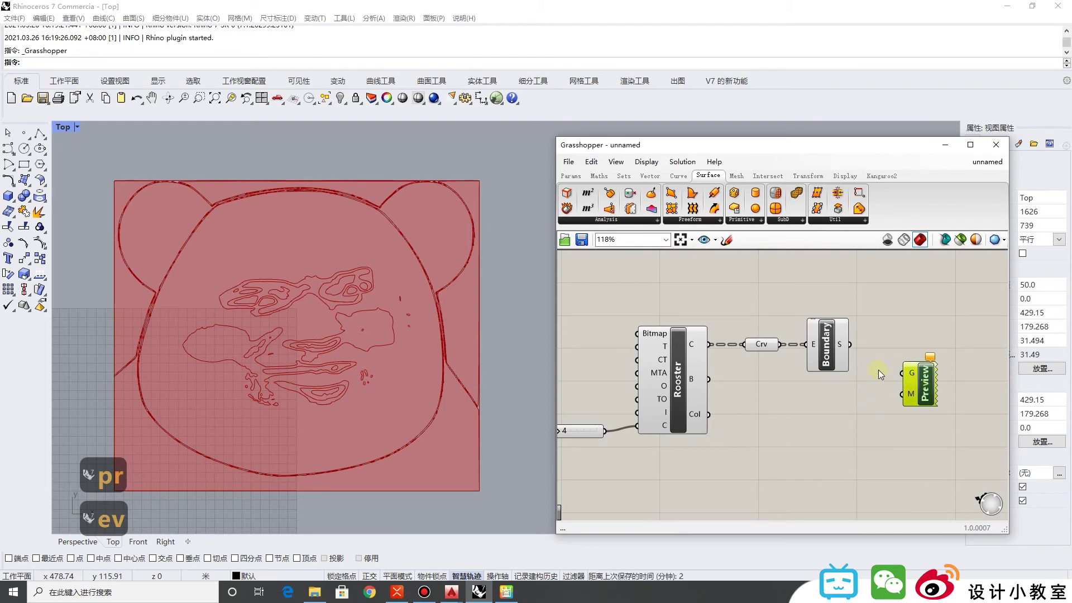
drag(849, 344, 912, 383)
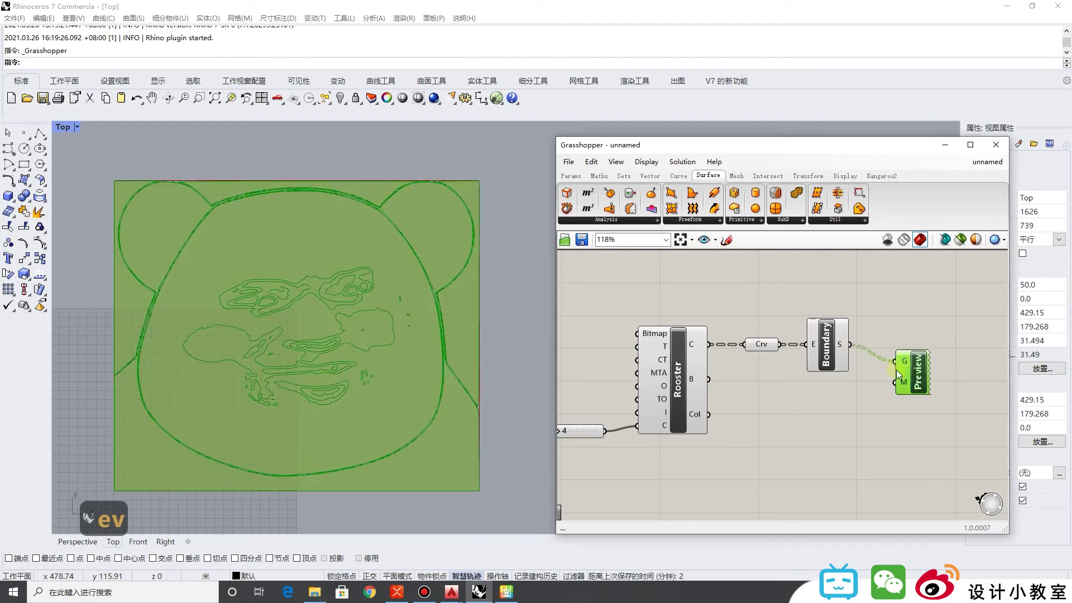
Step: Feed Rooster's sampled colours into the Custom Preview material to colour the panda
click(695, 414)
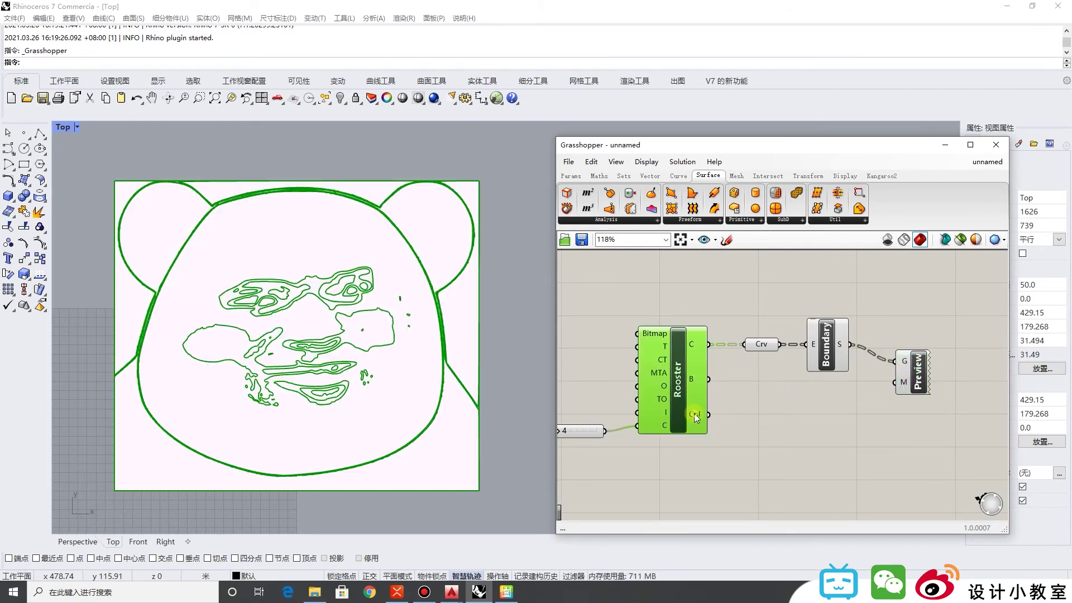
drag(708, 414, 896, 382)
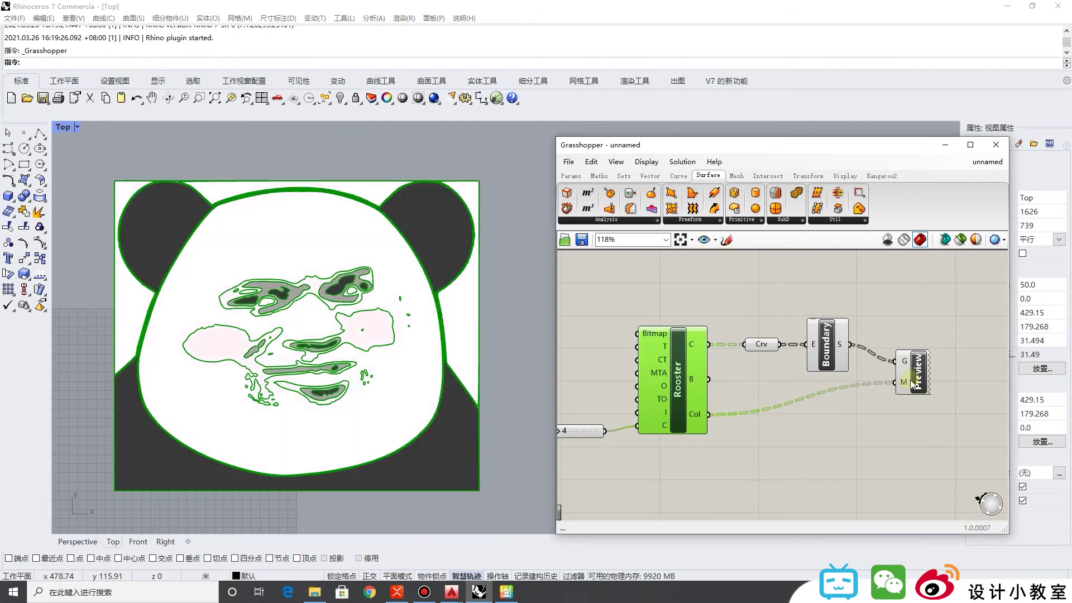
click(792, 465)
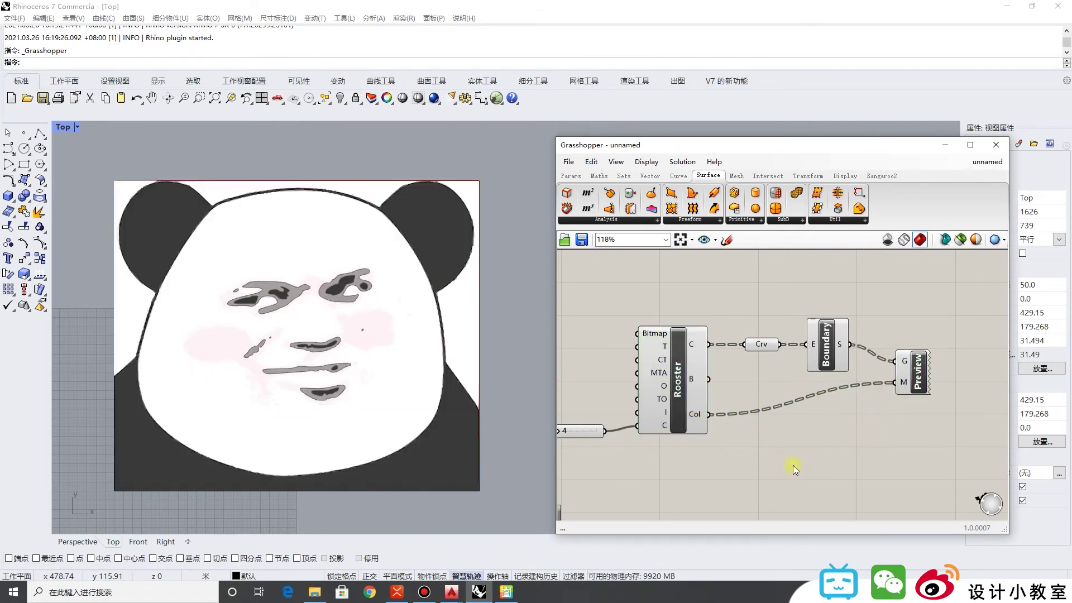
scroll(603, 341, down, 2)
scroll(612, 407, up, 4)
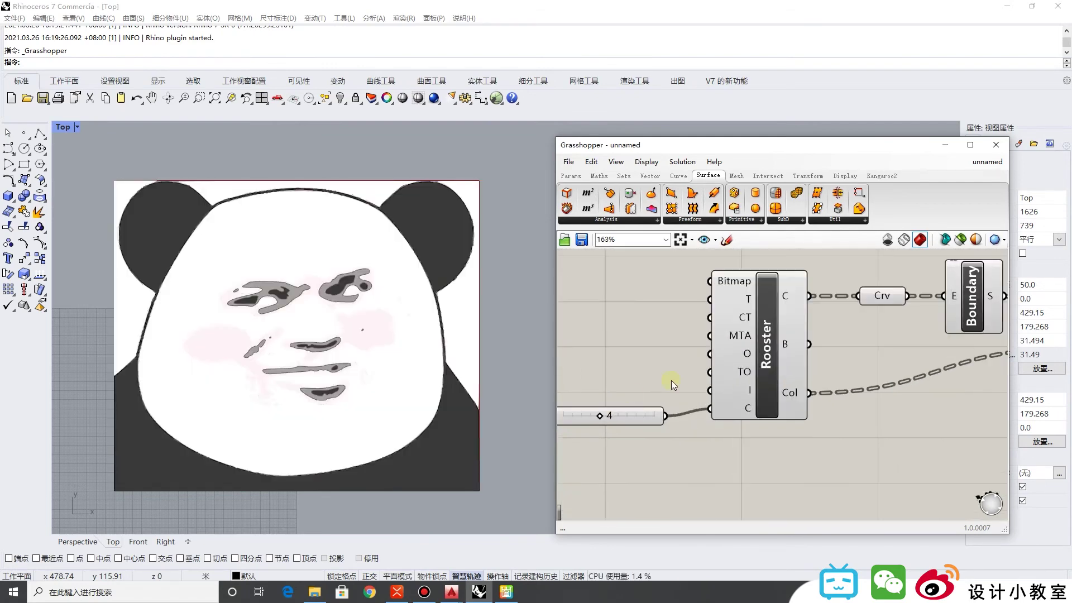
Step: Lower the Color Count from 4 to 3 and bring the original panda photo forward
right_drag(671, 380, 725, 359)
scroll(647, 399, up, 1)
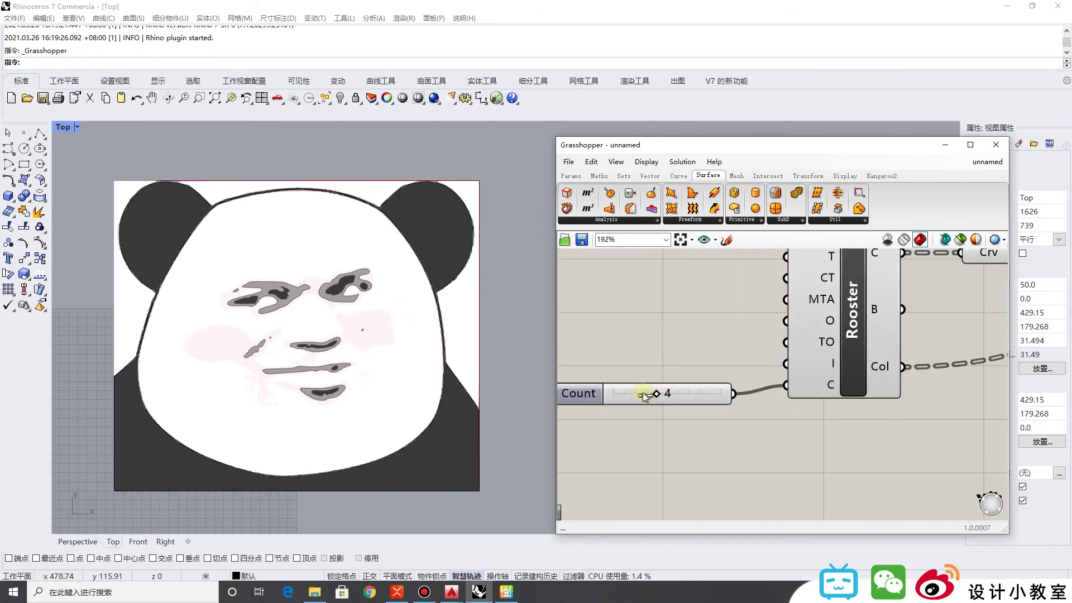
drag(642, 393, 636, 393)
scroll(377, 341, down, 3)
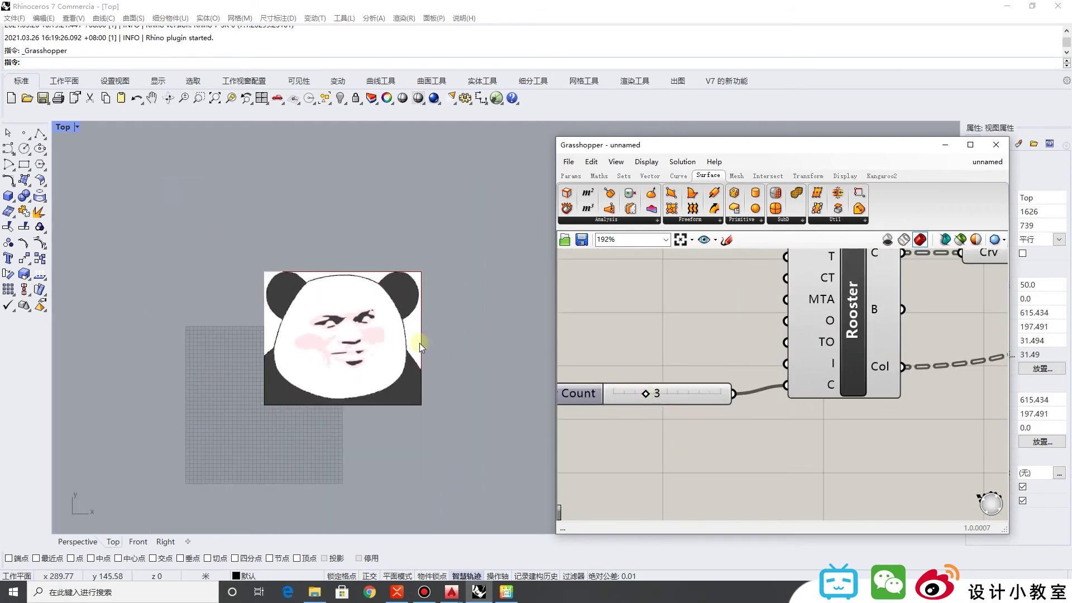
scroll(420, 342, up, 5)
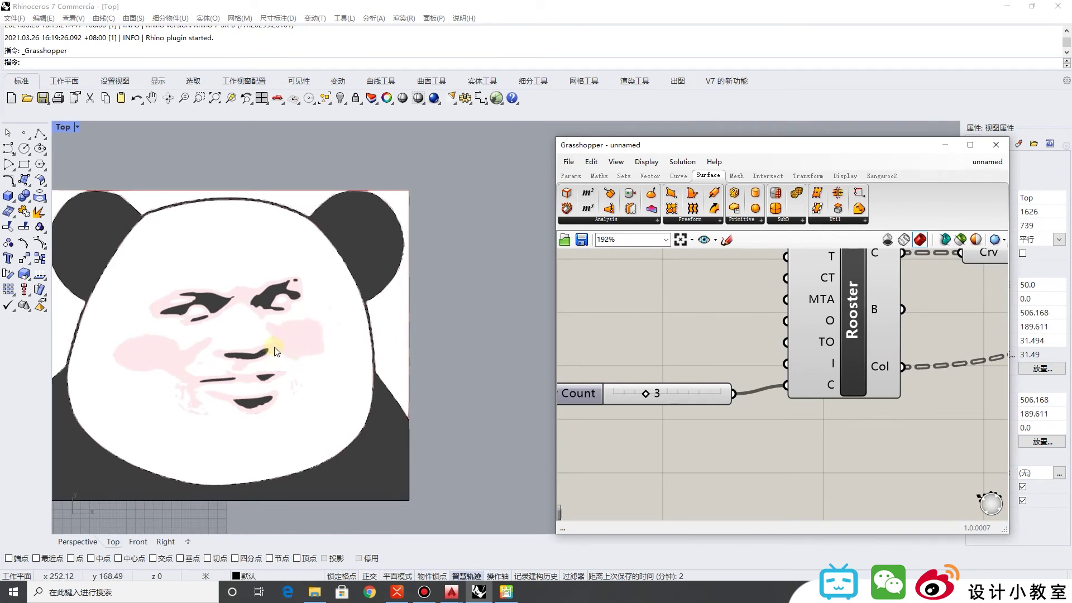
scroll(274, 351, down, 1)
scroll(287, 340, up, 1)
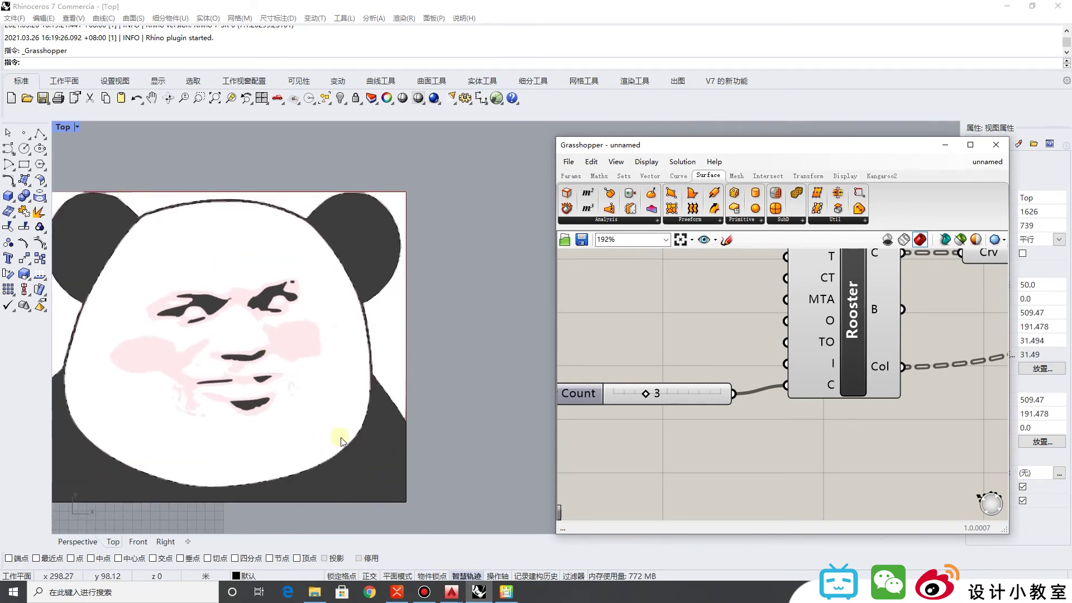
click(504, 591)
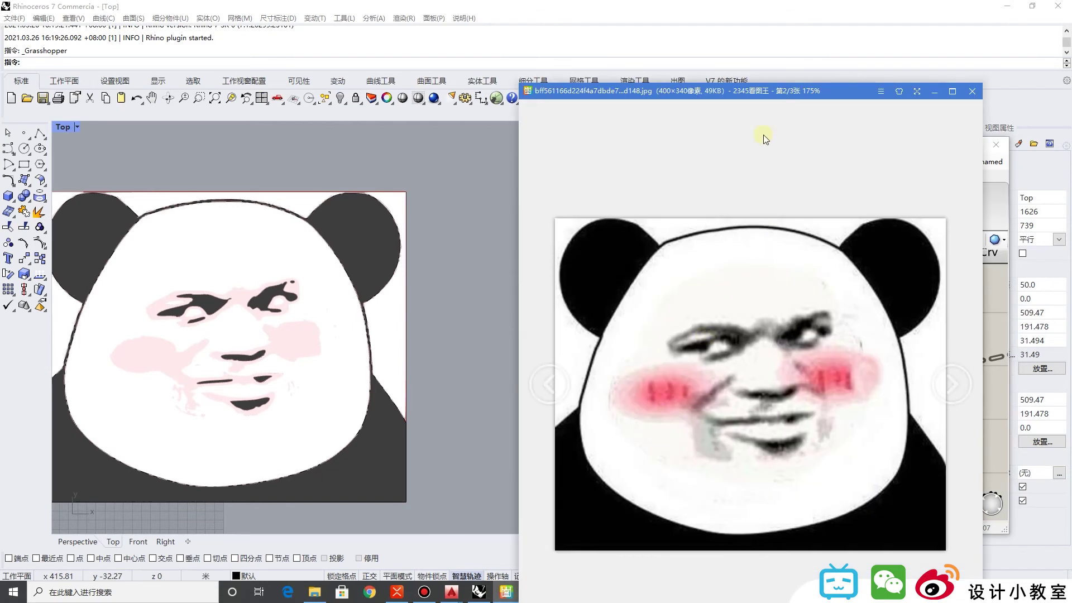
Step: Preview the 10-villa jpg from the 01-CAD folder, then close it and the folder
drag(752, 93, 734, 58)
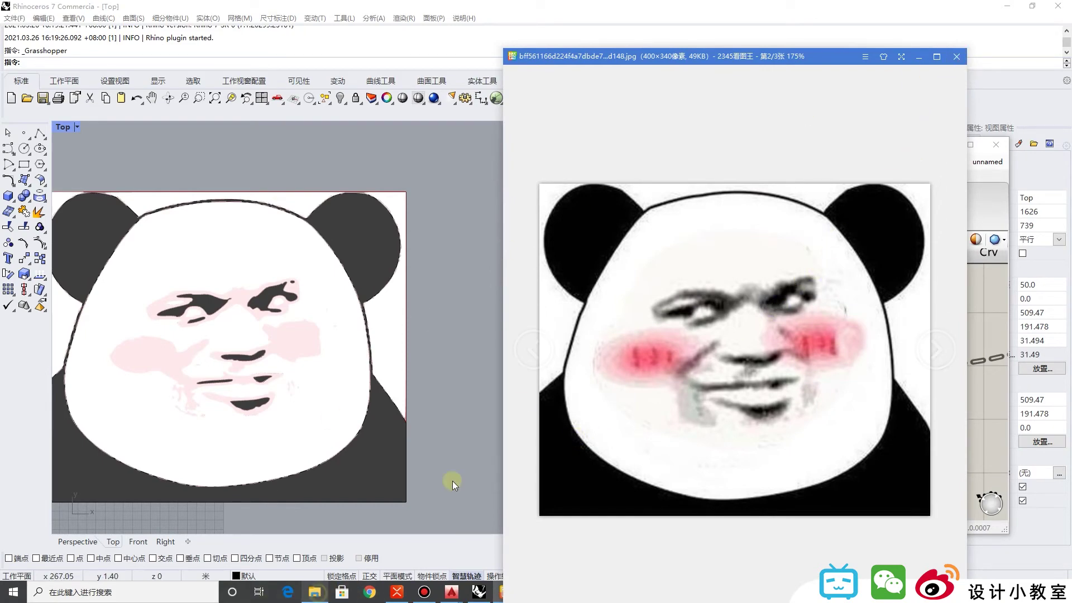
click(314, 591)
click(654, 357)
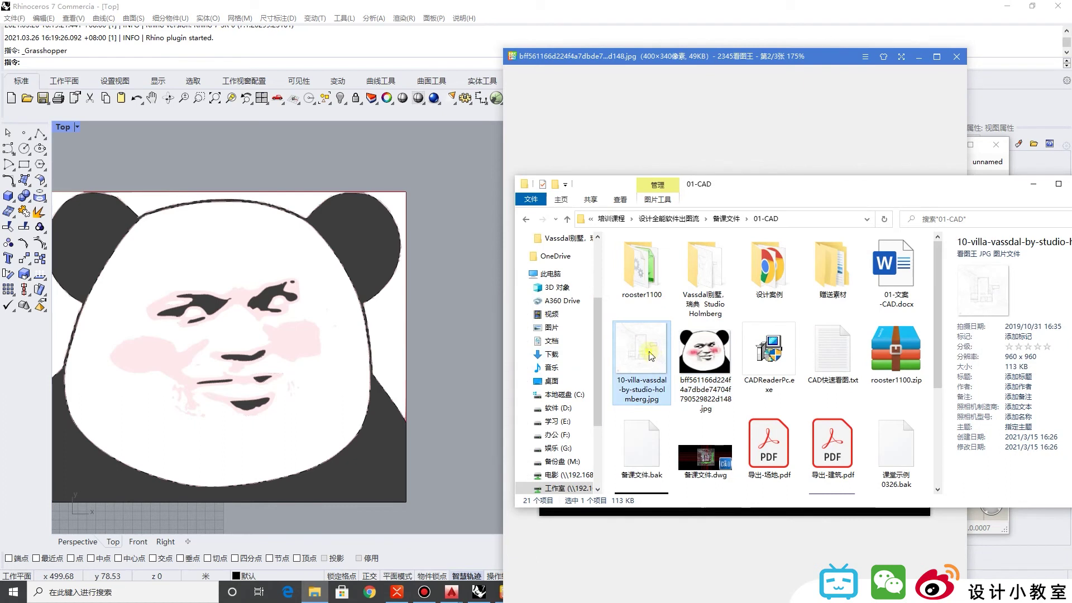
double_click(651, 356)
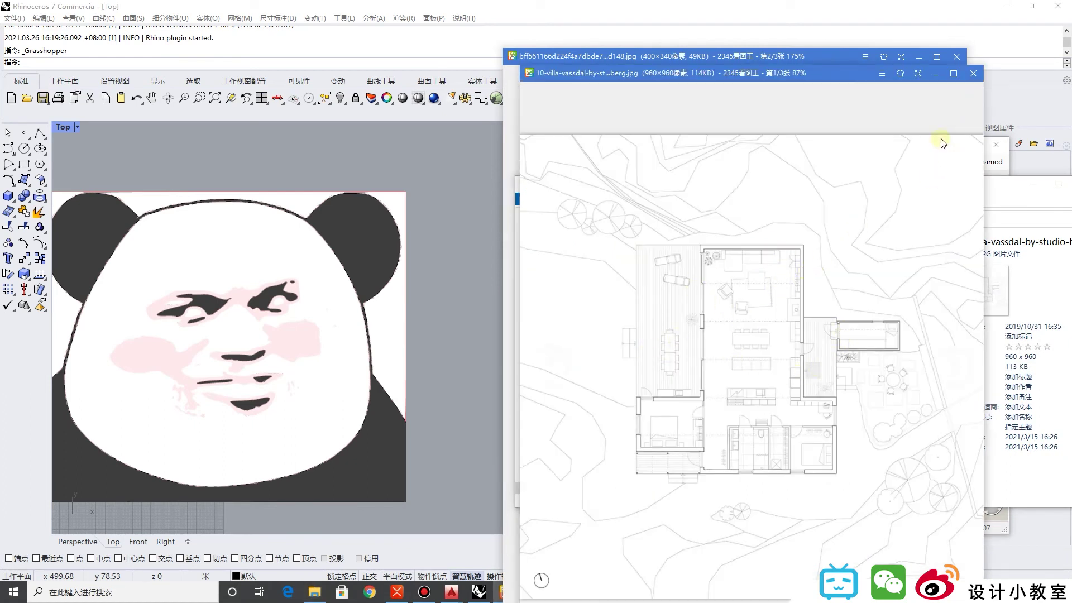
click(976, 75)
drag(993, 192, 794, 209)
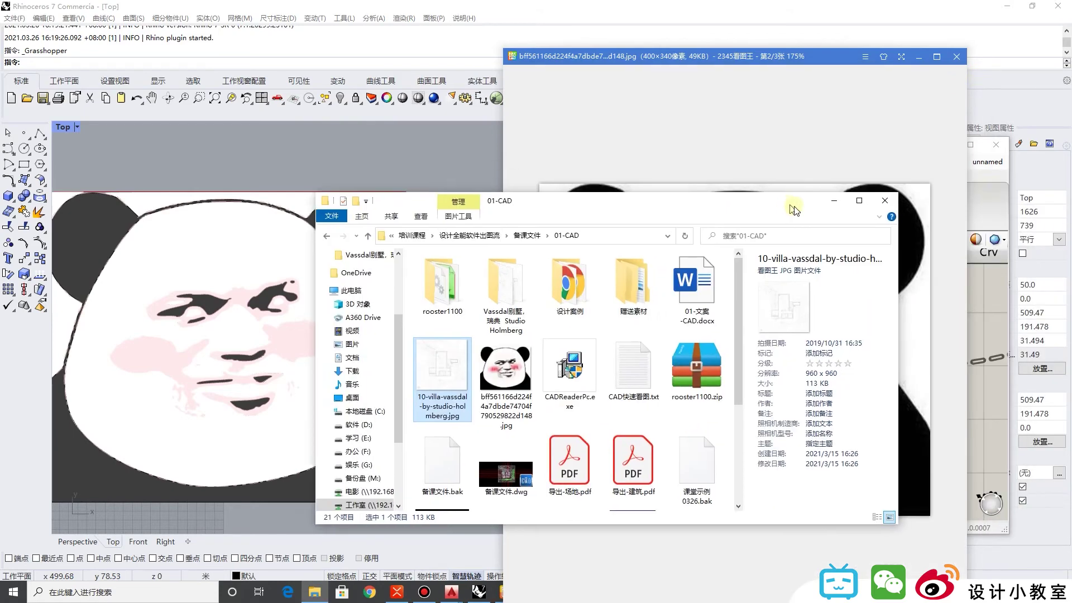
click(894, 206)
click(958, 56)
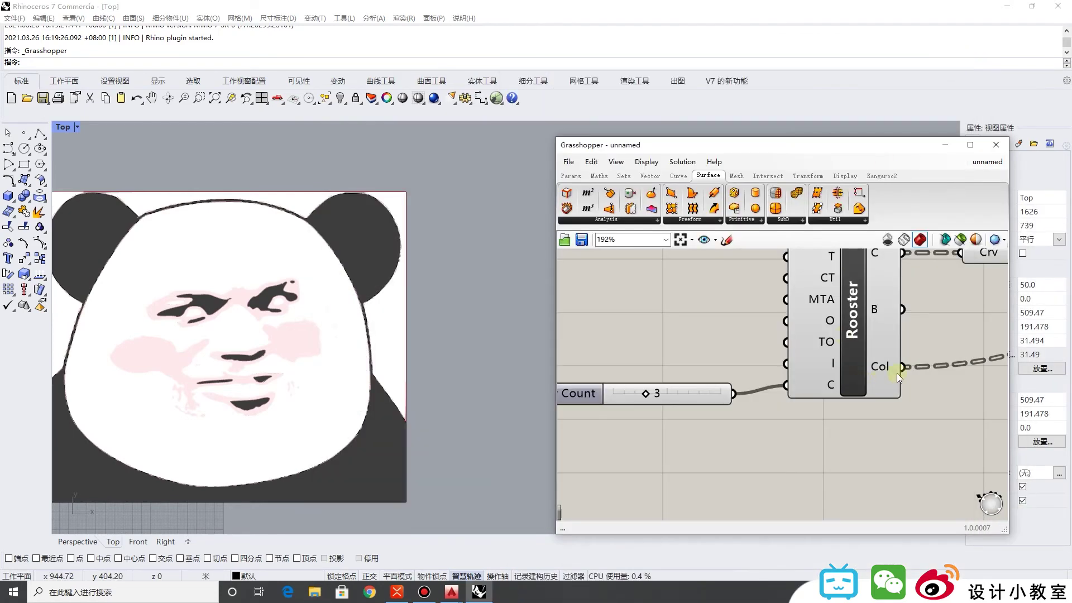
scroll(892, 383, up, 3)
click(916, 368)
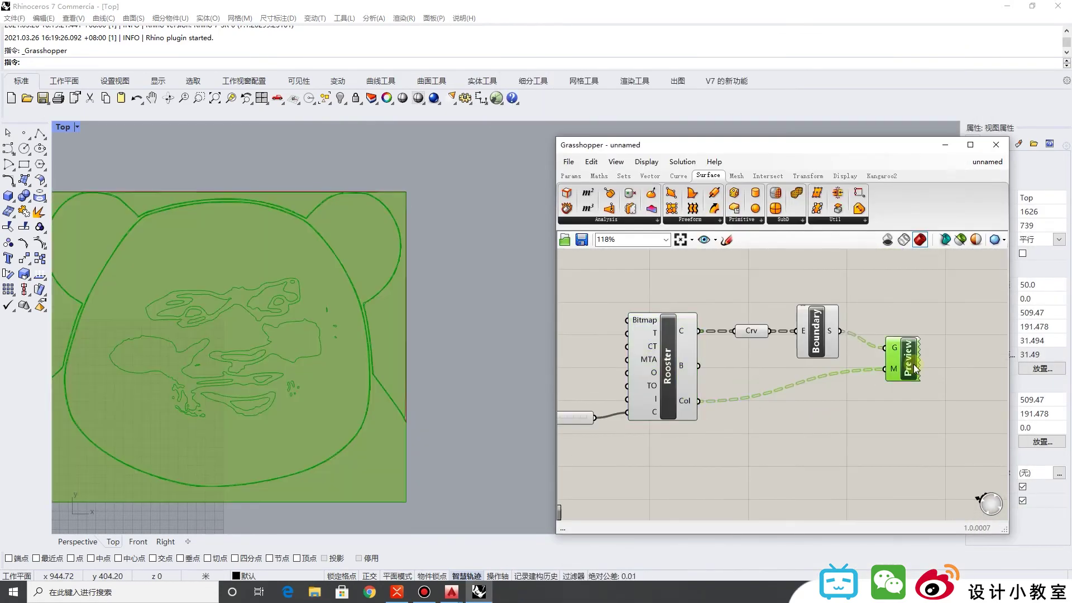
click(768, 426)
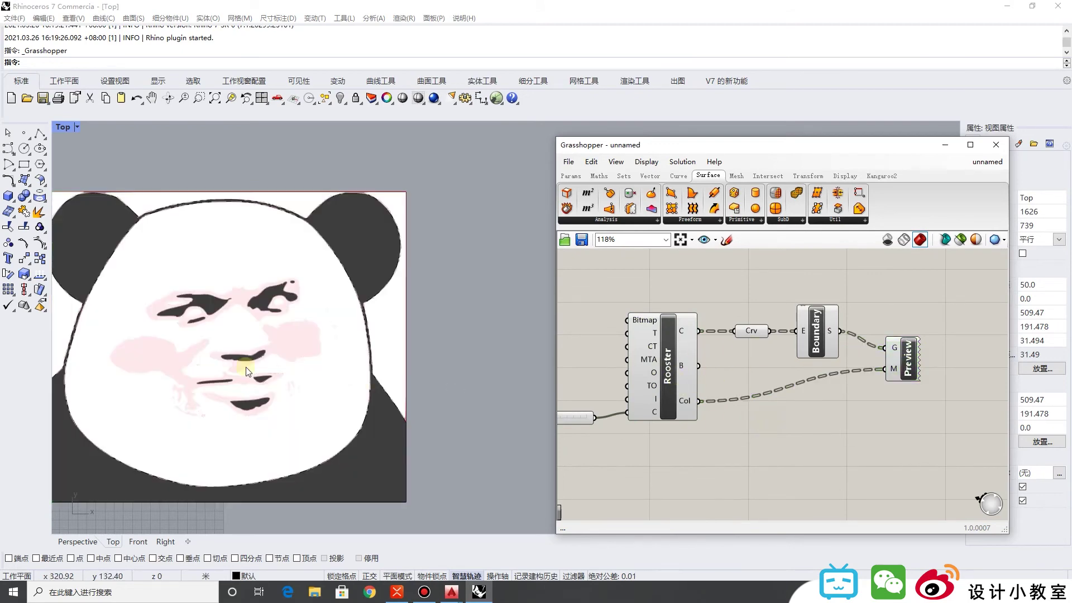
scroll(399, 339, down, 3)
scroll(286, 338, up, 4)
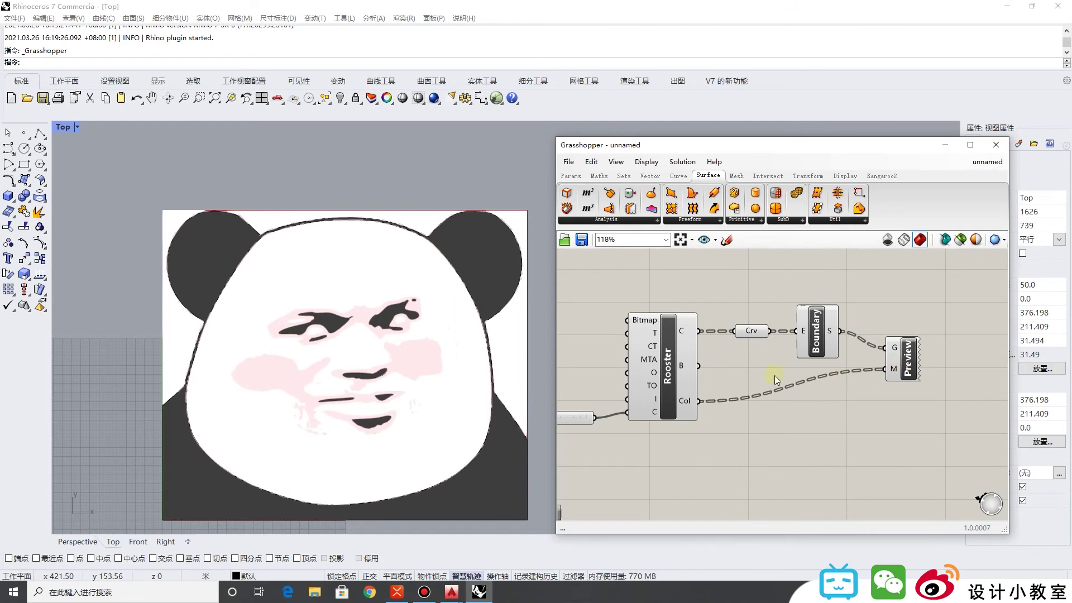
click(893, 357)
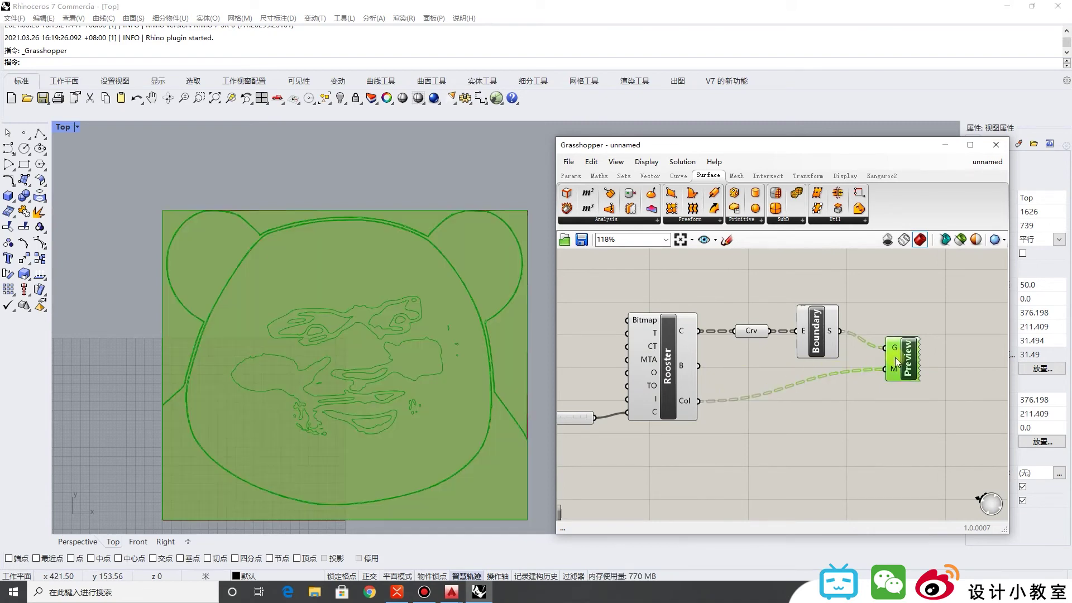
Step: Delete the Custom Preview and Boundary Surfaces components from the definition
key(Delete)
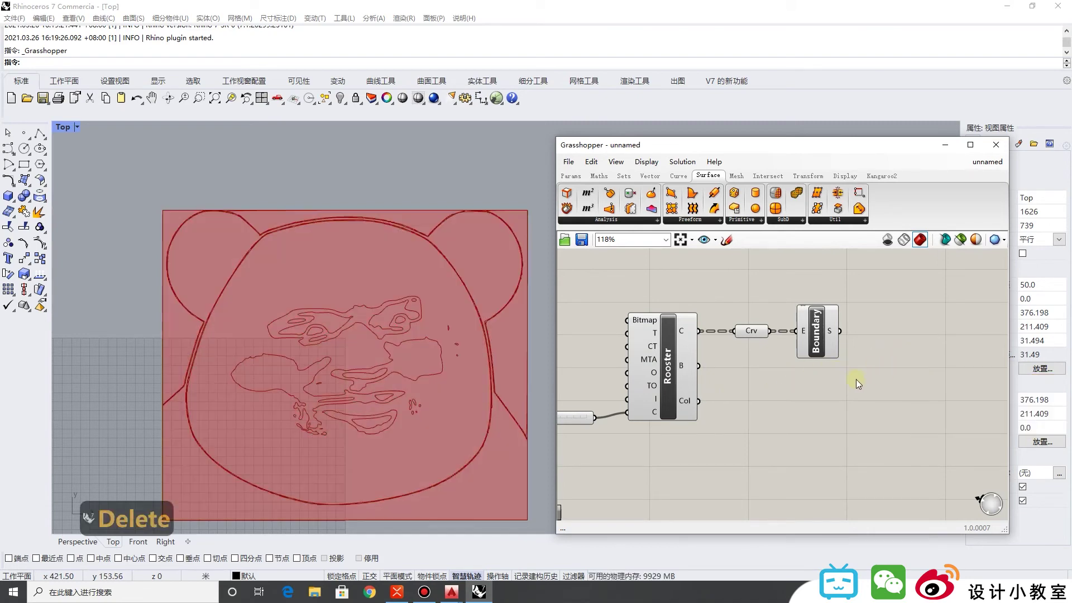
click(816, 331)
click(763, 331)
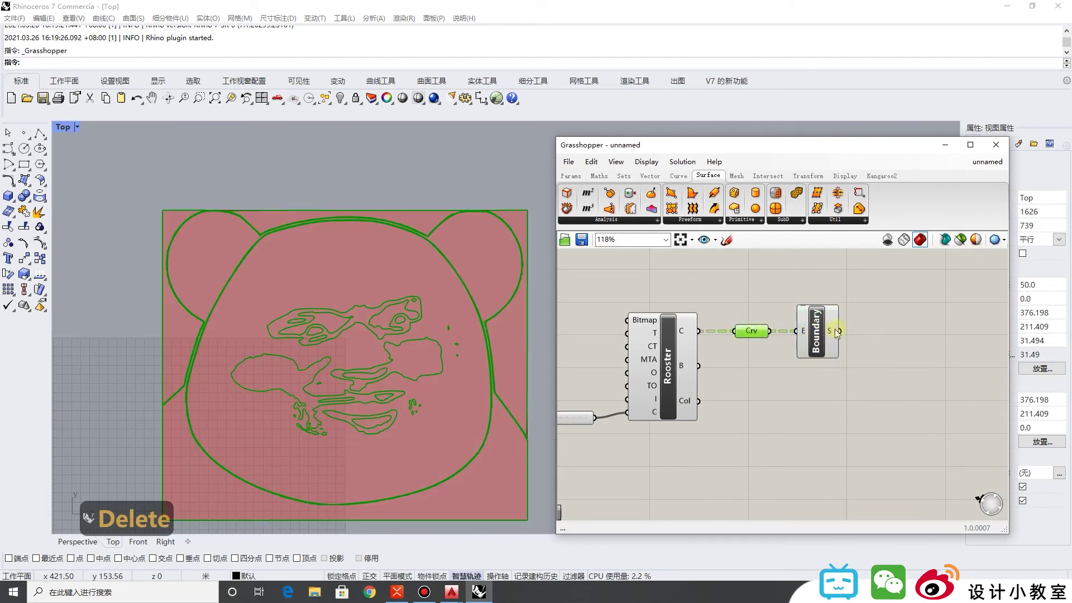
click(816, 330)
key(Delete)
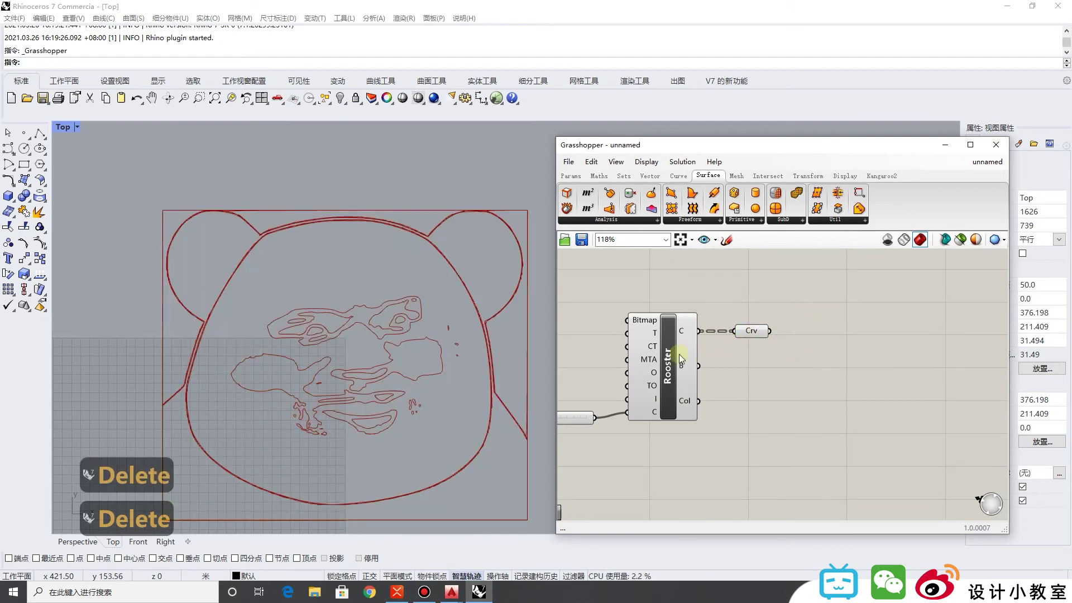
scroll(477, 379, up, 10)
scroll(494, 395, down, 12)
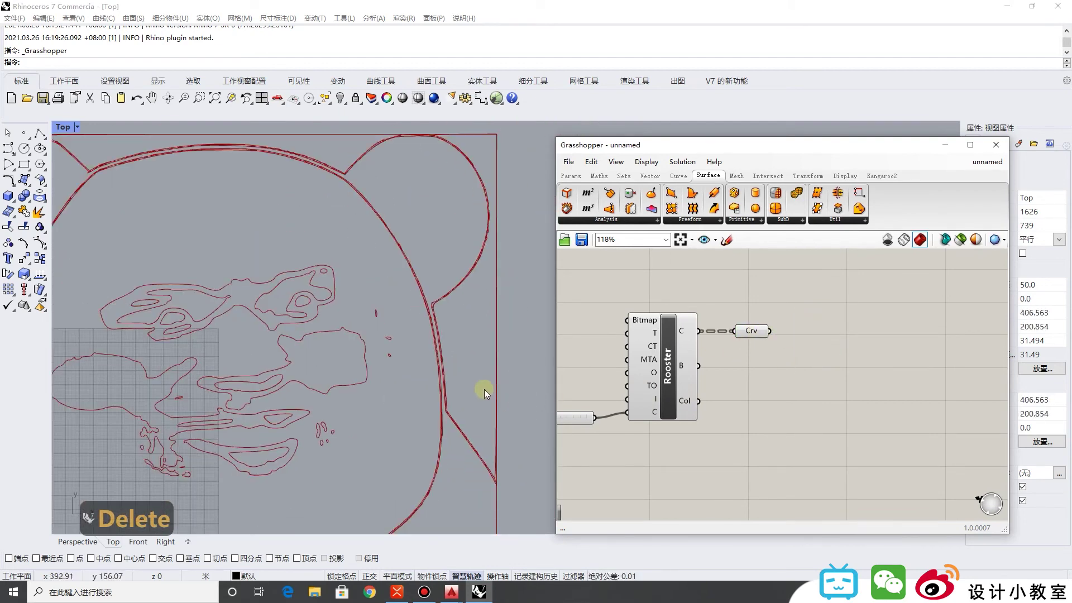
scroll(496, 396, up, 9)
scroll(499, 396, down, 4)
scroll(748, 386, down, 5)
scroll(711, 400, up, 4)
scroll(693, 407, up, 3)
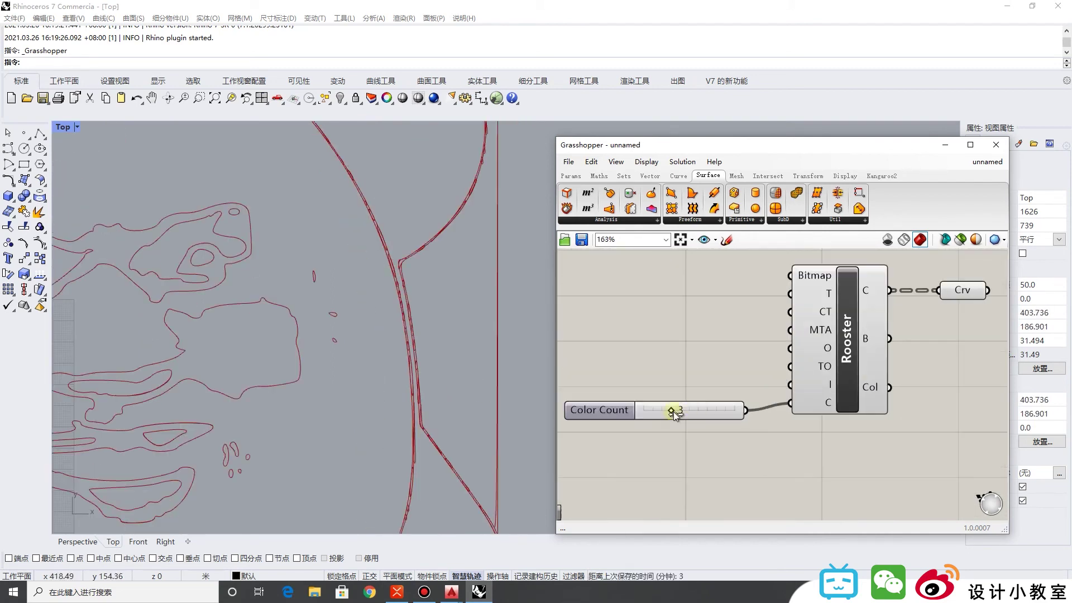
Step: Lower Rooster's Color Count from 3 to 2
drag(667, 410, 662, 410)
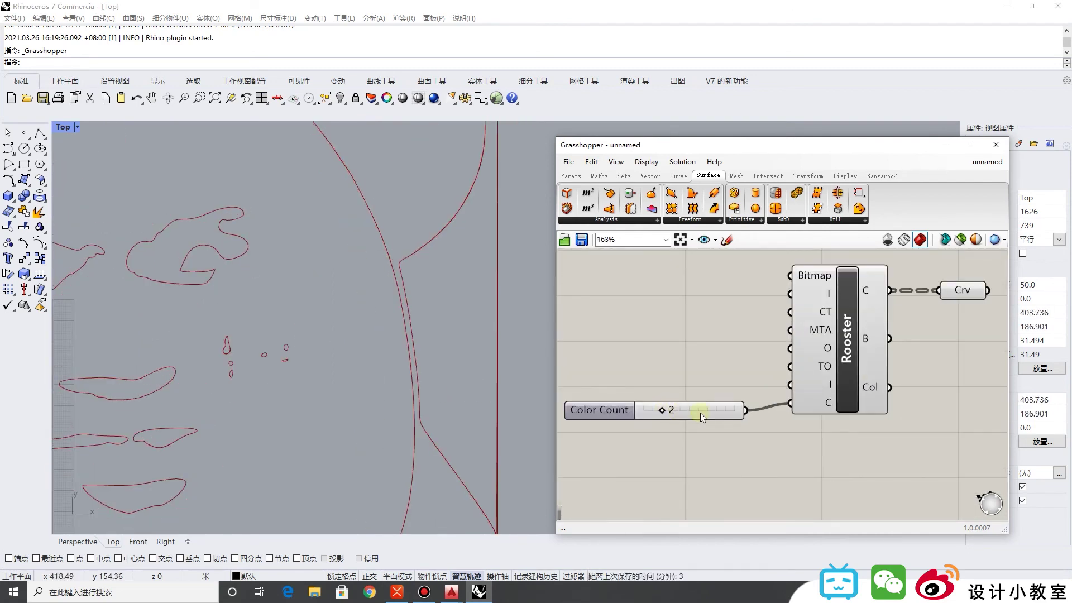
scroll(700, 413, down, 2)
scroll(779, 353, up, 2)
click(765, 334)
scroll(344, 304, down, 4)
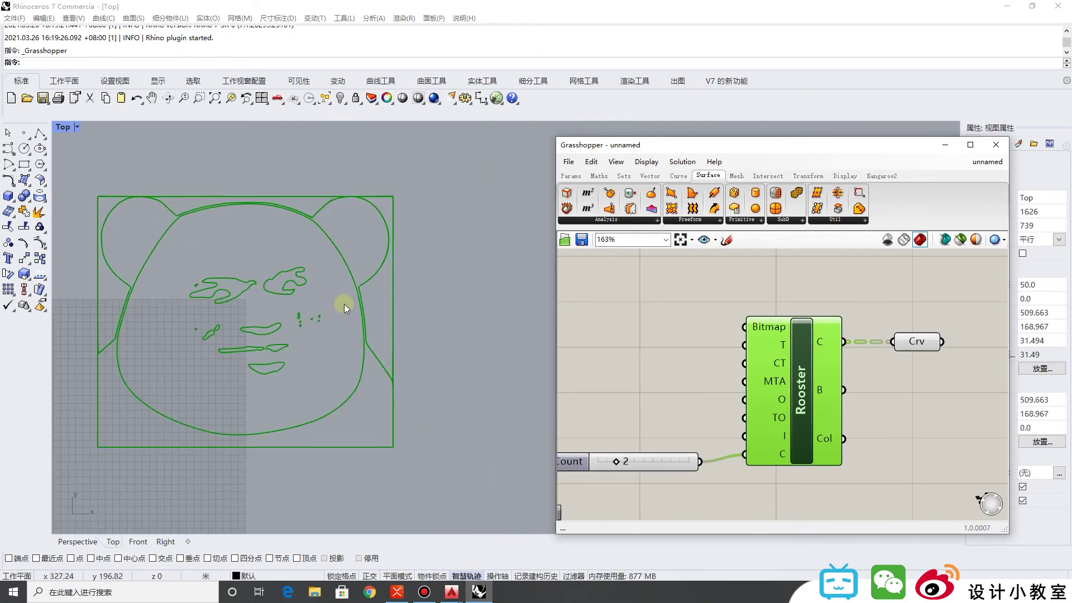
Step: Load 10-villa-vassdal-by-studio-holmberg.jpg into Rooster's Bitmap and inspect the traced plan curves
right_click(771, 330)
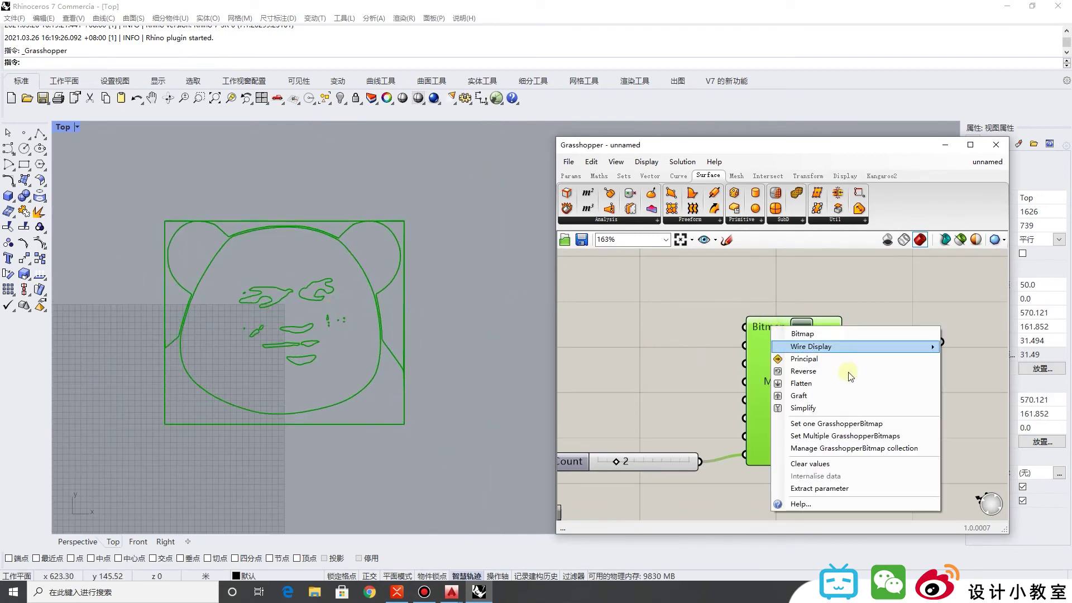
click(837, 415)
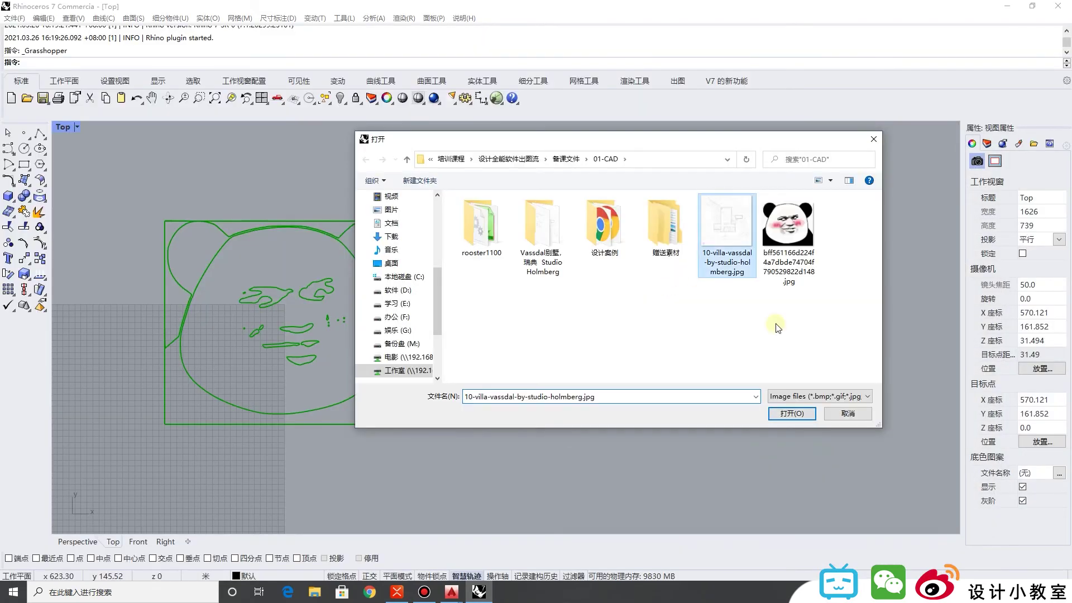
click(791, 414)
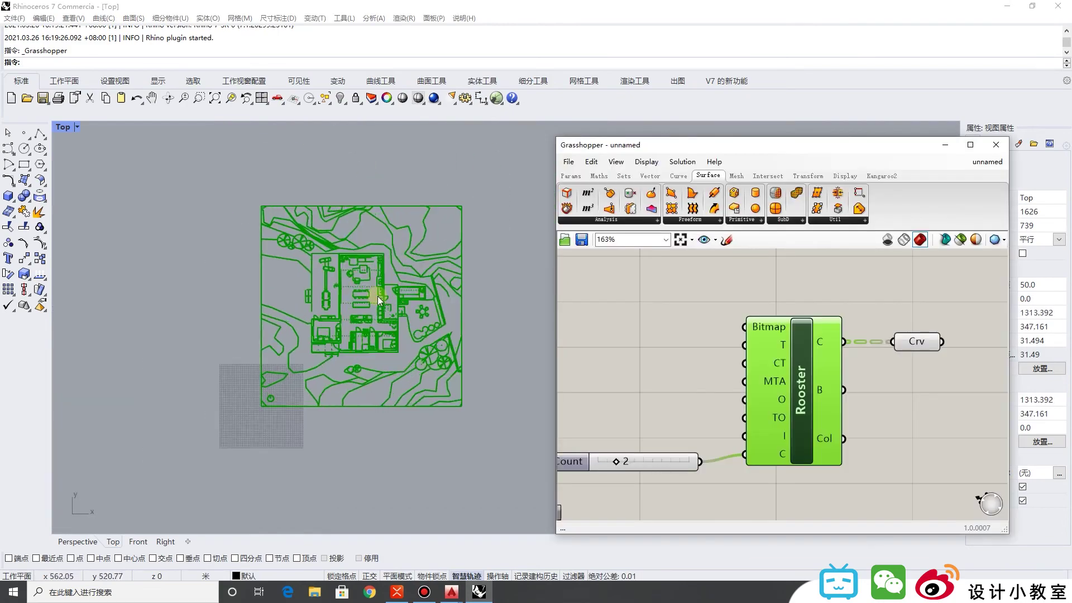
scroll(461, 293, up, 5)
scroll(371, 349, up, 4)
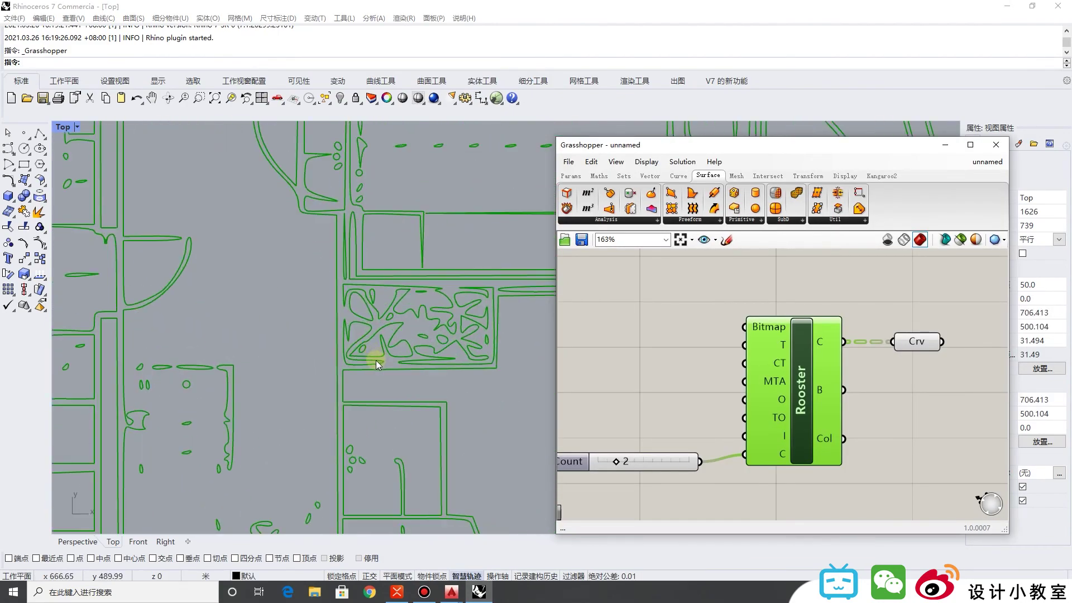
scroll(375, 363, down, 5)
scroll(239, 422, up, 4)
scroll(295, 400, down, 2)
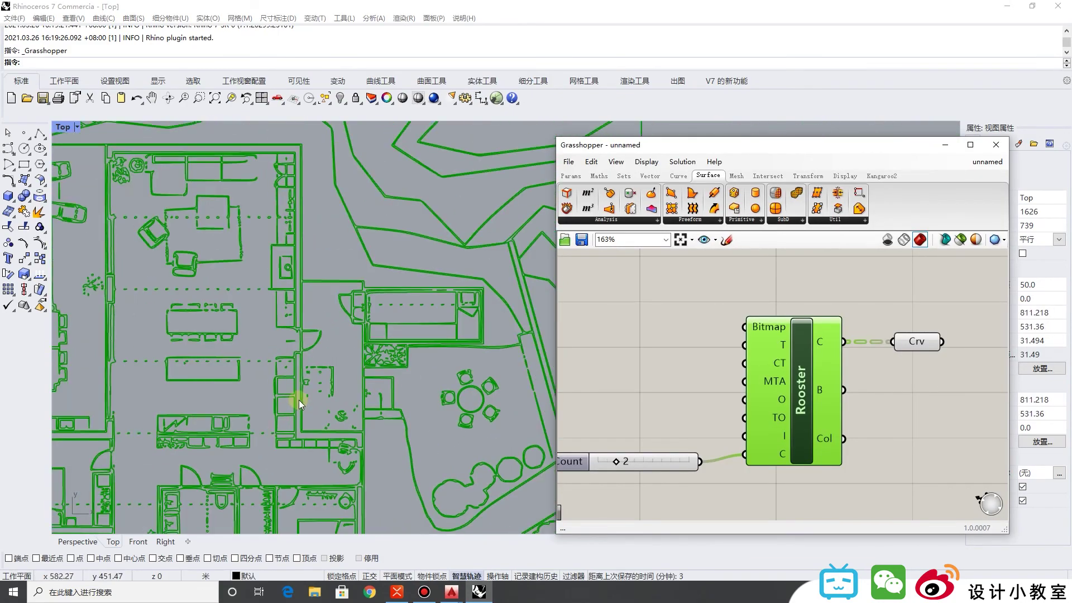
scroll(413, 330, up, 6)
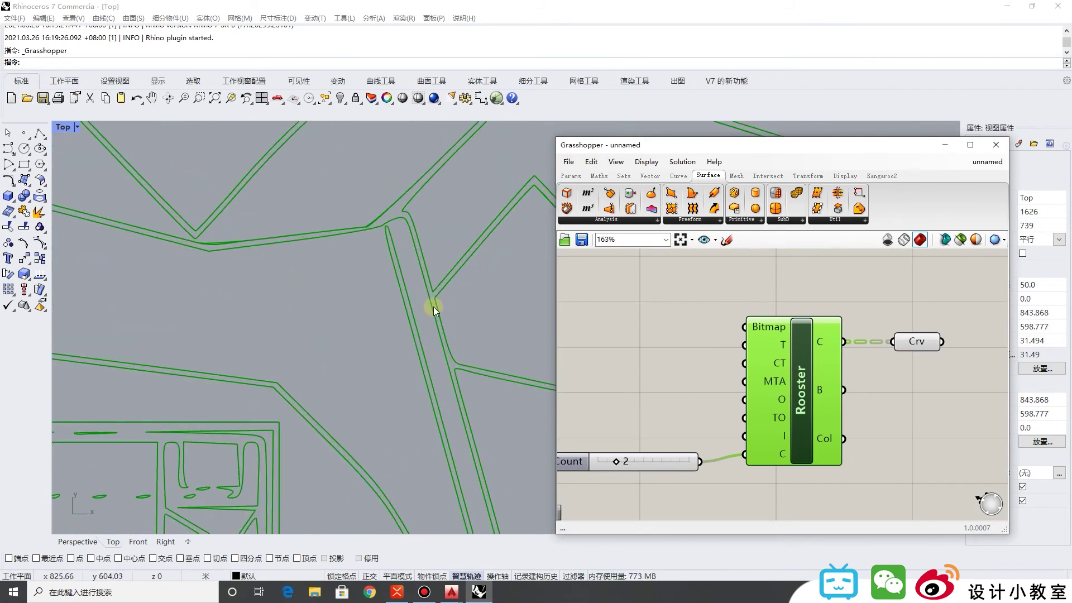
scroll(434, 307, down, 6)
scroll(400, 458, up, 3)
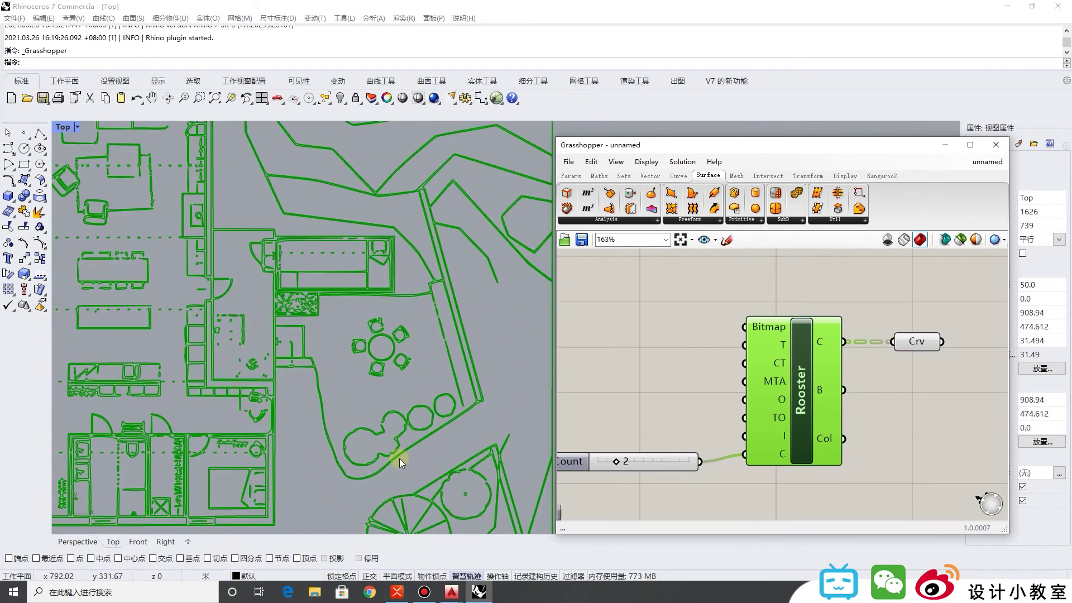
scroll(443, 368, down, 3)
click(919, 376)
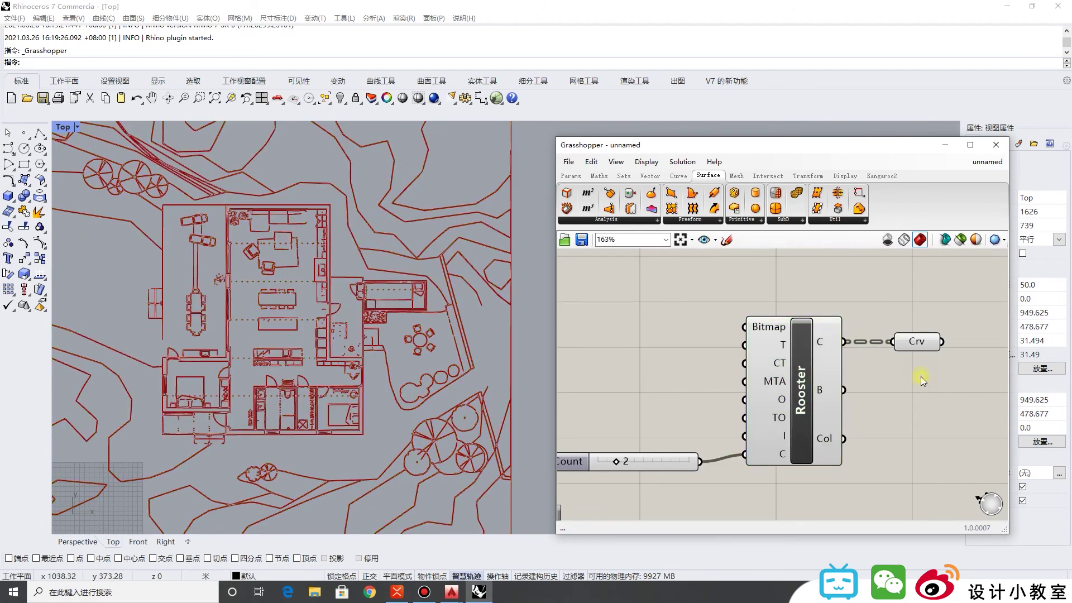
drag(862, 150, 611, 136)
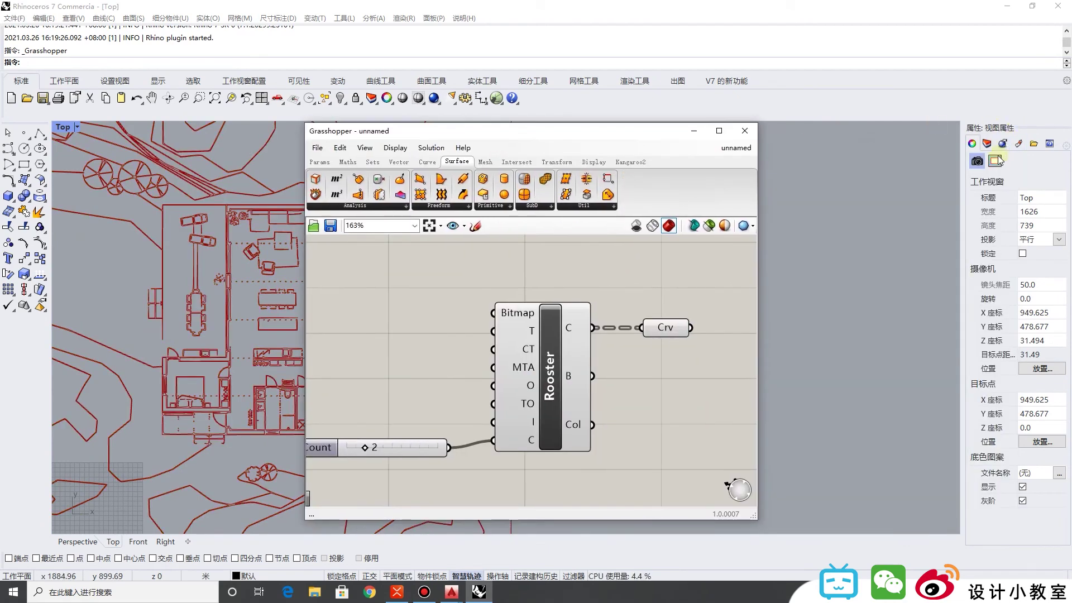
Step: Show Rhino's Layers panel and switch the Grasshopper canvas to icon display
click(987, 143)
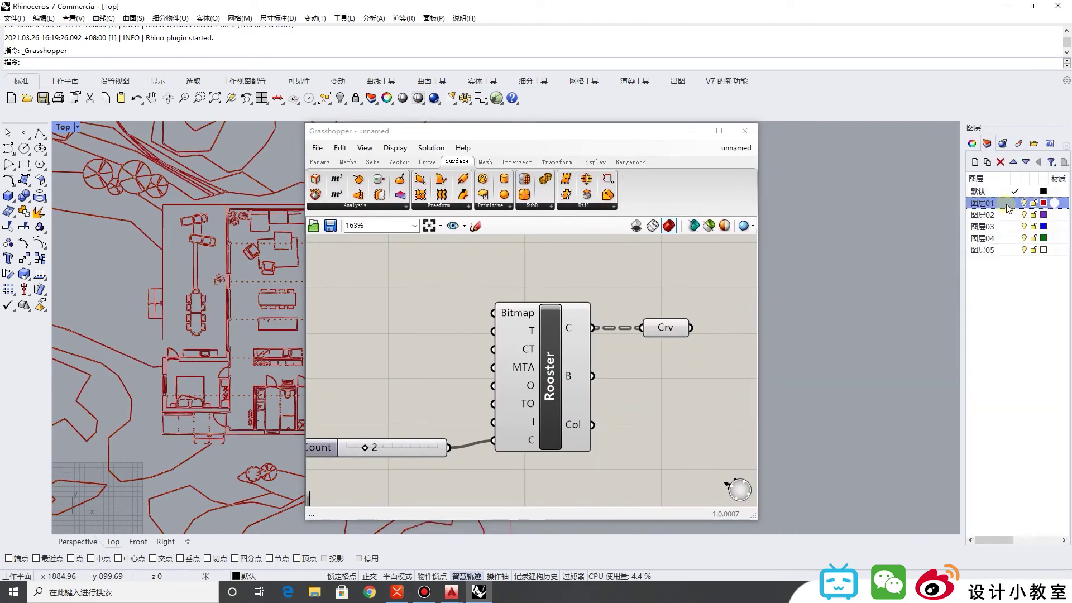
click(666, 328)
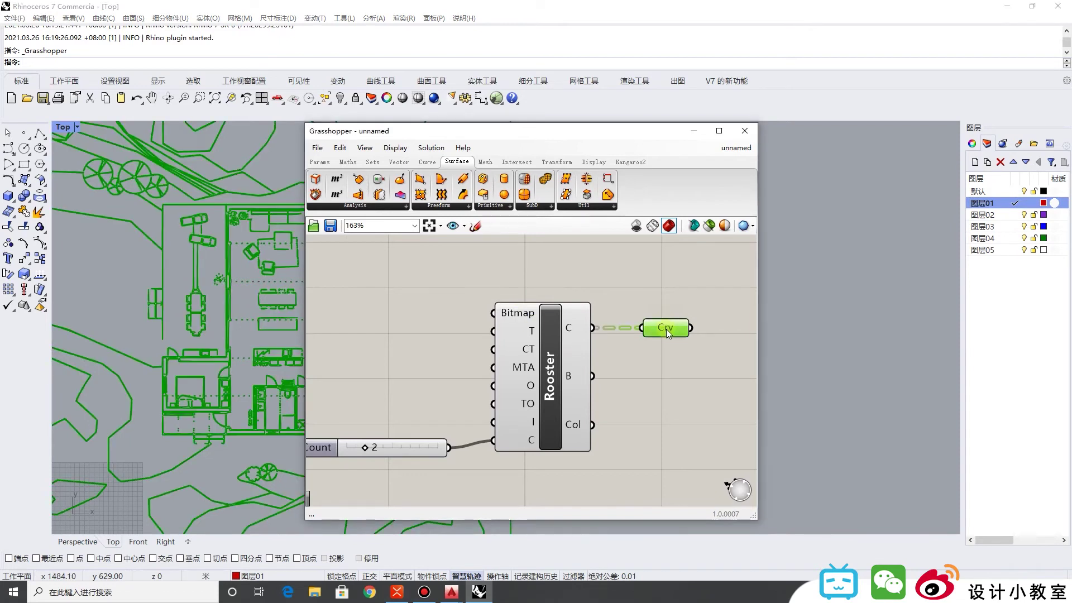
middle_click(666, 330)
mouse_move(668, 329)
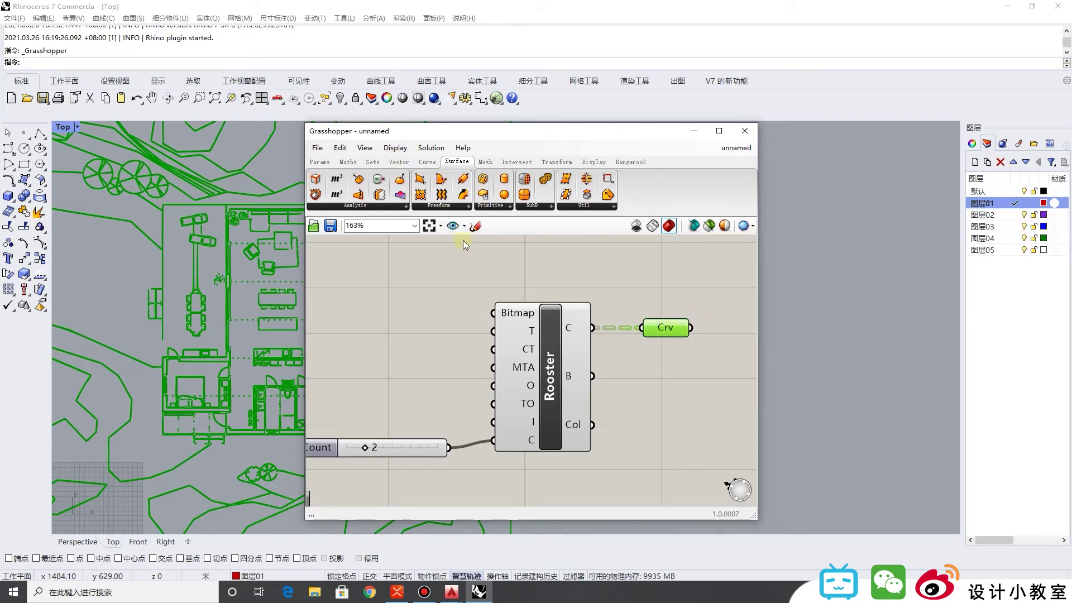
click(395, 149)
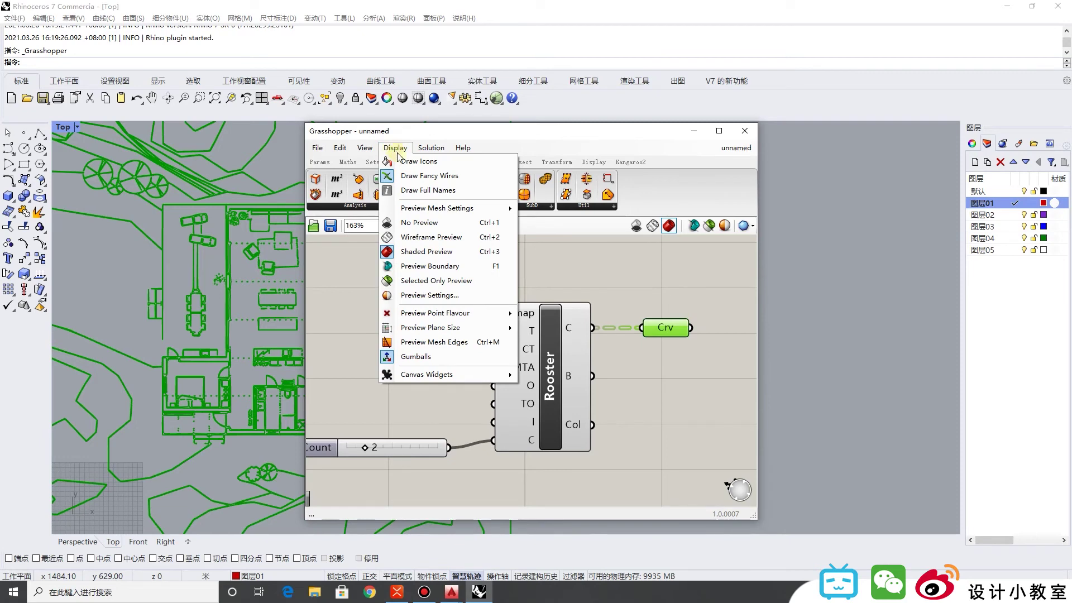
click(403, 162)
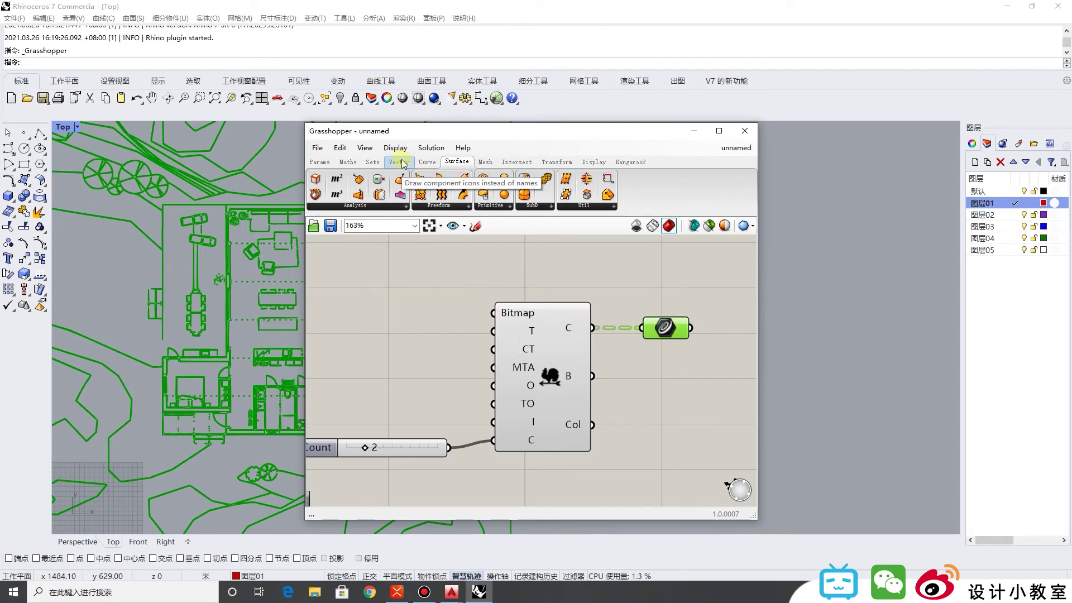
Step: Bake the Crv parameter's traced curves onto layer 图层01, then close Grasshopper
middle_click(664, 329)
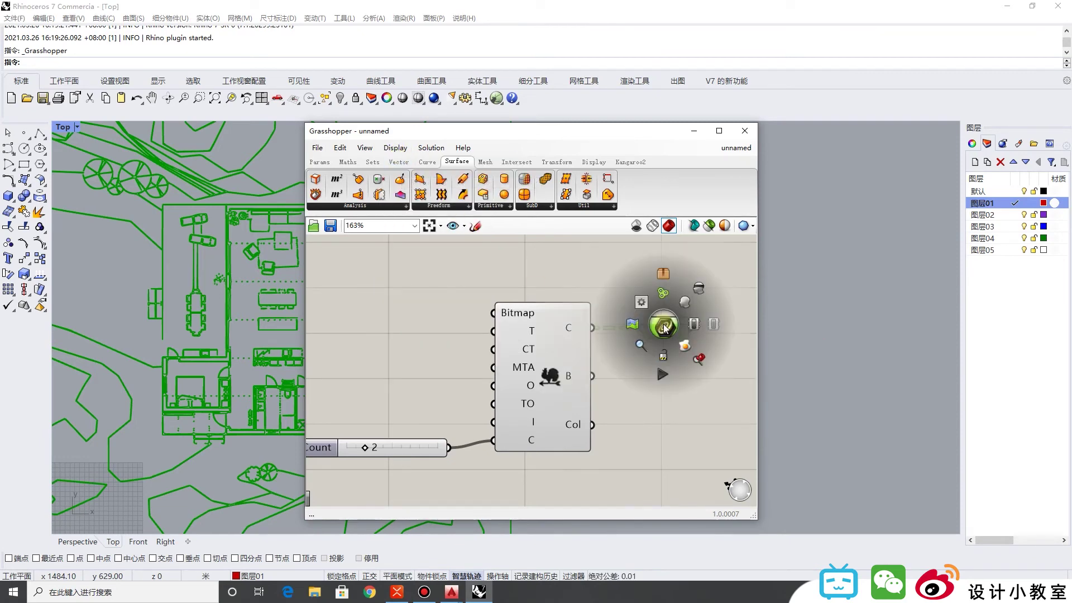
click(686, 346)
click(671, 295)
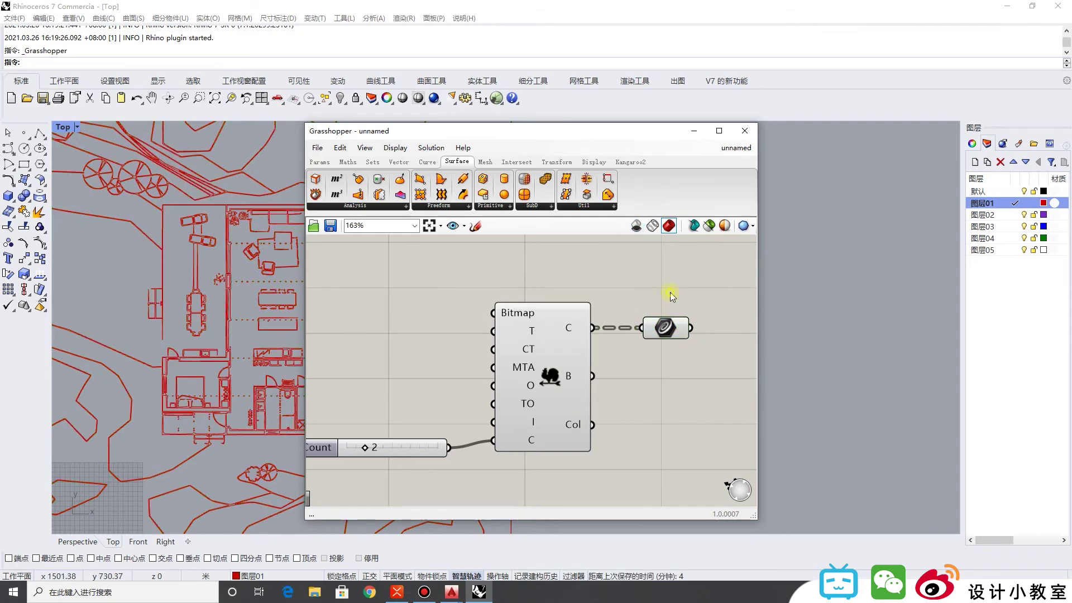
click(747, 132)
Step: Window-select all the baked site-plan curves in Rhino
scroll(614, 368, down, 5)
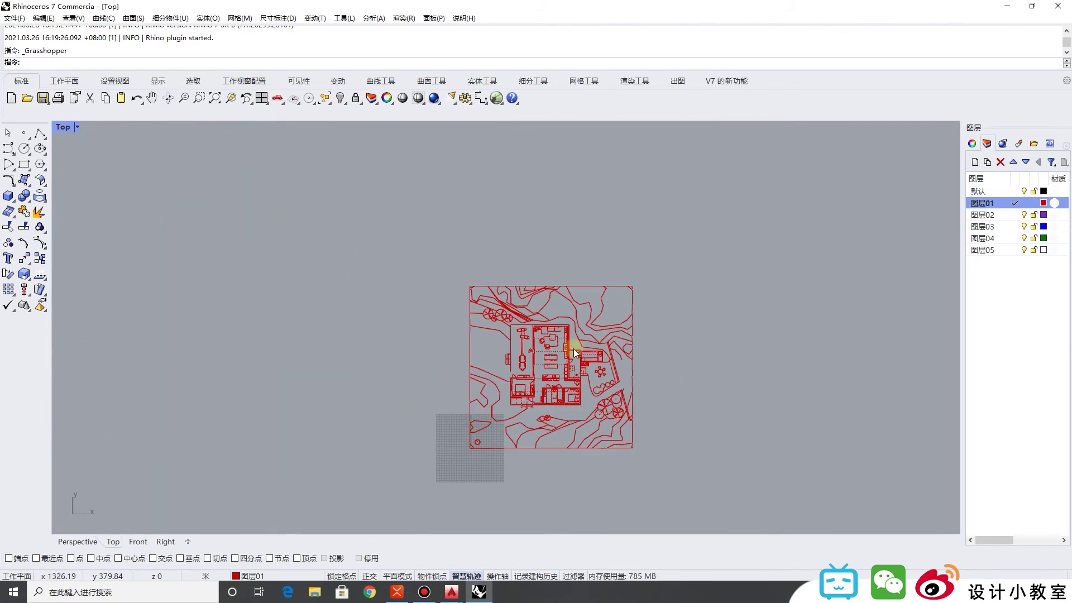
scroll(735, 361, up, 3)
scroll(645, 335, up, 10)
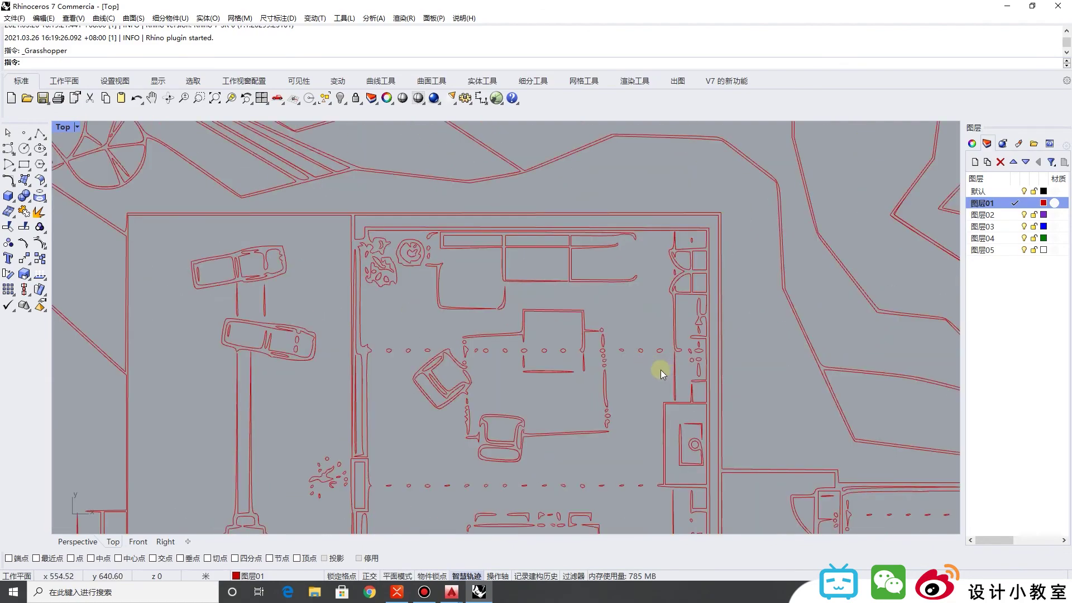
scroll(567, 270, down, 5)
scroll(758, 431, up, 2)
scroll(761, 431, up, 2)
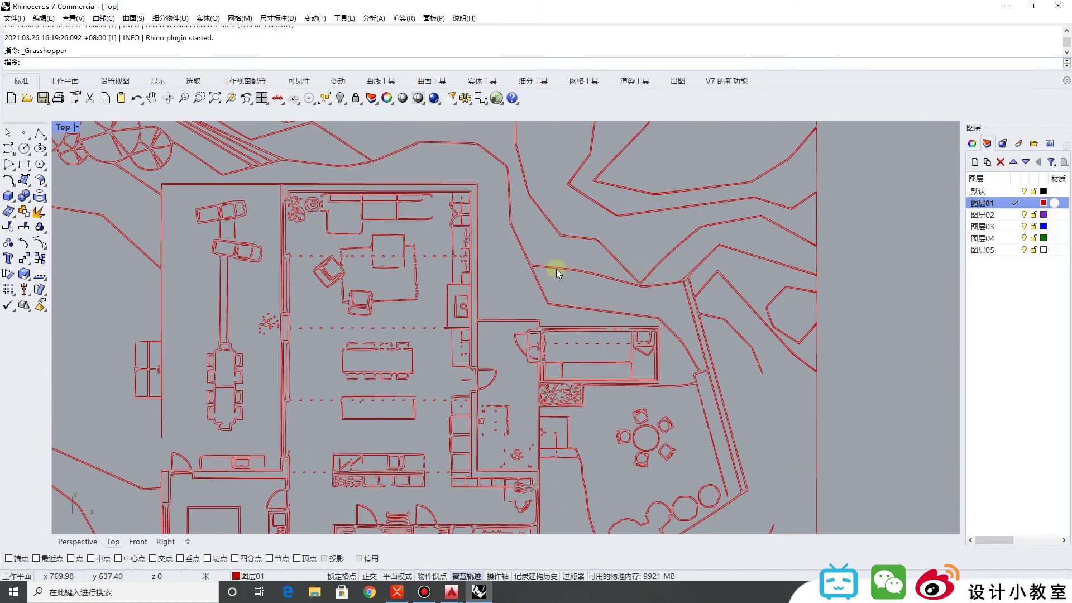
scroll(759, 278, down, 2)
scroll(759, 278, down, 3)
drag(875, 510, 421, 154)
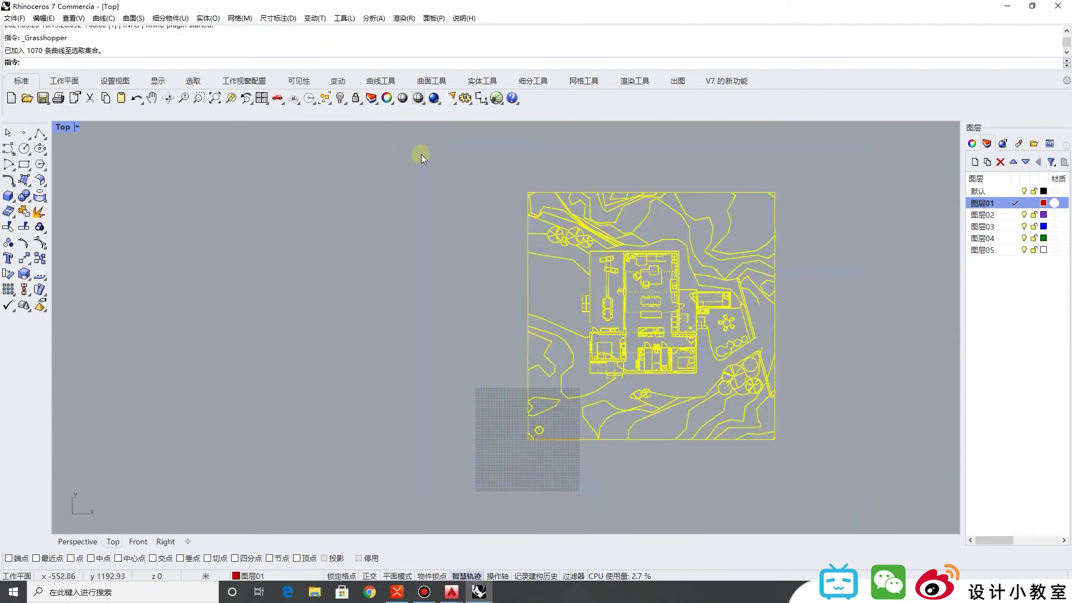
Step: Export the selected curves as AutoCAD Drawing (*.dwg), then bring up File Explorer
click(14, 18)
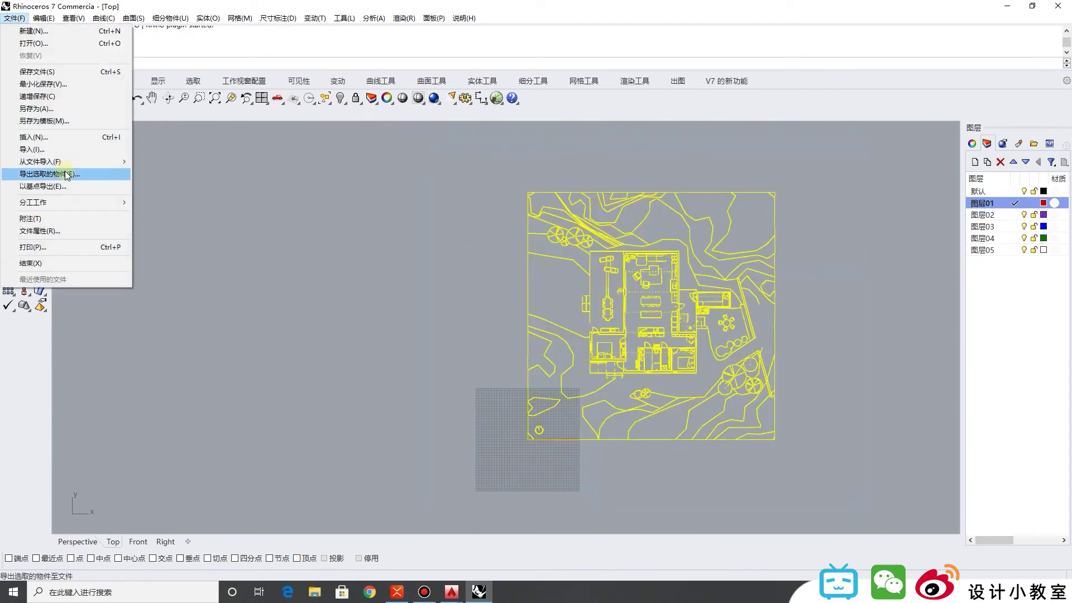
click(71, 172)
click(573, 390)
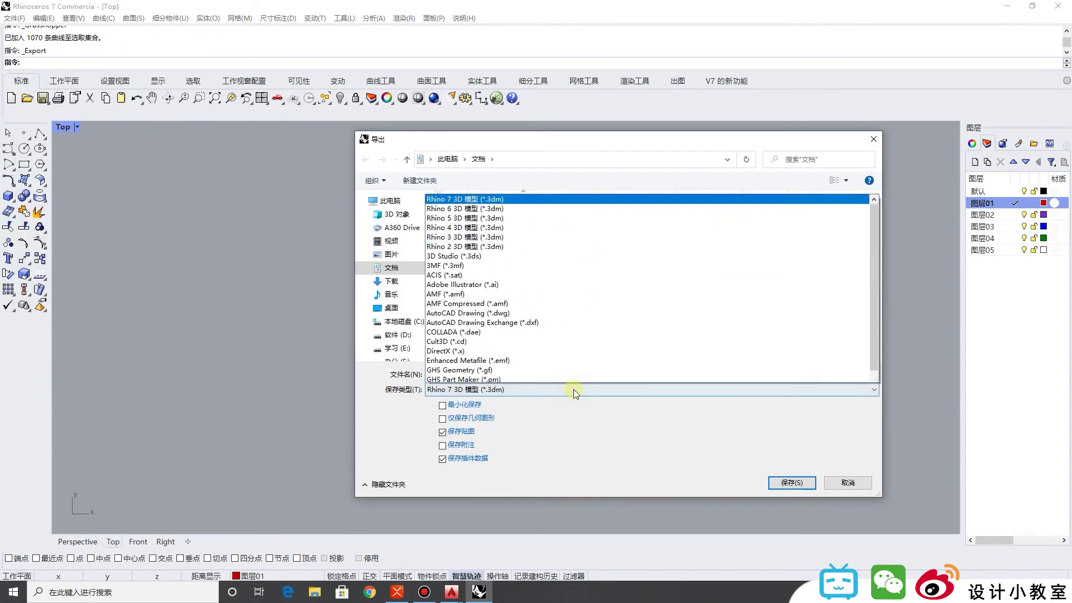
click(527, 216)
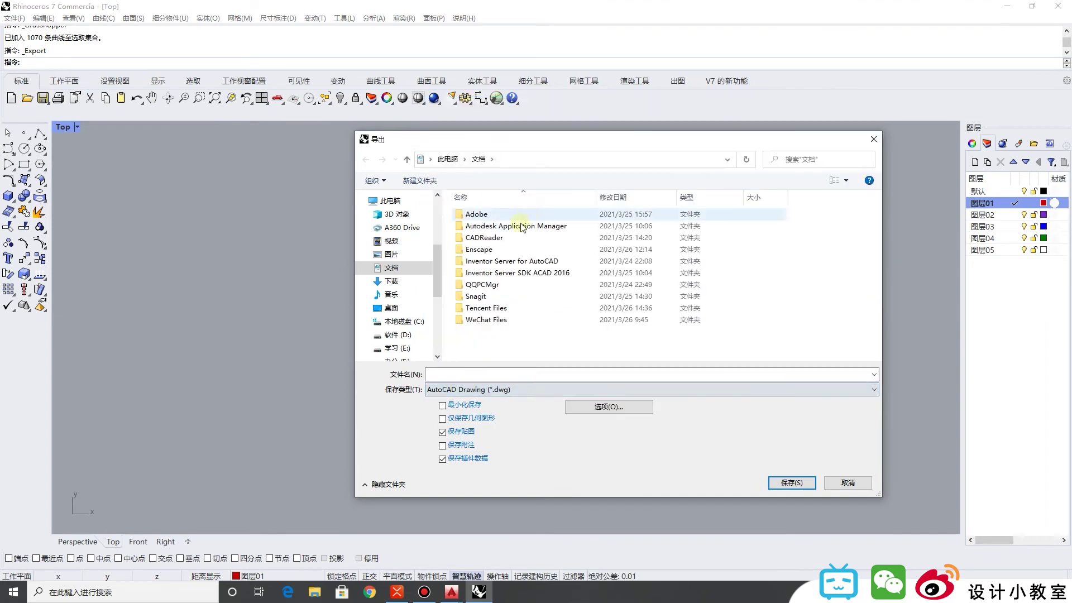
click(314, 591)
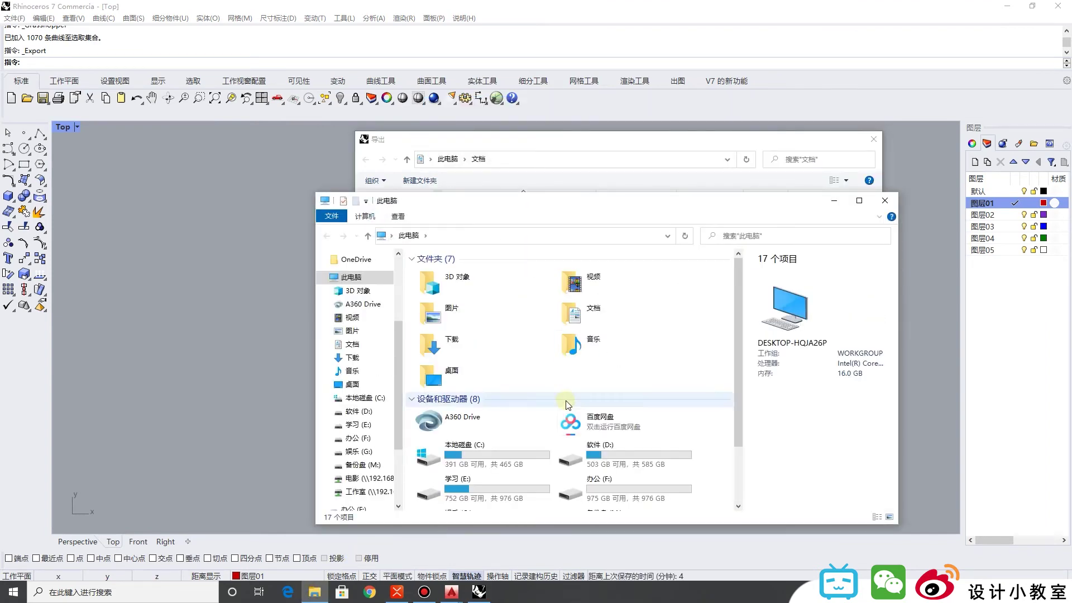
Step: Open 图片转线稿.dwg from the studio drive in CAD快速看图 and zoom through it
scroll(614, 447, down, 3)
click(621, 481)
click(453, 474)
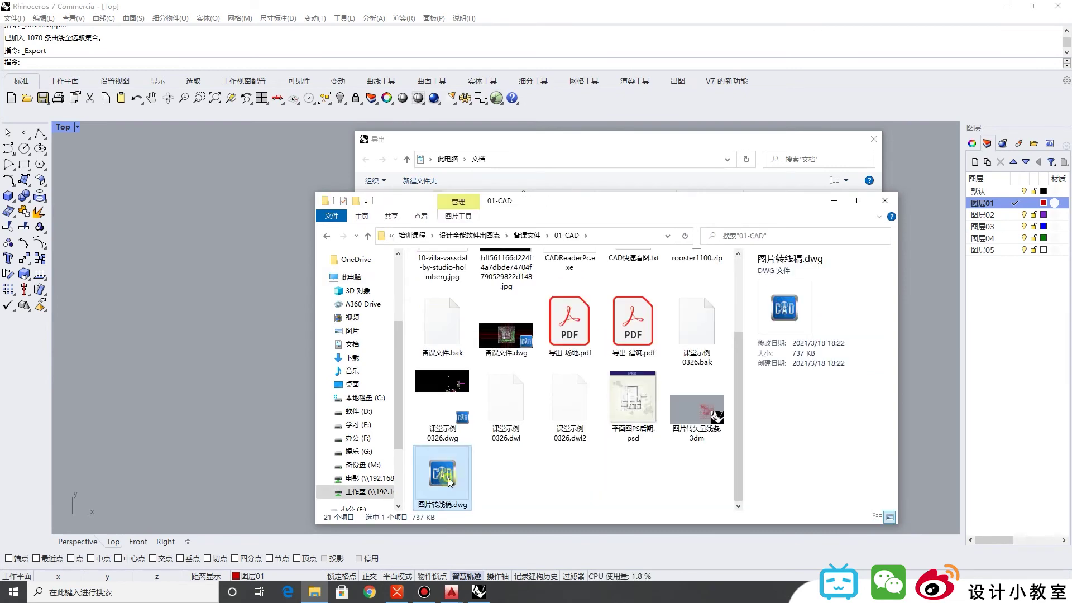
double_click(447, 478)
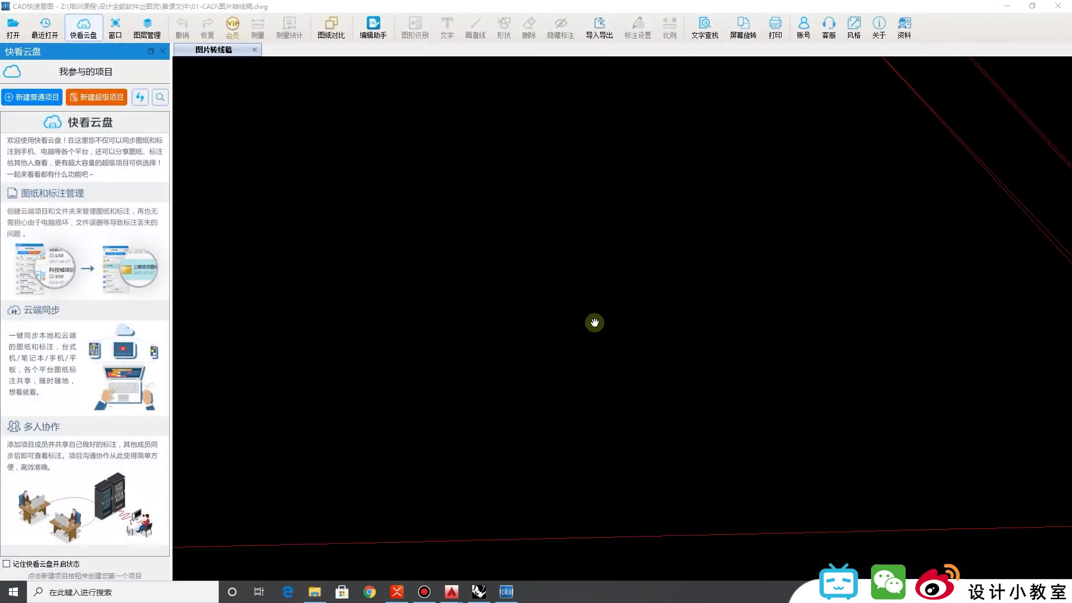
scroll(635, 332, down, 10)
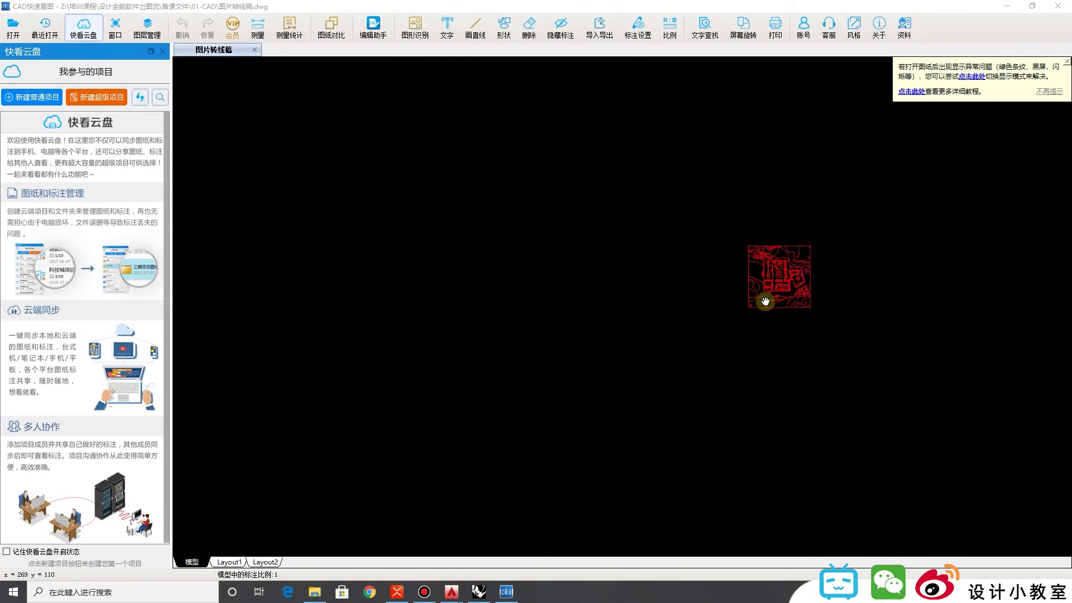
scroll(697, 328, up, 10)
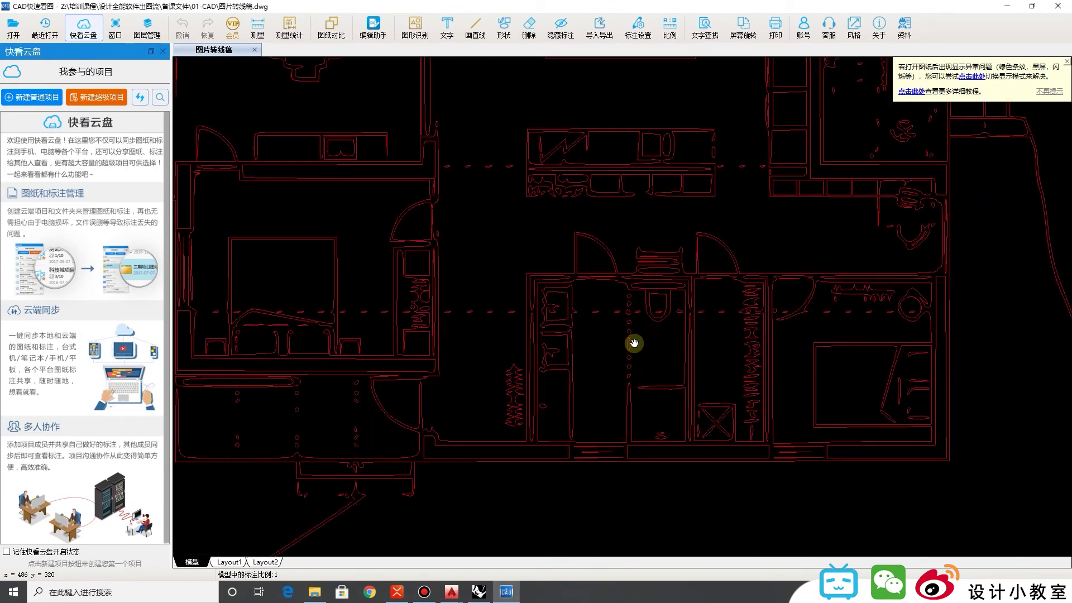
Step: Close the CAD viewer and cancel Rhino's DWG export
click(1058, 6)
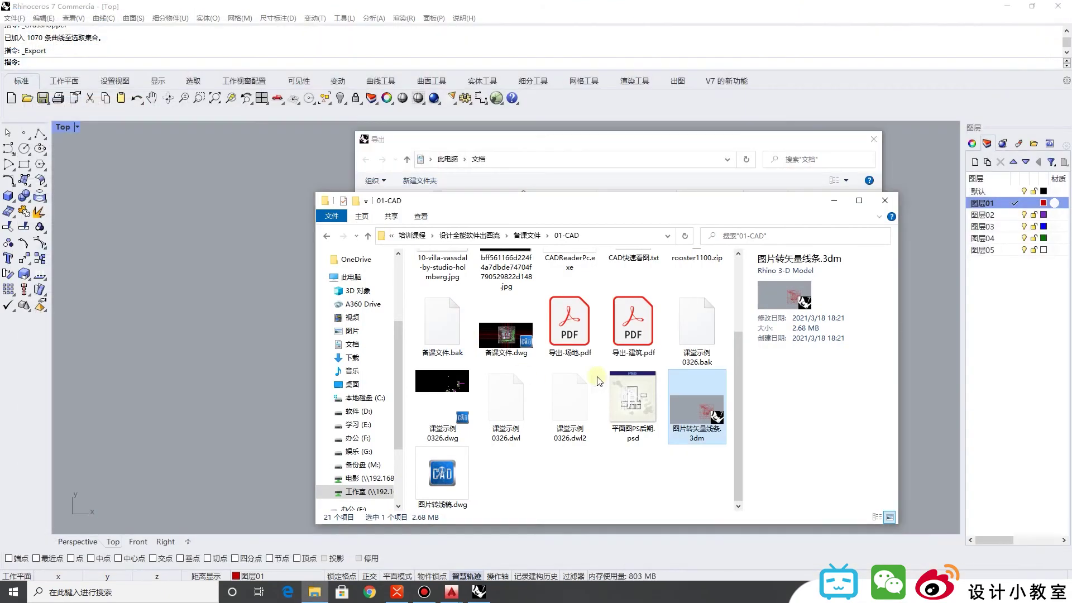
click(755, 144)
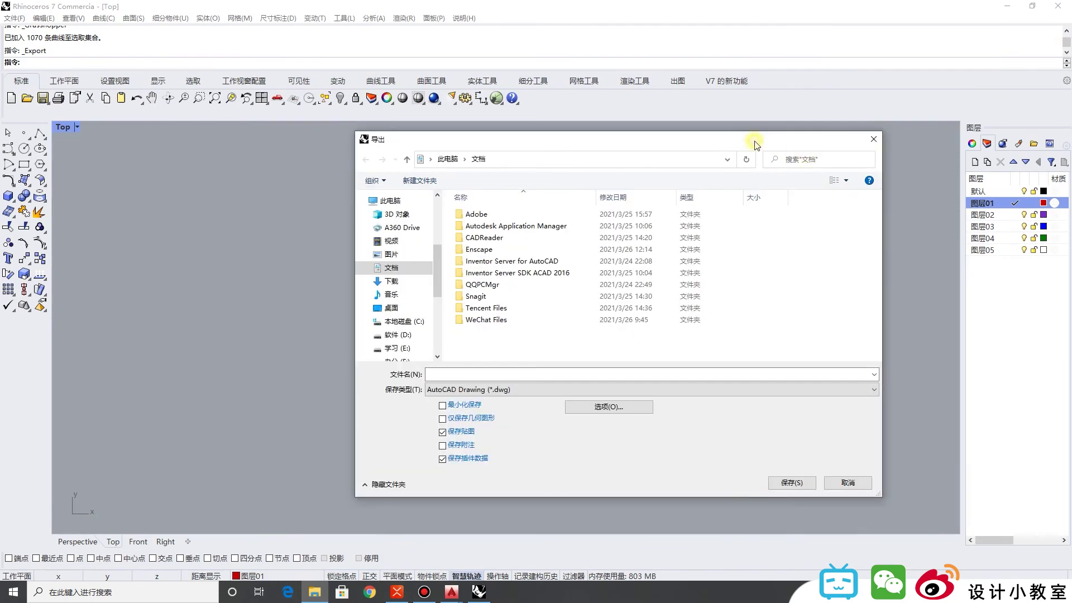
click(867, 140)
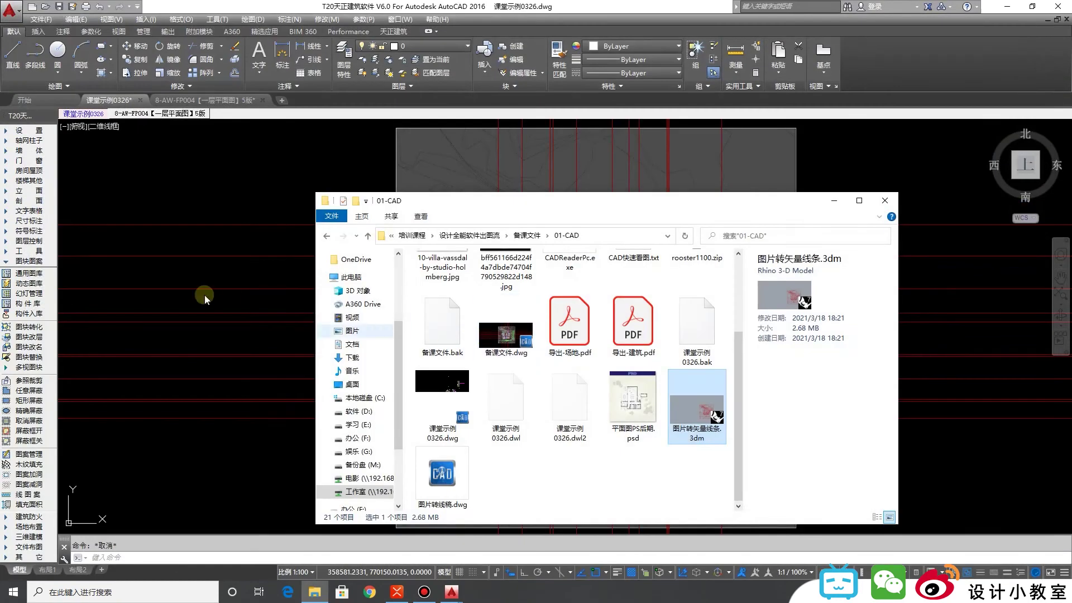
Step: Return to T20, dismiss the Grasshopper unsaved prompt, and activate the 8-AW-FP004 floor plan tab
click(271, 294)
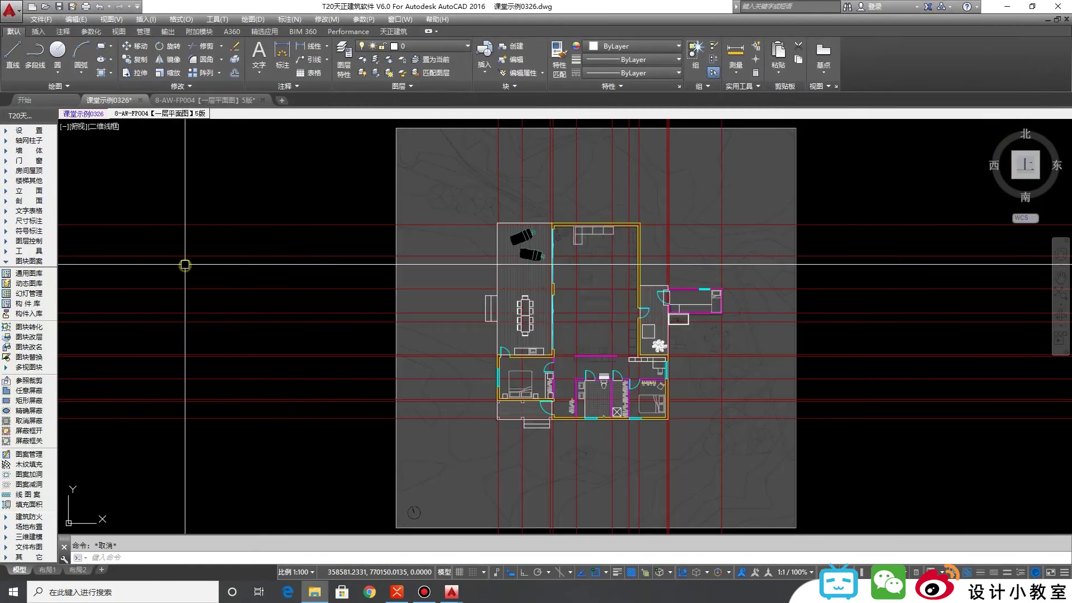
middle_drag(760, 437, 657, 395)
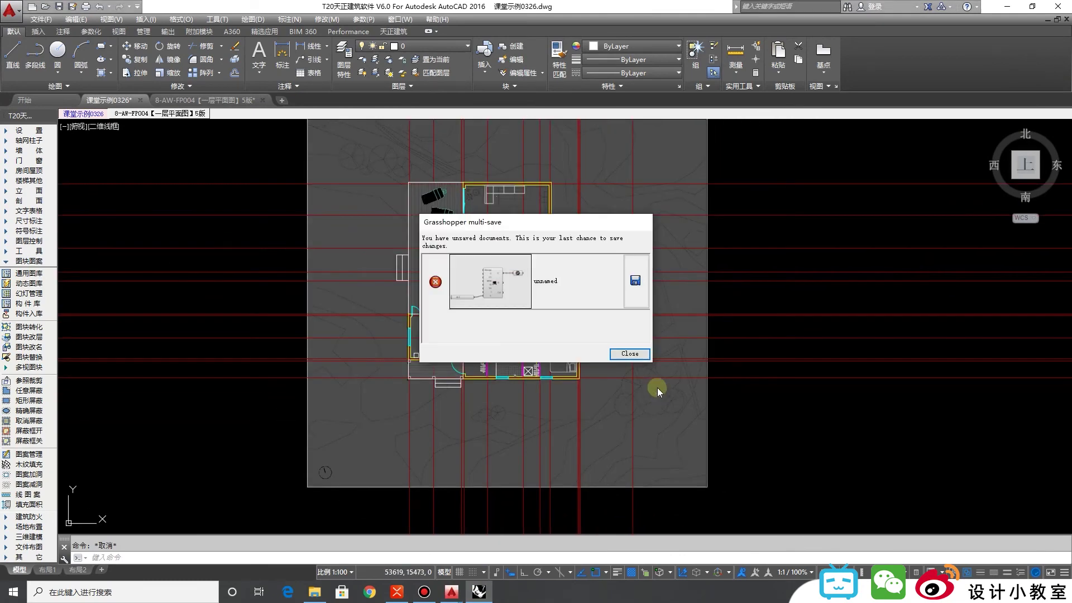
click(628, 353)
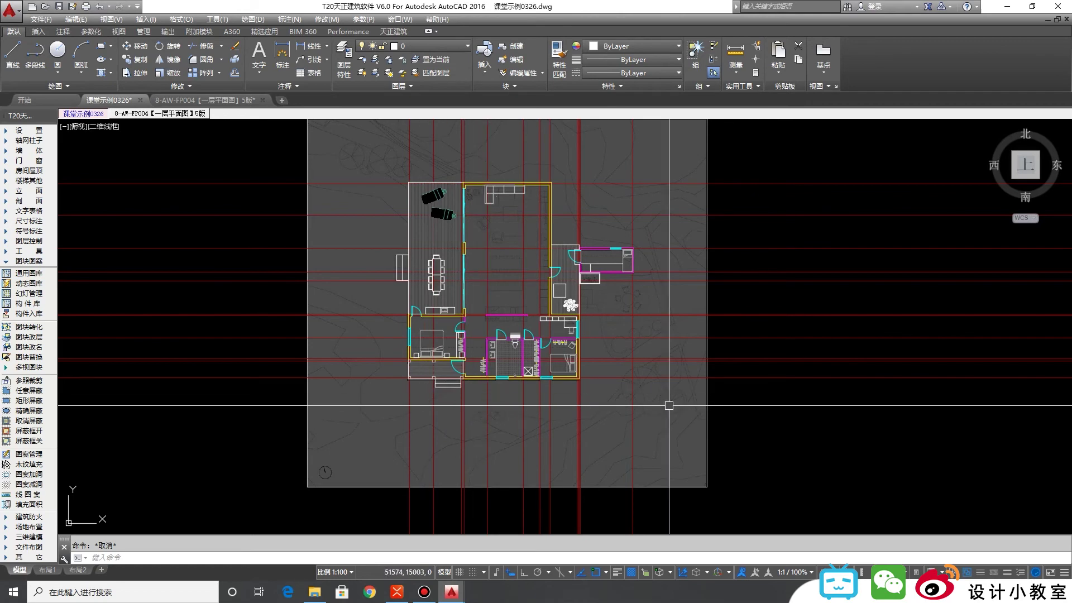
middle_drag(567, 300, 655, 355)
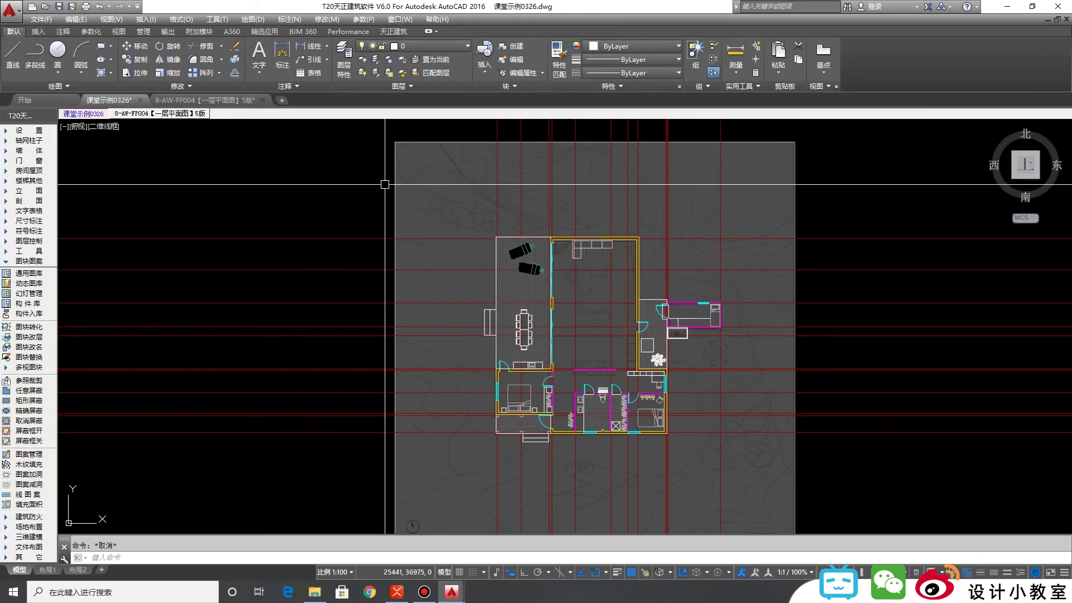
click(185, 103)
Step: Close 8-AW-FP004 and open 图片转线稿.dwg, panning its traced site plan into view
click(263, 100)
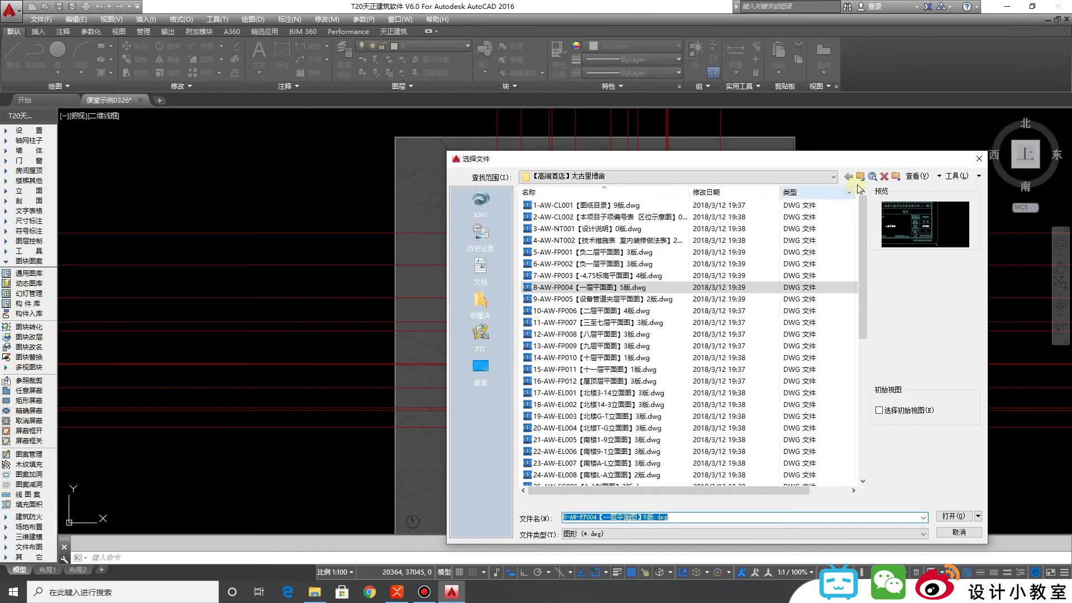
click(860, 177)
click(861, 178)
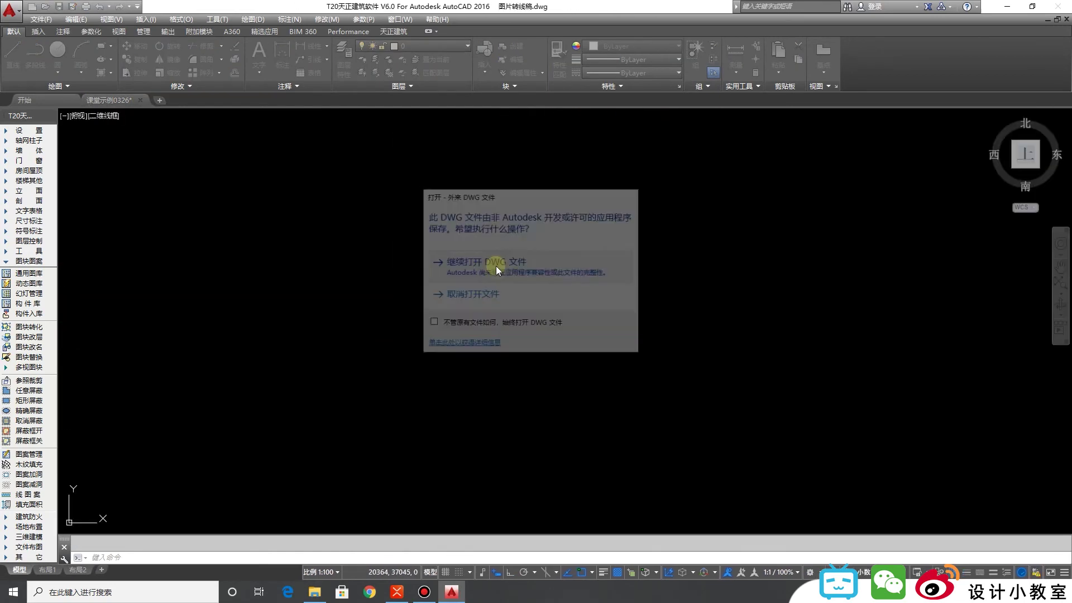
click(496, 266)
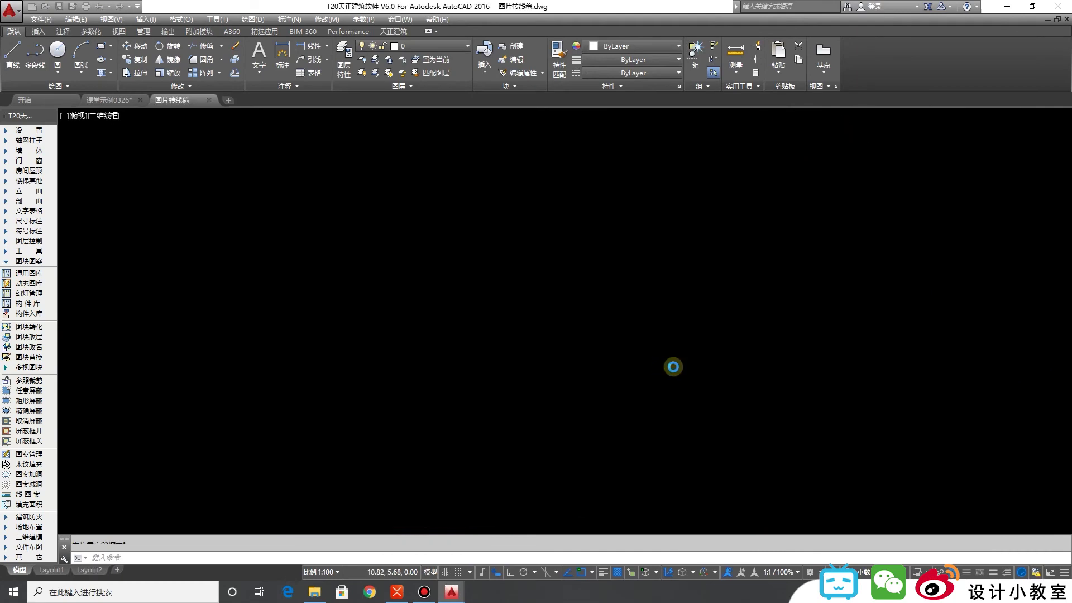
scroll(677, 373, down, 8)
middle_drag(719, 381, 637, 410)
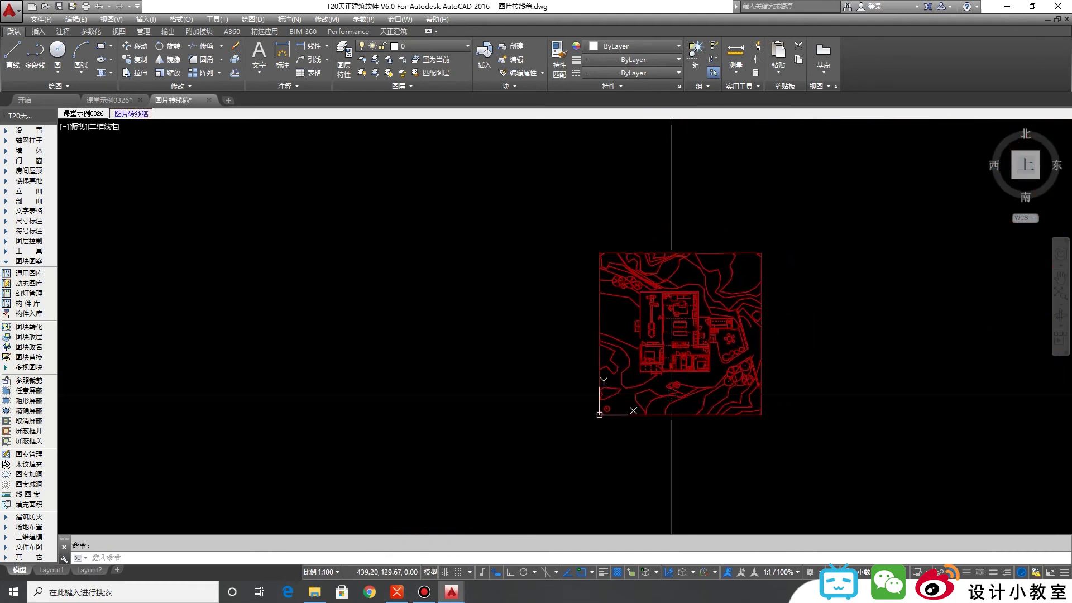
Step: Window-select the site plan and start renaming layer 图层01 in Layer Properties
click(777, 340)
click(718, 304)
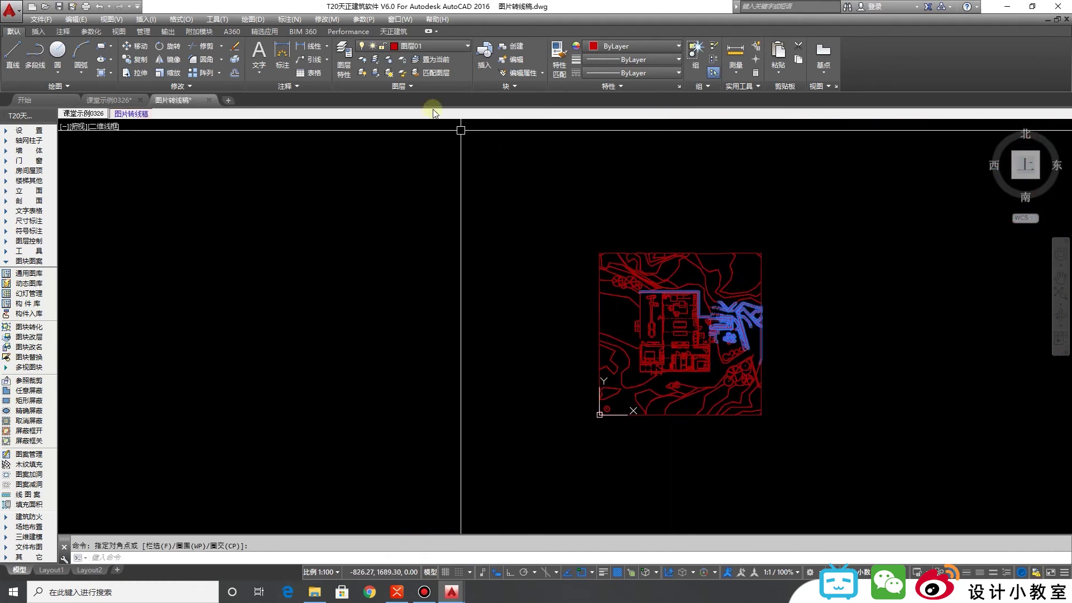
click(428, 46)
click(343, 48)
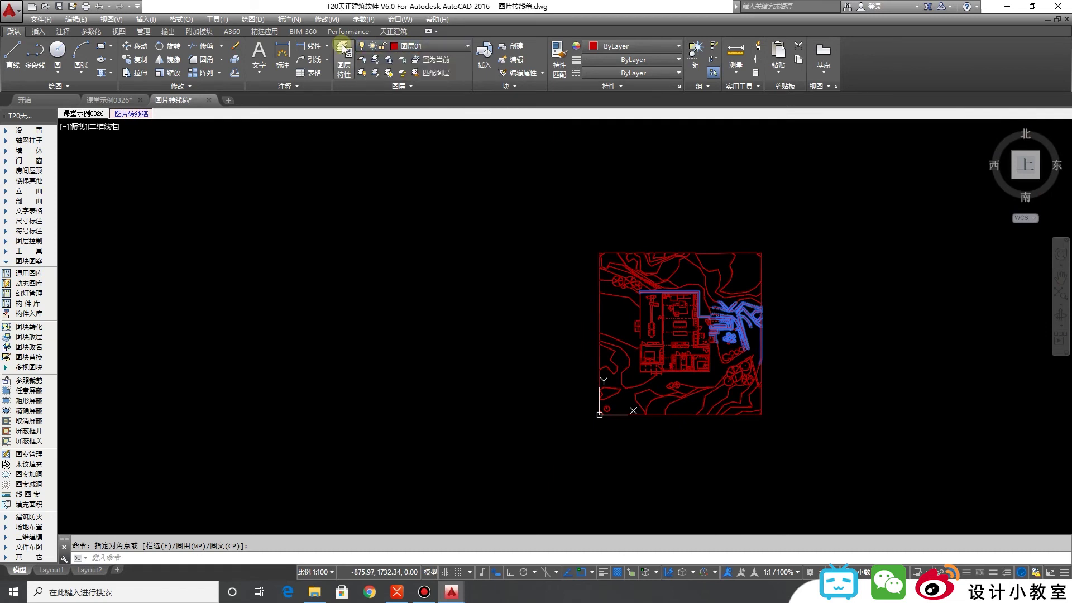
double_click(410, 285)
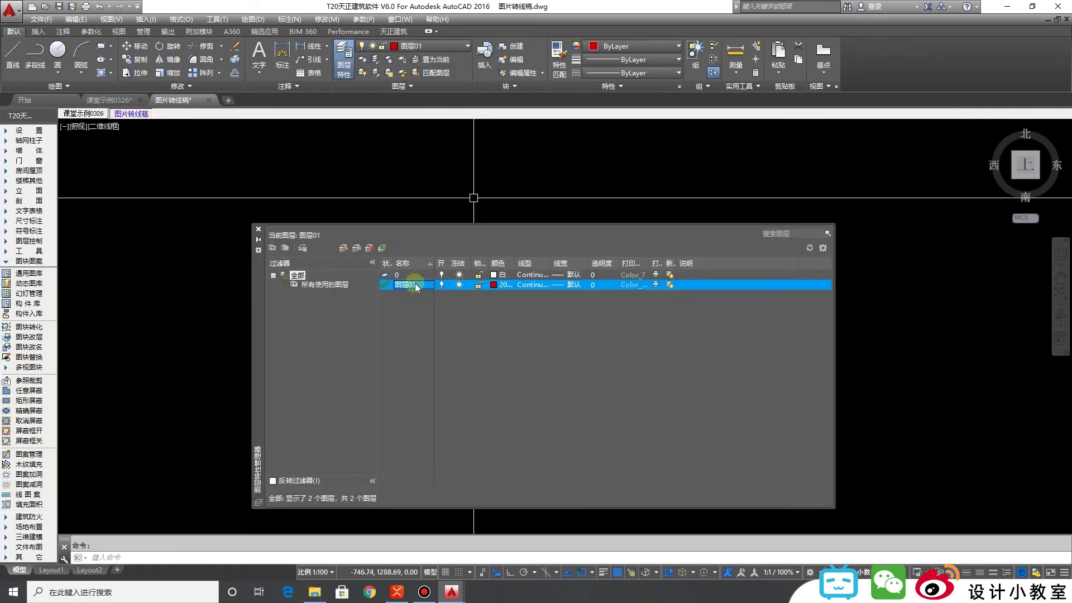
Step: Rename layer 图层01 to 地形 and set its colour to index 7 white
key(BackSpace)
key(BackSpace)
key(BackSpace)
key(BackSpace)
key(BackSpace)
key(BackSpace)
key(BackSpace)
key(BackSpace)
key(BackSpace)
key(BackSpace)
key(BackSpace)
key(BackSpace)
key(BackSpace)
key(BackSpace)
text(地形)
key(Return)
click(494, 285)
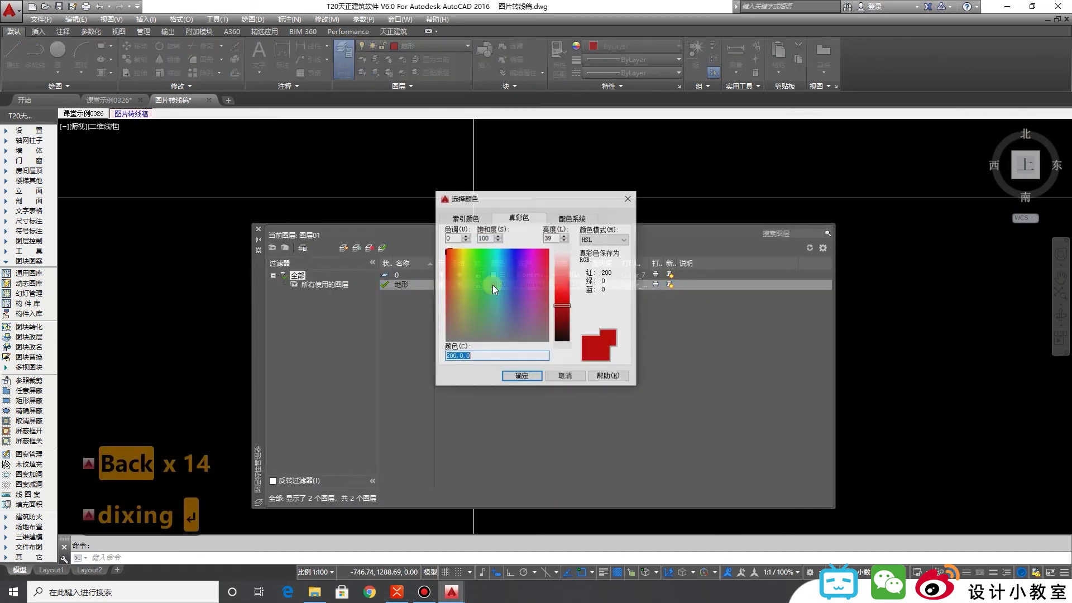
click(469, 219)
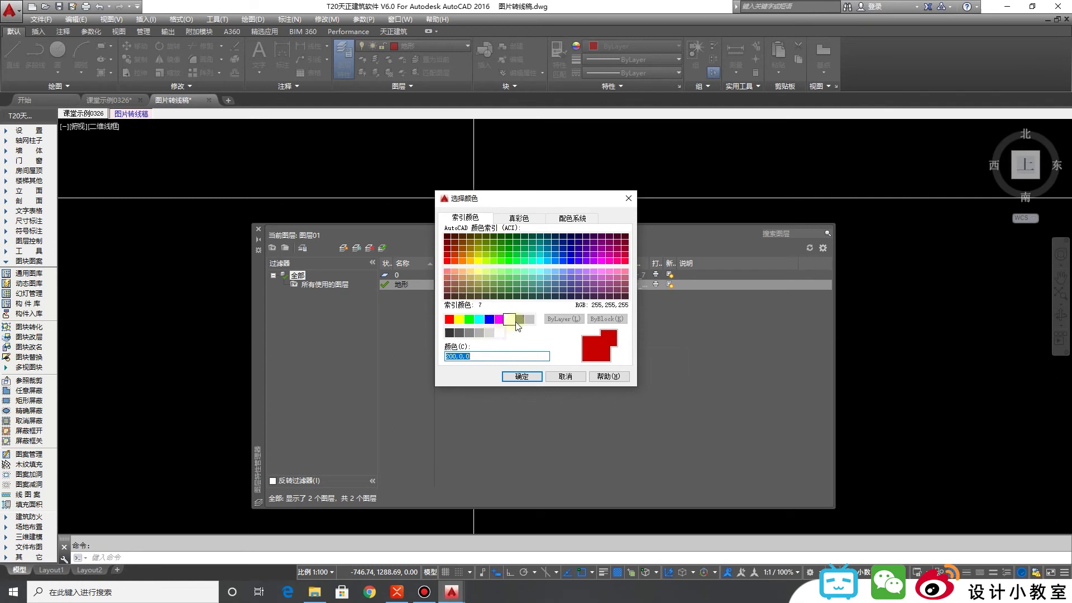
click(521, 376)
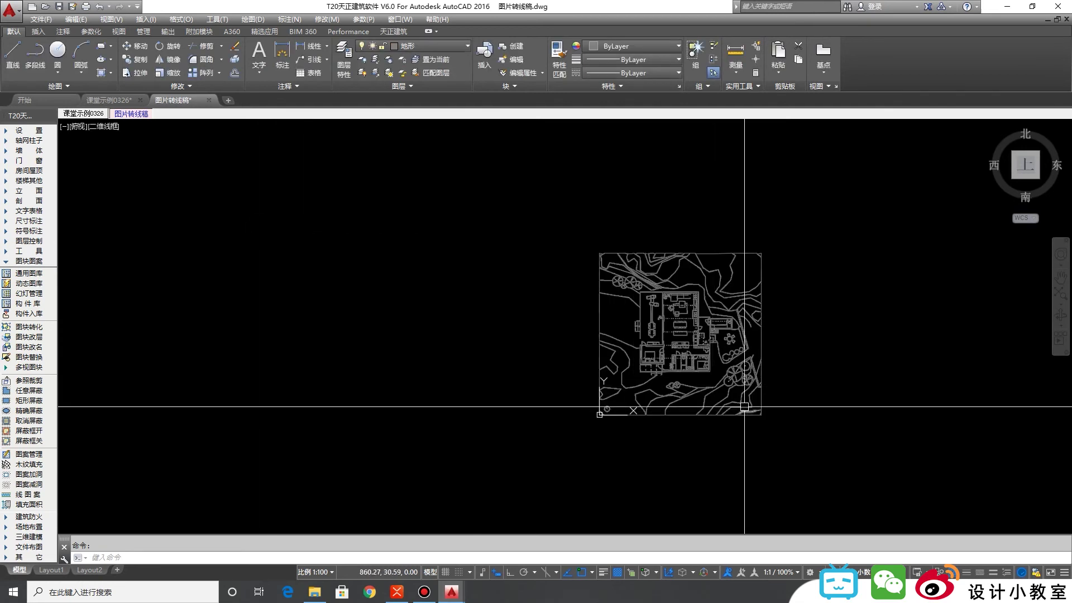
Step: Cancel the pending prompt and begin a selection window around the site plan
scroll(726, 351, up, 2)
key(Escape)
click(834, 483)
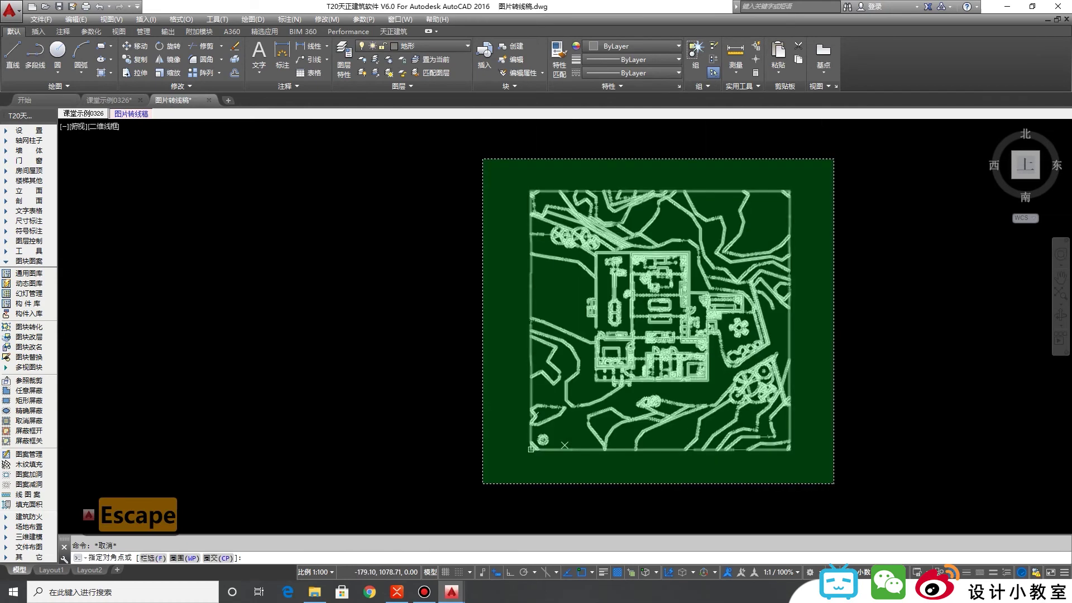
Step: Turn the whole selected site plan into a block named dixing
click(483, 159)
text(b)
key(Return)
text(dixing)
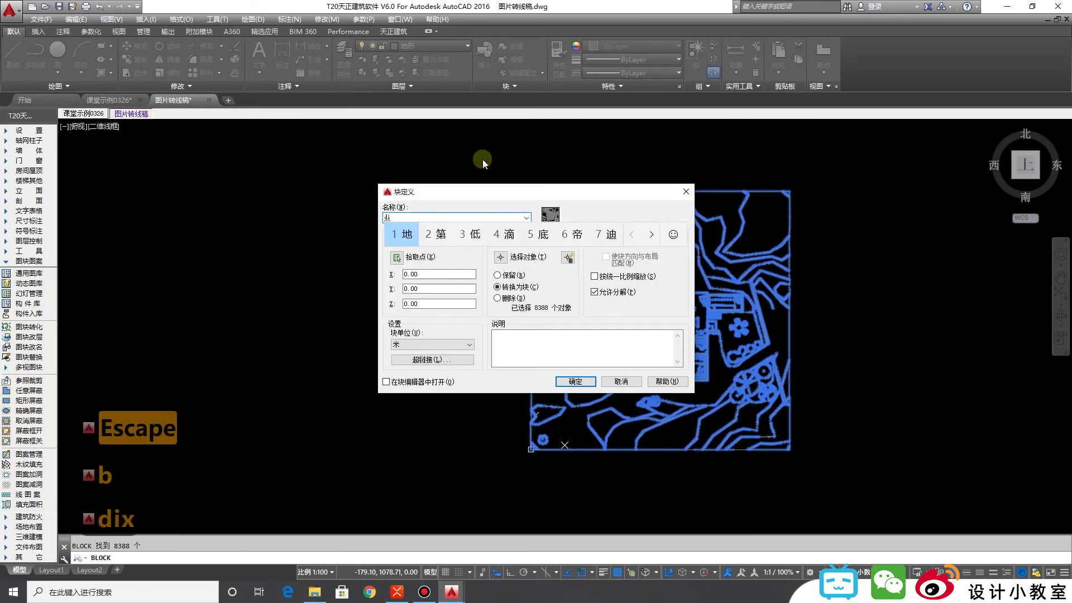
key(Return)
key(Return)
Step: Copy the dixing block and paste it into 课堂示例0326 beside the floor plan
click(591, 226)
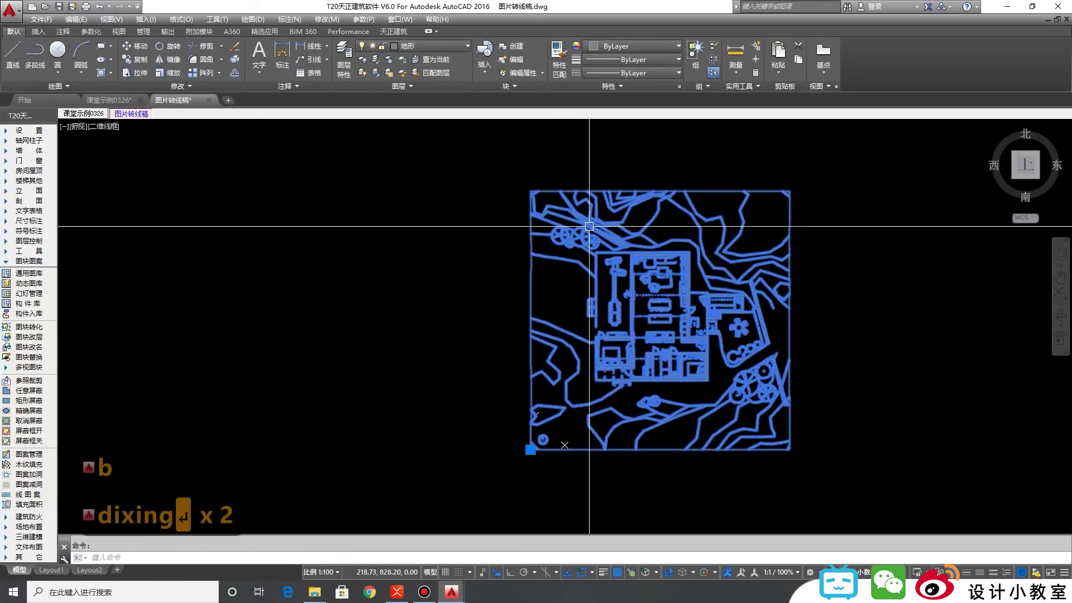
key(ctrl+c)
key(ctrl+Tab)
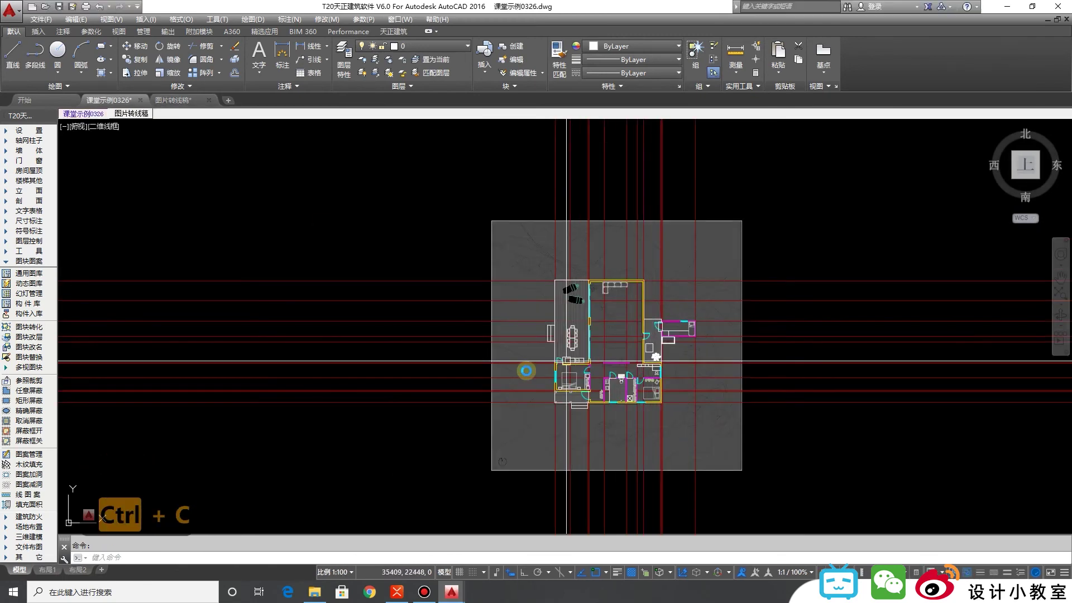
key(ctrl+v)
scroll(523, 380, down, 5)
scroll(654, 422, up, 5)
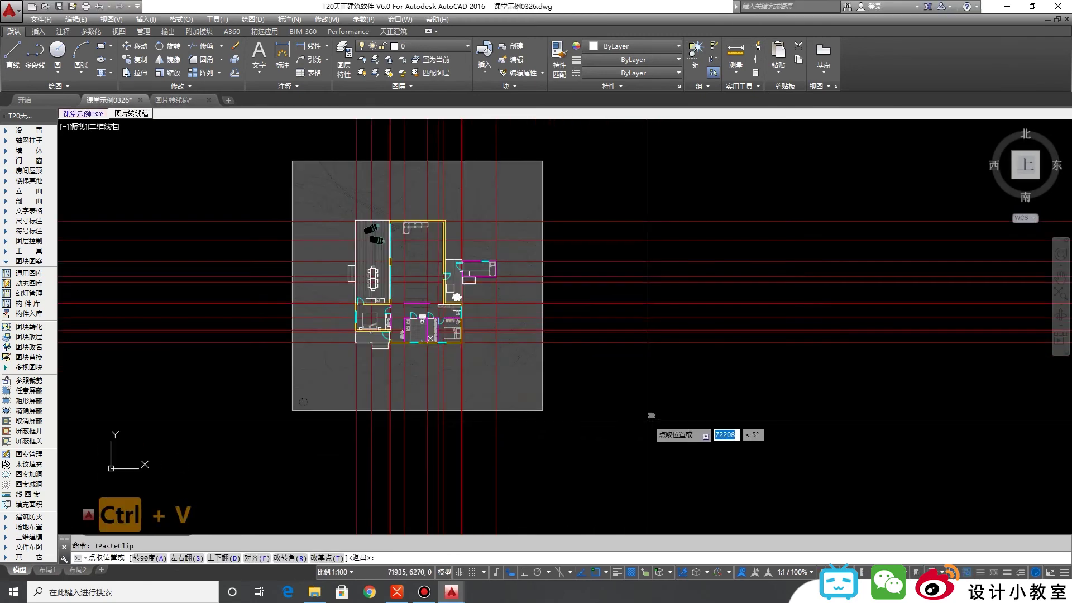
click(627, 401)
Step: Pan to the pasted block and centre the villa plan underlay in view
scroll(726, 424, up, 10)
scroll(781, 442, down, 10)
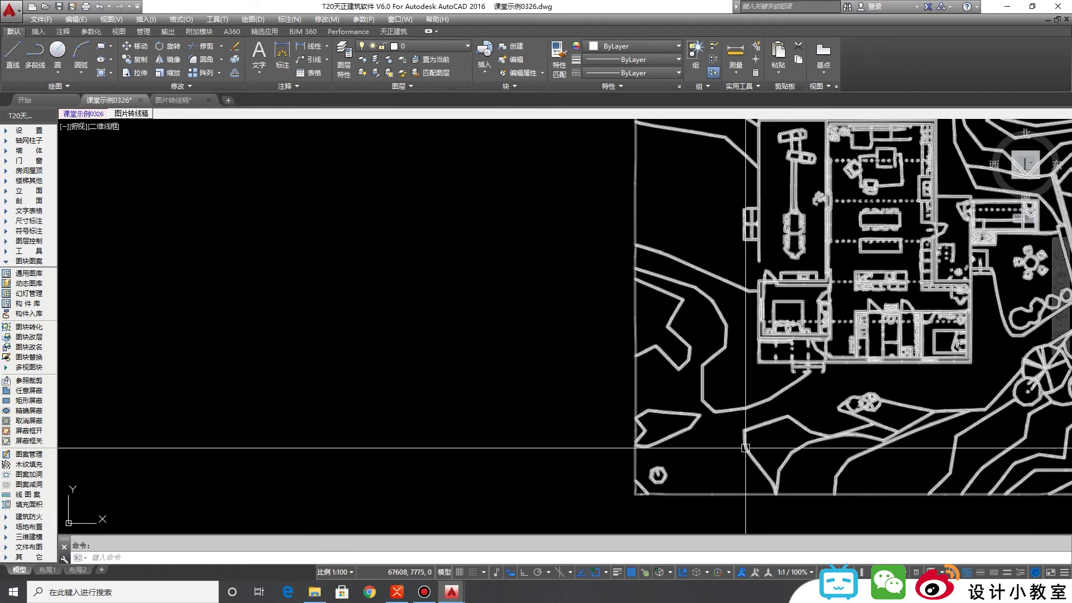
middle_drag(664, 391, 844, 419)
scroll(751, 393, down, 4)
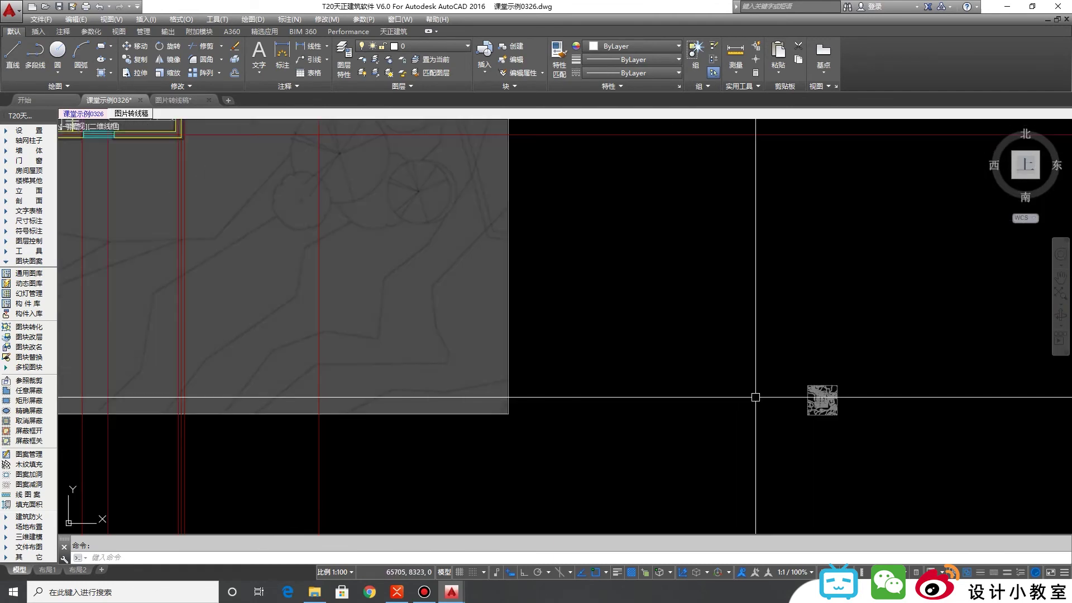
scroll(466, 383, down, 4)
click(509, 376)
click(466, 346)
scroll(466, 346, down, 3)
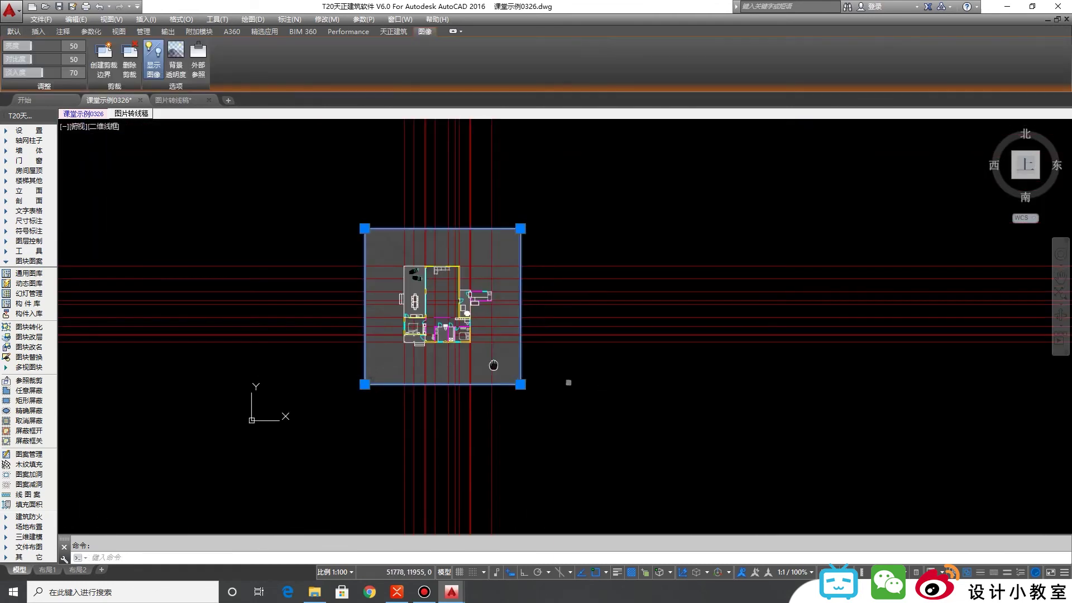
middle_drag(522, 387, 558, 407)
key(Escape)
scroll(599, 409, up, 10)
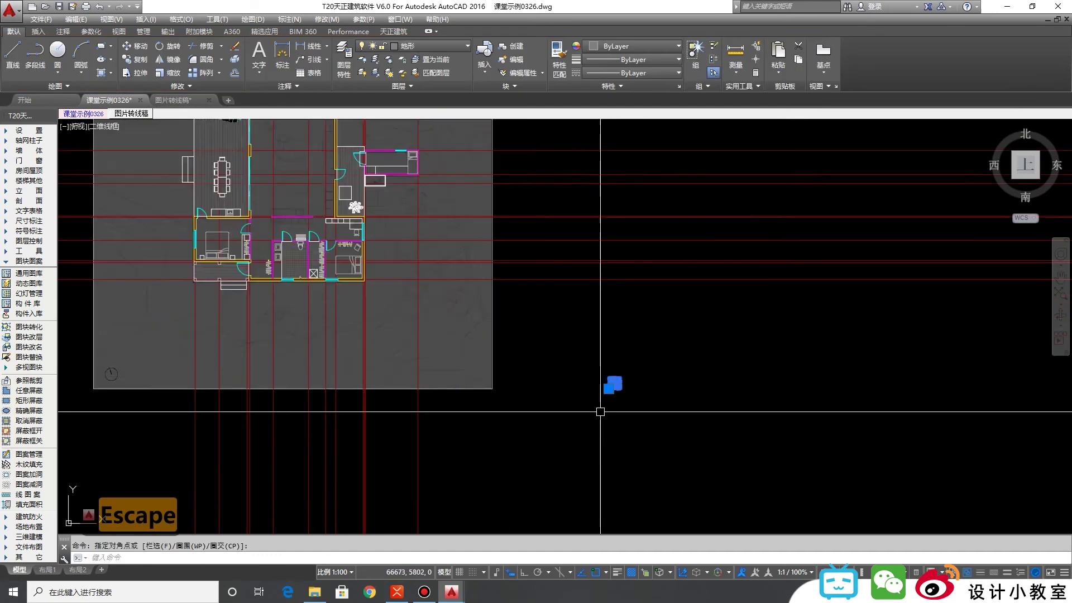
Step: Start AL on the dixing block and match its first point to the underlay
text(a)
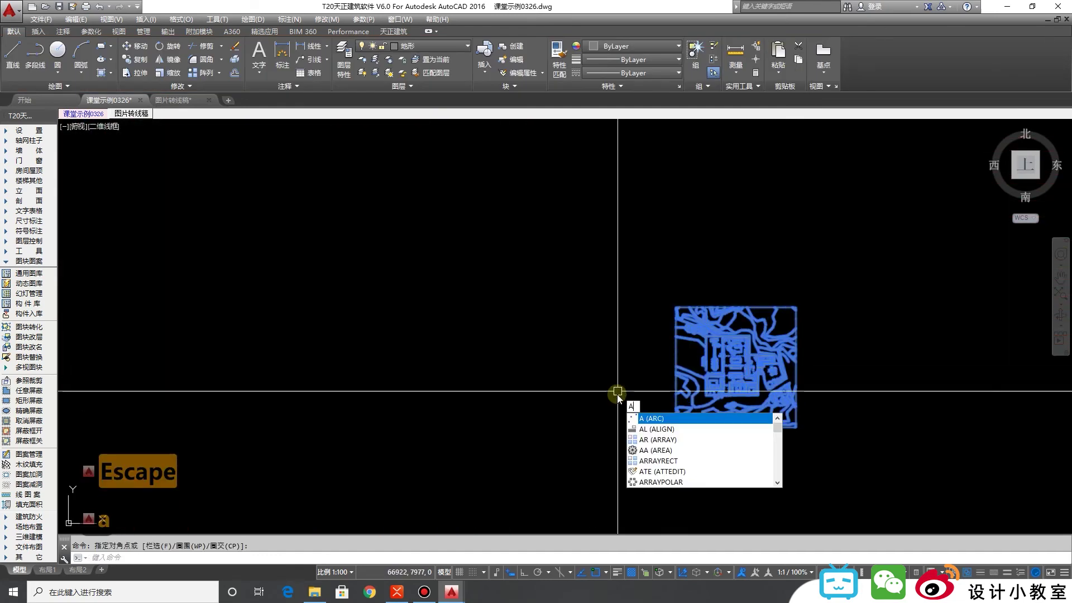
text(l)
key(Return)
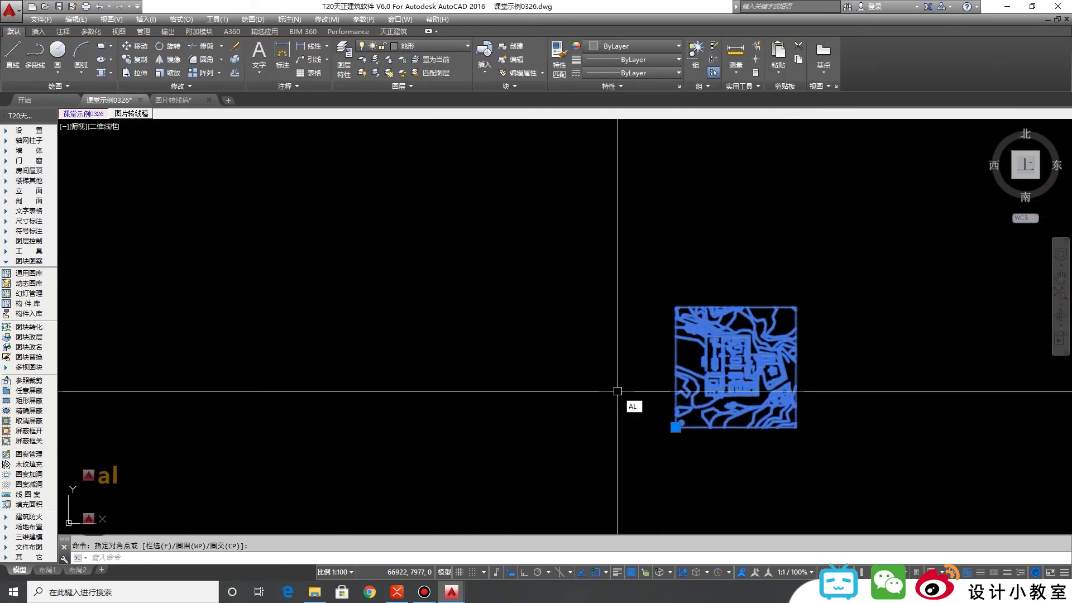
scroll(764, 425, up, 5)
scroll(764, 426, up, 8)
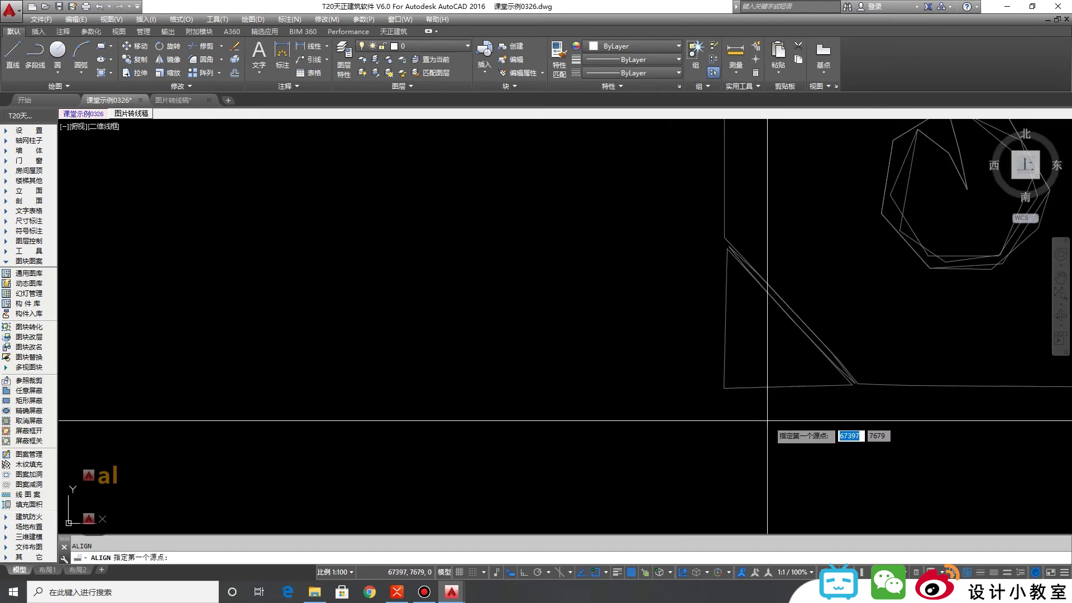
click(725, 386)
scroll(759, 456, down, 8)
scroll(720, 424, down, 6)
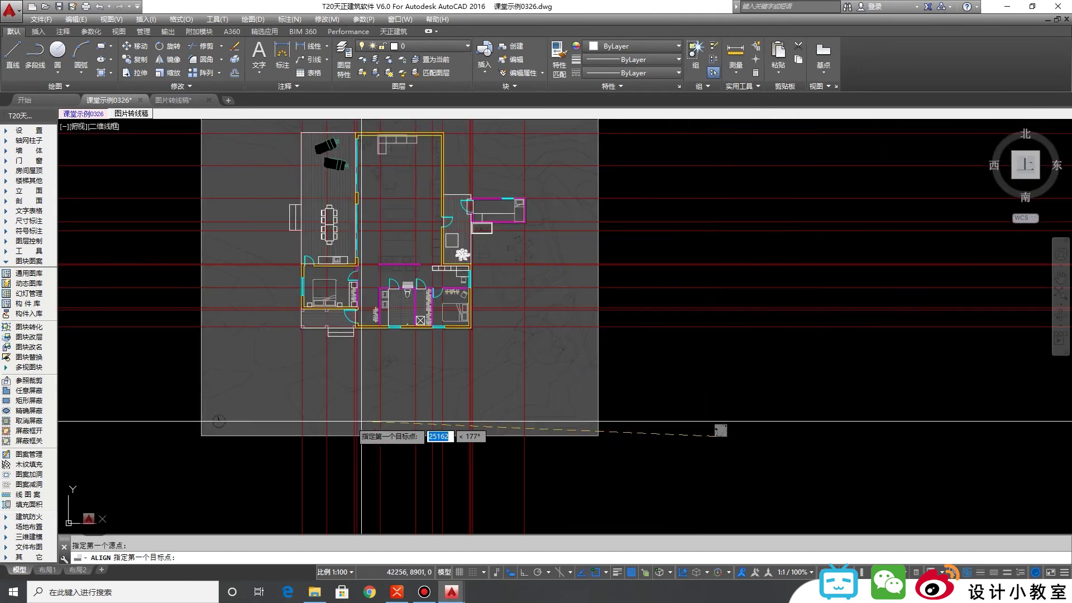
scroll(185, 430, up, 8)
click(234, 422)
Step: Match the second point to the underlay corner and scale the block to fit
scroll(235, 422, down, 8)
scroll(801, 447, up, 12)
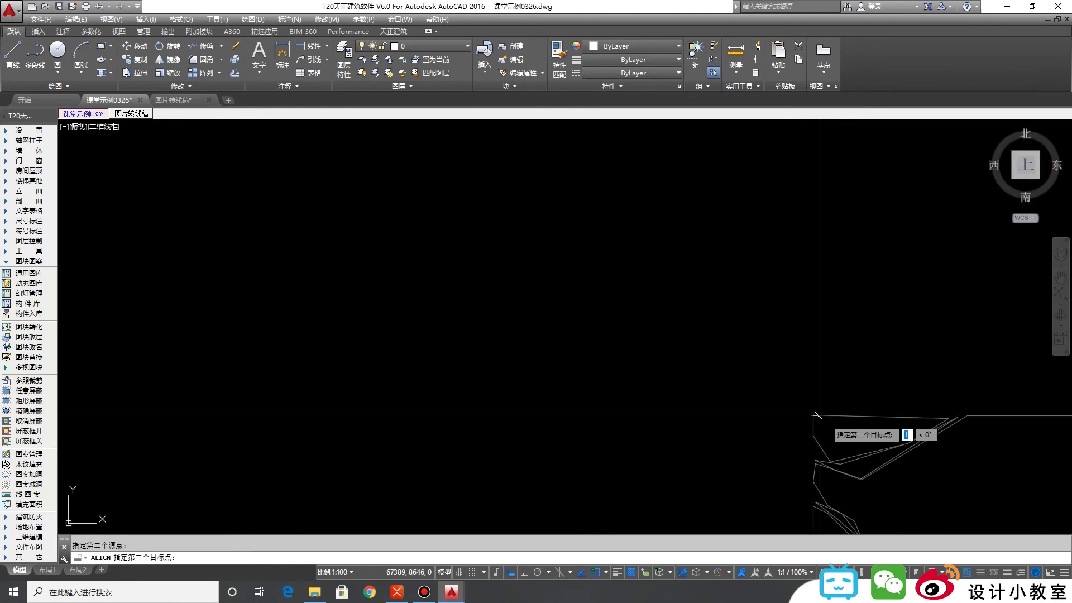
click(821, 421)
scroll(726, 363, down, 5)
click(524, 179)
scroll(576, 251, down, 5)
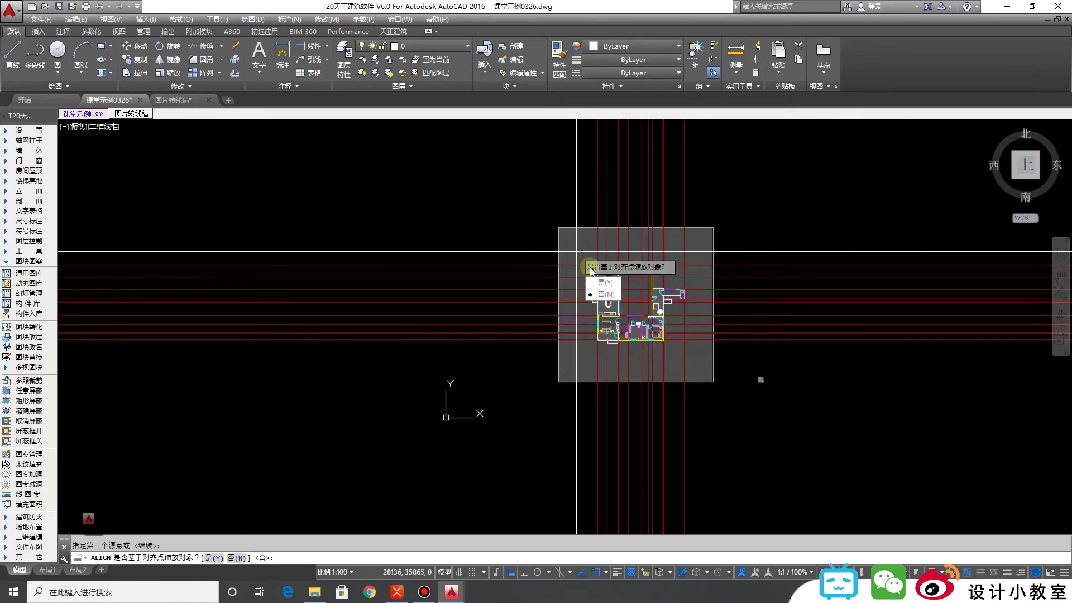
click(603, 283)
scroll(681, 288, up, 4)
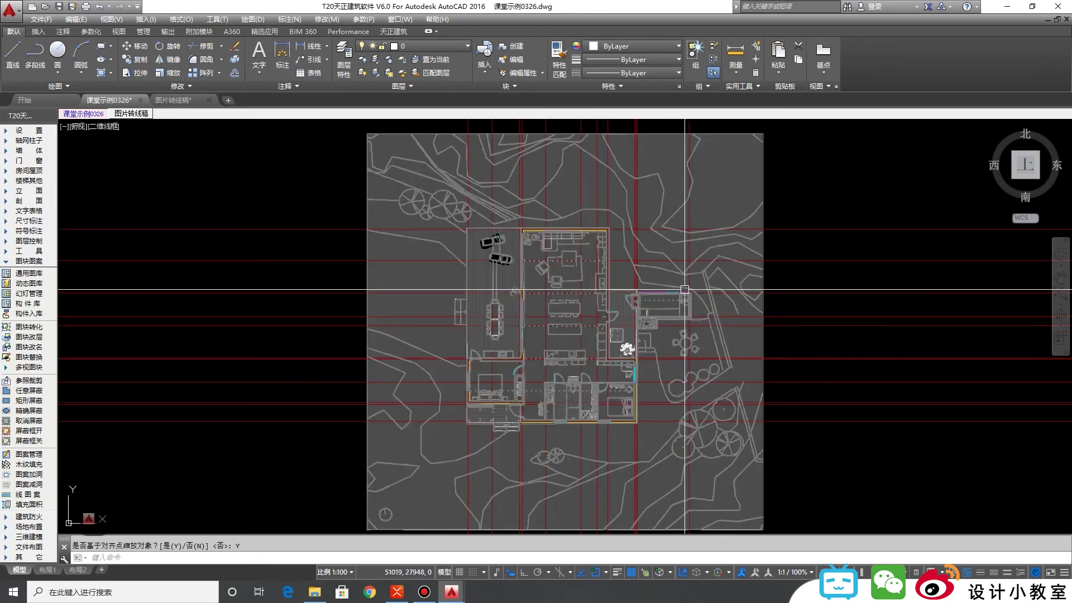
key(Escape)
middle_drag(445, 383, 443, 388)
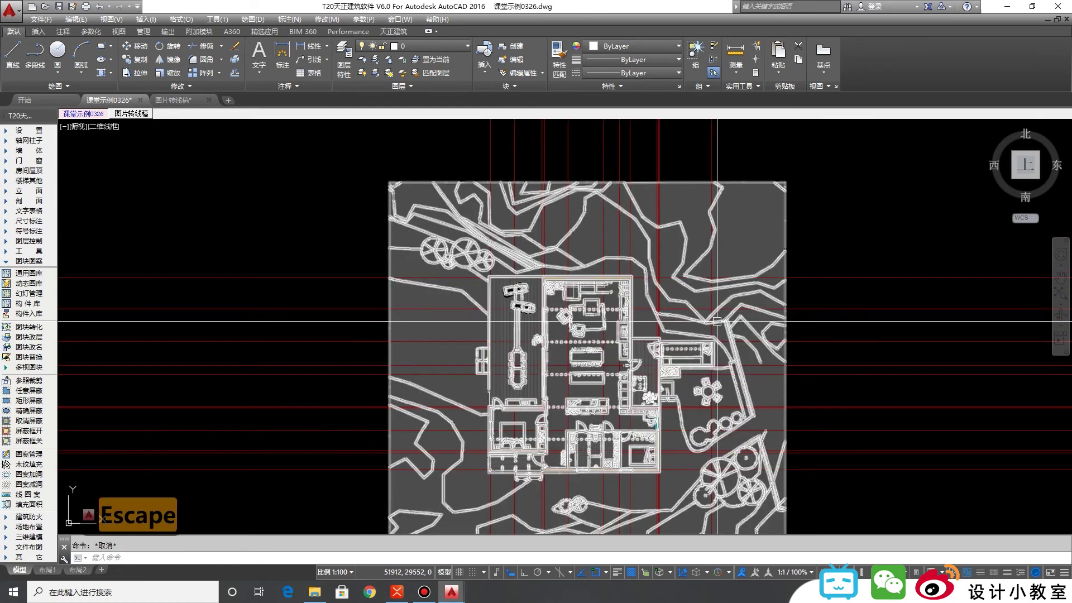
Step: Hide the layer of the aligned dixing site-plan block
click(698, 318)
middle_drag(698, 319, 776, 309)
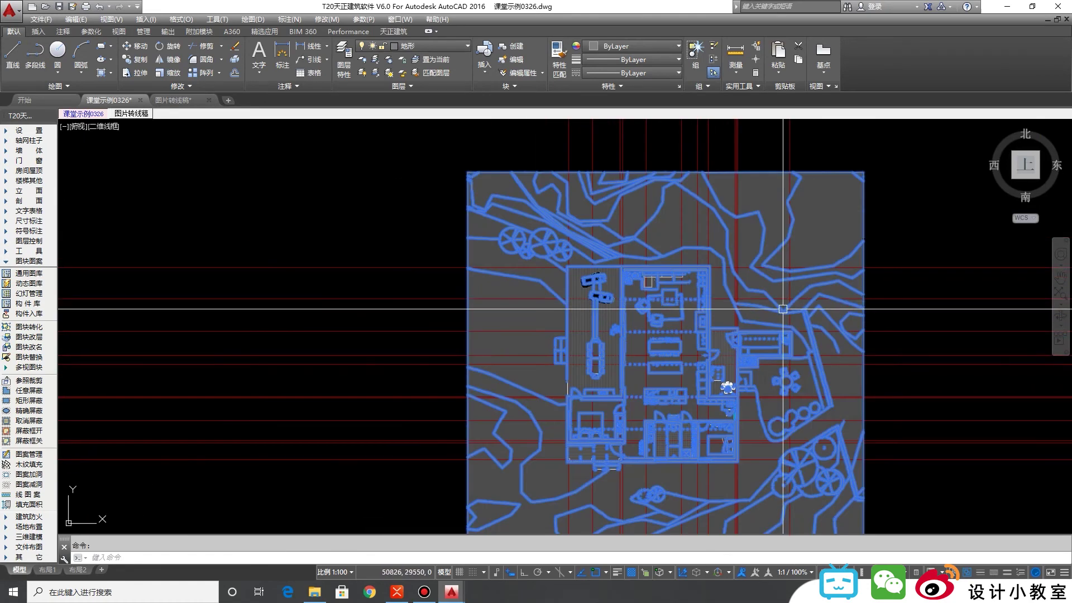
scroll(698, 408, down, 5)
scroll(725, 415, up, 5)
key(Escape)
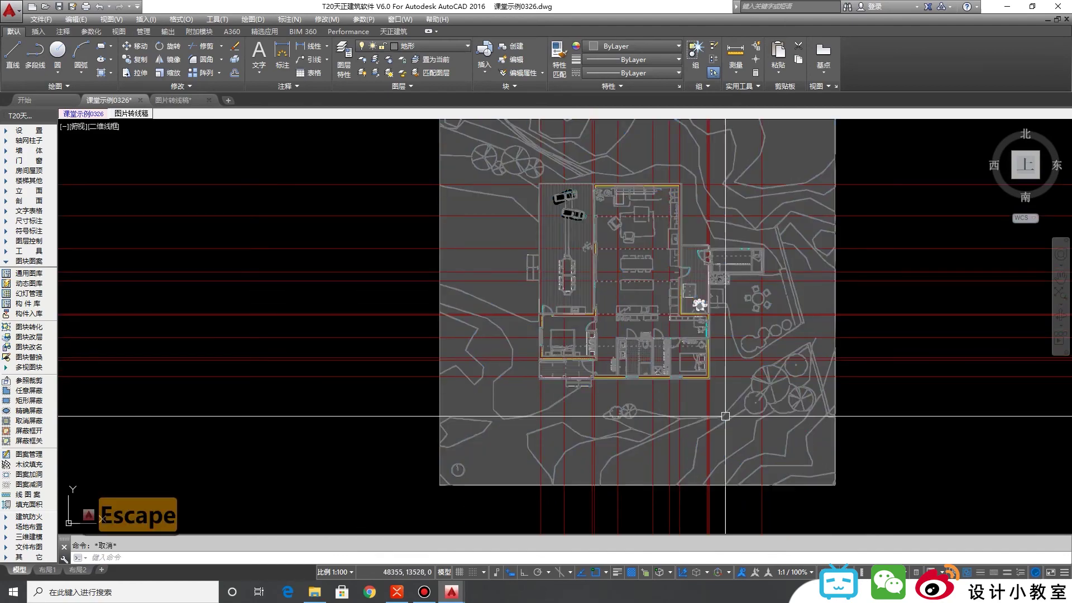
scroll(527, 293, up, 6)
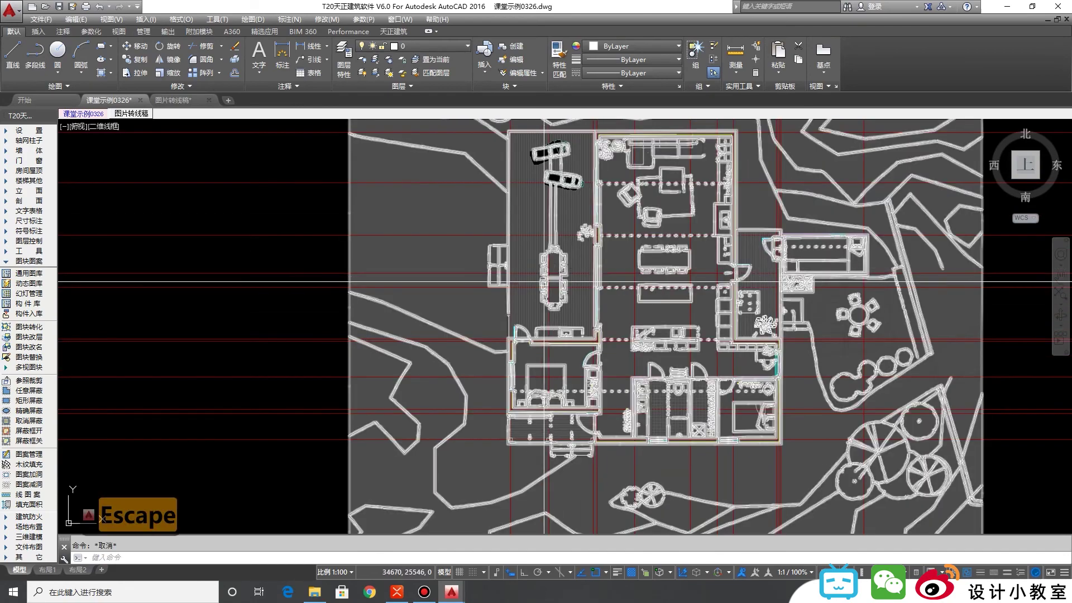
scroll(723, 291, down, 6)
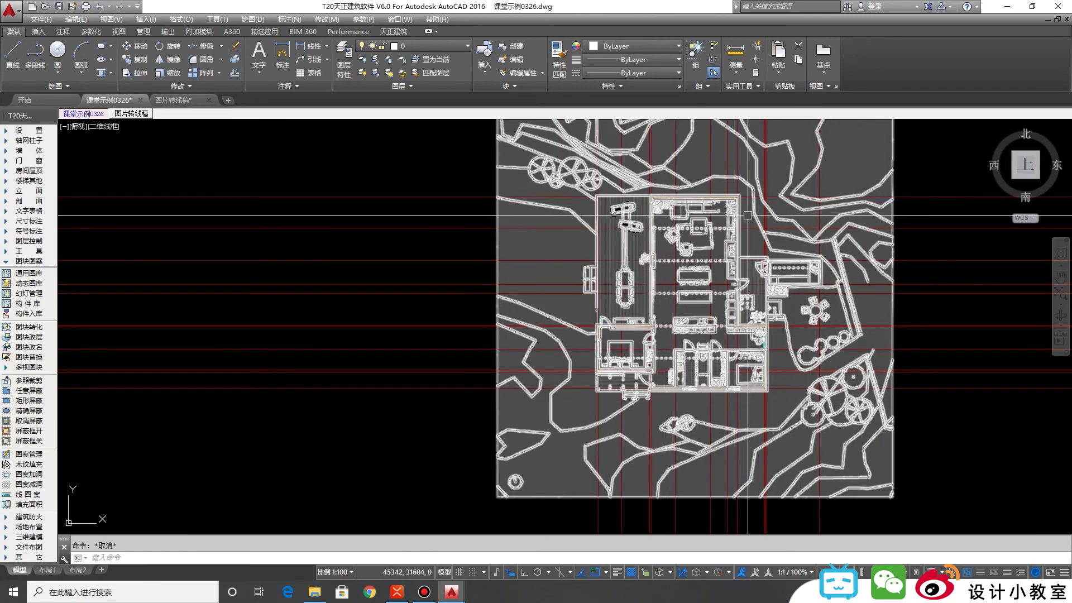
click(792, 411)
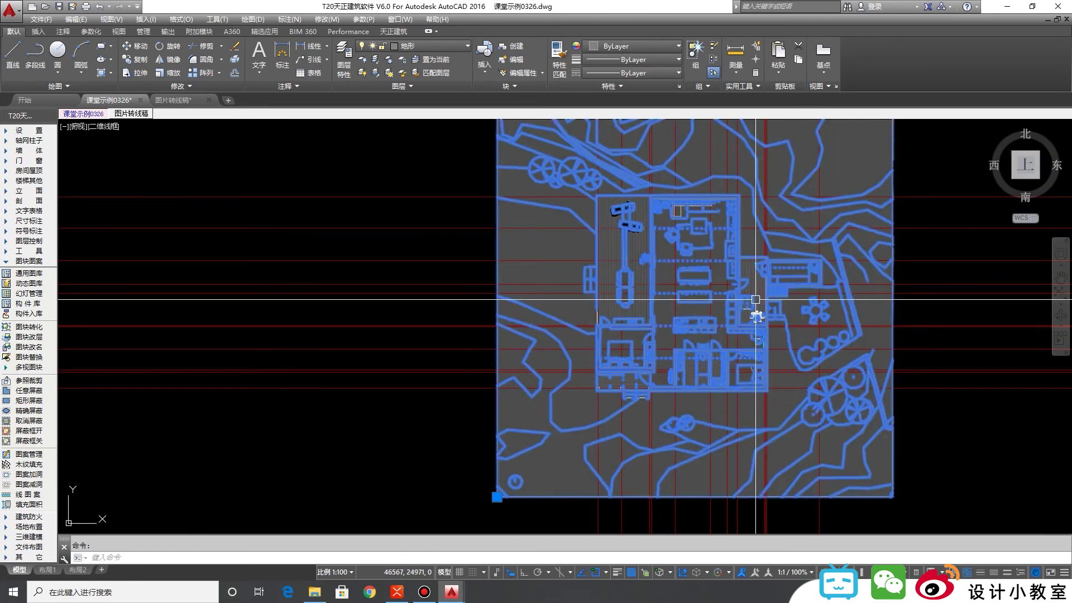
middle_drag(771, 396, 716, 404)
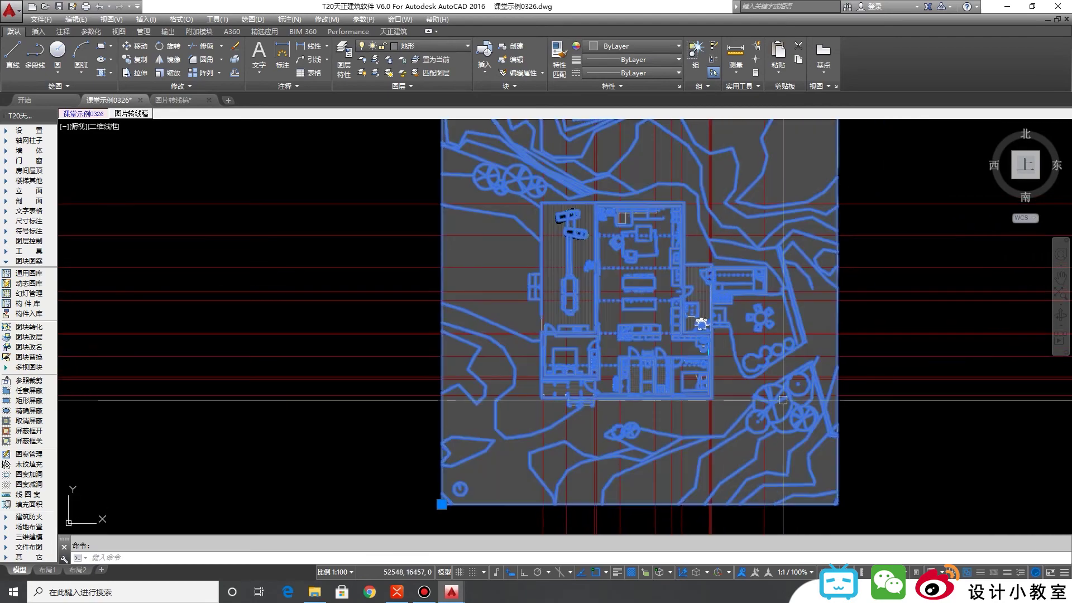
key(1)
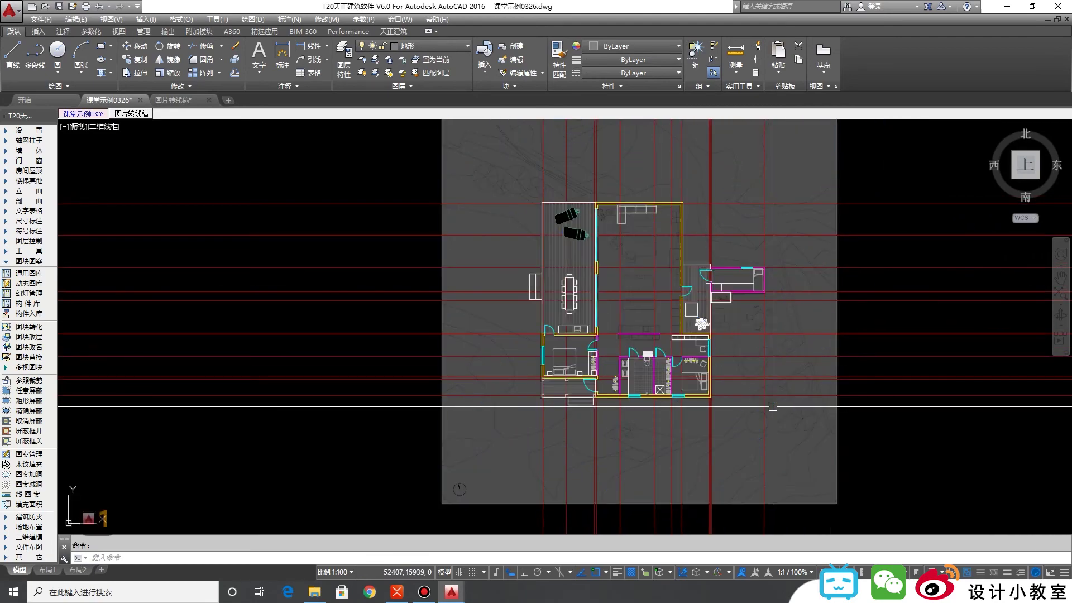
Step: Hide the layers of the background raster image and the red axis lines
scroll(542, 247, up, 3)
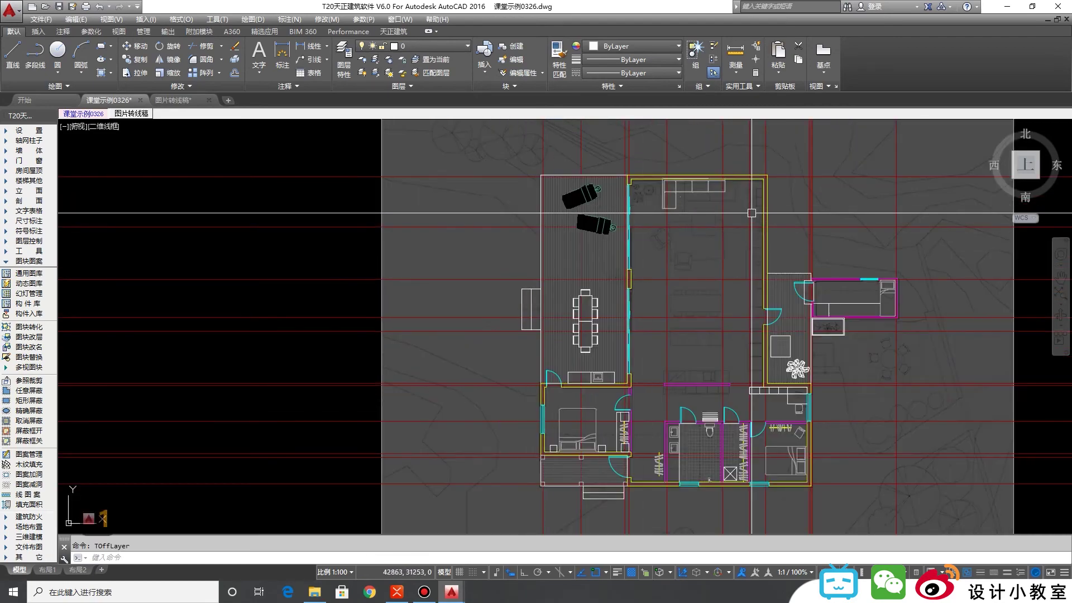
click(1021, 407)
click(992, 402)
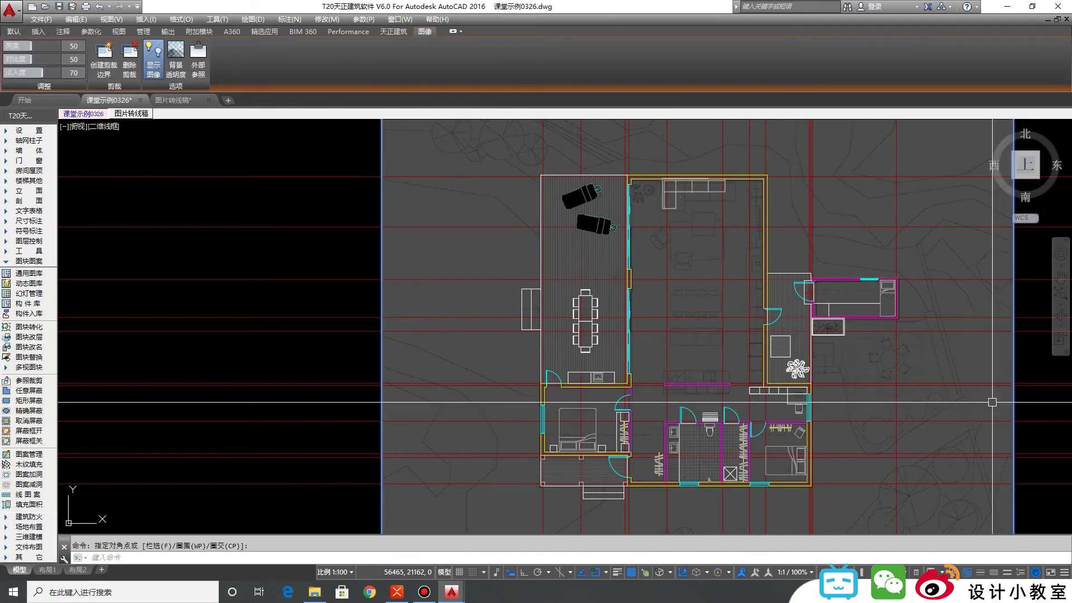
key(1)
click(944, 371)
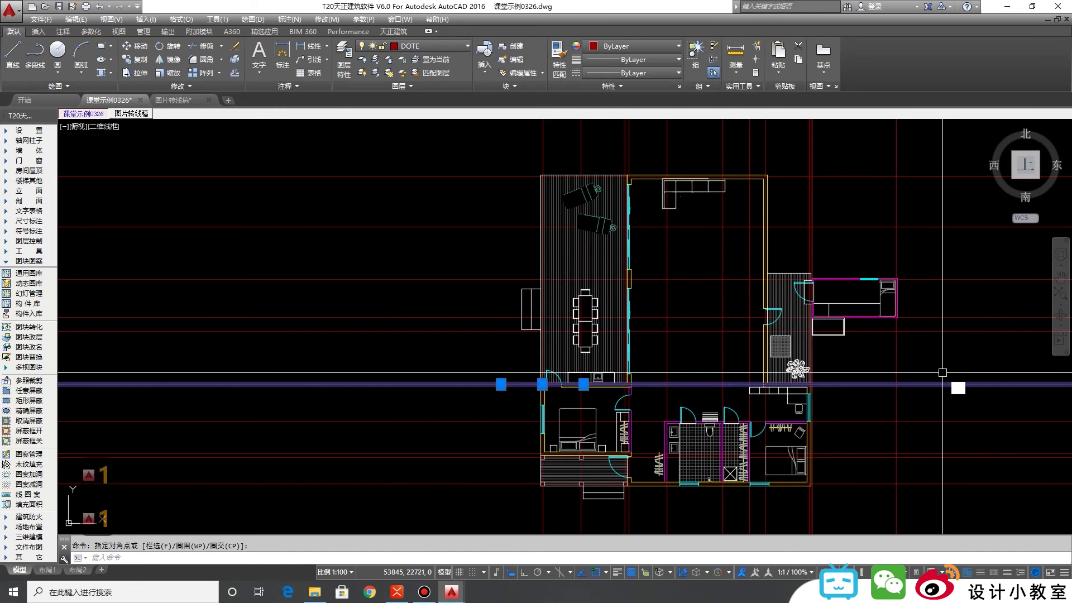
click(943, 372)
key(space)
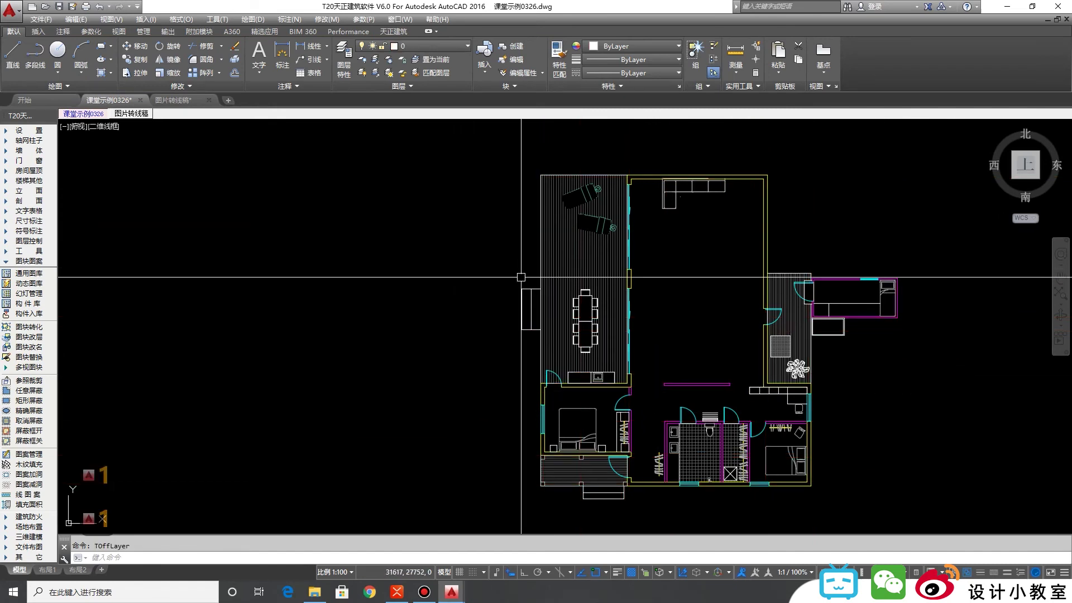
scroll(823, 339, up, 3)
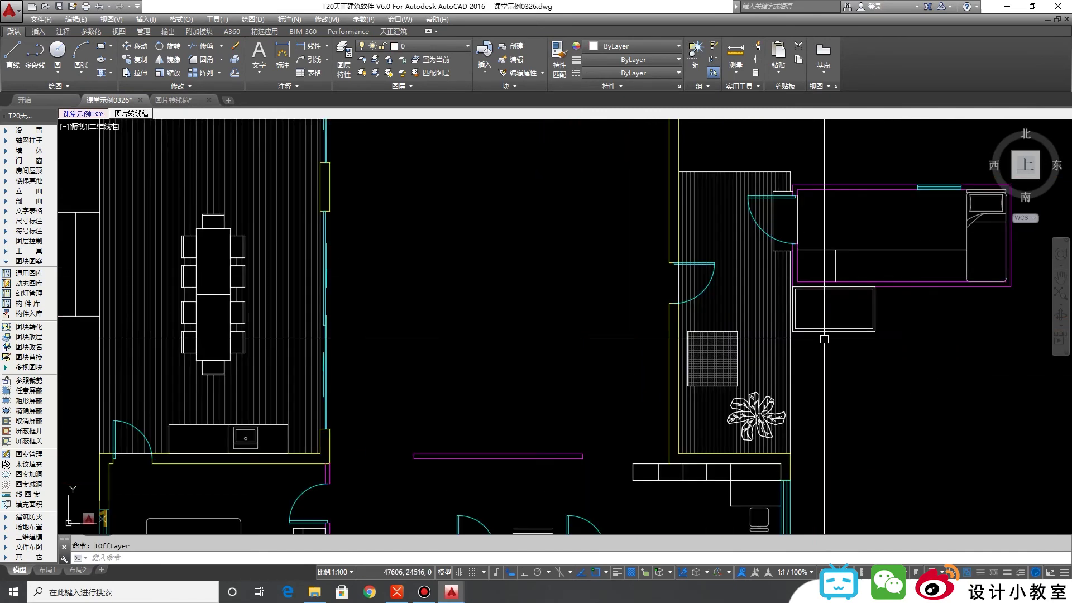
Step: Draw a closed PL polyline around the villa's outer corners, from deck to entry step
text(pl)
key(space)
scroll(824, 339, down, 5)
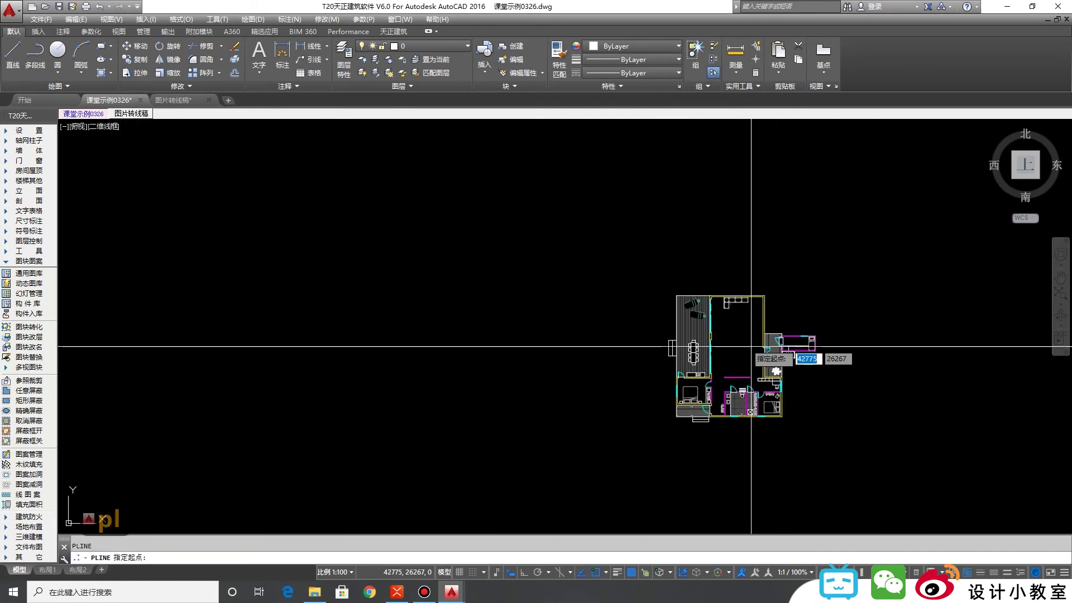
scroll(677, 299, up, 8)
click(671, 314)
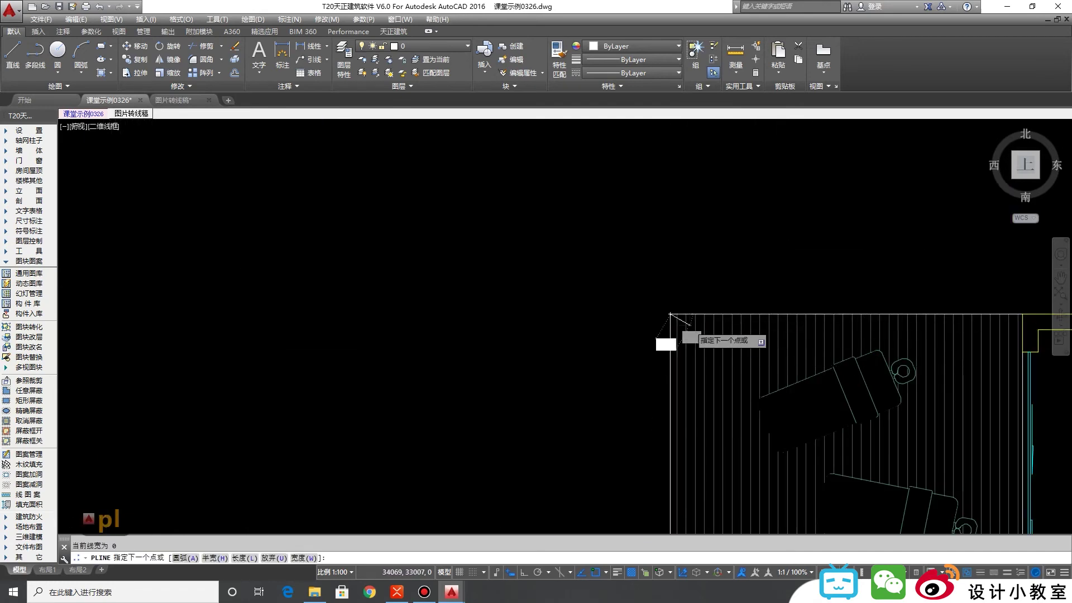
scroll(742, 321, down, 6)
scroll(720, 330, up, 4)
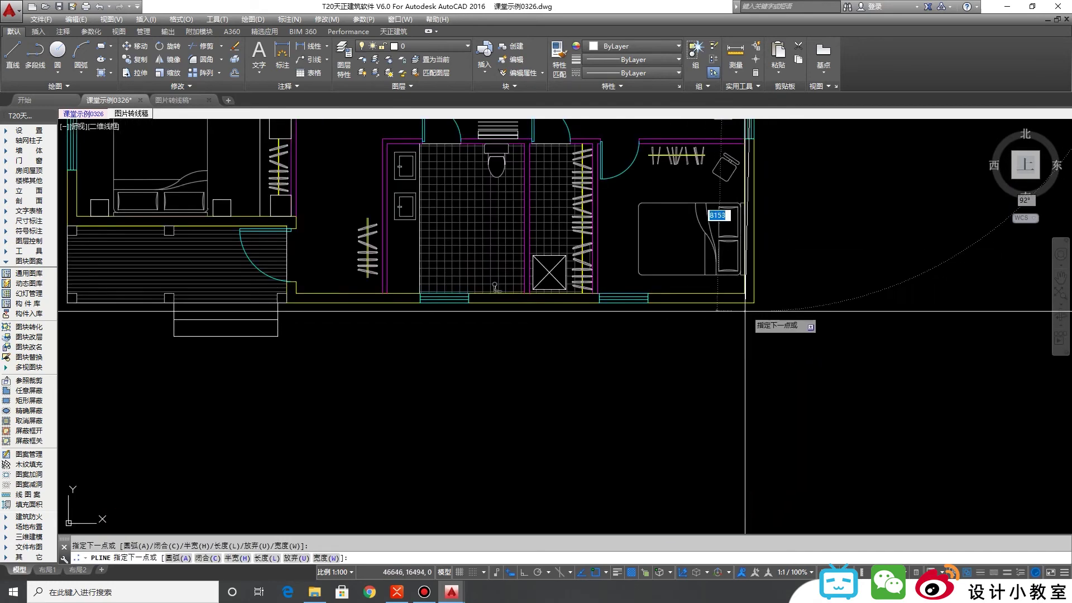
scroll(748, 313, down, 3)
scroll(468, 323, up, 8)
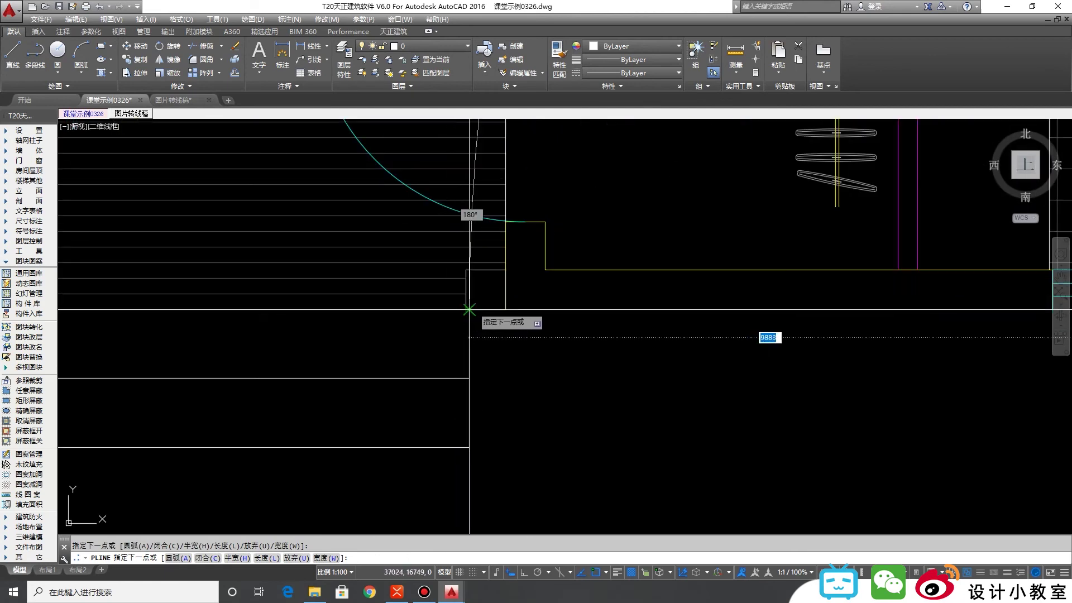
click(469, 445)
scroll(650, 419, down, 3)
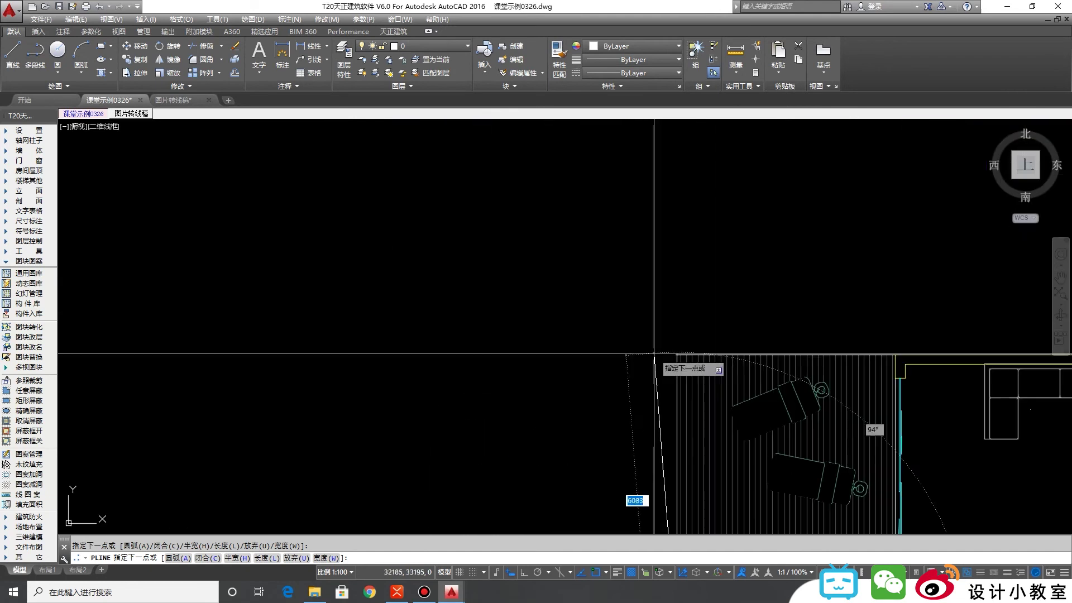
scroll(671, 364, up, 7)
scroll(678, 357, up, 6)
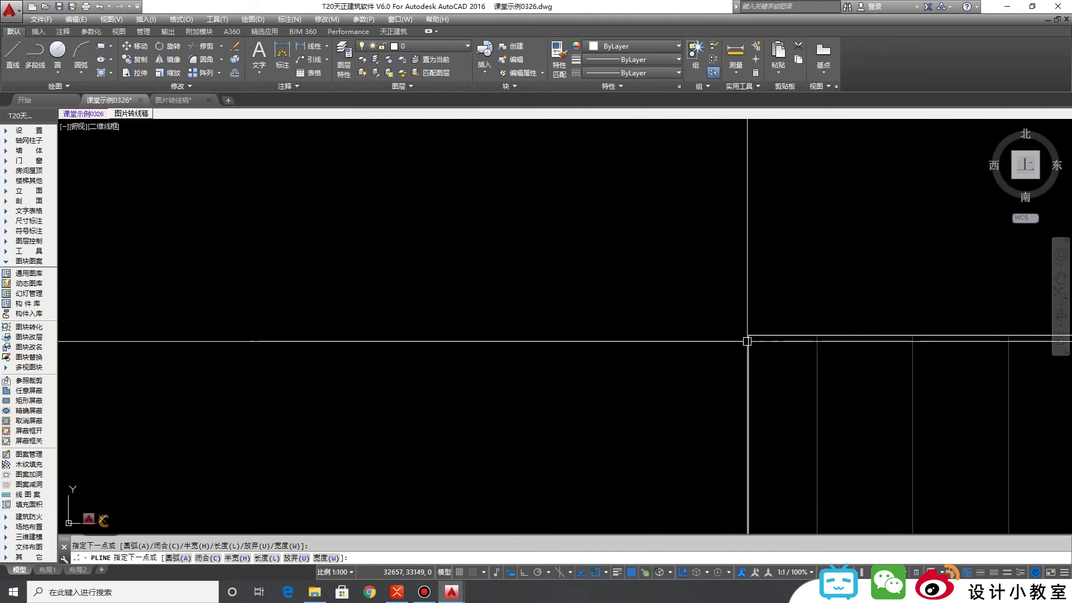
text(c)
key(Return)
Step: Check the finished closed outline, then deselect it
scroll(725, 364, down, 6)
scroll(727, 407, up, 3)
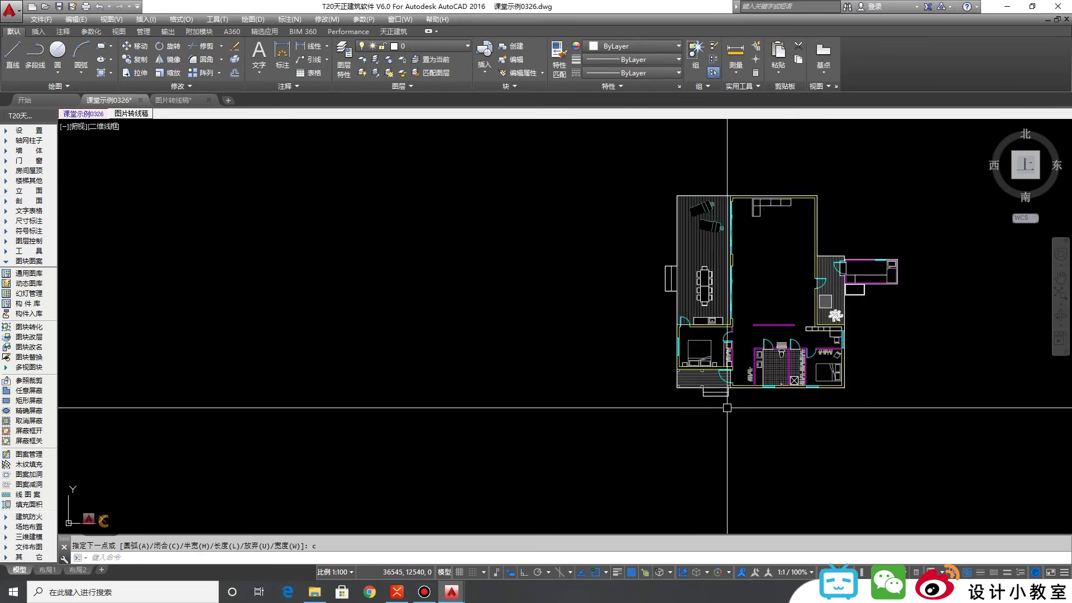
scroll(725, 388, up, 6)
click(673, 438)
scroll(672, 446, down, 6)
middle_drag(724, 362, 712, 370)
key(Escape)
Step: Turn all hidden layers back on and select the dixing site-plan block
key(0)
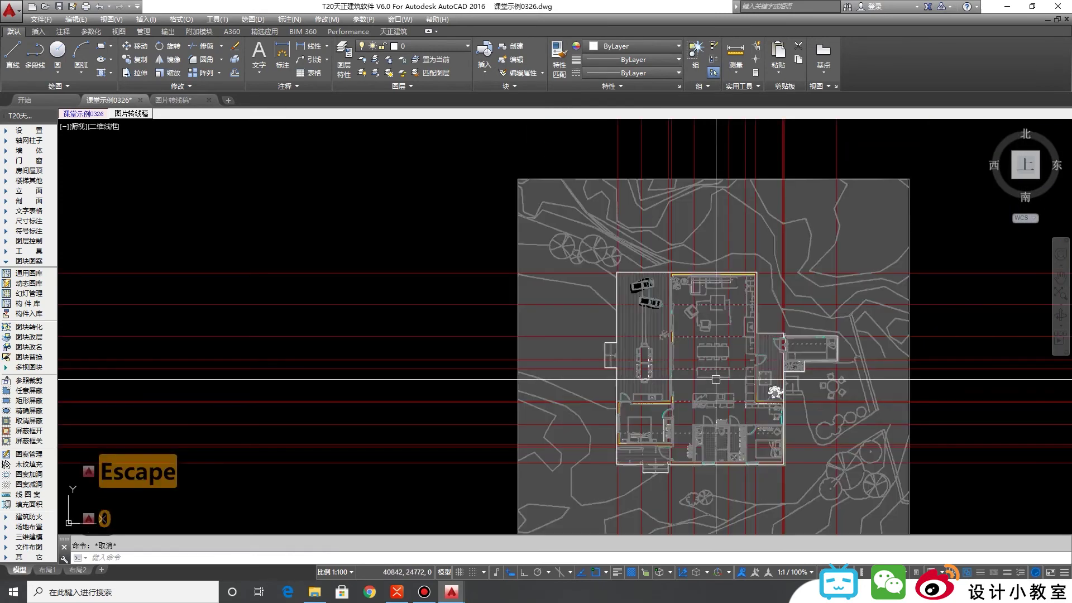
scroll(862, 339, down, 4)
scroll(940, 407, up, 4)
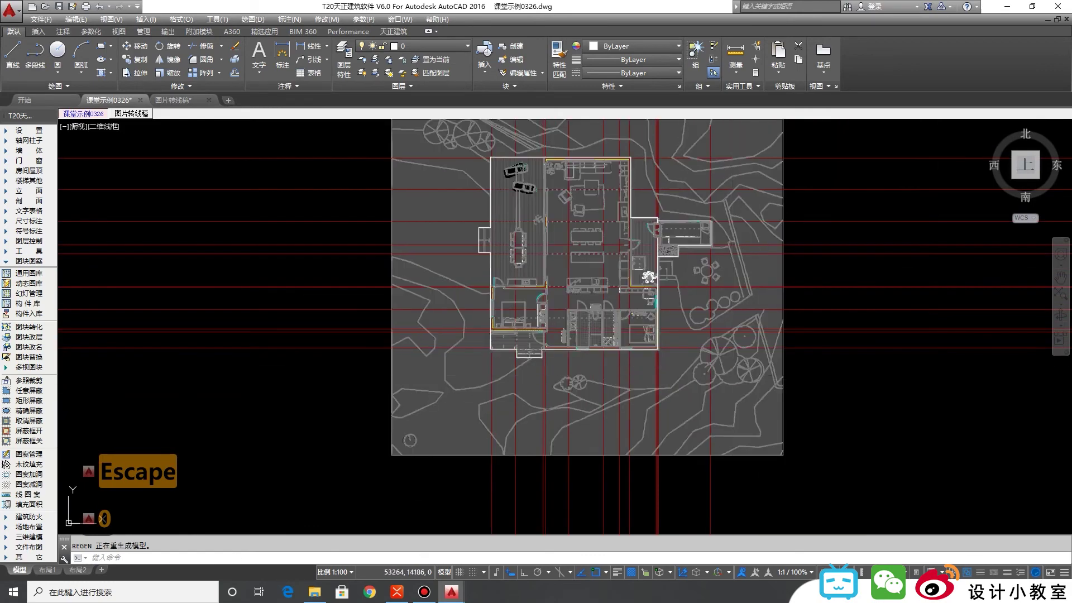
click(737, 386)
key(Escape)
click(753, 383)
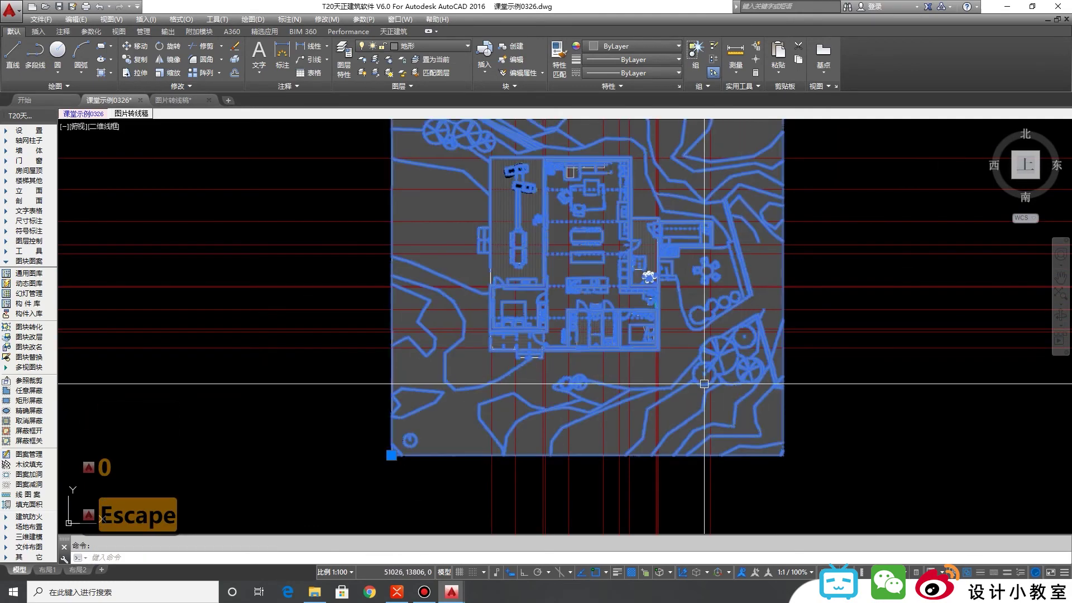
scroll(617, 430, down, 2)
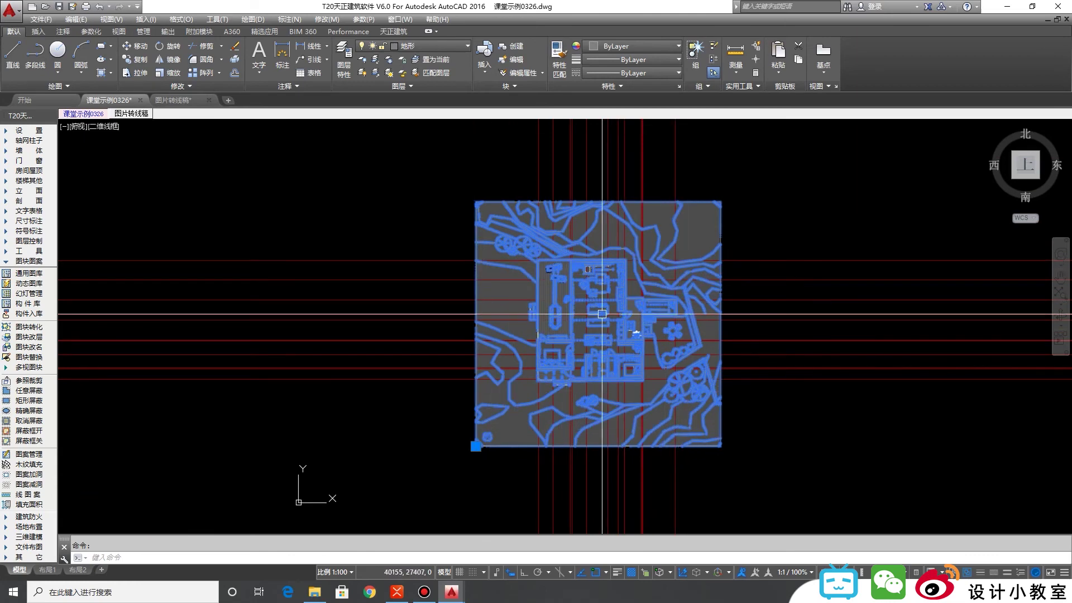
scroll(525, 307, up, 2)
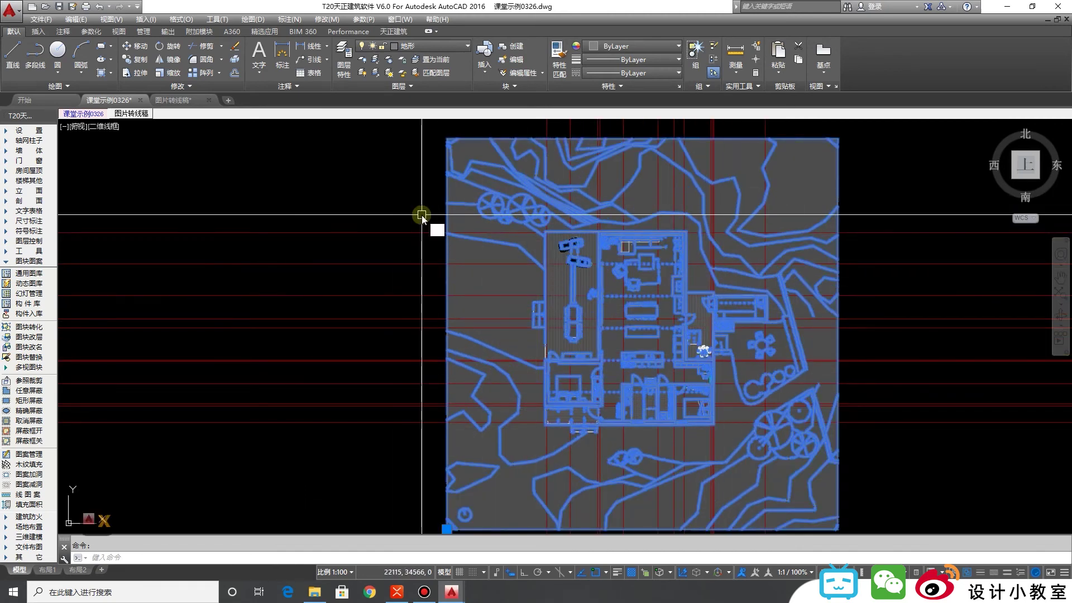
Step: XCLIP the dixing site-plan block, using the traced villa outline polyline as its new clipping boundary
text(Xc)
key(Return)
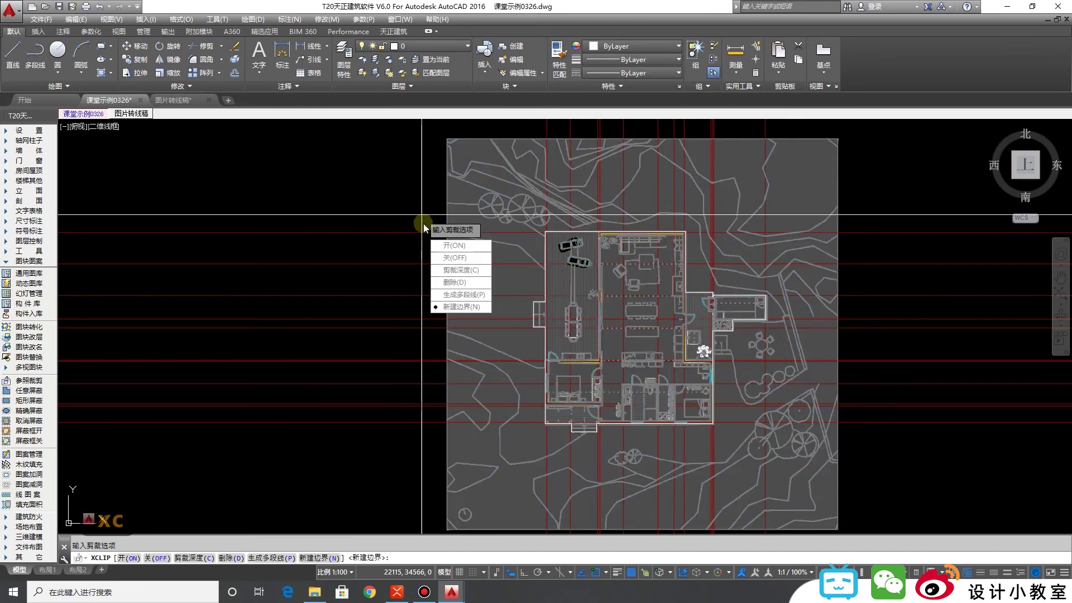
click(450, 306)
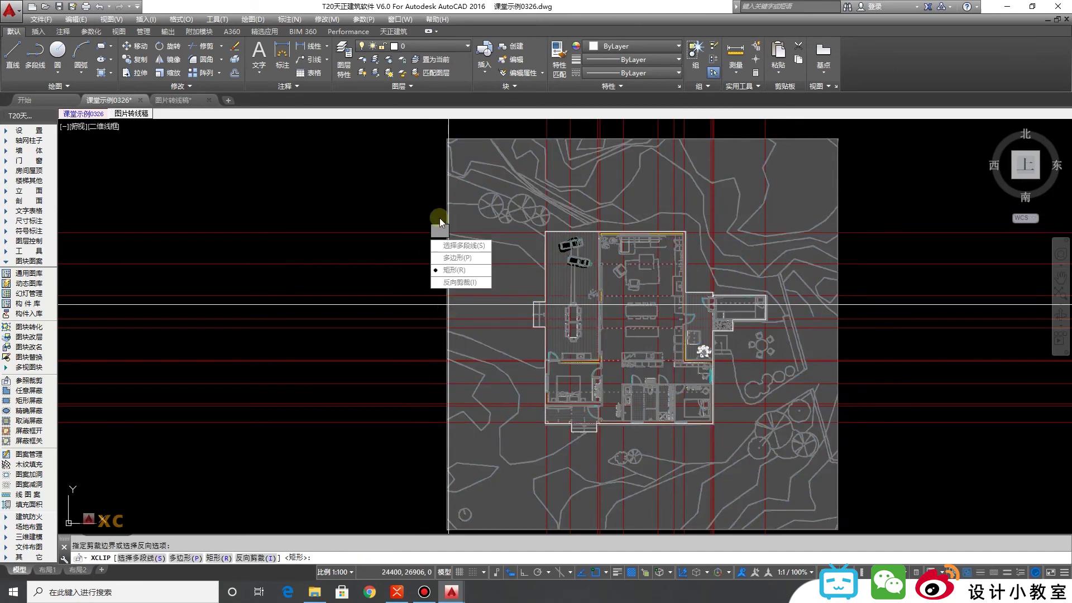
click(456, 245)
scroll(547, 330, up, 8)
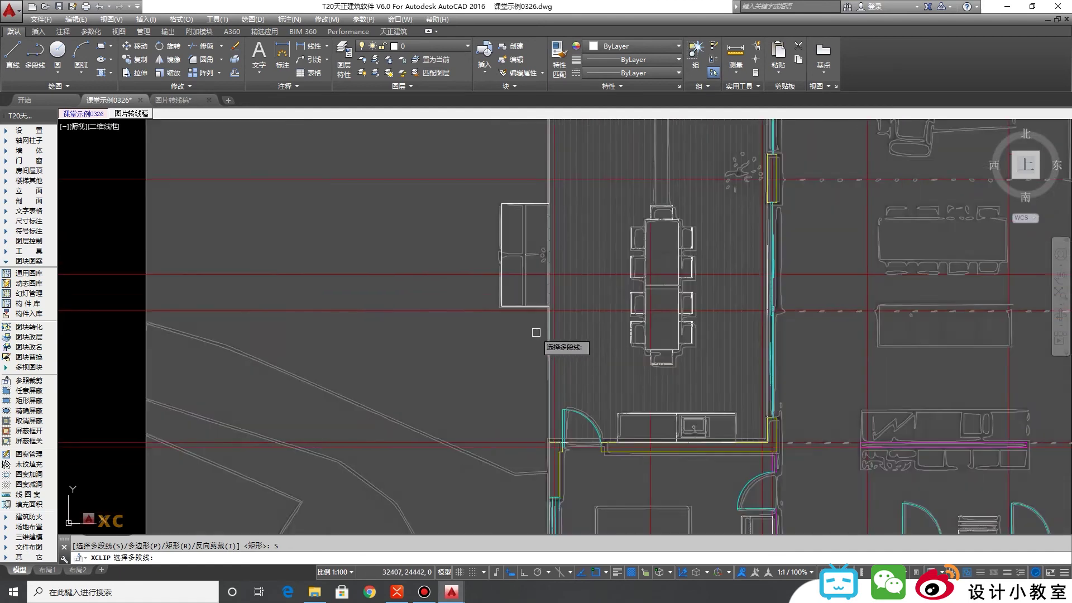
scroll(479, 282, up, 6)
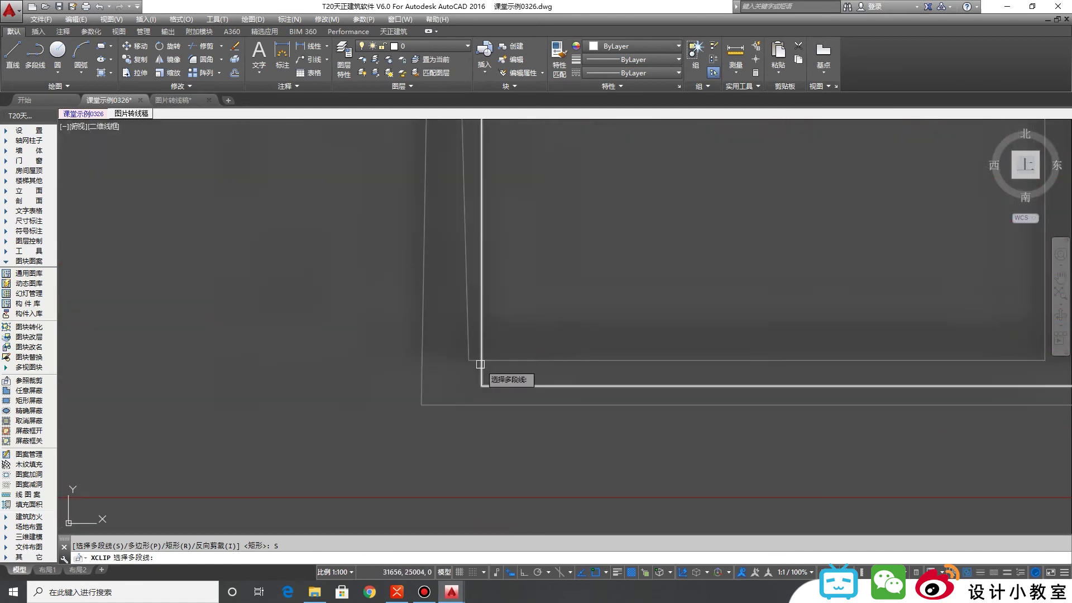
click(481, 367)
scroll(559, 352, down, 10)
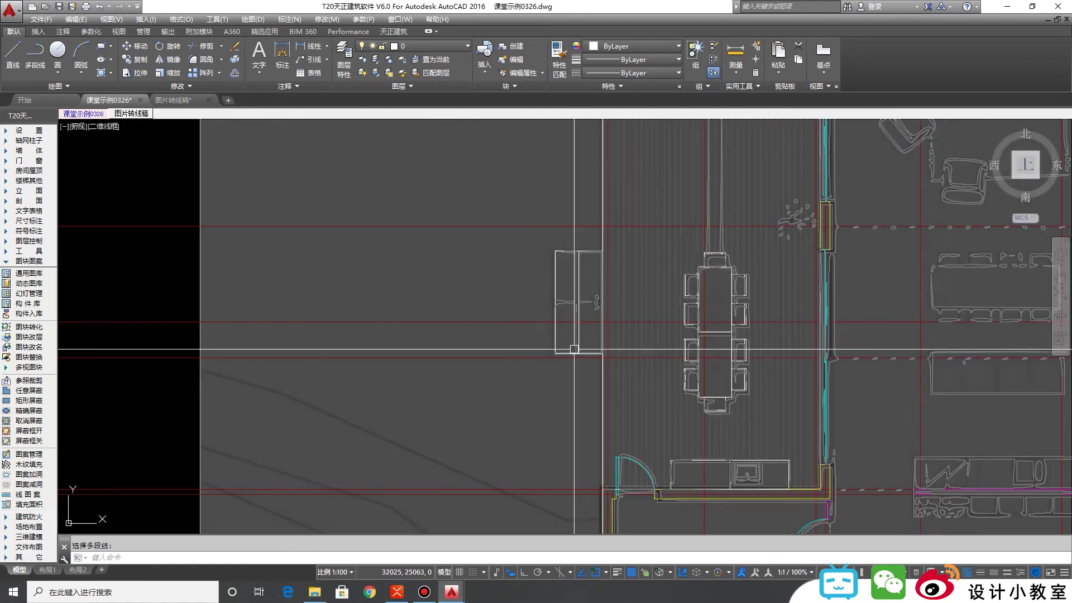
middle_drag(775, 403, 653, 361)
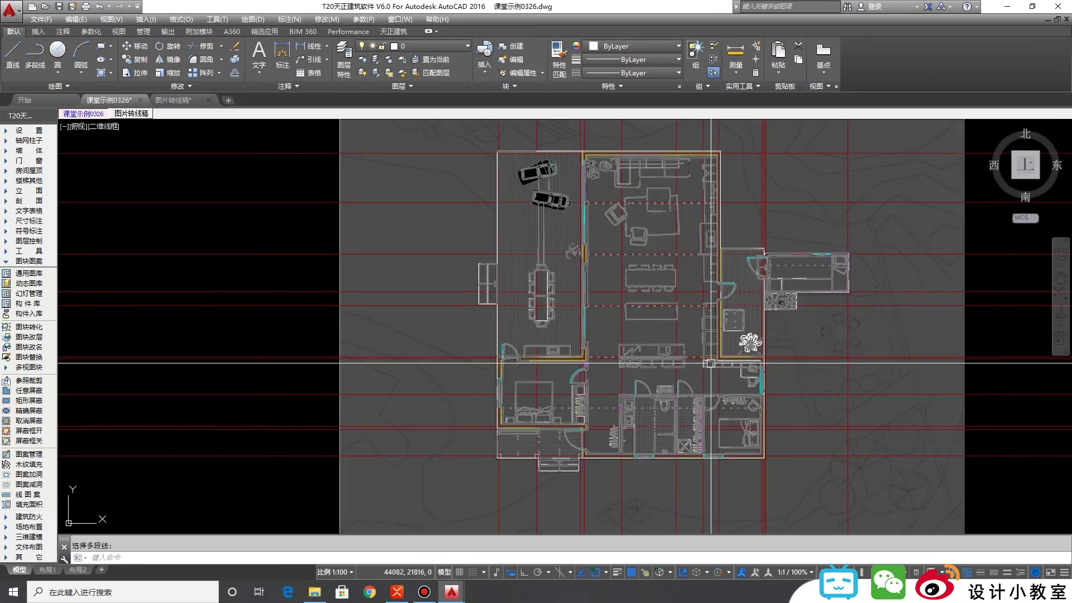
key(Escape)
middle_drag(875, 364, 826, 365)
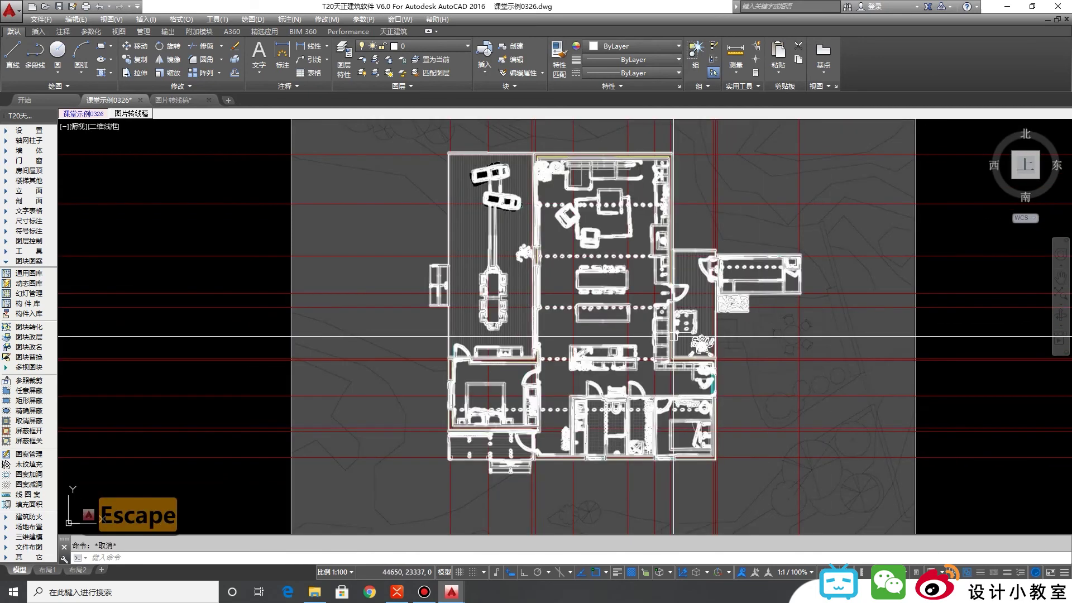